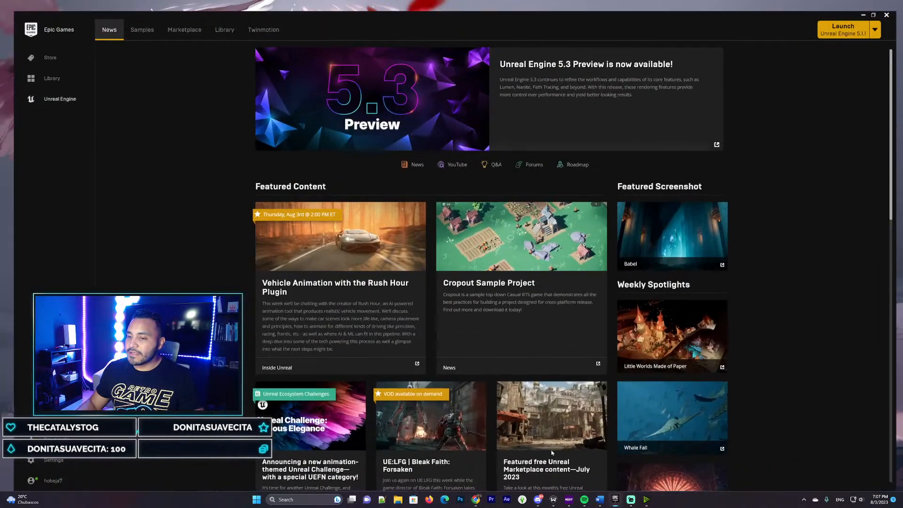
Step: Open the IntroUnreal project from the Unreal Engine library's project list
{"action": "left_click", "coordinate": [216, 20]}
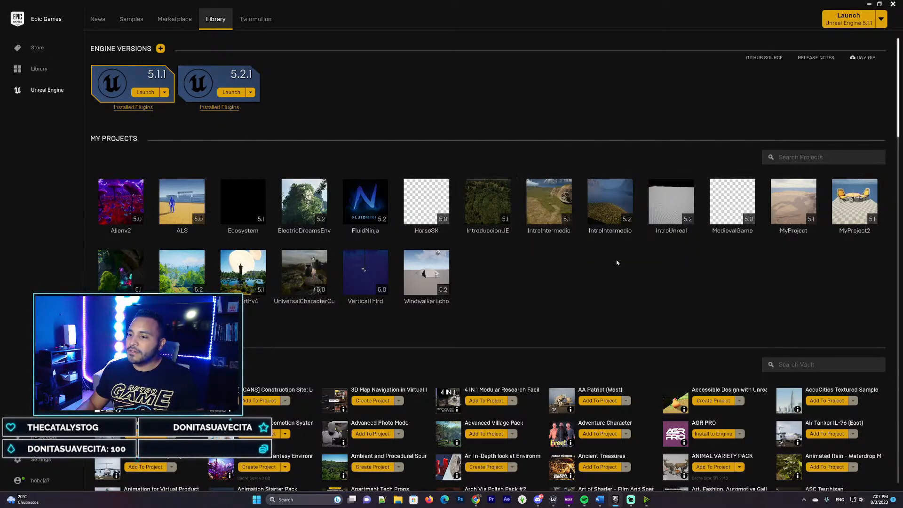
{"action": "mouse_move", "coordinate": [673, 200]}
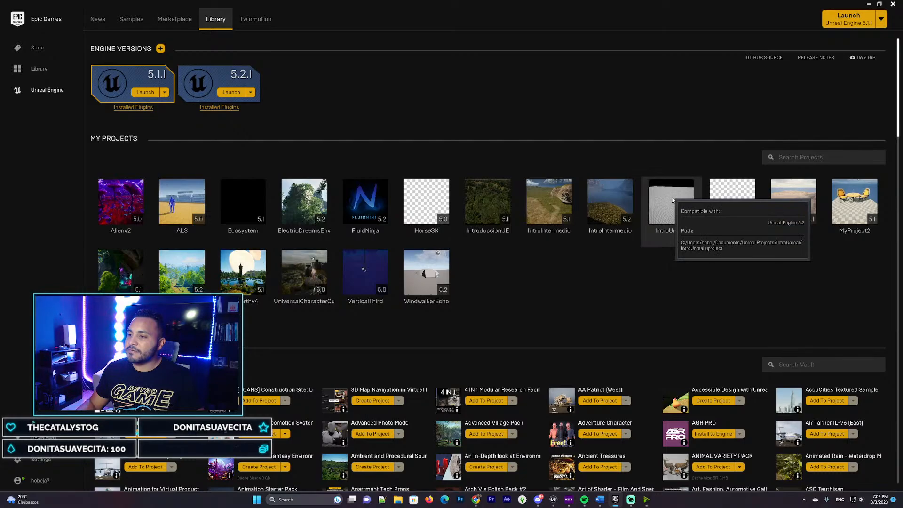
{"action": "double_click", "coordinate": [682, 202]}
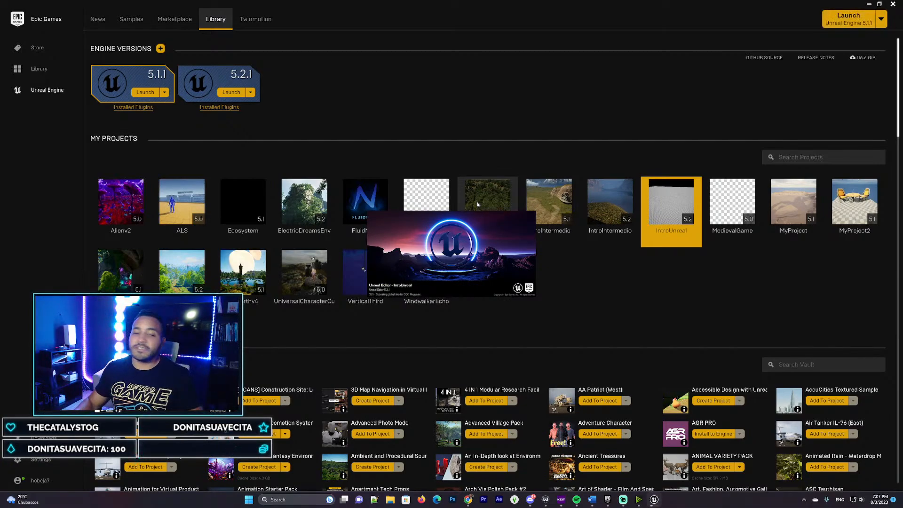
{"action": "mouse_move", "coordinate": [469, 190]}
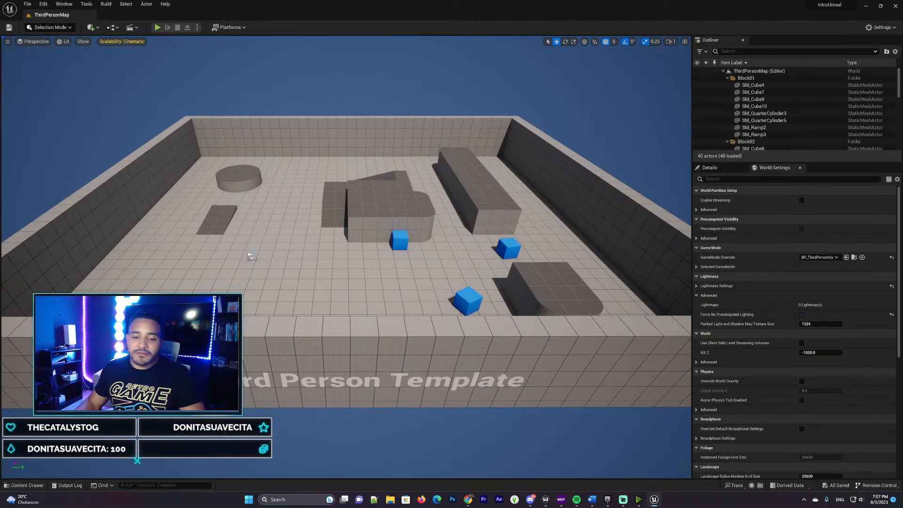
Step: Open the ExampleMap level from its Maps folder in the project content and look around the interior scene
{"action": "left_click", "coordinate": [27, 485]}
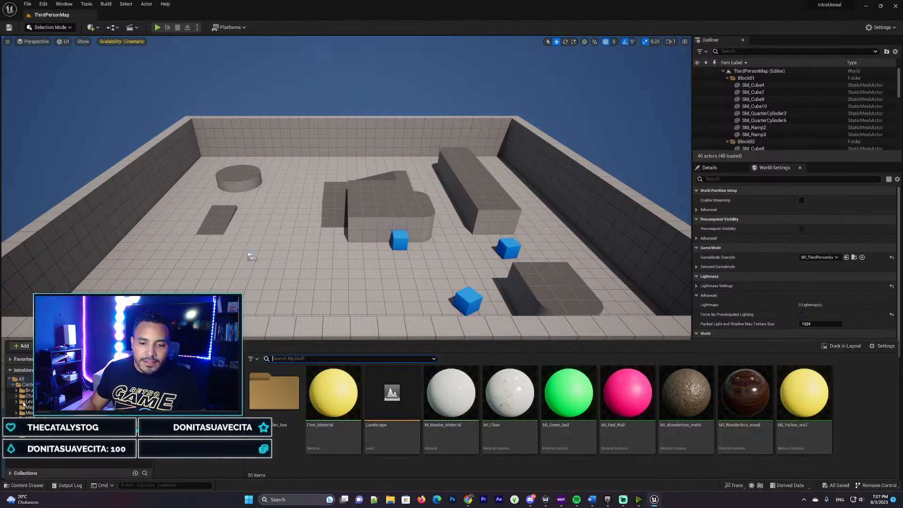
{"action": "left_click", "coordinate": [26, 407]}
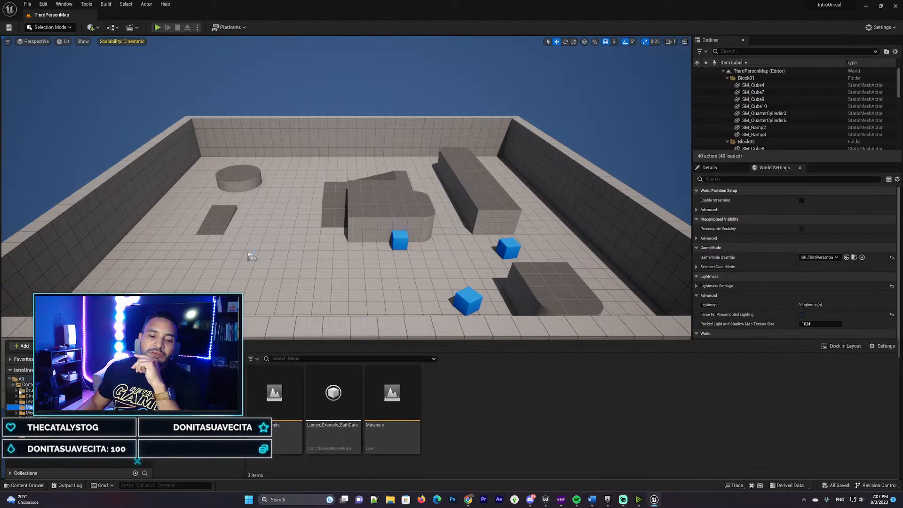
{"action": "left_click", "coordinate": [18, 391]}
{"action": "left_click", "coordinate": [24, 402]}
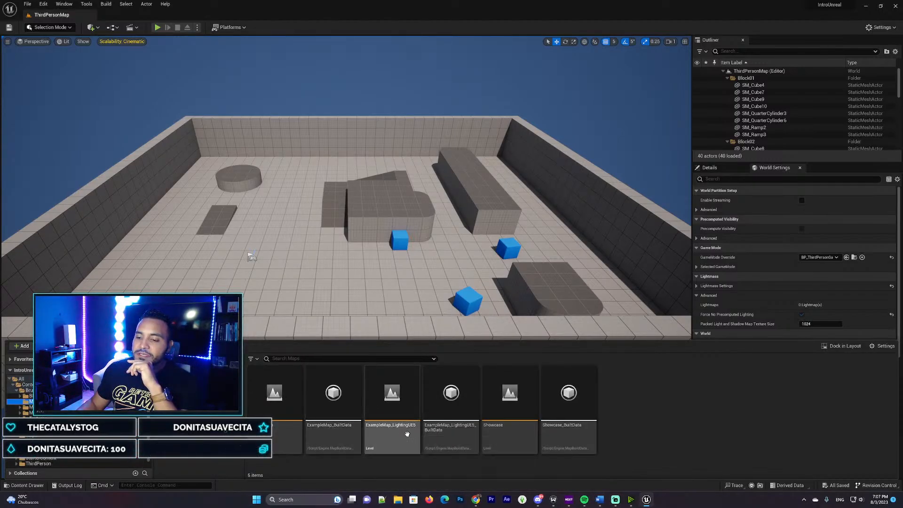
{"action": "double_click", "coordinate": [275, 394]}
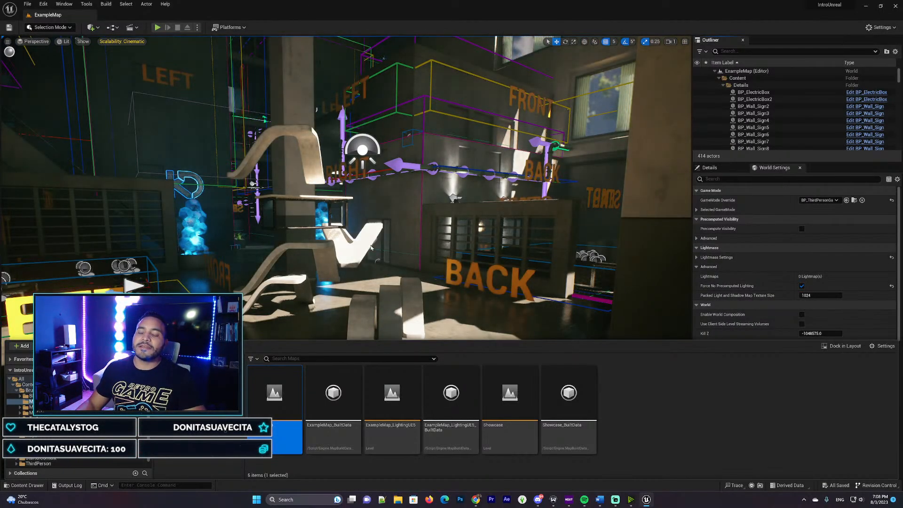
{"action": "left_click", "coordinate": [38, 485]}
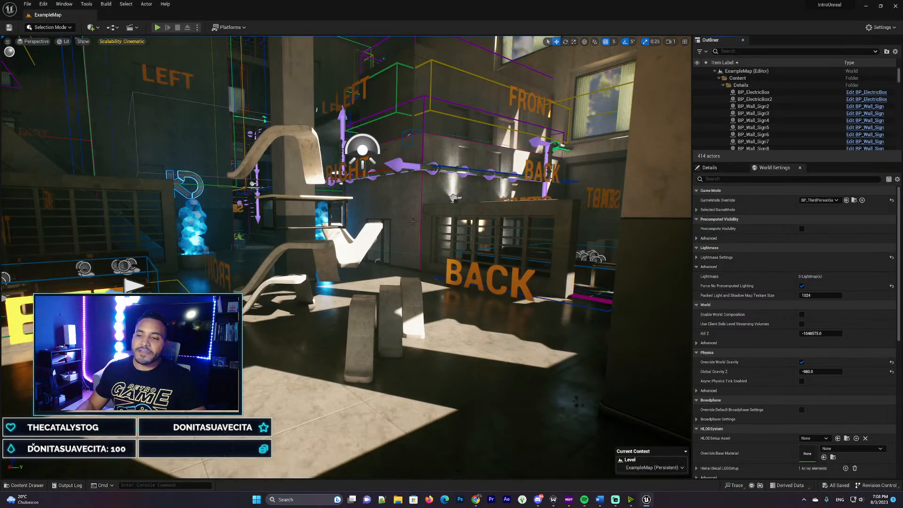
{"action": "right_click_drag", "start_coordinate": [346, 235], "coordinate": [212, 225]}
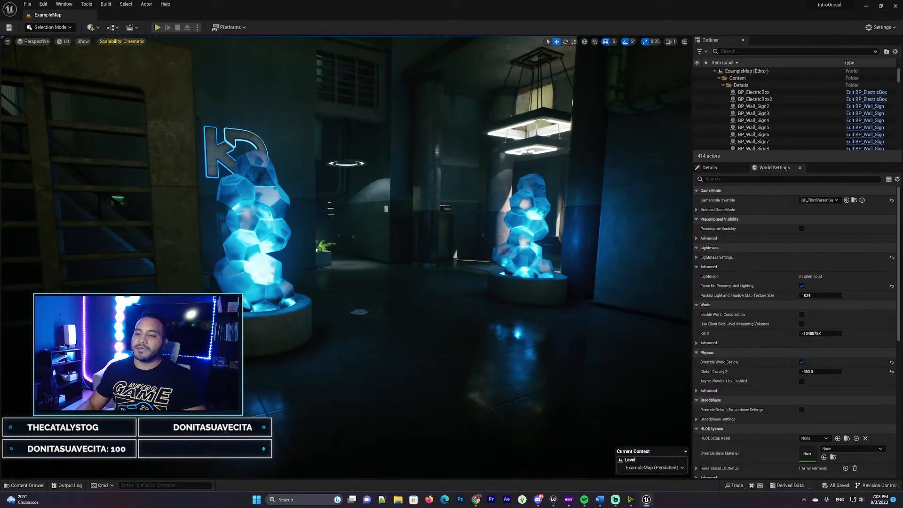
Step: Create a folder named Maps inside the MyStuff content folder
{"action": "left_click", "coordinate": [27, 485]}
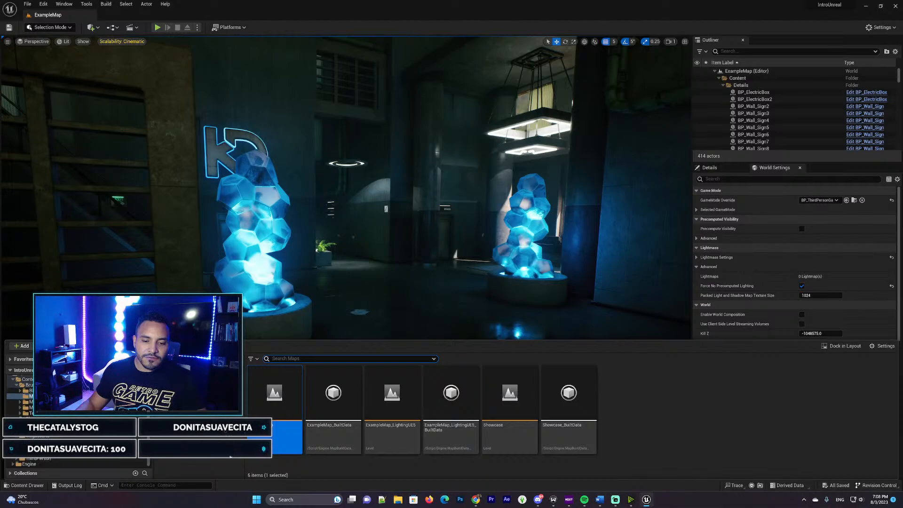
{"action": "left_click", "coordinate": [38, 447]}
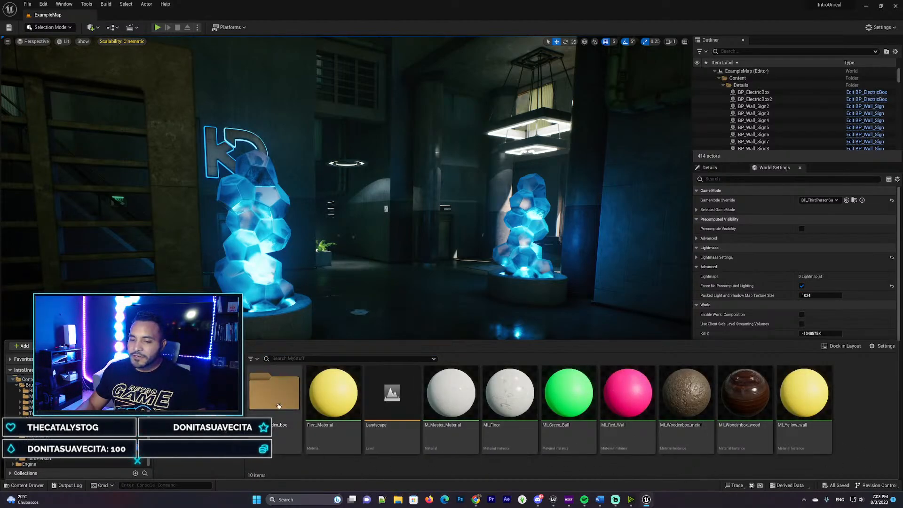
{"action": "left_click_drag", "start_coordinate": [291, 341], "coordinate": [294, 285]}
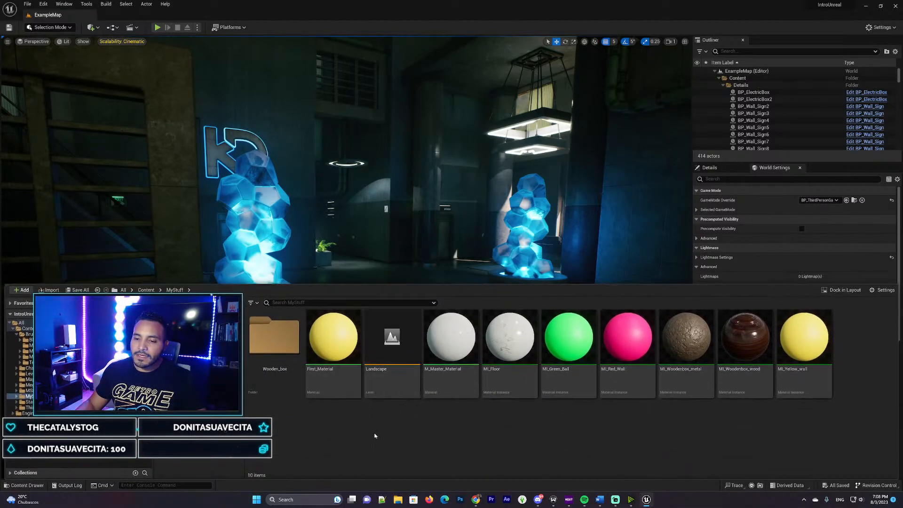
{"action": "right_click", "coordinate": [335, 426]}
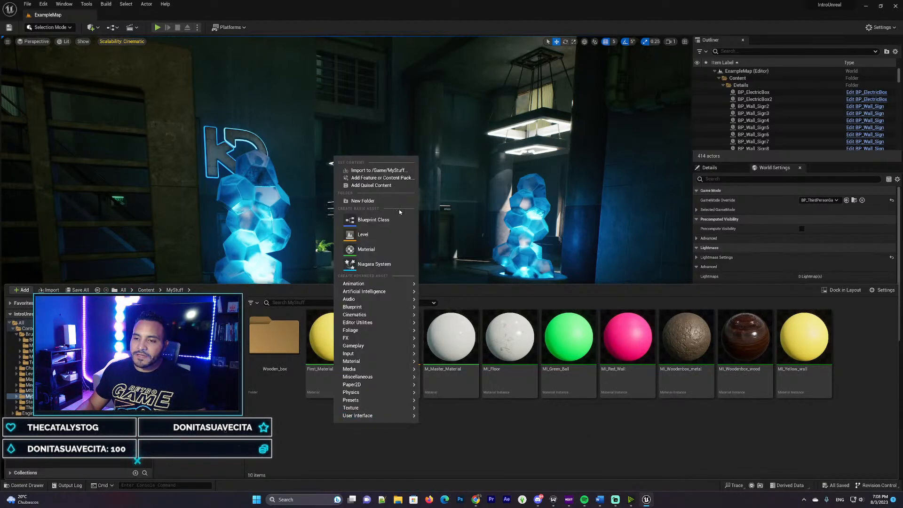
{"action": "left_click", "coordinate": [376, 202]}
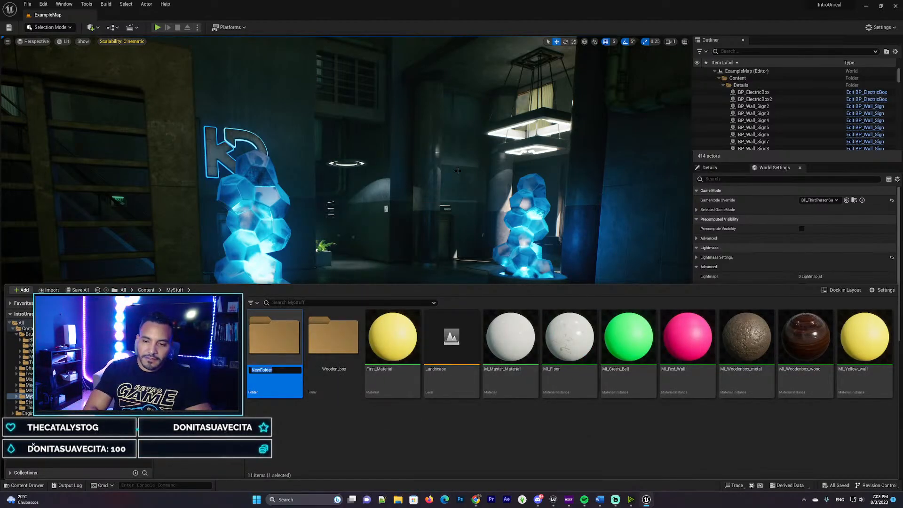
{"action": "type", "text": "Maps"}
{"action": "key", "text": "Return"}
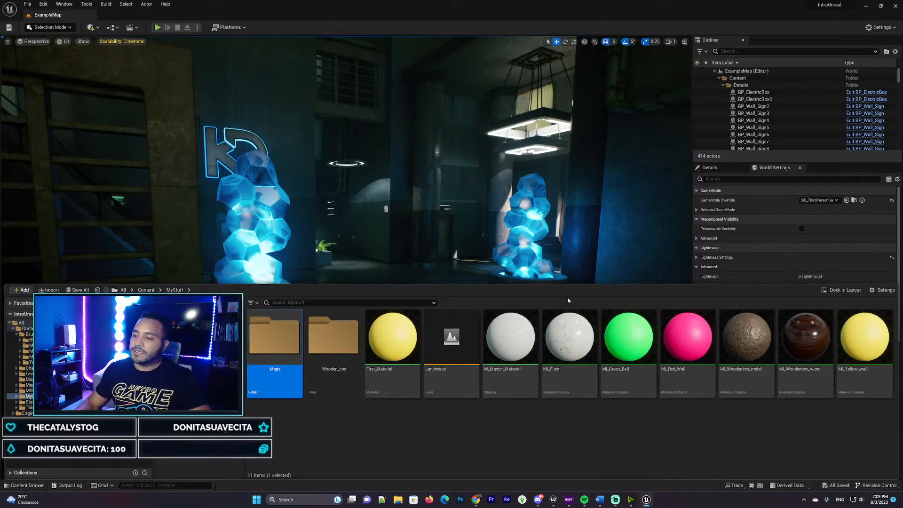
Step: Delete the existing Landscape level from the MyStuff folder
{"action": "left_click", "coordinate": [452, 338]}
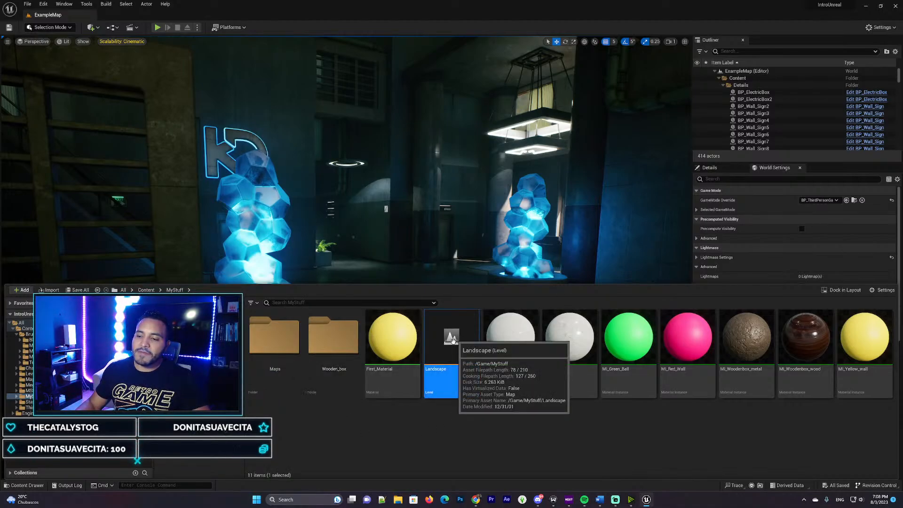
{"action": "mouse_move", "coordinate": [450, 341]}
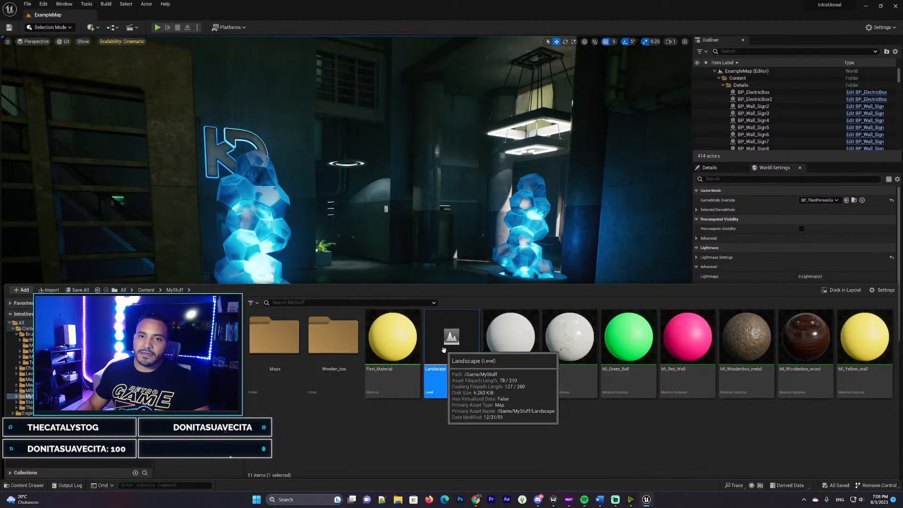
{"action": "right_click", "coordinate": [454, 351]}
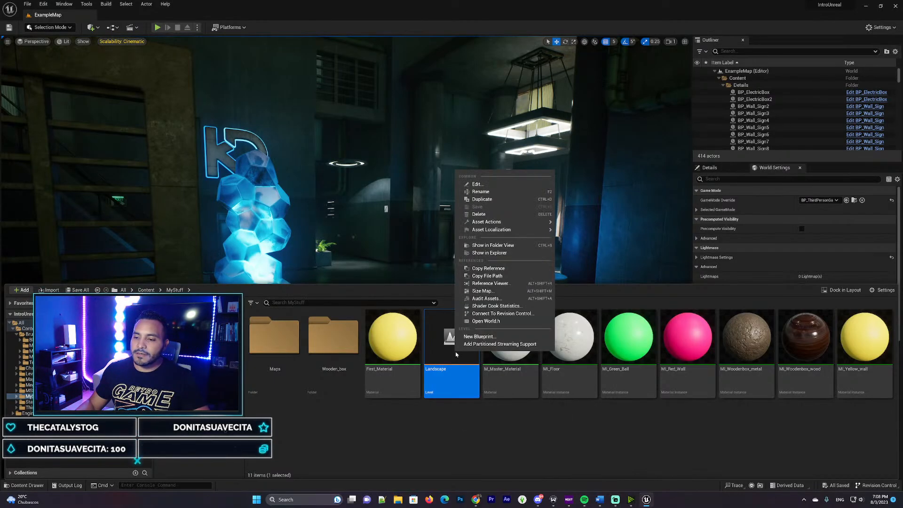
{"action": "left_click", "coordinate": [479, 214]}
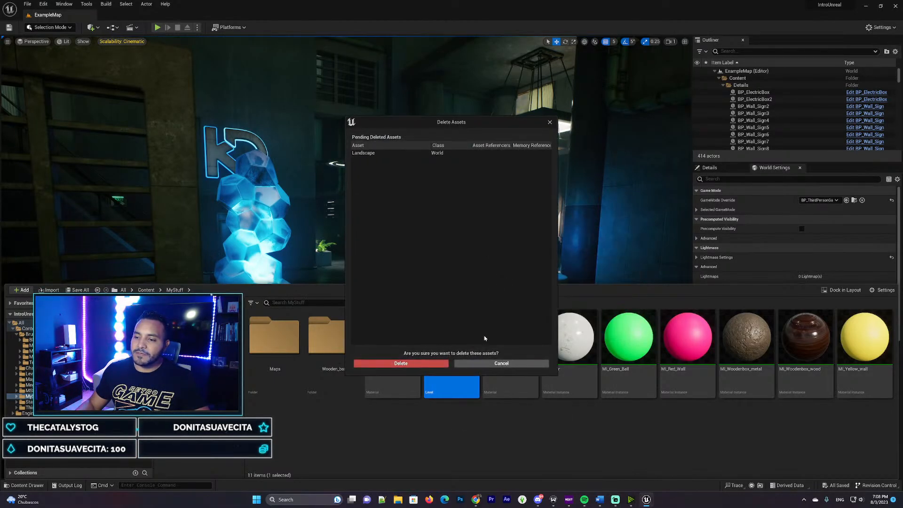
{"action": "left_click", "coordinate": [404, 366]}
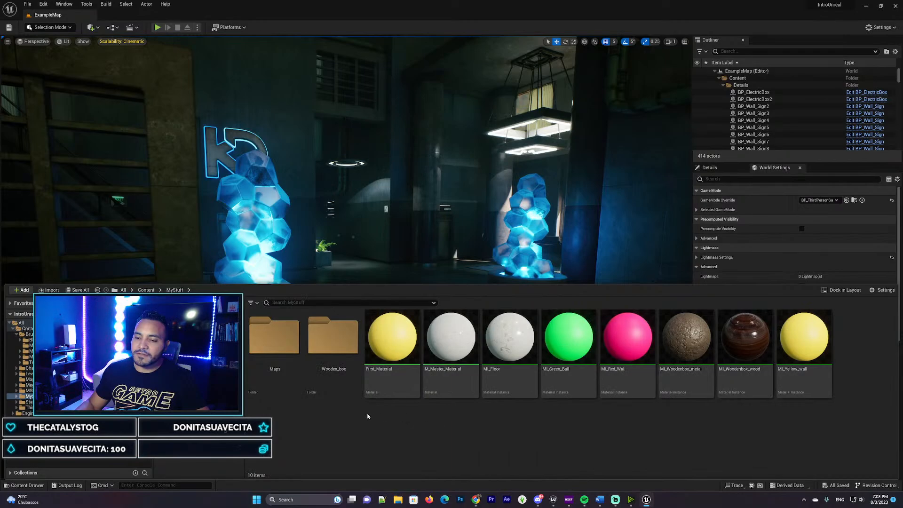
Step: Create a level named Landscape inside the MyStuff/Maps folder
{"action": "left_click", "coordinate": [277, 348]}
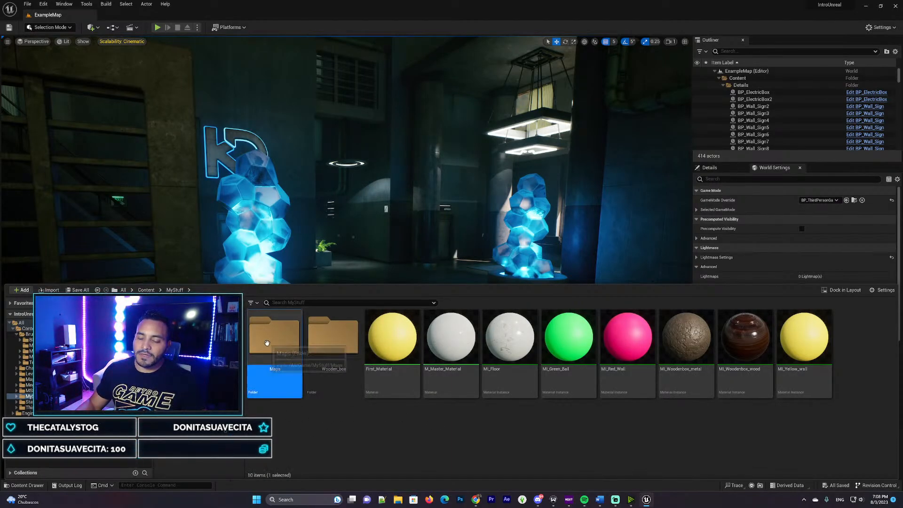
{"action": "double_click", "coordinate": [275, 349]}
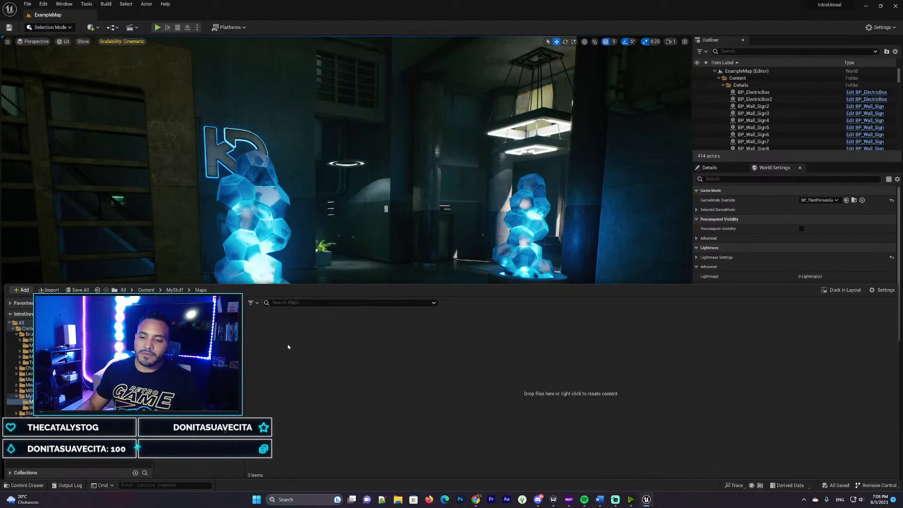
{"action": "right_click", "coordinate": [343, 352]}
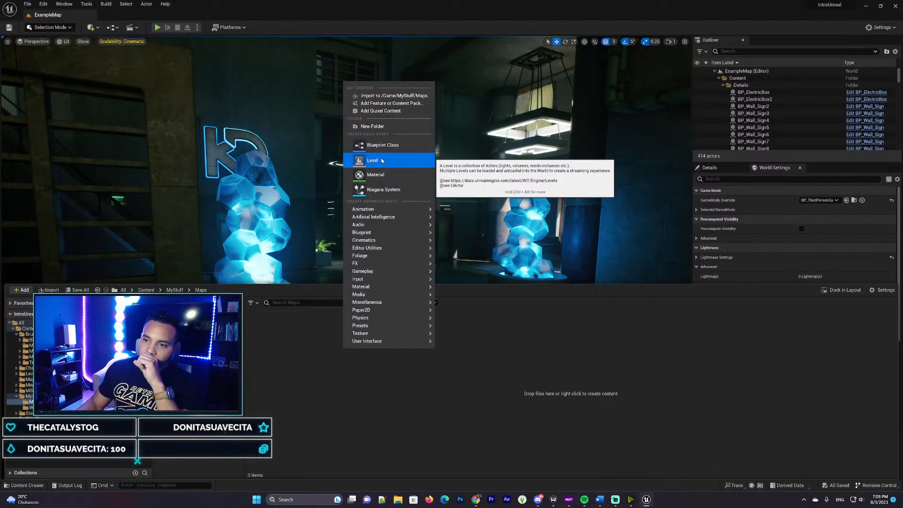
{"action": "left_click", "coordinate": [321, 342]}
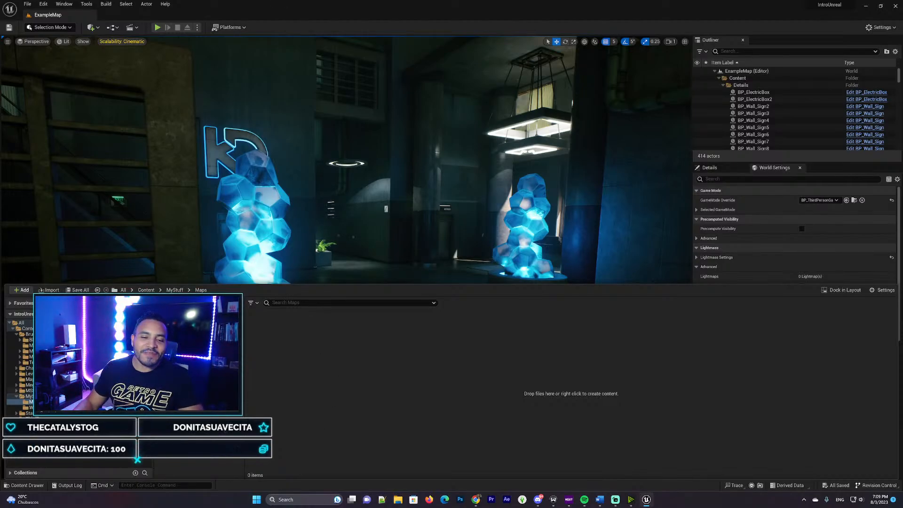
{"action": "right_click", "coordinate": [332, 337]}
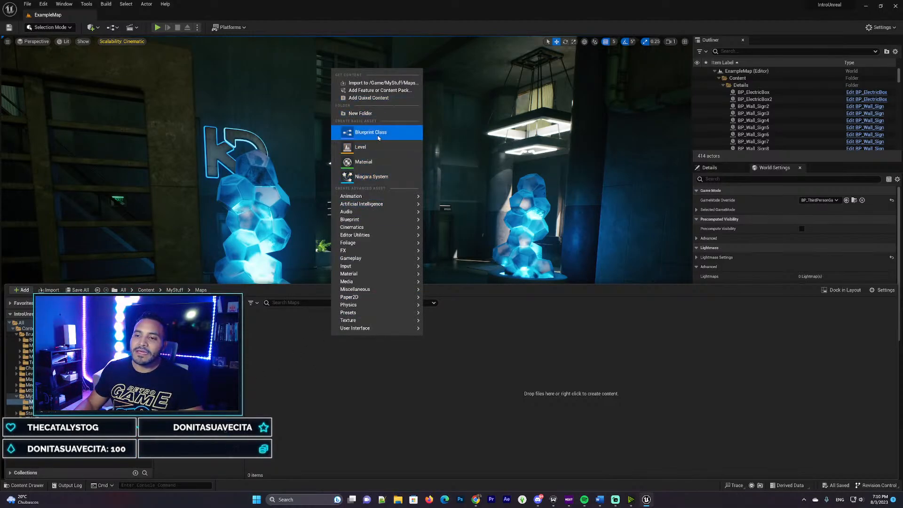
{"action": "left_click", "coordinate": [362, 147]}
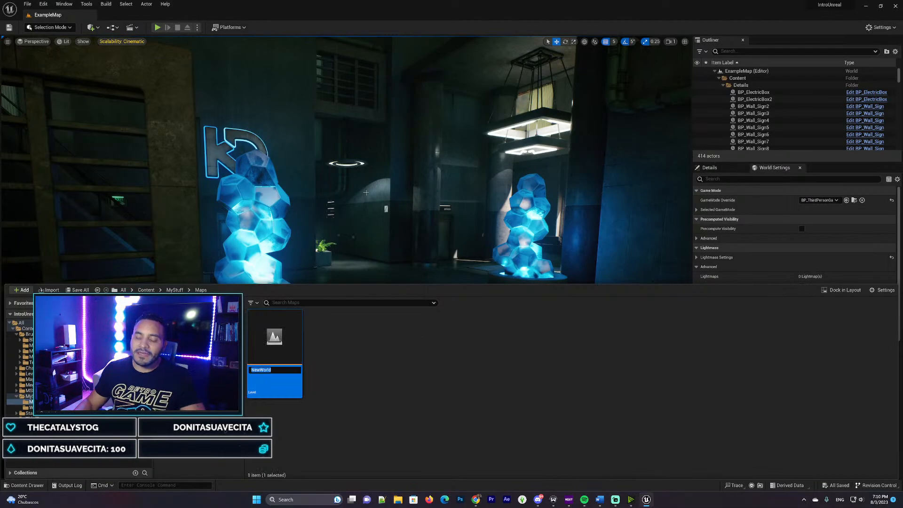
{"action": "type", "text": "Lands"}
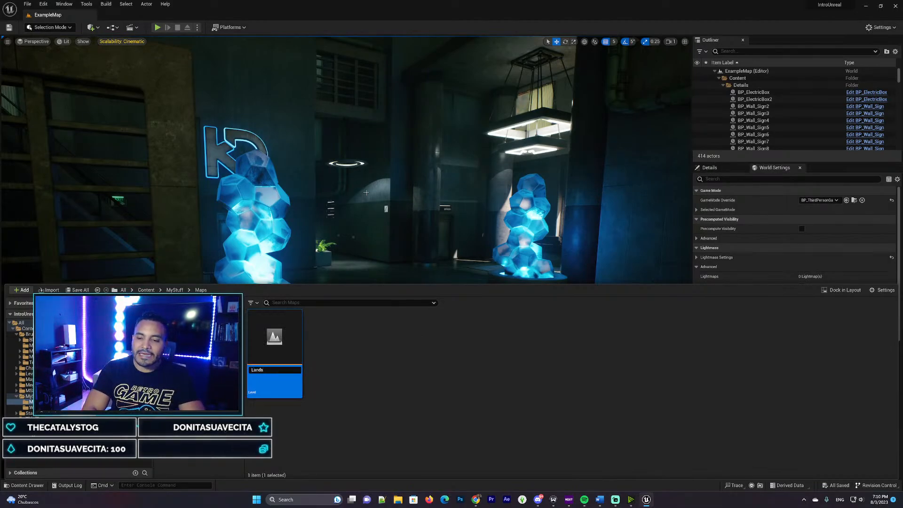
{"action": "type", "text": "cape"}
{"action": "key", "text": "Return"}
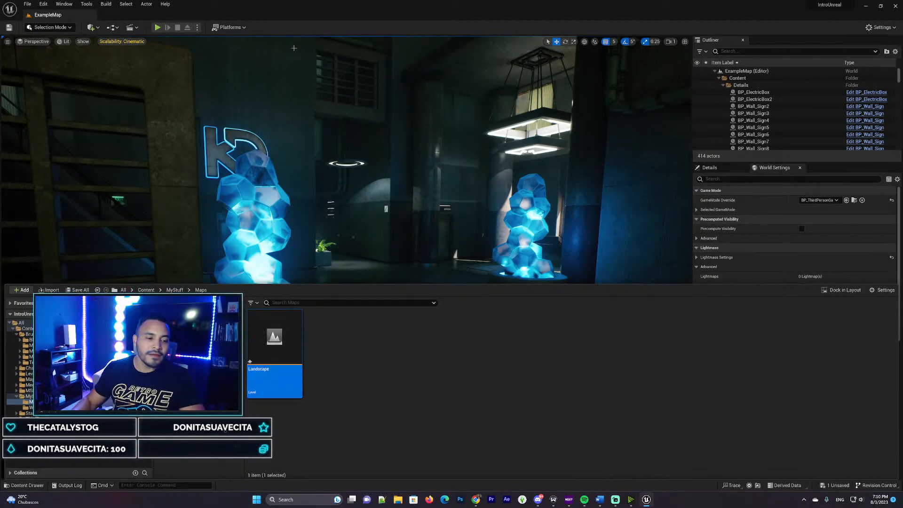
Step: Open the new Landscape level in the Maps folder, saving its unsaved content
{"action": "left_click", "coordinate": [318, 387]}
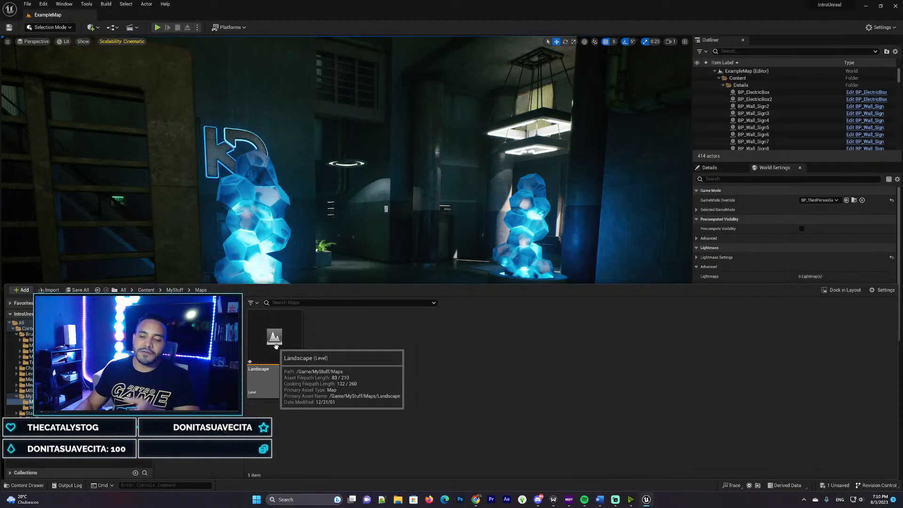
{"action": "double_click", "coordinate": [277, 346]}
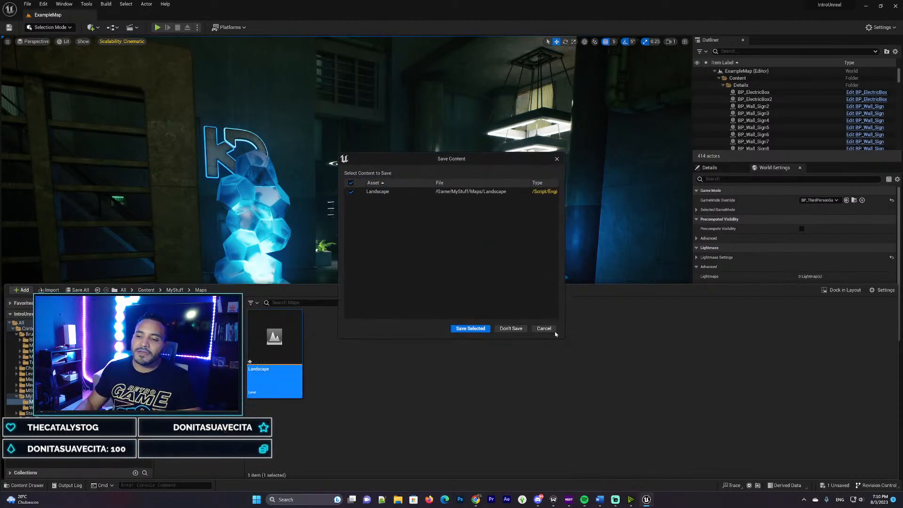
{"action": "left_click", "coordinate": [471, 328]}
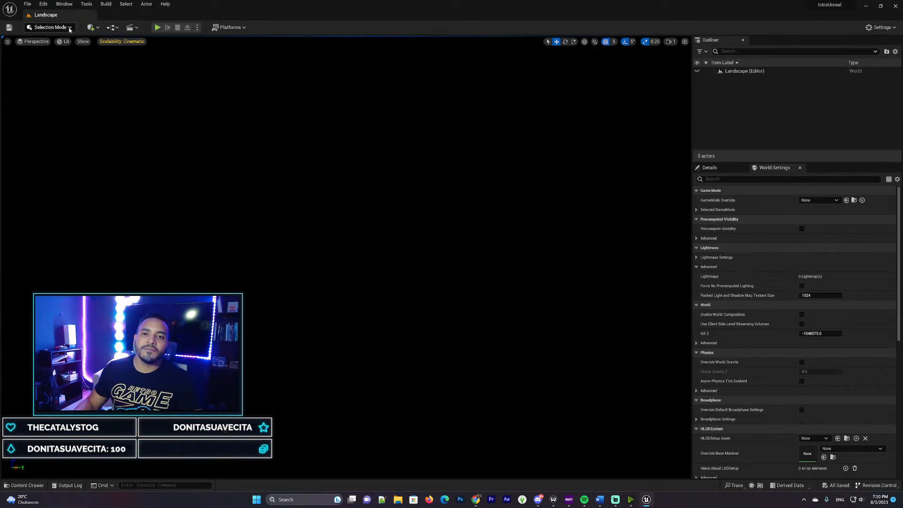
Step: Place a Directional Light near the middle of the empty Landscape level
{"action": "left_click", "coordinate": [93, 27]}
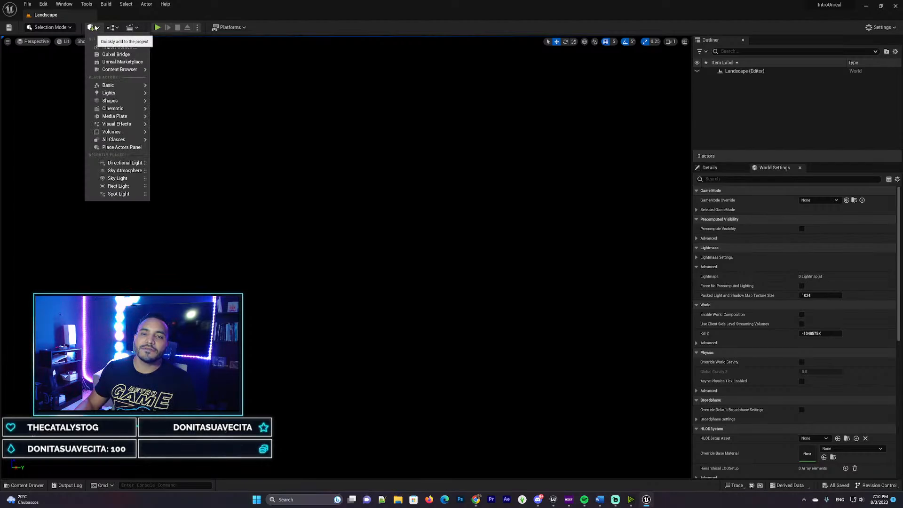
{"action": "mouse_move", "coordinate": [136, 89]}
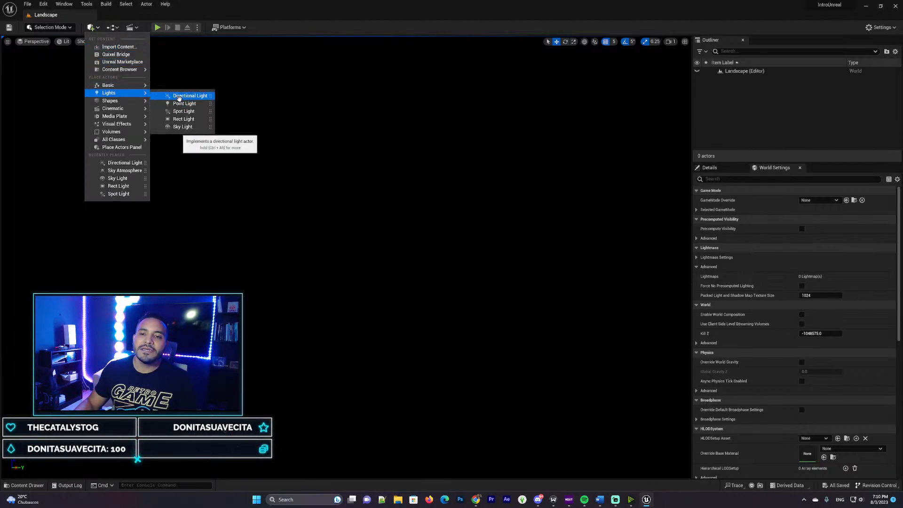
{"action": "left_click_drag", "start_coordinate": [179, 98], "coordinate": [330, 219]}
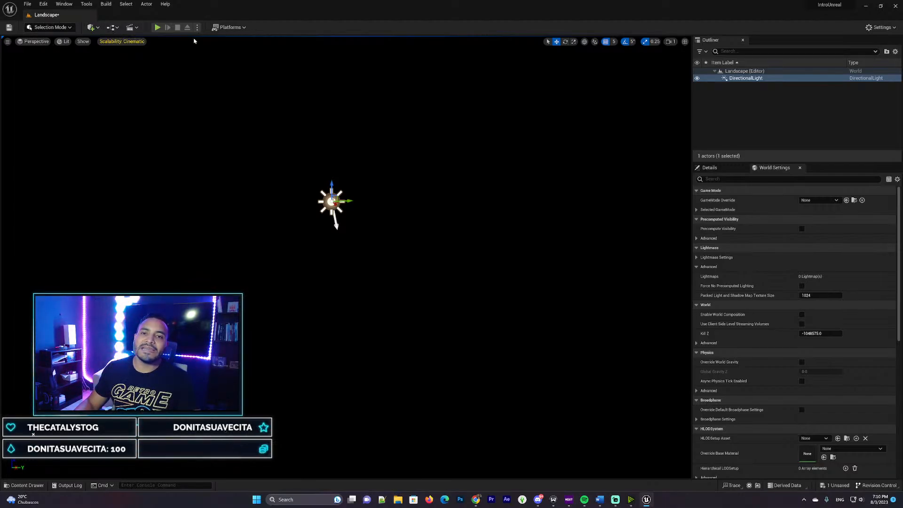
Step: Switch the level editor to Landscape mode and check the section size options for the new landscape
{"action": "left_click", "coordinate": [70, 28]}
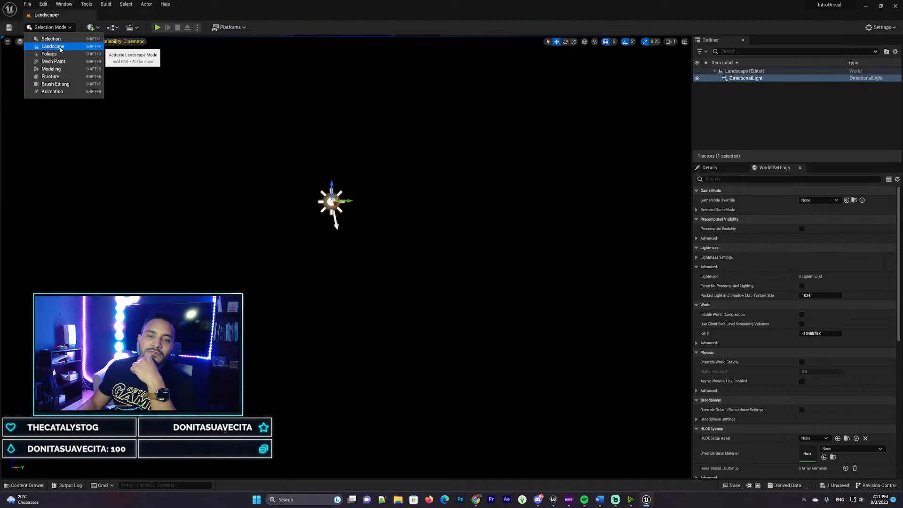
{"action": "left_click", "coordinate": [52, 47]}
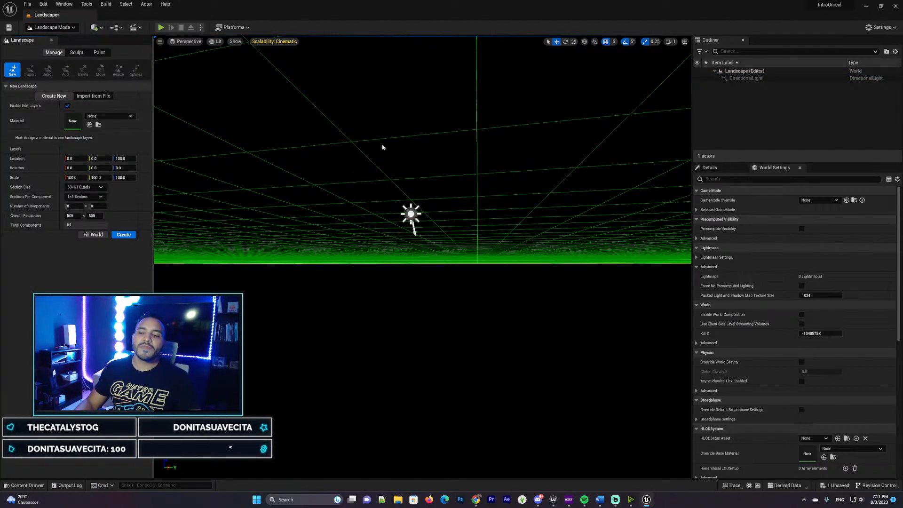
{"action": "right_click_drag", "start_coordinate": [349, 228], "coordinate": [422, 213]}
{"action": "key", "text": "w"}
{"action": "key", "text": "s"}
{"action": "key", "text": "w"}
{"action": "key", "text": "s"}
{"action": "key", "text": "d"}
{"action": "key", "text": "a"}
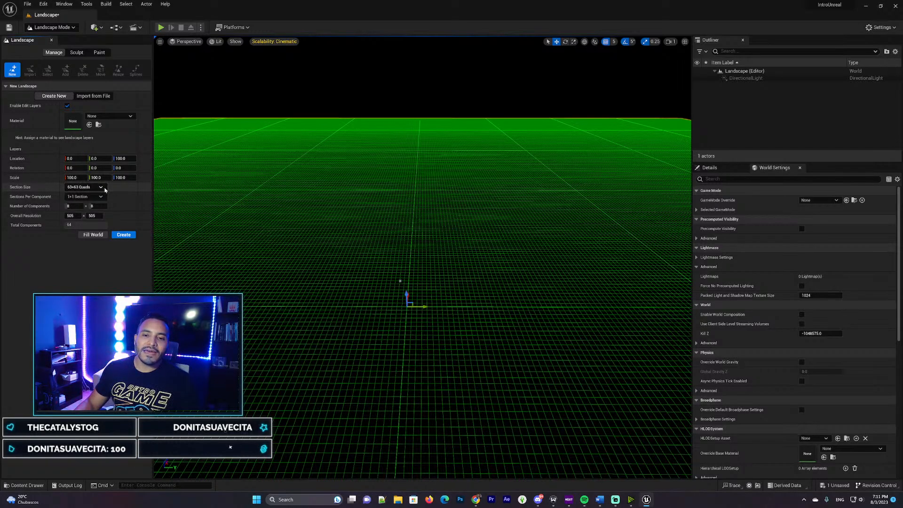
{"action": "left_click", "coordinate": [100, 189]}
{"action": "left_click", "coordinate": [102, 189]}
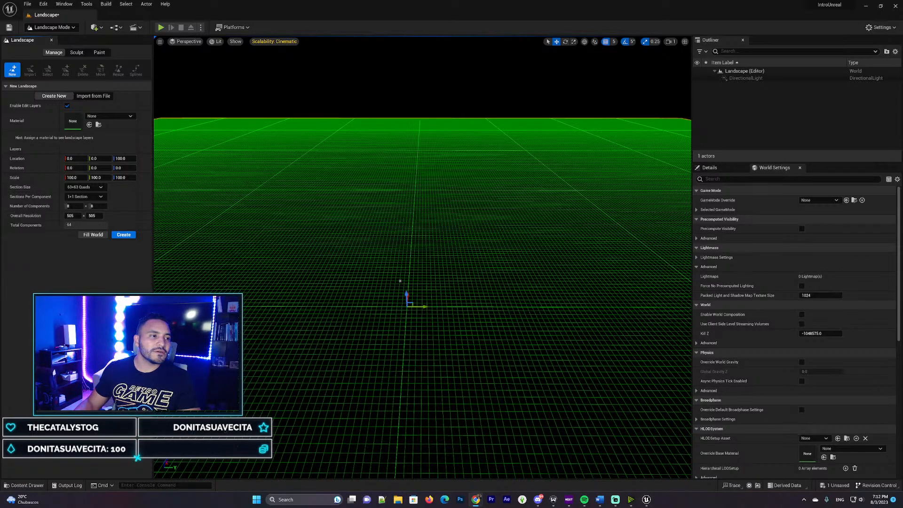
Step: Switch to the browser and look at the introduction of Unreal's Landscape Technical Guide
{"action": "left_click_drag", "start_coordinate": [0, 108], "coordinate": [368, 2]}
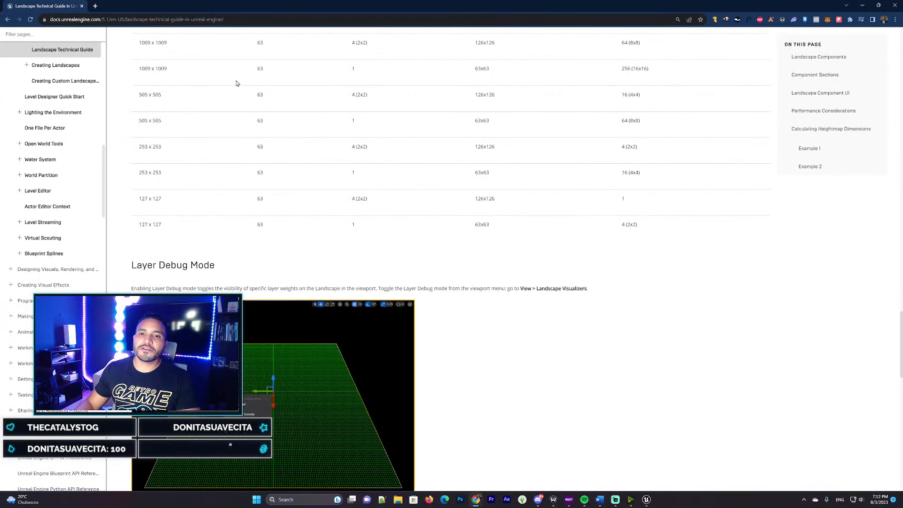
{"action": "scroll", "coordinate": [237, 83], "scroll_direction": "up", "scroll_amount": 15}
{"action": "scroll", "coordinate": [237, 80], "scroll_direction": "up", "scroll_amount": 20}
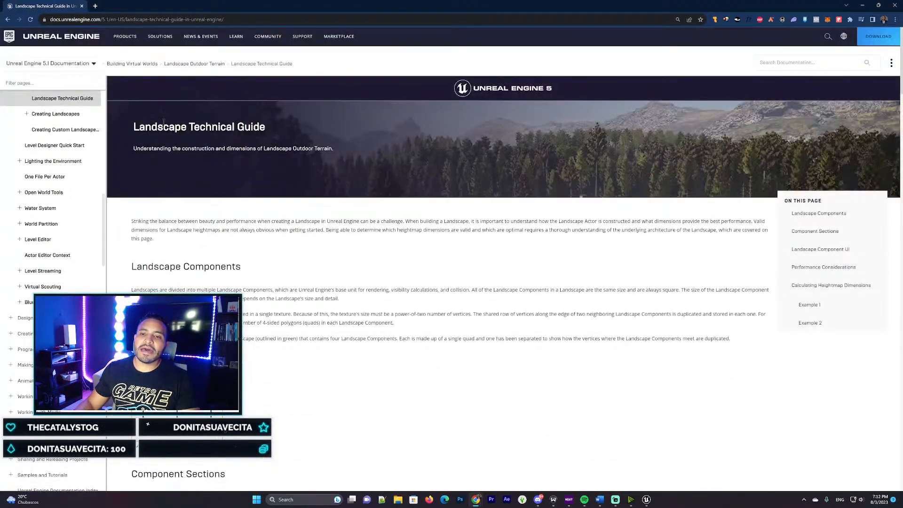
{"action": "left_click_drag", "start_coordinate": [175, 125], "coordinate": [133, 125]}
{"action": "triple_click", "coordinate": [251, 123]}
{"action": "left_click", "coordinate": [306, 156]}
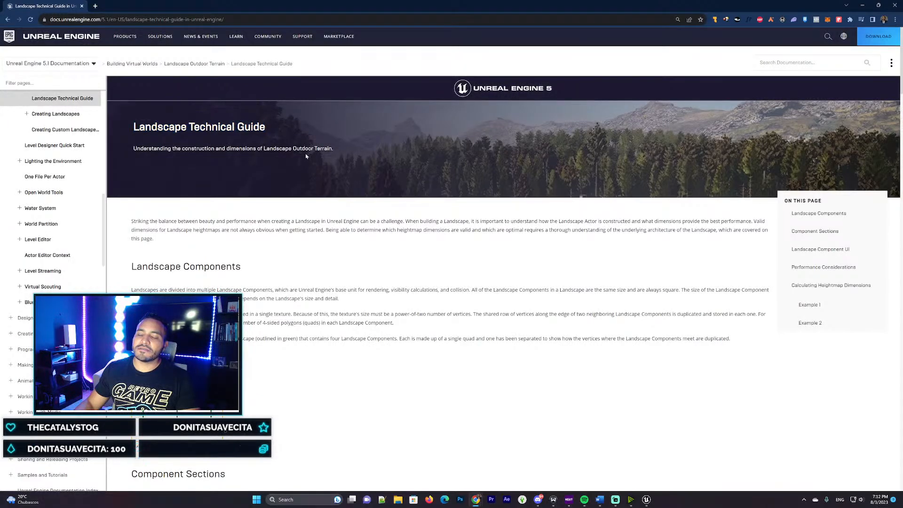
Step: Examine the guide's Recommended Landscape Sizes table, from overall size to total components, and return to the Unreal editor
{"action": "scroll", "coordinate": [230, 168], "scroll_direction": "down", "scroll_amount": 20}
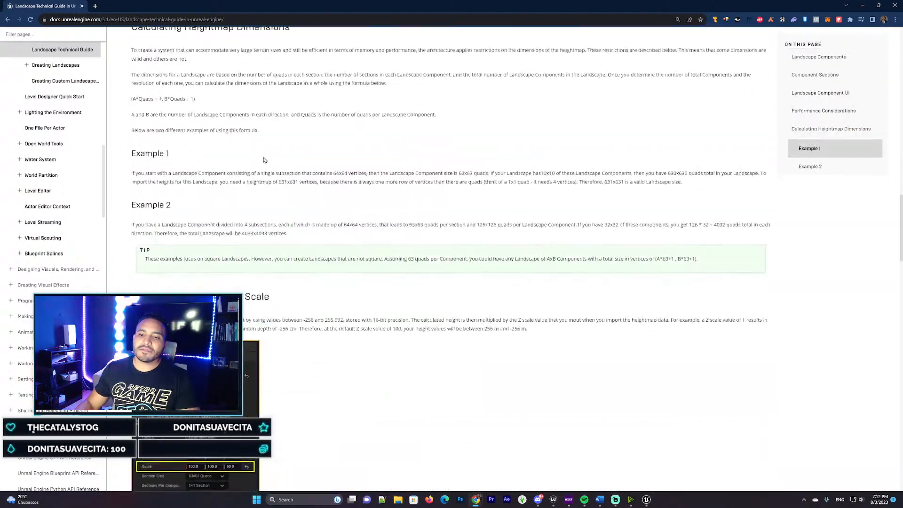
{"action": "scroll", "coordinate": [272, 158], "scroll_direction": "down", "scroll_amount": 5}
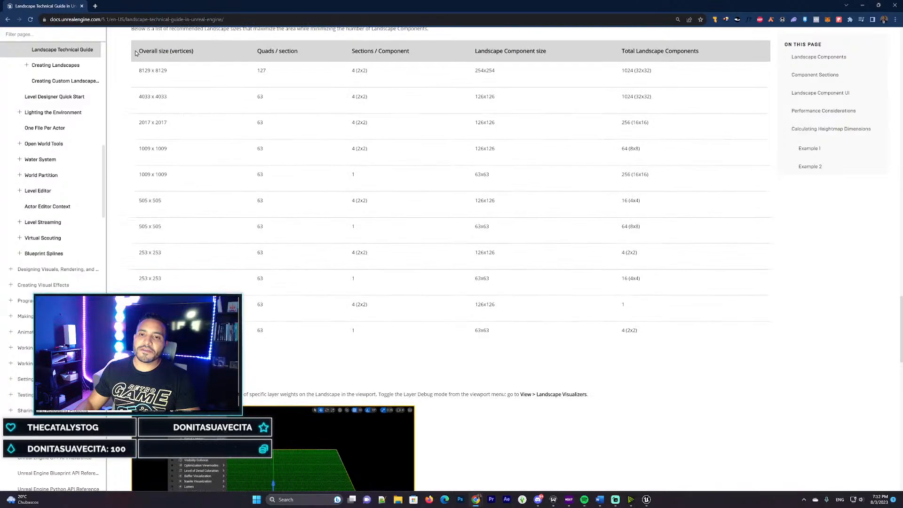
{"action": "scroll", "coordinate": [139, 56], "scroll_direction": "up", "scroll_amount": 1}
{"action": "left_click_drag", "start_coordinate": [141, 42], "coordinate": [636, 376]}
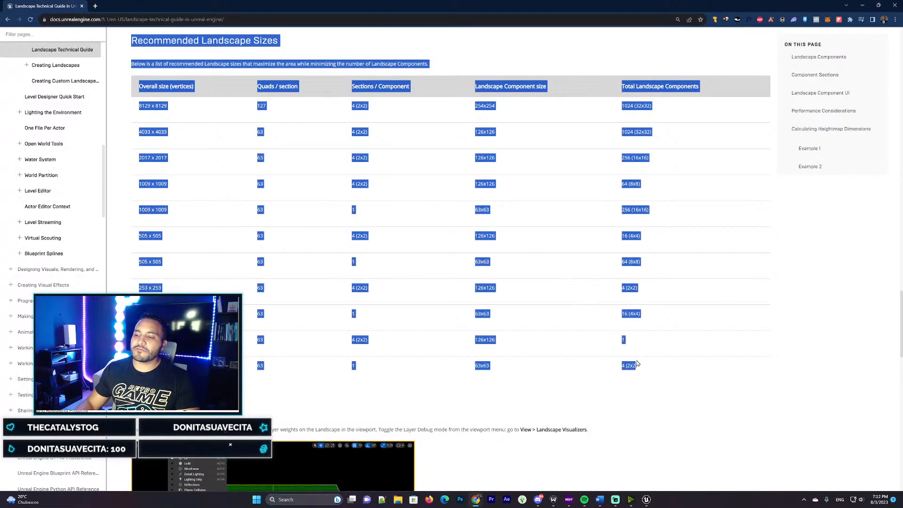
{"action": "left_click", "coordinate": [636, 378]}
{"action": "left_click_drag", "start_coordinate": [139, 107], "coordinate": [664, 357]}
{"action": "left_click", "coordinate": [631, 362]}
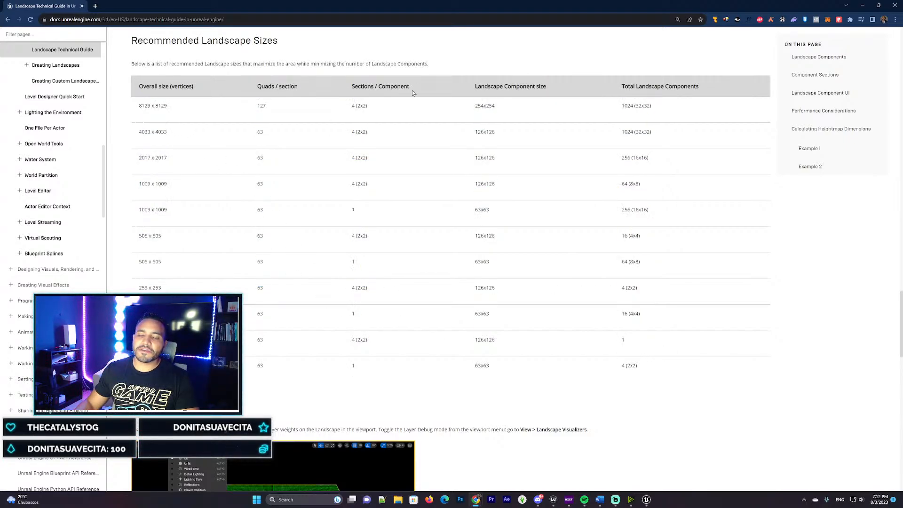
{"action": "left_click", "coordinate": [864, 4]}
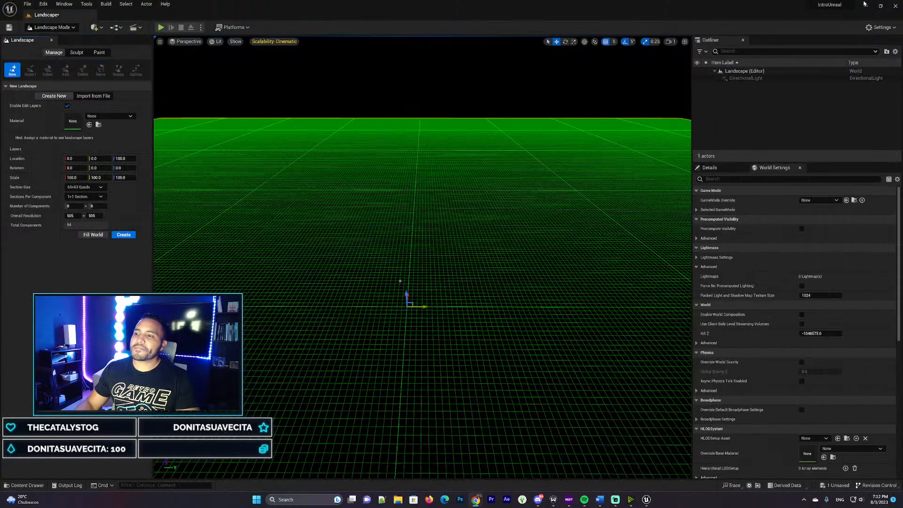
{"action": "left_click", "coordinate": [305, 15]}
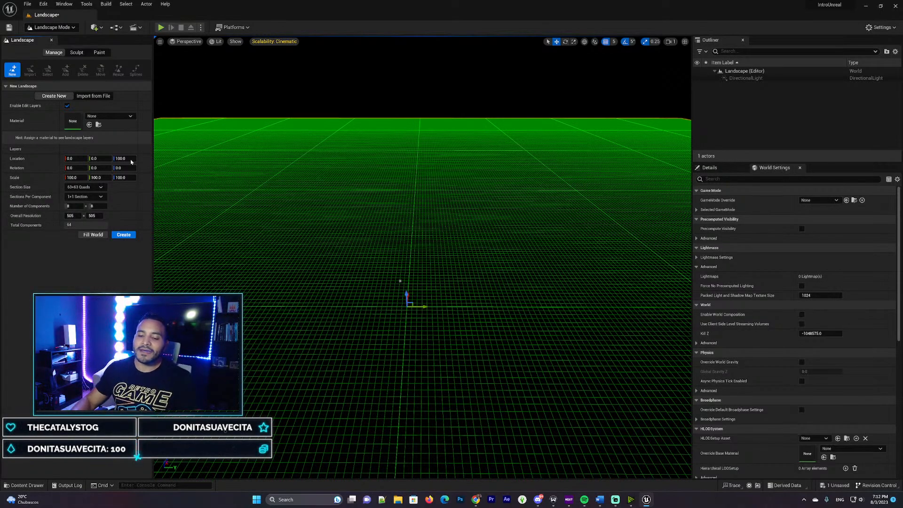
Step: Launch Gaea and open the recent terrain file arboreal_pixearthv9
{"action": "left_click", "coordinate": [287, 500]}
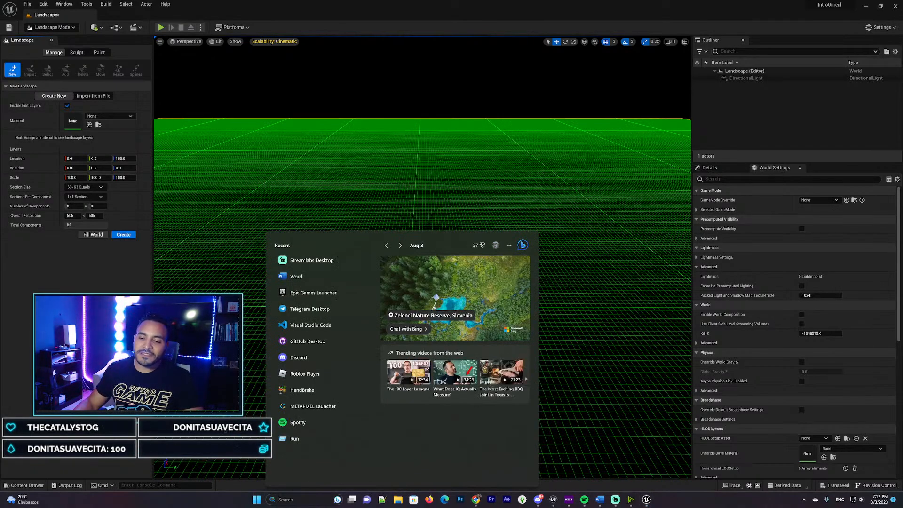
{"action": "type", "text": "ga"}
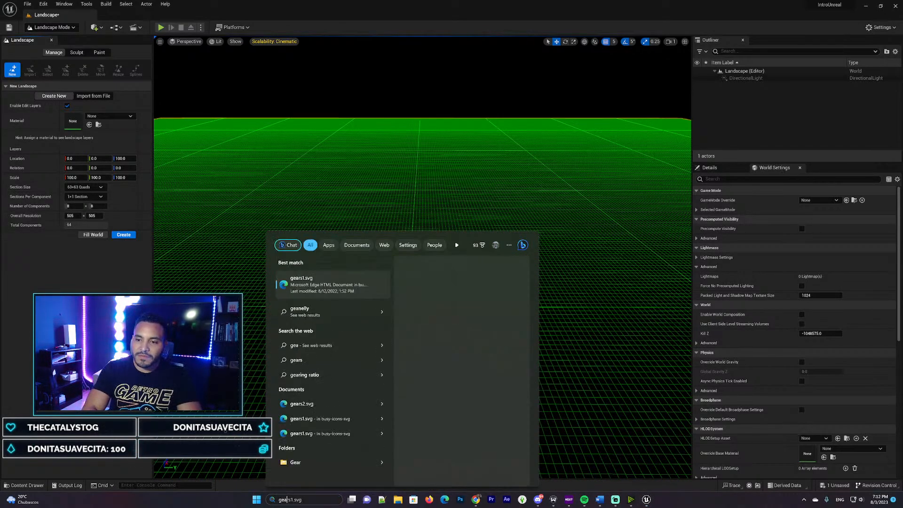
{"action": "type", "text": "ea"}
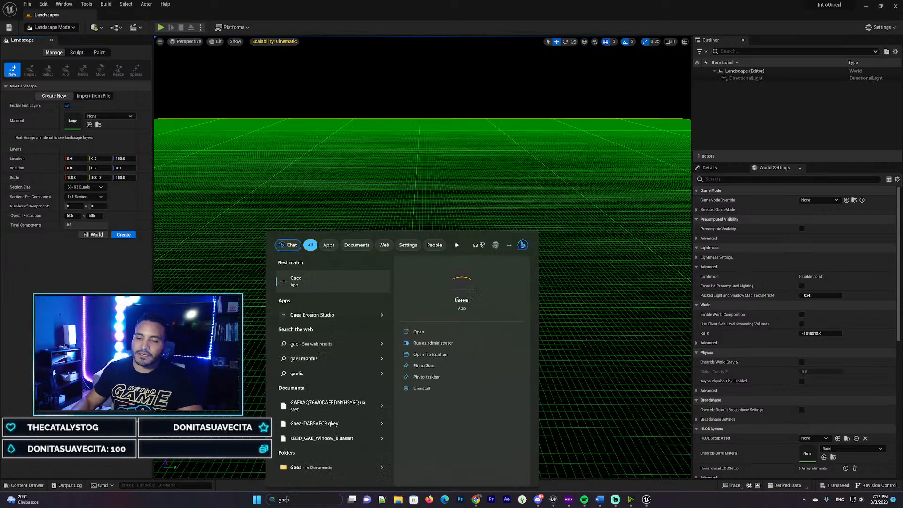
{"action": "left_click", "coordinate": [335, 283]}
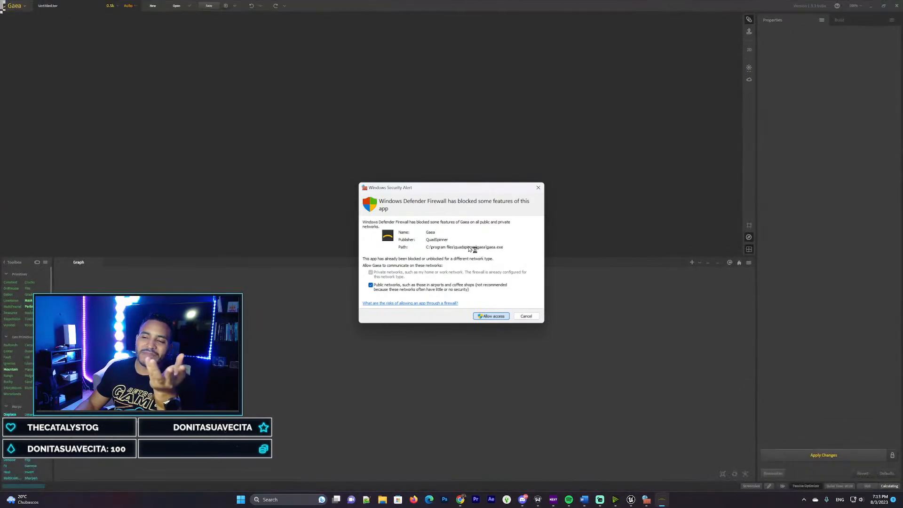
{"action": "key", "text": "Return"}
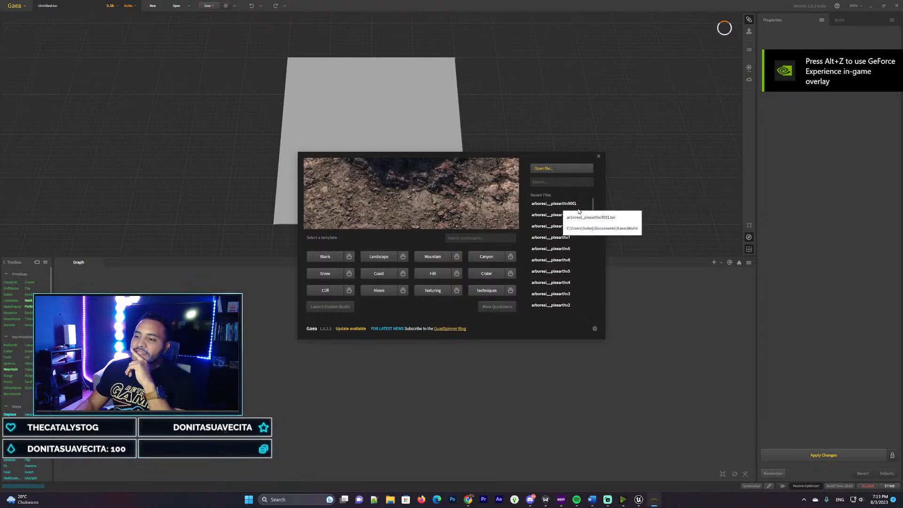
{"action": "left_click", "coordinate": [552, 215]}
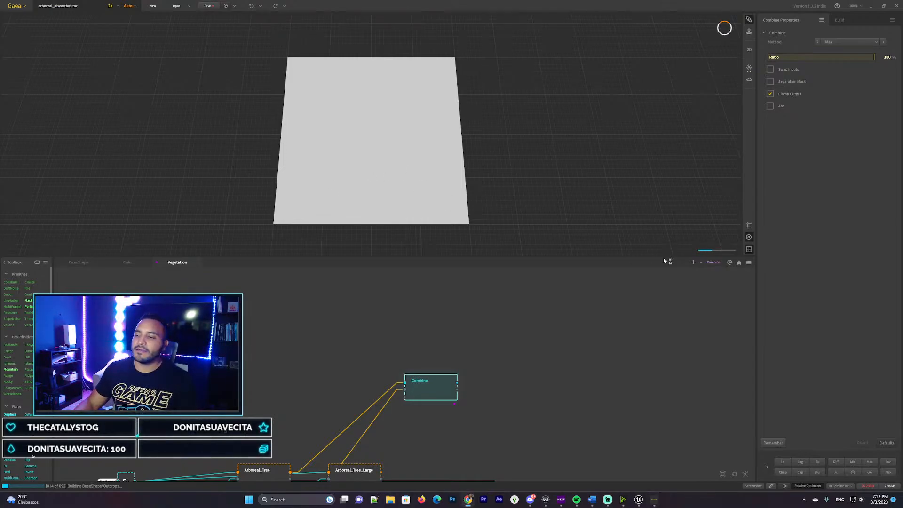
Step: Examine the Arboreal tree, shrub and flow nodes in the Vegetation graph
{"action": "left_click", "coordinate": [622, 288]}
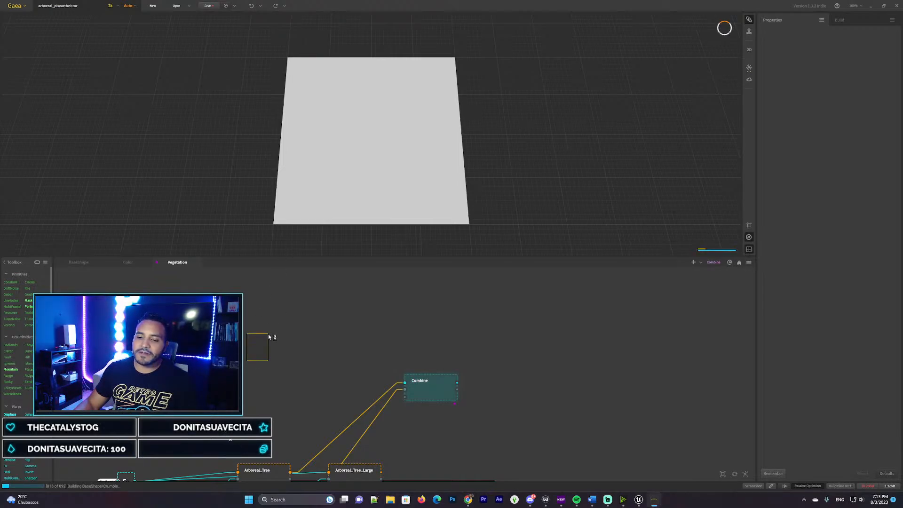
{"action": "right_click", "coordinate": [266, 306]}
{"action": "left_click", "coordinate": [266, 305]}
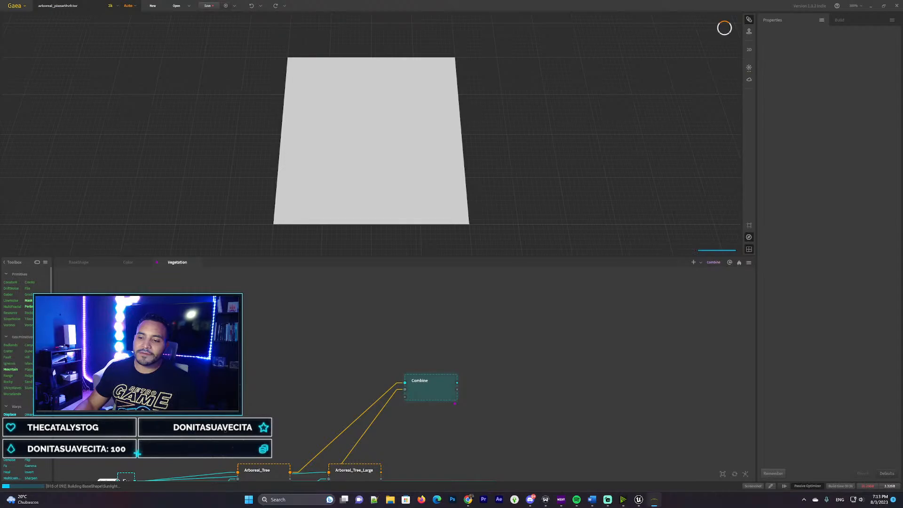
{"action": "left_click_drag", "start_coordinate": [266, 305], "coordinate": [268, 306]}
{"action": "left_click_drag", "start_coordinate": [160, 354], "coordinate": [226, 232]}
{"action": "mouse_move", "coordinate": [225, 430]}
{"action": "left_mouse_down"}
{"action": "mouse_move", "coordinate": [225, 345]}
{"action": "mouse_move", "coordinate": [196, 411]}
{"action": "mouse_move", "coordinate": [210, 423]}
{"action": "left_mouse_up"}
{"action": "left_click_drag", "start_coordinate": [145, 320], "coordinate": [192, 327]}
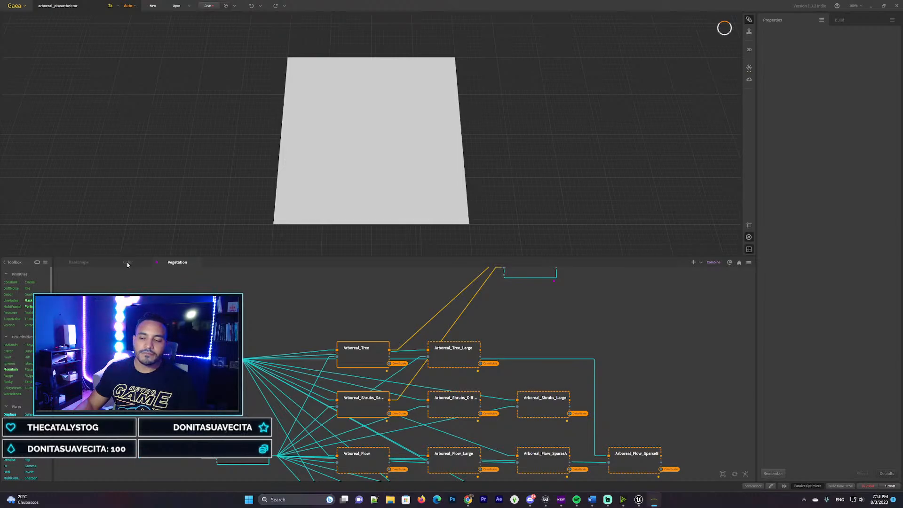
Step: Look through the node networks of the Color and BaseShape graphs
{"action": "left_click", "coordinate": [127, 263]}
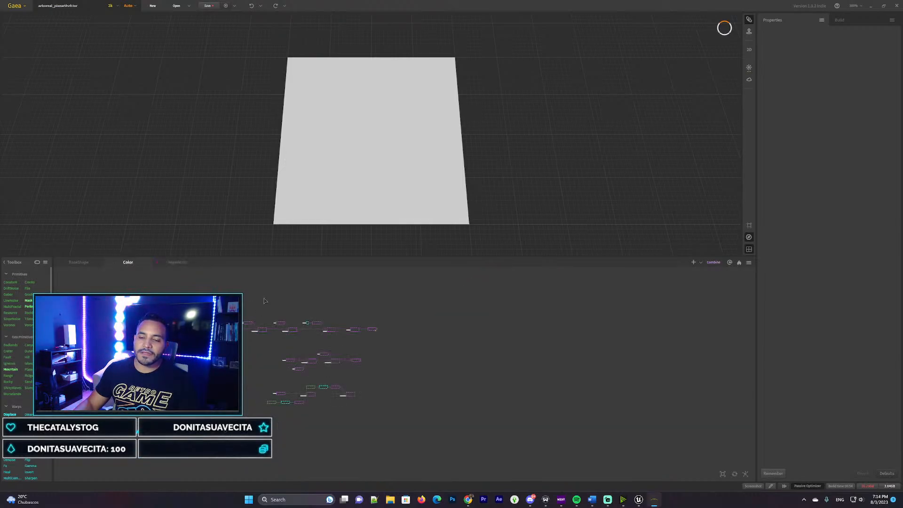
{"action": "middle_click_drag", "start_coordinate": [205, 292], "coordinate": [249, 299]}
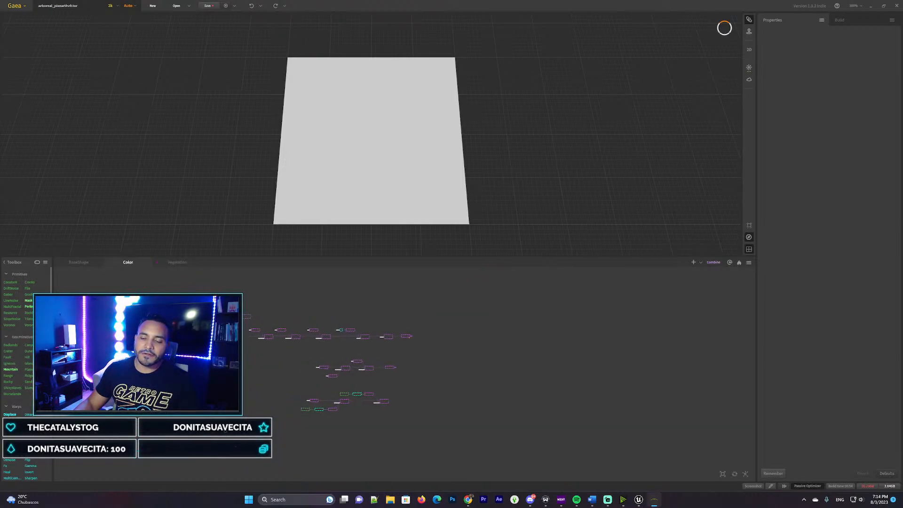
{"action": "scroll", "coordinate": [249, 299], "scroll_direction": "up", "scroll_amount": 1}
{"action": "scroll", "coordinate": [263, 287], "scroll_direction": "up", "scroll_amount": 2}
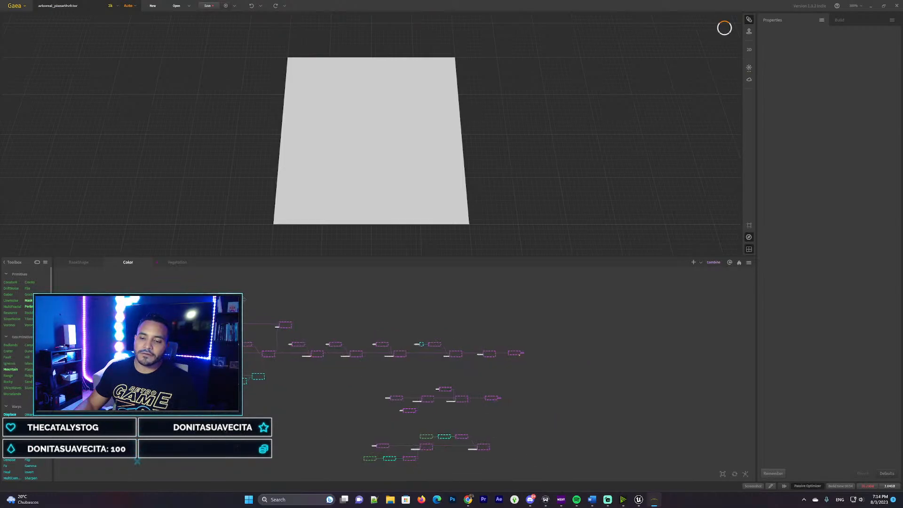
{"action": "left_click", "coordinate": [89, 264]}
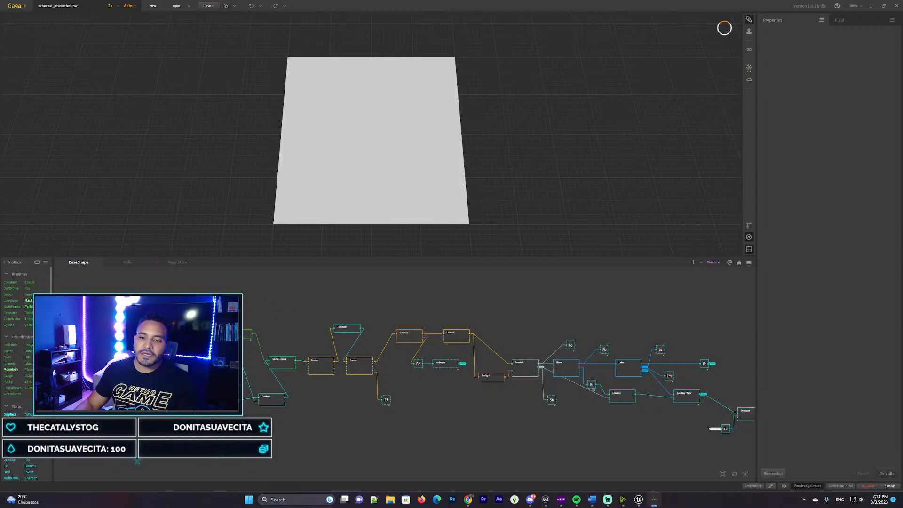
{"action": "middle_click_drag", "start_coordinate": [471, 414], "coordinate": [503, 399]}
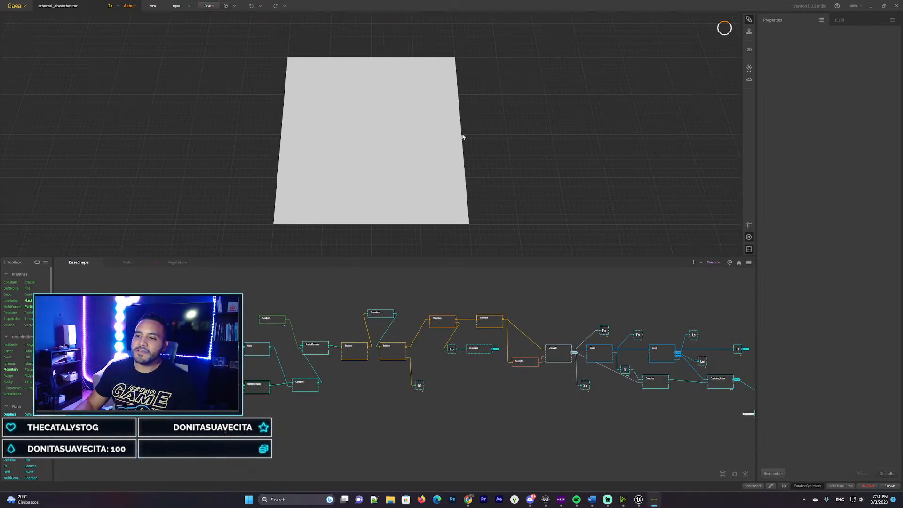
{"action": "left_click", "coordinate": [504, 153]}
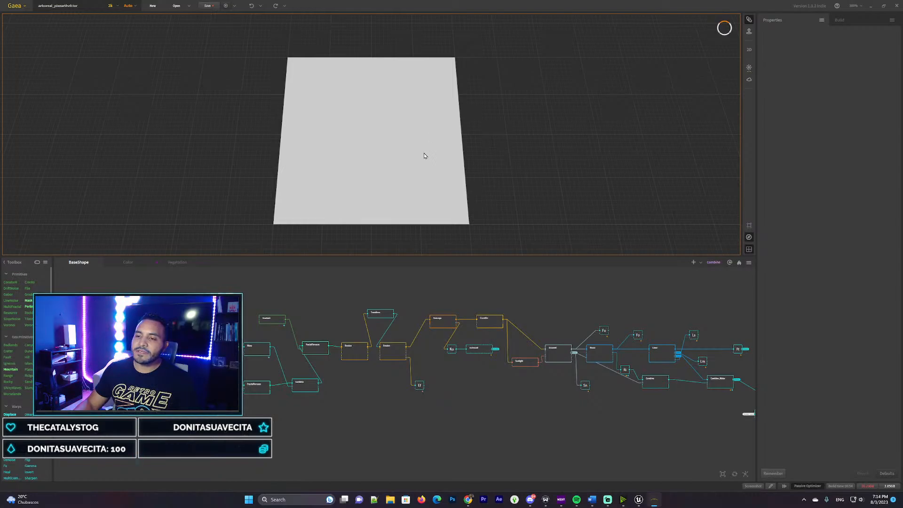
Step: Preview the Vegetation graph's Combine node on the terrain
{"action": "left_click", "coordinate": [177, 262]}
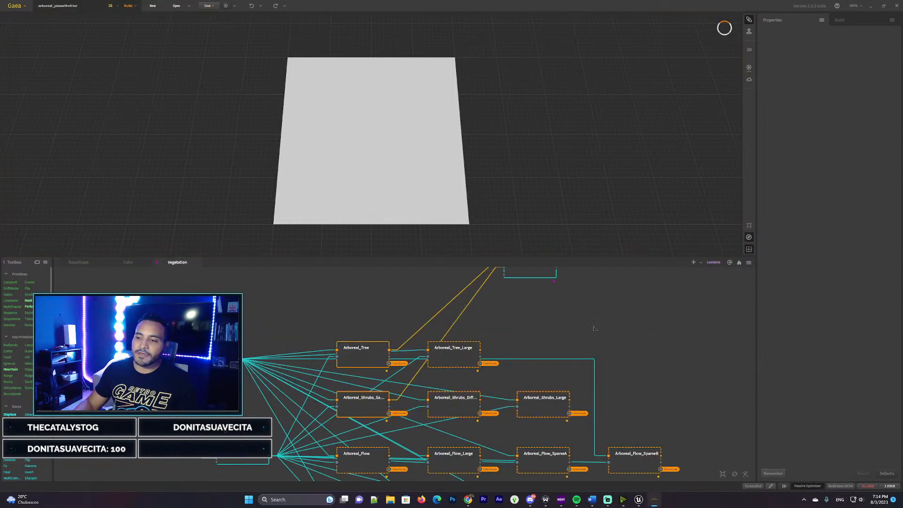
{"action": "right_click_drag", "start_coordinate": [517, 329], "coordinate": [454, 362]}
{"action": "left_click", "coordinate": [467, 301]}
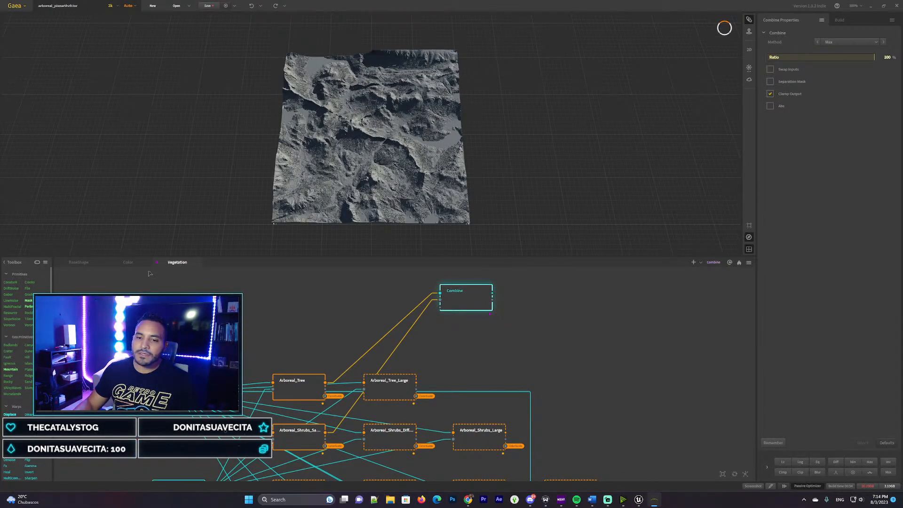
Step: Preview the Color graph's GrassTexture node and inspect the coloured terrain up close from another angle
{"action": "left_click", "coordinate": [129, 262]}
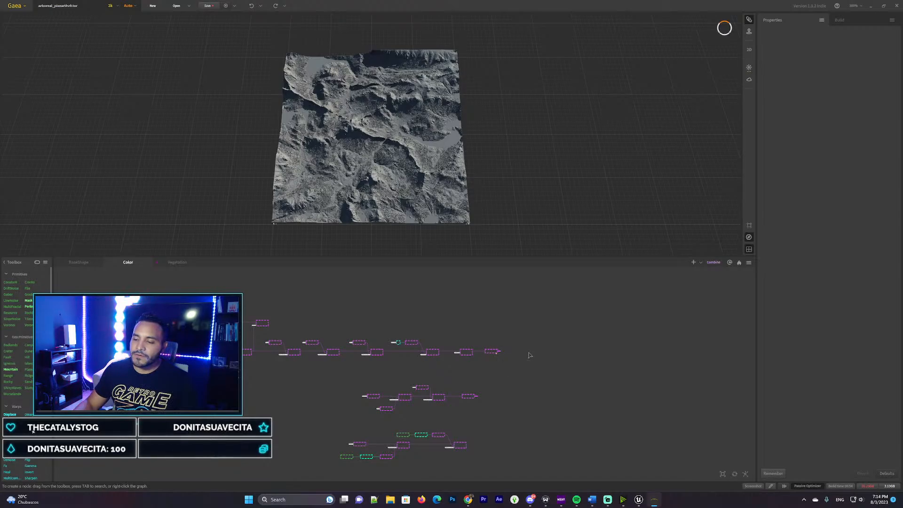
{"action": "scroll", "coordinate": [508, 361], "scroll_direction": "up", "scroll_amount": 3}
{"action": "scroll", "coordinate": [509, 361], "scroll_direction": "up", "scroll_amount": 2}
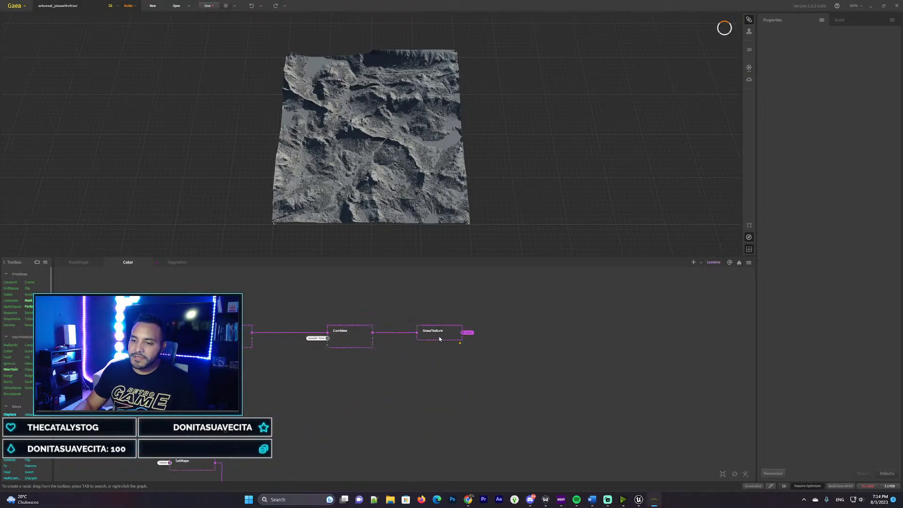
{"action": "left_click", "coordinate": [439, 336]}
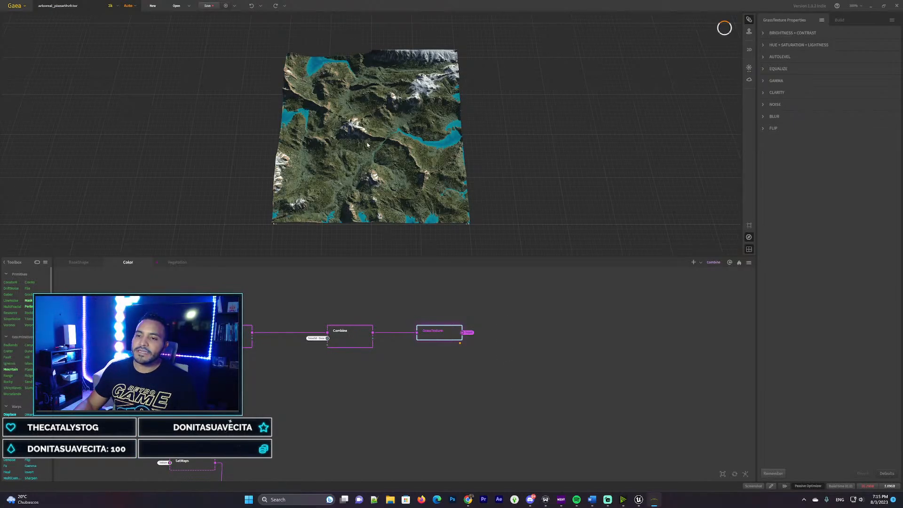
{"action": "scroll", "coordinate": [465, 142], "scroll_direction": "up", "scroll_amount": 5}
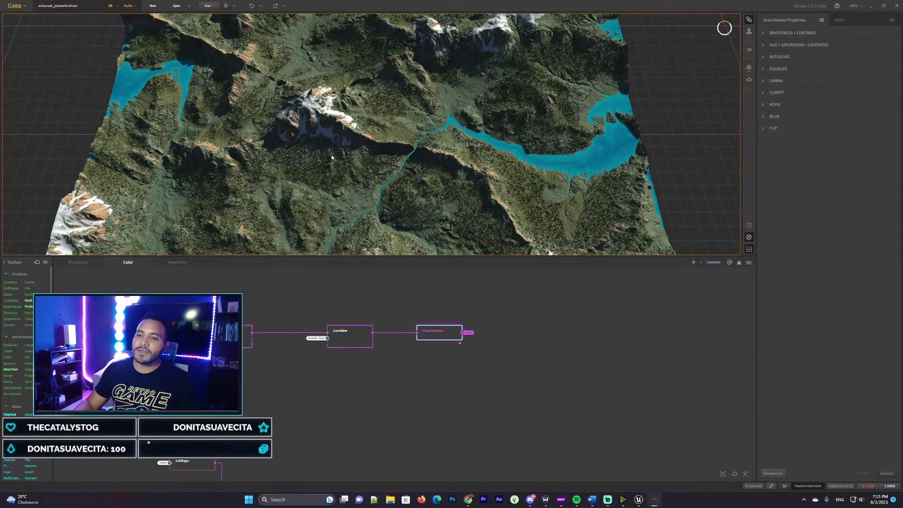
{"action": "left_click_drag", "start_coordinate": [629, 140], "coordinate": [556, 163]}
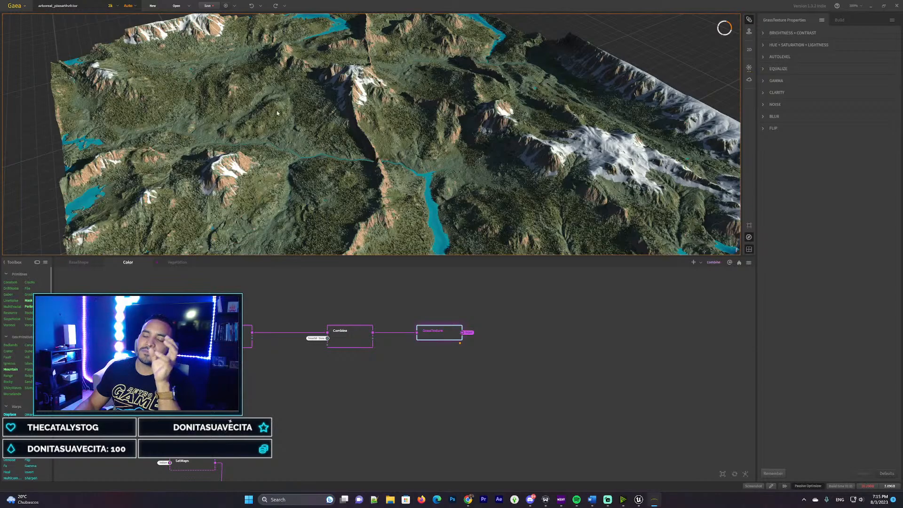
Step: Preview the Color graph's FlowTexture node and inspect the coloured terrain from another angle
{"action": "left_click", "coordinate": [176, 262]}
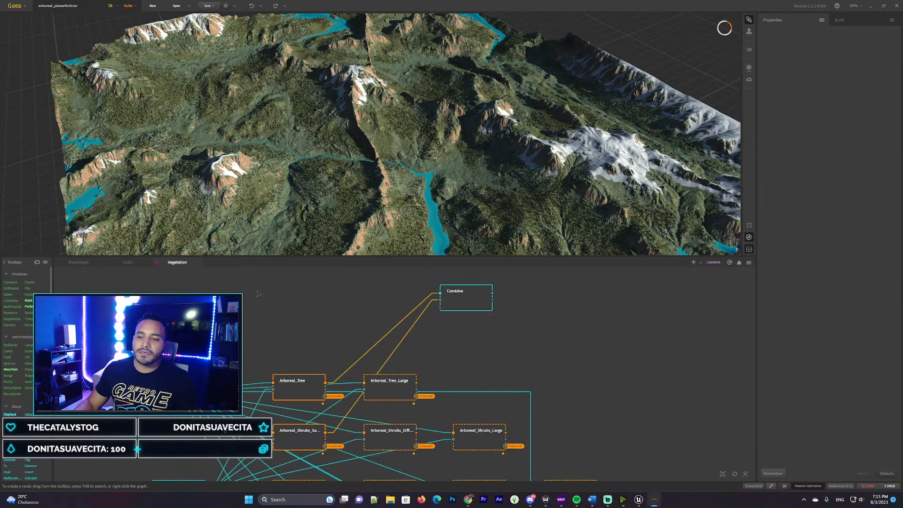
{"action": "mouse_move", "coordinate": [570, 334]}
{"action": "middle_mouse_down"}
{"action": "mouse_move", "coordinate": [538, 346]}
{"action": "mouse_move", "coordinate": [494, 300]}
{"action": "mouse_move", "coordinate": [570, 337]}
{"action": "middle_mouse_up"}
{"action": "left_click", "coordinate": [126, 263]}
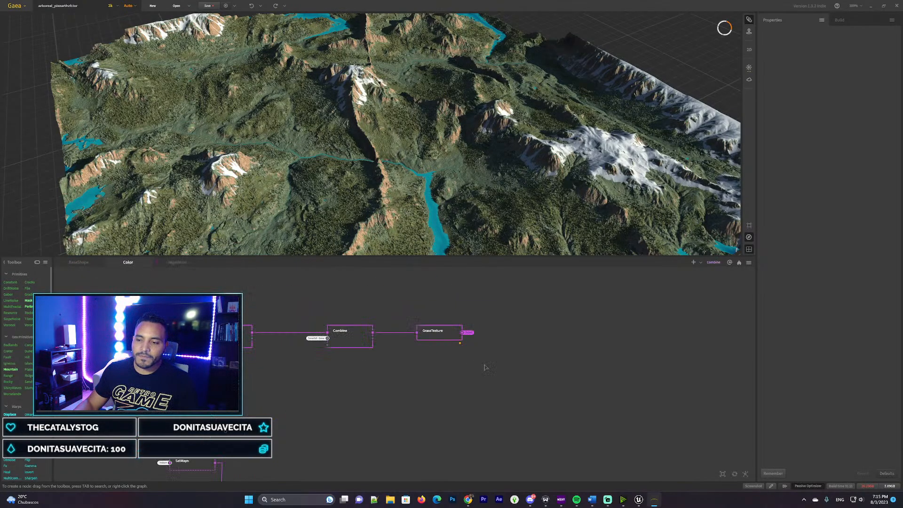
{"action": "middle_click_drag", "start_coordinate": [403, 388], "coordinate": [509, 479]}
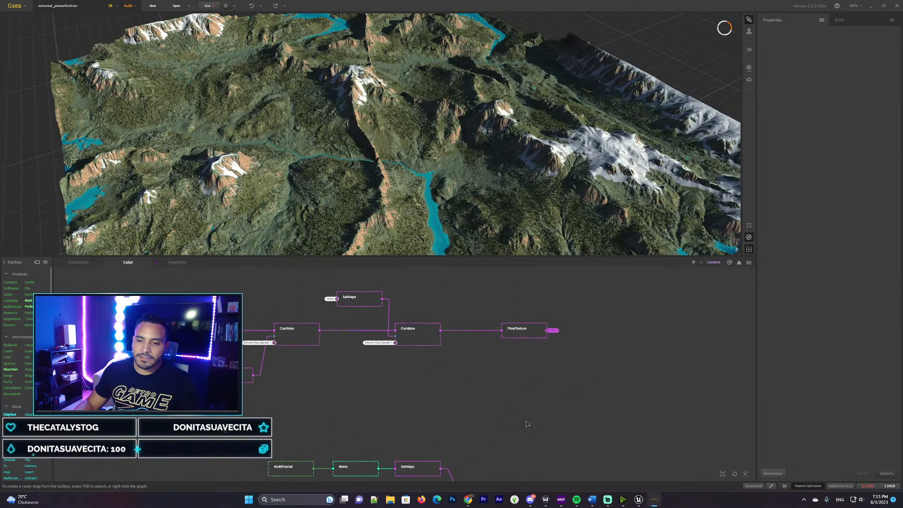
{"action": "middle_click_drag", "start_coordinate": [528, 423], "coordinate": [445, 444]}
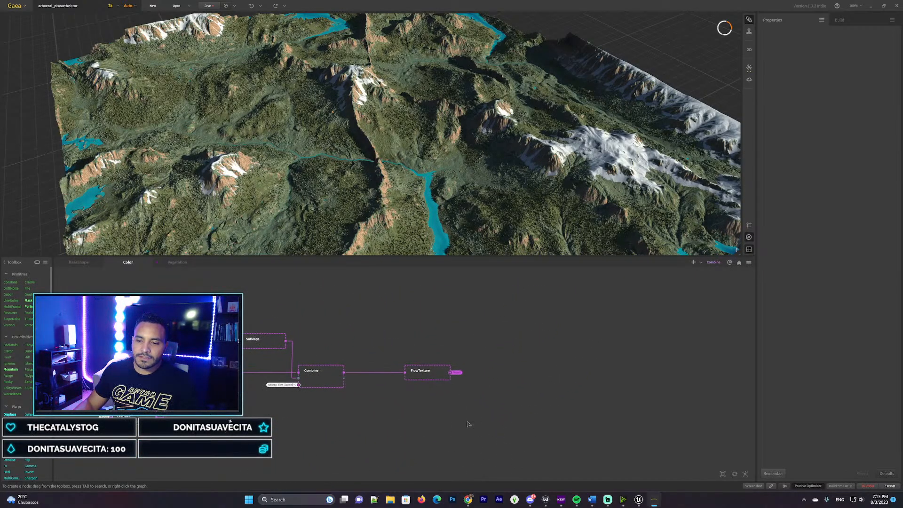
{"action": "middle_click_drag", "start_coordinate": [474, 415], "coordinate": [458, 419]}
{"action": "left_click", "coordinate": [417, 382]}
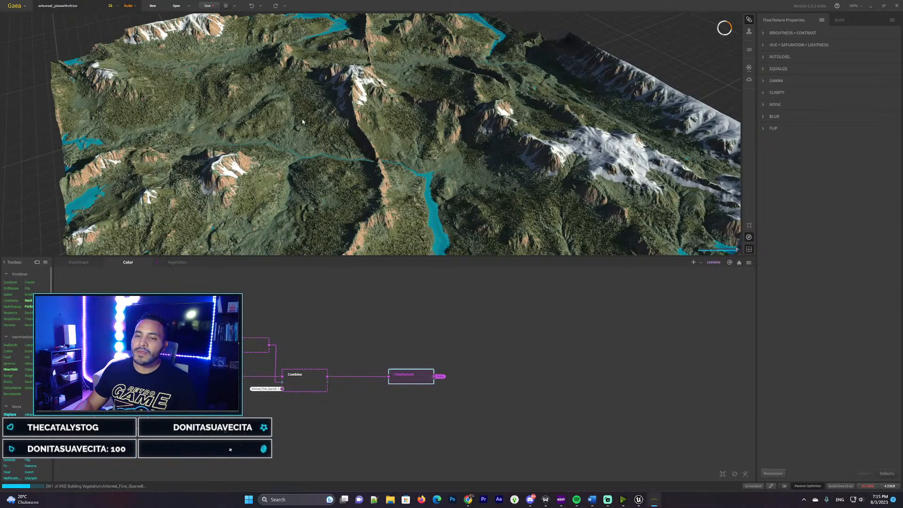
{"action": "left_click", "coordinate": [342, 132]}
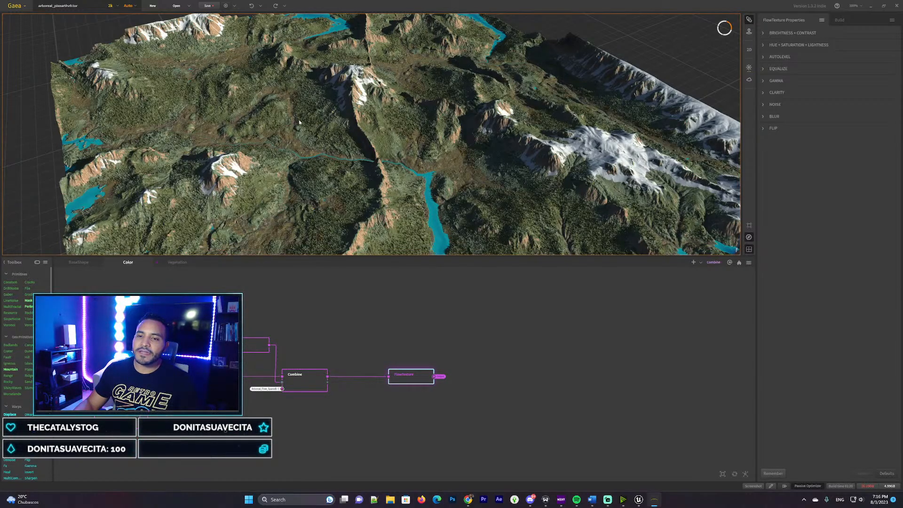
{"action": "left_click_drag", "start_coordinate": [351, 121], "coordinate": [370, 112]}
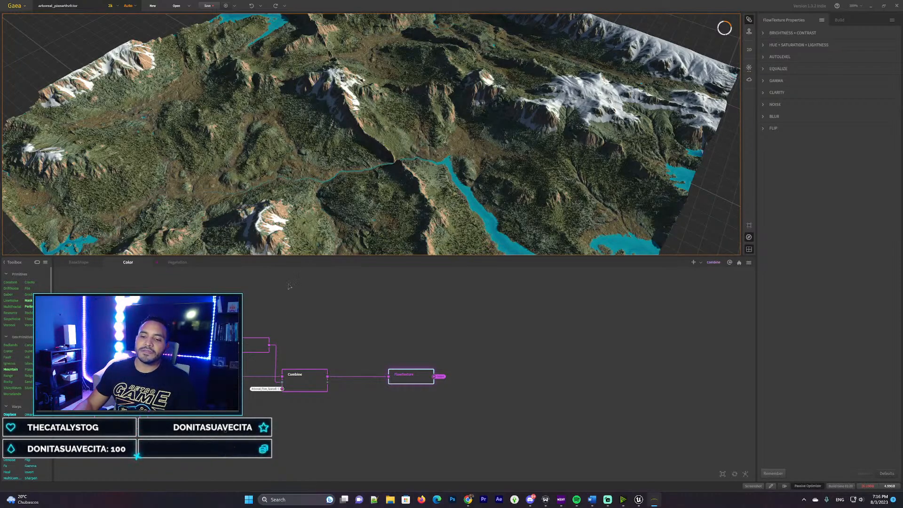
Step: Preview the Vegetation graph's Arboreal_Tree, Arboreal_Tree_Large and the two small-style Arboreal_Shrubs nodes on the terrain
{"action": "left_click", "coordinate": [178, 262]}
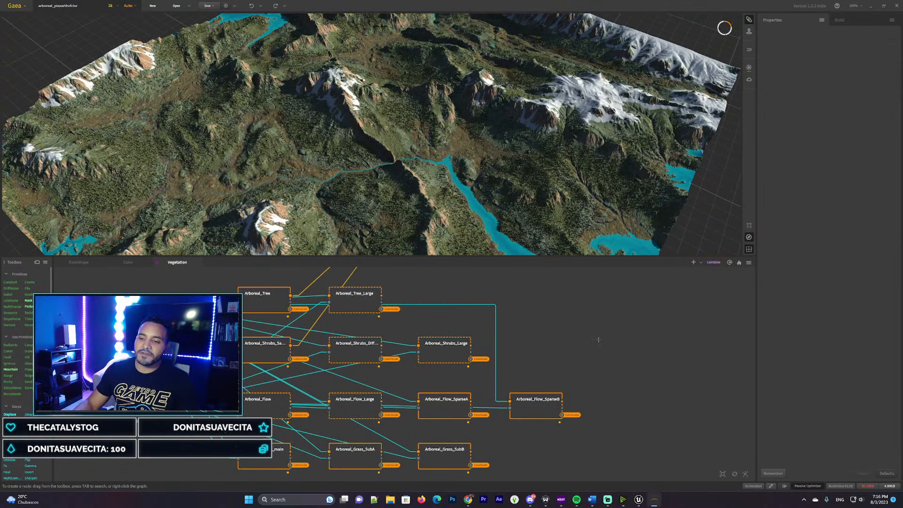
{"action": "left_click", "coordinate": [271, 307]}
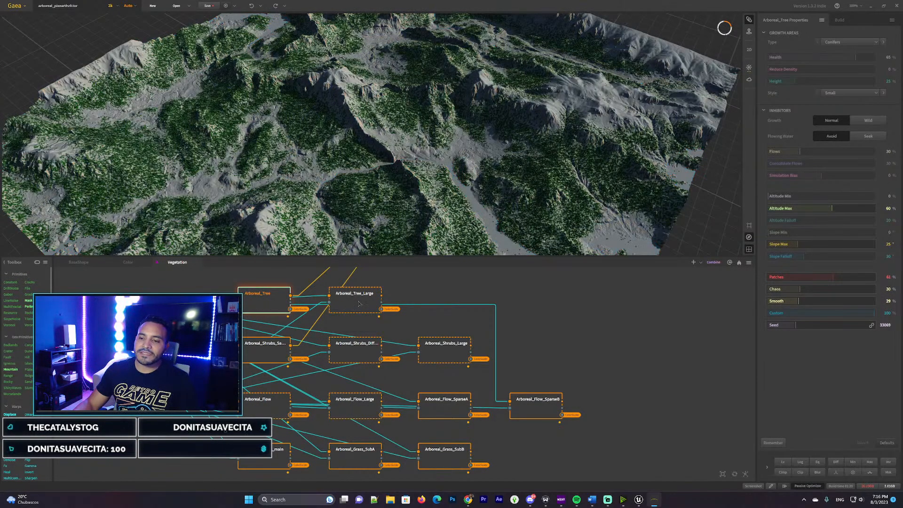
{"action": "left_click", "coordinate": [359, 303]}
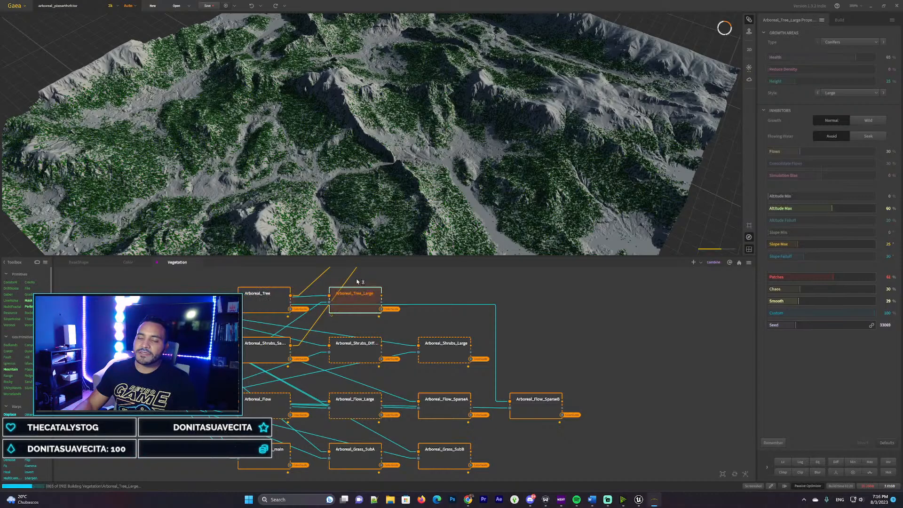
{"action": "left_click", "coordinate": [273, 345]}
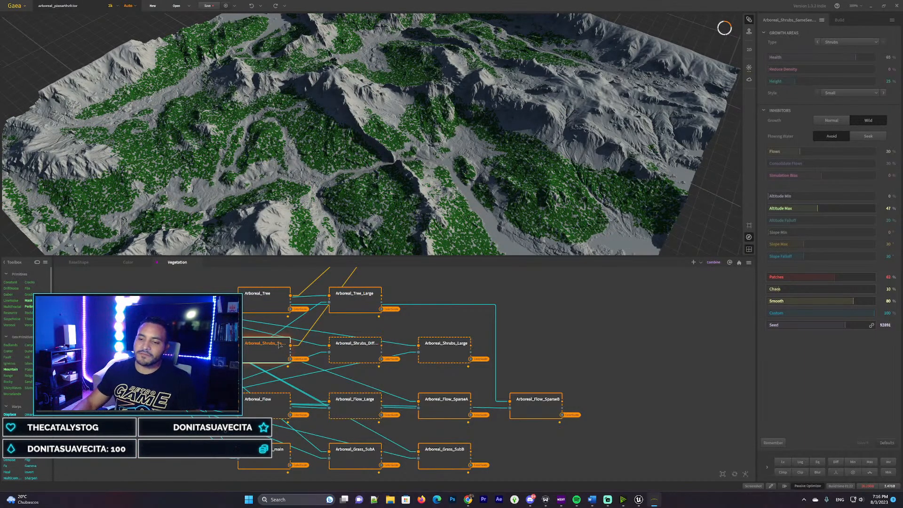
{"action": "left_click", "coordinate": [355, 356]}
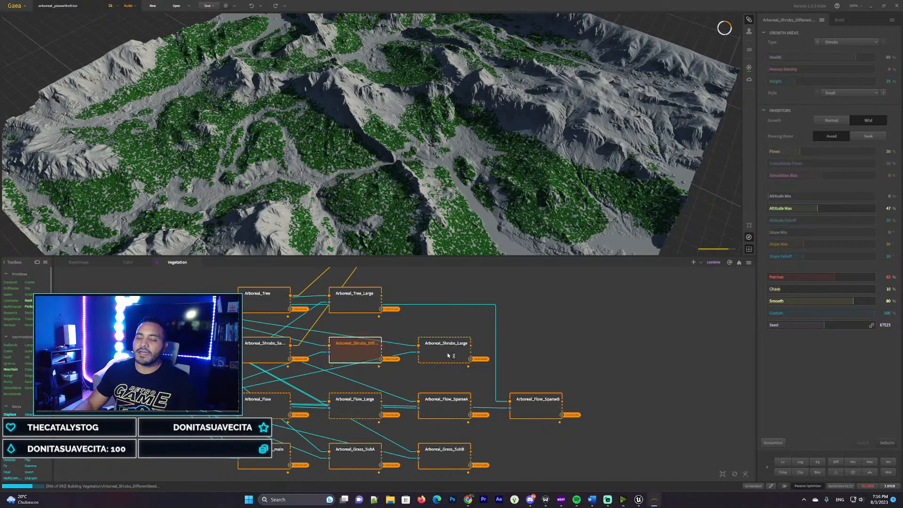
{"action": "left_click", "coordinate": [449, 372]}
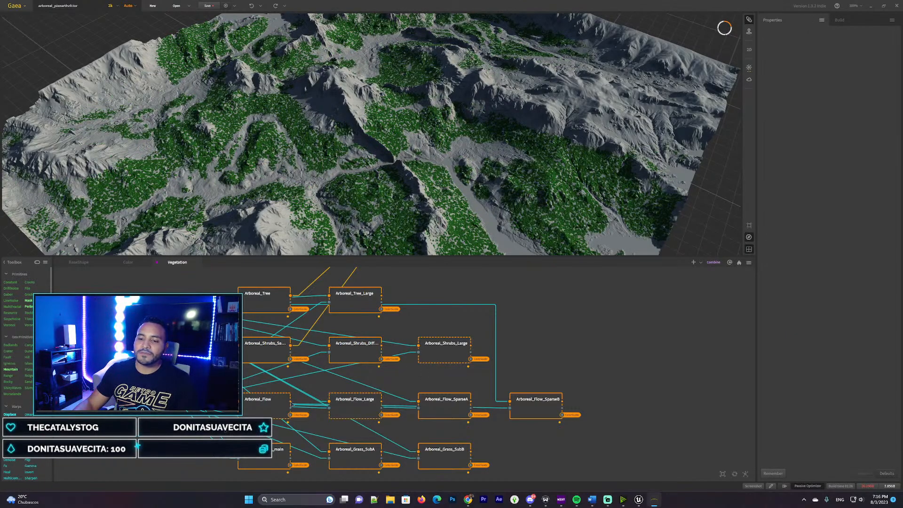
Step: Preview the Arboreal_Flow, Arboreal_Flow_Large, Arboreal_Flow_SparseA and Arboreal_Flow_SparseB nodes on the terrain
{"action": "left_click", "coordinate": [277, 402]}
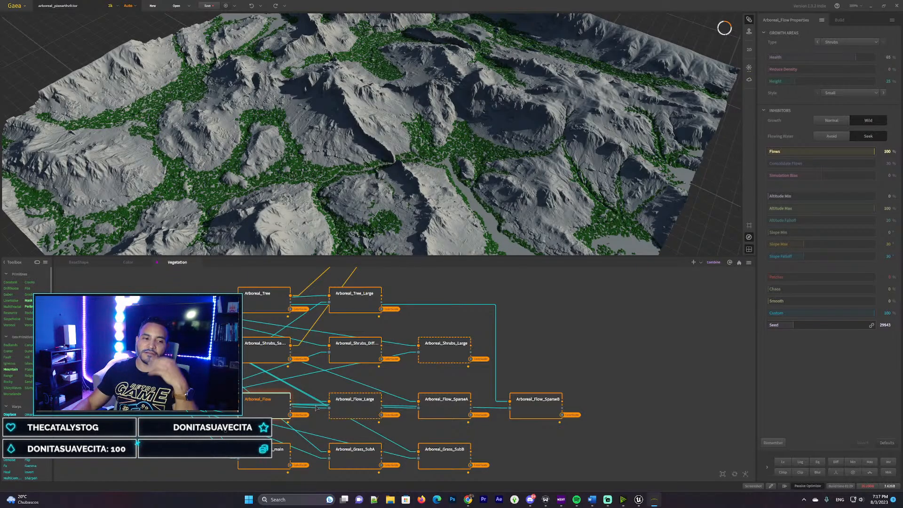
{"action": "left_click", "coordinate": [358, 399]}
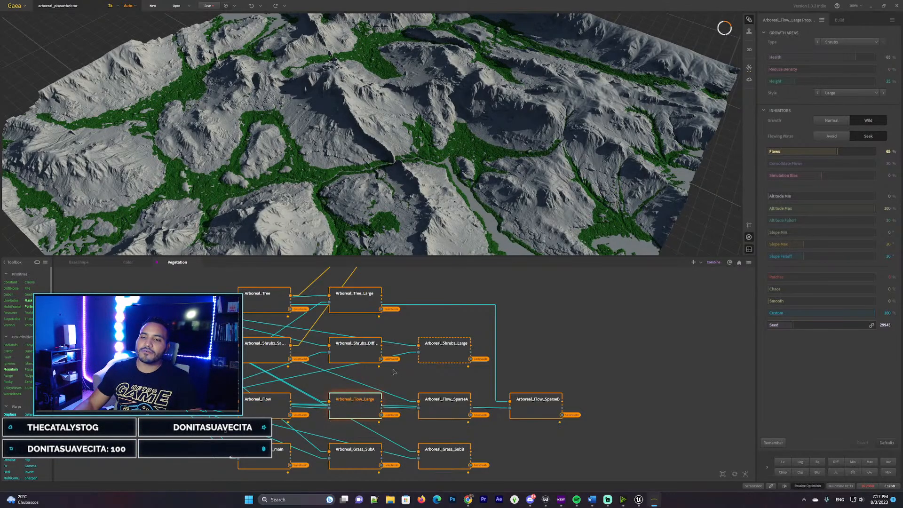
{"action": "left_click", "coordinate": [466, 400]}
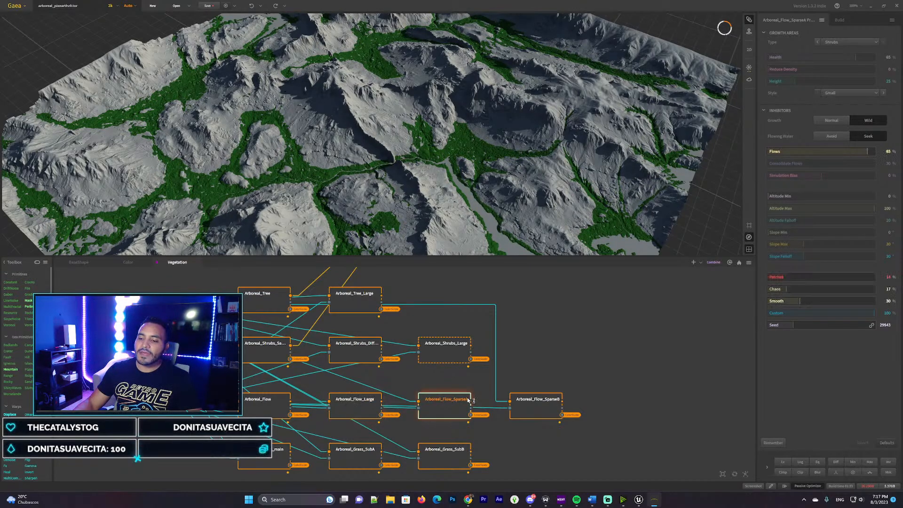
{"action": "left_click", "coordinate": [531, 405]}
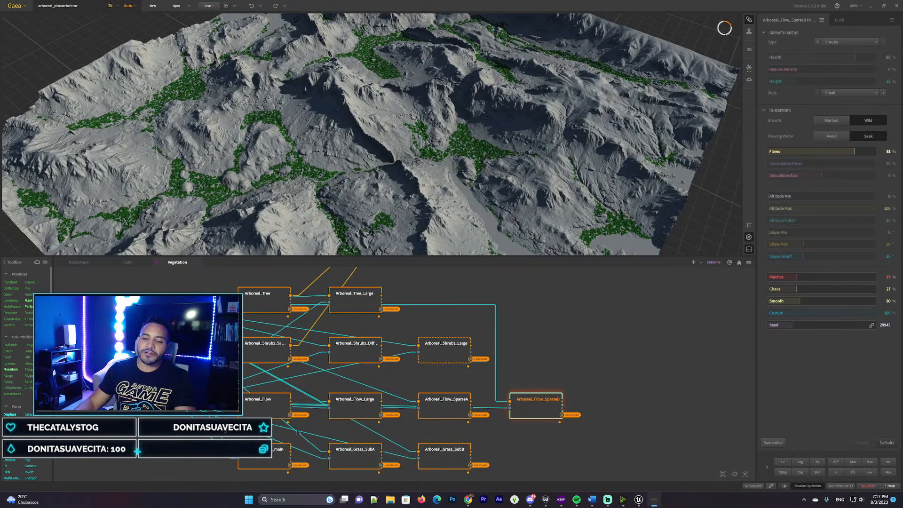
Step: Preview the Arboreal_Grass_main, Arboreal_Grass_SubA and Arboreal_Grass_SubB nodes on the terrain
{"action": "left_click", "coordinate": [282, 459]}
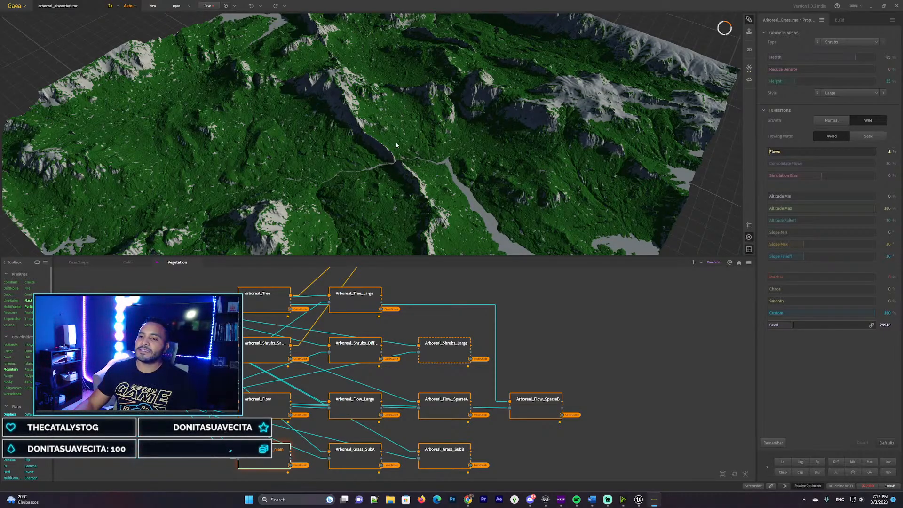
{"action": "left_click", "coordinate": [371, 450]}
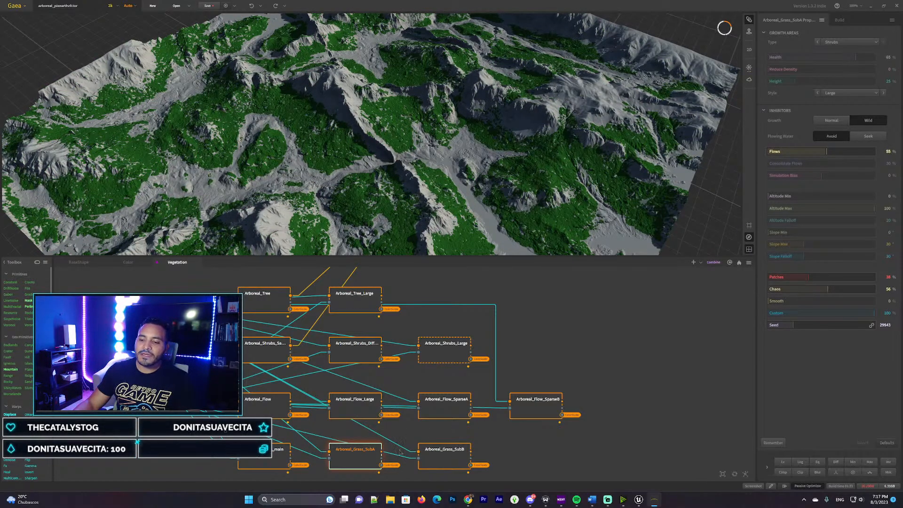
{"action": "left_click", "coordinate": [456, 448]}
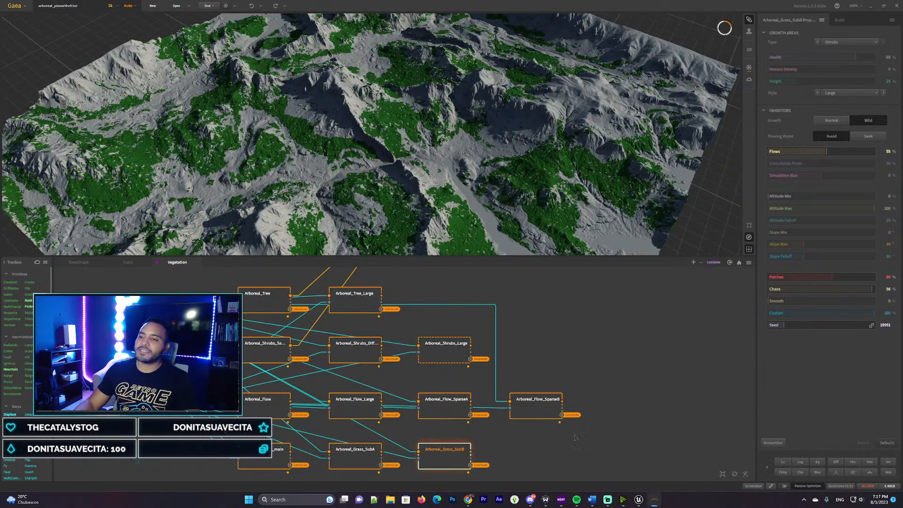
{"action": "left_click", "coordinate": [522, 321]}
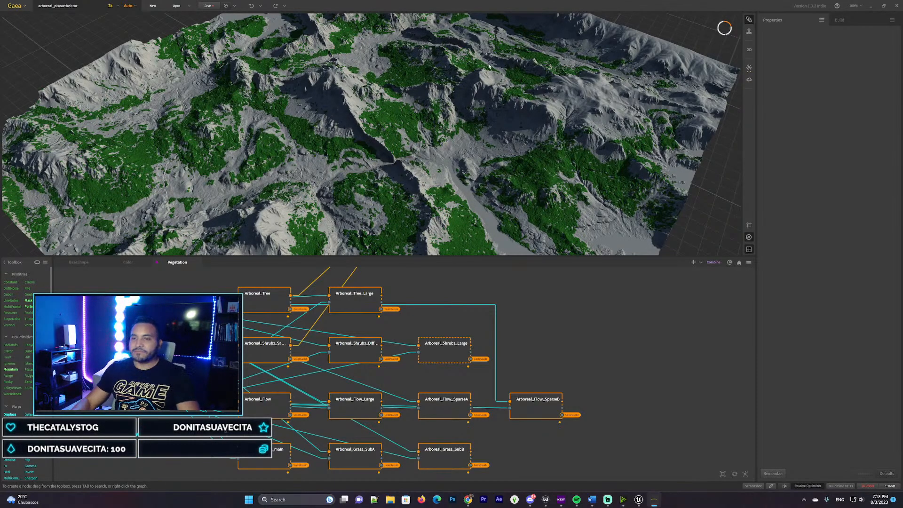
Step: Return to Unreal Editor, create the new landscape with its current settings, and change to Selection Mode
{"action": "left_click", "coordinate": [871, 6]}
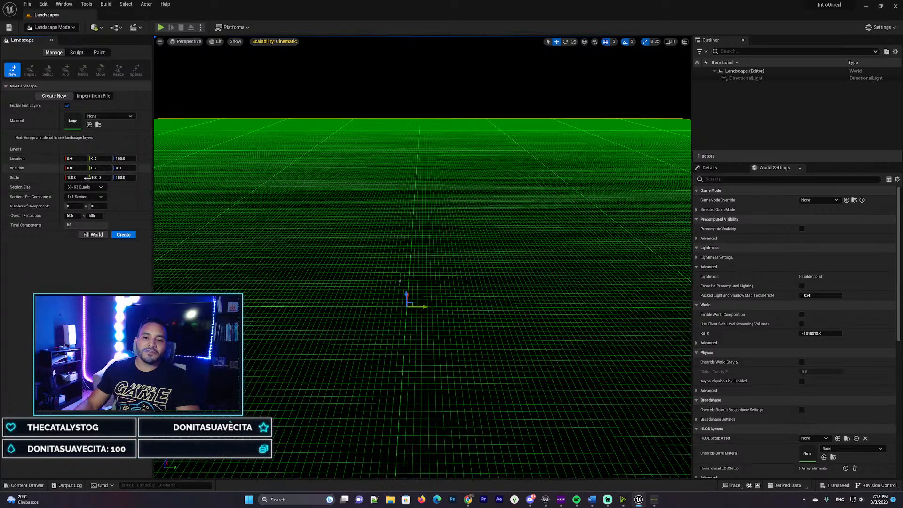
{"action": "left_click", "coordinate": [133, 234]}
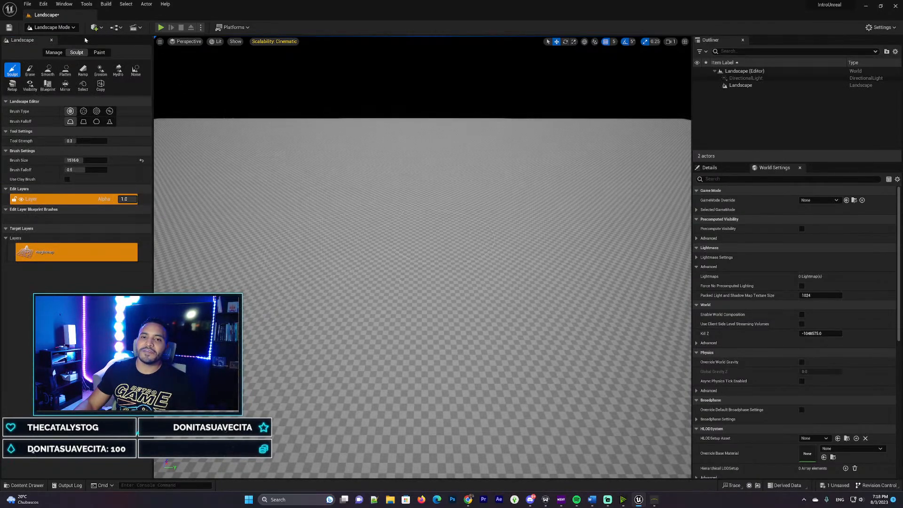
{"action": "right_click_drag", "start_coordinate": [421, 232], "coordinate": [468, 243]}
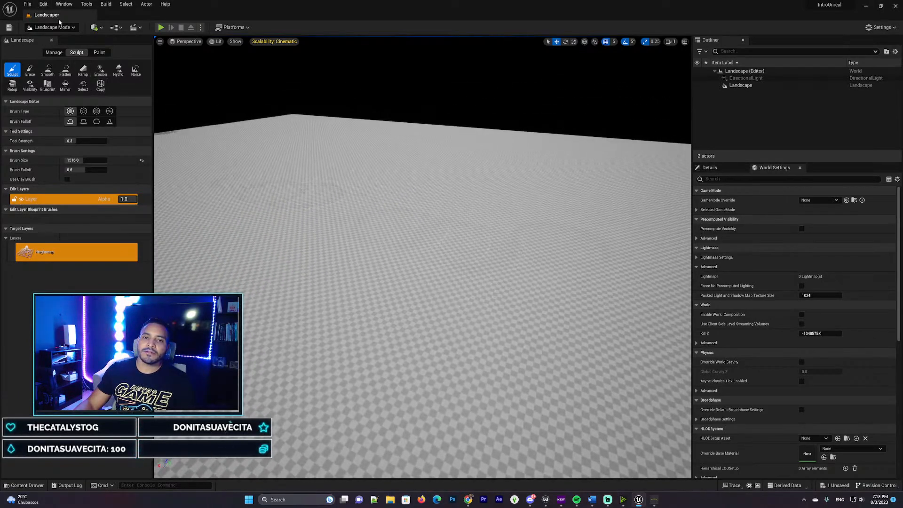
{"action": "left_click", "coordinate": [49, 28]}
{"action": "left_click", "coordinate": [51, 39]}
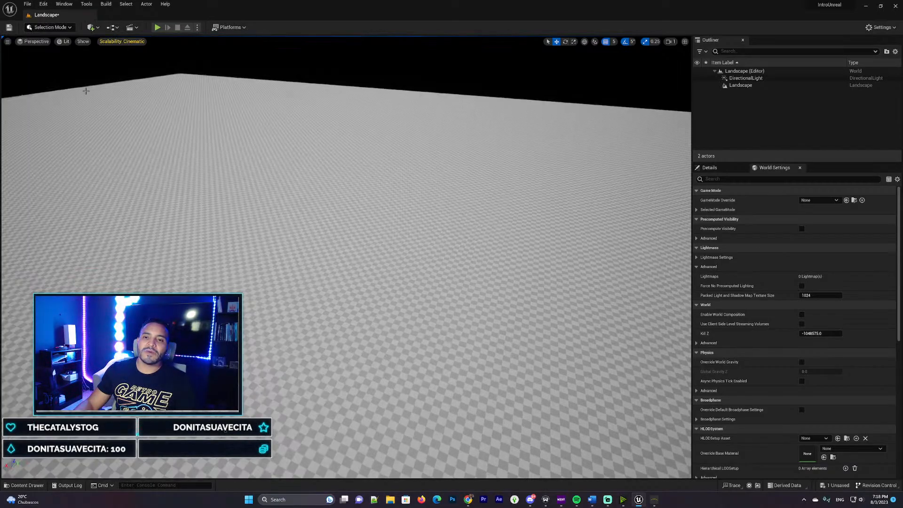
{"action": "mouse_move", "coordinate": [353, 221]}
{"action": "right_mouse_down"}
{"action": "mouse_move", "coordinate": [364, 247]}
{"action": "mouse_move", "coordinate": [348, 216]}
{"action": "mouse_move", "coordinate": [372, 188]}
{"action": "mouse_move", "coordinate": [320, 194]}
{"action": "mouse_move", "coordinate": [309, 167]}
{"action": "mouse_move", "coordinate": [294, 165]}
{"action": "mouse_move", "coordinate": [324, 177]}
{"action": "mouse_move", "coordinate": [352, 222]}
{"action": "right_mouse_up"}
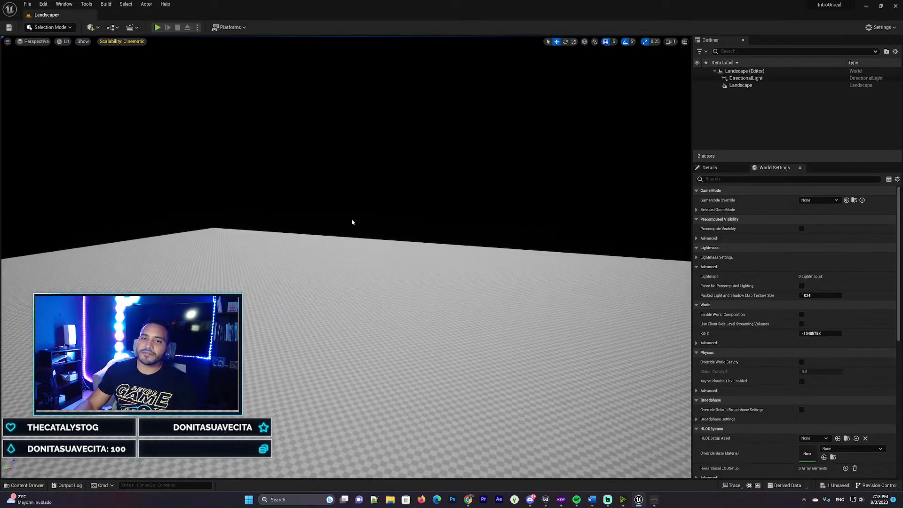
{"action": "left_click", "coordinate": [92, 28]}
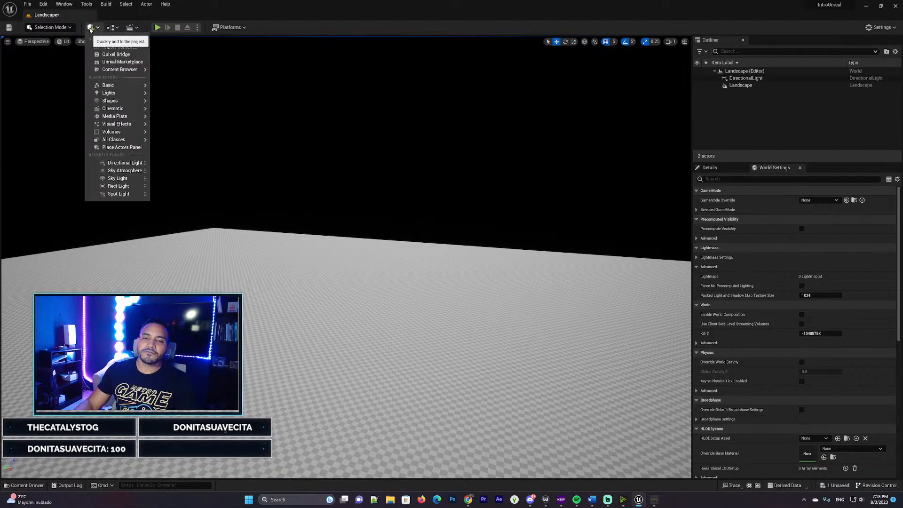
{"action": "mouse_move", "coordinate": [137, 95]}
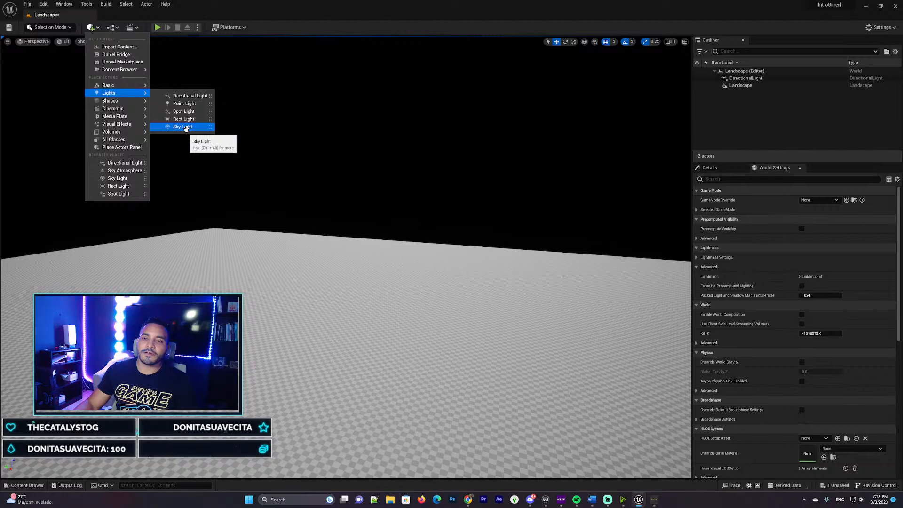
{"action": "left_click_drag", "start_coordinate": [185, 128], "coordinate": [325, 241]}
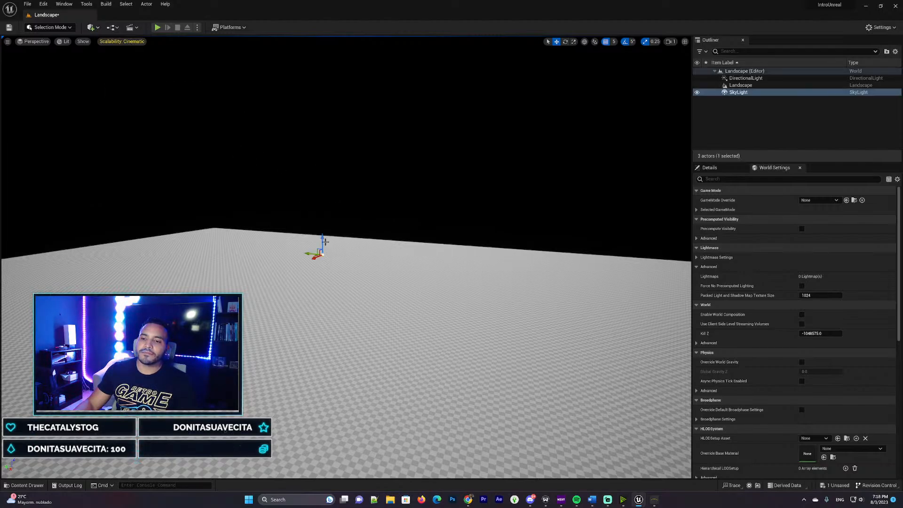
{"action": "key", "text": "ctrl+z"}
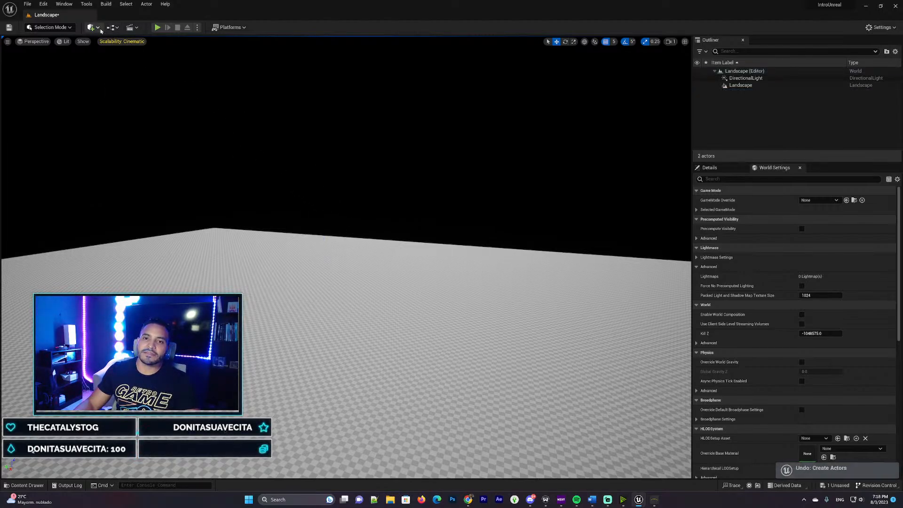
Step: Find the Sky Atmosphere actor by searching for "sky" and place it on the landscape
{"action": "left_click", "coordinate": [97, 29]}
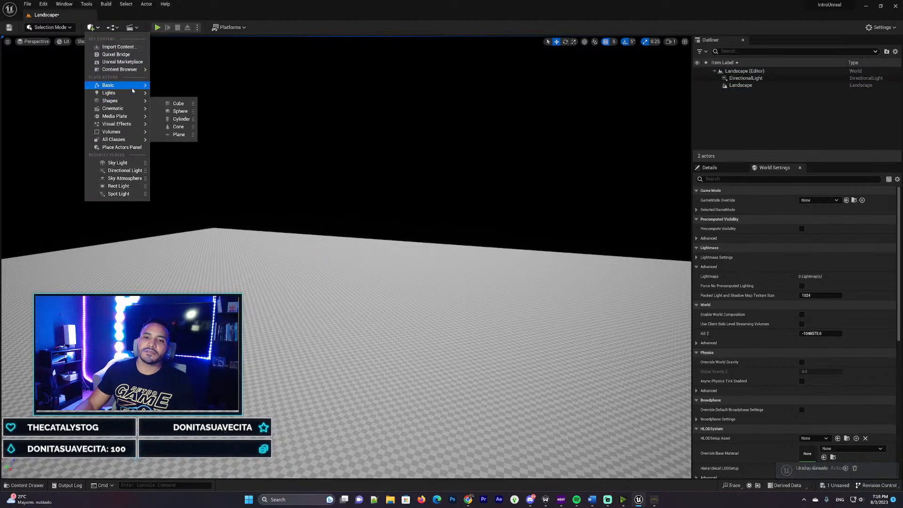
{"action": "mouse_move", "coordinate": [132, 87]}
{"action": "type", "text": "sky"}
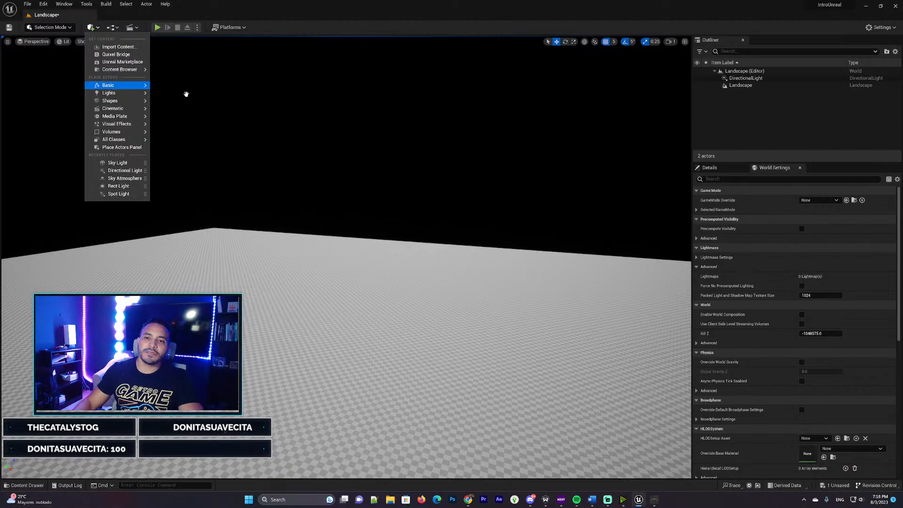
{"action": "type", "text": "sky"}
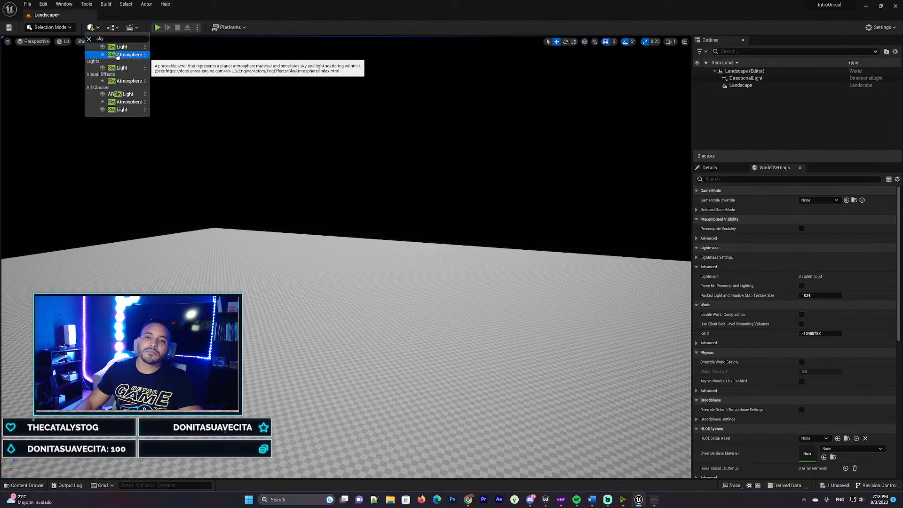
{"action": "left_click_drag", "start_coordinate": [128, 55], "coordinate": [349, 314]}
{"action": "right_click_drag", "start_coordinate": [456, 277], "coordinate": [282, 306]}
{"action": "right_click_drag", "start_coordinate": [329, 198], "coordinate": [374, 170]}
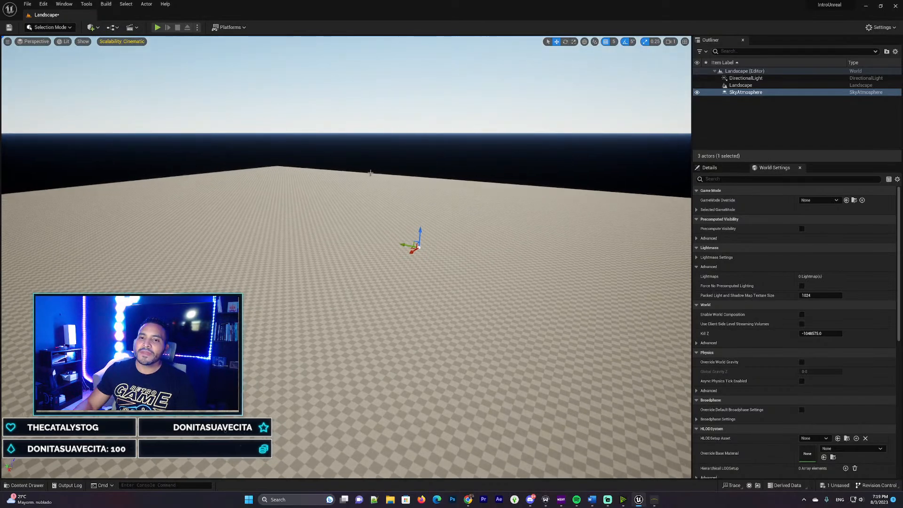
Step: Find the Exponential Height Fog actor by searching for "expon" and place it on the landscape
{"action": "left_click", "coordinate": [94, 30]}
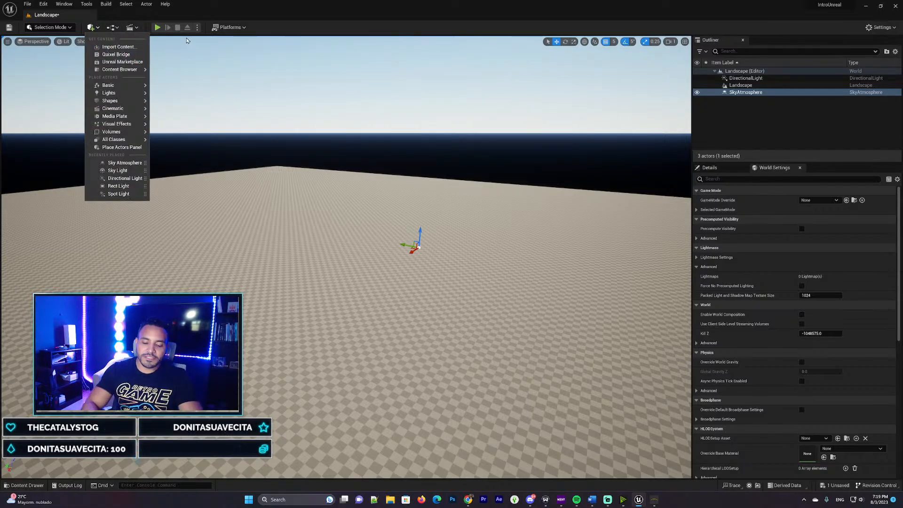
{"action": "type", "text": "expon"}
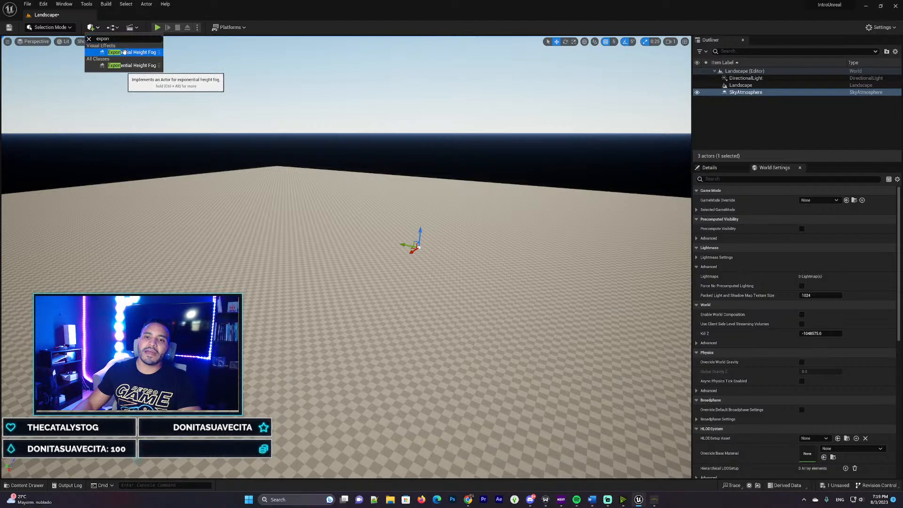
{"action": "left_click_drag", "start_coordinate": [124, 52], "coordinate": [279, 175]}
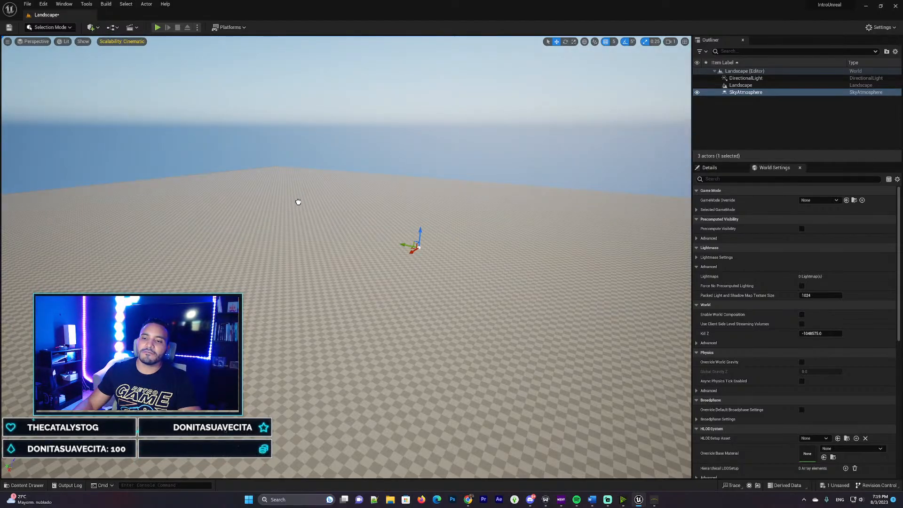
{"action": "left_click_drag", "start_coordinate": [305, 213], "coordinate": [308, 219]}
{"action": "mouse_move", "coordinate": [376, 212]}
{"action": "right_mouse_down"}
{"action": "mouse_move", "coordinate": [271, 193]}
{"action": "mouse_move", "coordinate": [366, 205]}
{"action": "right_mouse_up"}
{"action": "right_click_drag", "start_coordinate": [305, 199], "coordinate": [616, 211]}
{"action": "right_click_drag", "start_coordinate": [300, 316], "coordinate": [31, 57]}
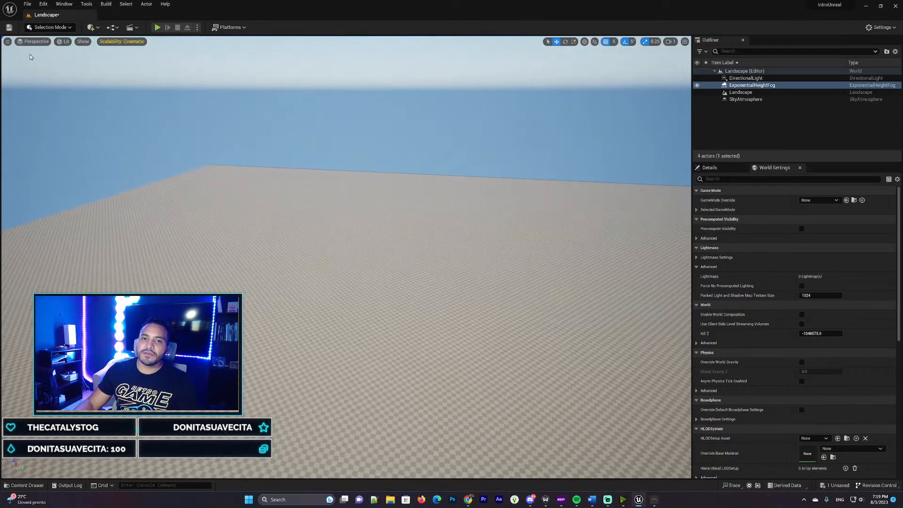
Step: Switch the editor from Selection Mode to Landscape Mode
{"action": "left_click", "coordinate": [54, 28]}
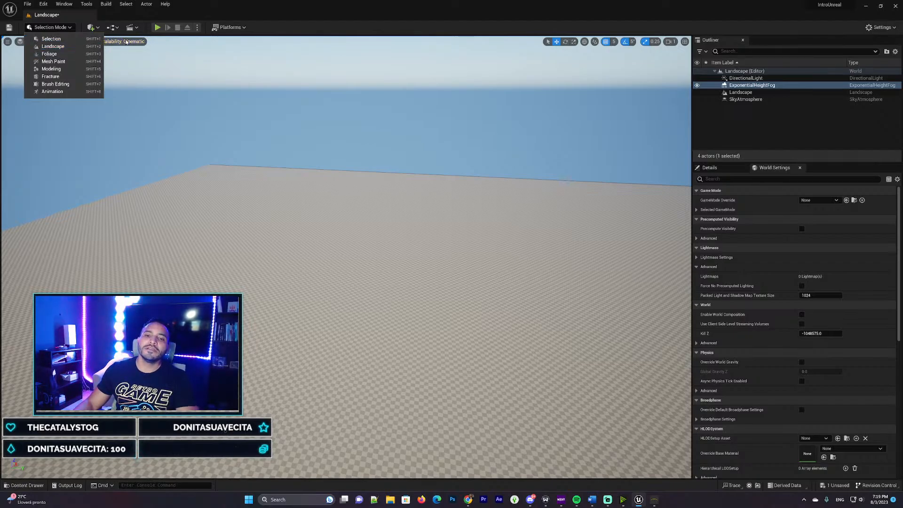
{"action": "left_click", "coordinate": [270, 19]}
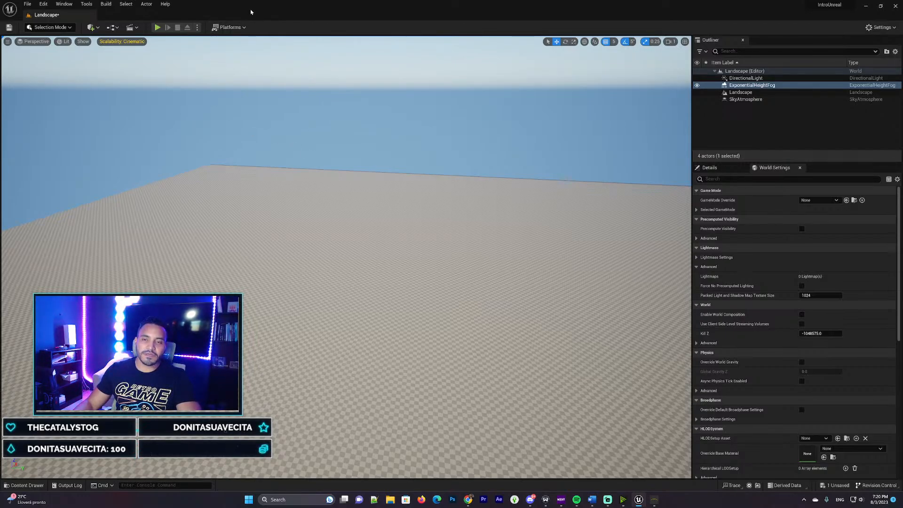
{"action": "left_click", "coordinate": [65, 27]}
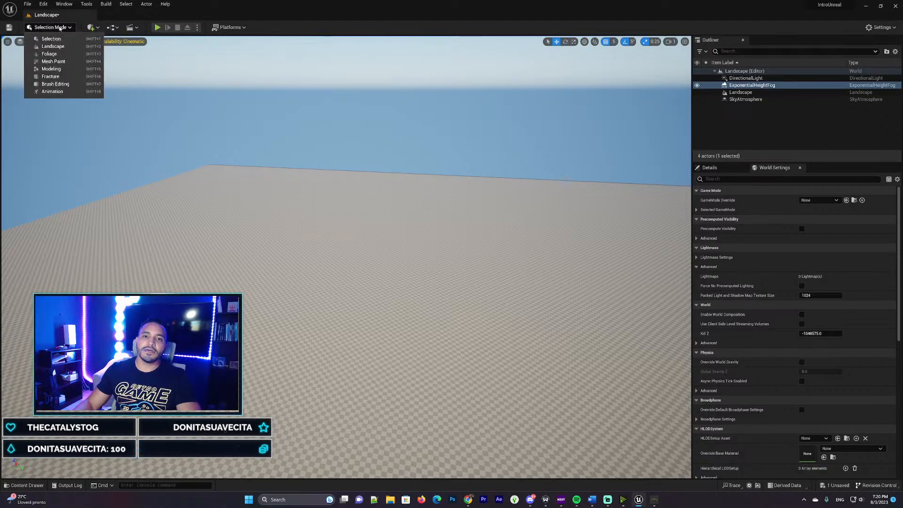
{"action": "left_click", "coordinate": [61, 28]}
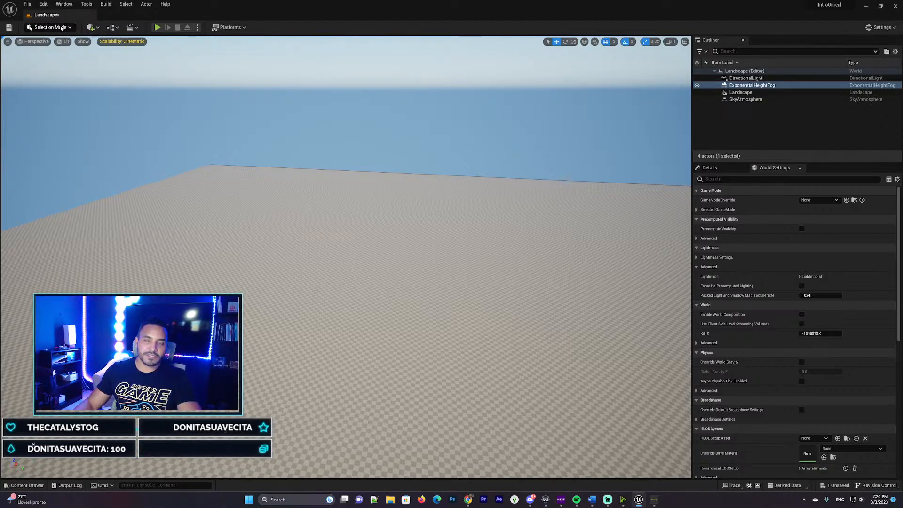
{"action": "key", "text": "shift+2"}
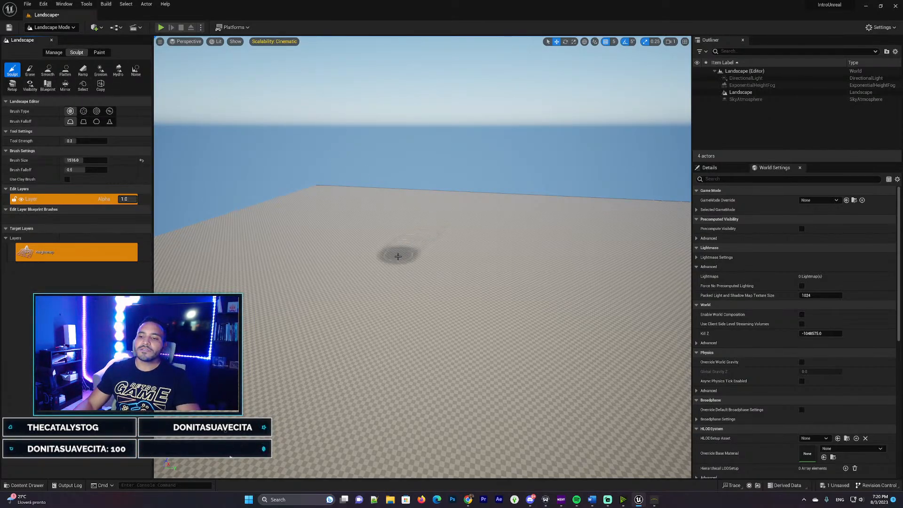
{"action": "mouse_move", "coordinate": [397, 254]}
{"action": "right_mouse_down"}
{"action": "mouse_move", "coordinate": [397, 306]}
{"action": "mouse_move", "coordinate": [417, 280]}
{"action": "mouse_move", "coordinate": [400, 263]}
{"action": "right_mouse_up"}
Step: Review the landscape Manage tools, activate the Add component tool, and return to the Sculpt tools
{"action": "left_click", "coordinate": [54, 53]}
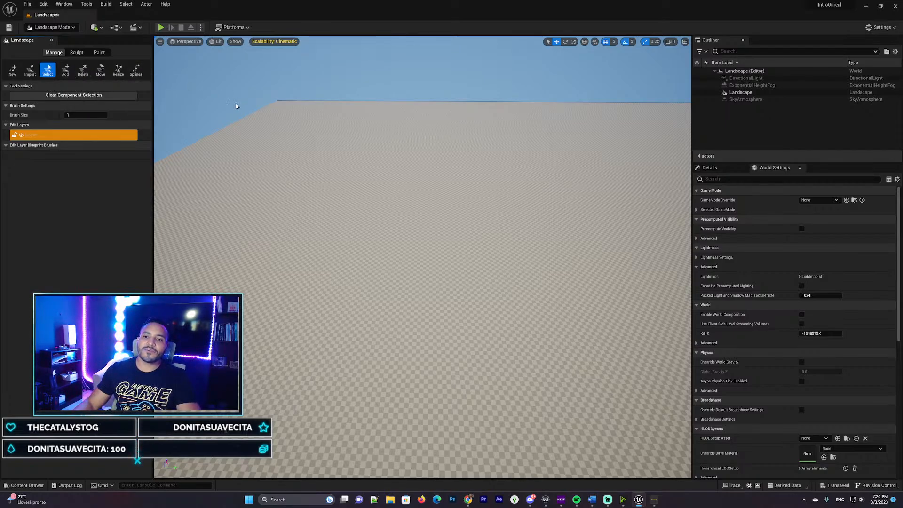
{"action": "left_click", "coordinate": [65, 71]}
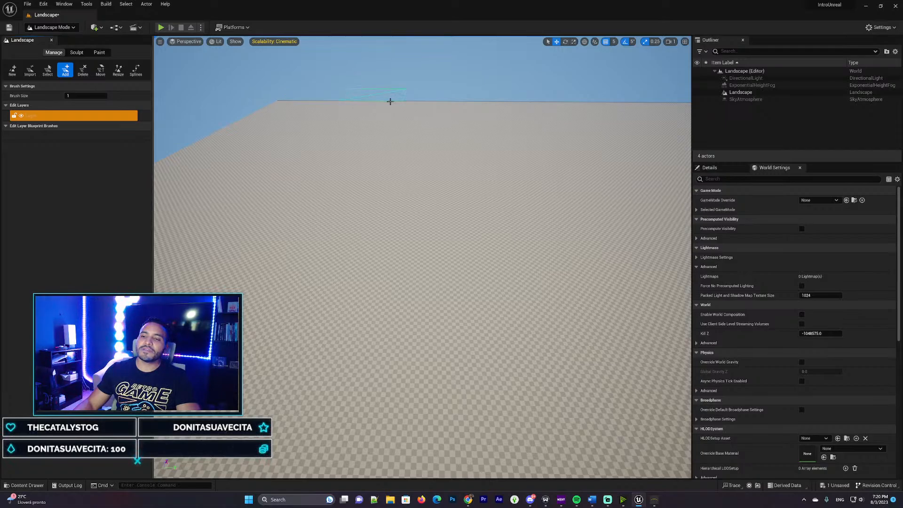
{"action": "left_click", "coordinate": [77, 53]}
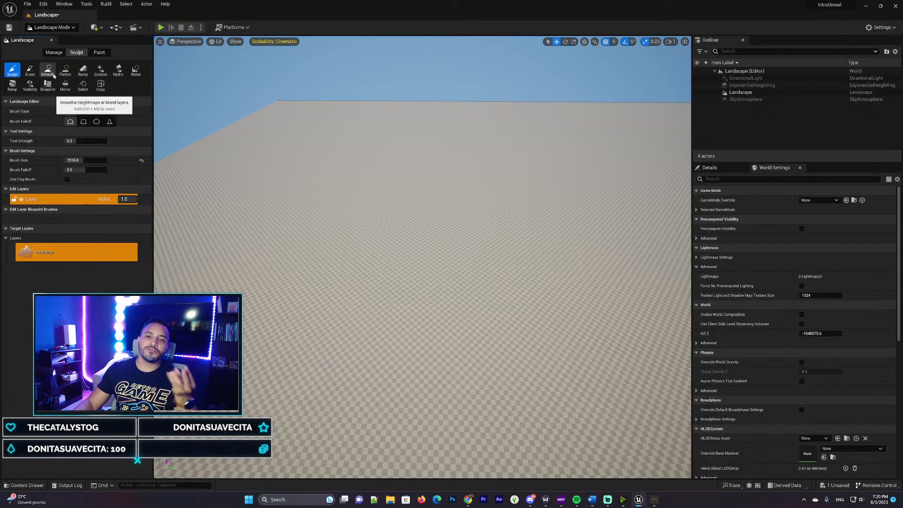
Step: Raise a group of gentle rolling hills on the flat landscape with the Sculpt brush
{"action": "left_click_drag", "start_coordinate": [322, 207], "coordinate": [302, 160]}
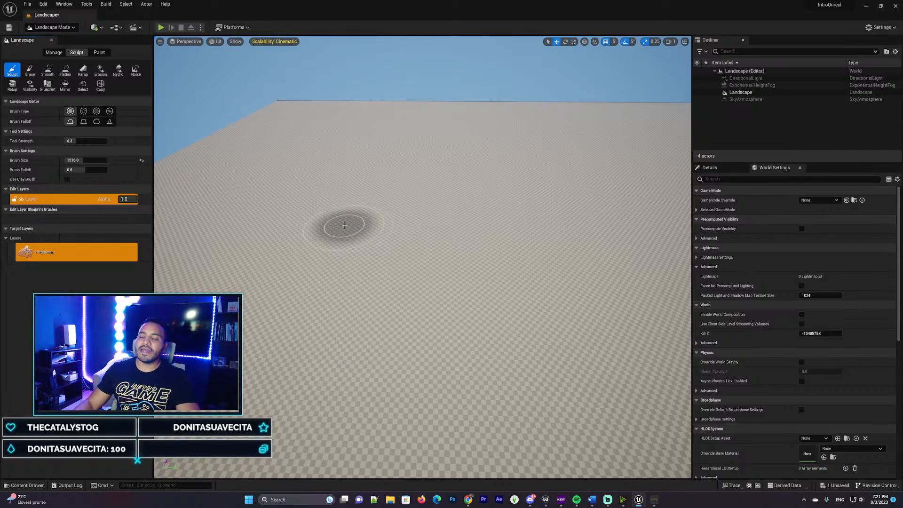
{"action": "mouse_move", "coordinate": [327, 223]}
{"action": "left_mouse_down"}
{"action": "mouse_move", "coordinate": [567, 226]}
{"action": "mouse_move", "coordinate": [504, 181]}
{"action": "mouse_move", "coordinate": [358, 184]}
{"action": "left_mouse_up"}
{"action": "mouse_move", "coordinate": [417, 309]}
{"action": "left_mouse_down"}
{"action": "mouse_move", "coordinate": [272, 255]}
{"action": "mouse_move", "coordinate": [273, 212]}
{"action": "mouse_move", "coordinate": [469, 232]}
{"action": "mouse_move", "coordinate": [427, 203]}
{"action": "mouse_move", "coordinate": [522, 210]}
{"action": "mouse_move", "coordinate": [544, 265]}
{"action": "left_mouse_up"}
{"action": "mouse_move", "coordinate": [545, 265]}
{"action": "right_mouse_down"}
{"action": "mouse_move", "coordinate": [503, 265]}
{"action": "mouse_move", "coordinate": [532, 278]}
{"action": "mouse_move", "coordinate": [545, 265]}
{"action": "right_mouse_up"}
{"action": "mouse_move", "coordinate": [517, 256]}
{"action": "left_mouse_down"}
{"action": "mouse_move", "coordinate": [373, 273]}
{"action": "mouse_move", "coordinate": [615, 202]}
{"action": "mouse_move", "coordinate": [565, 183]}
{"action": "mouse_move", "coordinate": [474, 186]}
{"action": "left_mouse_up"}
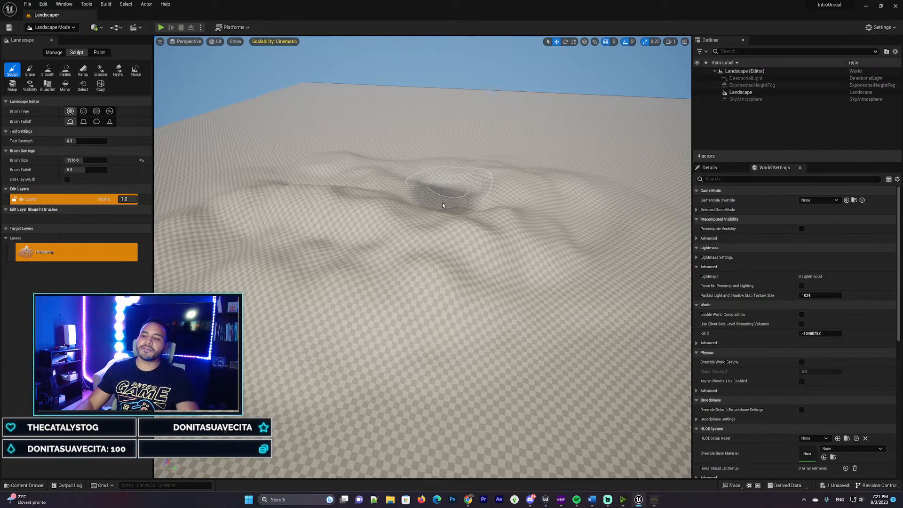
Step: Lower parts of the sculpted hills with inverted Sculpt strokes and shape a steep edge along their near side
{"action": "right_click_drag", "start_coordinate": [410, 211], "coordinate": [408, 236]}
{"action": "mouse_move", "coordinate": [405, 207]}
{"action": "left_mouse_down", "text": "shift"}
{"action": "mouse_move", "coordinate": [504, 235]}
{"action": "mouse_move", "coordinate": [445, 246]}
{"action": "mouse_move", "coordinate": [454, 273]}
{"action": "mouse_move", "coordinate": [365, 250]}
{"action": "mouse_move", "coordinate": [432, 259]}
{"action": "left_mouse_up", "text": "shift"}
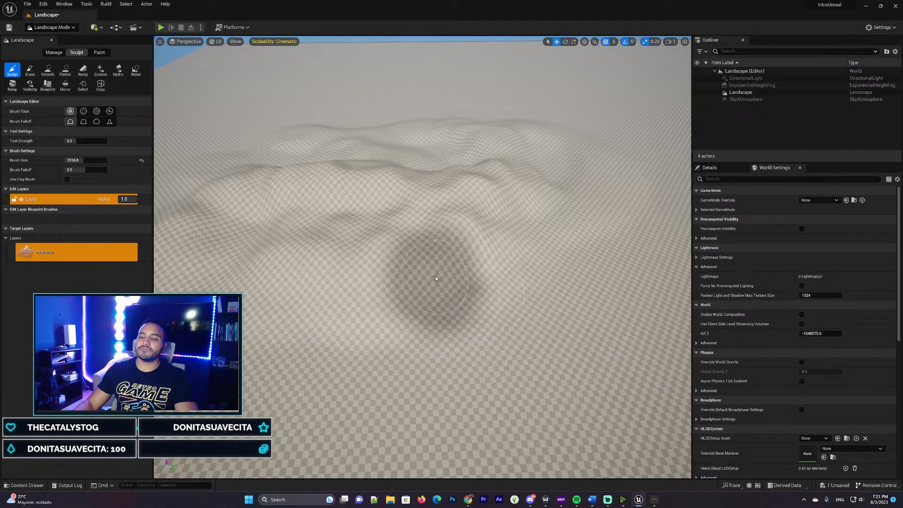
{"action": "mouse_move", "coordinate": [435, 278]}
{"action": "left_mouse_down", "text": "shift"}
{"action": "mouse_move", "coordinate": [363, 270]}
{"action": "mouse_move", "coordinate": [323, 252]}
{"action": "mouse_move", "coordinate": [385, 278]}
{"action": "mouse_move", "coordinate": [312, 299]}
{"action": "mouse_move", "coordinate": [457, 292]}
{"action": "mouse_move", "coordinate": [548, 261]}
{"action": "mouse_move", "coordinate": [605, 258]}
{"action": "mouse_move", "coordinate": [549, 246]}
{"action": "mouse_move", "coordinate": [399, 272]}
{"action": "mouse_move", "coordinate": [244, 283]}
{"action": "mouse_move", "coordinate": [541, 284]}
{"action": "mouse_move", "coordinate": [292, 313]}
{"action": "mouse_move", "coordinate": [397, 337]}
{"action": "left_mouse_up", "text": "shift"}
{"action": "mouse_move", "coordinate": [397, 336]}
{"action": "right_mouse_down"}
{"action": "mouse_move", "coordinate": [437, 358]}
{"action": "mouse_move", "coordinate": [367, 331]}
{"action": "mouse_move", "coordinate": [405, 367]}
{"action": "mouse_move", "coordinate": [424, 362]}
{"action": "mouse_move", "coordinate": [411, 336]}
{"action": "right_mouse_up"}
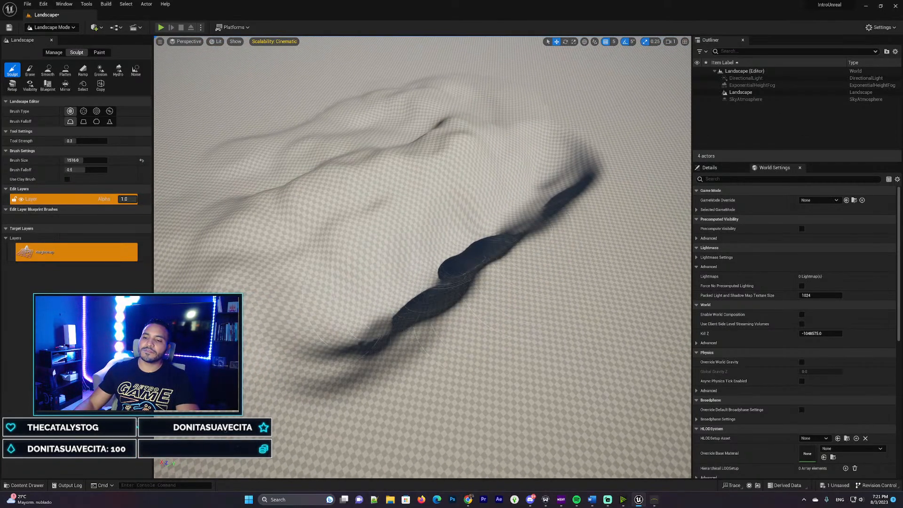
{"action": "right_click_drag", "start_coordinate": [387, 296], "coordinate": [360, 263]}
{"action": "right_click_drag", "start_coordinate": [599, 271], "coordinate": [575, 269]}
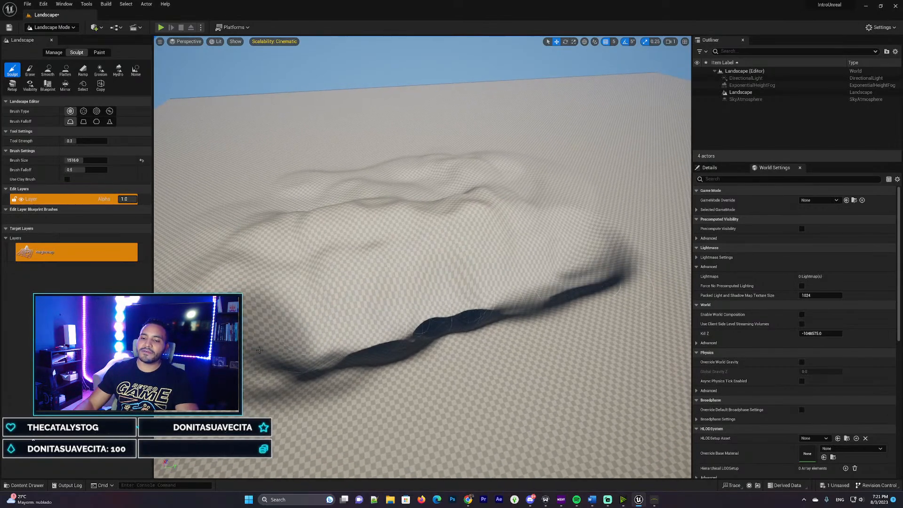
Step: Set the sculpt tool strength to 1.0 and raise steep peaks at the end of the hills and in a second group nearby
{"action": "right_click_drag", "start_coordinate": [527, 301], "coordinate": [537, 295]}
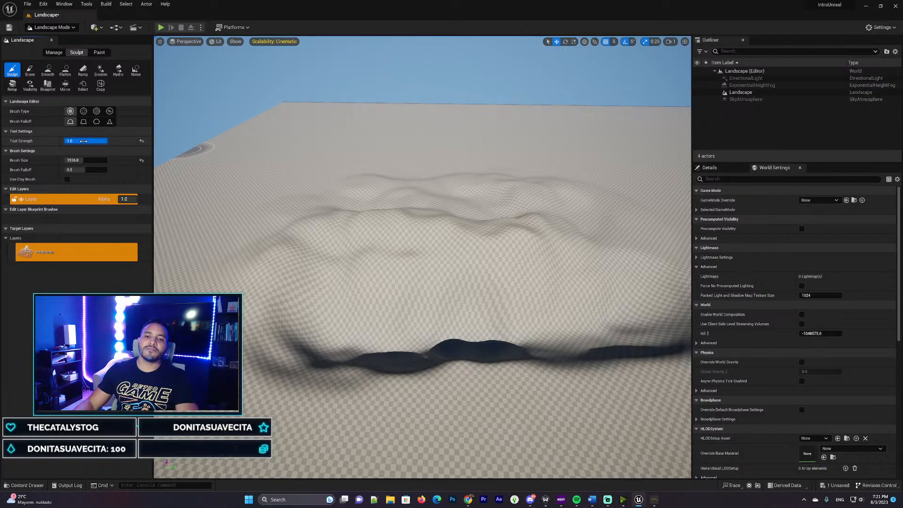
{"action": "mouse_move", "coordinate": [400, 188]}
{"action": "right_mouse_down"}
{"action": "mouse_move", "coordinate": [464, 191]}
{"action": "mouse_move", "coordinate": [506, 160]}
{"action": "mouse_move", "coordinate": [506, 230]}
{"action": "right_mouse_up"}
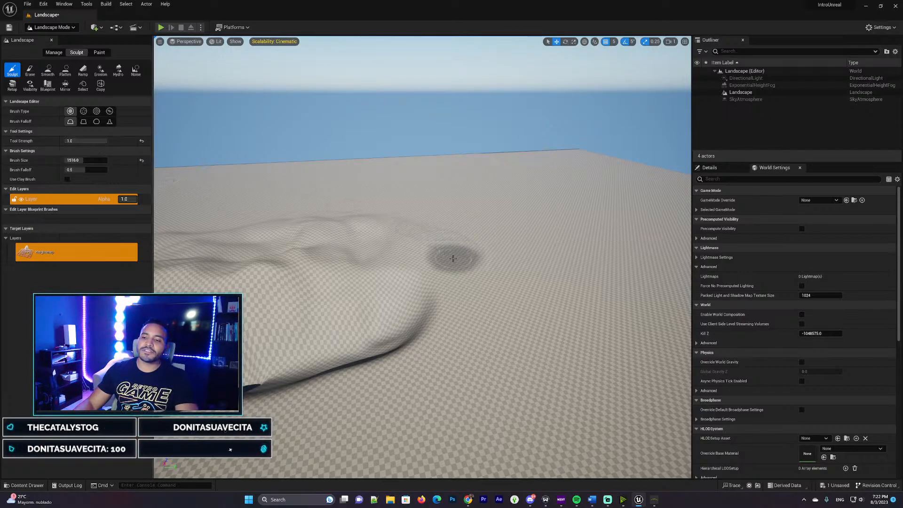
{"action": "mouse_move", "coordinate": [467, 259]}
{"action": "left_mouse_down"}
{"action": "mouse_move", "coordinate": [536, 249]}
{"action": "mouse_move", "coordinate": [527, 222]}
{"action": "mouse_move", "coordinate": [417, 227]}
{"action": "left_mouse_up"}
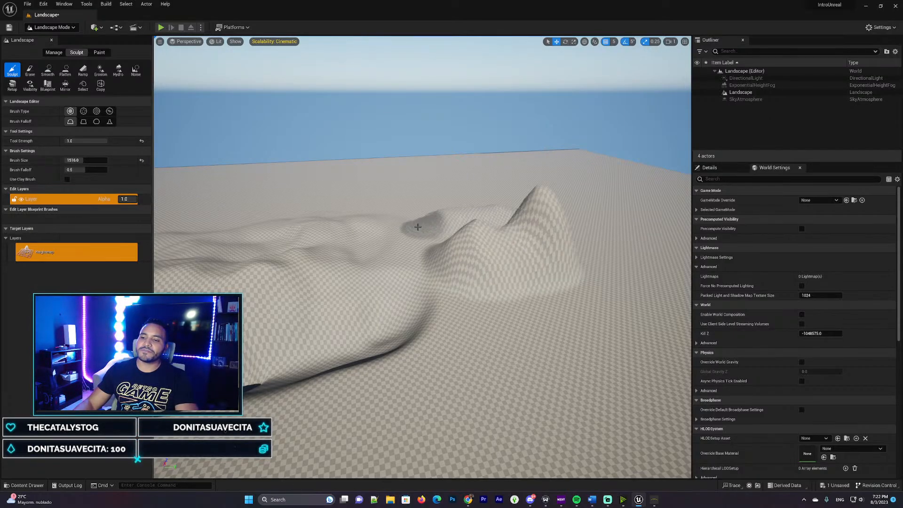
{"action": "mouse_move", "coordinate": [560, 270]}
{"action": "right_mouse_down"}
{"action": "mouse_move", "coordinate": [616, 324]}
{"action": "mouse_move", "coordinate": [682, 303]}
{"action": "right_mouse_up"}
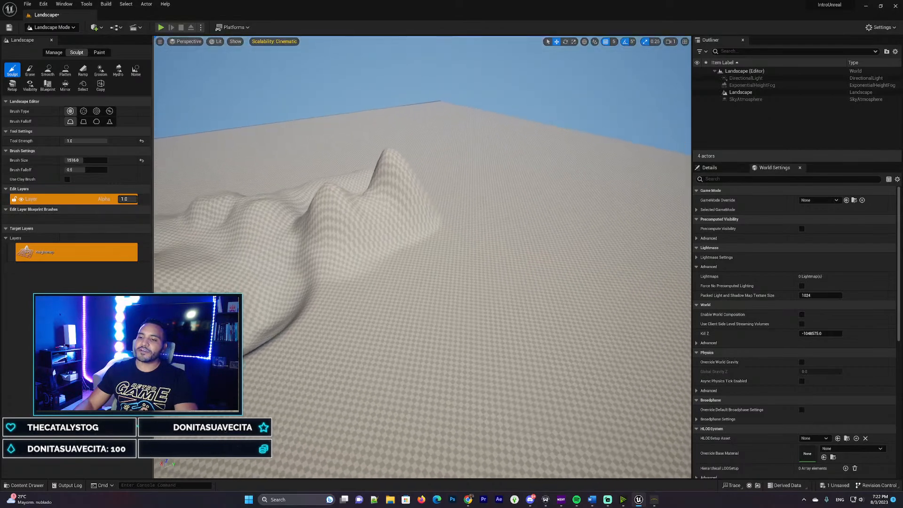
{"action": "mouse_move", "coordinate": [462, 241]}
{"action": "left_mouse_down"}
{"action": "mouse_move", "coordinate": [480, 328]}
{"action": "mouse_move", "coordinate": [493, 273]}
{"action": "left_mouse_up"}
{"action": "mouse_move", "coordinate": [493, 273]}
{"action": "right_mouse_down"}
{"action": "mouse_move", "coordinate": [452, 320]}
{"action": "mouse_move", "coordinate": [480, 282]}
{"action": "mouse_move", "coordinate": [423, 305]}
{"action": "mouse_move", "coordinate": [475, 306]}
{"action": "mouse_move", "coordinate": [484, 268]}
{"action": "right_mouse_up"}
{"action": "mouse_move", "coordinate": [484, 268]}
{"action": "left_mouse_down"}
{"action": "mouse_move", "coordinate": [488, 282]}
{"action": "mouse_move", "coordinate": [602, 270]}
{"action": "mouse_move", "coordinate": [576, 248]}
{"action": "left_mouse_up"}
{"action": "right_click_drag", "start_coordinate": [577, 248], "coordinate": [435, 235]}
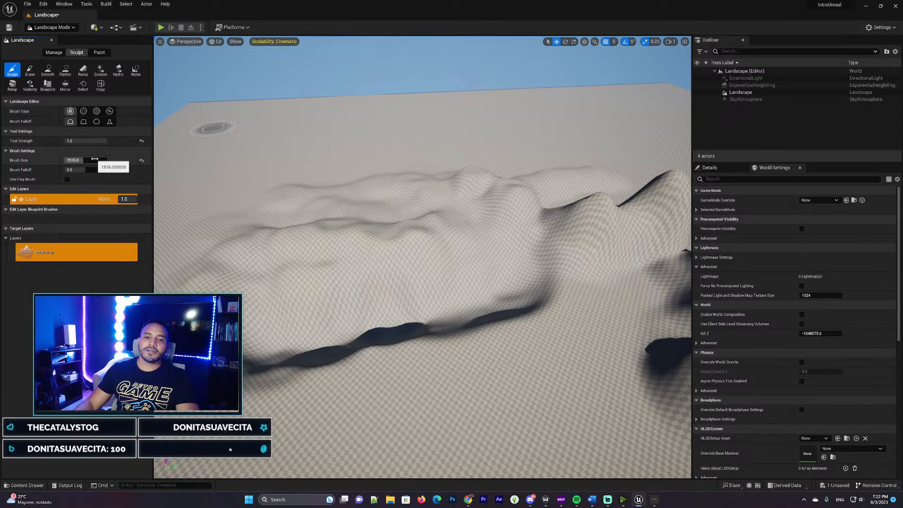
Step: Set the Sculpt brush size to 8192 and check the enlarged brush over the terrain
{"action": "right_click", "coordinate": [94, 159]}
{"action": "left_click", "coordinate": [36, 164]}
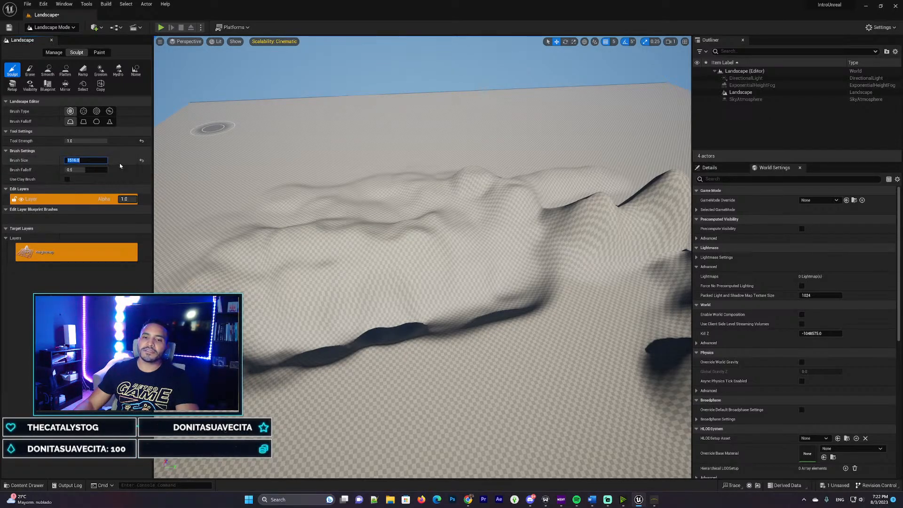
{"action": "left_click", "coordinate": [120, 166]}
{"action": "mouse_move", "coordinate": [330, 235]}
{"action": "right_mouse_down"}
{"action": "mouse_move", "coordinate": [386, 250]}
{"action": "mouse_move", "coordinate": [417, 284]}
{"action": "right_mouse_up"}
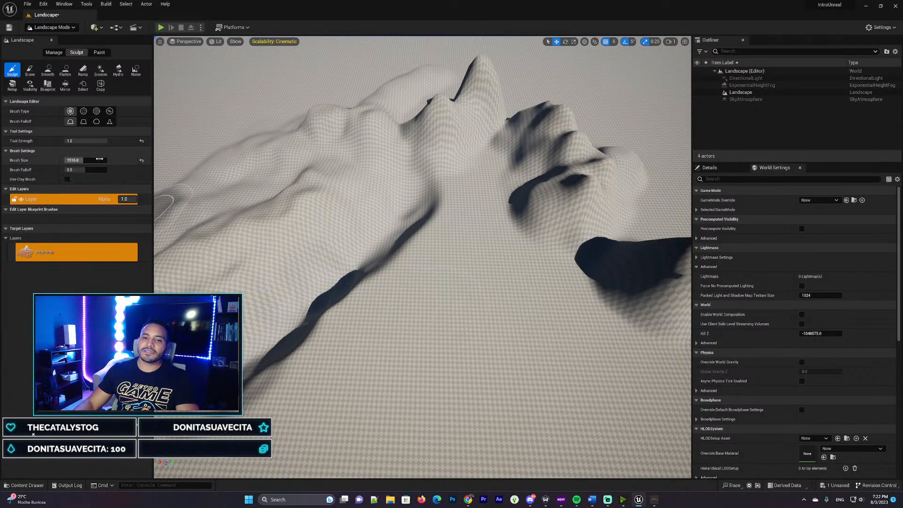
{"action": "left_click_drag", "start_coordinate": [82, 160], "coordinate": [110, 160]}
{"action": "right_click_drag", "start_coordinate": [231, 202], "coordinate": [214, 191]}
{"action": "right_click_drag", "start_coordinate": [433, 262], "coordinate": [447, 272]}
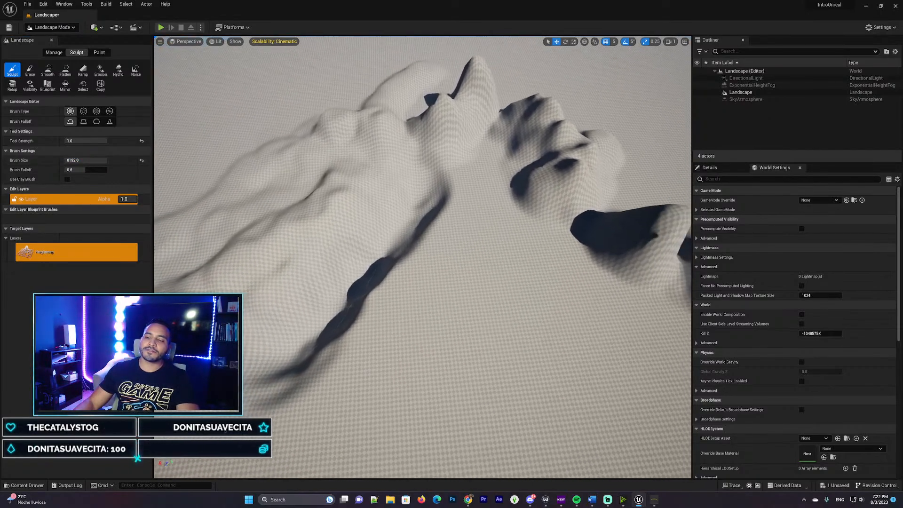
Step: Reduce the Sculpt brush size, compare it over the peaks, and raise it back to 8192
{"action": "left_click_drag", "start_coordinate": [85, 160], "coordinate": [69, 161]}
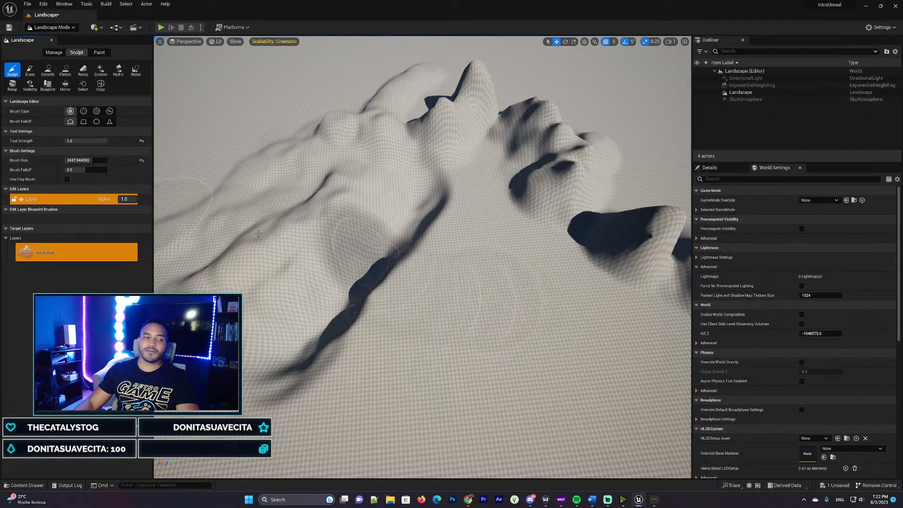
{"action": "mouse_move", "coordinate": [532, 299]}
{"action": "right_mouse_down"}
{"action": "mouse_move", "coordinate": [607, 275]}
{"action": "mouse_move", "coordinate": [589, 283]}
{"action": "right_mouse_up"}
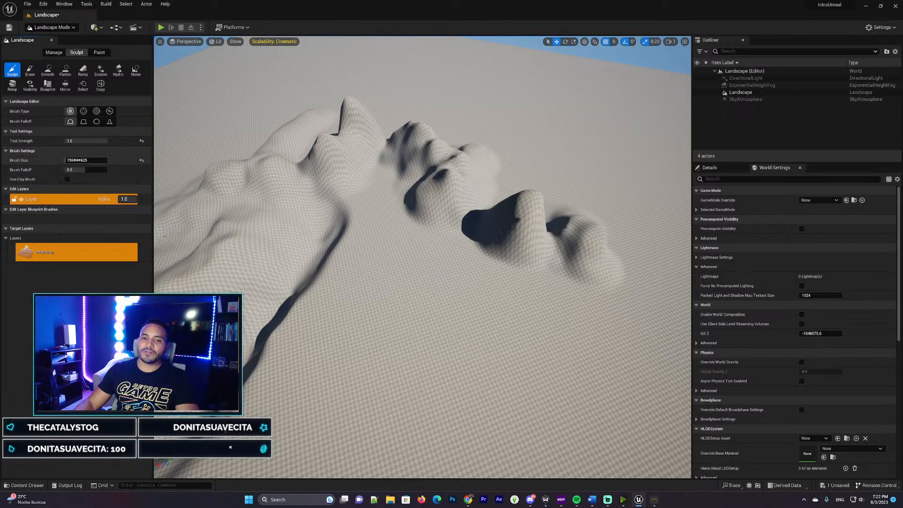
{"action": "left_click_drag", "start_coordinate": [78, 160], "coordinate": [107, 161]}
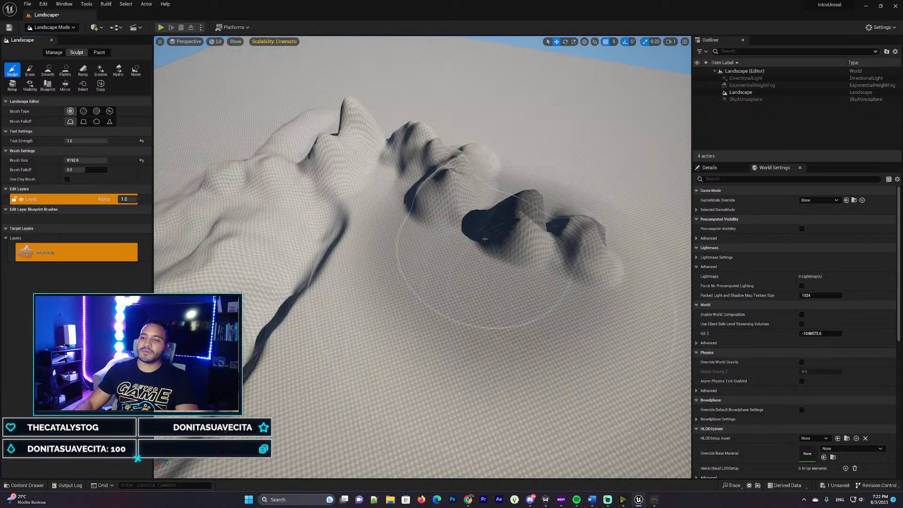
{"action": "mouse_move", "coordinate": [484, 239]}
{"action": "right_mouse_down"}
{"action": "mouse_move", "coordinate": [510, 219]}
{"action": "mouse_move", "coordinate": [473, 219]}
{"action": "right_mouse_up"}
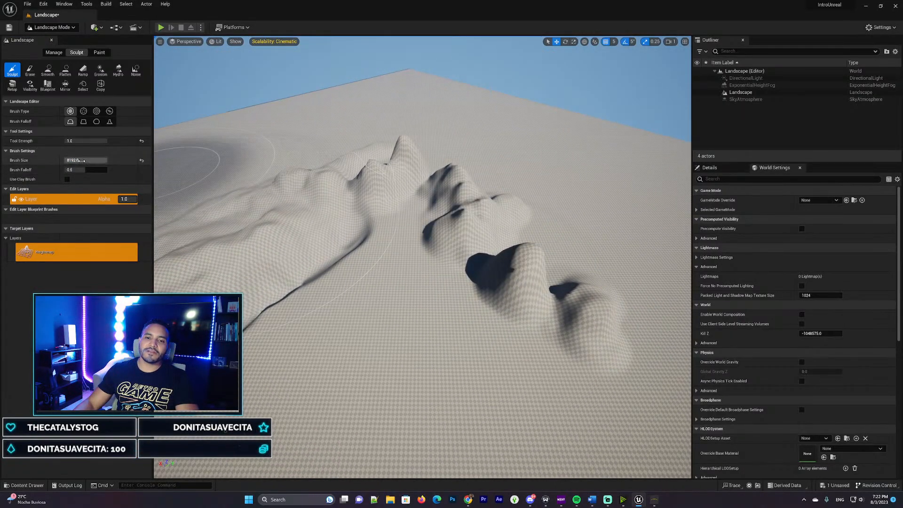
Step: Set the Sculpt brush size to about 1662 and the brush falloff to 0.0
{"action": "left_click_drag", "start_coordinate": [95, 160], "coordinate": [83, 161]}
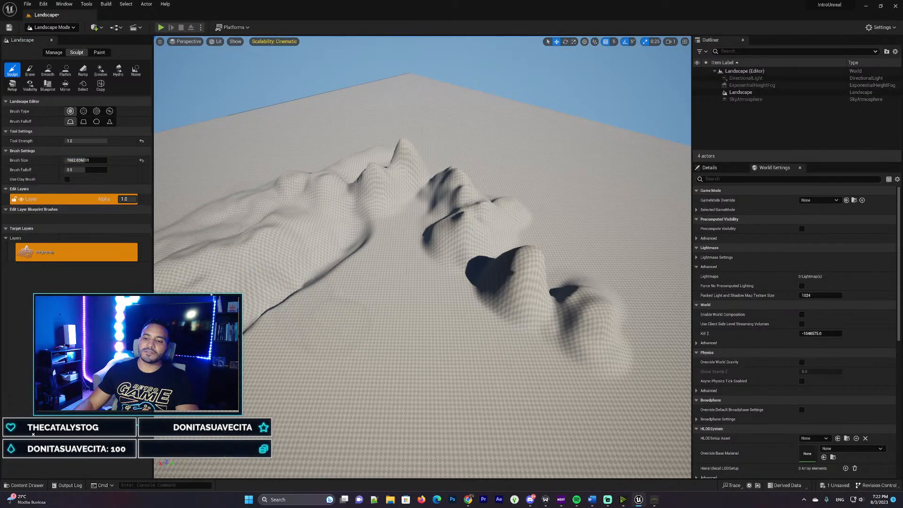
{"action": "mouse_move", "coordinate": [491, 261]}
{"action": "right_mouse_down"}
{"action": "mouse_move", "coordinate": [495, 287]}
{"action": "mouse_move", "coordinate": [508, 283]}
{"action": "mouse_move", "coordinate": [509, 291]}
{"action": "right_mouse_up"}
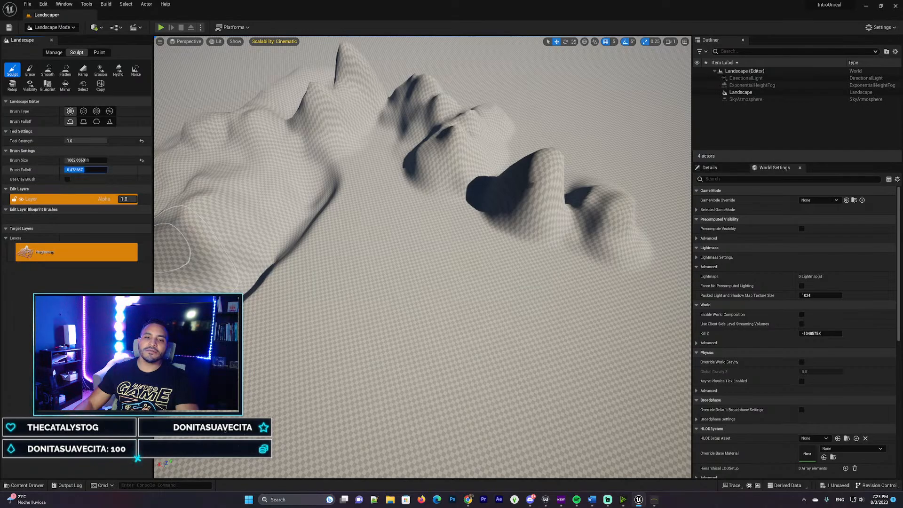
{"action": "left_click_drag", "start_coordinate": [84, 170], "coordinate": [64, 170]}
{"action": "right_click_drag", "start_coordinate": [350, 256], "coordinate": [327, 248]}
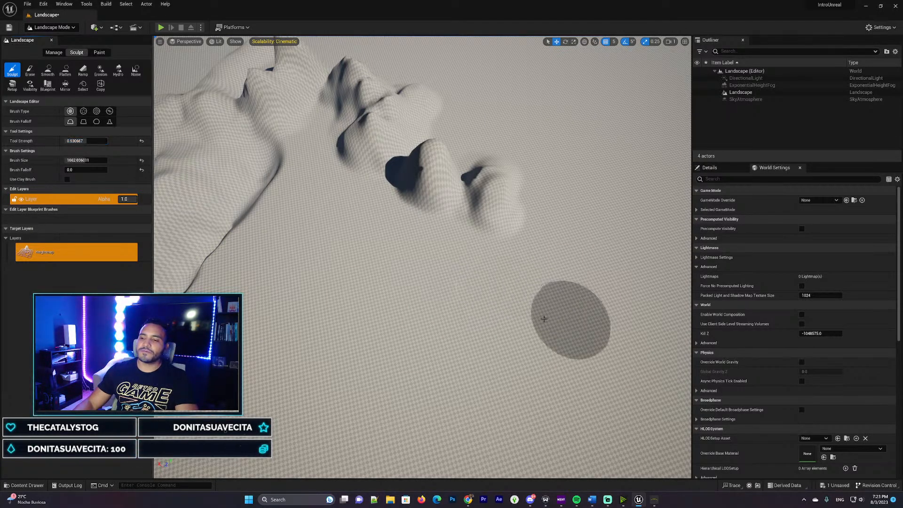
Step: Reduce the tool strength and sculpt two long parallel ridges on the flat ground beside the peaks
{"action": "mouse_move", "coordinate": [544, 318]}
{"action": "right_mouse_down"}
{"action": "mouse_move", "coordinate": [572, 282]}
{"action": "mouse_move", "coordinate": [527, 301]}
{"action": "mouse_move", "coordinate": [498, 383]}
{"action": "right_mouse_up"}
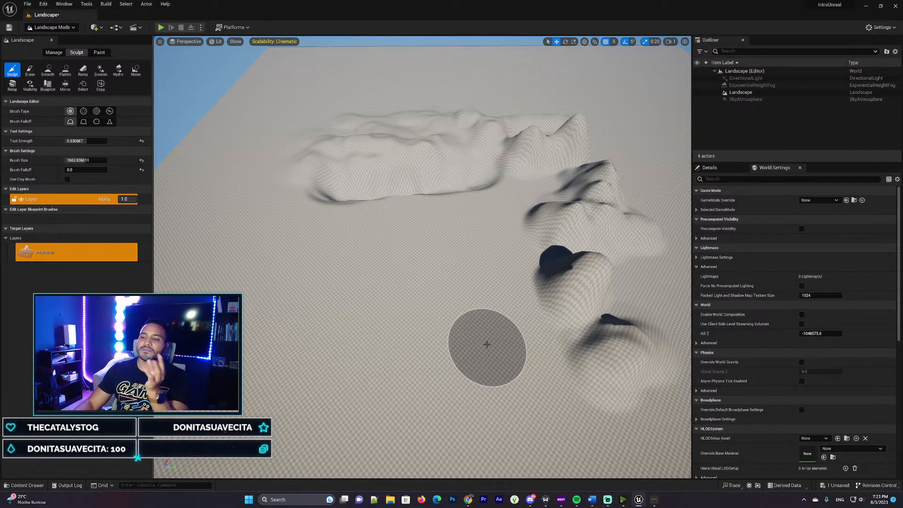
{"action": "mouse_move", "coordinate": [478, 330]}
{"action": "left_mouse_down"}
{"action": "mouse_move", "coordinate": [329, 328]}
{"action": "mouse_move", "coordinate": [338, 320]}
{"action": "mouse_move", "coordinate": [491, 319]}
{"action": "left_mouse_up"}
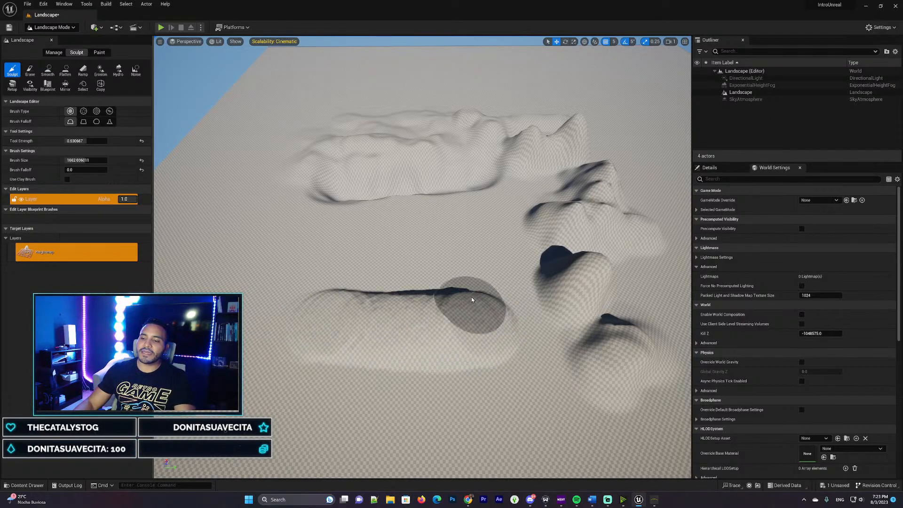
{"action": "left_click_drag", "start_coordinate": [442, 276], "coordinate": [282, 262]}
{"action": "mouse_move", "coordinate": [282, 262]}
{"action": "right_mouse_down"}
{"action": "mouse_move", "coordinate": [240, 275]}
{"action": "mouse_move", "coordinate": [272, 282]}
{"action": "right_mouse_up"}
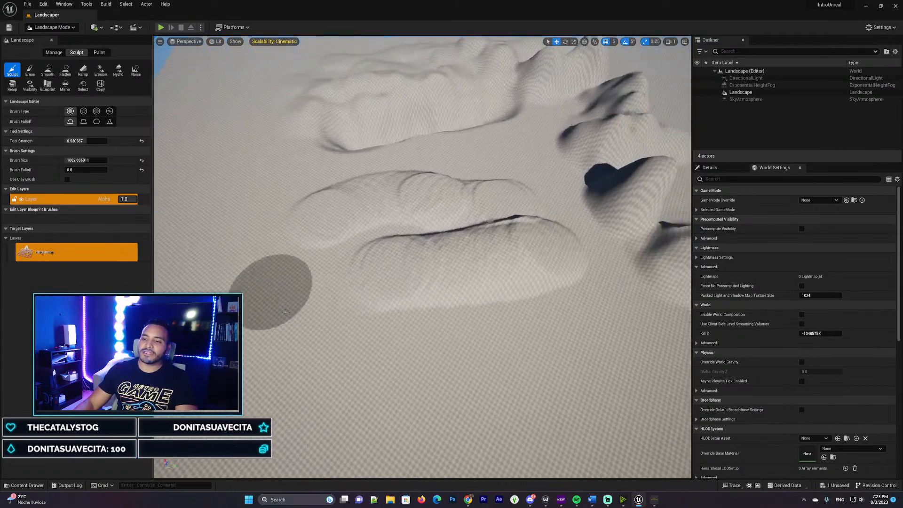
Step: Sculpt a third long, rugged ridge on the flat ground in front of the two existing ridges
{"action": "left_click_drag", "start_coordinate": [386, 355], "coordinate": [588, 359]}
{"action": "mouse_move", "coordinate": [588, 359]}
{"action": "right_mouse_down"}
{"action": "mouse_move", "coordinate": [569, 362]}
{"action": "mouse_move", "coordinate": [585, 323]}
{"action": "right_mouse_up"}
{"action": "mouse_move", "coordinate": [584, 323]}
{"action": "left_mouse_down"}
{"action": "mouse_move", "coordinate": [570, 317]}
{"action": "mouse_move", "coordinate": [501, 355]}
{"action": "left_mouse_up"}
{"action": "right_click_drag", "start_coordinate": [501, 355], "coordinate": [444, 343]}
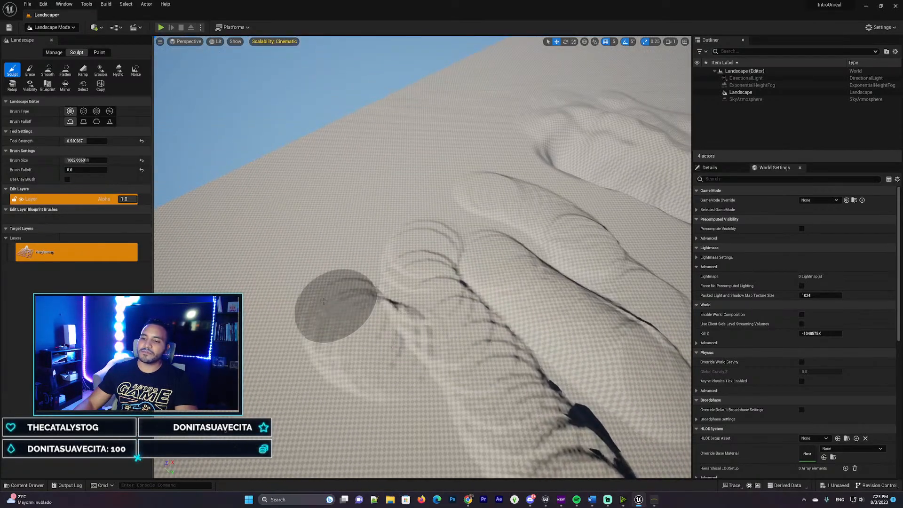
Step: Set the Sculpt brush falloff to about 0.81 and raise three rounded hills on the flat ground beyond the peaks
{"action": "right_click_drag", "start_coordinate": [278, 308], "coordinate": [293, 240]}
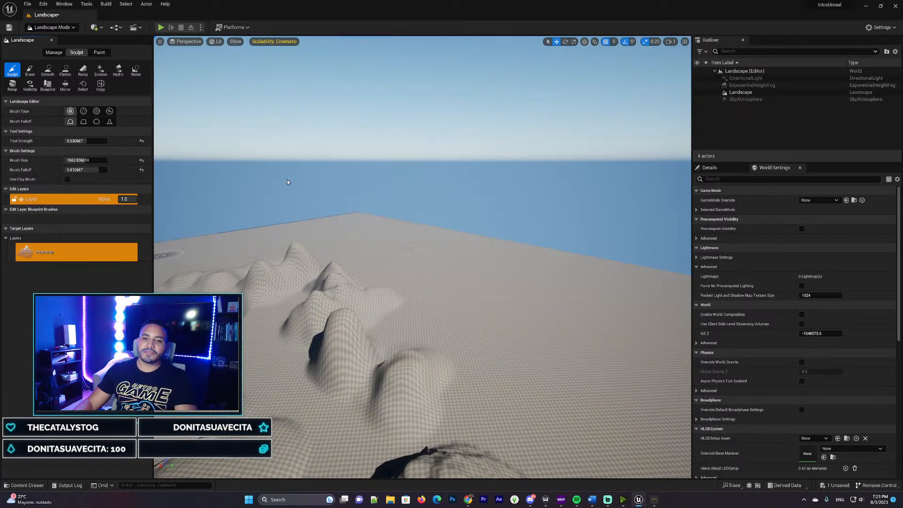
{"action": "right_click_drag", "start_coordinate": [288, 182], "coordinate": [278, 197]}
{"action": "right_click_drag", "start_coordinate": [424, 230], "coordinate": [408, 252]}
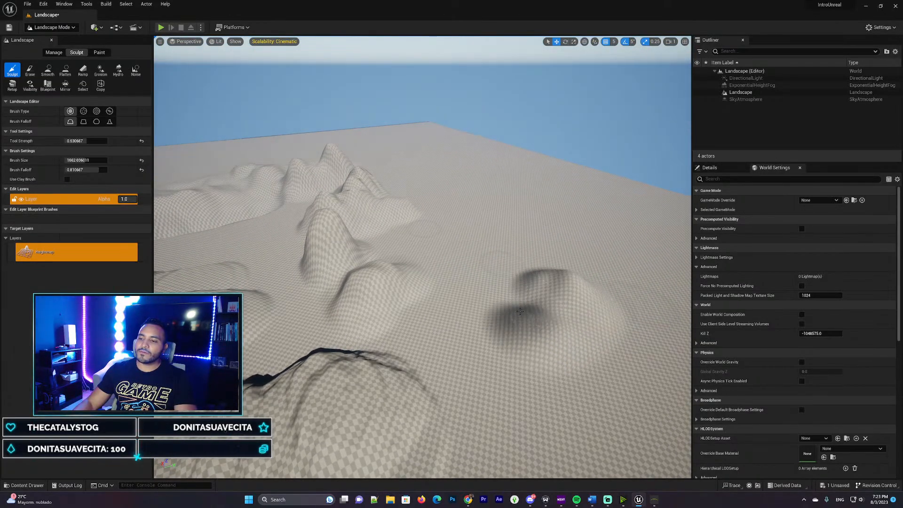
{"action": "key", "text": "d"}
{"action": "right_click_drag", "start_coordinate": [603, 301], "coordinate": [607, 295]}
{"action": "key", "text": "d"}
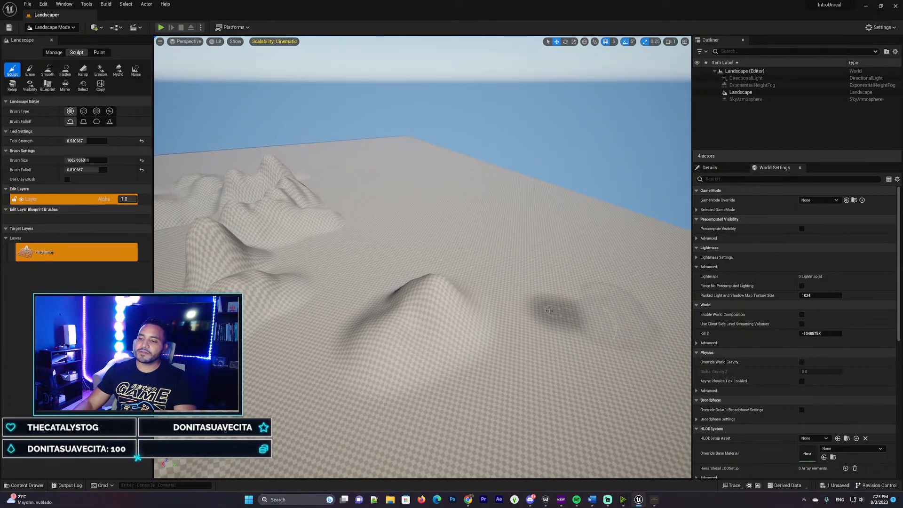
{"action": "mouse_move", "coordinate": [506, 352]}
{"action": "right_mouse_down"}
{"action": "mouse_move", "coordinate": [485, 354]}
{"action": "mouse_move", "coordinate": [505, 361]}
{"action": "mouse_move", "coordinate": [506, 352]}
{"action": "mouse_move", "coordinate": [452, 340]}
{"action": "right_mouse_up"}
{"action": "key", "text": "d"}
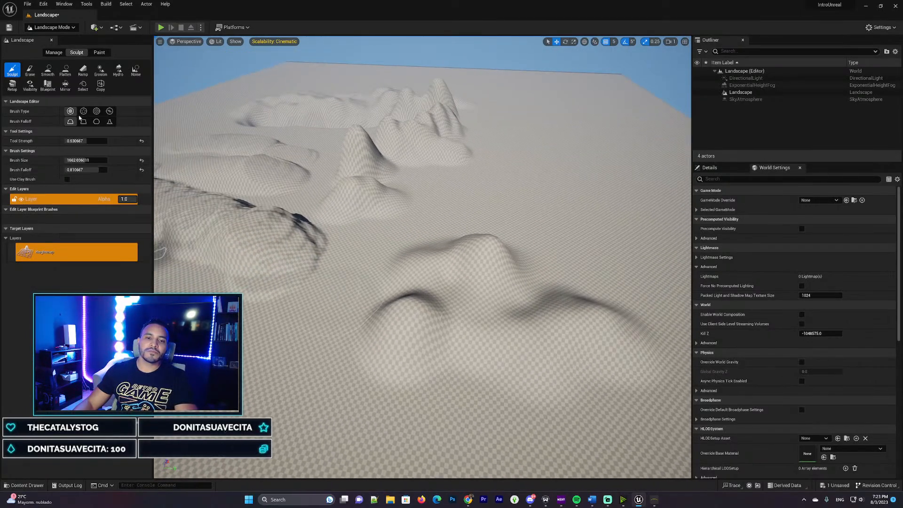
Step: Switch to the Smooth tool with tool strength 0.456, brush size about 4007 and brush falloff about 0.54
{"action": "right_click_drag", "start_coordinate": [253, 207], "coordinate": [272, 141]}
{"action": "key", "text": "w"}
{"action": "key", "text": "s"}
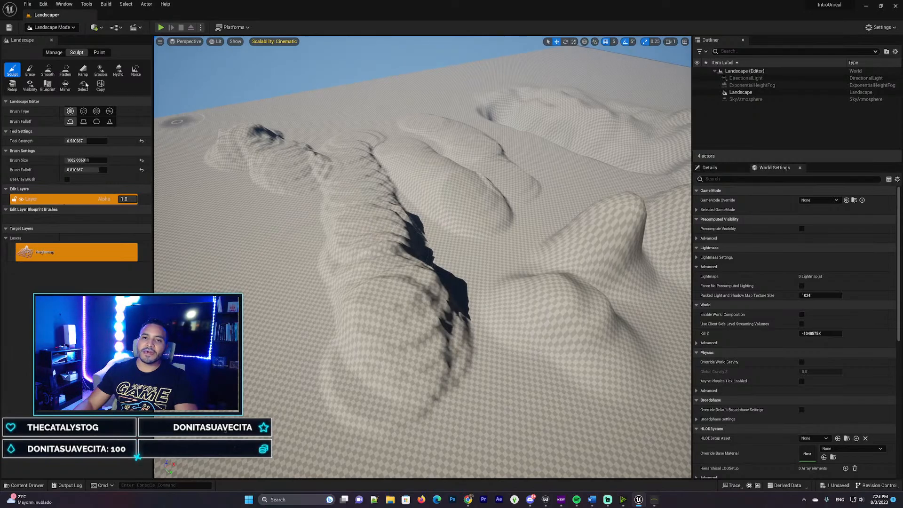
{"action": "left_click", "coordinate": [47, 71]}
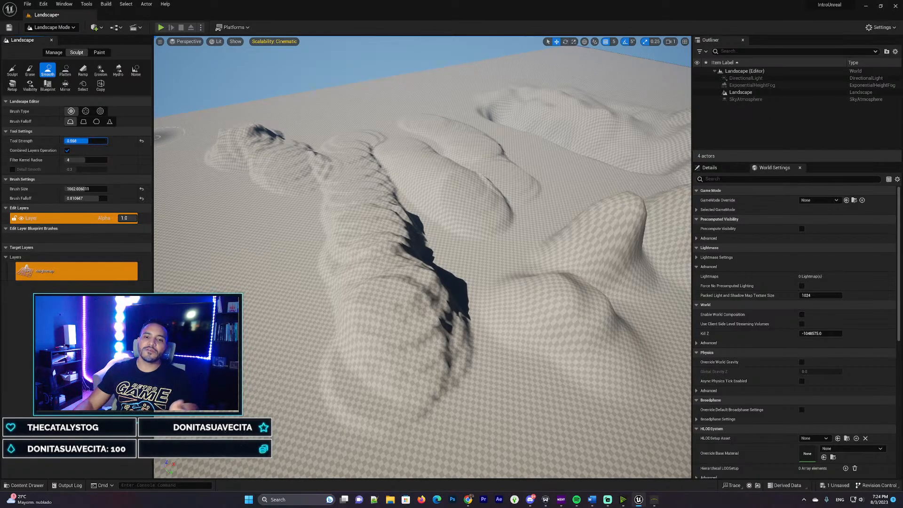
{"action": "mouse_move", "coordinate": [614, 340]}
{"action": "right_mouse_down"}
{"action": "mouse_move", "coordinate": [615, 328]}
{"action": "mouse_move", "coordinate": [682, 315]}
{"action": "mouse_move", "coordinate": [661, 312]}
{"action": "right_mouse_up"}
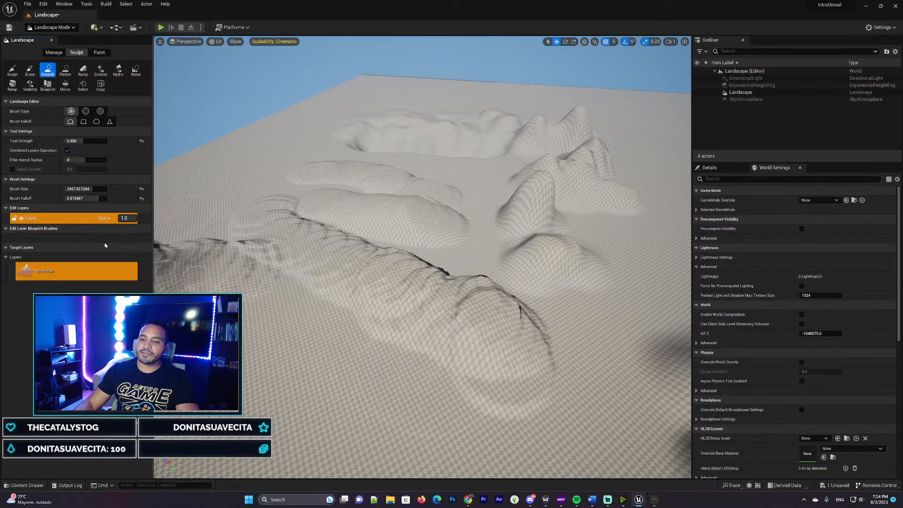
{"action": "left_click_drag", "start_coordinate": [85, 189], "coordinate": [86, 189]}
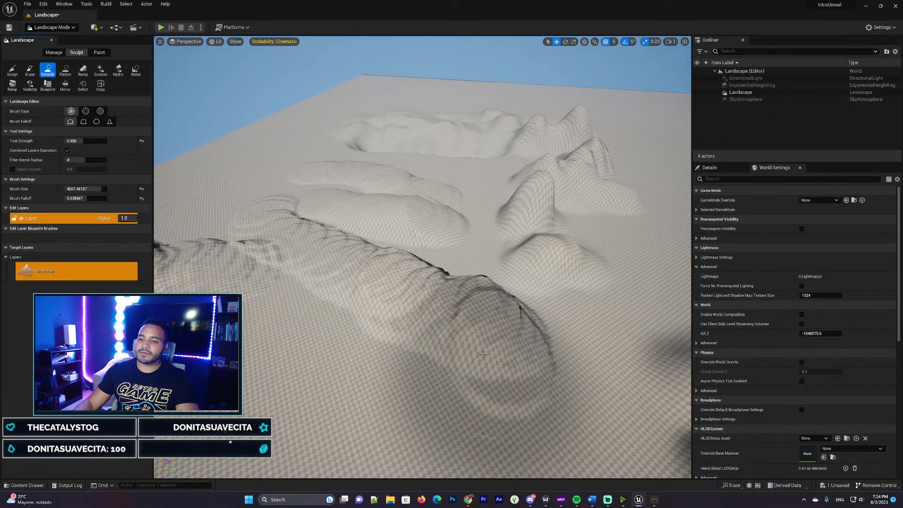
Step: Try smoothing the near part of the rugged ridge with the large brush, and undo the smoothing
{"action": "mouse_move", "coordinate": [493, 362]}
{"action": "left_mouse_down"}
{"action": "mouse_move", "coordinate": [454, 331]}
{"action": "mouse_move", "coordinate": [342, 294]}
{"action": "mouse_move", "coordinate": [422, 323]}
{"action": "left_mouse_up"}
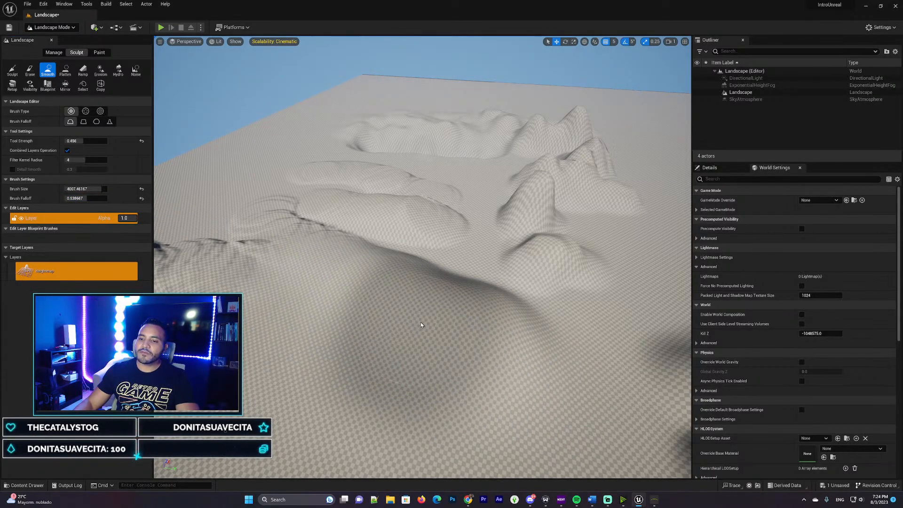
{"action": "mouse_move", "coordinate": [421, 323]}
{"action": "right_mouse_down"}
{"action": "mouse_move", "coordinate": [367, 310]}
{"action": "mouse_move", "coordinate": [375, 308]}
{"action": "right_mouse_up"}
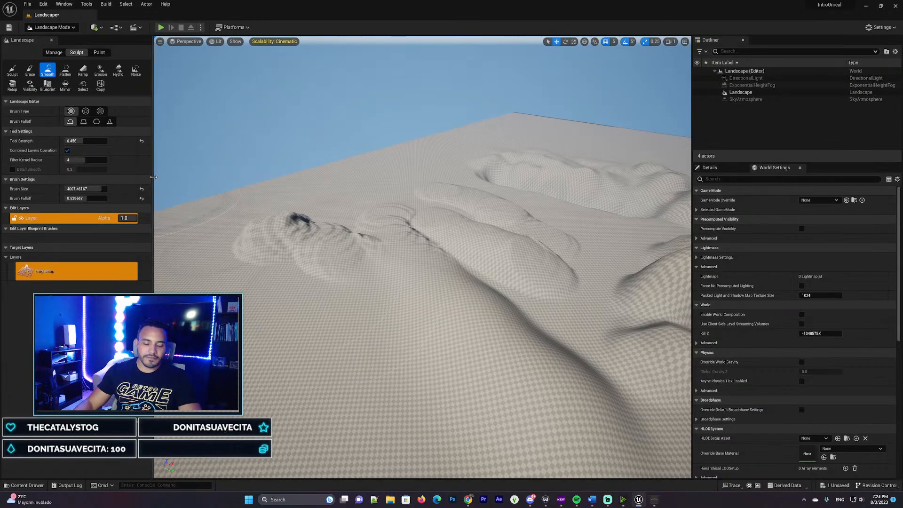
{"action": "key", "text": "ctrl+z"}
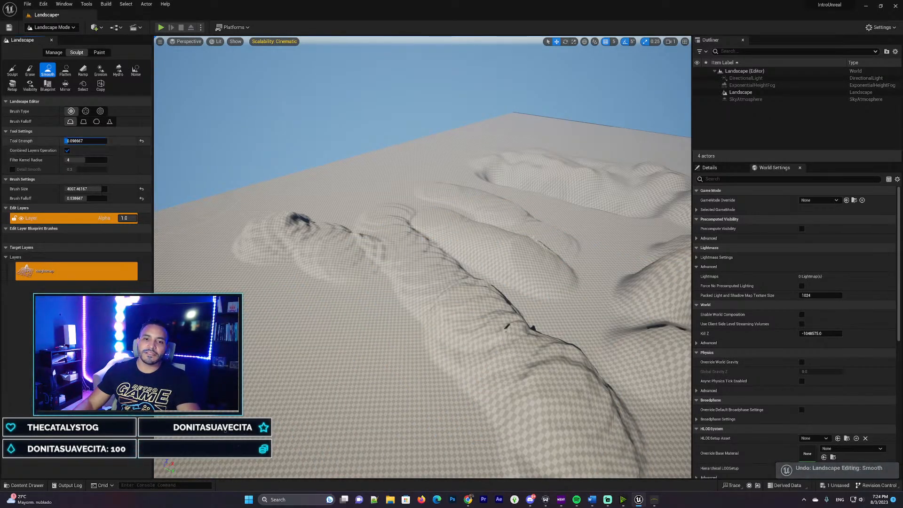
Step: Reduce the Smooth tool strength to about 0.1 and smooth the rugged ridge, the mound at its far end and the adjacent ridges
{"action": "right_click_drag", "start_coordinate": [370, 355], "coordinate": [452, 377]}
{"action": "mouse_move", "coordinate": [447, 367]}
{"action": "left_mouse_down"}
{"action": "mouse_move", "coordinate": [418, 327]}
{"action": "mouse_move", "coordinate": [254, 310]}
{"action": "mouse_move", "coordinate": [265, 287]}
{"action": "left_mouse_up"}
{"action": "right_click_drag", "start_coordinate": [283, 320], "coordinate": [214, 308]}
{"action": "mouse_move", "coordinate": [416, 320]}
{"action": "left_mouse_down"}
{"action": "mouse_move", "coordinate": [330, 288]}
{"action": "mouse_move", "coordinate": [259, 239]}
{"action": "mouse_move", "coordinate": [445, 321]}
{"action": "mouse_move", "coordinate": [506, 315]}
{"action": "left_mouse_up"}
{"action": "right_click_drag", "start_coordinate": [509, 312], "coordinate": [433, 299]}
{"action": "mouse_move", "coordinate": [452, 308]}
{"action": "left_mouse_down"}
{"action": "mouse_move", "coordinate": [335, 267]}
{"action": "mouse_move", "coordinate": [305, 277]}
{"action": "left_mouse_up"}
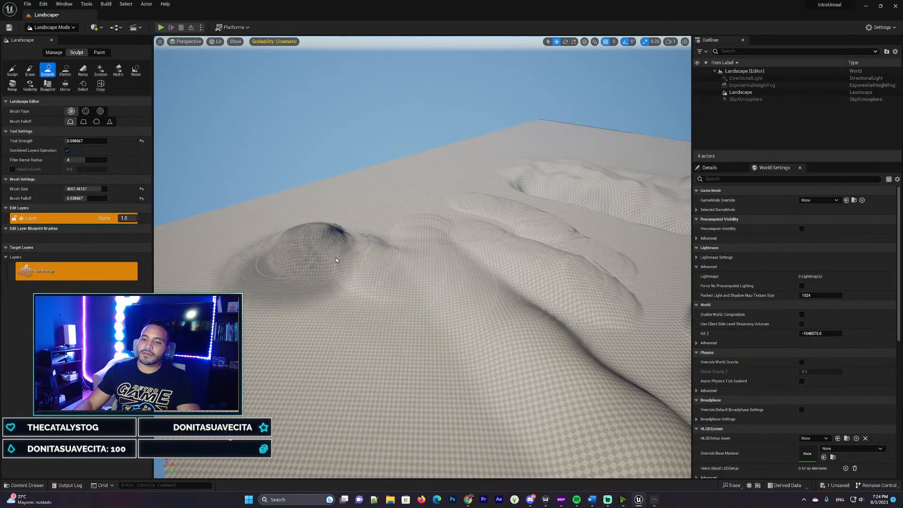
{"action": "mouse_move", "coordinate": [320, 278]}
{"action": "right_mouse_down"}
{"action": "mouse_move", "coordinate": [318, 288]}
{"action": "mouse_move", "coordinate": [308, 242]}
{"action": "mouse_move", "coordinate": [306, 255]}
{"action": "mouse_move", "coordinate": [332, 232]}
{"action": "right_mouse_up"}
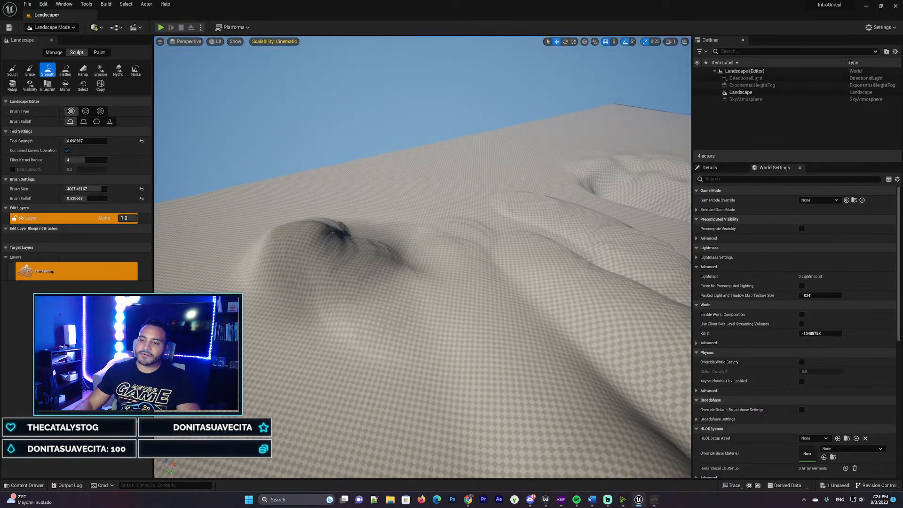
{"action": "left_click_drag", "start_coordinate": [328, 233], "coordinate": [452, 270]}
{"action": "right_click_drag", "start_coordinate": [438, 263], "coordinate": [423, 256]}
{"action": "mouse_move", "coordinate": [400, 261]}
{"action": "left_mouse_down"}
{"action": "mouse_move", "coordinate": [419, 250]}
{"action": "mouse_move", "coordinate": [474, 274]}
{"action": "mouse_move", "coordinate": [603, 292]}
{"action": "left_mouse_up"}
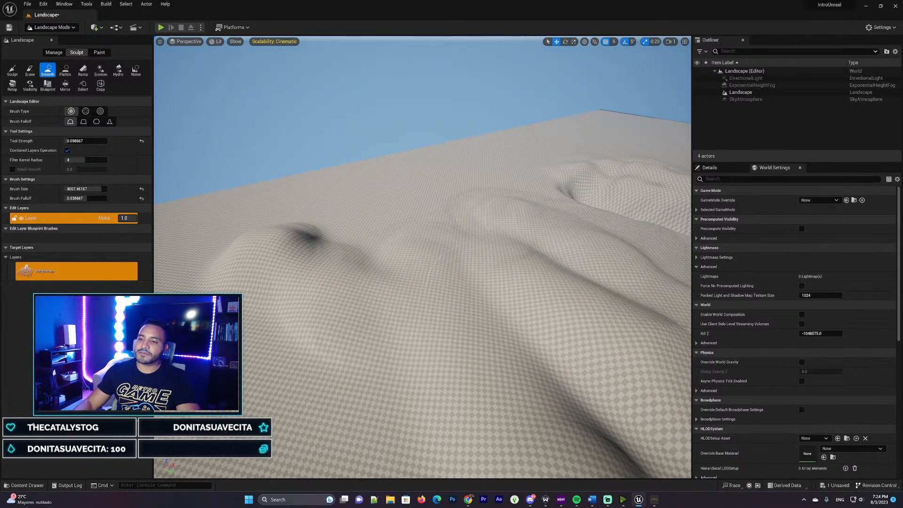
Step: Switch to the Flatten tool and reduce its brush size to about 726 for work on the cluster of peaks
{"action": "mouse_move", "coordinate": [508, 273]}
{"action": "right_mouse_down"}
{"action": "mouse_move", "coordinate": [607, 310]}
{"action": "mouse_move", "coordinate": [583, 290]}
{"action": "mouse_move", "coordinate": [452, 322]}
{"action": "mouse_move", "coordinate": [433, 318]}
{"action": "right_mouse_up"}
{"action": "mouse_move", "coordinate": [395, 270]}
{"action": "right_mouse_down"}
{"action": "mouse_move", "coordinate": [611, 301]}
{"action": "mouse_move", "coordinate": [659, 244]}
{"action": "right_mouse_up"}
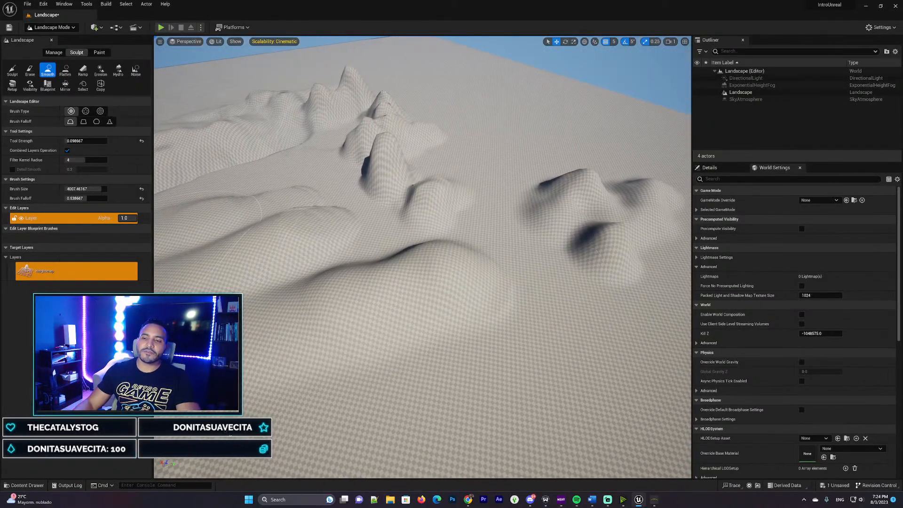
{"action": "right_click_drag", "start_coordinate": [565, 202], "coordinate": [536, 101]}
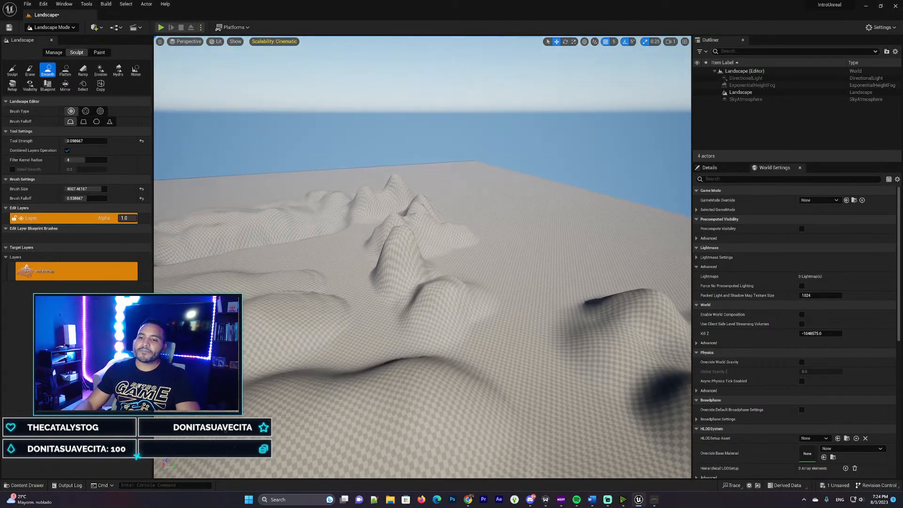
{"action": "left_click", "coordinate": [65, 71]}
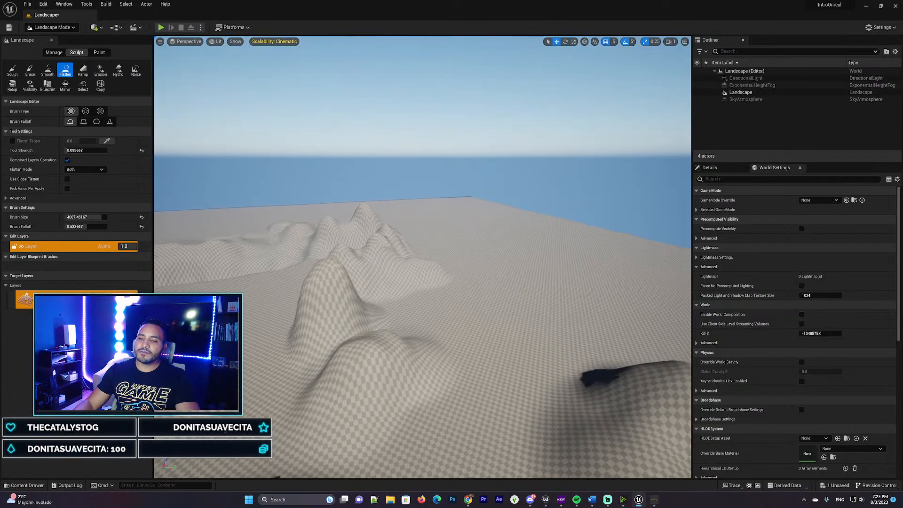
{"action": "right_click_drag", "start_coordinate": [422, 257], "coordinate": [396, 247]}
{"action": "key", "text": "w"}
{"action": "key", "text": "w"}
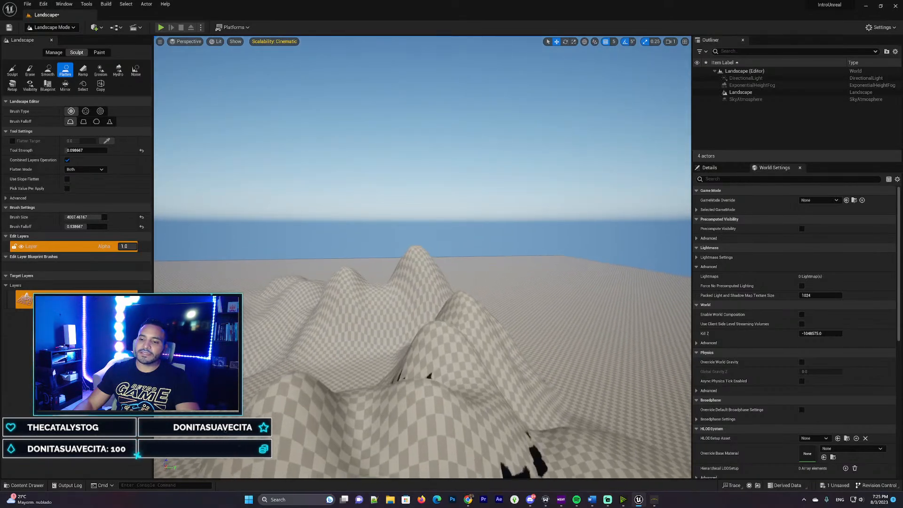
{"action": "key", "text": "s"}
{"action": "key", "text": "d"}
{"action": "mouse_move", "coordinate": [423, 257]}
{"action": "right_mouse_down"}
{"action": "mouse_move", "coordinate": [413, 275]}
{"action": "mouse_move", "coordinate": [362, 309]}
{"action": "mouse_move", "coordinate": [332, 307]}
{"action": "mouse_move", "coordinate": [441, 254]}
{"action": "mouse_move", "coordinate": [465, 254]}
{"action": "mouse_move", "coordinate": [367, 260]}
{"action": "right_mouse_up"}
{"action": "key", "text": "a"}
{"action": "key", "text": "d"}
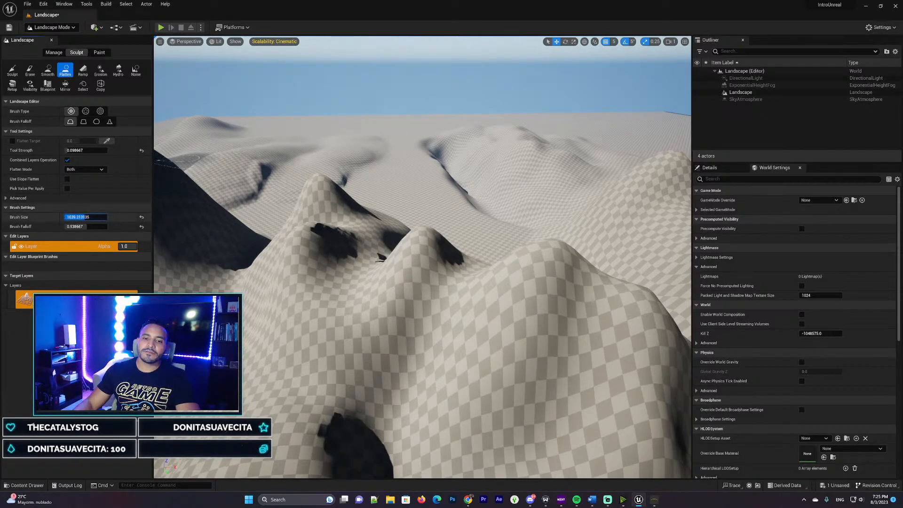
{"action": "left_click_drag", "start_coordinate": [94, 219], "coordinate": [93, 219]}
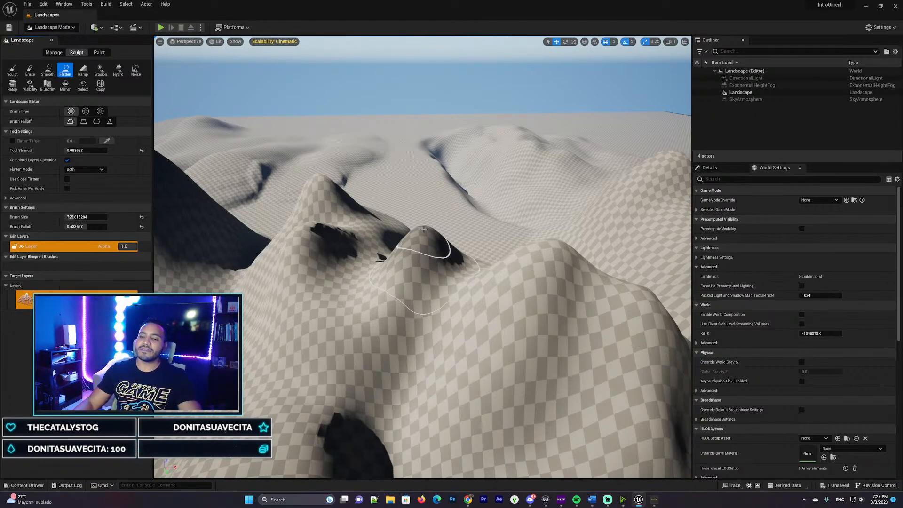
Step: Flatten the small middle peak into a wide plateau and level the neighbouring peak beside it
{"action": "mouse_move", "coordinate": [425, 232]}
{"action": "left_mouse_down"}
{"action": "mouse_move", "coordinate": [413, 235]}
{"action": "mouse_move", "coordinate": [417, 251]}
{"action": "mouse_move", "coordinate": [398, 246]}
{"action": "mouse_move", "coordinate": [431, 243]}
{"action": "mouse_move", "coordinate": [383, 237]}
{"action": "left_mouse_up"}
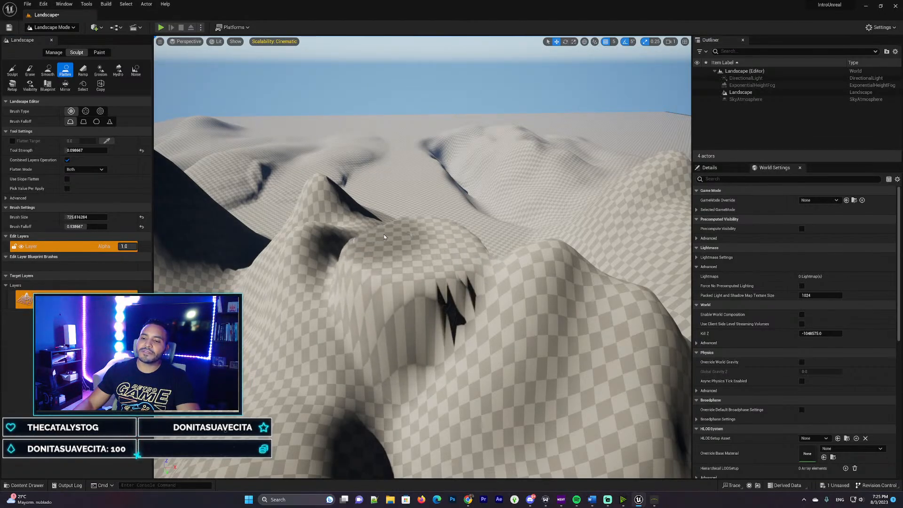
{"action": "mouse_move", "coordinate": [440, 242]}
{"action": "left_mouse_down"}
{"action": "mouse_move", "coordinate": [459, 245]}
{"action": "mouse_move", "coordinate": [428, 264]}
{"action": "left_mouse_up"}
{"action": "mouse_move", "coordinate": [427, 263]}
{"action": "right_mouse_down"}
{"action": "mouse_move", "coordinate": [471, 296]}
{"action": "mouse_move", "coordinate": [475, 231]}
{"action": "mouse_move", "coordinate": [555, 233]}
{"action": "mouse_move", "coordinate": [539, 230]}
{"action": "mouse_move", "coordinate": [511, 249]}
{"action": "mouse_move", "coordinate": [379, 245]}
{"action": "right_mouse_up"}
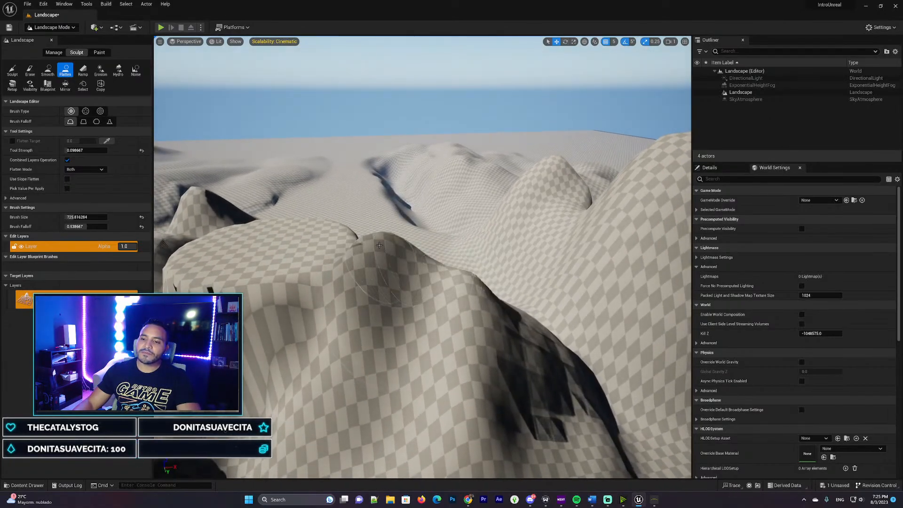
{"action": "mouse_move", "coordinate": [377, 238]}
{"action": "left_mouse_down"}
{"action": "mouse_move", "coordinate": [378, 248]}
{"action": "mouse_move", "coordinate": [381, 238]}
{"action": "mouse_move", "coordinate": [369, 244]}
{"action": "mouse_move", "coordinate": [379, 242]}
{"action": "left_mouse_up"}
Step: Flatten the slope below the plateau to form a lower terrace
{"action": "mouse_move", "coordinate": [378, 242]}
{"action": "right_mouse_down"}
{"action": "mouse_move", "coordinate": [475, 270]}
{"action": "mouse_move", "coordinate": [517, 270]}
{"action": "right_mouse_up"}
{"action": "key", "text": "a"}
{"action": "mouse_move", "coordinate": [398, 314]}
{"action": "left_mouse_down"}
{"action": "mouse_move", "coordinate": [421, 297]}
{"action": "mouse_move", "coordinate": [419, 284]}
{"action": "left_mouse_up"}
{"action": "mouse_move", "coordinate": [418, 281]}
{"action": "right_mouse_down"}
{"action": "mouse_move", "coordinate": [426, 284]}
{"action": "mouse_move", "coordinate": [411, 295]}
{"action": "right_mouse_up"}
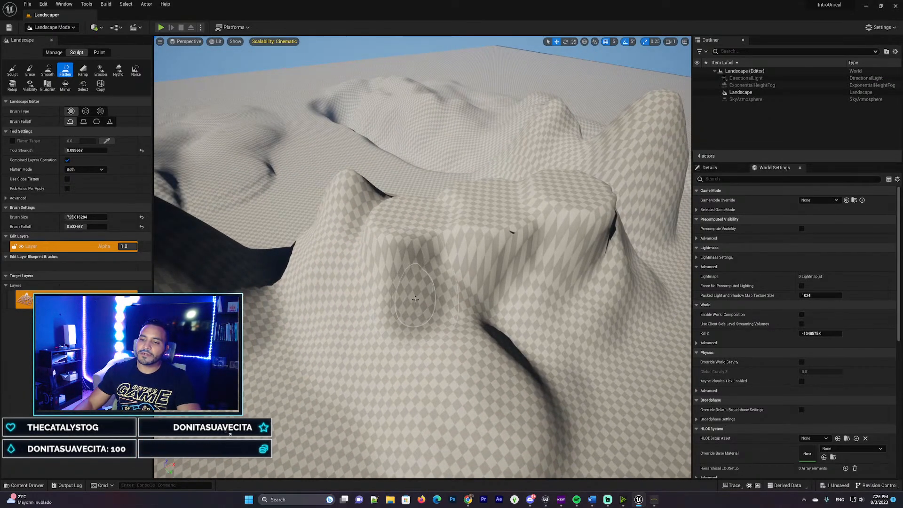
{"action": "mouse_move", "coordinate": [413, 300]}
{"action": "left_mouse_down"}
{"action": "mouse_move", "coordinate": [397, 300]}
{"action": "mouse_move", "coordinate": [415, 340]}
{"action": "left_mouse_up"}
Step: With the Ramp tool, place one ramp point on a tall peak's summit and the other on the lower ridge beside it
{"action": "mouse_move", "coordinate": [414, 340]}
{"action": "right_mouse_down"}
{"action": "mouse_move", "coordinate": [492, 302]}
{"action": "mouse_move", "coordinate": [414, 324]}
{"action": "mouse_move", "coordinate": [404, 319]}
{"action": "right_mouse_up"}
{"action": "key", "text": "s"}
{"action": "key", "text": "d"}
{"action": "left_click", "coordinate": [83, 70]}
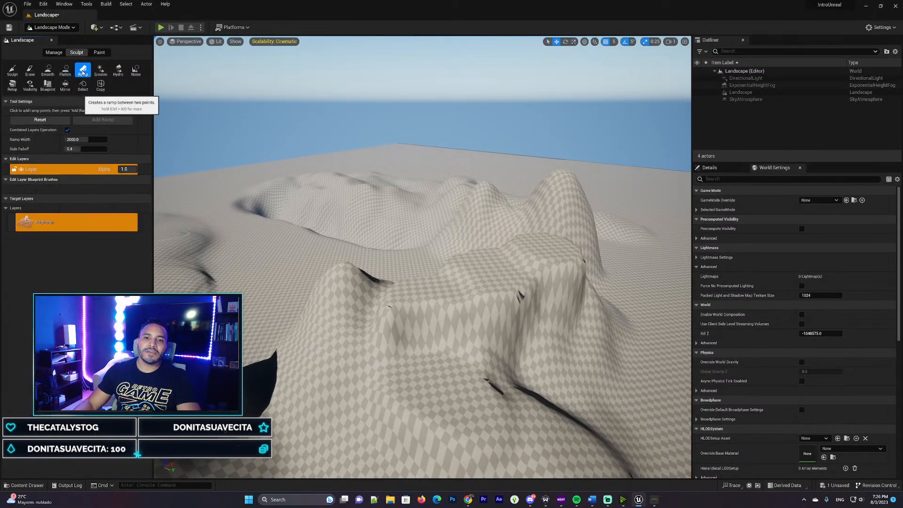
{"action": "key", "text": "d"}
{"action": "mouse_move", "coordinate": [538, 235]}
{"action": "right_mouse_down"}
{"action": "mouse_move", "coordinate": [560, 260]}
{"action": "mouse_move", "coordinate": [565, 253]}
{"action": "mouse_move", "coordinate": [437, 268]}
{"action": "mouse_move", "coordinate": [455, 254]}
{"action": "mouse_move", "coordinate": [402, 254]}
{"action": "mouse_move", "coordinate": [492, 218]}
{"action": "right_mouse_up"}
{"action": "key", "text": "d"}
{"action": "key", "text": "d"}
{"action": "key", "text": "a"}
{"action": "key", "text": "w"}
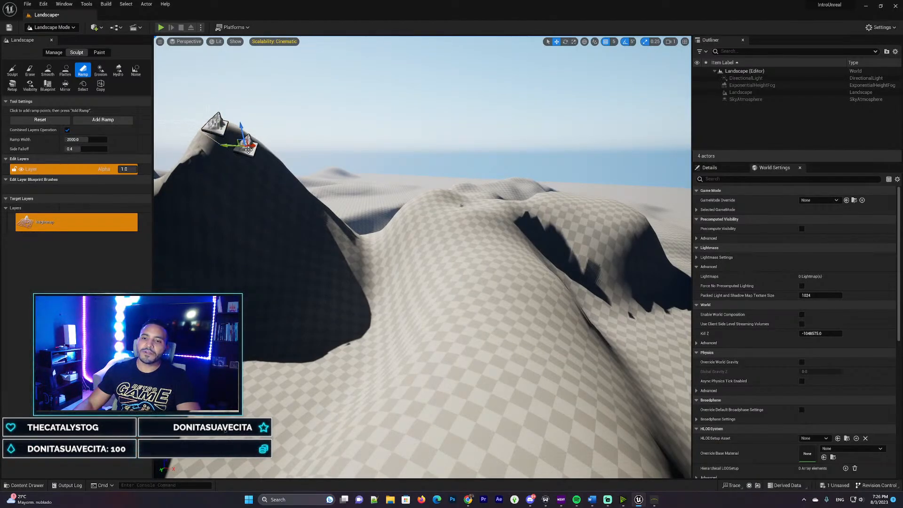
{"action": "mouse_move", "coordinate": [249, 149]}
{"action": "left_mouse_down"}
{"action": "mouse_move", "coordinate": [453, 297]}
{"action": "mouse_move", "coordinate": [489, 302]}
{"action": "left_mouse_up"}
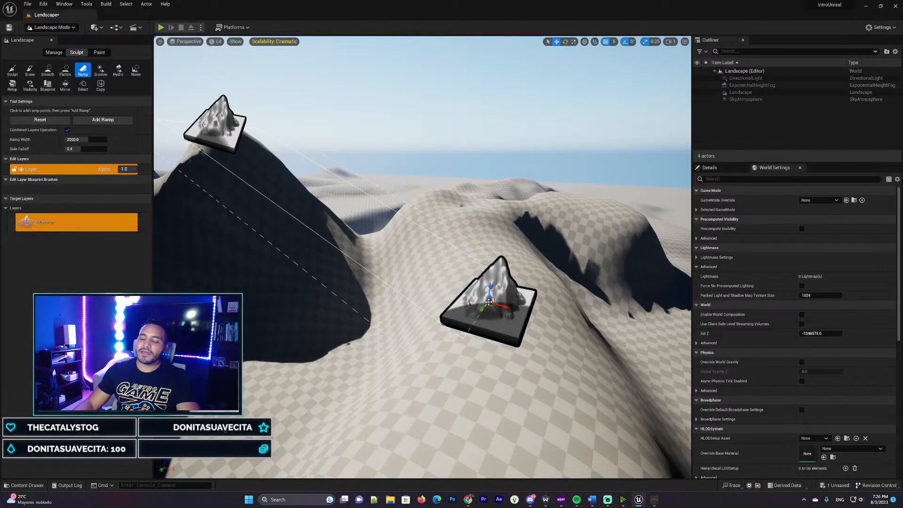
Step: Set the ramp width to about 960 and the side falloff to 0.512, and add the ramp between the two points
{"action": "right_click_drag", "start_coordinate": [500, 287], "coordinate": [440, 295]}
{"action": "mouse_move", "coordinate": [81, 139]}
{"action": "left_mouse_down"}
{"action": "mouse_move", "coordinate": [70, 139]}
{"action": "mouse_move", "coordinate": [83, 148]}
{"action": "left_mouse_up"}
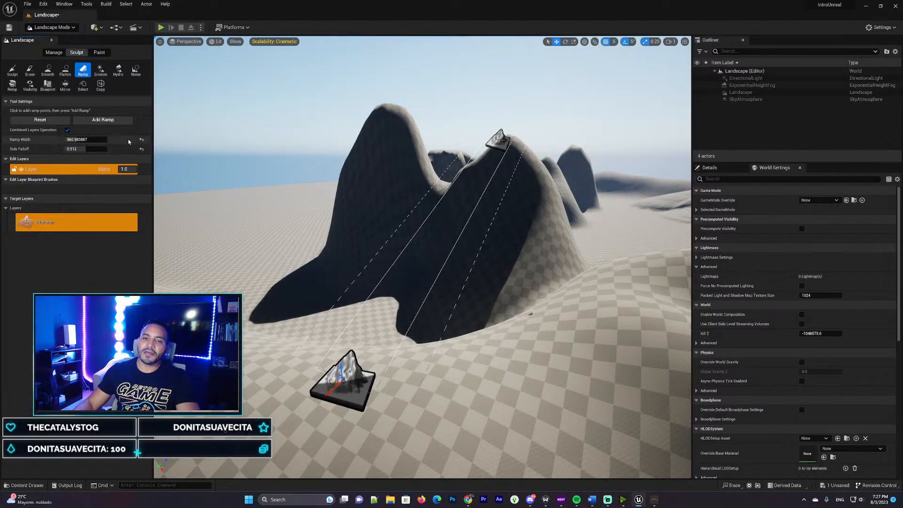
{"action": "left_click", "coordinate": [97, 120]}
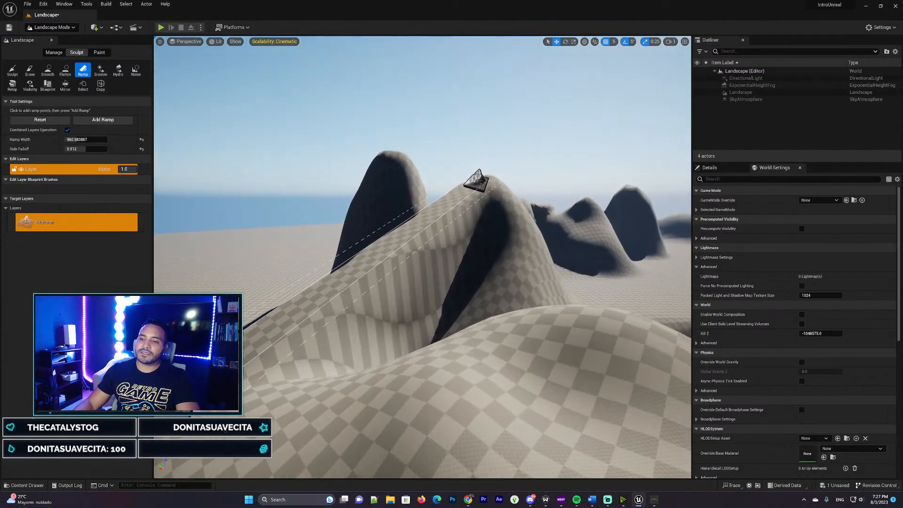
Step: Examine the new ramp and its surrounding slopes from several angles
{"action": "right_click_drag", "start_coordinate": [422, 258], "coordinate": [487, 214]}
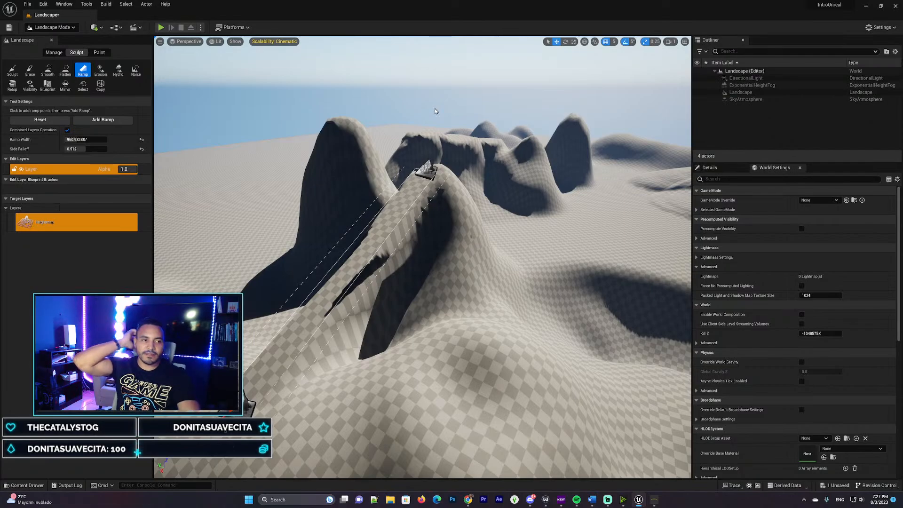
{"action": "key", "text": "a"}
{"action": "right_click_drag", "start_coordinate": [435, 112], "coordinate": [518, 138]}
{"action": "key", "text": "w"}
{"action": "key", "text": "s"}
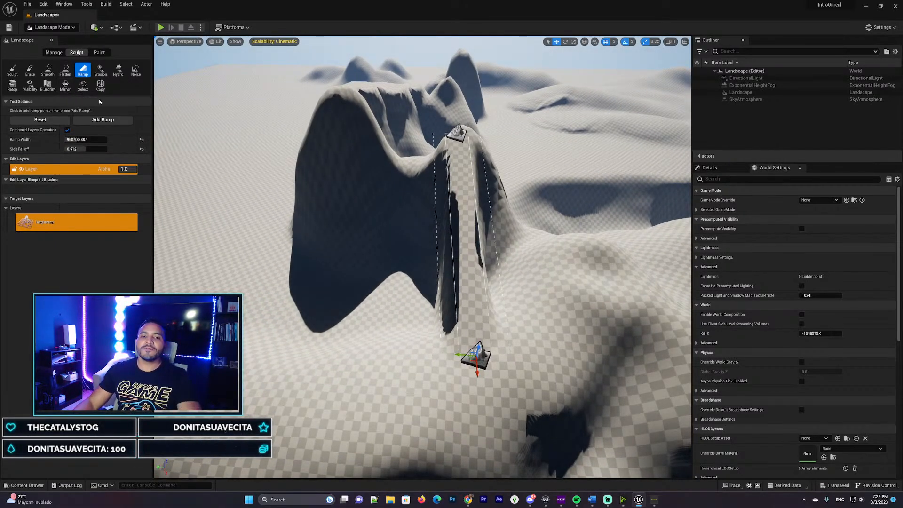
{"action": "right_click_drag", "start_coordinate": [423, 188], "coordinate": [454, 201]}
{"action": "key", "text": "a"}
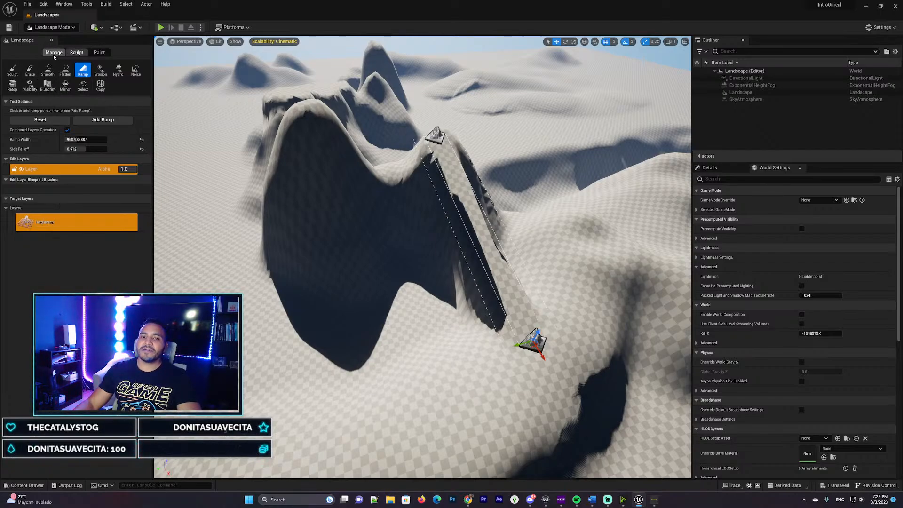
Step: Open the landscape Paint tools, look over the sculpted terrain, and return to painting after a brief check of the Manage tools
{"action": "left_click", "coordinate": [99, 53]}
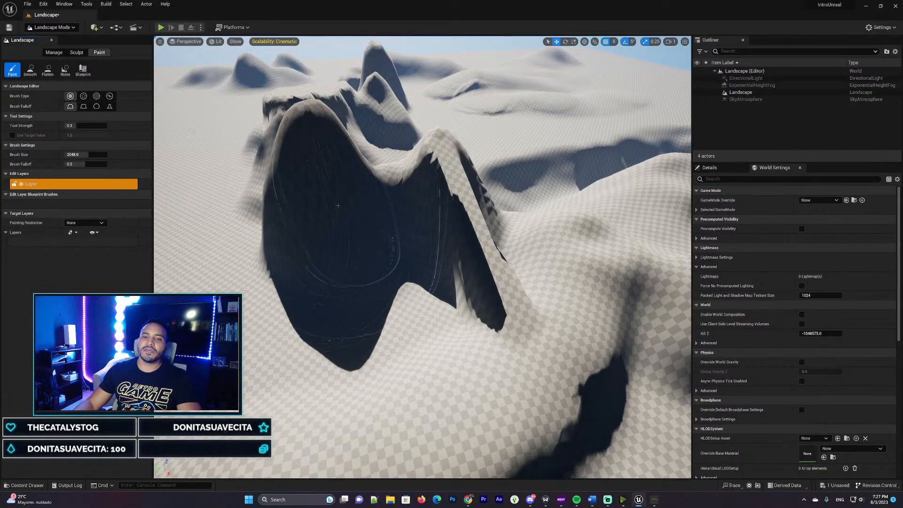
{"action": "key", "text": "a"}
{"action": "mouse_move", "coordinate": [338, 205]}
{"action": "right_mouse_down"}
{"action": "mouse_move", "coordinate": [396, 169]}
{"action": "mouse_move", "coordinate": [422, 179]}
{"action": "mouse_move", "coordinate": [361, 185]}
{"action": "right_mouse_up"}
{"action": "key", "text": "s"}
{"action": "key", "text": "a"}
{"action": "mouse_move", "coordinate": [382, 282]}
{"action": "right_mouse_down"}
{"action": "mouse_move", "coordinate": [334, 274]}
{"action": "mouse_move", "coordinate": [411, 266]}
{"action": "right_mouse_up"}
{"action": "key", "text": "w"}
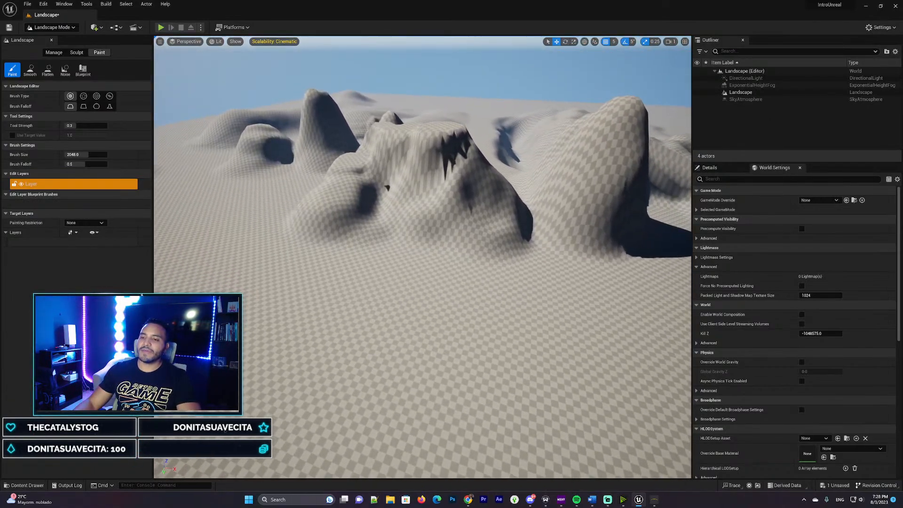
{"action": "left_click", "coordinate": [54, 52]}
{"action": "left_click", "coordinate": [104, 53]}
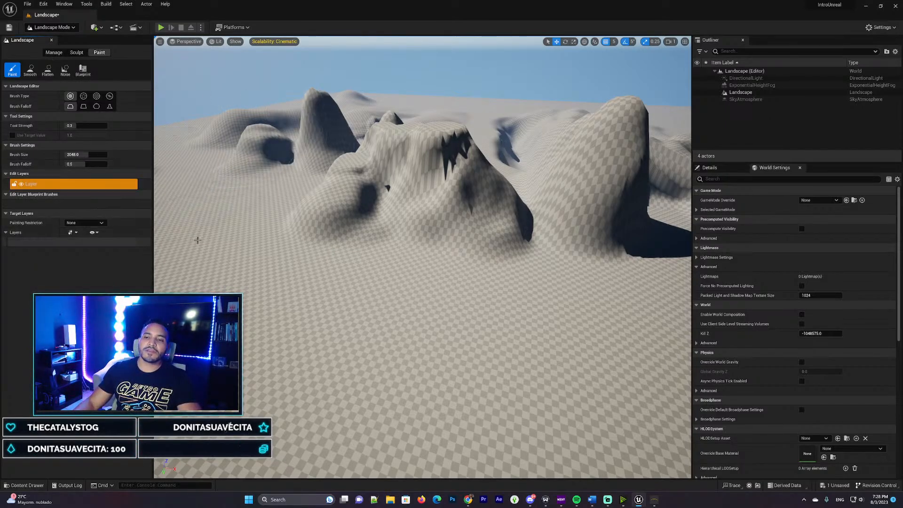
Step: Leave Landscape Mode for Selection Mode and open the MyStuff content folder
{"action": "left_click", "coordinate": [56, 29]}
{"action": "left_click", "coordinate": [60, 39]}
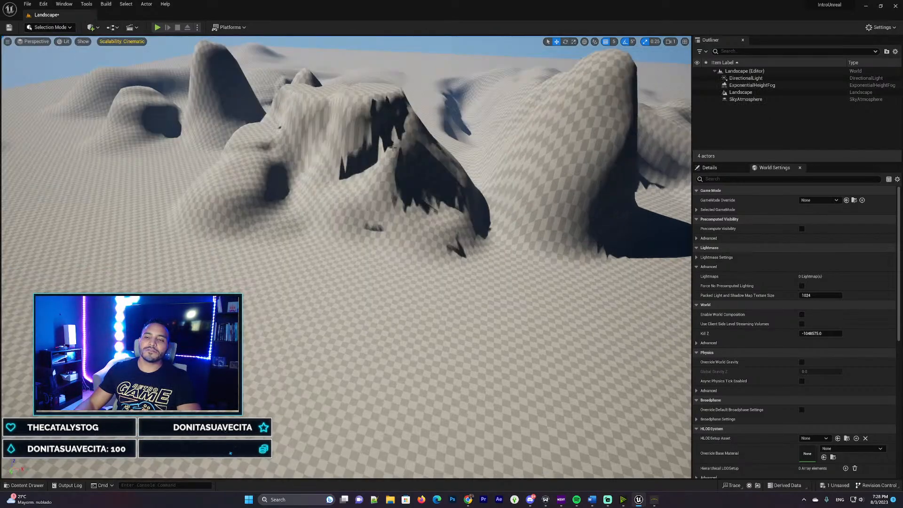
{"action": "left_click", "coordinate": [27, 485]}
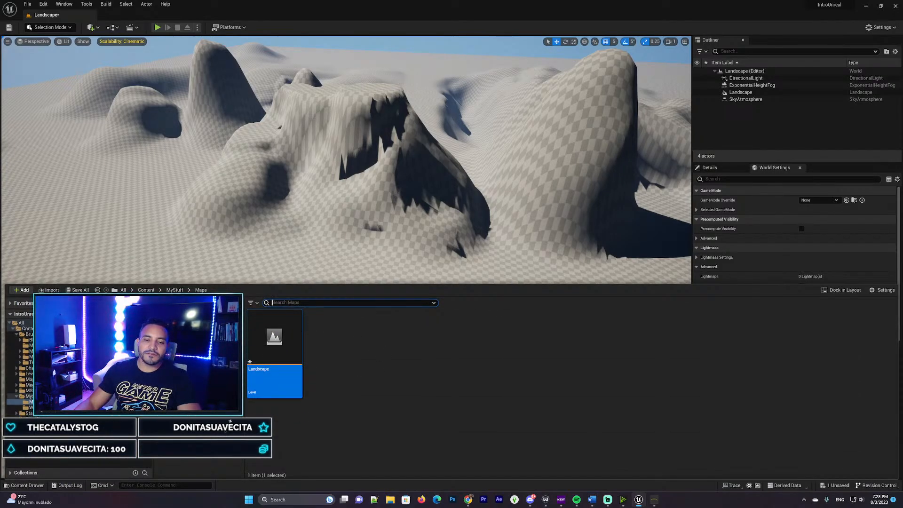
{"action": "left_click", "coordinate": [27, 485]}
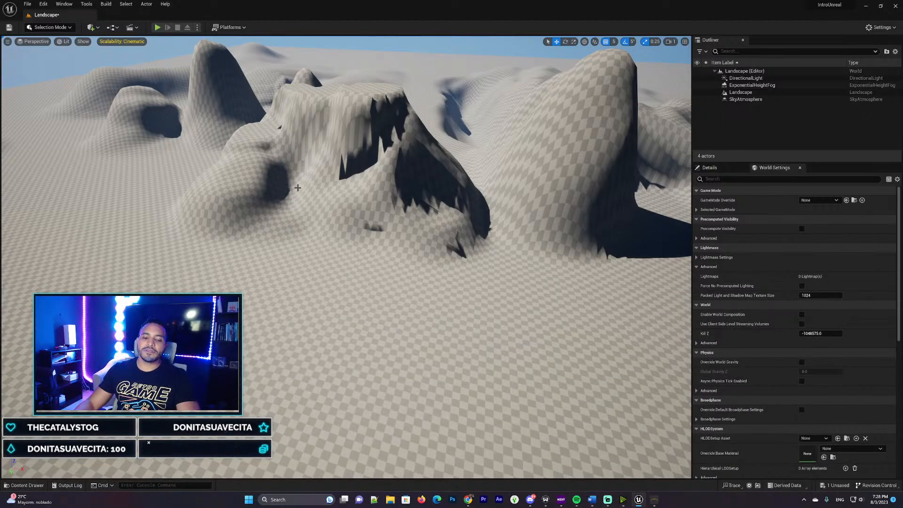
{"action": "key", "text": "ctrl+space"}
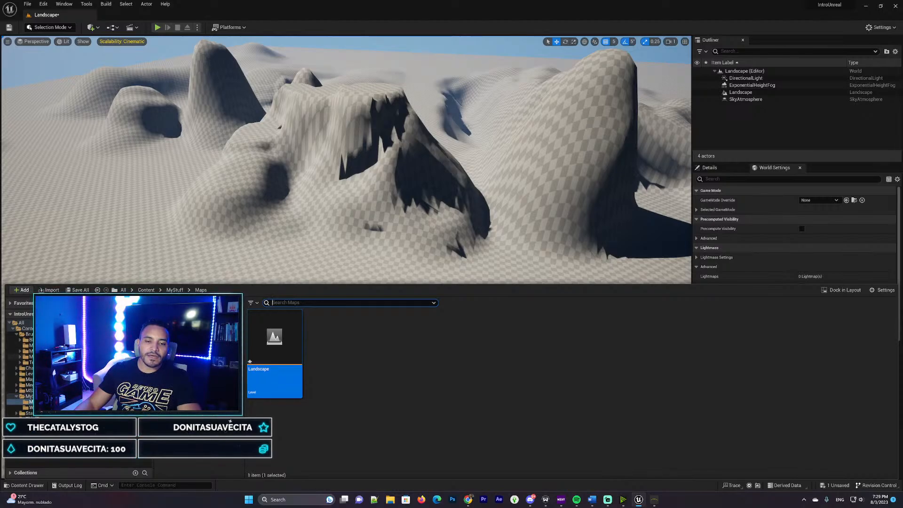
{"action": "left_click", "coordinate": [26, 391]}
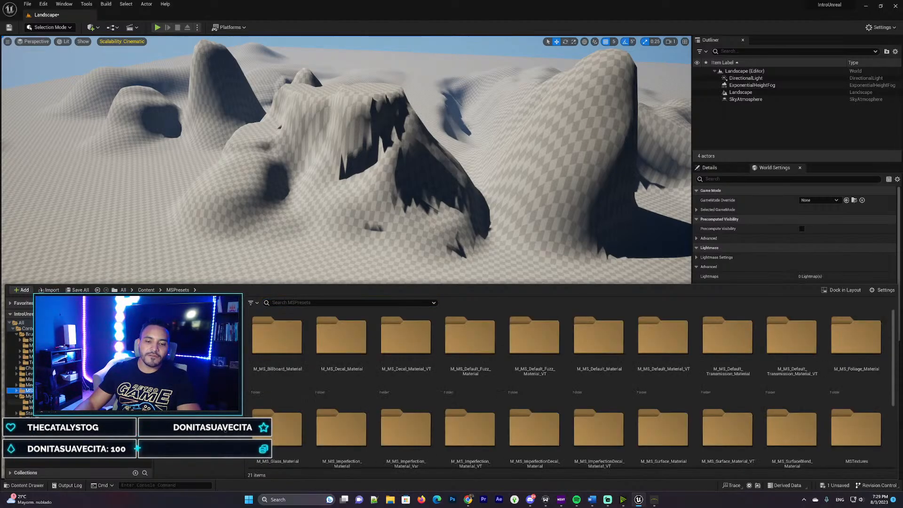
{"action": "left_click", "coordinate": [28, 396]}
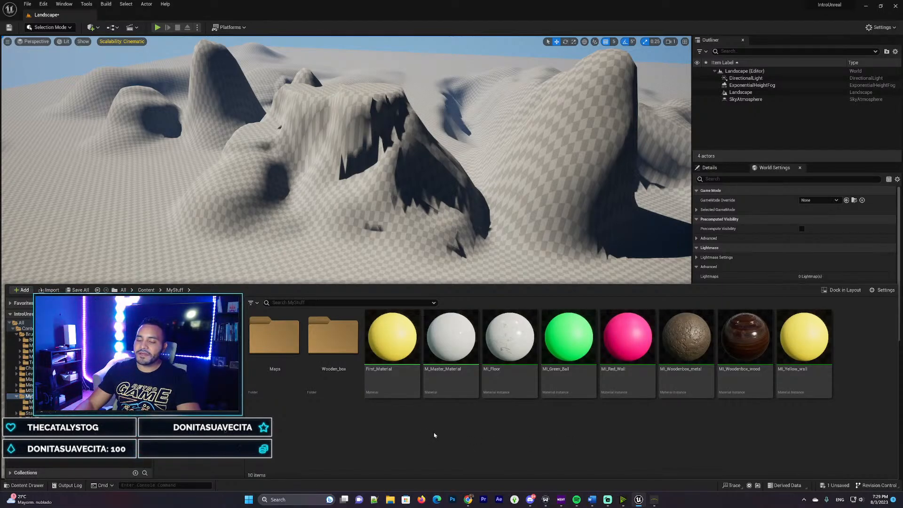
Step: Create a folder named Materials inside MyStuff
{"action": "right_click", "coordinate": [554, 413]}
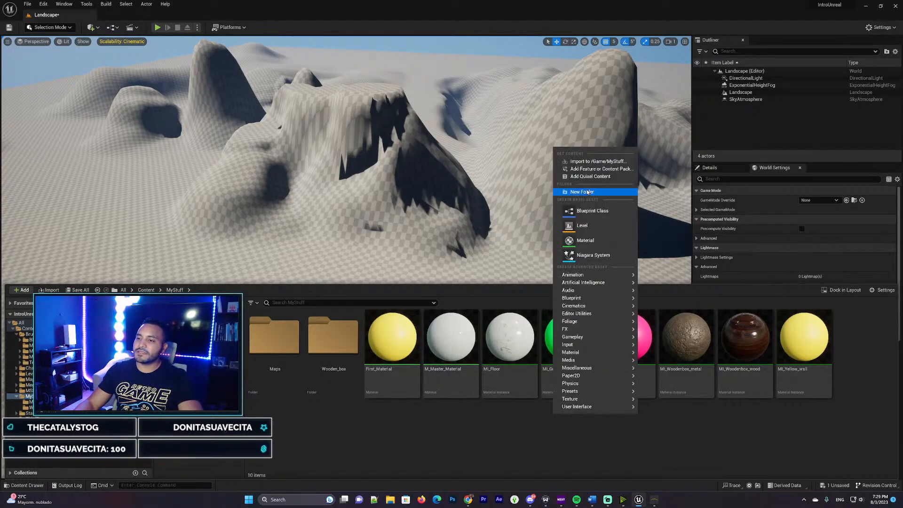
{"action": "left_click", "coordinate": [596, 192]}
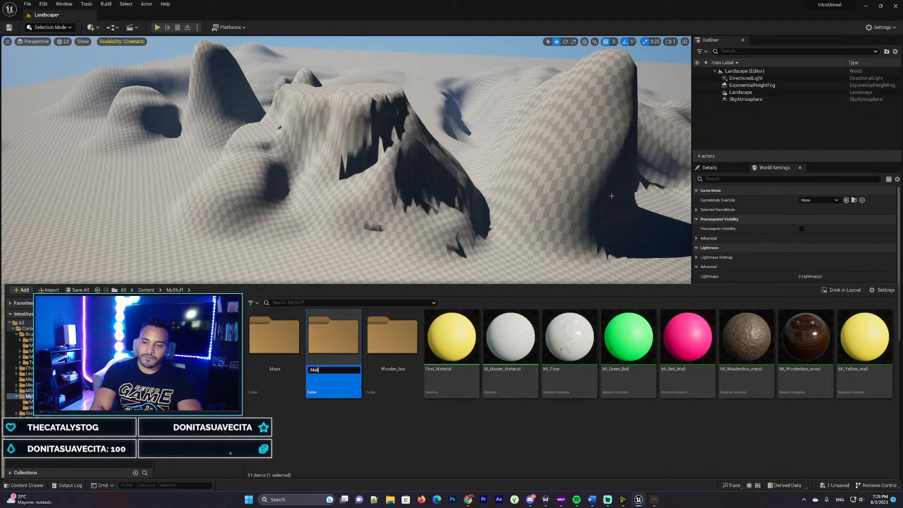
{"action": "type", "text": "Mater"}
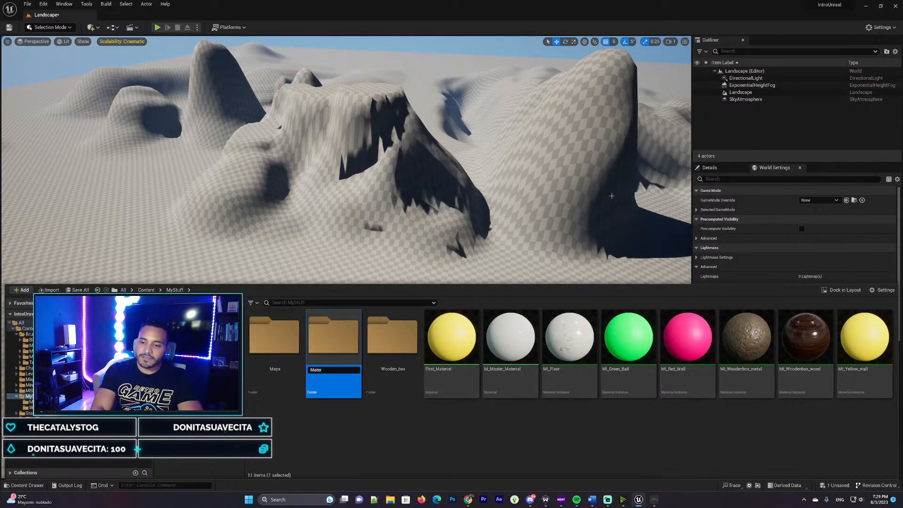
{"action": "type", "text": "ials"}
{"action": "key", "text": "Return"}
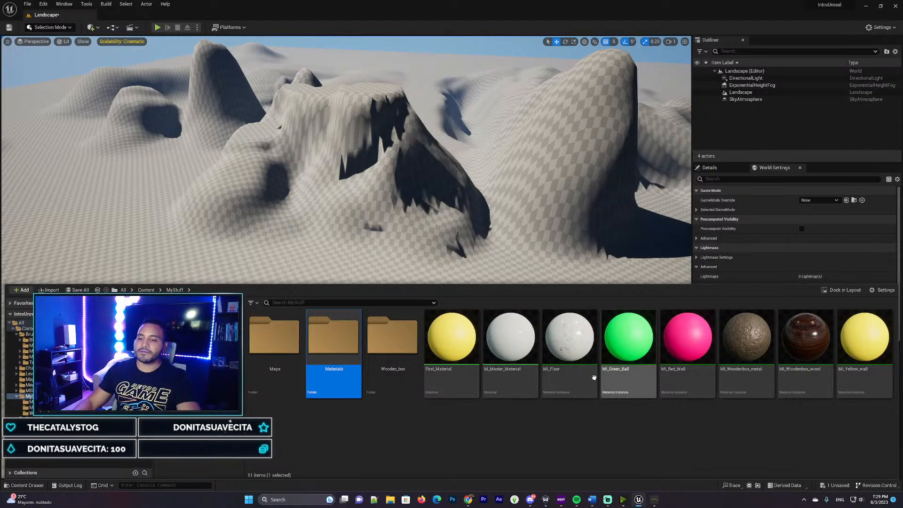
Step: Move all materials and material instances, from First_Material through MI_Yellow_wall, into the Materials folder
{"action": "left_click", "coordinate": [452, 339]}
{"action": "left_click", "coordinate": [864, 338], "text": "shift"}
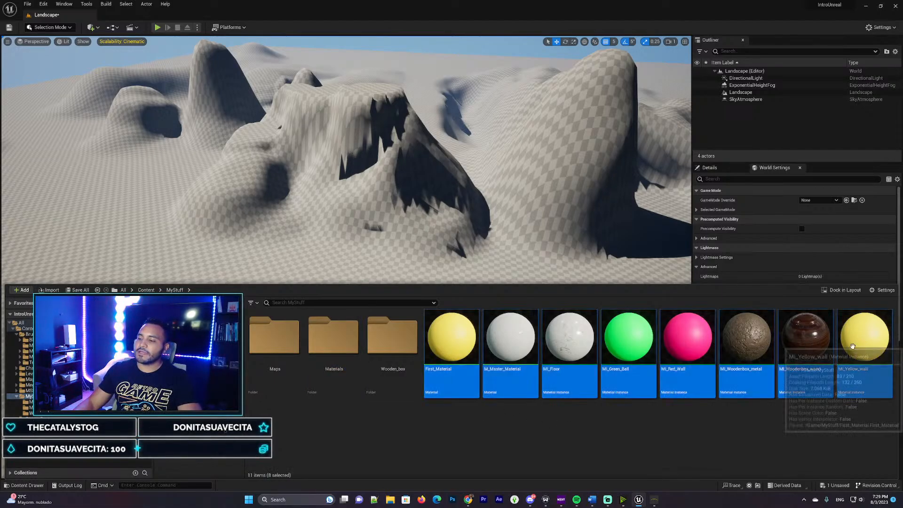
{"action": "left_click_drag", "start_coordinate": [452, 338], "coordinate": [334, 343]}
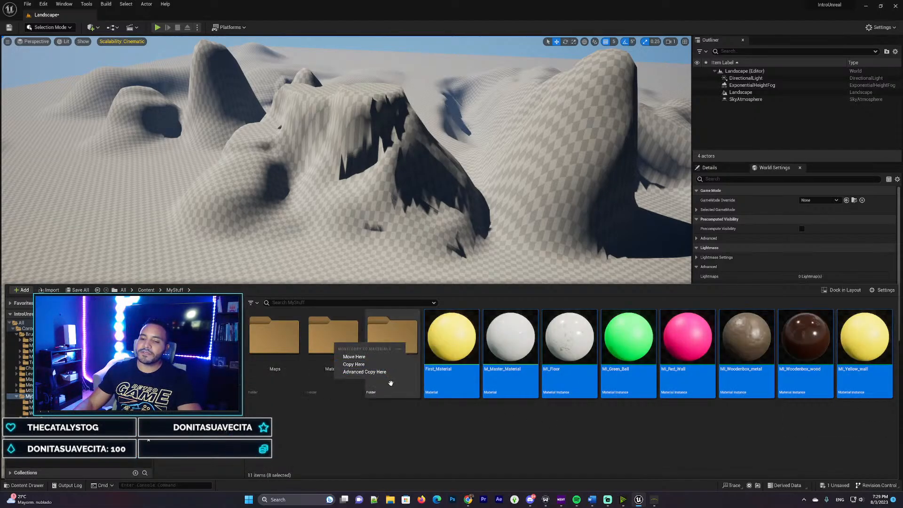
{"action": "left_click", "coordinate": [358, 352]}
Step: Create a subfolder named Landscape_Material inside the Materials folder
{"action": "double_click", "coordinate": [333, 330]}
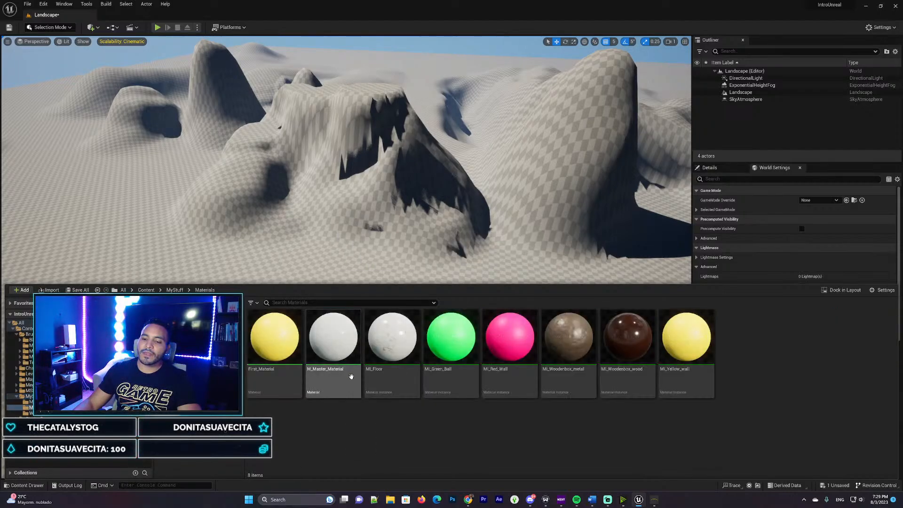
{"action": "right_click", "coordinate": [518, 430]}
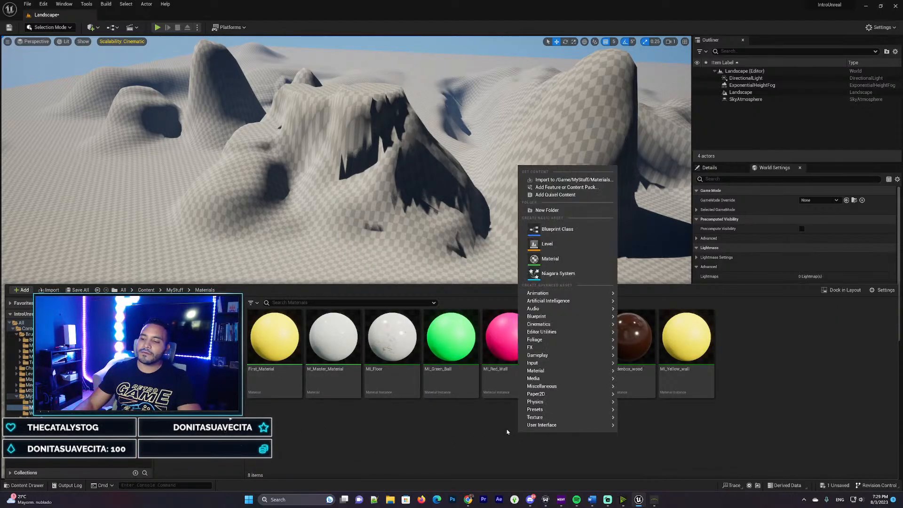
{"action": "left_click", "coordinate": [559, 209]}
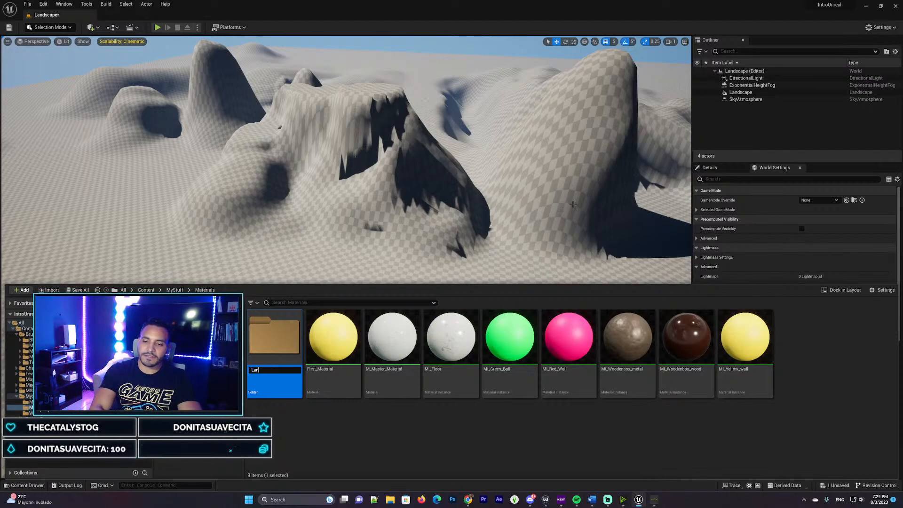
{"action": "type", "text": "Landscape"}
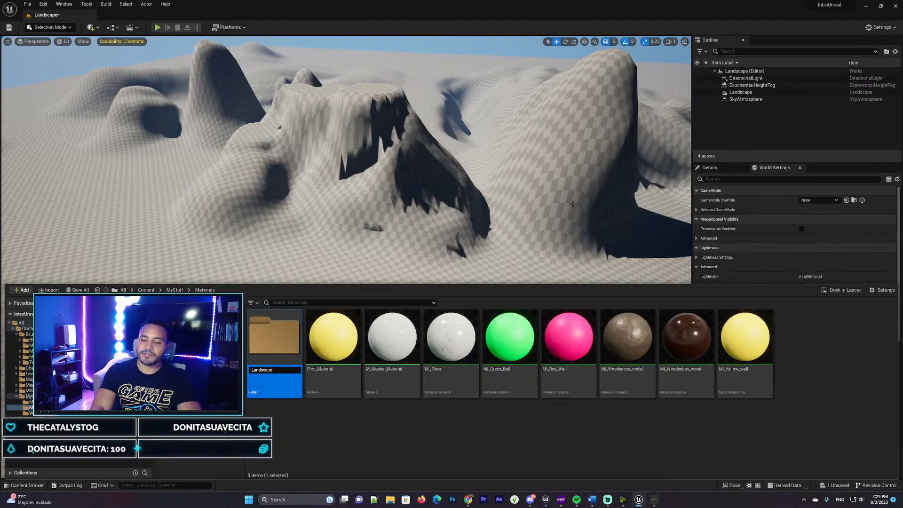
{"action": "type", "text": "_"}
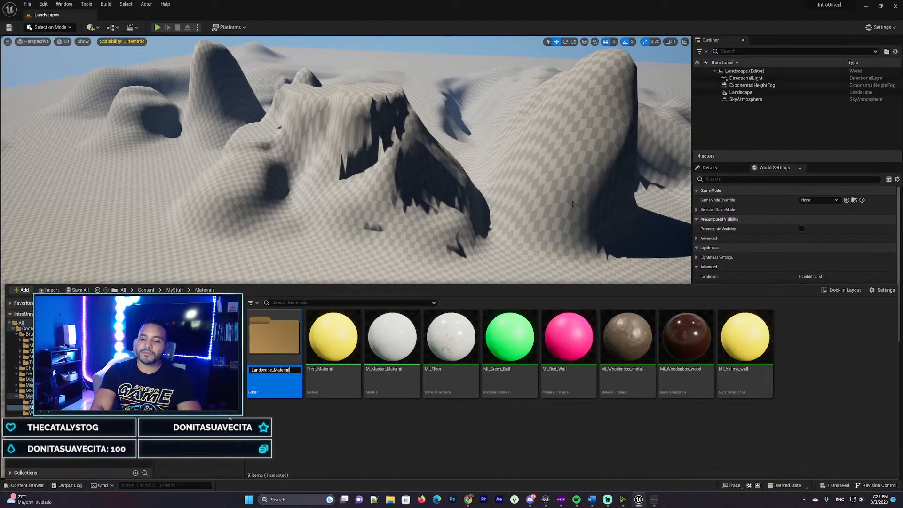
{"action": "type", "text": "Material"}
{"action": "key", "text": "Return"}
Step: Create a new material named M_Landscape inside the Landscape_Material folder
{"action": "double_click", "coordinate": [274, 335]}
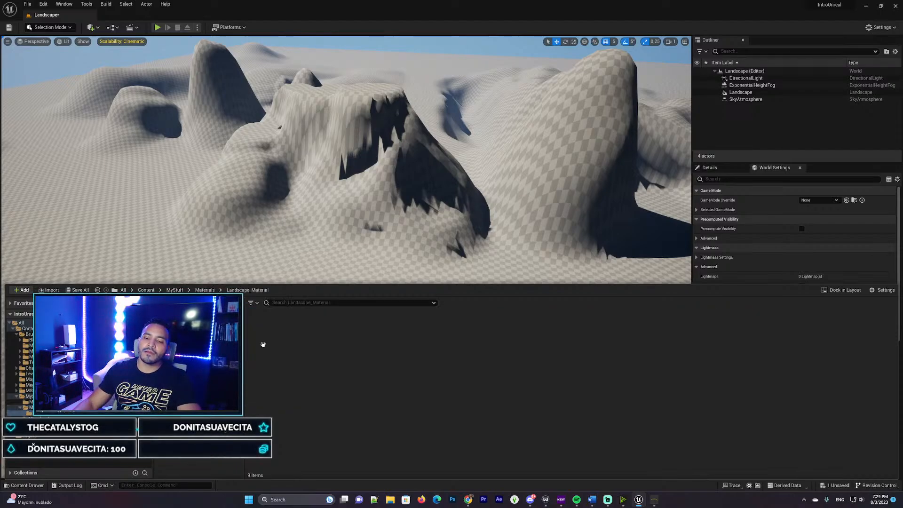
{"action": "right_click", "coordinate": [334, 351]}
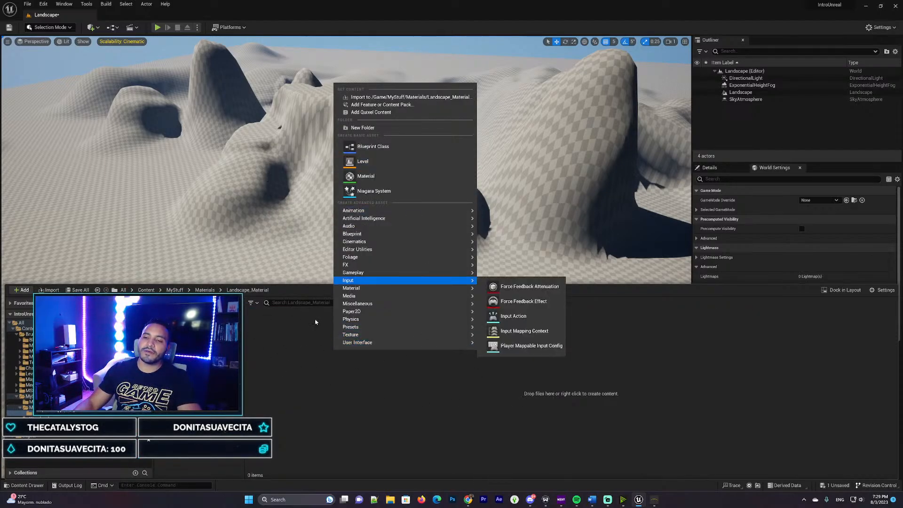
{"action": "left_click", "coordinate": [303, 359]}
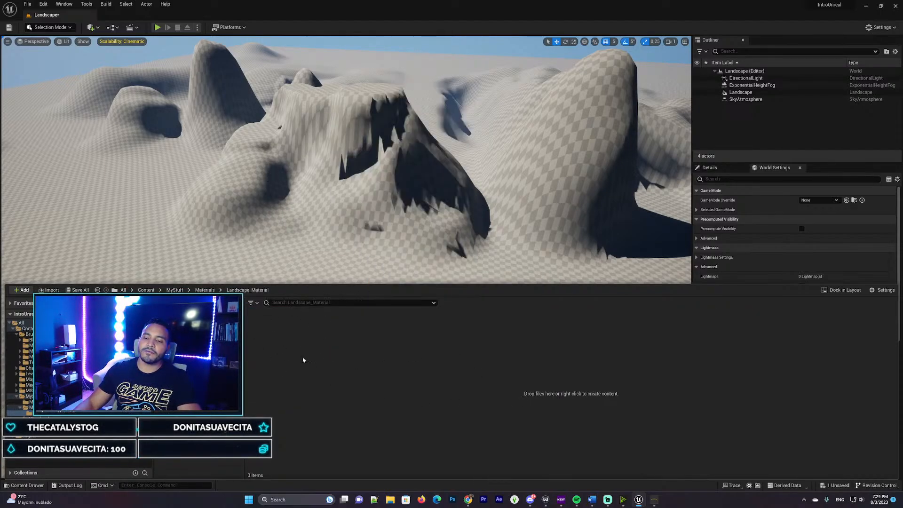
{"action": "right_click", "coordinate": [285, 341]}
{"action": "mouse_move", "coordinate": [357, 217]}
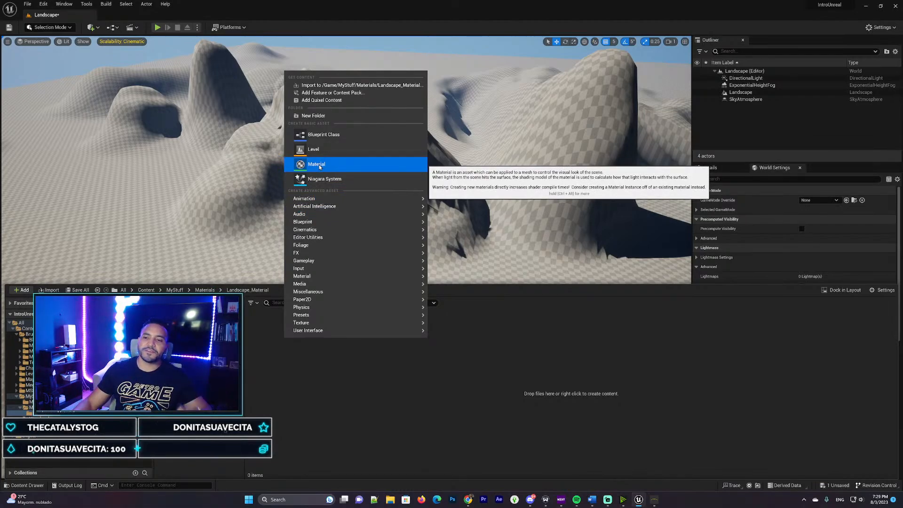
{"action": "left_click", "coordinate": [319, 165]}
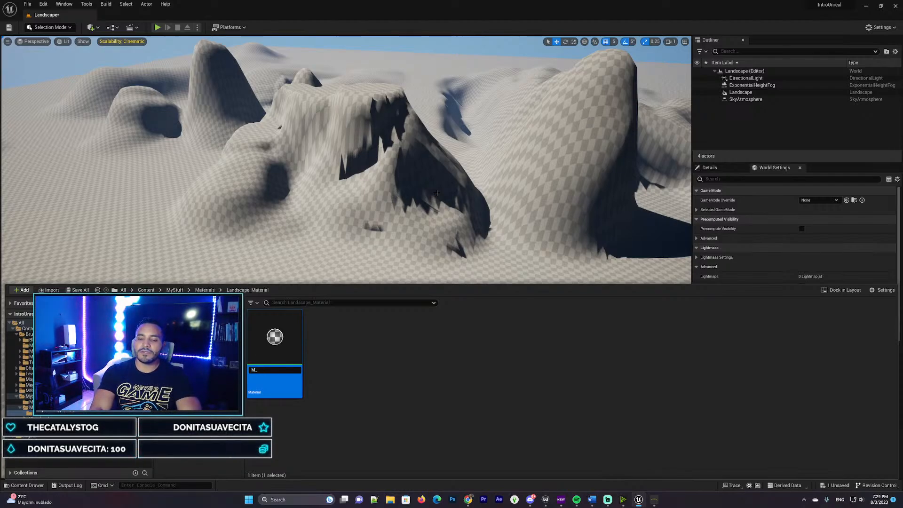
{"action": "type", "text": "M_Lands"}
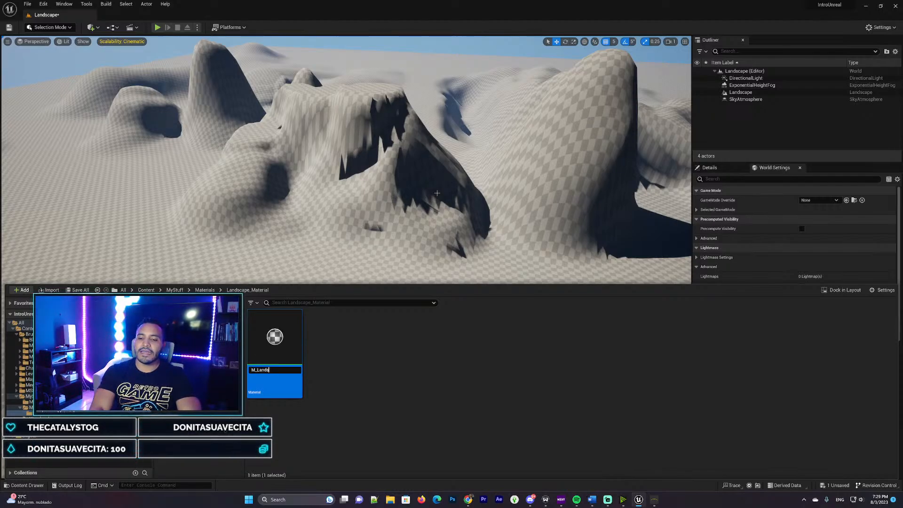
{"action": "type", "text": "cape"}
{"action": "key", "text": "Return"}
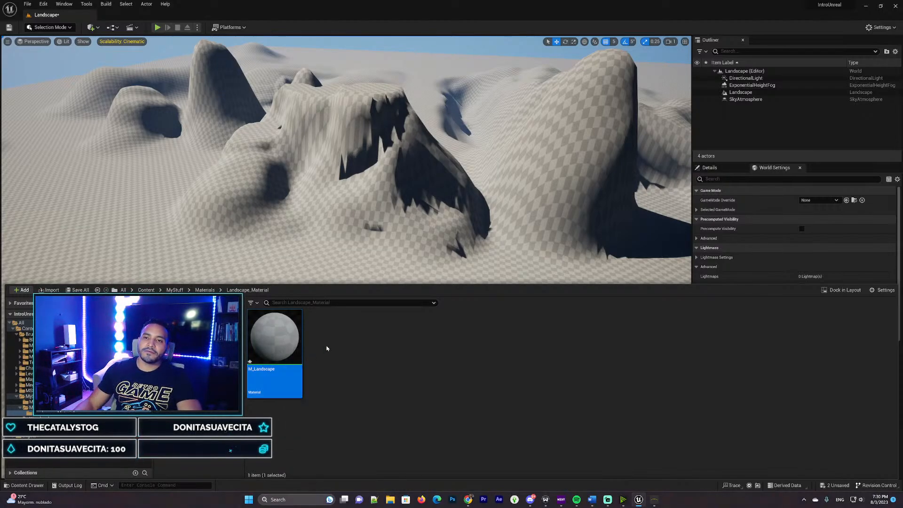
Step: Open M_Landscape for editing and add a Landscape Layer Blend node to its graph, beside the main material node
{"action": "double_click", "coordinate": [283, 358]}
{"action": "left_click_drag", "start_coordinate": [63, 19], "coordinate": [109, 19]}
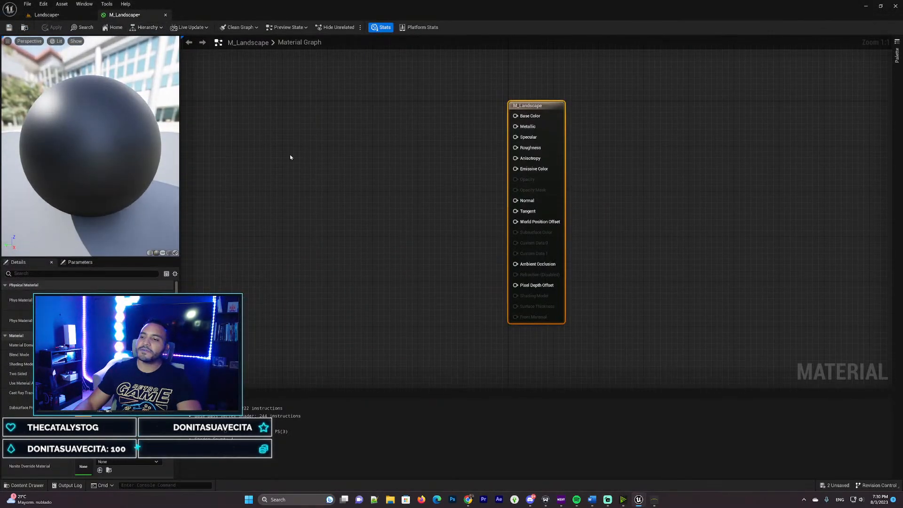
{"action": "mouse_move", "coordinate": [346, 137]}
{"action": "right_mouse_down"}
{"action": "mouse_move", "coordinate": [375, 163]}
{"action": "mouse_move", "coordinate": [351, 152]}
{"action": "right_mouse_up"}
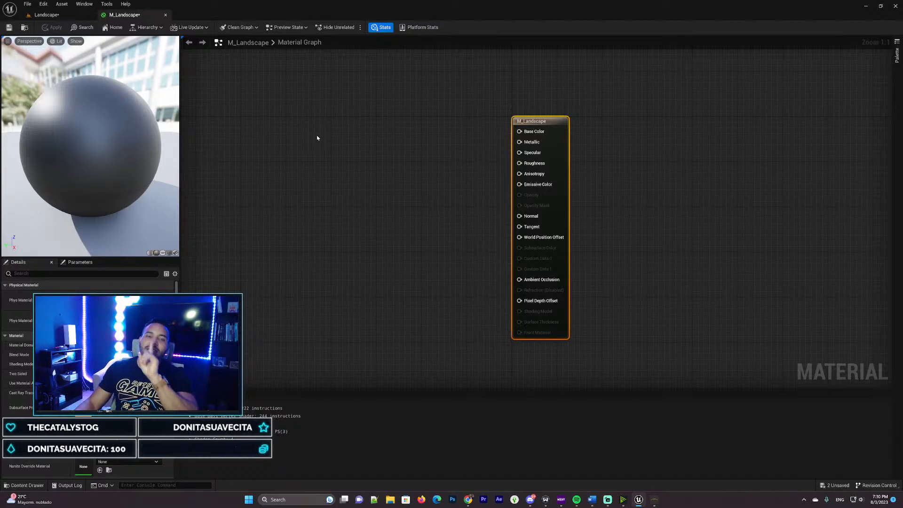
{"action": "right_click", "coordinate": [335, 156]}
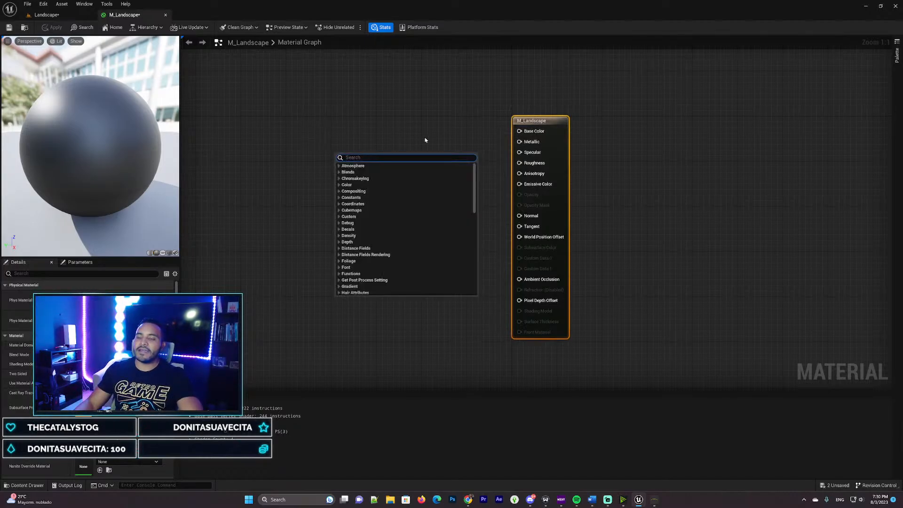
{"action": "type", "text": "layer b"}
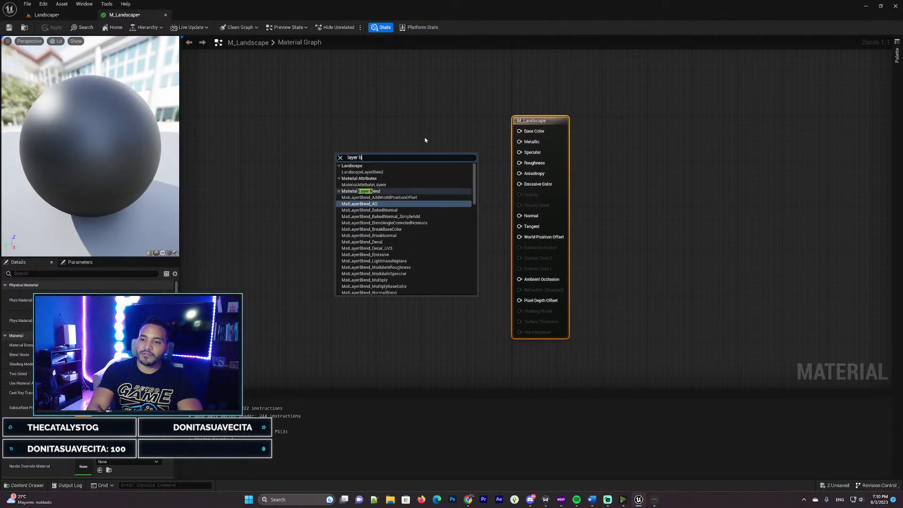
{"action": "left_click", "coordinate": [380, 175]}
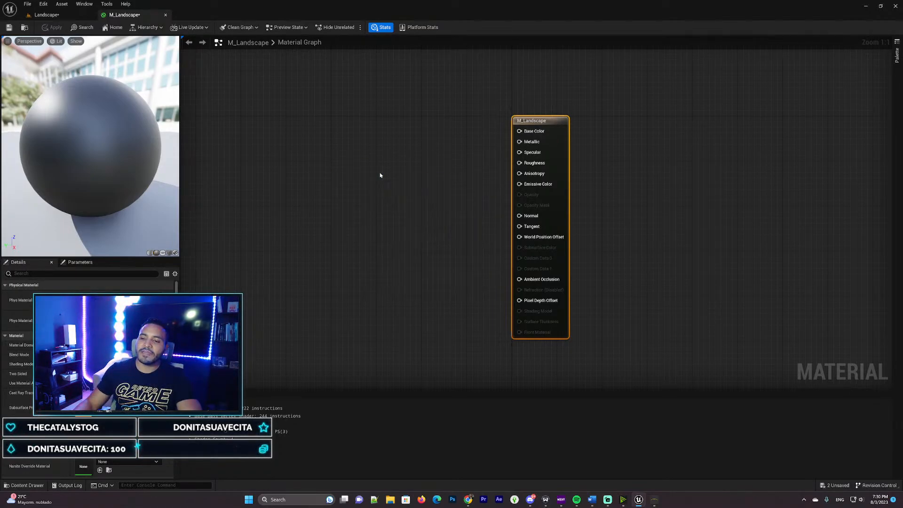
{"action": "left_click_drag", "start_coordinate": [377, 158], "coordinate": [413, 130]}
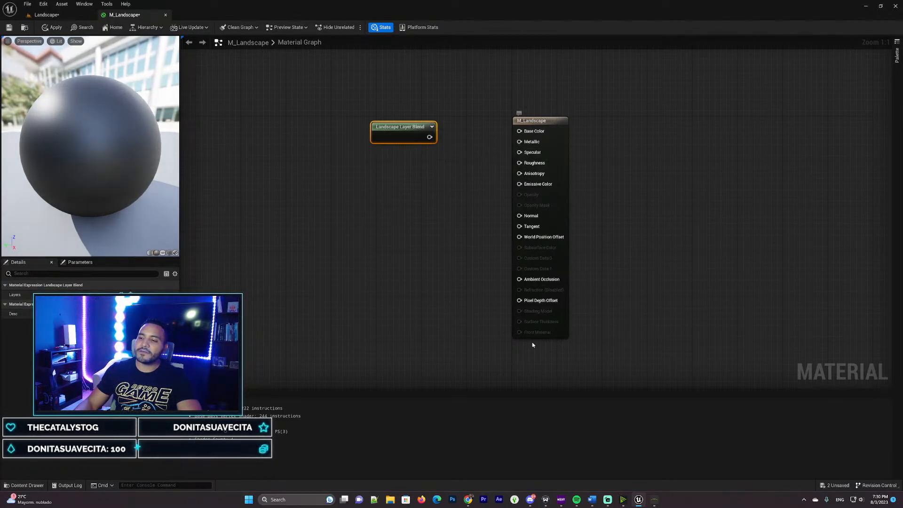
Step: Reposition the Landscape Layer Blend node so it lines up with the top of the M_Landscape node, leaving its output unconnected
{"action": "left_click", "coordinate": [545, 135]}
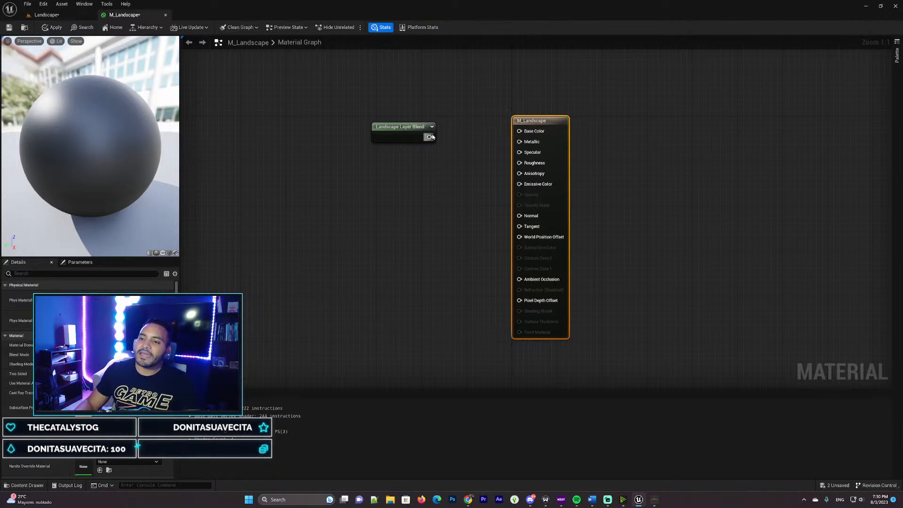
{"action": "left_click_drag", "start_coordinate": [414, 128], "coordinate": [425, 128]}
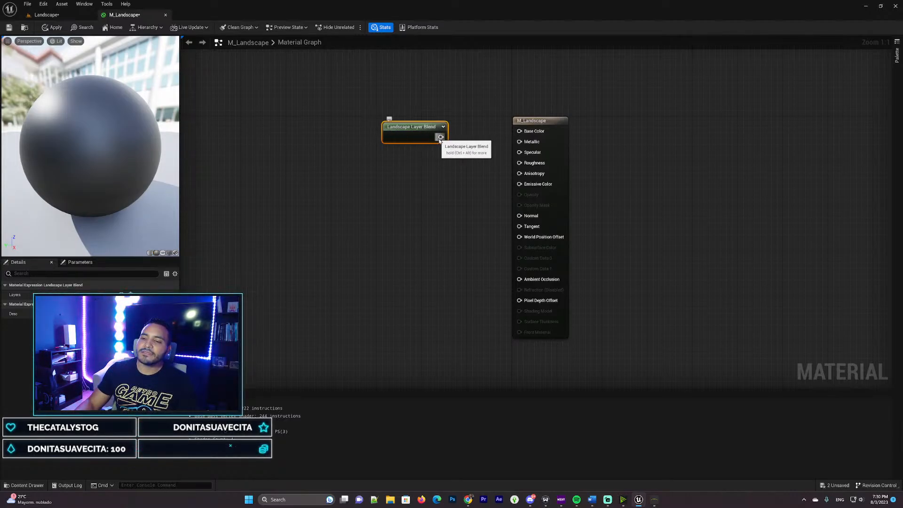
{"action": "left_click_drag", "start_coordinate": [441, 137], "coordinate": [465, 137]}
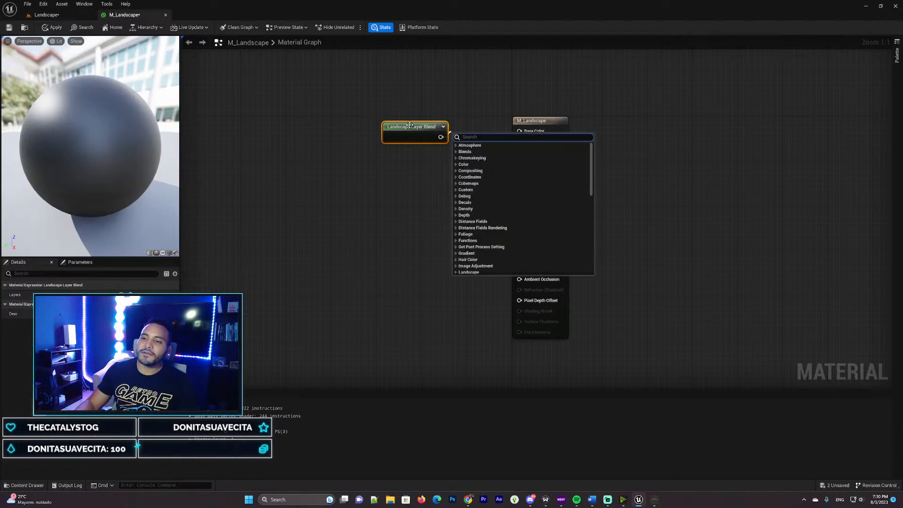
{"action": "left_click", "coordinate": [393, 115]}
{"action": "left_click", "coordinate": [417, 140]}
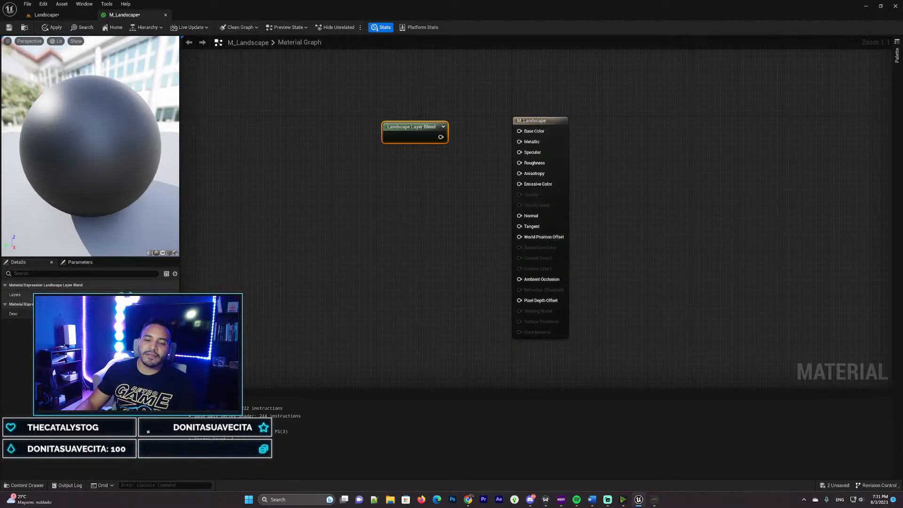
{"action": "mouse_move", "coordinate": [404, 124]}
{"action": "left_mouse_down"}
{"action": "mouse_move", "coordinate": [353, 107]}
{"action": "mouse_move", "coordinate": [390, 136]}
{"action": "mouse_move", "coordinate": [397, 125]}
{"action": "left_mouse_up"}
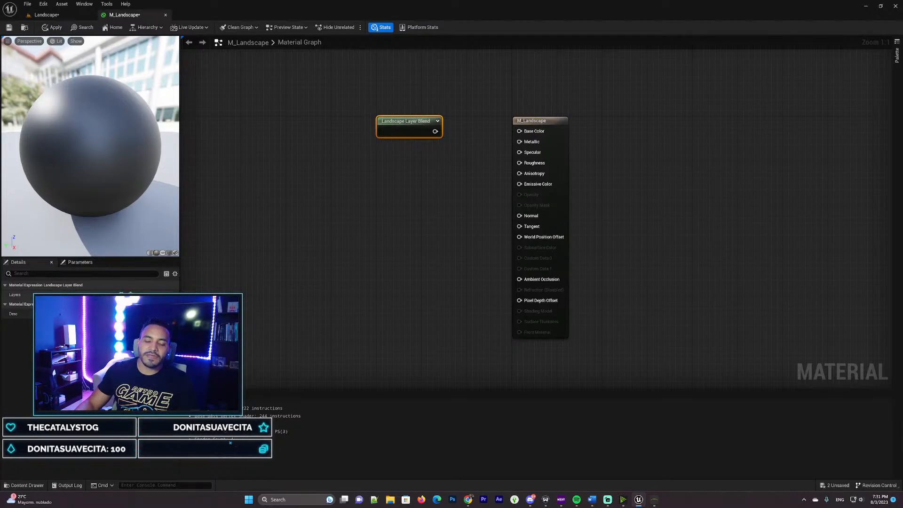
Step: Add two layers to the Landscape Layer Blend node and name them Grass and Dirt
{"action": "left_click", "coordinate": [122, 294]}
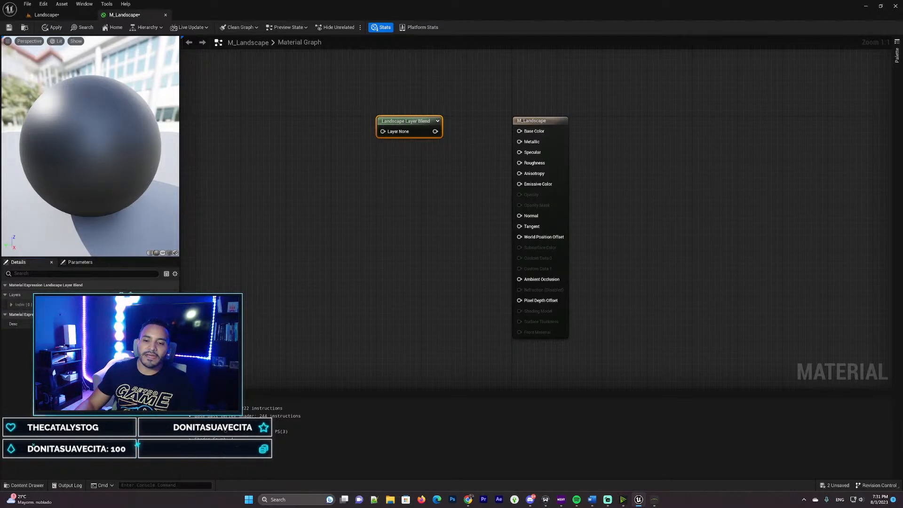
{"action": "left_click", "coordinate": [122, 294]}
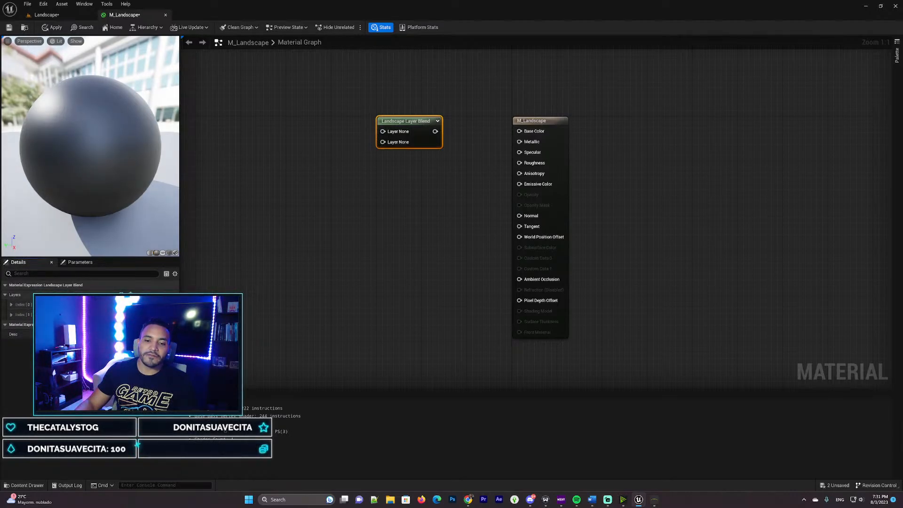
{"action": "left_click", "coordinate": [11, 305]}
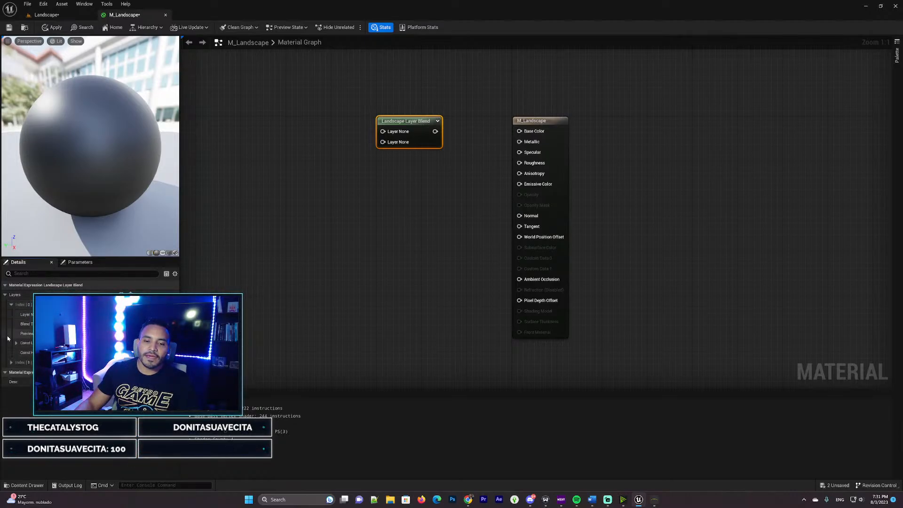
{"action": "left_click", "coordinate": [11, 362]}
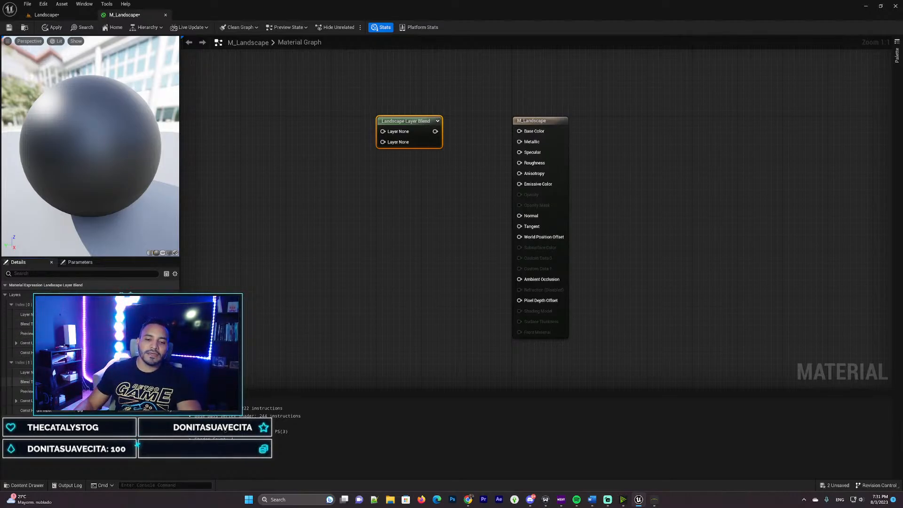
{"action": "left_click", "coordinate": [96, 372]}
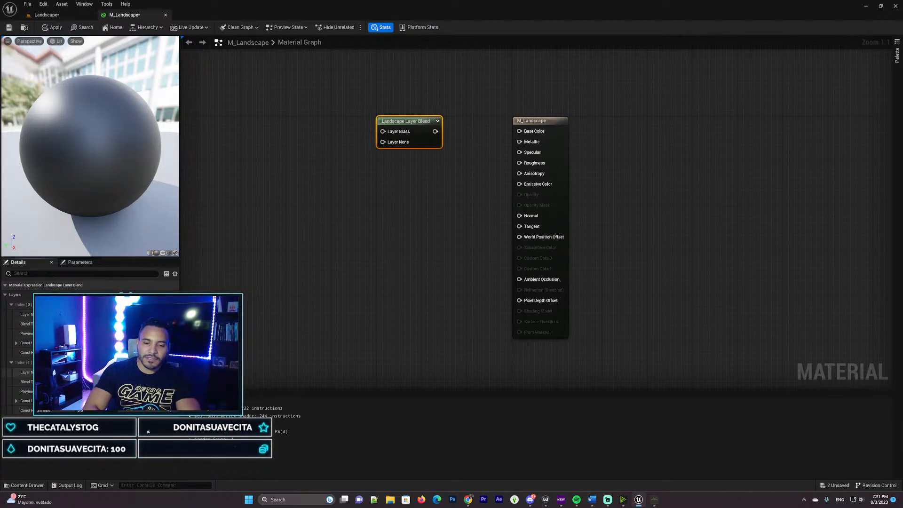
{"action": "left_click", "coordinate": [278, 331]}
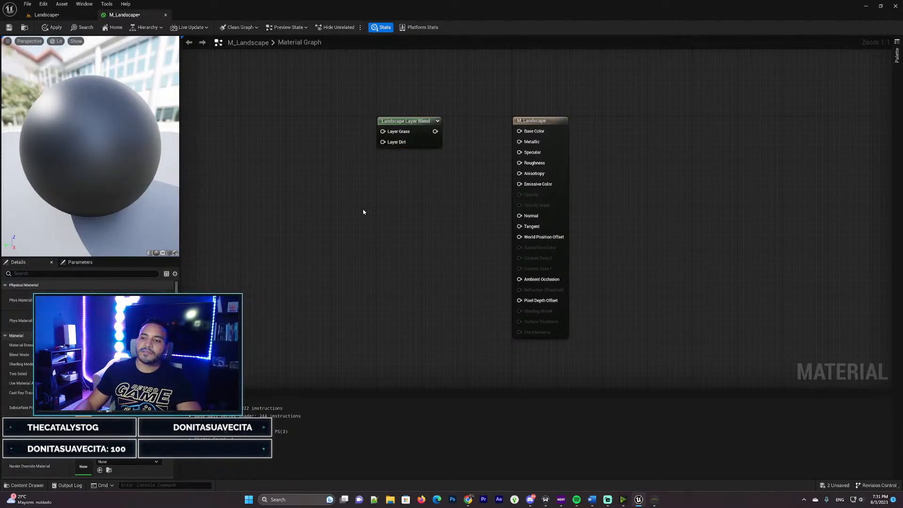
Step: Move the Landscape Layer Blend node farther from the M_Landscape node and connect its output to Base Color
{"action": "left_click_drag", "start_coordinate": [410, 121], "coordinate": [363, 121]}
{"action": "left_click", "coordinate": [282, 170]}
{"action": "right_click_drag", "start_coordinate": [283, 168], "coordinate": [317, 180]}
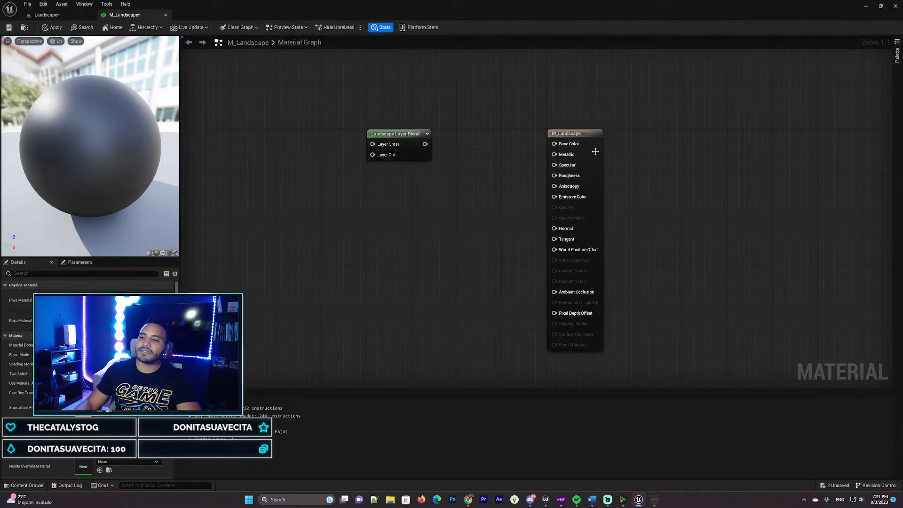
{"action": "left_click_drag", "start_coordinate": [425, 144], "coordinate": [558, 146]}
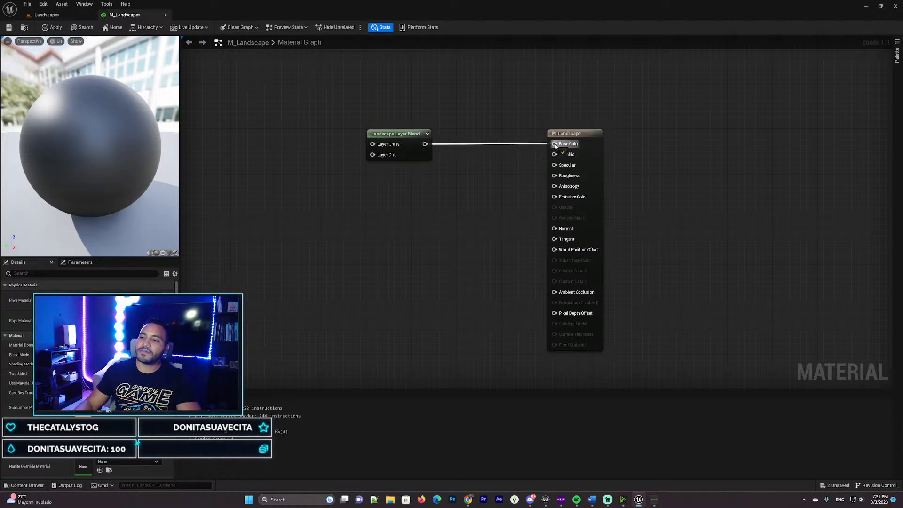
{"action": "right_click_drag", "start_coordinate": [435, 165], "coordinate": [432, 219]}
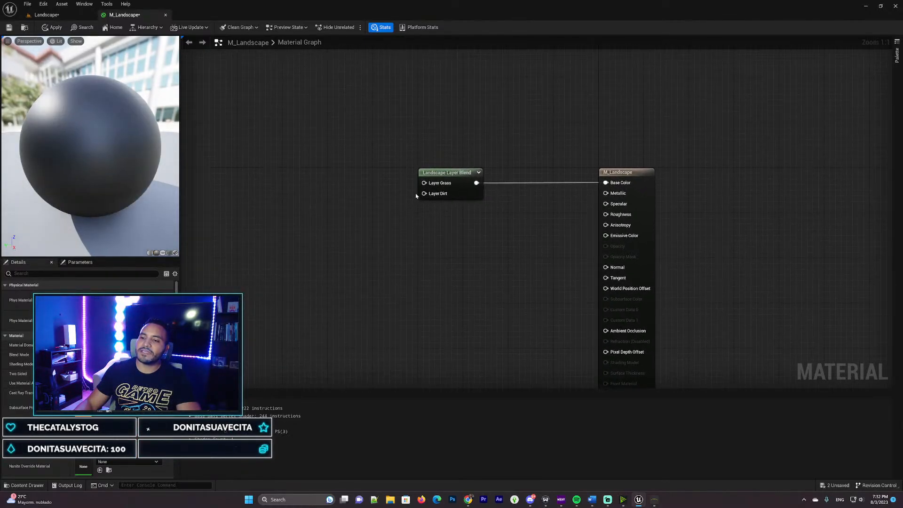
{"action": "left_click", "coordinate": [440, 170]}
{"action": "right_click_drag", "start_coordinate": [275, 180], "coordinate": [352, 180]}
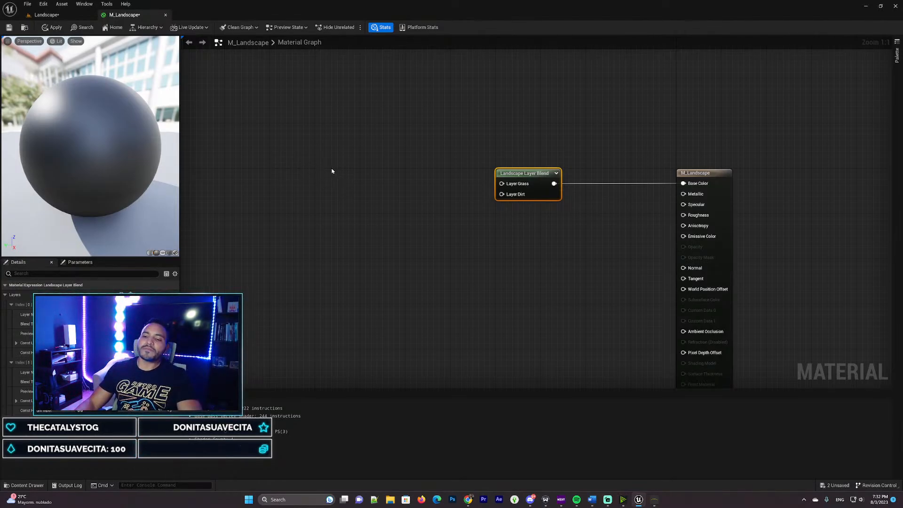
Step: Add a Constant3Vector node before the Landscape Layer Blend node and set its color to green, about 0.048, 0.366, 0.054
{"action": "left_click", "coordinate": [347, 178]}
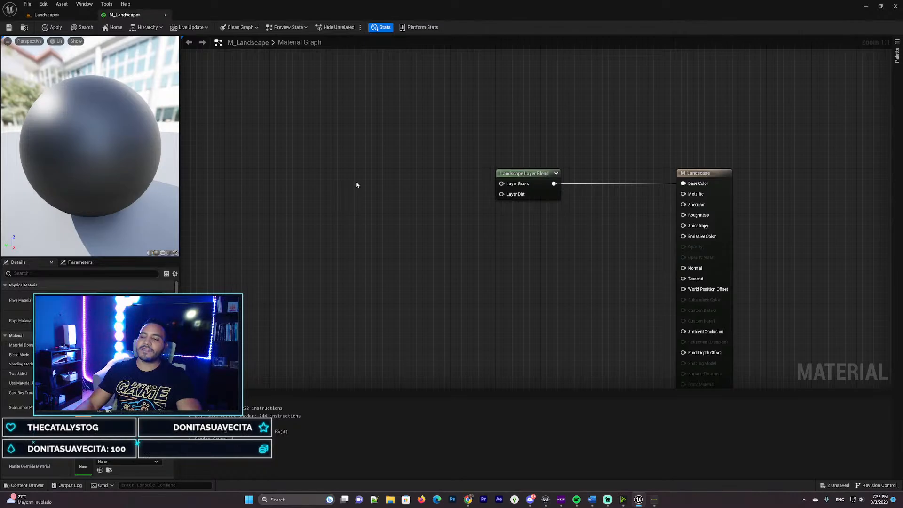
{"action": "key", "text": "3"}
{"action": "left_click", "coordinate": [326, 208]}
{"action": "left_click_drag", "start_coordinate": [355, 208], "coordinate": [350, 175]}
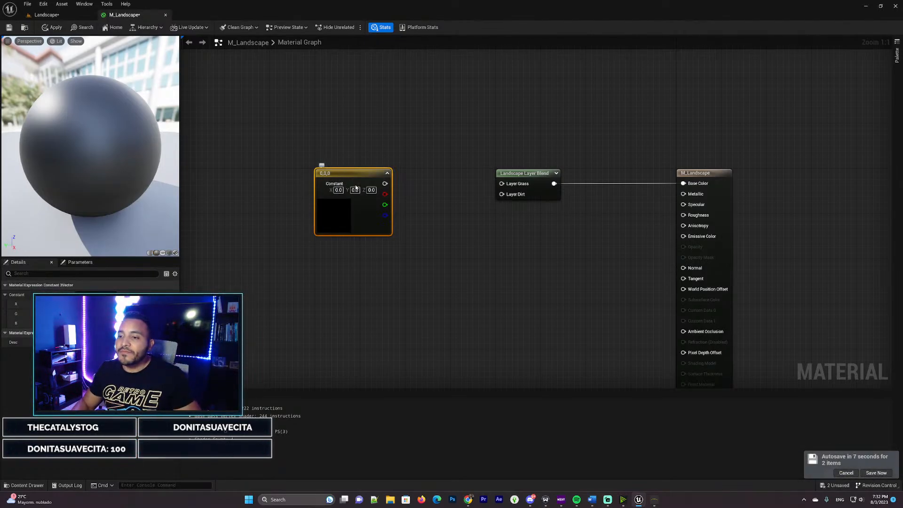
{"action": "double_click", "coordinate": [338, 208]}
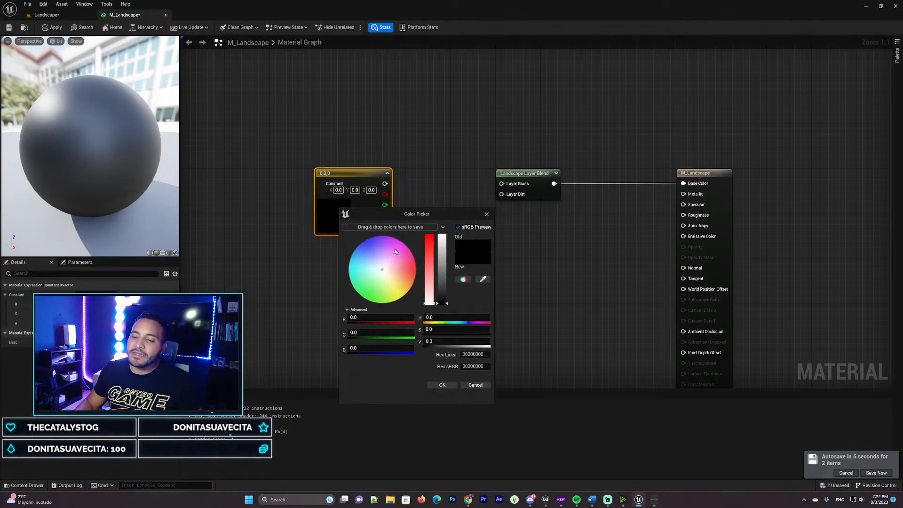
{"action": "left_click_drag", "start_coordinate": [372, 292], "coordinate": [369, 292]}
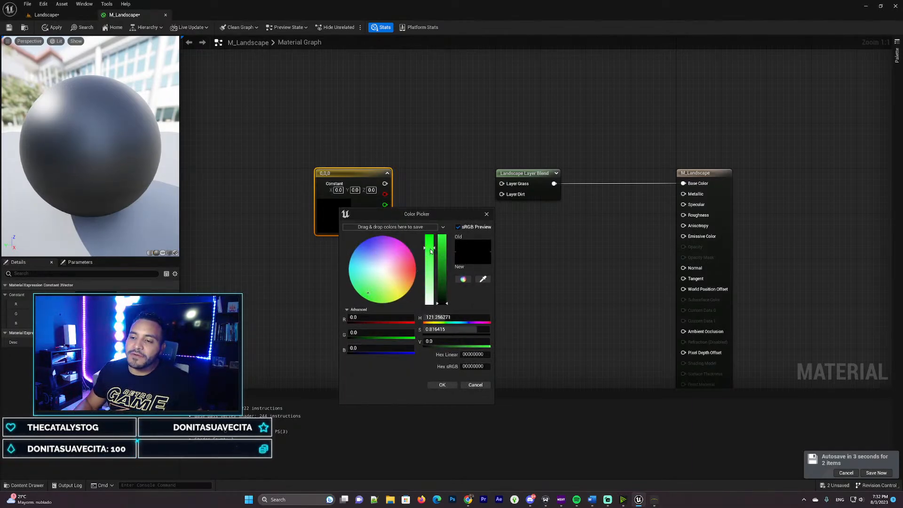
{"action": "left_click_drag", "start_coordinate": [442, 304], "coordinate": [444, 281]}
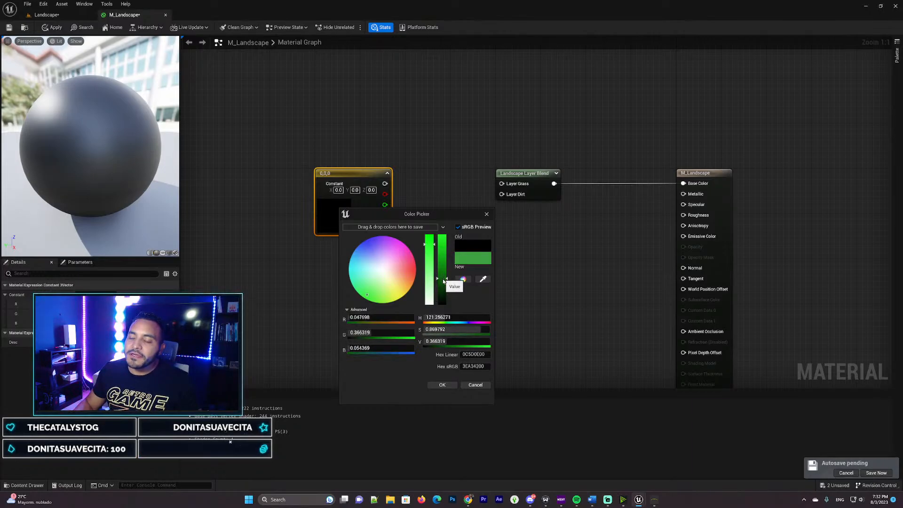
{"action": "left_click", "coordinate": [443, 385]}
Step: Connect the green constant to the Layer Grass input, and apply and save the M_Landscape material
{"action": "left_click_drag", "start_coordinate": [424, 184], "coordinate": [502, 184]}
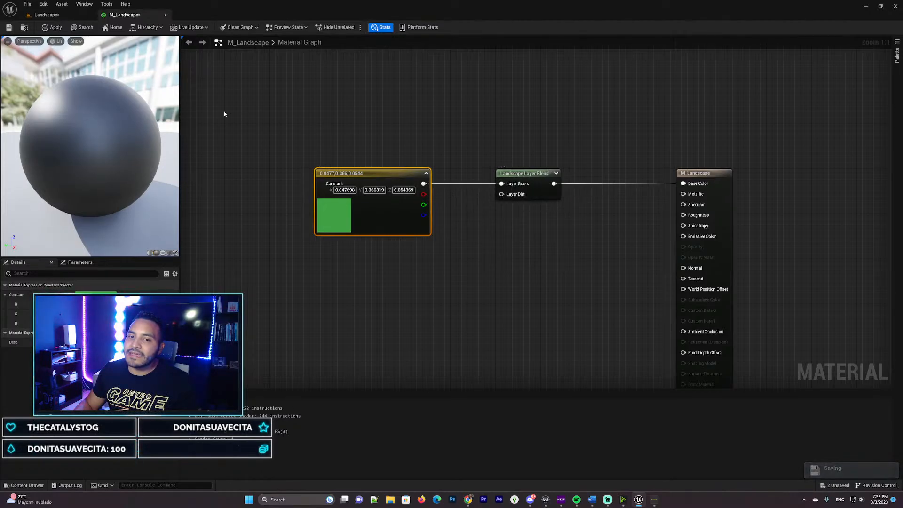
{"action": "left_click", "coordinate": [55, 28]}
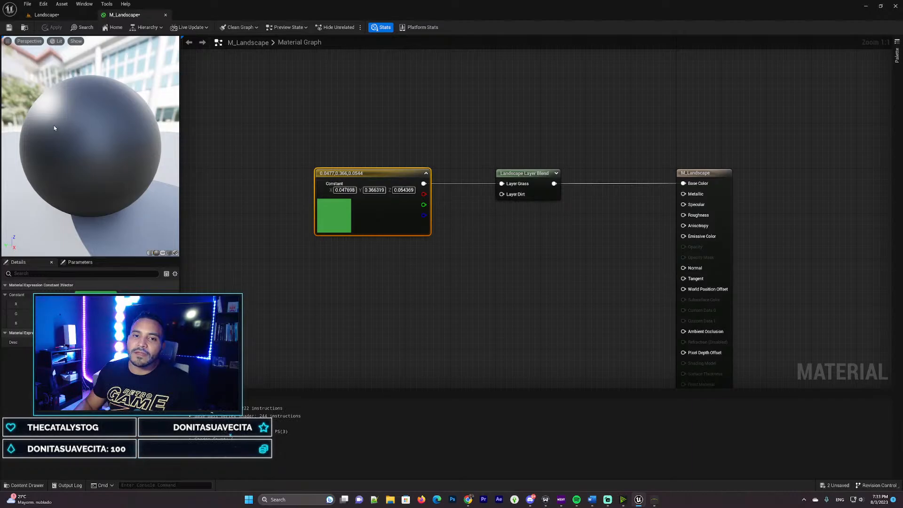
{"action": "left_click", "coordinate": [9, 27]}
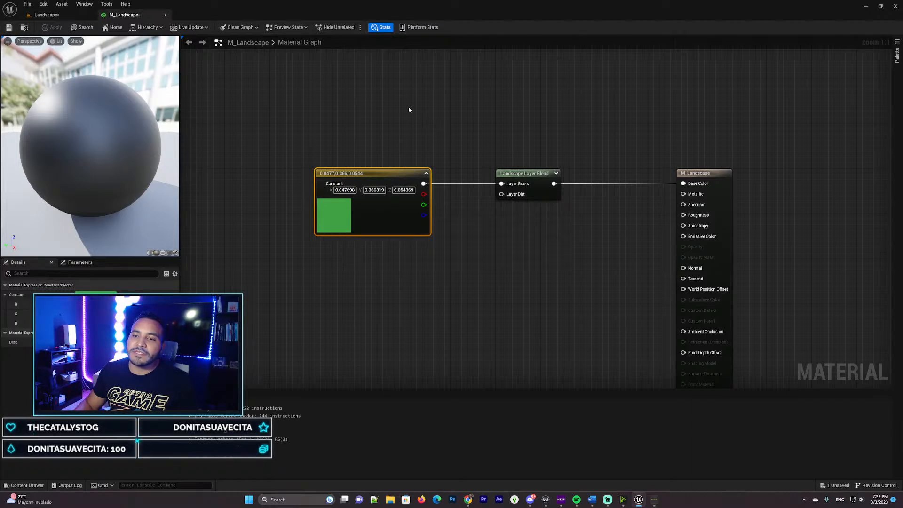
Step: Assign M_Landscape as the Landscape Material of the Landscape actor in the Landscape level
{"action": "left_click", "coordinate": [59, 14]}
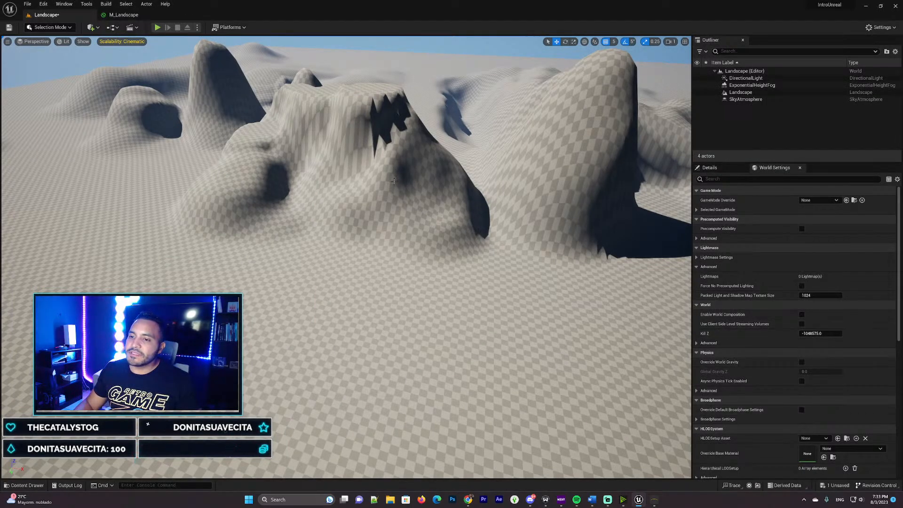
{"action": "left_click", "coordinate": [545, 172]}
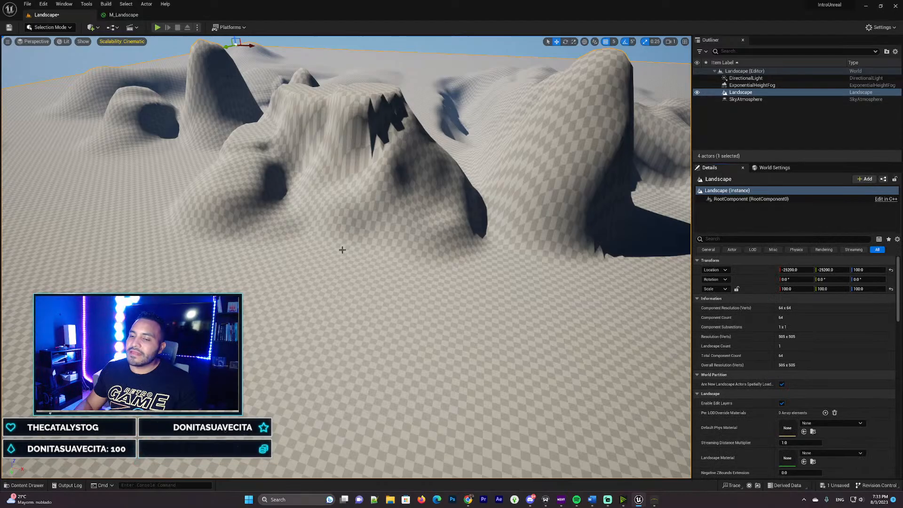
{"action": "key", "text": "s"}
{"action": "right_click_drag", "start_coordinate": [342, 249], "coordinate": [326, 240]}
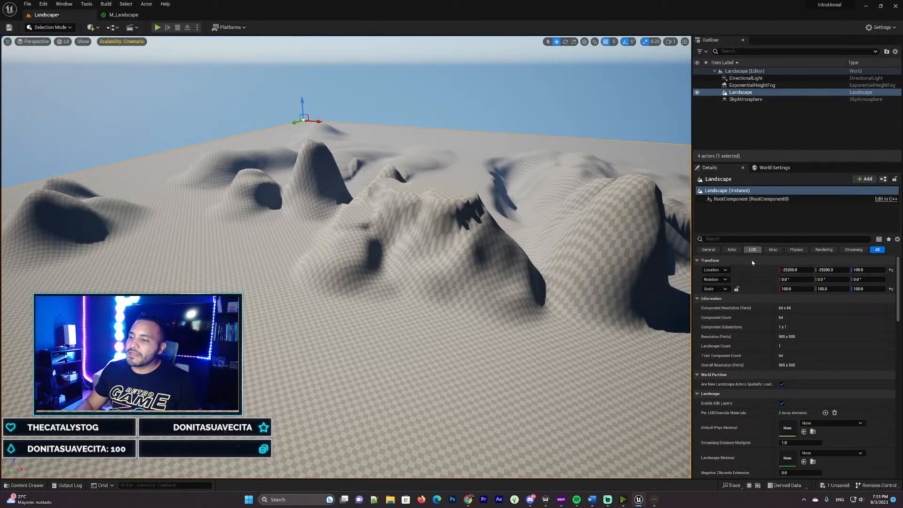
{"action": "scroll", "coordinate": [747, 326], "scroll_direction": "down", "scroll_amount": 3}
{"action": "scroll", "coordinate": [746, 323], "scroll_direction": "down", "scroll_amount": 1}
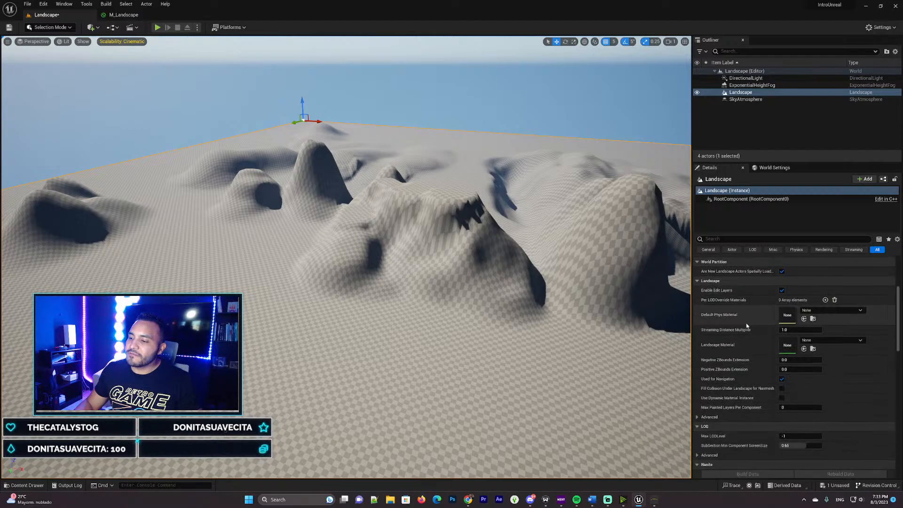
{"action": "scroll", "coordinate": [746, 323], "scroll_direction": "down", "scroll_amount": 2}
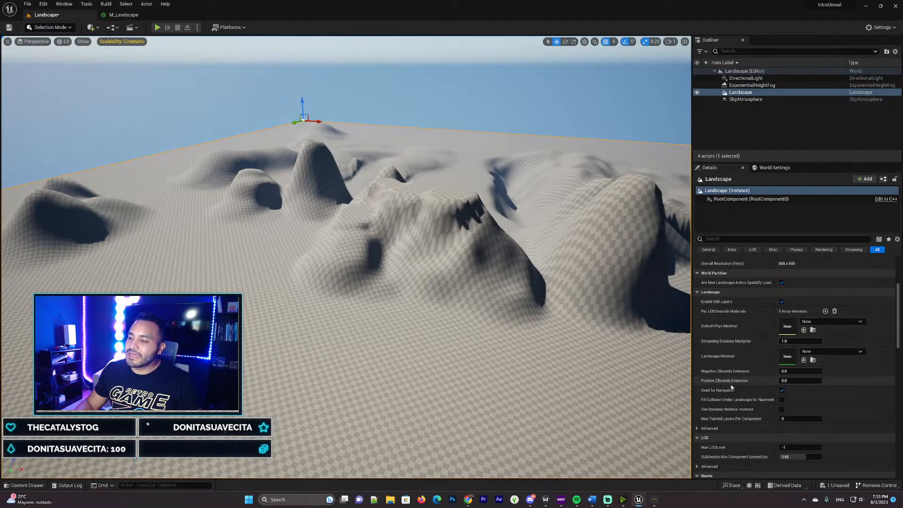
{"action": "scroll", "coordinate": [753, 320], "scroll_direction": "down", "scroll_amount": 1}
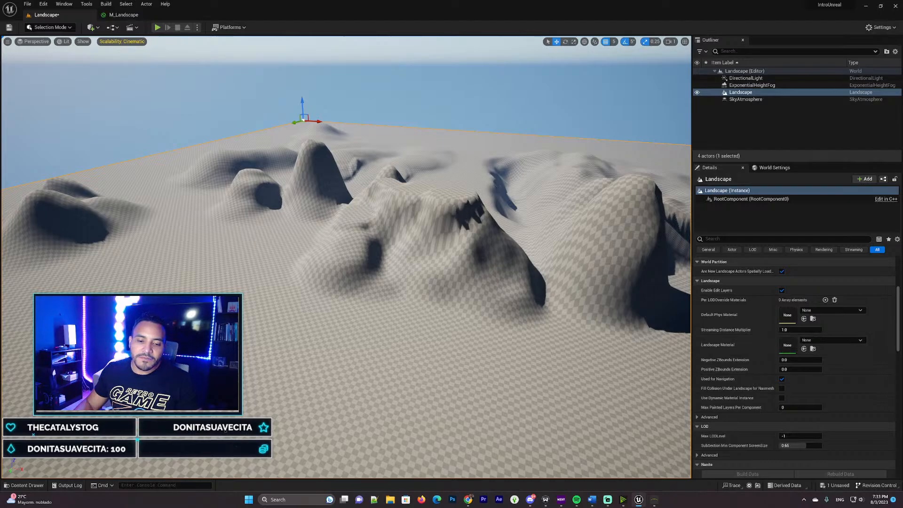
{"action": "key", "text": "ctrl+space"}
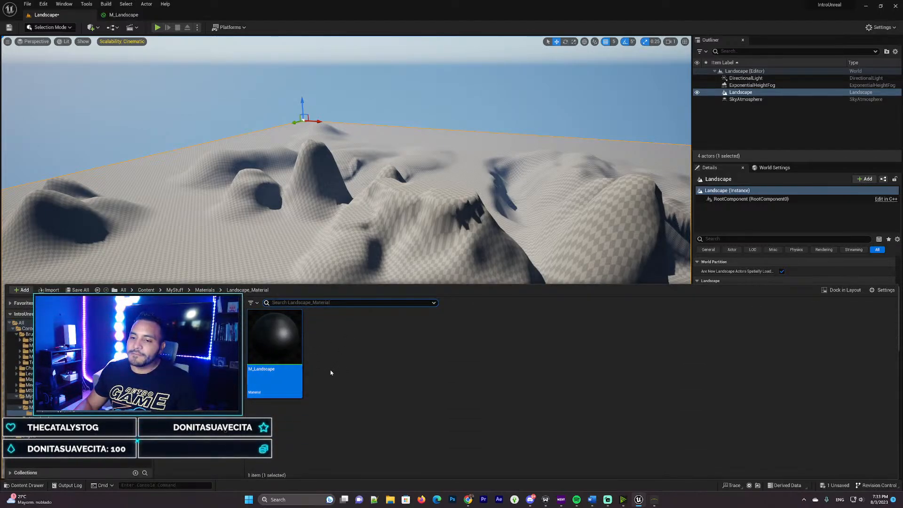
{"action": "left_click", "coordinate": [368, 285]}
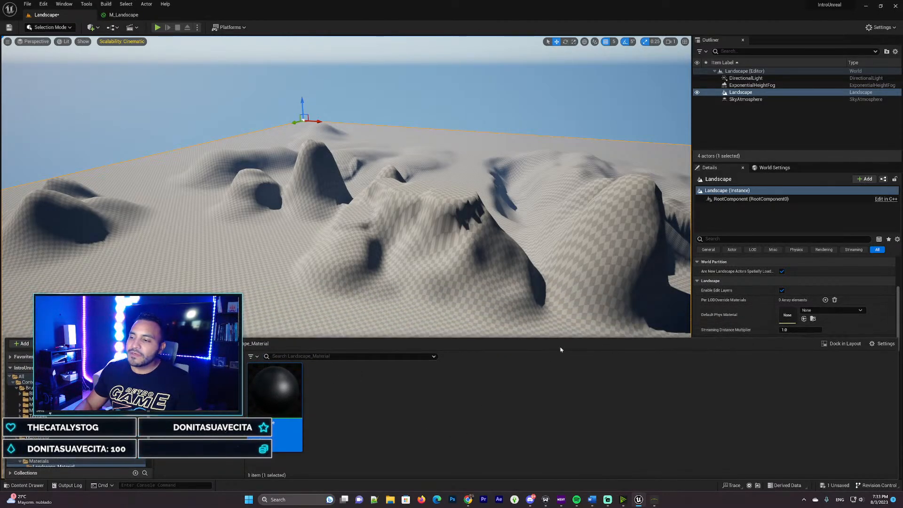
{"action": "scroll", "coordinate": [748, 314], "scroll_direction": "down", "scroll_amount": 1}
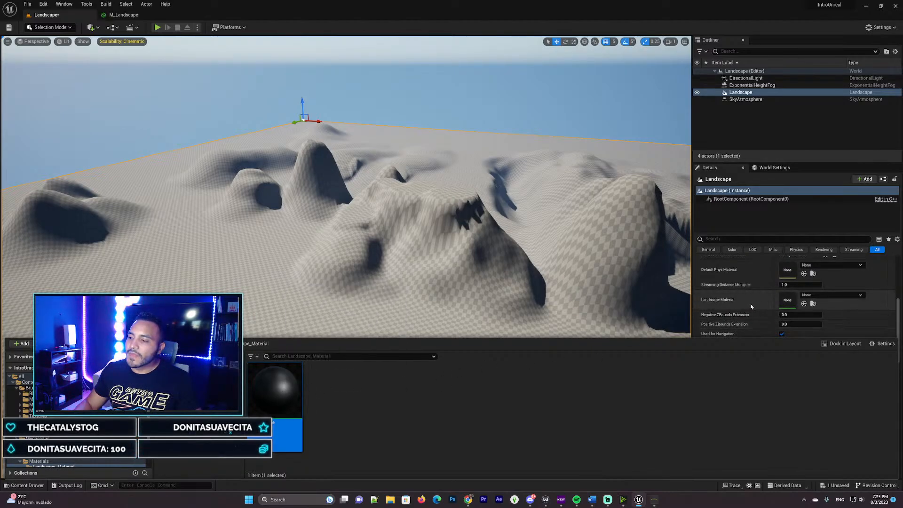
{"action": "left_click", "coordinate": [367, 408]}
{"action": "left_click", "coordinate": [272, 395]}
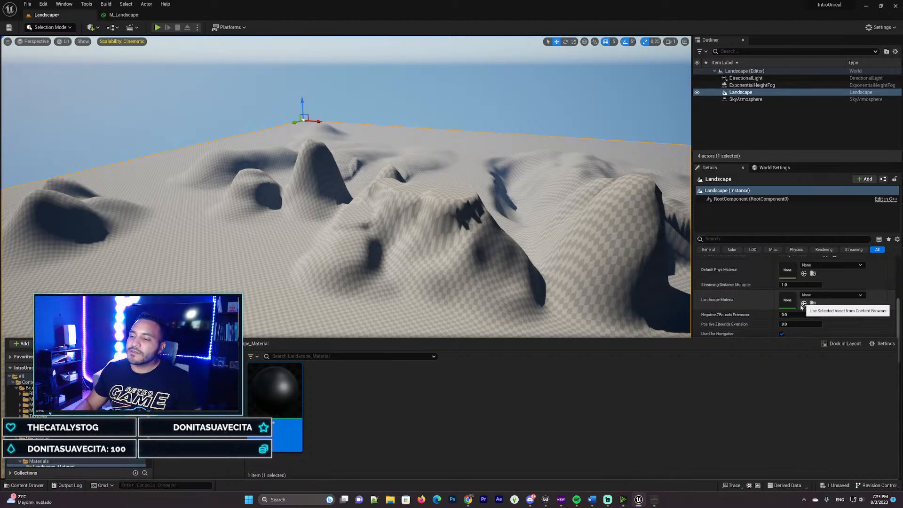
{"action": "left_click", "coordinate": [640, 260]}
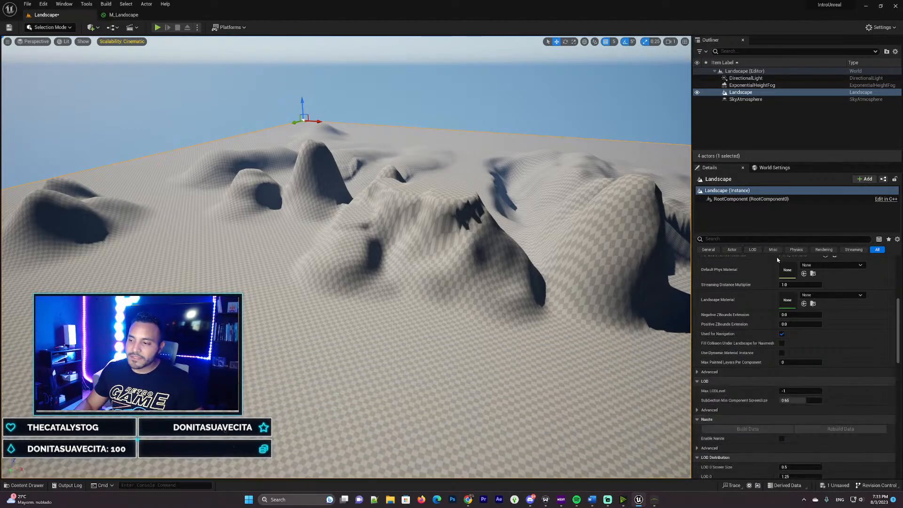
{"action": "left_click", "coordinate": [804, 304]}
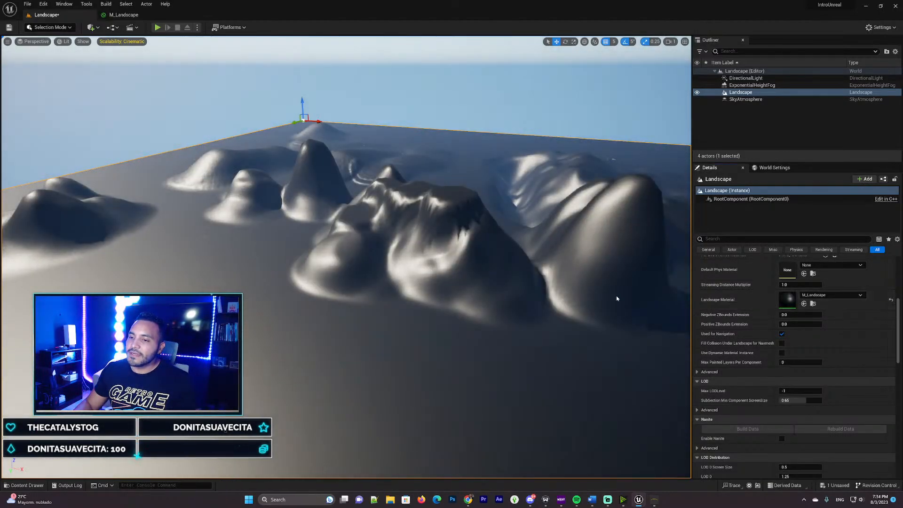
{"action": "right_click_drag", "start_coordinate": [617, 298], "coordinate": [621, 320]}
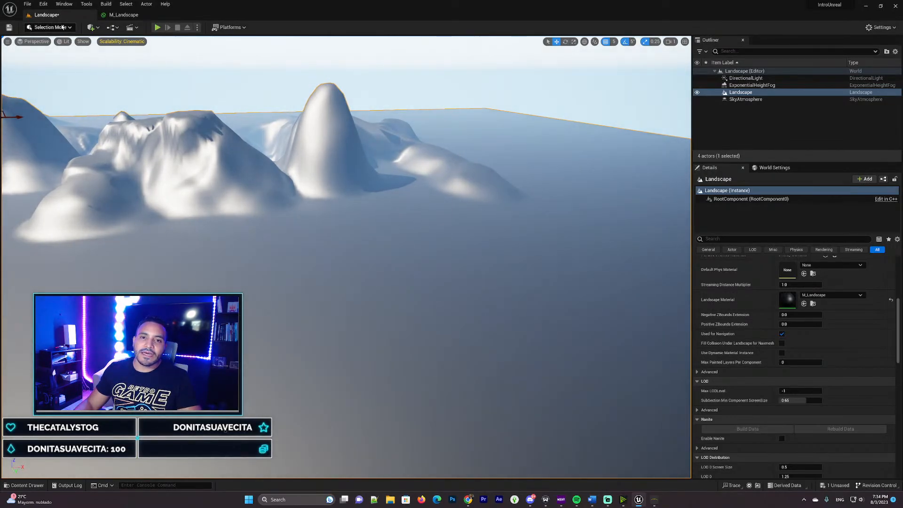
Step: Switch to Landscape Mode and try to paint the Grass layer on the flat ground in front of the mountains
{"action": "left_click", "coordinate": [63, 26]}
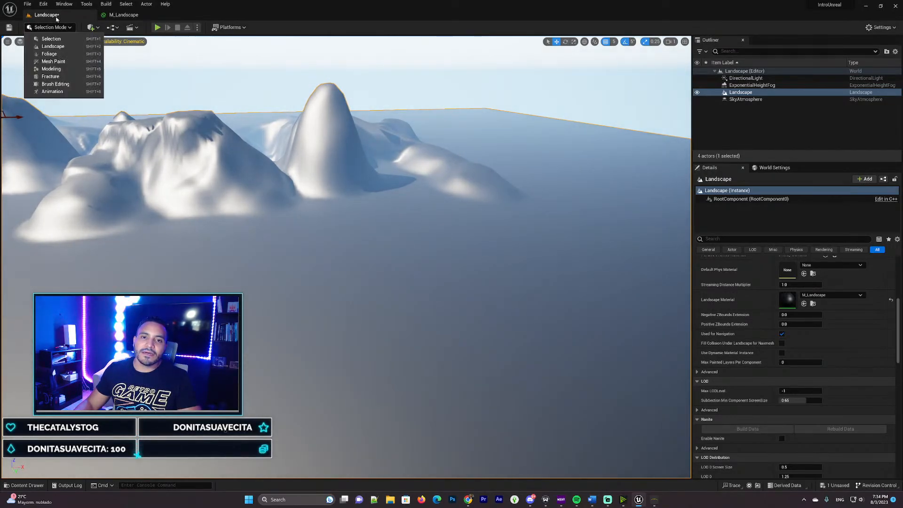
{"action": "left_click", "coordinate": [76, 49]}
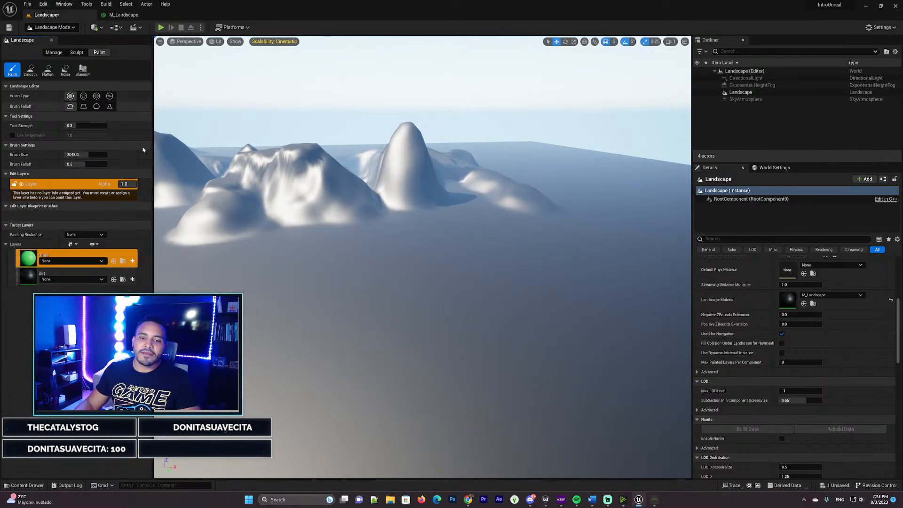
{"action": "left_click", "coordinate": [134, 266]}
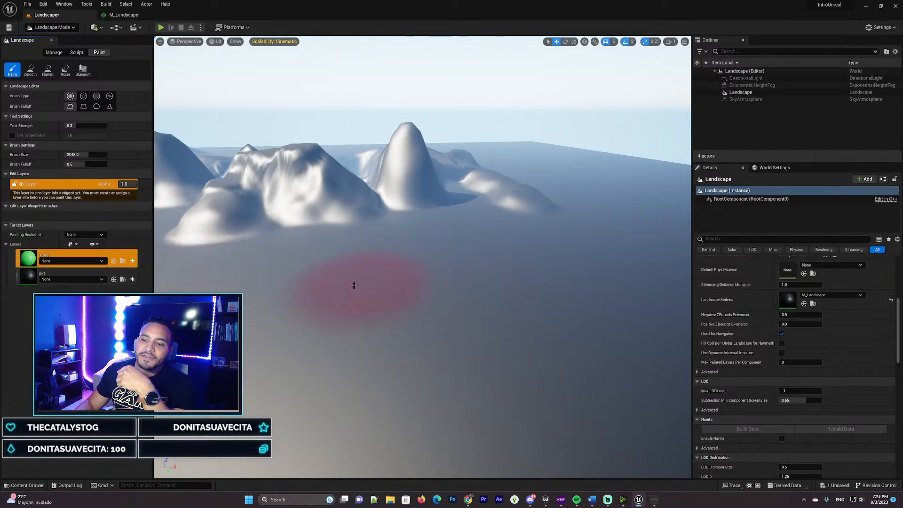
{"action": "left_click", "coordinate": [447, 275]}
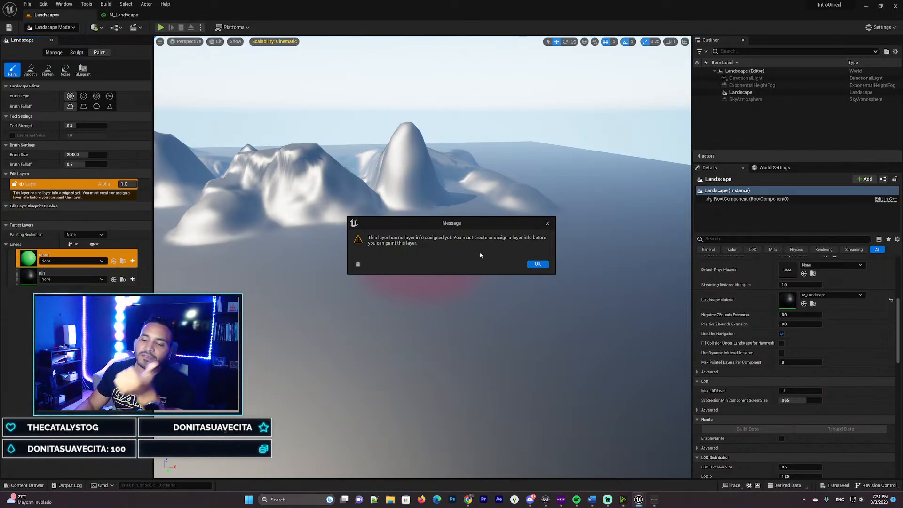
{"action": "left_click", "coordinate": [537, 263]}
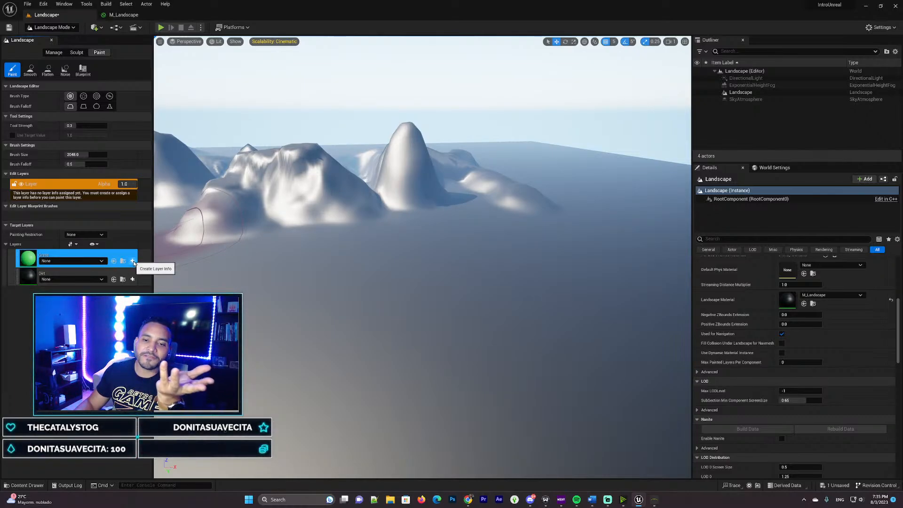
Step: In M_Landscape, raise the green constant node and place a copy of it directly below
{"action": "left_click", "coordinate": [123, 15]}
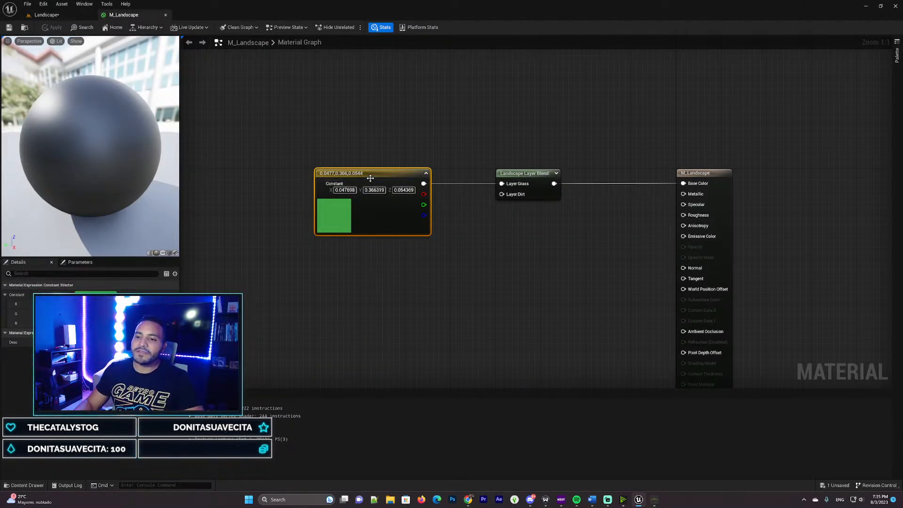
{"action": "left_click_drag", "start_coordinate": [368, 173], "coordinate": [361, 128]}
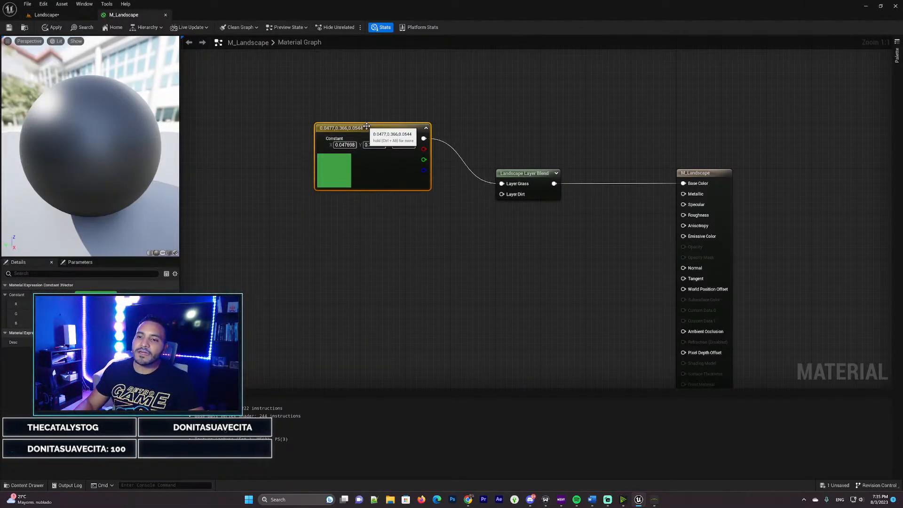
{"action": "key", "text": "ctrl+c"}
{"action": "key", "text": "ctrl+v"}
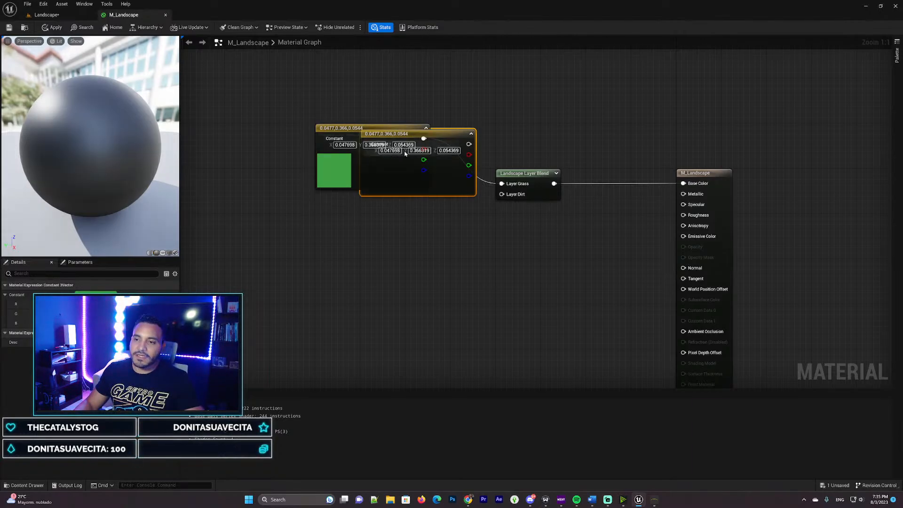
{"action": "left_click_drag", "start_coordinate": [447, 134], "coordinate": [402, 220]}
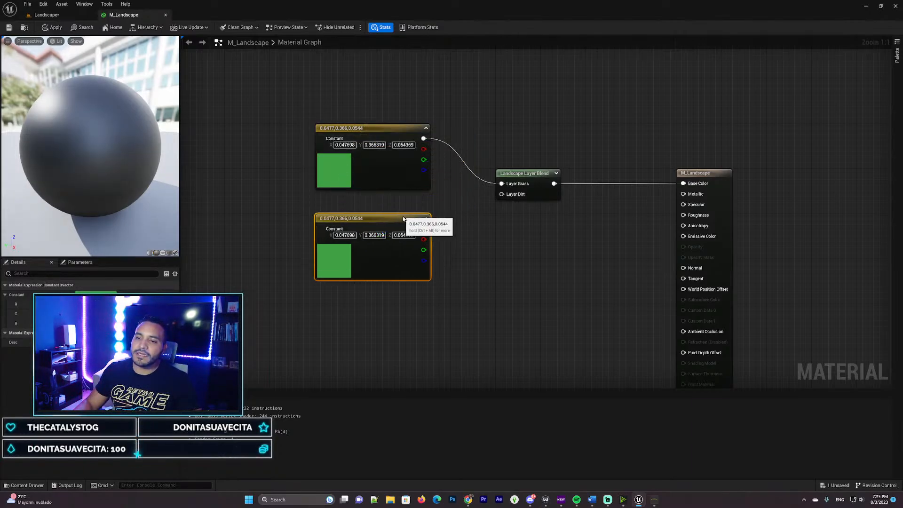
Step: Set the duplicated constant's color to a sandy brown, about 0.349, 0.283, 0.159
{"action": "double_click", "coordinate": [335, 260]}
{"action": "left_click", "coordinate": [393, 335]}
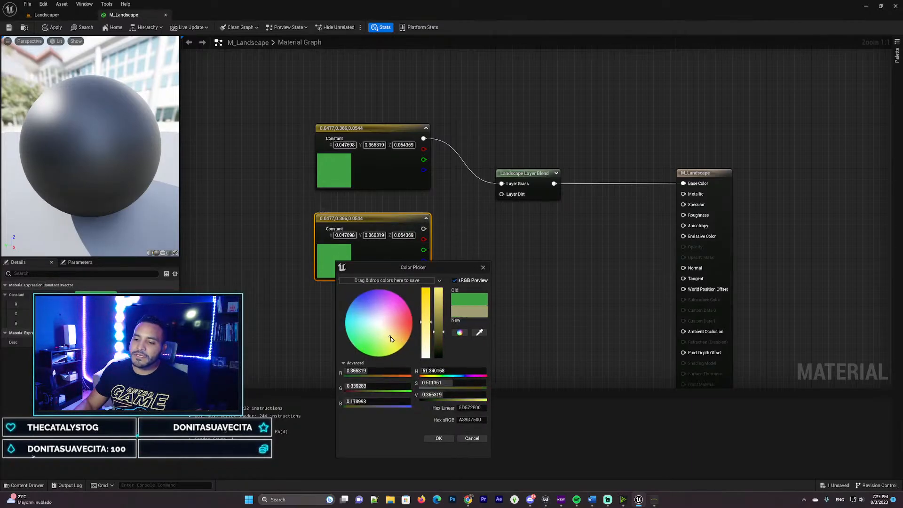
{"action": "left_click_drag", "start_coordinate": [443, 333], "coordinate": [443, 334]}
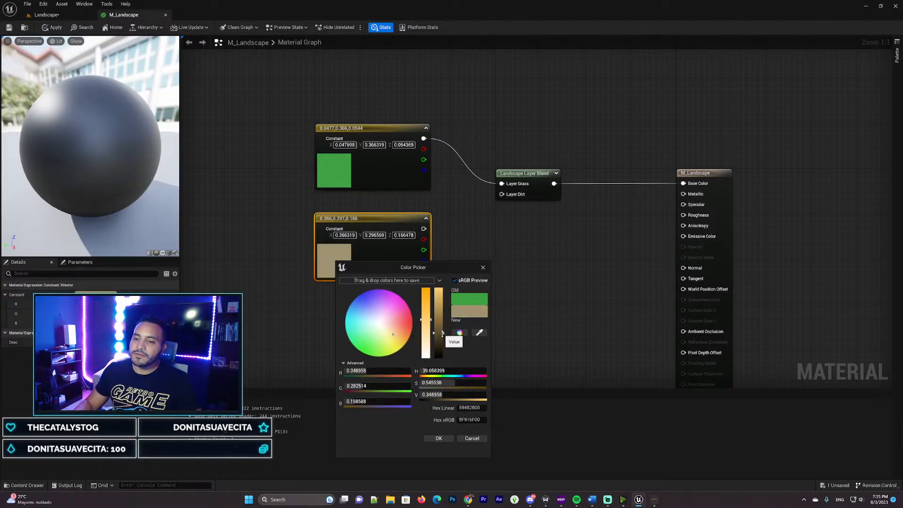
{"action": "left_click", "coordinate": [439, 438]}
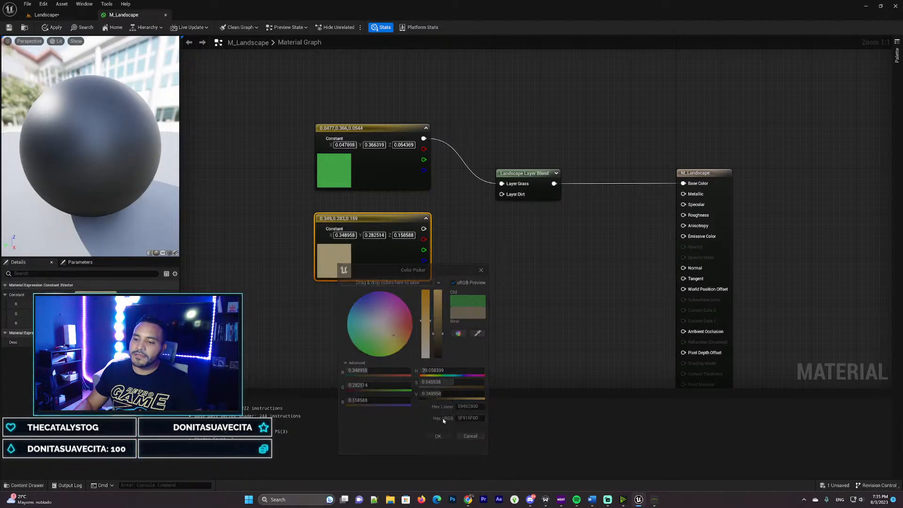
Step: Connect the brown constant to the Layer Dirt input, save the M_Landscape material, and return to the Landscape level
{"action": "left_click_drag", "start_coordinate": [424, 228], "coordinate": [502, 195]}
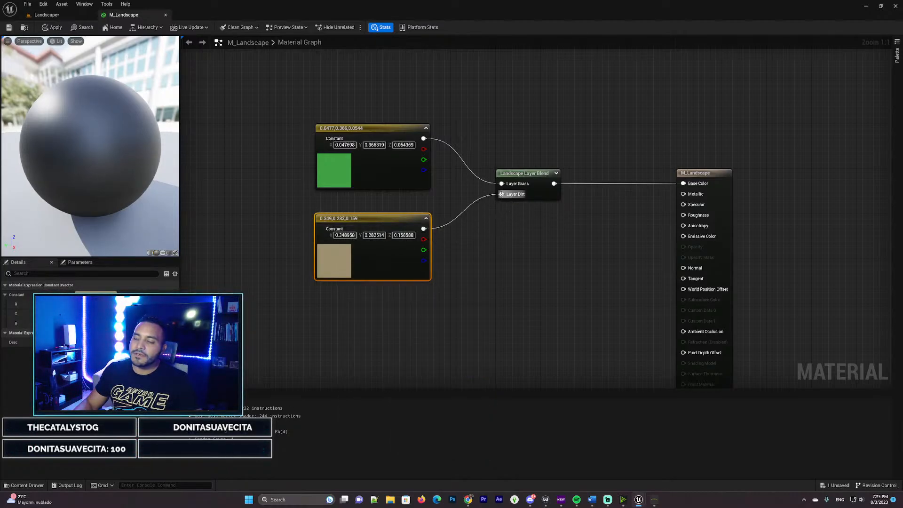
{"action": "left_click", "coordinate": [49, 15]}
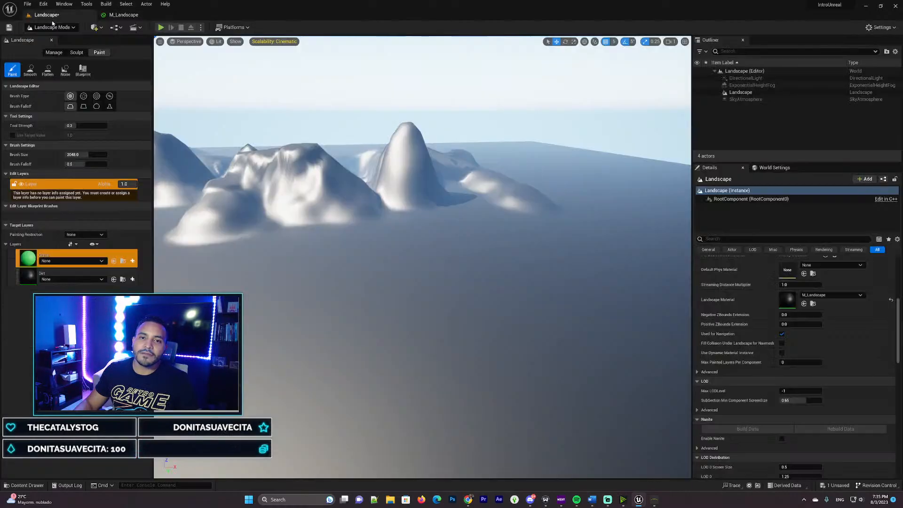
{"action": "left_click", "coordinate": [123, 14]}
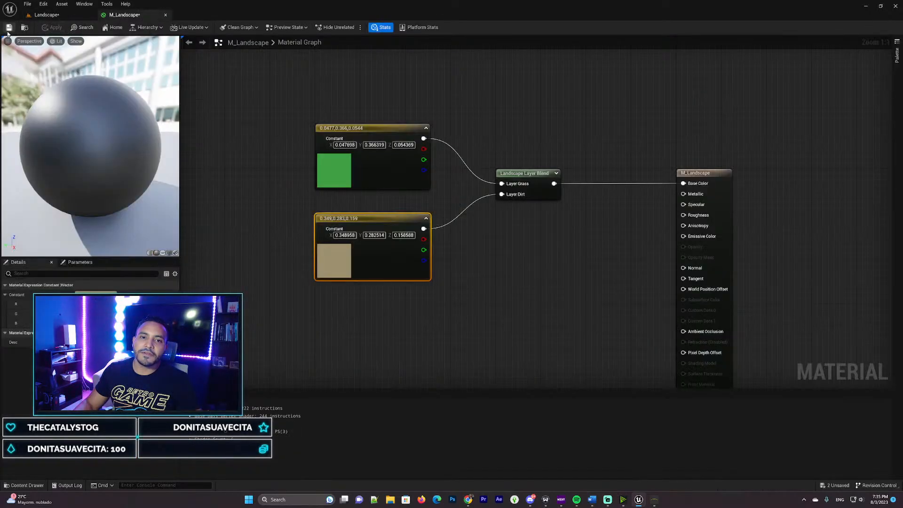
{"action": "left_click", "coordinate": [71, 15]}
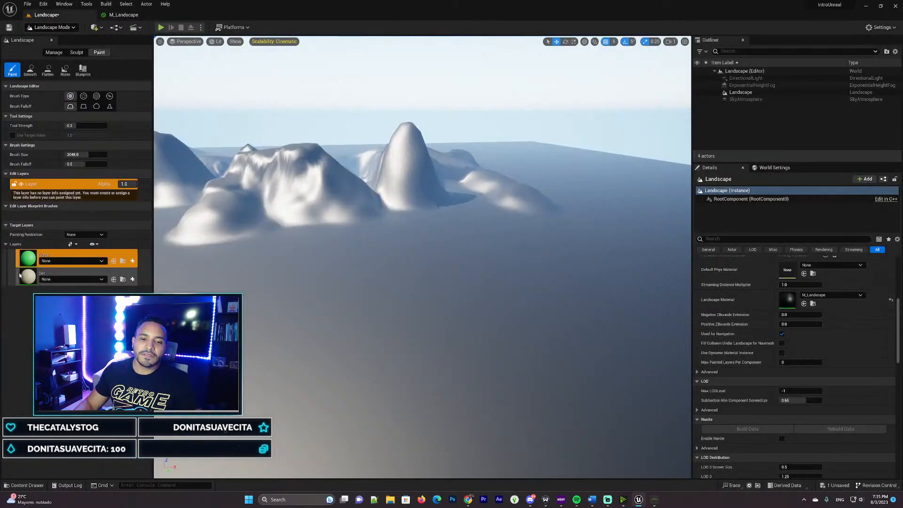
Step: Create a weight-blended (normal) layer info for the Grass layer, saved as Grass_LayerInfo in the Landscape_sharedassets folder
{"action": "left_click", "coordinate": [133, 261]}
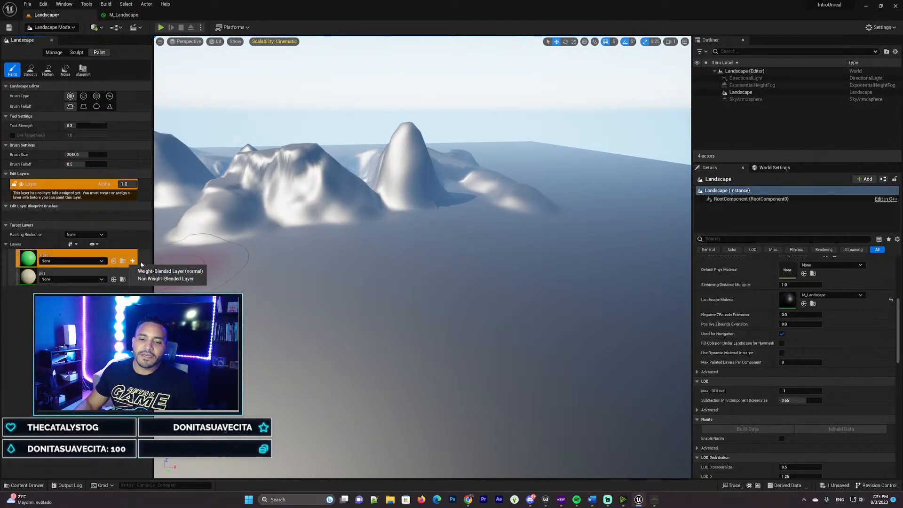
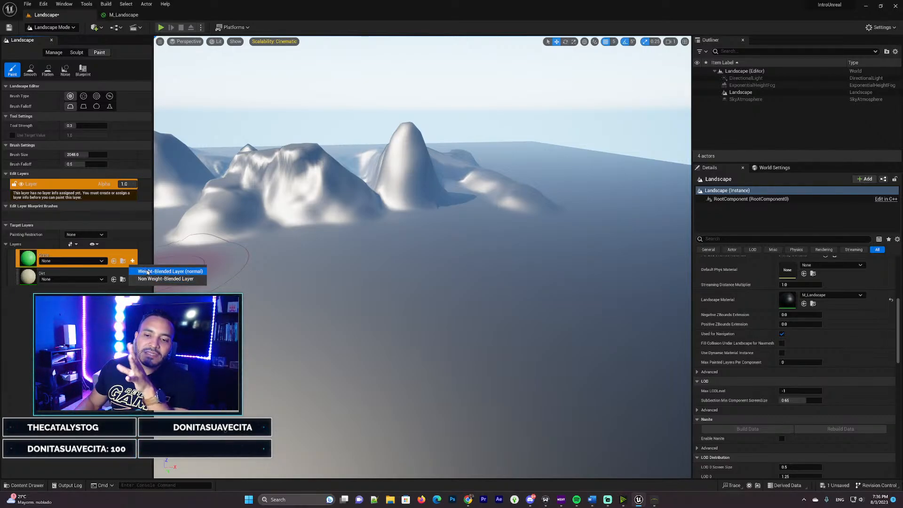
{"action": "left_click", "coordinate": [147, 271]}
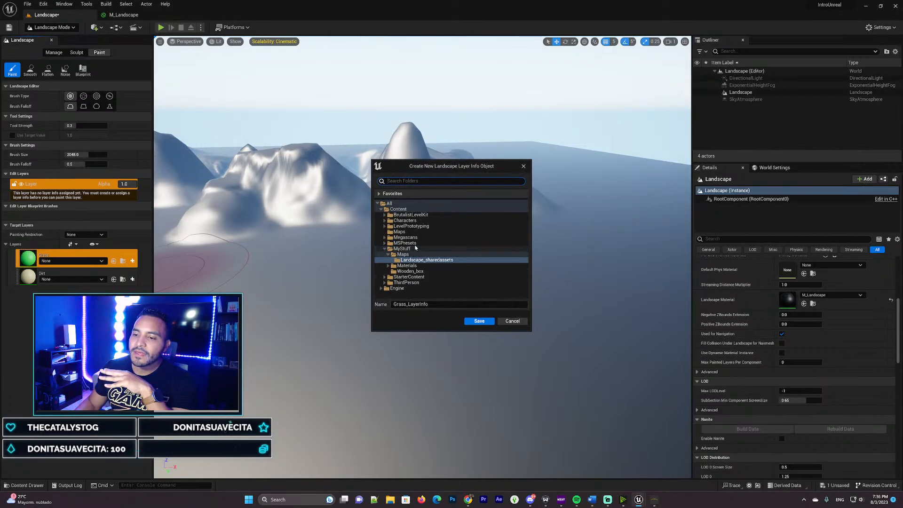
{"action": "left_click_drag", "start_coordinate": [411, 165], "coordinate": [222, 167]}
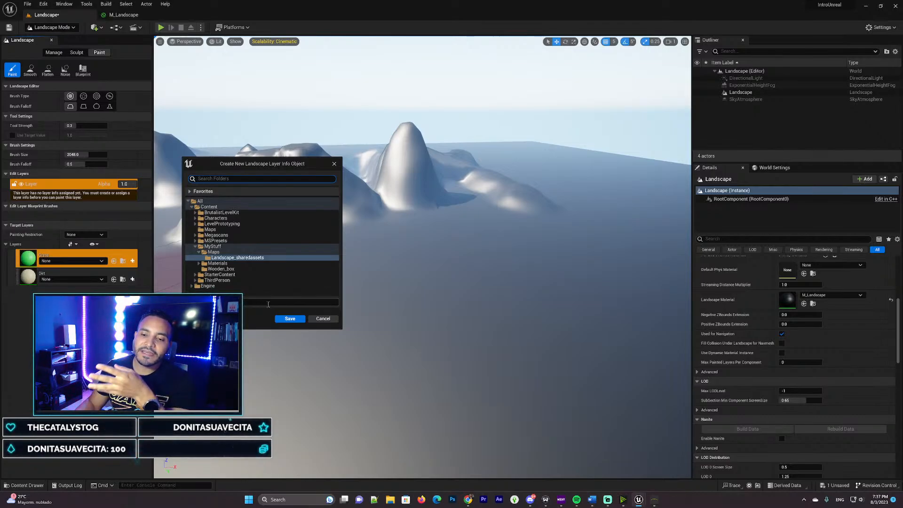
{"action": "left_click", "coordinate": [290, 319]}
{"action": "left_click", "coordinate": [290, 319]}
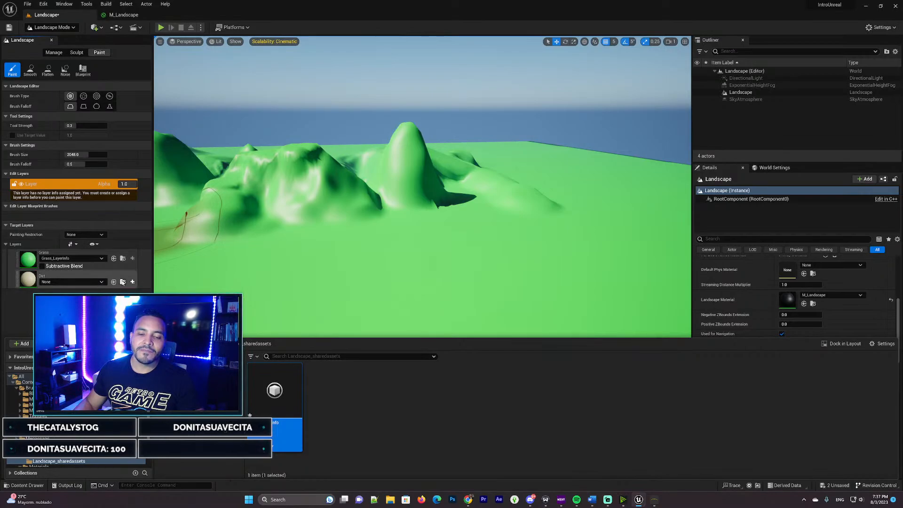
Step: Create a weight-blended (normal) layer info for the Dirt layer, saved as Dirt_LayerInfo, and check the layer info assets in Landscape_sharedassets
{"action": "left_click", "coordinate": [132, 282]}
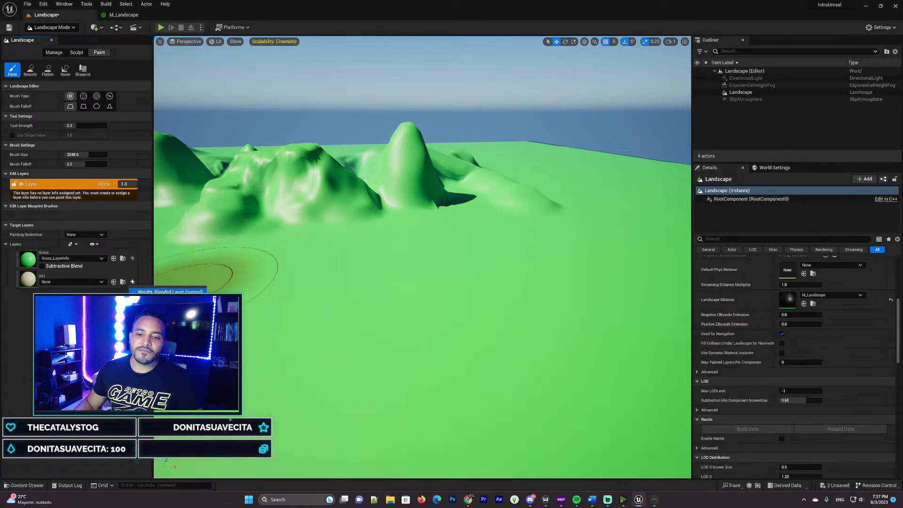
{"action": "left_click", "coordinate": [170, 292]}
{"action": "left_click", "coordinate": [478, 318]}
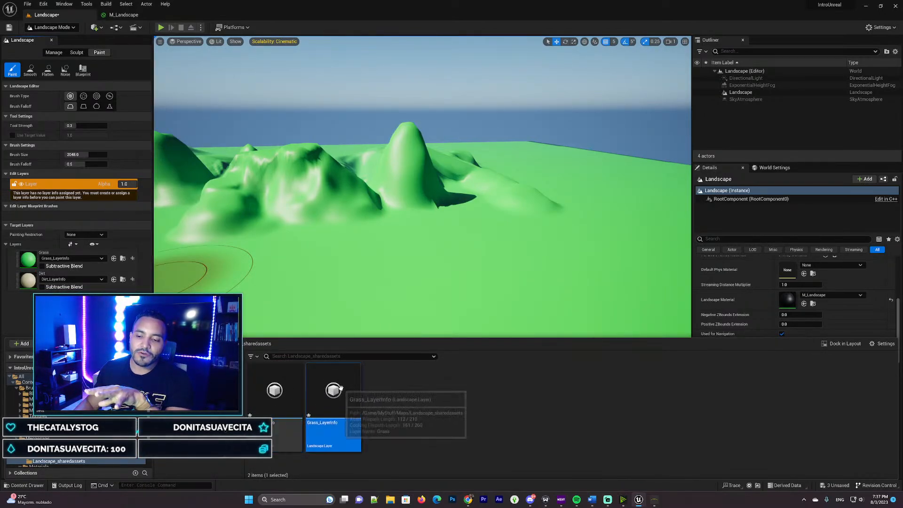
{"action": "left_click", "coordinate": [333, 390]}
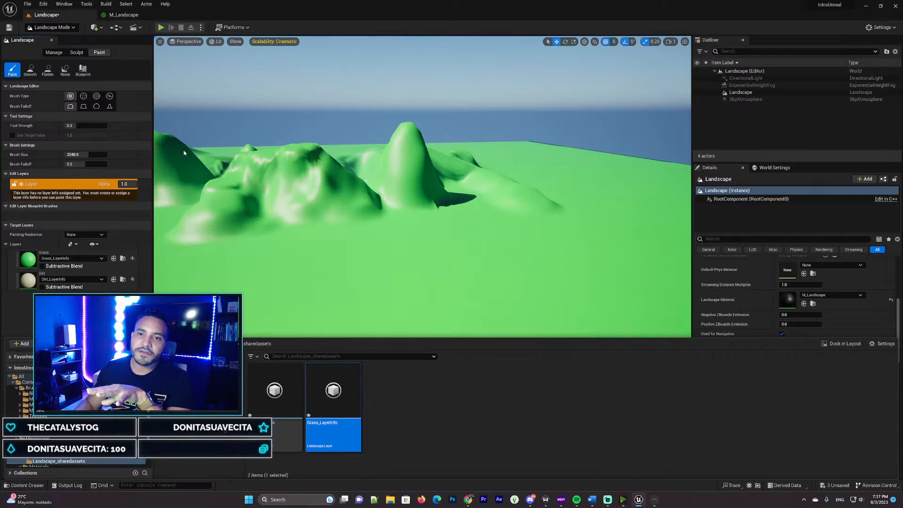
{"action": "left_click", "coordinate": [31, 485]}
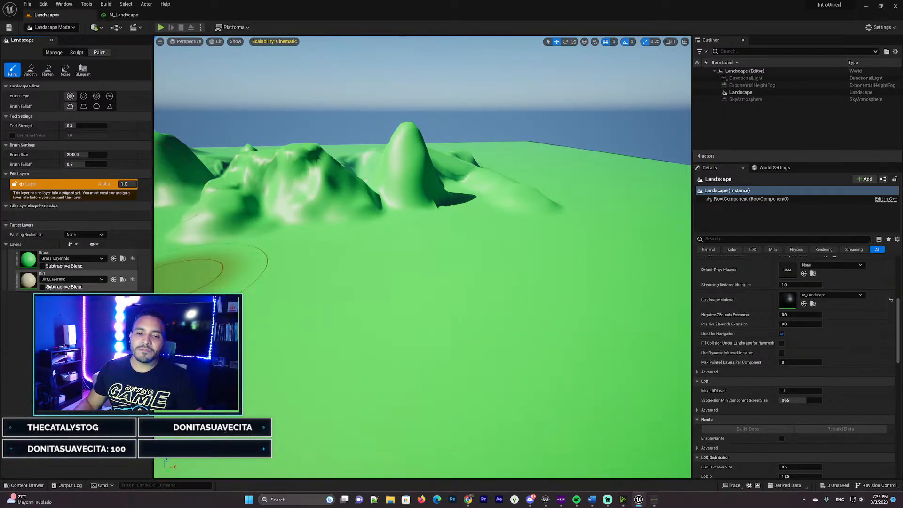
Step: Select the Dirt layer, set the brush size to about 1502, and paint a wide dirt patch on the flat ground before the mountains
{"action": "left_click", "coordinate": [98, 275]}
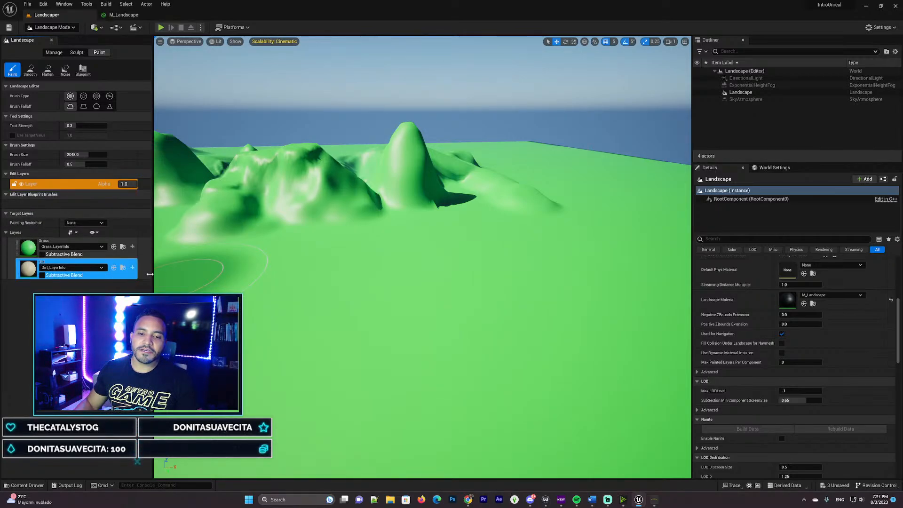
{"action": "left_click", "coordinate": [113, 184]}
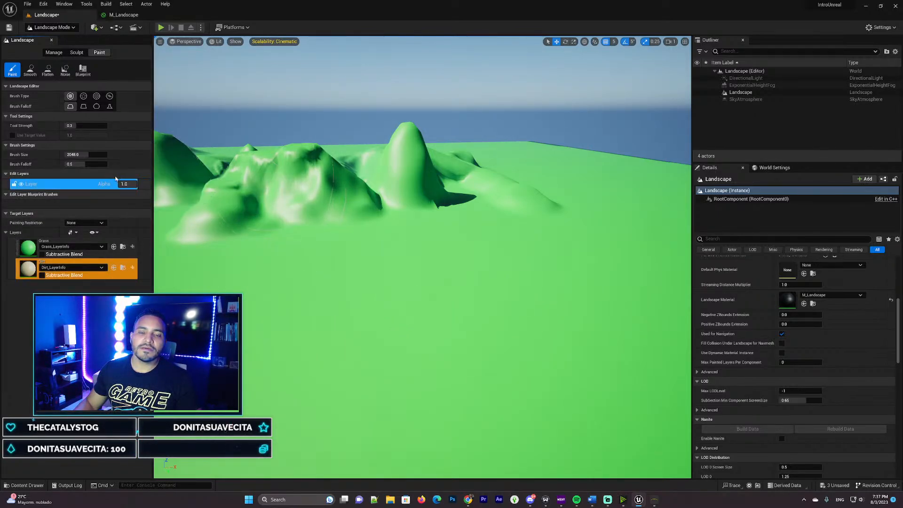
{"action": "left_click", "coordinate": [38, 265]}
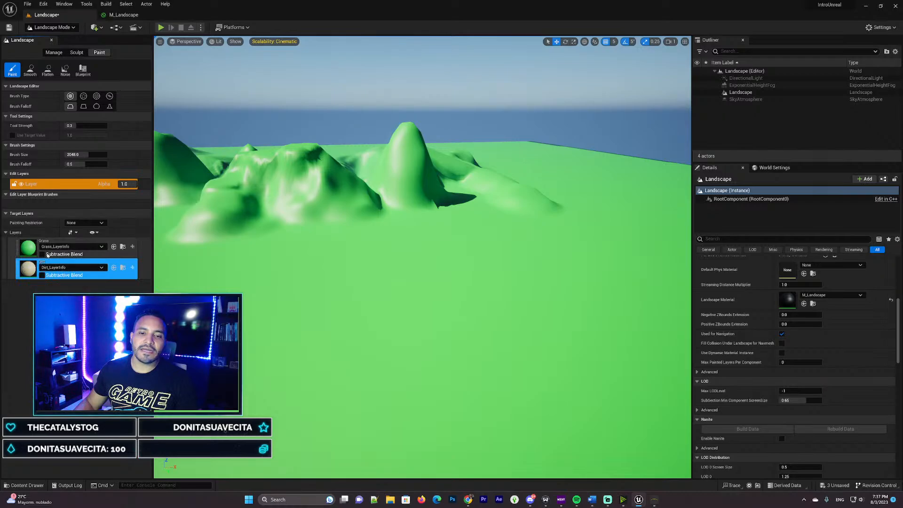
{"action": "left_click", "coordinate": [60, 184]}
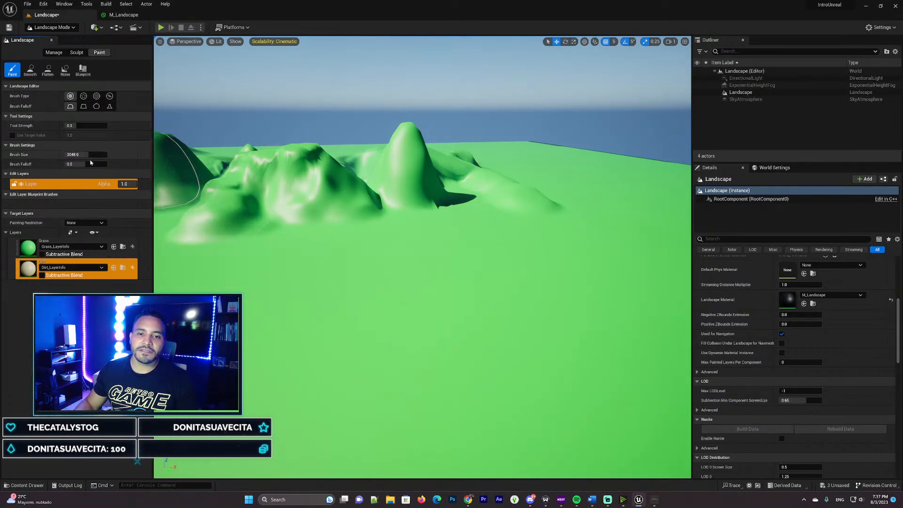
{"action": "left_click_drag", "start_coordinate": [84, 154], "coordinate": [71, 154]}
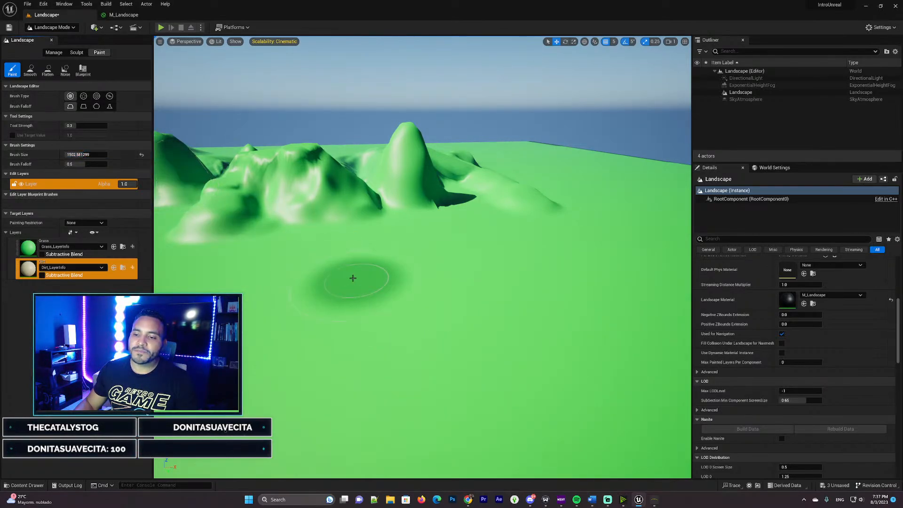
{"action": "left_click", "coordinate": [362, 283]}
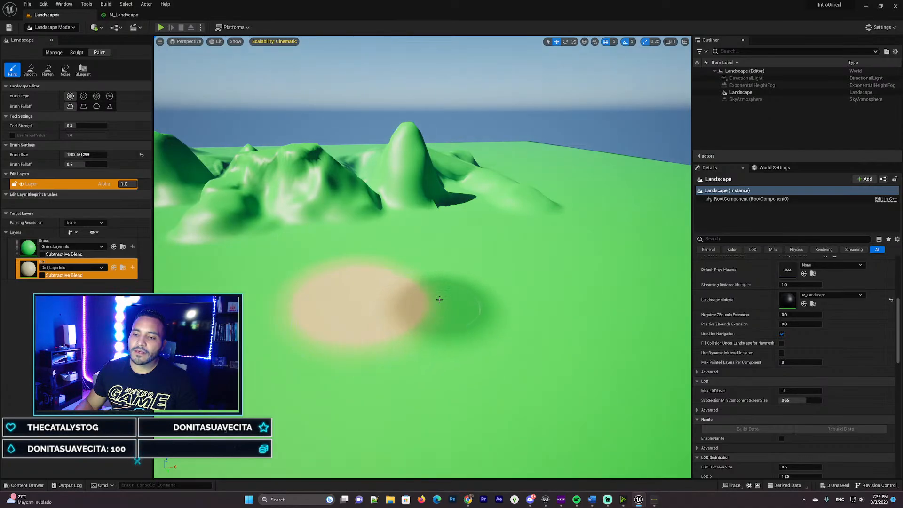
{"action": "left_click_drag", "start_coordinate": [371, 303], "coordinate": [468, 316]}
Step: Set brush falloff to 1.0, brush size to about 519 and tool strength to 0.108 while painting smaller dirt strokes beside the large patch
{"action": "mouse_move", "coordinate": [85, 163]}
{"action": "left_mouse_down"}
{"action": "mouse_move", "coordinate": [107, 164]}
{"action": "mouse_move", "coordinate": [70, 155]}
{"action": "left_mouse_up"}
{"action": "mouse_move", "coordinate": [258, 354]}
{"action": "left_mouse_down"}
{"action": "mouse_move", "coordinate": [290, 366]}
{"action": "mouse_move", "coordinate": [305, 356]}
{"action": "mouse_move", "coordinate": [284, 349]}
{"action": "left_mouse_up"}
{"action": "left_click_drag", "start_coordinate": [77, 126], "coordinate": [69, 126]}
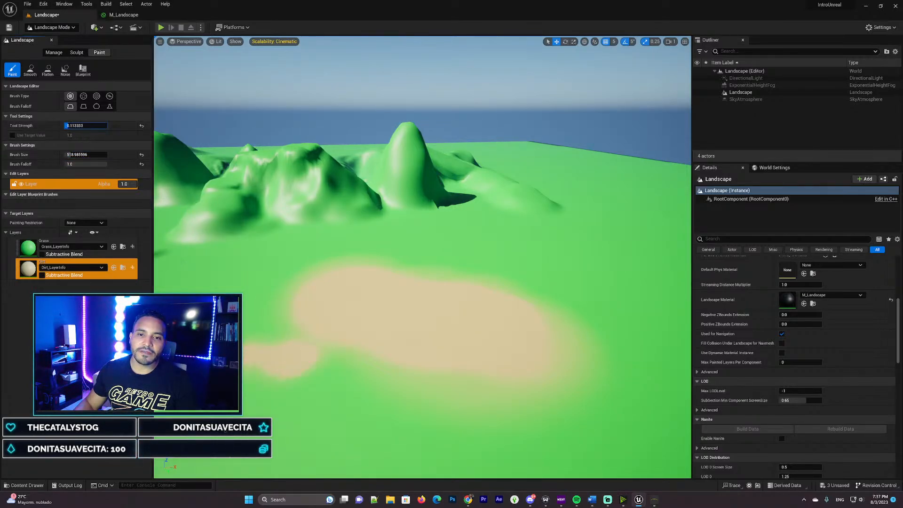
{"action": "mouse_move", "coordinate": [302, 373]}
{"action": "left_mouse_down"}
{"action": "mouse_move", "coordinate": [353, 376]}
{"action": "mouse_move", "coordinate": [325, 359]}
{"action": "mouse_move", "coordinate": [413, 391]}
{"action": "left_mouse_up"}
{"action": "mouse_move", "coordinate": [413, 390]}
{"action": "right_mouse_down"}
{"action": "mouse_move", "coordinate": [409, 442]}
{"action": "mouse_move", "coordinate": [408, 421]}
{"action": "mouse_move", "coordinate": [452, 433]}
{"action": "mouse_move", "coordinate": [487, 421]}
{"action": "mouse_move", "coordinate": [458, 386]}
{"action": "mouse_move", "coordinate": [404, 376]}
{"action": "mouse_move", "coordinate": [384, 342]}
{"action": "mouse_move", "coordinate": [388, 438]}
{"action": "mouse_move", "coordinate": [419, 342]}
{"action": "right_mouse_up"}
{"action": "key", "text": "w"}
{"action": "key", "text": "s"}
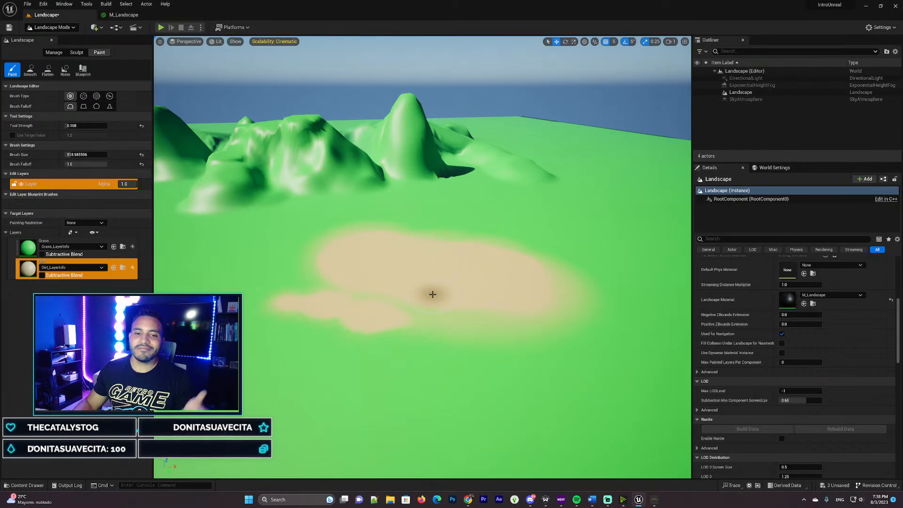
Step: Delete the green and tan constant colour nodes feeding the Landscape Layer Blend node in the M_Landscape material graph
{"action": "left_click", "coordinate": [117, 15]}
{"action": "scroll", "coordinate": [290, 143], "scroll_direction": "up", "scroll_amount": 2}
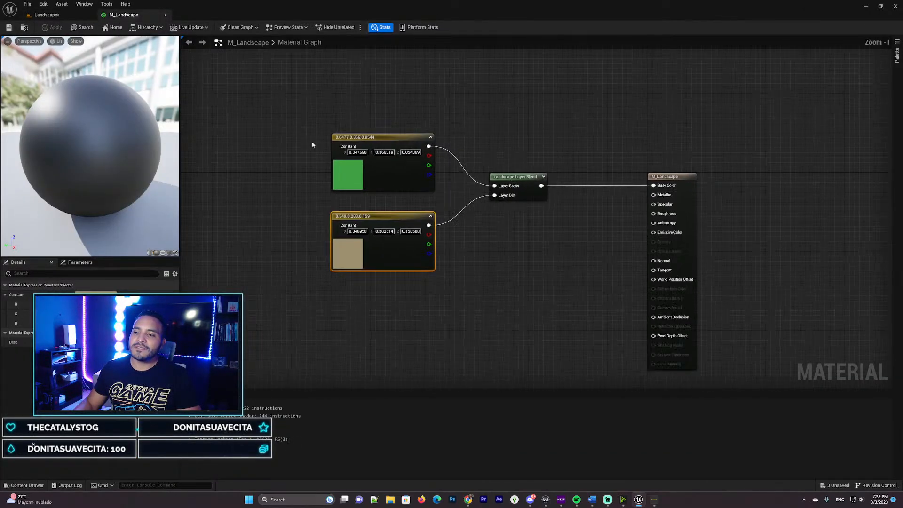
{"action": "scroll", "coordinate": [313, 145], "scroll_direction": "down", "scroll_amount": 1}
{"action": "left_click_drag", "start_coordinate": [248, 67], "coordinate": [415, 264]}
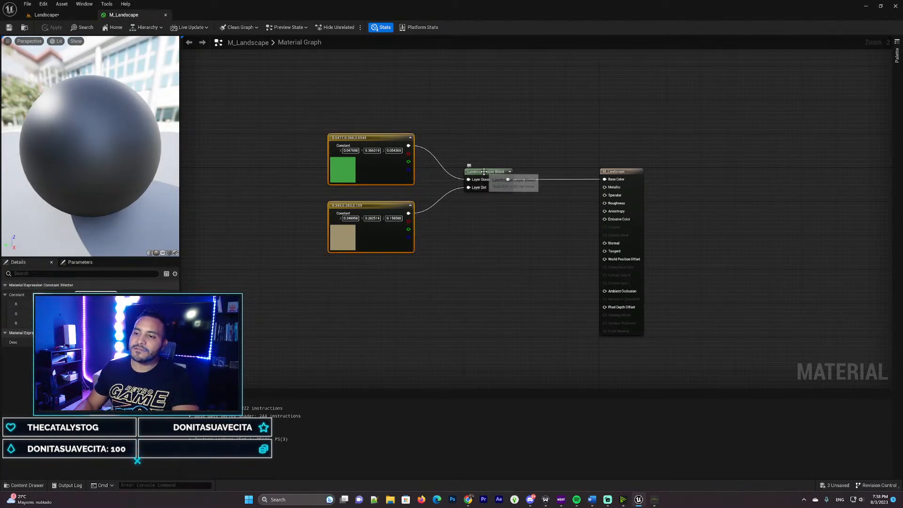
{"action": "left_click_drag", "start_coordinate": [252, 96], "coordinate": [415, 276]}
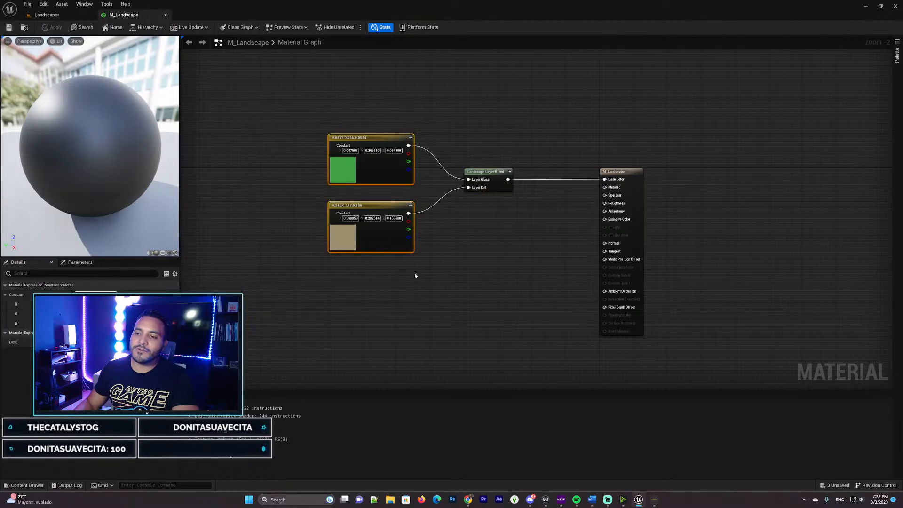
{"action": "key", "text": "Delete"}
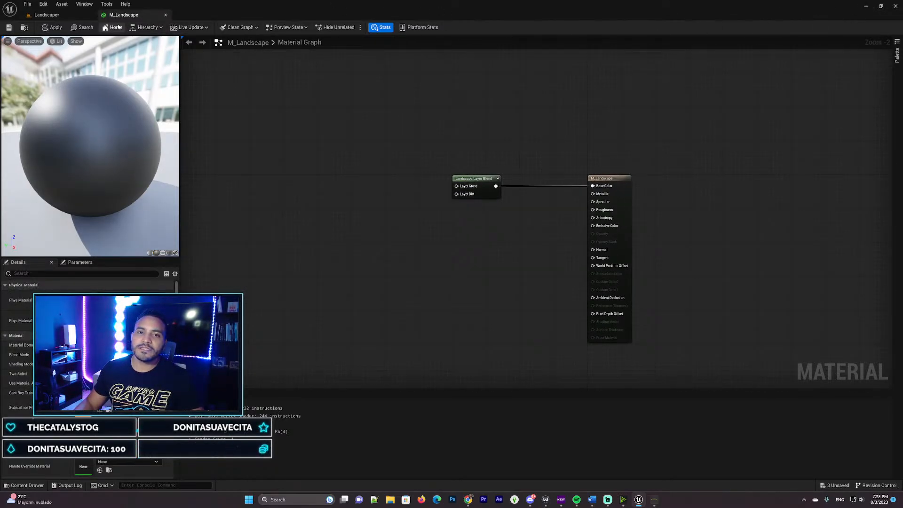
Step: Open Quixel Bridge in a maximized window and browse to the Wild category of the Grass surfaces
{"action": "left_click", "coordinate": [78, 5]}
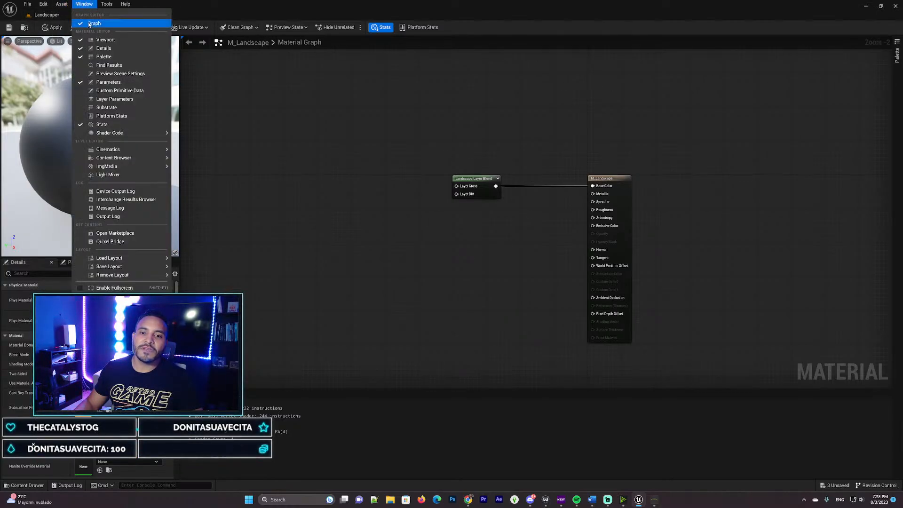
{"action": "left_click", "coordinate": [118, 242]}
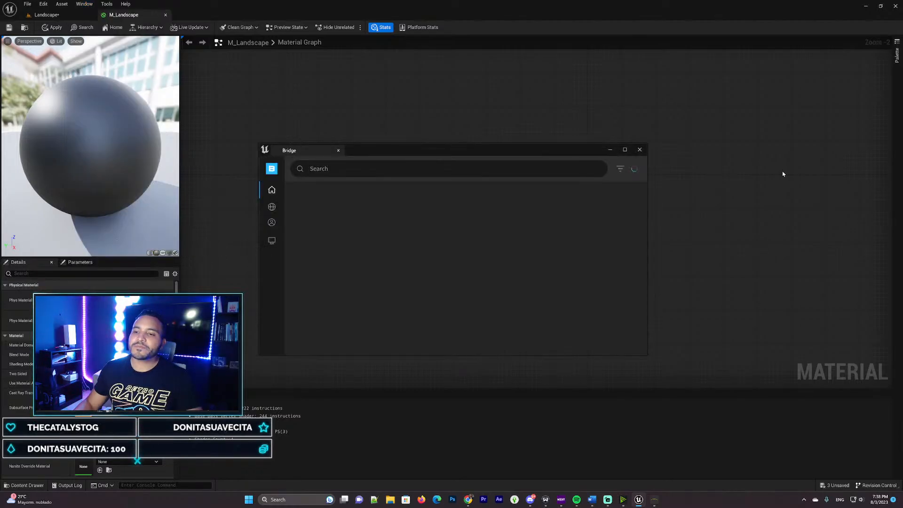
{"action": "left_click", "coordinate": [625, 151]}
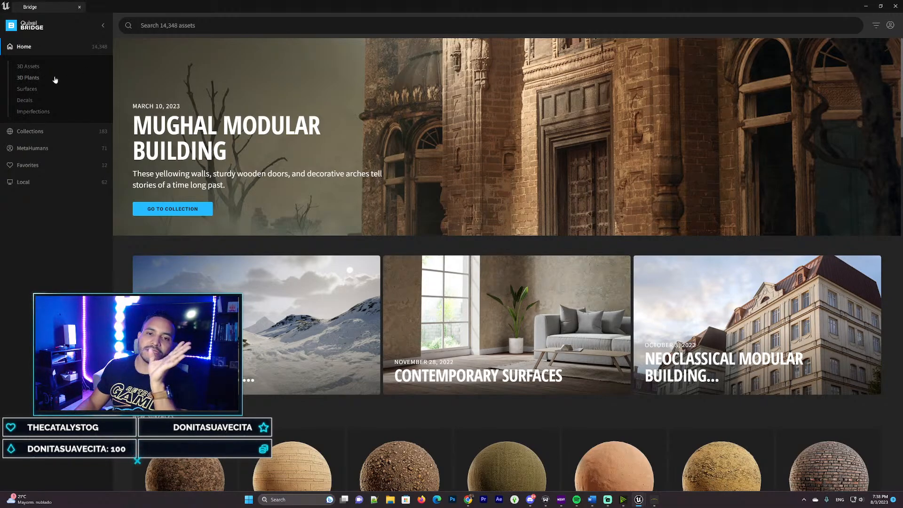
{"action": "left_click", "coordinate": [28, 89]}
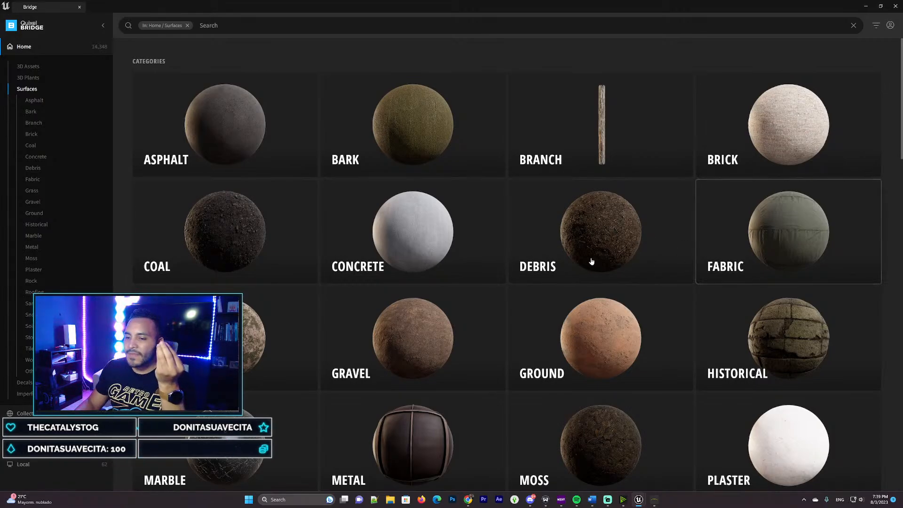
{"action": "scroll", "coordinate": [592, 260], "scroll_direction": "down", "scroll_amount": 3}
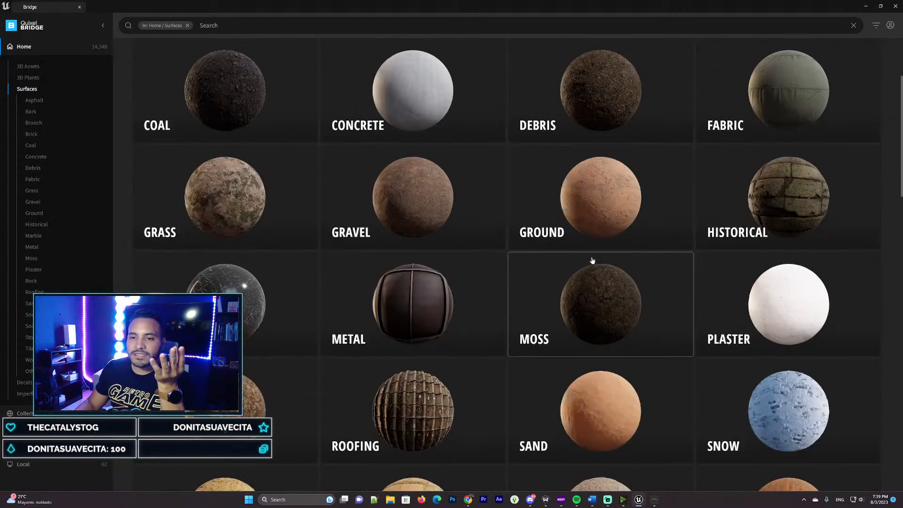
{"action": "scroll", "coordinate": [591, 261], "scroll_direction": "down", "scroll_amount": 2}
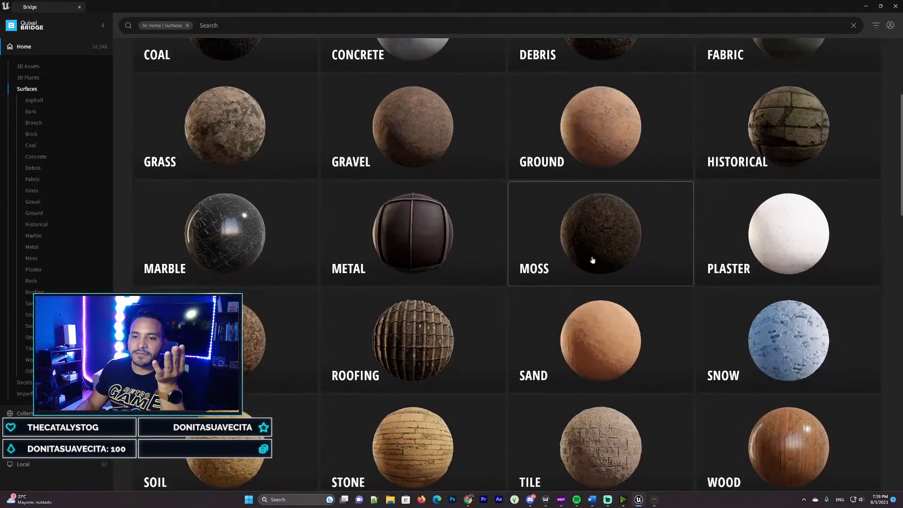
{"action": "left_click", "coordinate": [226, 114]}
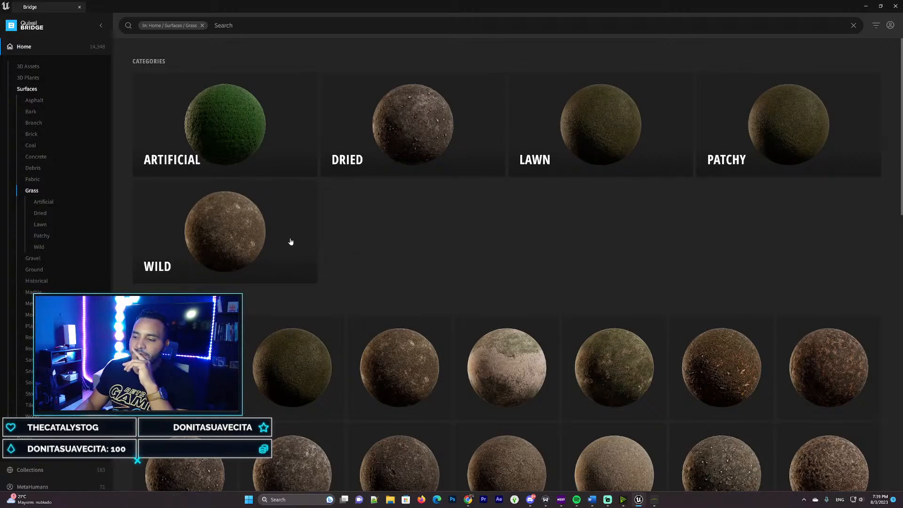
{"action": "left_click", "coordinate": [251, 234]}
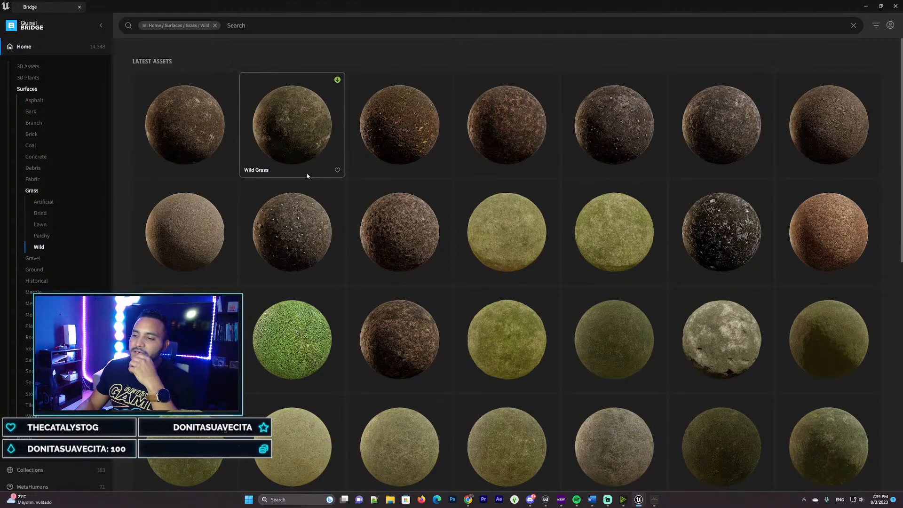
Step: Look through the wild grass surfaces and preview the Mossy Grass and Wild Mossy Grass assets
{"action": "scroll", "coordinate": [307, 173], "scroll_direction": "down", "scroll_amount": 2}
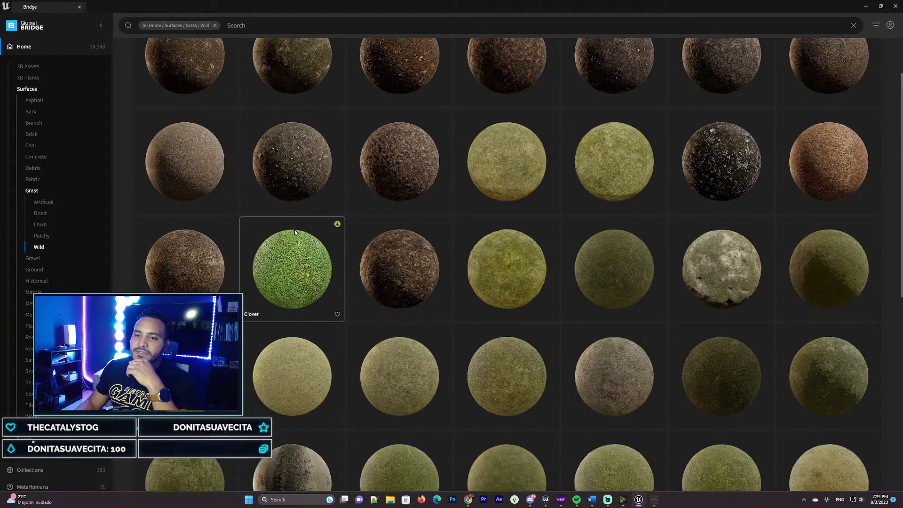
{"action": "scroll", "coordinate": [382, 234], "scroll_direction": "down", "scroll_amount": 1}
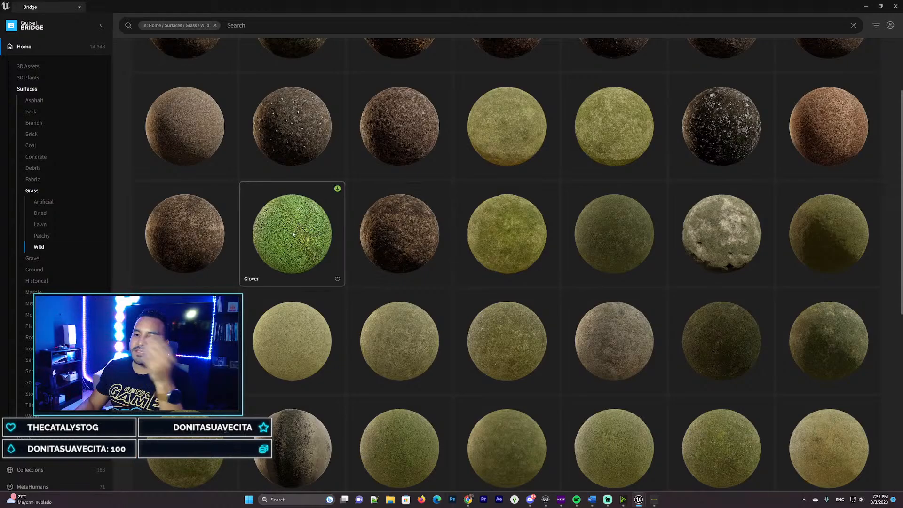
{"action": "scroll", "coordinate": [303, 237], "scroll_direction": "down", "scroll_amount": 3}
{"action": "scroll", "coordinate": [307, 231], "scroll_direction": "up", "scroll_amount": 4}
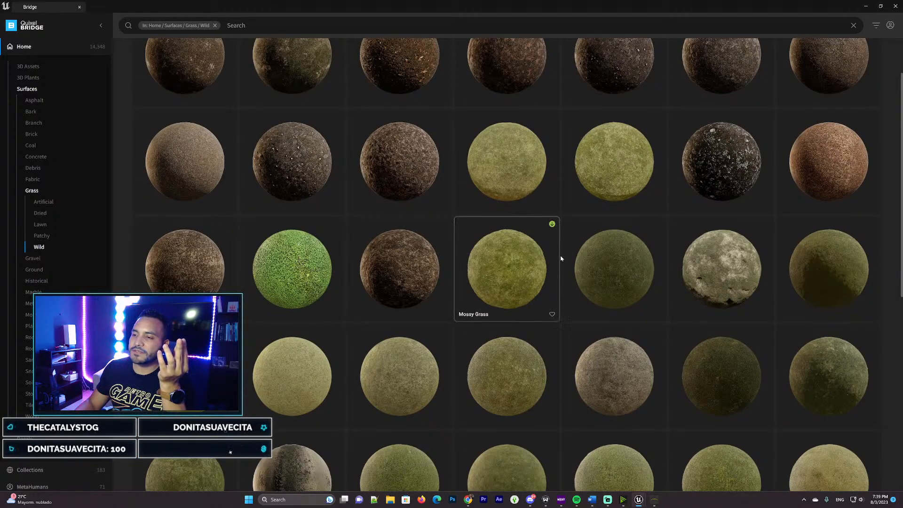
{"action": "left_click", "coordinate": [518, 265]}
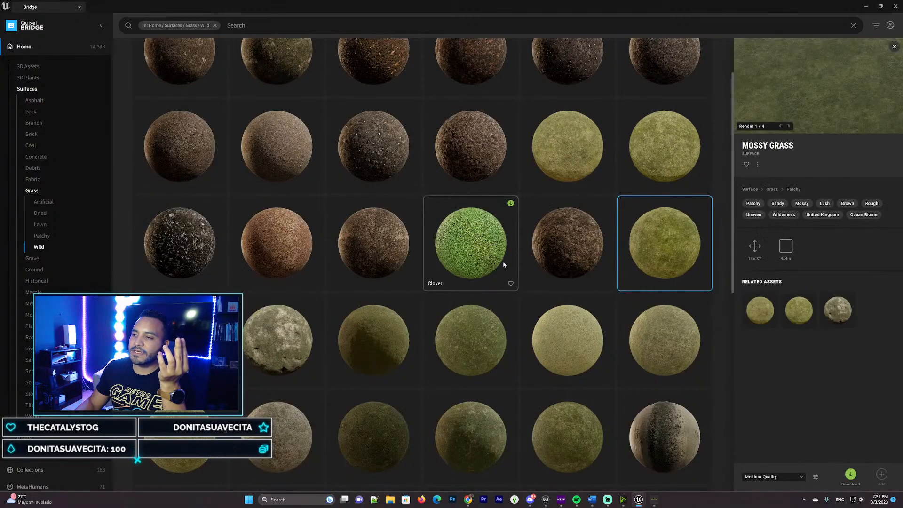
{"action": "scroll", "coordinate": [471, 252], "scroll_direction": "down", "scroll_amount": 2}
{"action": "left_click", "coordinate": [466, 260]}
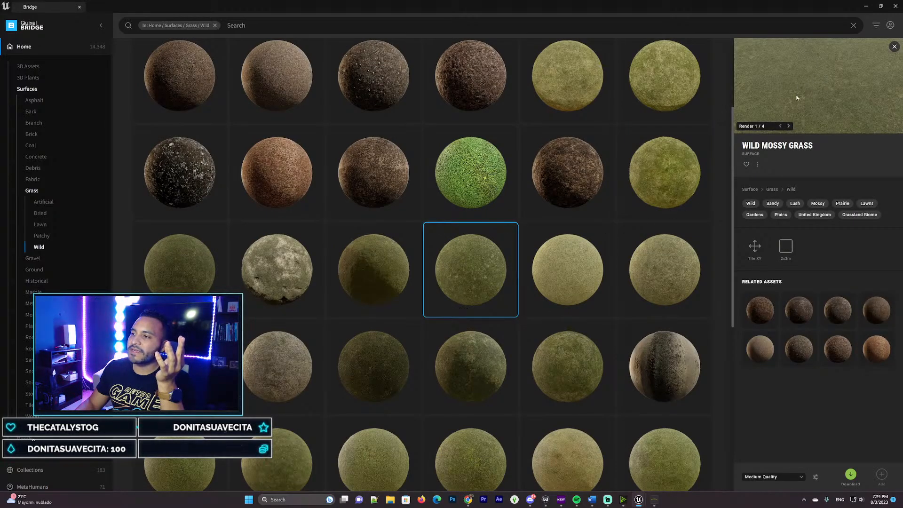
Step: Find the Clover Patches on Grass surface, download it at Medium Quality and add it to the project
{"action": "scroll", "coordinate": [447, 275], "scroll_direction": "down", "scroll_amount": 4}
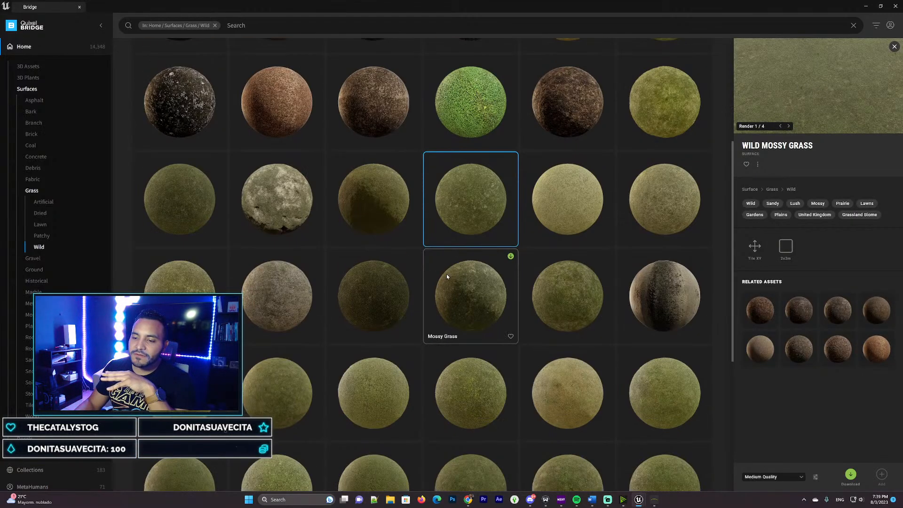
{"action": "scroll", "coordinate": [449, 274], "scroll_direction": "down", "scroll_amount": 2}
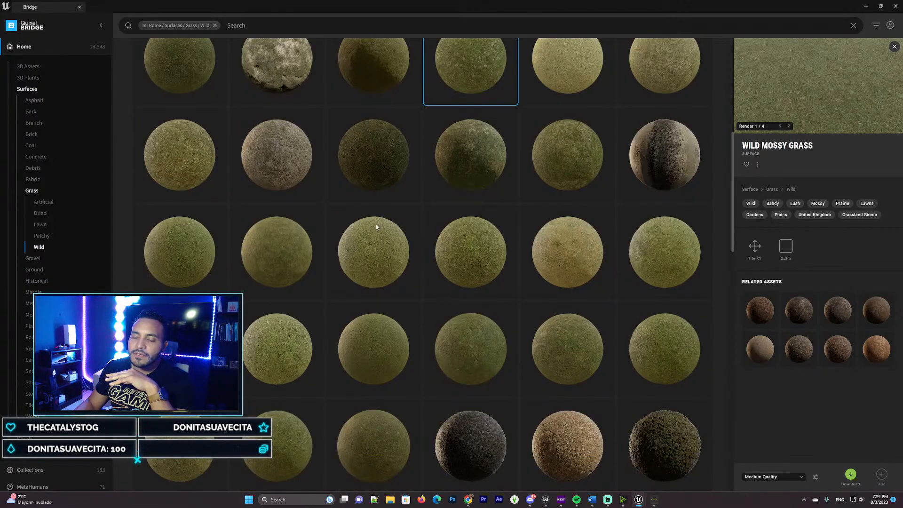
{"action": "scroll", "coordinate": [358, 230], "scroll_direction": "down", "scroll_amount": 6}
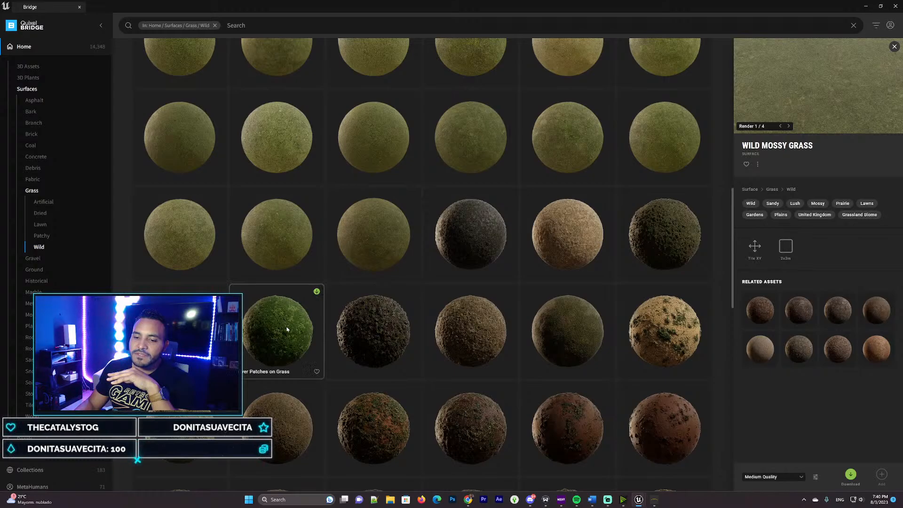
{"action": "left_click", "coordinate": [287, 329]}
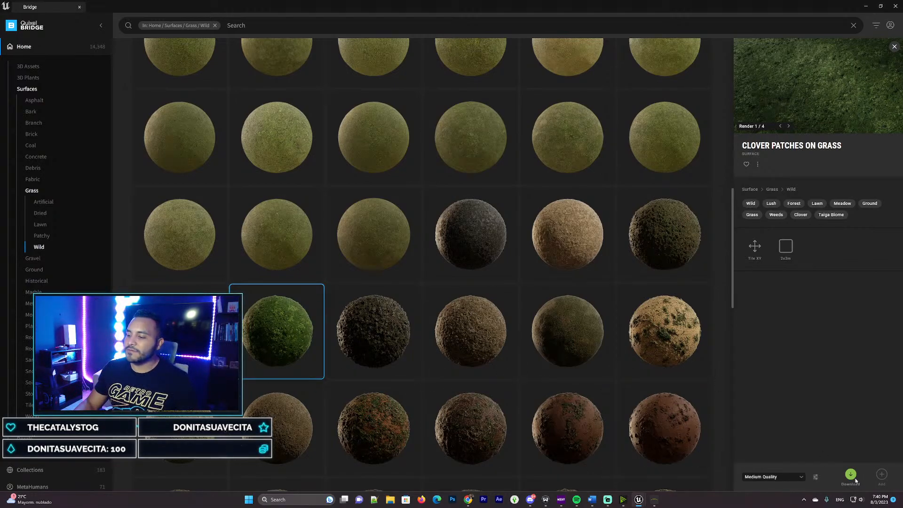
{"action": "left_click", "coordinate": [802, 477]}
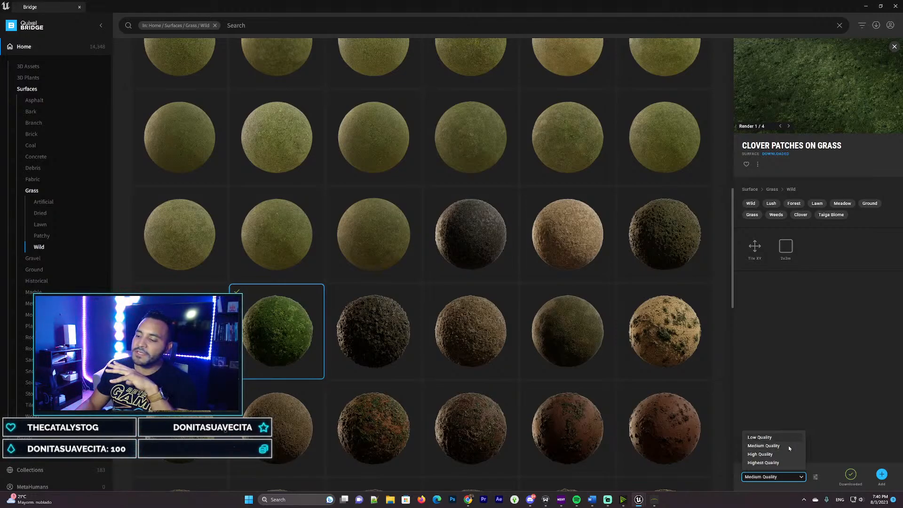
{"action": "left_click", "coordinate": [842, 406]}
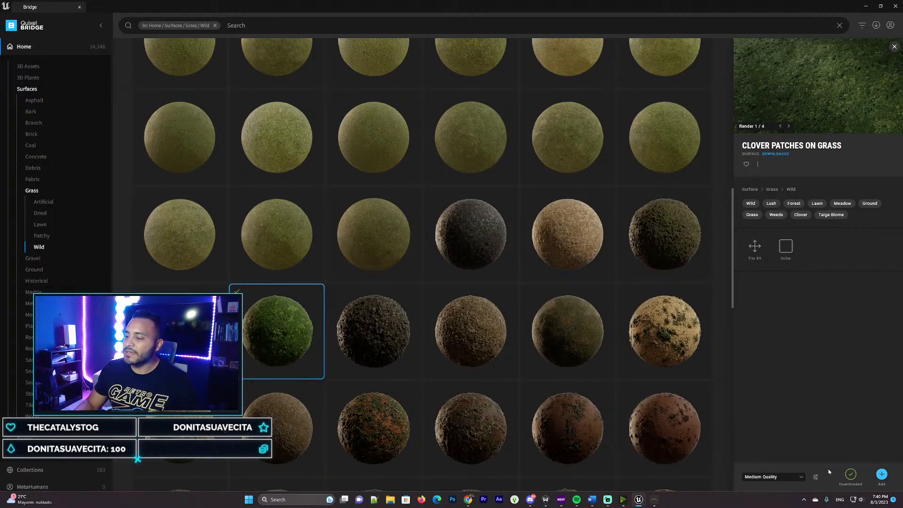
{"action": "left_click", "coordinate": [882, 474]}
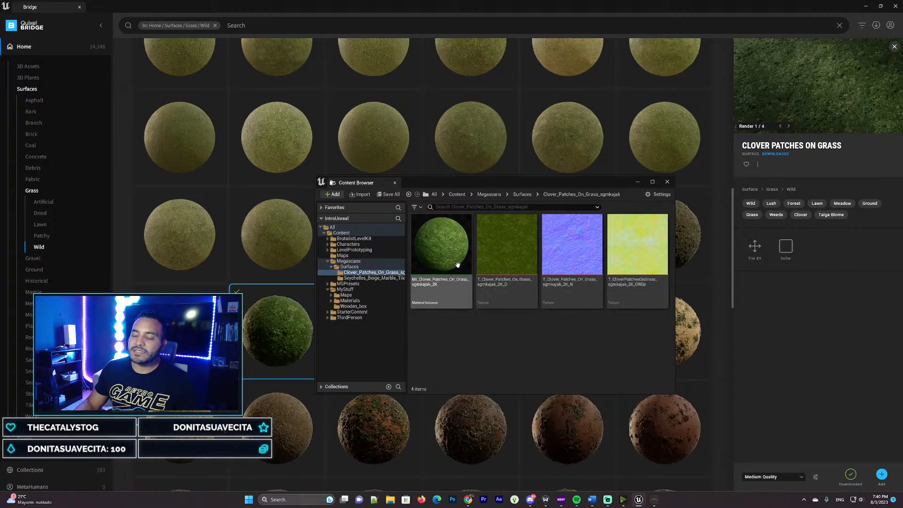
Step: Place the clover patches diffuse texture (2K_D) in the M_Landscape graph and connect its RGB output to Layer Grass of the Landscape Layer Blend
{"action": "left_click", "coordinate": [507, 256]}
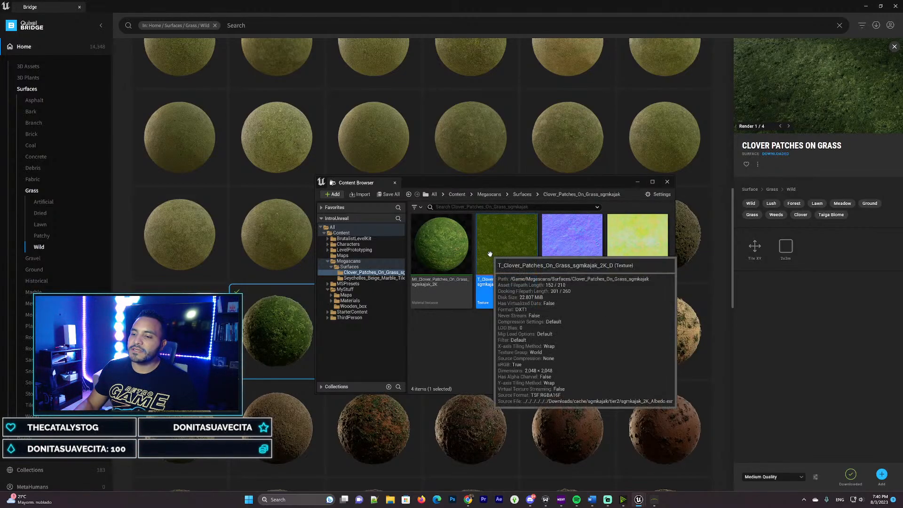
{"action": "left_click", "coordinate": [865, 7]}
{"action": "left_click_drag", "start_coordinate": [425, 188], "coordinate": [328, 261]}
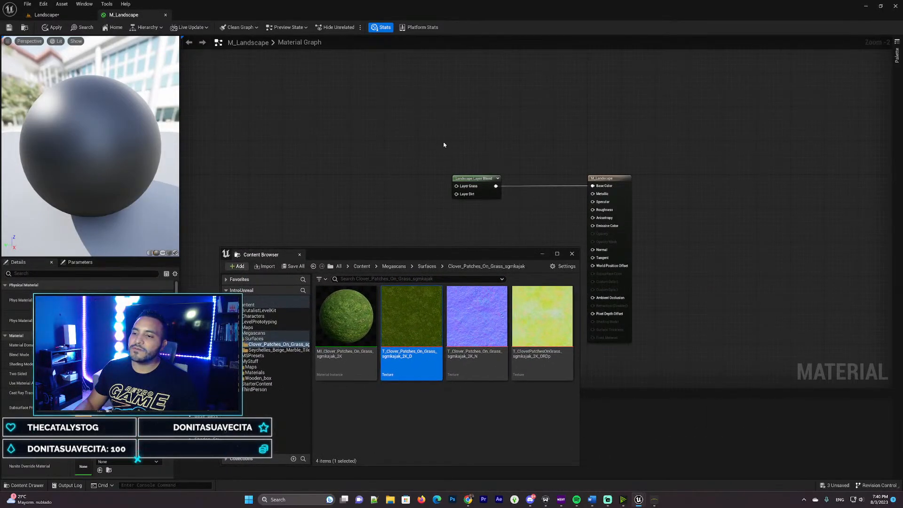
{"action": "right_click_drag", "start_coordinate": [402, 167], "coordinate": [441, 77]}
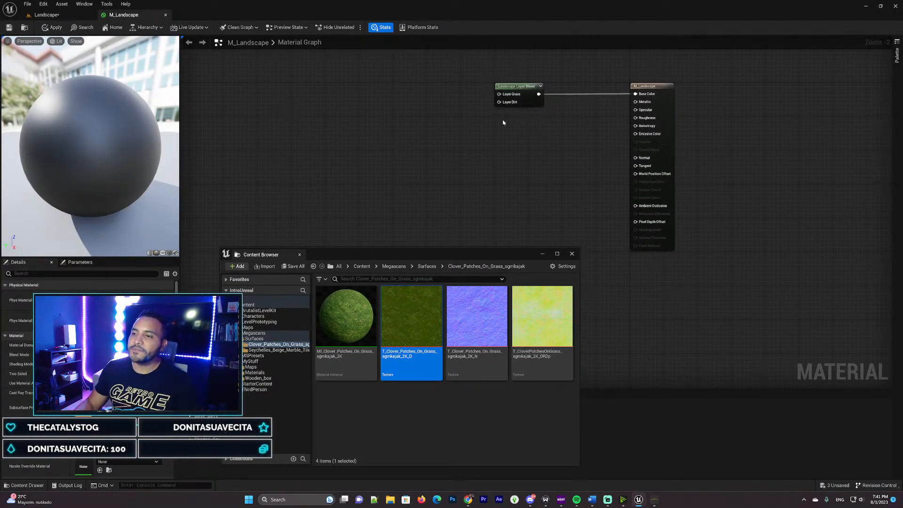
{"action": "left_click_drag", "start_coordinate": [412, 325], "coordinate": [500, 96]}
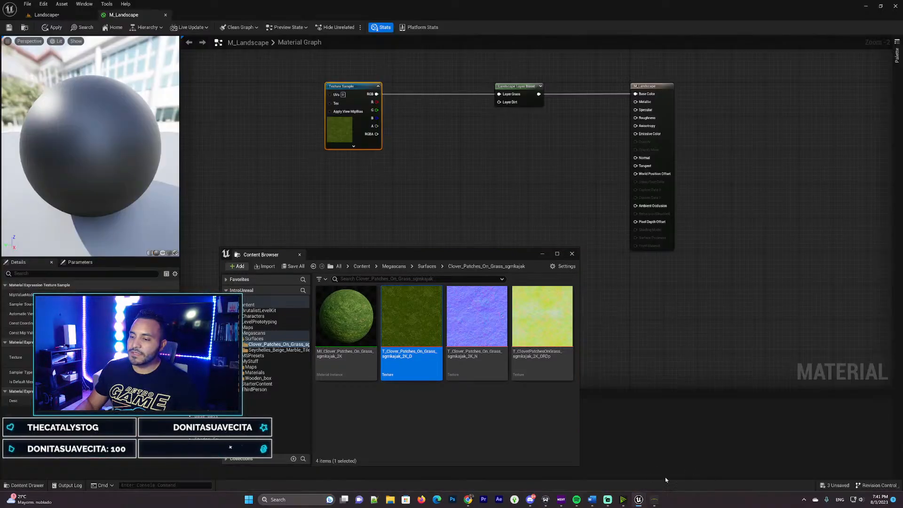
Step: Switch back to Quixel Bridge, browse the Jungle category of the Ground surfaces and download the Forest Floor surface tagged Dry at Medium Quality
{"action": "mouse_move", "coordinate": [637, 500]}
{"action": "left_click", "coordinate": [641, 466]}
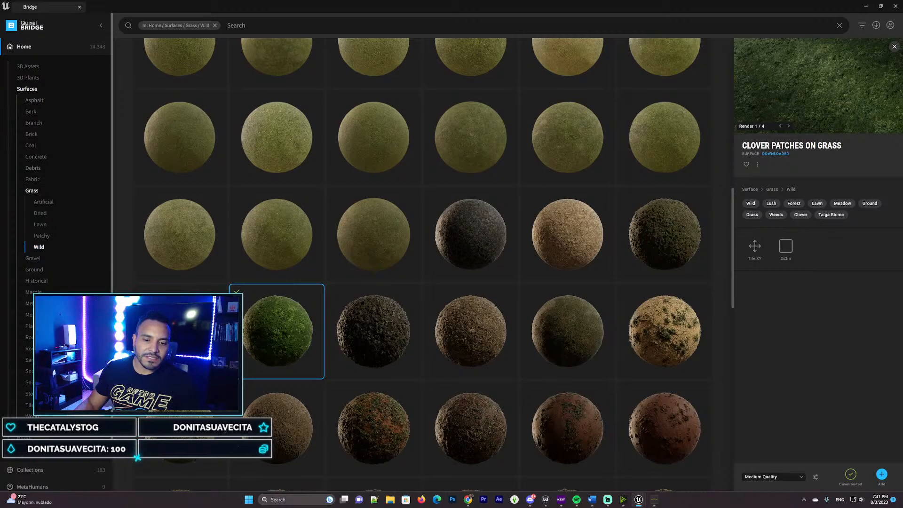
{"action": "left_click", "coordinate": [34, 270]}
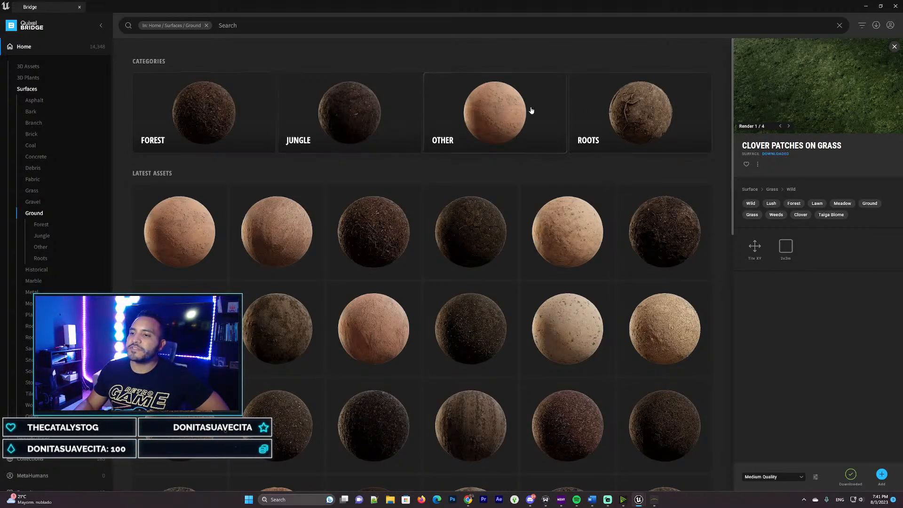
{"action": "left_click", "coordinate": [329, 112]}
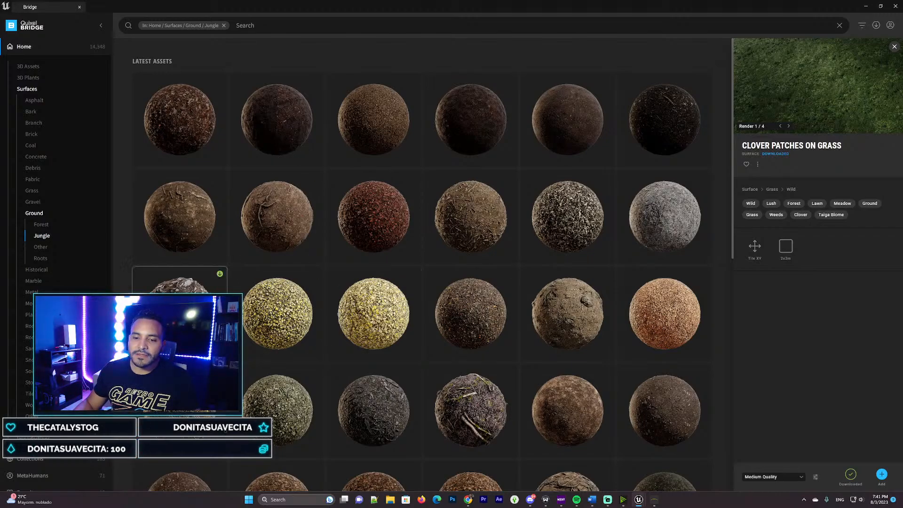
{"action": "left_click", "coordinate": [379, 198]}
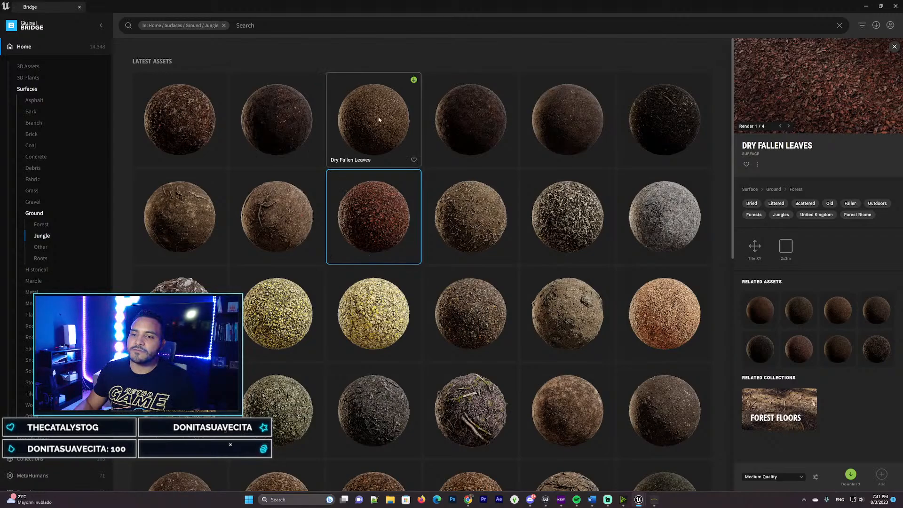
{"action": "left_click", "coordinate": [297, 117]}
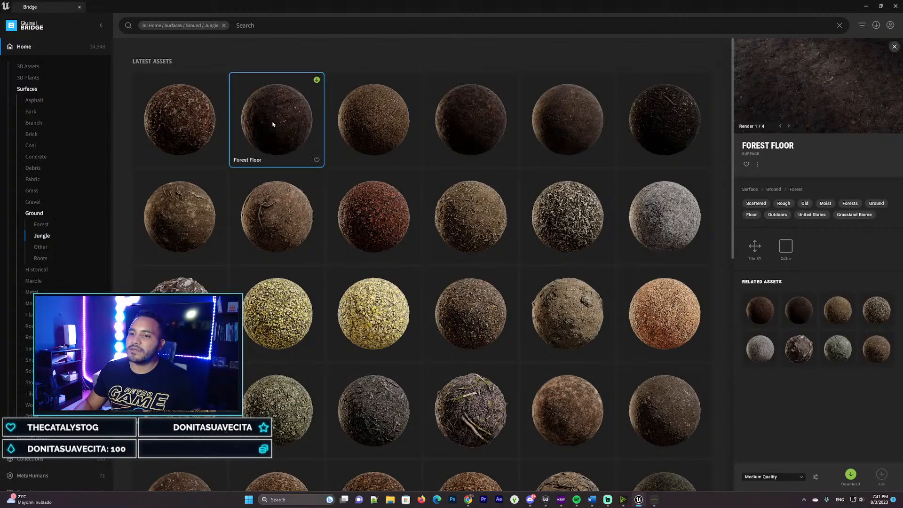
{"action": "left_click", "coordinate": [478, 115]}
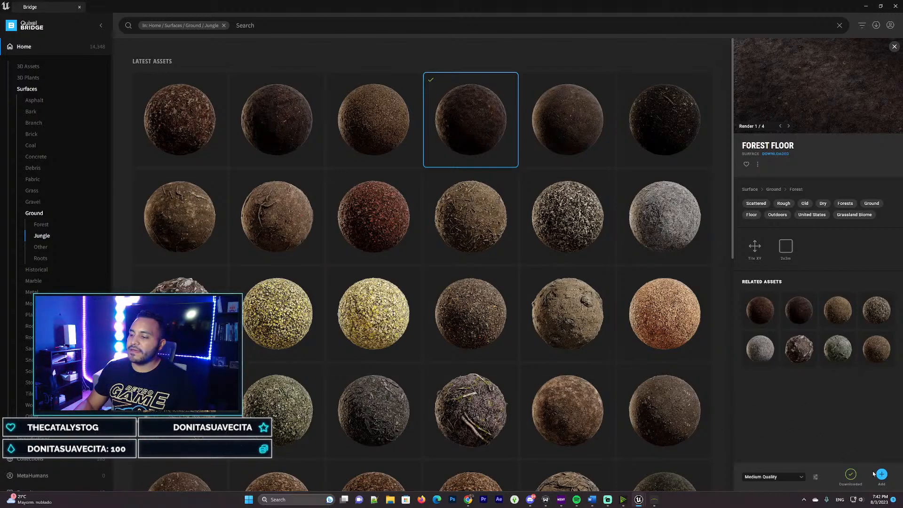
{"action": "mouse_move", "coordinate": [644, 498]}
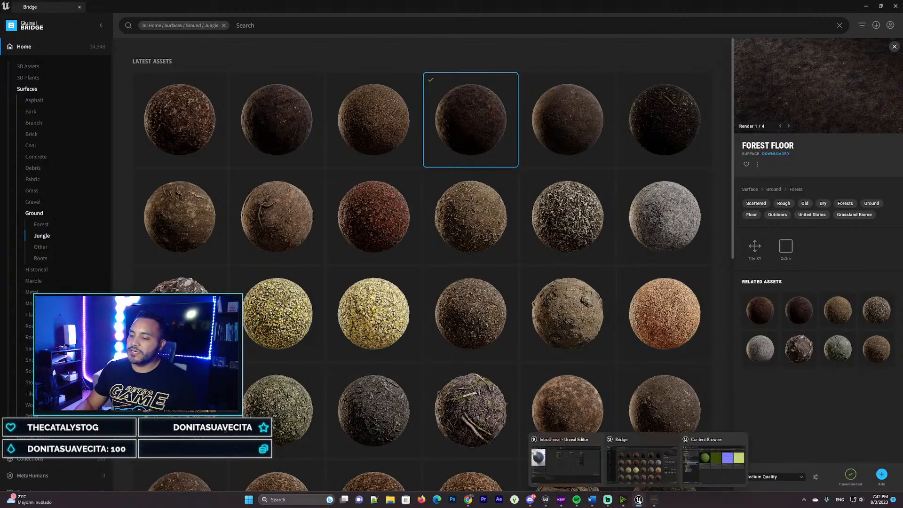
Step: Place the Forest Floor diffuse texture (2K_D) in the M_Landscape graph, connect its RGB output to Layer Dirt, and save the material
{"action": "left_click", "coordinate": [713, 463]}
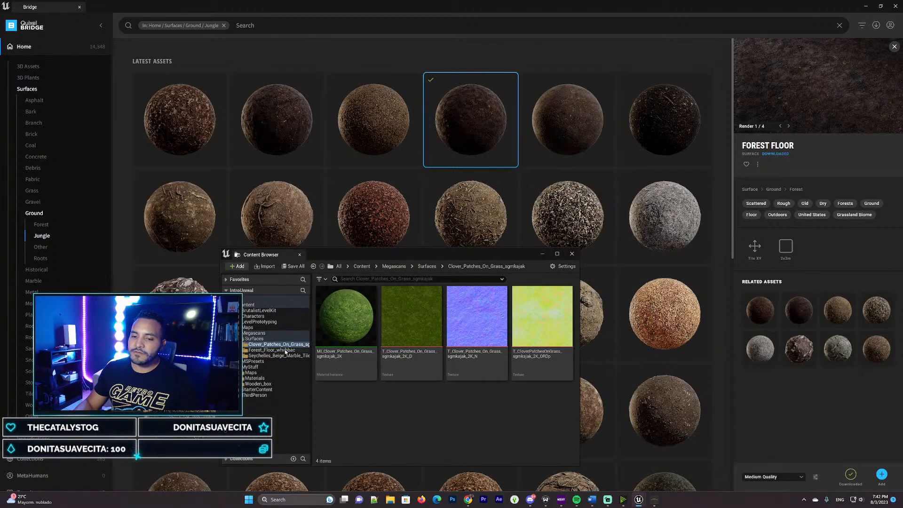
{"action": "left_click", "coordinate": [271, 351]}
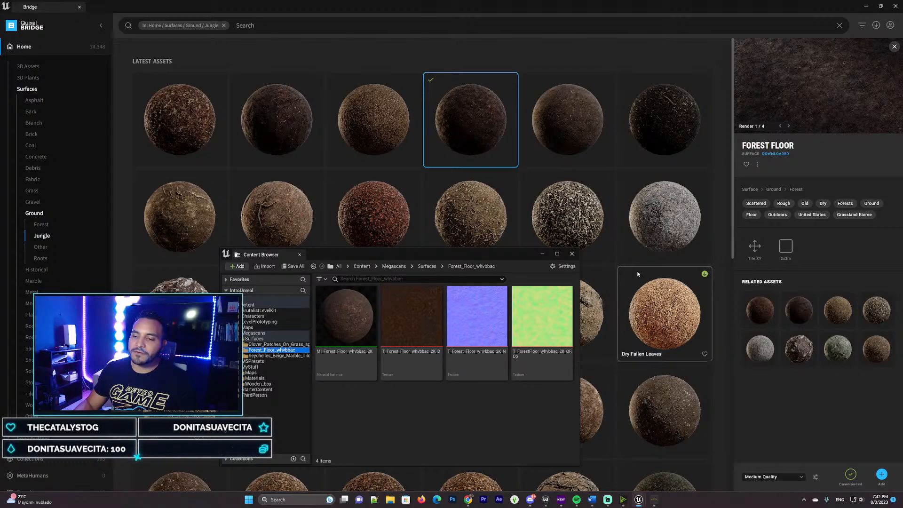
{"action": "left_click", "coordinate": [866, 7]}
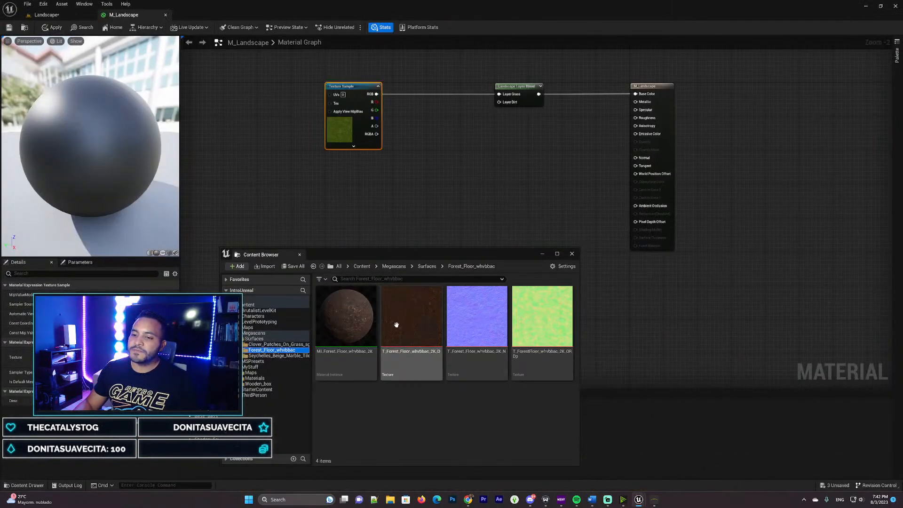
{"action": "left_click_drag", "start_coordinate": [416, 325], "coordinate": [500, 107]}
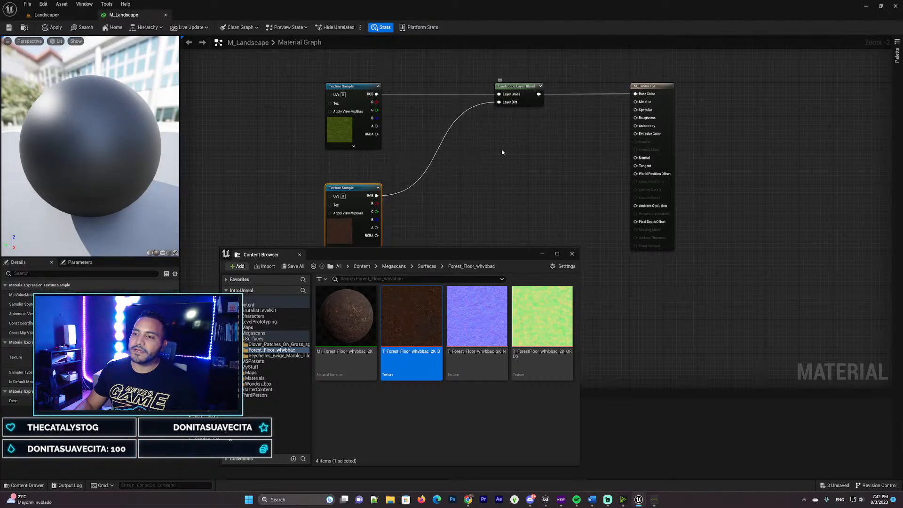
{"action": "left_click", "coordinate": [47, 29]}
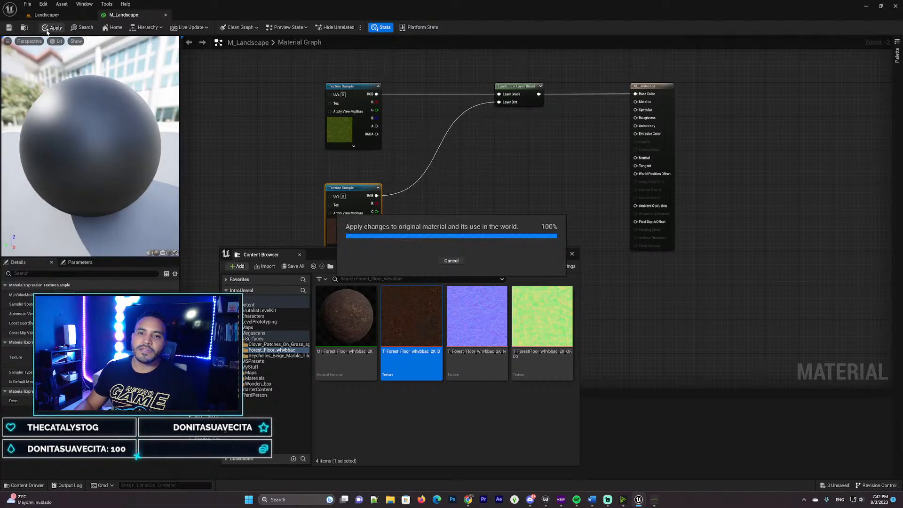
{"action": "left_click", "coordinate": [9, 28]}
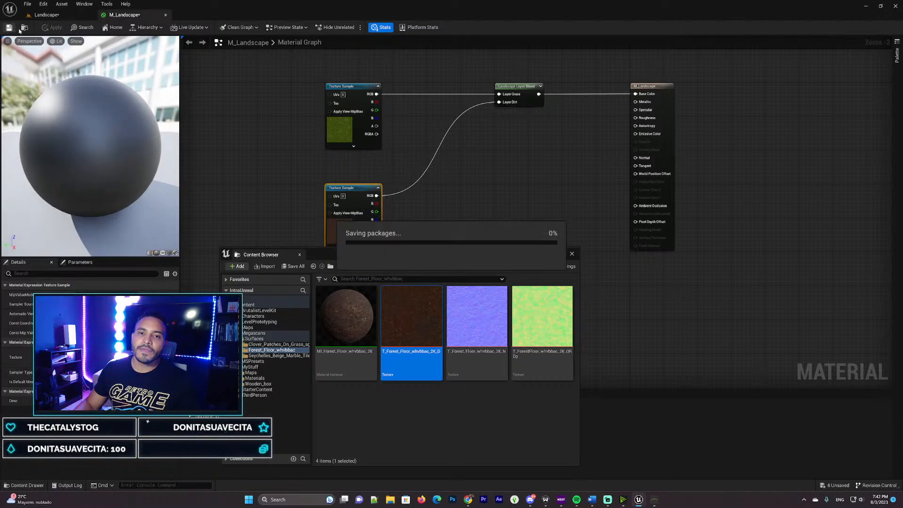
Step: Inspect the grass and dirt textures up close on the painted landscape in the level
{"action": "left_click", "coordinate": [57, 16]}
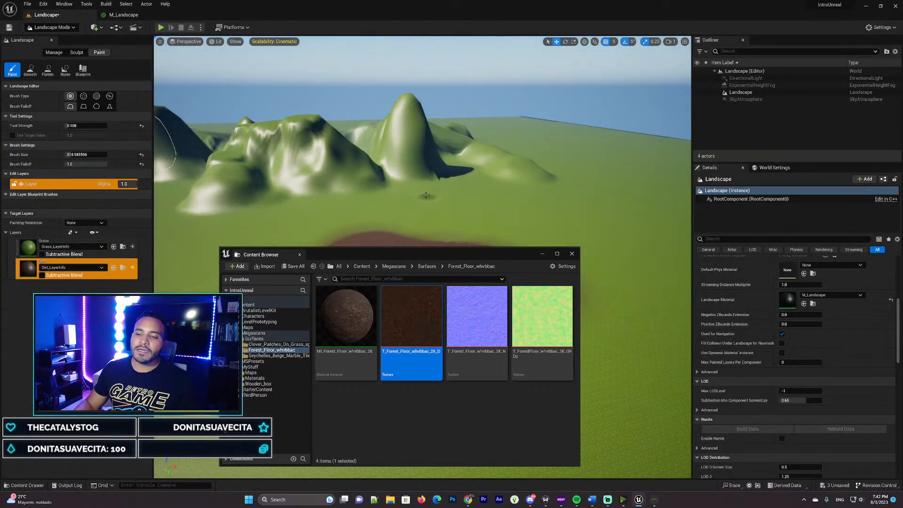
{"action": "left_click", "coordinate": [543, 255]}
{"action": "mouse_move", "coordinate": [473, 244]}
{"action": "right_mouse_down"}
{"action": "mouse_move", "coordinate": [479, 288]}
{"action": "mouse_move", "coordinate": [498, 284]}
{"action": "mouse_move", "coordinate": [499, 226]}
{"action": "mouse_move", "coordinate": [487, 221]}
{"action": "mouse_move", "coordinate": [524, 261]}
{"action": "mouse_move", "coordinate": [523, 235]}
{"action": "mouse_move", "coordinate": [506, 234]}
{"action": "mouse_move", "coordinate": [557, 236]}
{"action": "mouse_move", "coordinate": [564, 264]}
{"action": "mouse_move", "coordinate": [567, 249]}
{"action": "right_mouse_up"}
{"action": "key", "text": "w"}
{"action": "key", "text": "w"}
{"action": "key", "text": "w"}
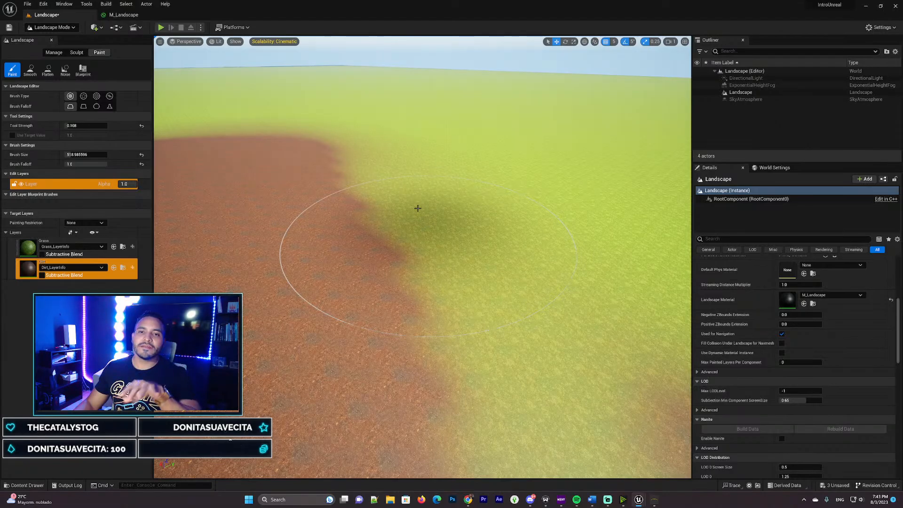
Step: Duplicate the Landscape Layer Blend node in the M_Landscape graph and place the copy well below the original
{"action": "left_click", "coordinate": [127, 16]}
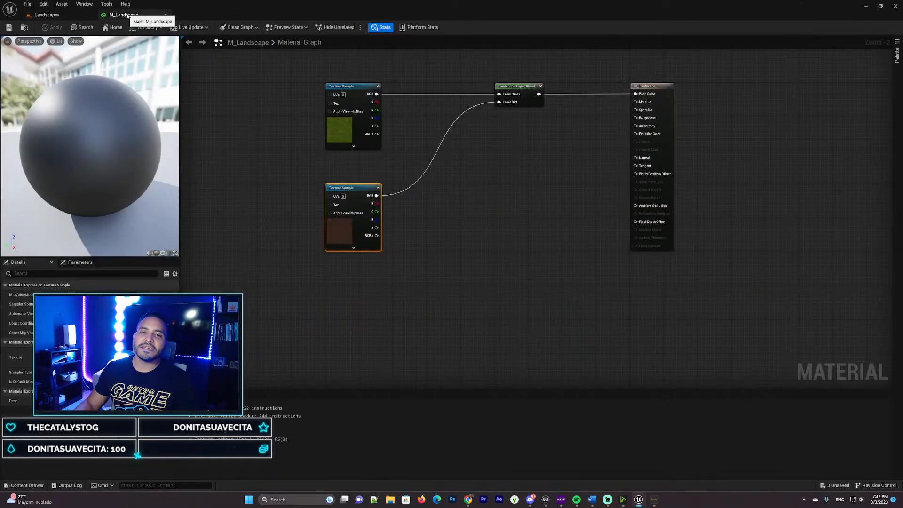
{"action": "mouse_move", "coordinate": [495, 206]}
{"action": "right_mouse_down"}
{"action": "mouse_move", "coordinate": [464, 215]}
{"action": "mouse_move", "coordinate": [492, 216]}
{"action": "right_mouse_up"}
{"action": "left_click", "coordinate": [490, 93]}
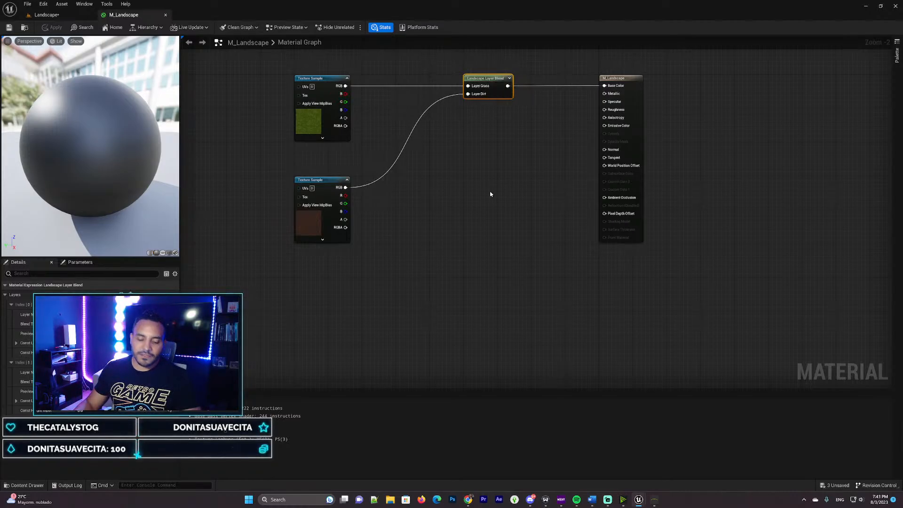
{"action": "key", "text": "ctrl+v"}
{"action": "left_click", "coordinate": [482, 87]}
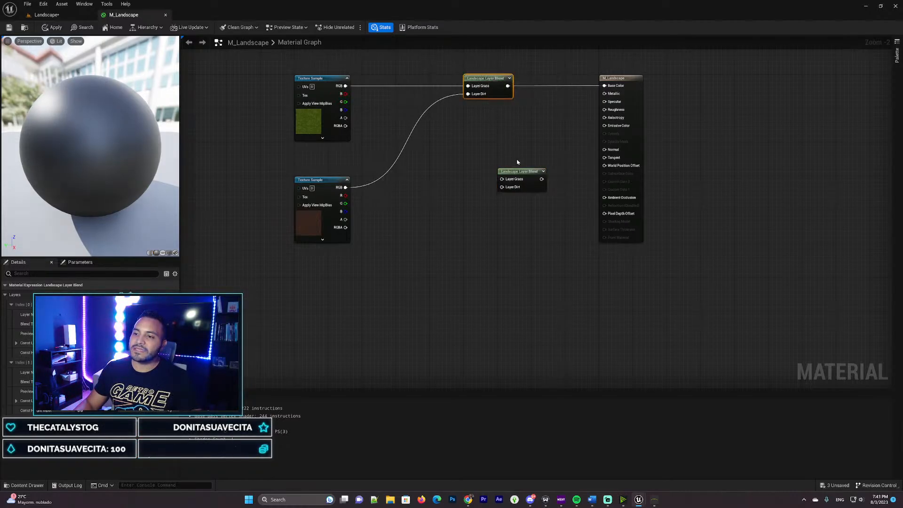
{"action": "left_click_drag", "start_coordinate": [517, 168], "coordinate": [497, 271]}
{"action": "right_click_drag", "start_coordinate": [465, 224], "coordinate": [474, 163]}
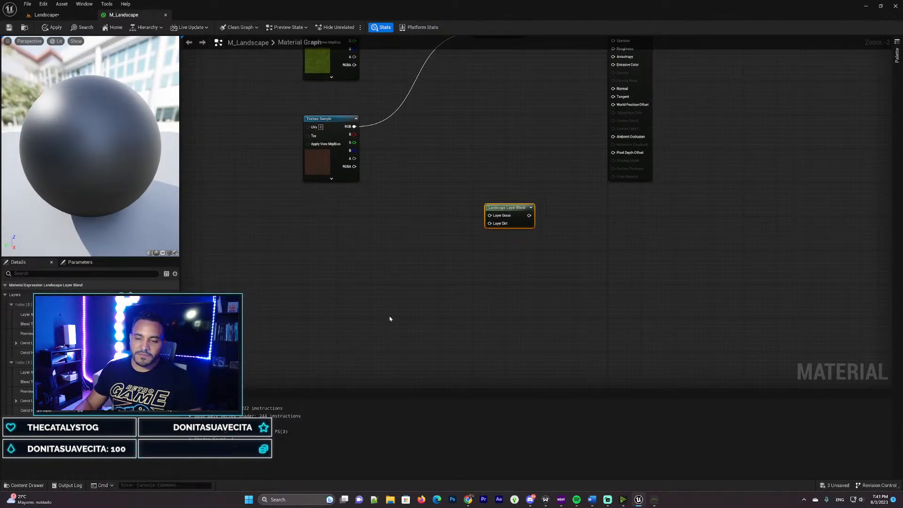
Step: Add the Forest Floor normal texture (2K_N) to the M_Landscape graph and place it under the dirt Texture Sample
{"action": "key", "text": "ctrl+space"}
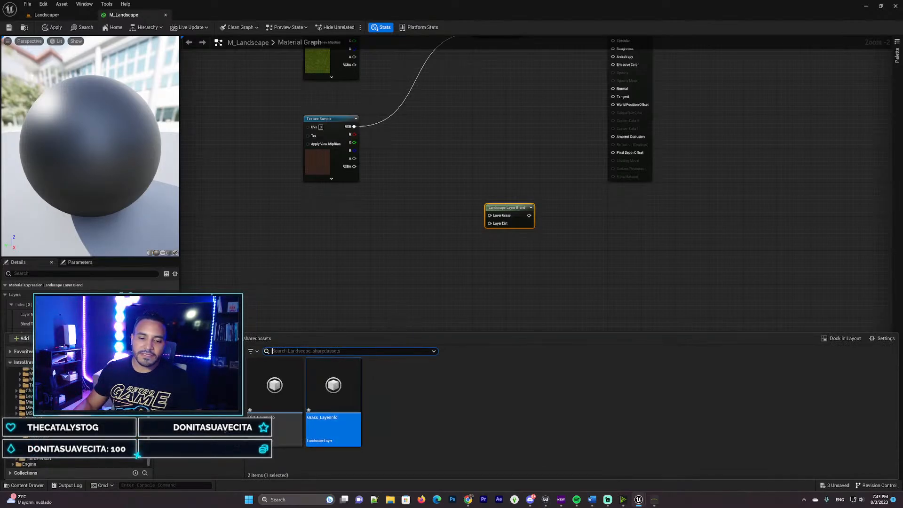
{"action": "left_click", "coordinate": [17, 409]}
{"action": "left_click", "coordinate": [29, 414]}
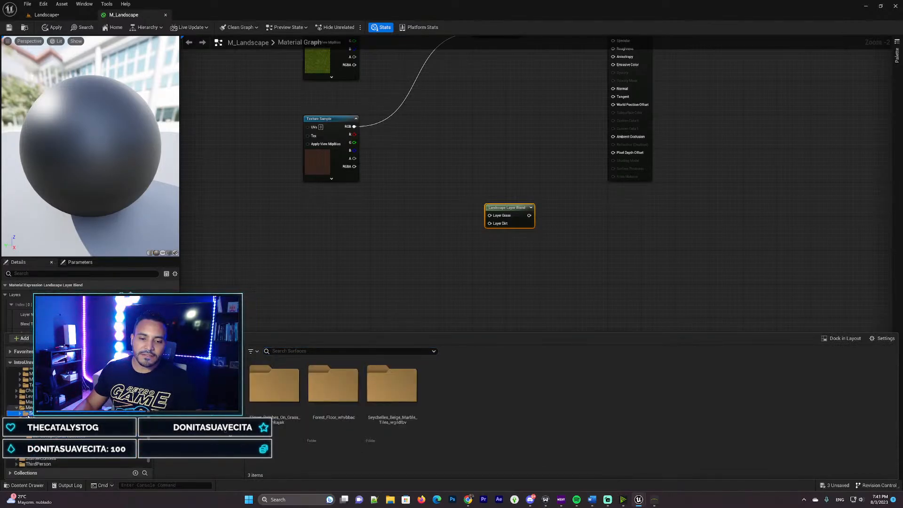
{"action": "left_click", "coordinate": [20, 413]}
{"action": "left_click", "coordinate": [37, 425]}
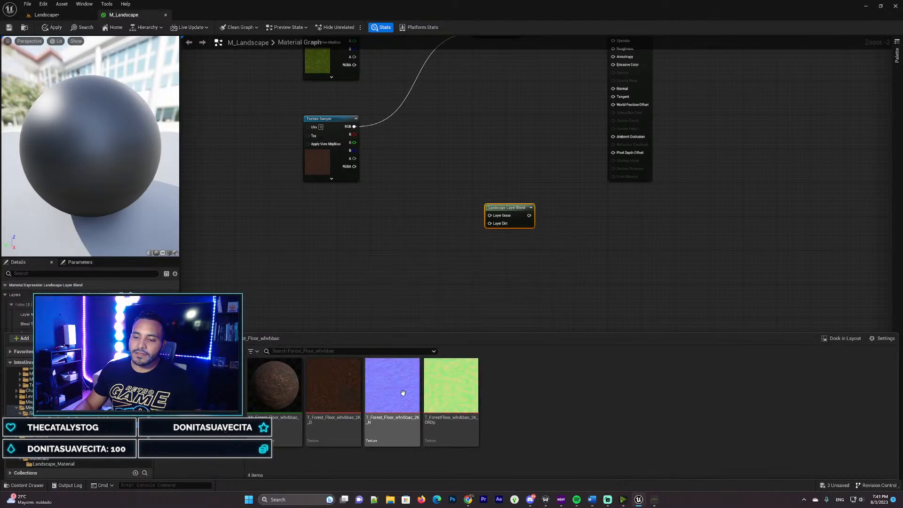
{"action": "left_click_drag", "start_coordinate": [399, 393], "coordinate": [396, 212]}
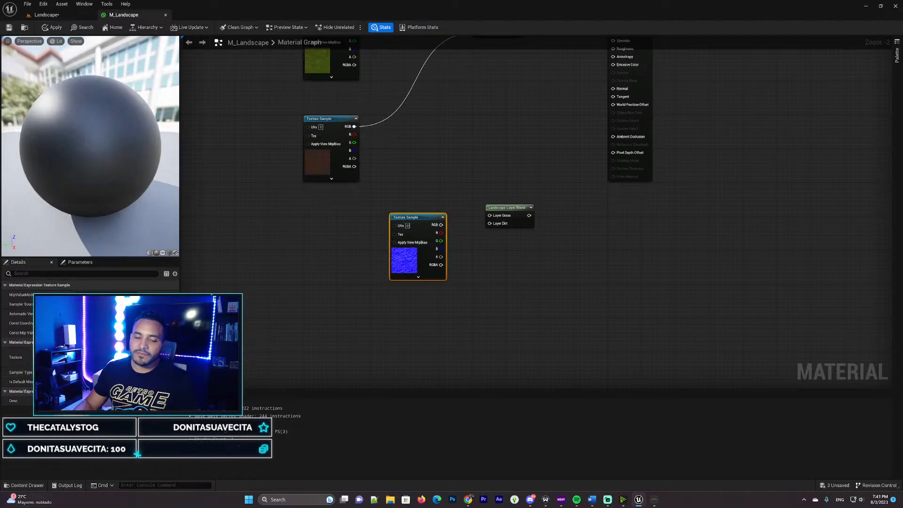
{"action": "left_click", "coordinate": [25, 486]}
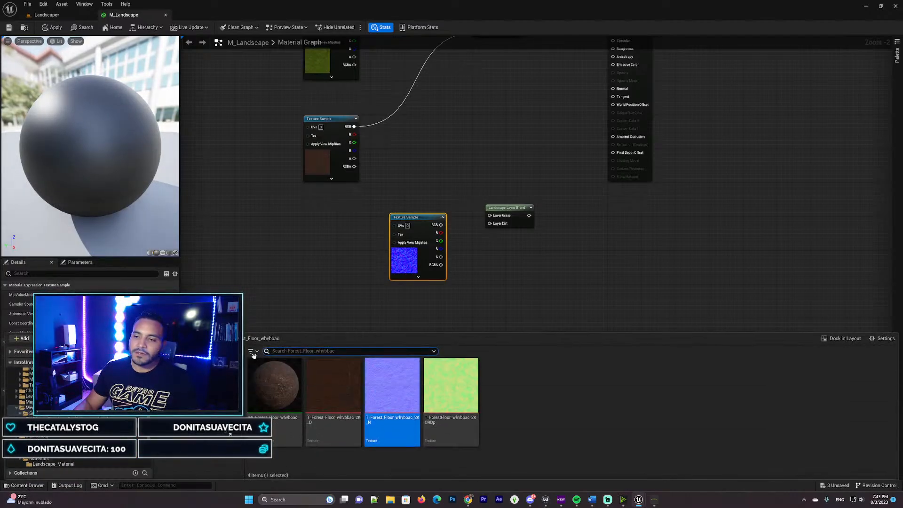
{"action": "left_click", "coordinate": [392, 385]}
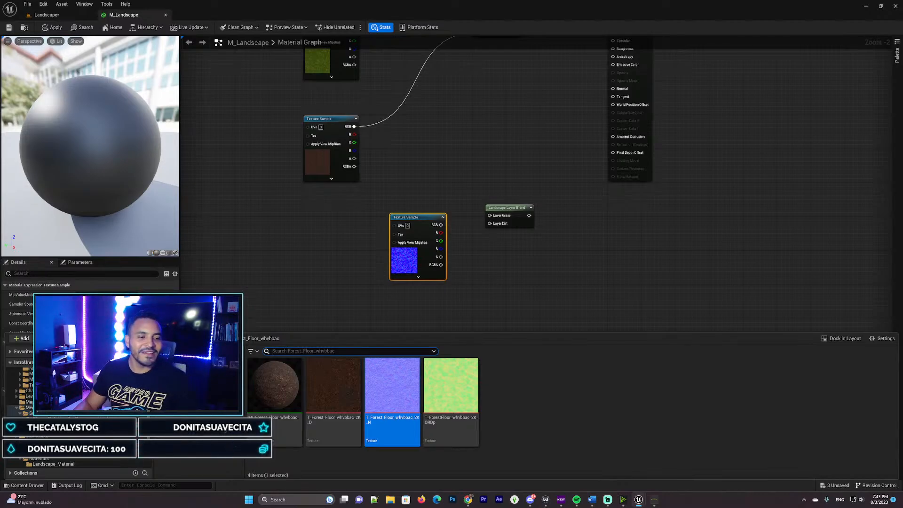
{"action": "left_click", "coordinate": [291, 402]}
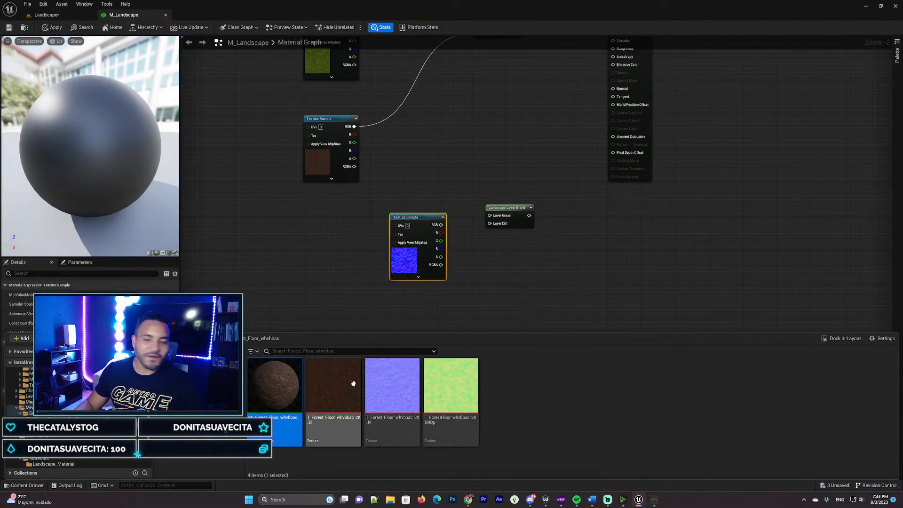
{"action": "left_click", "coordinate": [402, 386]}
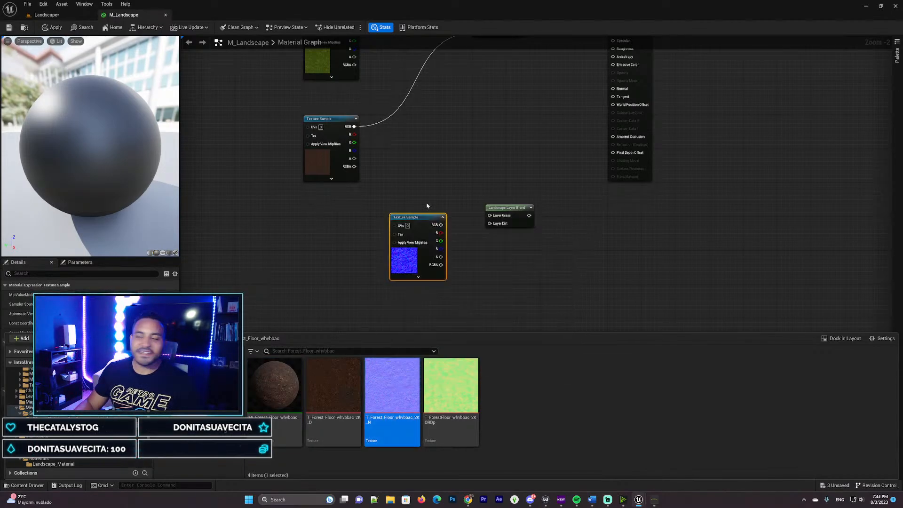
{"action": "left_click_drag", "start_coordinate": [419, 216], "coordinate": [332, 219]}
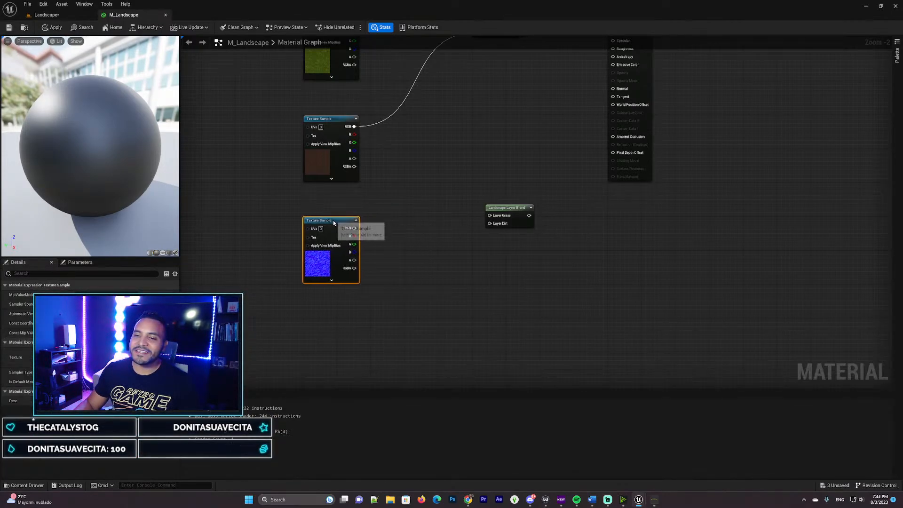
Step: Add the clover patches normal texture (2K_N) to the graph and stack it directly above the Forest Floor normal sample
{"action": "left_click", "coordinate": [24, 486]}
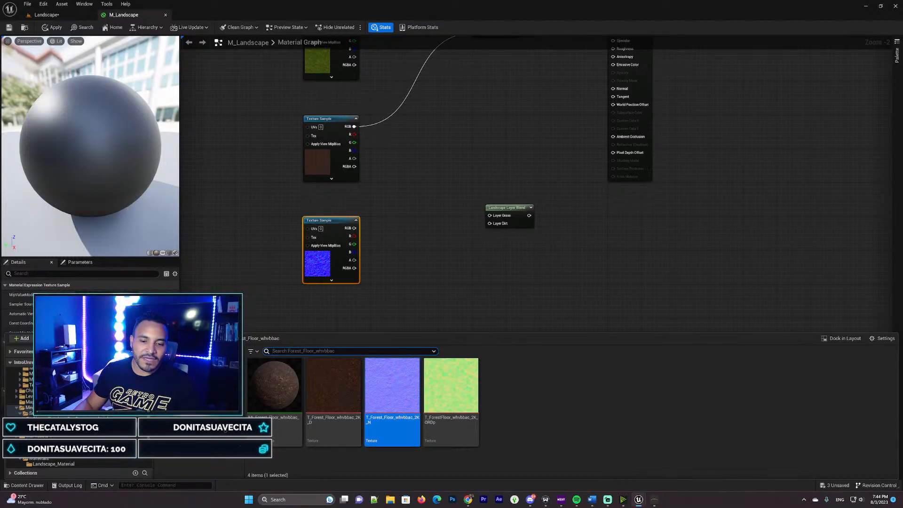
{"action": "left_click", "coordinate": [71, 418]}
{"action": "left_click_drag", "start_coordinate": [396, 403], "coordinate": [405, 216]}
{"action": "left_click_drag", "start_coordinate": [337, 227], "coordinate": [336, 308]}
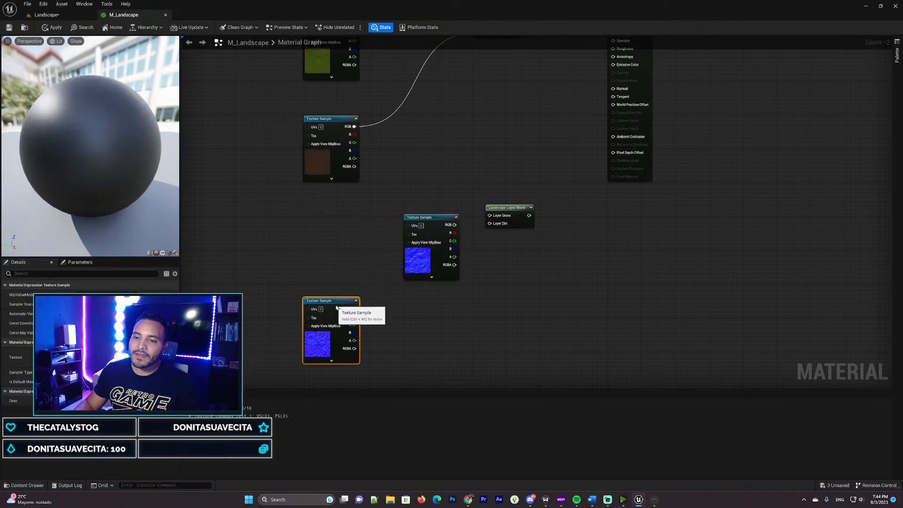
{"action": "left_click_drag", "start_coordinate": [425, 218], "coordinate": [325, 221]}
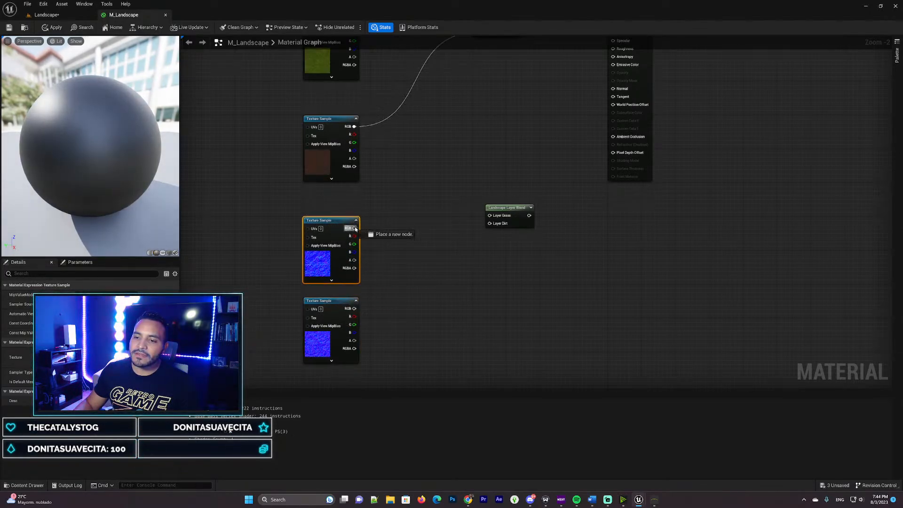
Step: Connect the clover and Forest Floor normals to Layer Grass and Layer Dirt of the second blend, wire it to Normal and apply the material
{"action": "left_click_drag", "start_coordinate": [355, 229], "coordinate": [494, 220]}
{"action": "left_click_drag", "start_coordinate": [355, 308], "coordinate": [490, 224]}
{"action": "right_click_drag", "start_coordinate": [561, 175], "coordinate": [509, 263]}
{"action": "left_click_drag", "start_coordinate": [482, 303], "coordinate": [566, 176]}
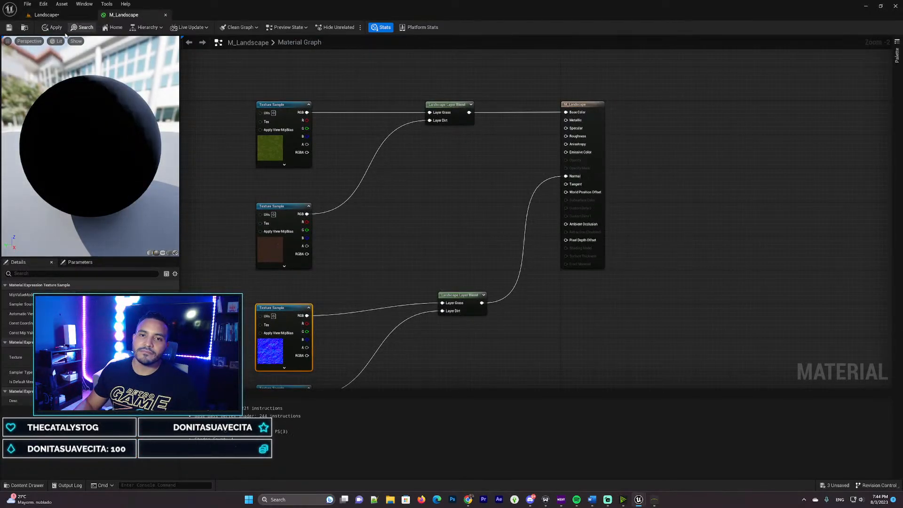
{"action": "left_click", "coordinate": [51, 28]}
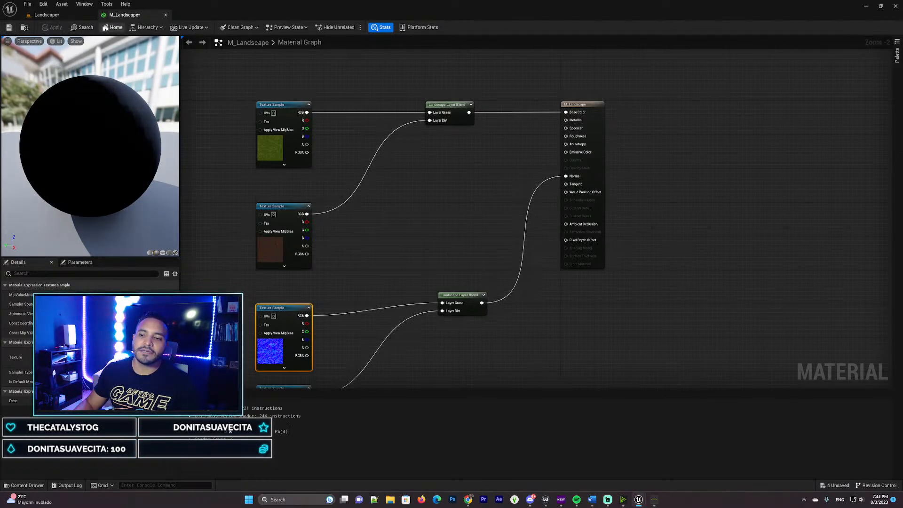
Step: Examine the effect of the normal maps on the grass and dirt areas of the landscape
{"action": "left_click", "coordinate": [69, 15]}
{"action": "mouse_move", "coordinate": [393, 165]}
{"action": "right_mouse_down"}
{"action": "mouse_move", "coordinate": [395, 226]}
{"action": "mouse_move", "coordinate": [452, 244]}
{"action": "mouse_move", "coordinate": [463, 258]}
{"action": "mouse_move", "coordinate": [459, 201]}
{"action": "mouse_move", "coordinate": [458, 254]}
{"action": "mouse_move", "coordinate": [485, 251]}
{"action": "mouse_move", "coordinate": [508, 218]}
{"action": "mouse_move", "coordinate": [583, 211]}
{"action": "mouse_move", "coordinate": [487, 224]}
{"action": "right_mouse_up"}
{"action": "key", "text": "w"}
{"action": "key", "text": "w"}
{"action": "key", "text": "w"}
{"action": "key", "text": "w"}
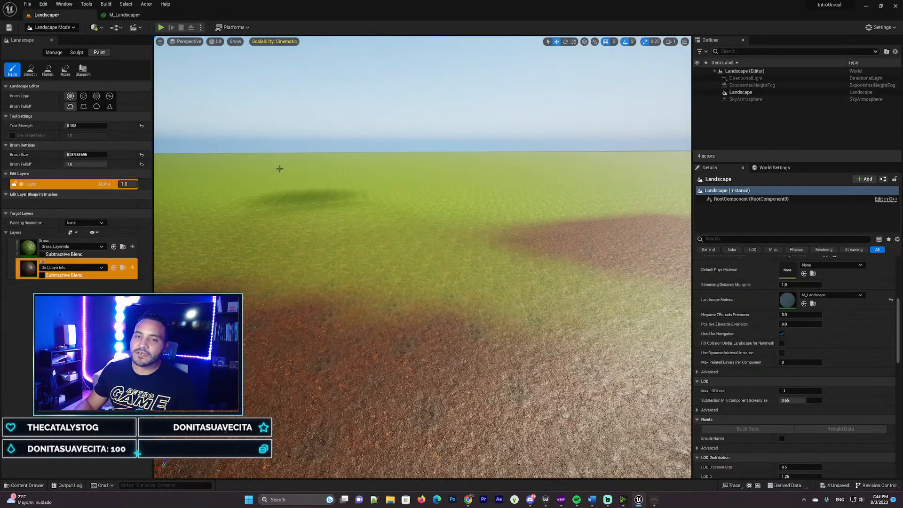
Step: Add a Constant node to M_Landscape, connect it to the Roughness input, and check the result on the landscape
{"action": "left_click", "coordinate": [123, 15]}
{"action": "right_click_drag", "start_coordinate": [412, 181], "coordinate": [365, 180]}
{"action": "right_click_drag", "start_coordinate": [300, 197], "coordinate": [350, 200]}
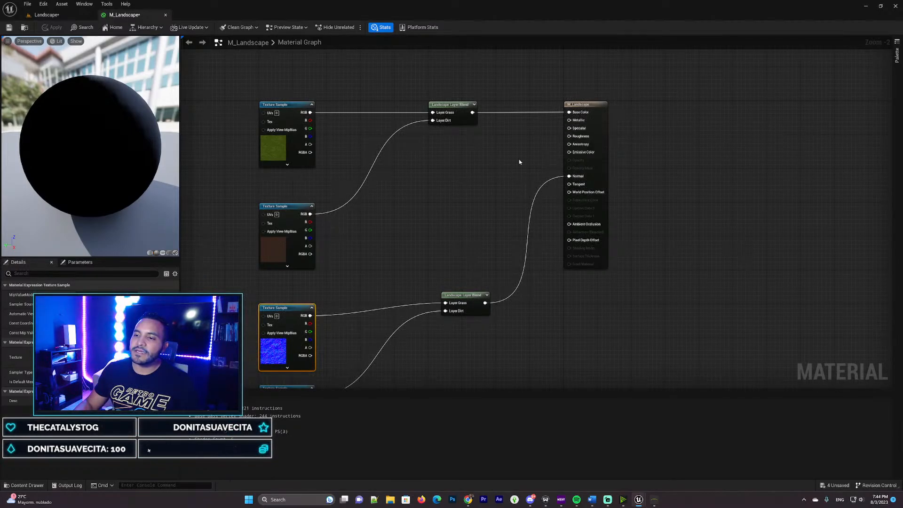
{"action": "left_click", "coordinate": [442, 176]}
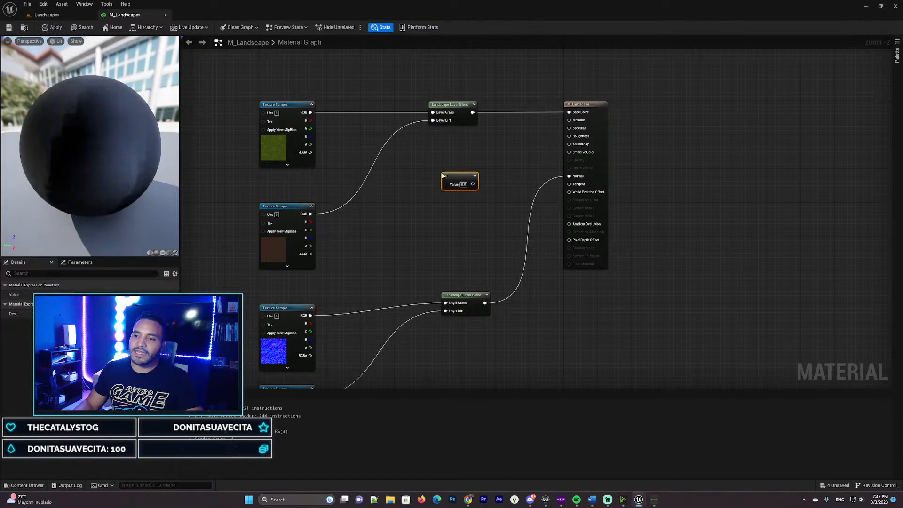
{"action": "left_click_drag", "start_coordinate": [462, 176], "coordinate": [435, 177]}
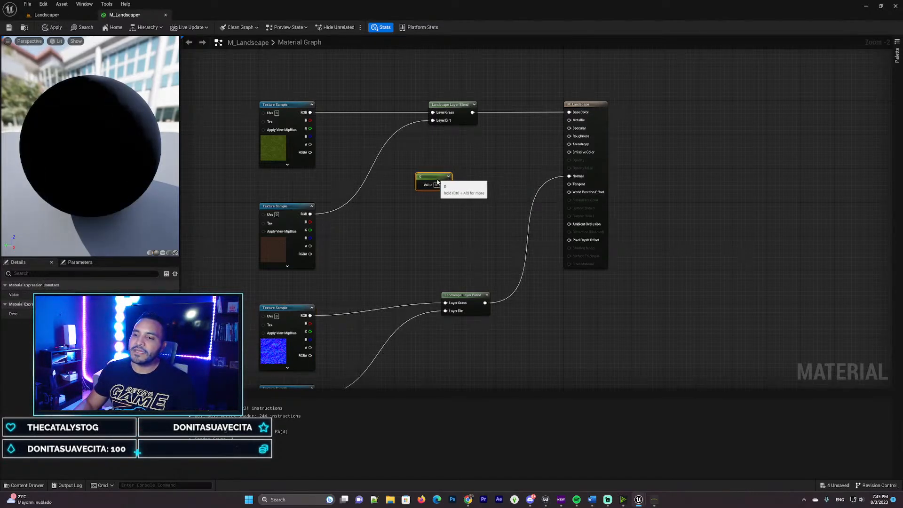
{"action": "left_click", "coordinate": [898, 54]}
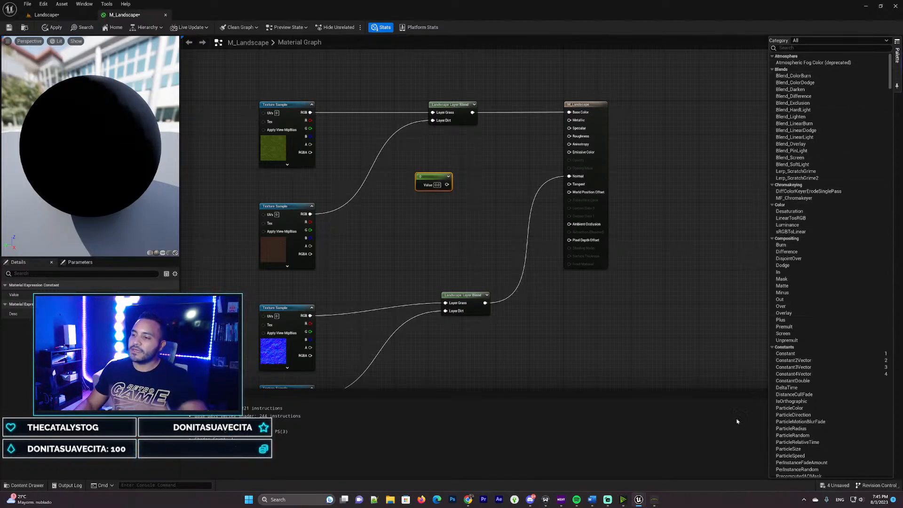
{"action": "left_click", "coordinate": [897, 40]}
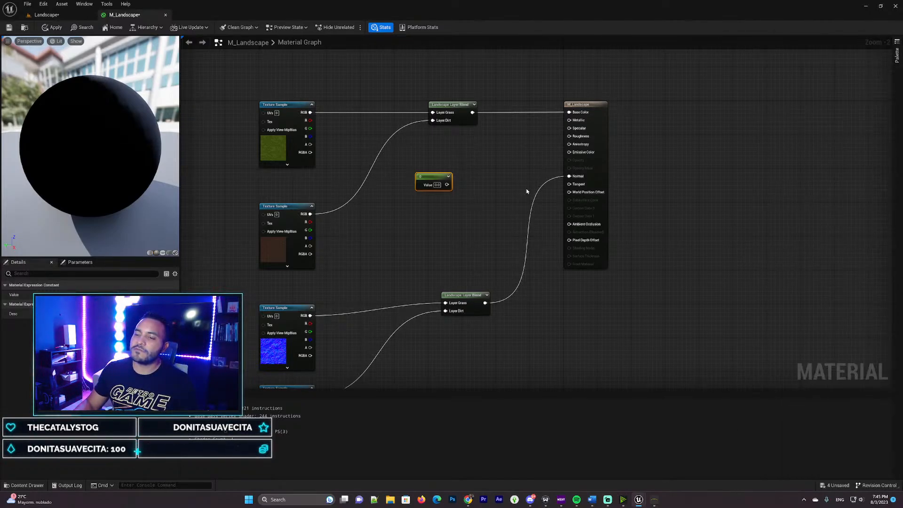
{"action": "left_click_drag", "start_coordinate": [432, 176], "coordinate": [569, 136]}
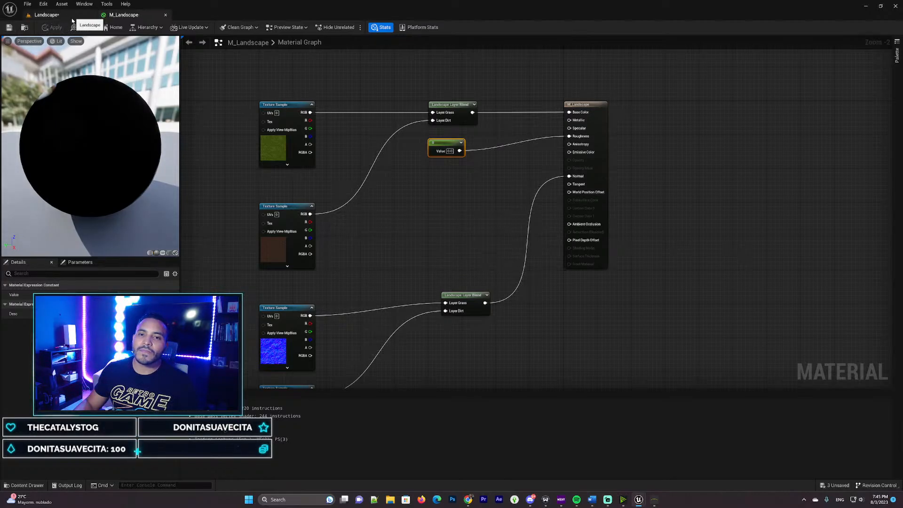
{"action": "left_click", "coordinate": [46, 15]}
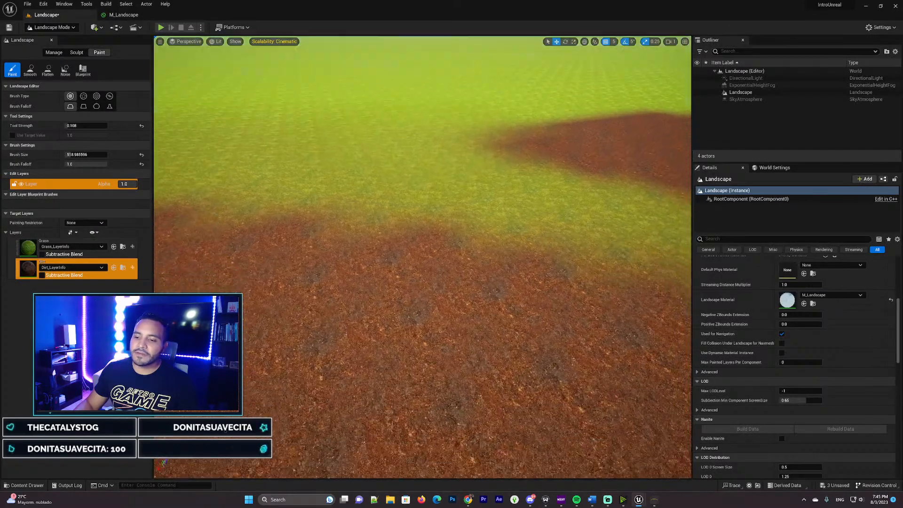
{"action": "mouse_move", "coordinate": [423, 257]}
{"action": "right_mouse_down"}
{"action": "mouse_move", "coordinate": [423, 281]}
{"action": "mouse_move", "coordinate": [425, 221]}
{"action": "mouse_move", "coordinate": [461, 215]}
{"action": "mouse_move", "coordinate": [431, 238]}
{"action": "mouse_move", "coordinate": [386, 220]}
{"action": "mouse_move", "coordinate": [385, 271]}
{"action": "mouse_move", "coordinate": [384, 239]}
{"action": "mouse_move", "coordinate": [361, 218]}
{"action": "mouse_move", "coordinate": [398, 283]}
{"action": "mouse_move", "coordinate": [393, 242]}
{"action": "mouse_move", "coordinate": [392, 271]}
{"action": "mouse_move", "coordinate": [385, 257]}
{"action": "right_mouse_up"}
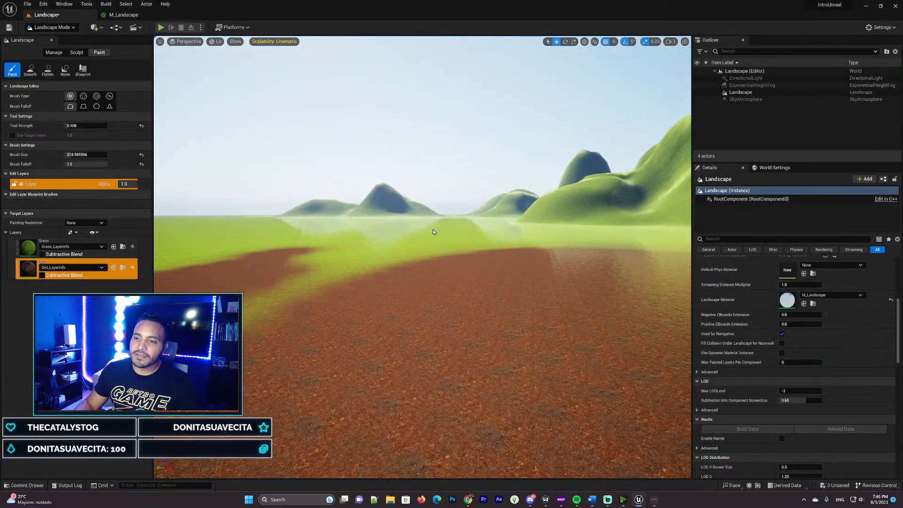
Step: Examine the dirt and grass areas of the landscape from close up and far away for texture tiling
{"action": "mouse_move", "coordinate": [569, 208]}
{"action": "right_mouse_down"}
{"action": "mouse_move", "coordinate": [610, 227]}
{"action": "mouse_move", "coordinate": [628, 168]}
{"action": "mouse_move", "coordinate": [615, 197]}
{"action": "mouse_move", "coordinate": [423, 197]}
{"action": "mouse_move", "coordinate": [423, 219]}
{"action": "right_mouse_up"}
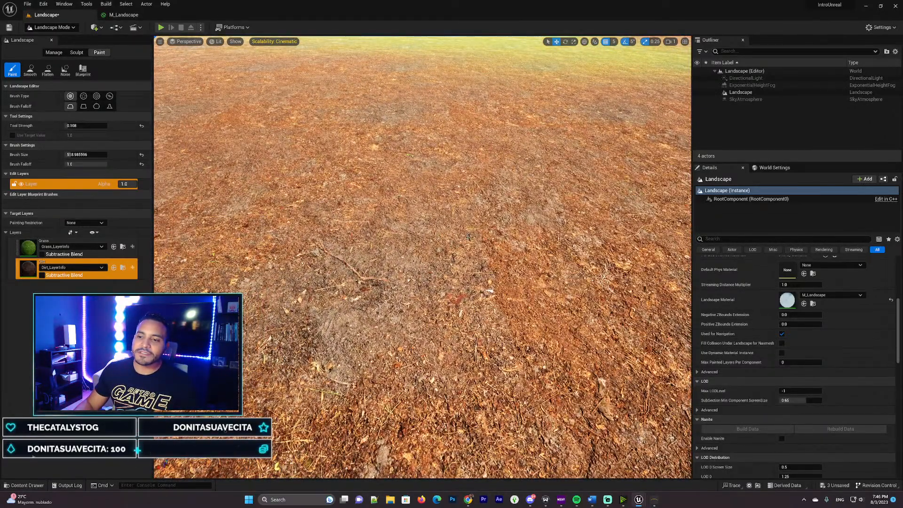
{"action": "right_click_drag", "start_coordinate": [423, 219], "coordinate": [423, 206]}
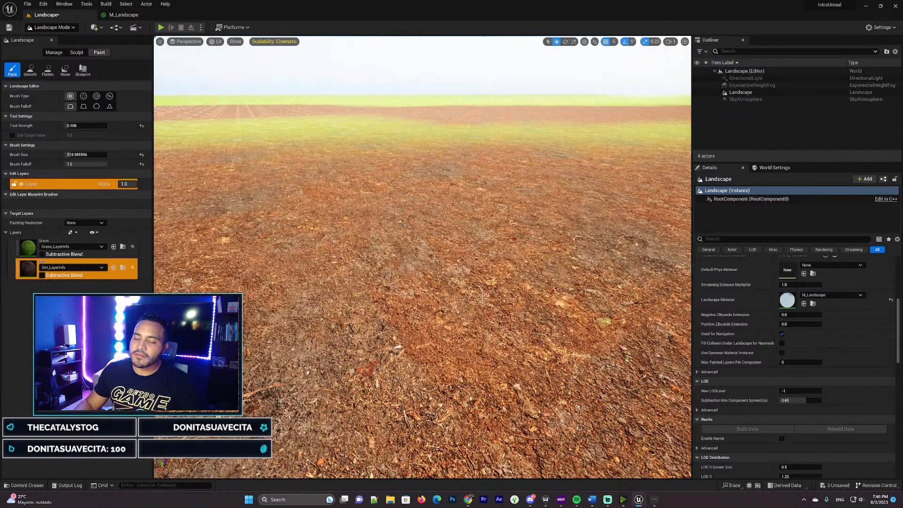
{"action": "mouse_move", "coordinate": [403, 223]}
{"action": "right_mouse_down"}
{"action": "mouse_move", "coordinate": [404, 265]}
{"action": "mouse_move", "coordinate": [378, 271]}
{"action": "mouse_move", "coordinate": [382, 296]}
{"action": "mouse_move", "coordinate": [405, 244]}
{"action": "mouse_move", "coordinate": [452, 268]}
{"action": "mouse_move", "coordinate": [414, 287]}
{"action": "mouse_move", "coordinate": [403, 247]}
{"action": "right_mouse_up"}
{"action": "key", "text": "w"}
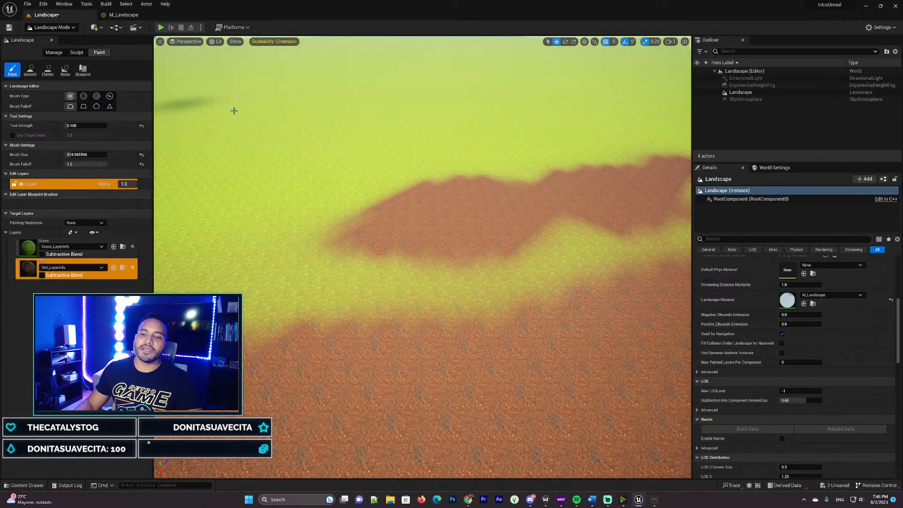
{"action": "right_click_drag", "start_coordinate": [424, 207], "coordinate": [365, 212]}
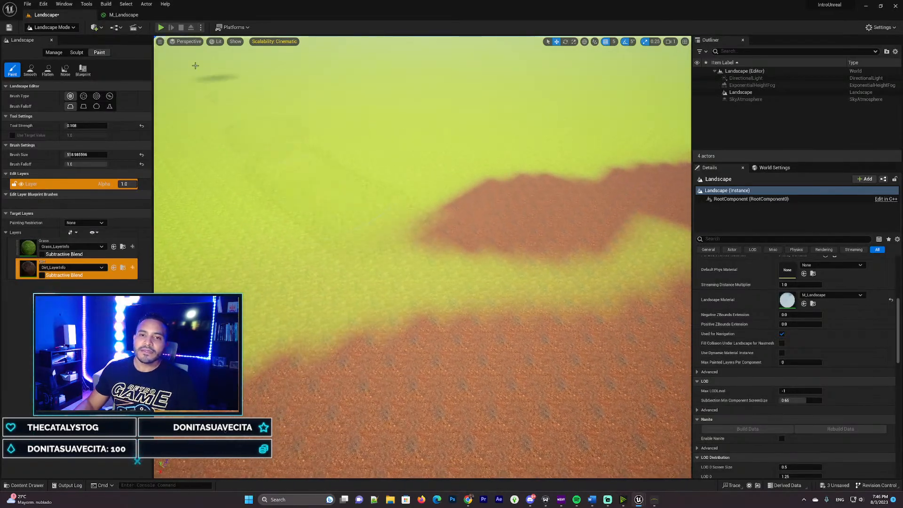
Step: Switch from Landscape Mode to Selection Mode and inspect the repeating texture pattern across the painted dirt patches
{"action": "left_click", "coordinate": [42, 26]}
{"action": "left_click", "coordinate": [52, 38]}
{"action": "right_click_drag", "start_coordinate": [348, 258], "coordinate": [290, 289]}
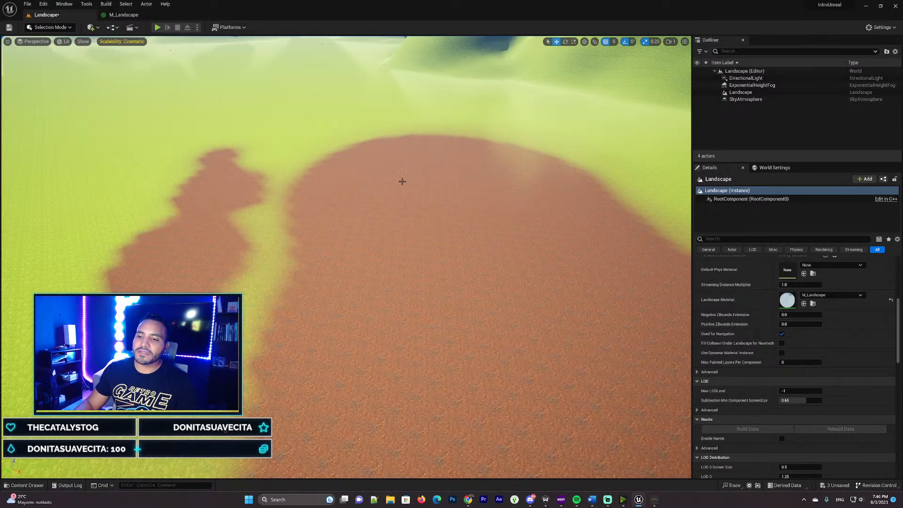
{"action": "right_click_drag", "start_coordinate": [290, 214], "coordinate": [333, 188]}
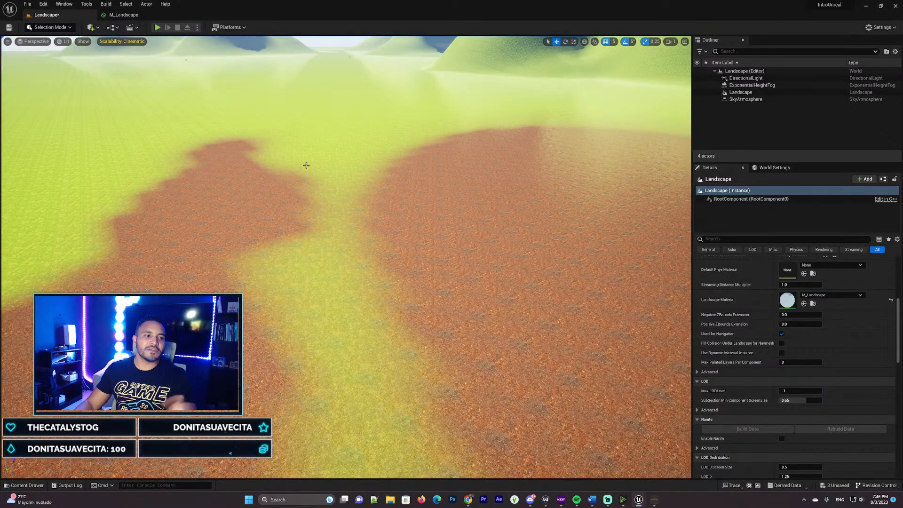
{"action": "right_click_drag", "start_coordinate": [306, 167], "coordinate": [296, 178]}
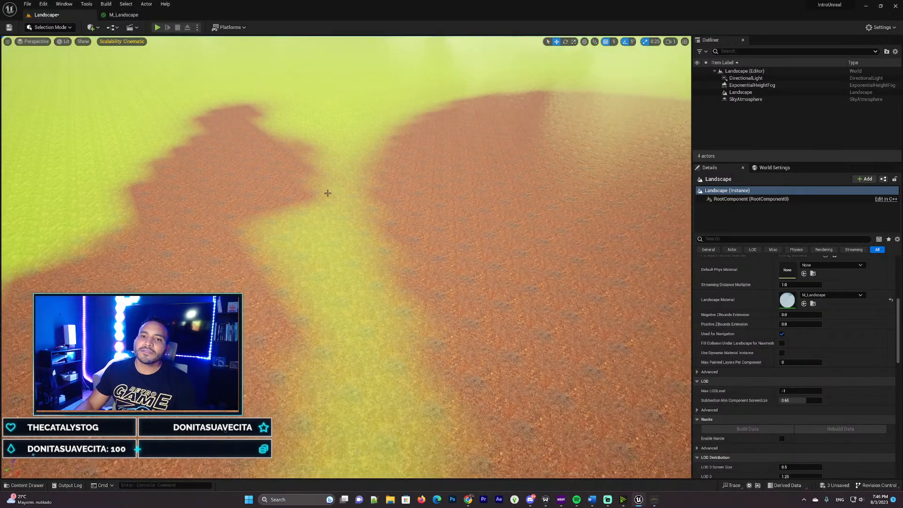
Step: Open M_Master_Material from the Materials folder inside MyStuff
{"action": "left_click", "coordinate": [24, 484]}
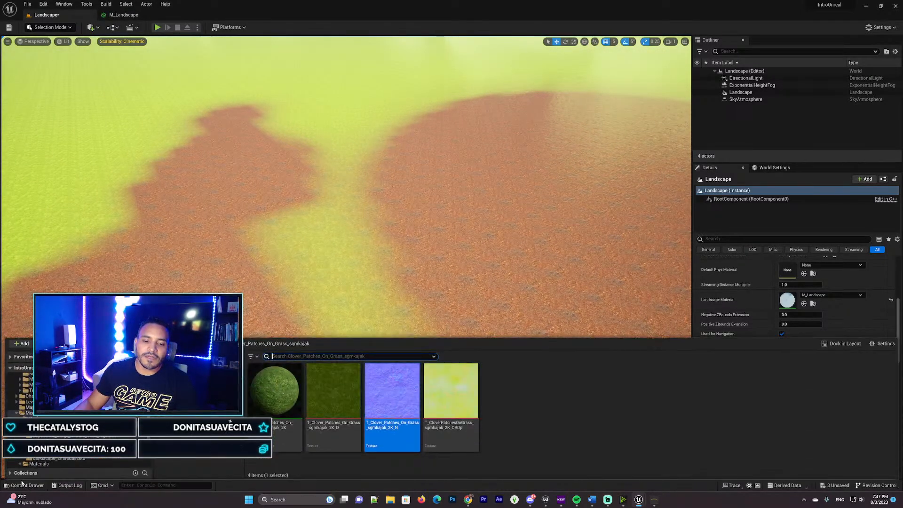
{"action": "scroll", "coordinate": [85, 435], "scroll_direction": "up", "scroll_amount": 2}
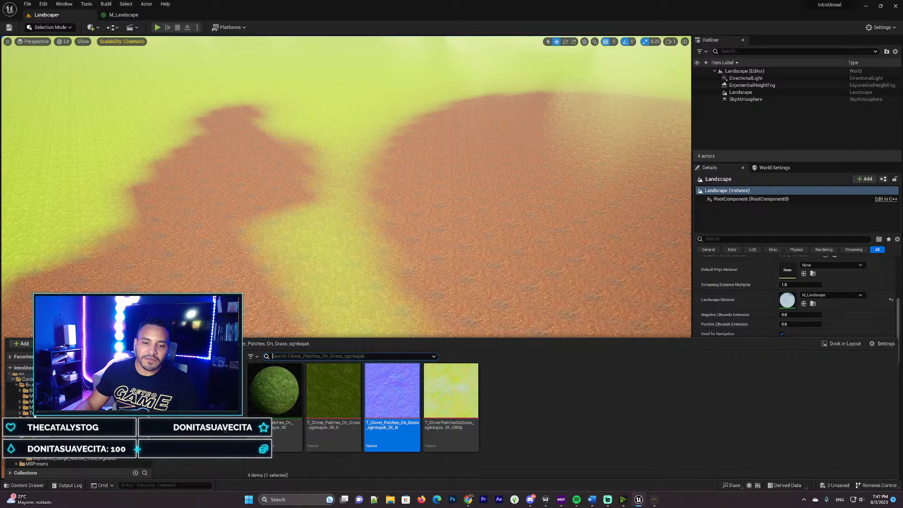
{"action": "scroll", "coordinate": [85, 435], "scroll_direction": "down", "scroll_amount": 2}
{"action": "scroll", "coordinate": [44, 439], "scroll_direction": "down", "scroll_amount": 2}
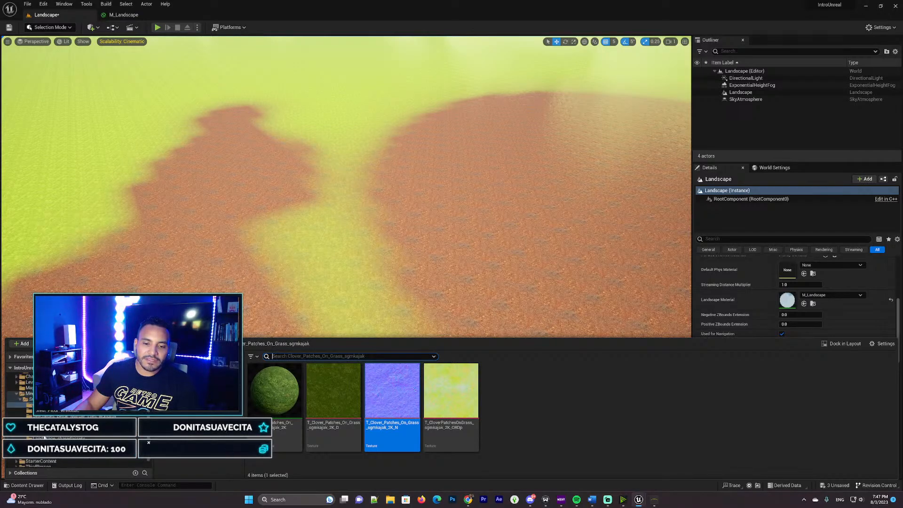
{"action": "left_click", "coordinate": [53, 437]}
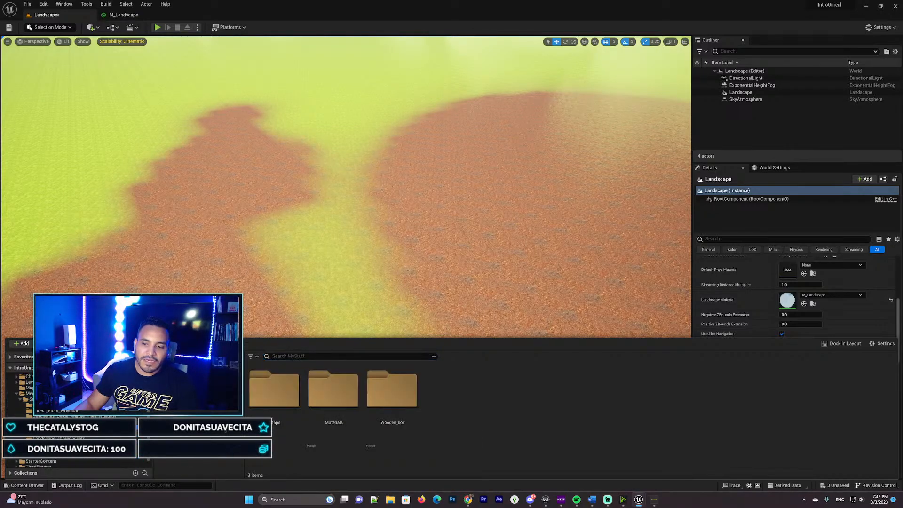
{"action": "double_click", "coordinate": [333, 390]}
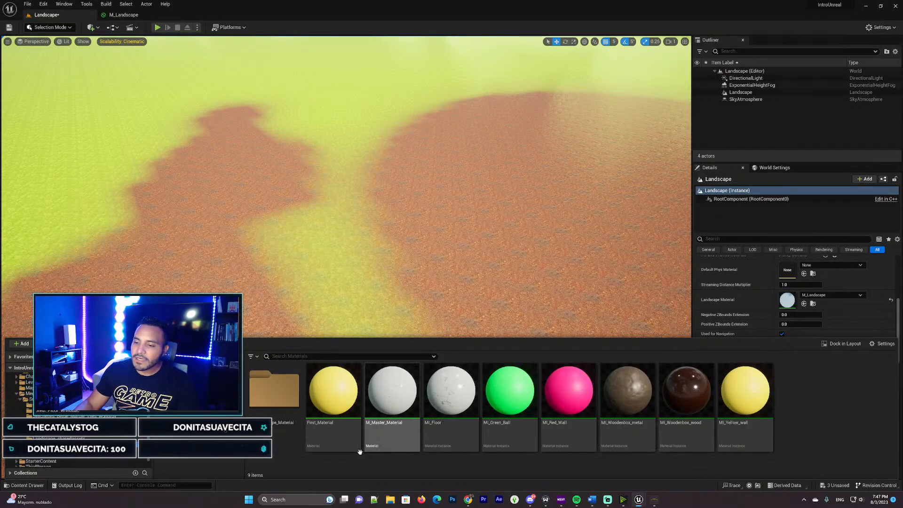
{"action": "double_click", "coordinate": [393, 402]}
Step: Examine how the TexCoord, texture size parameter and Multiply nodes drive the texture UVs in M_Master_Material
{"action": "scroll", "coordinate": [207, 153], "scroll_direction": "up", "scroll_amount": 3}
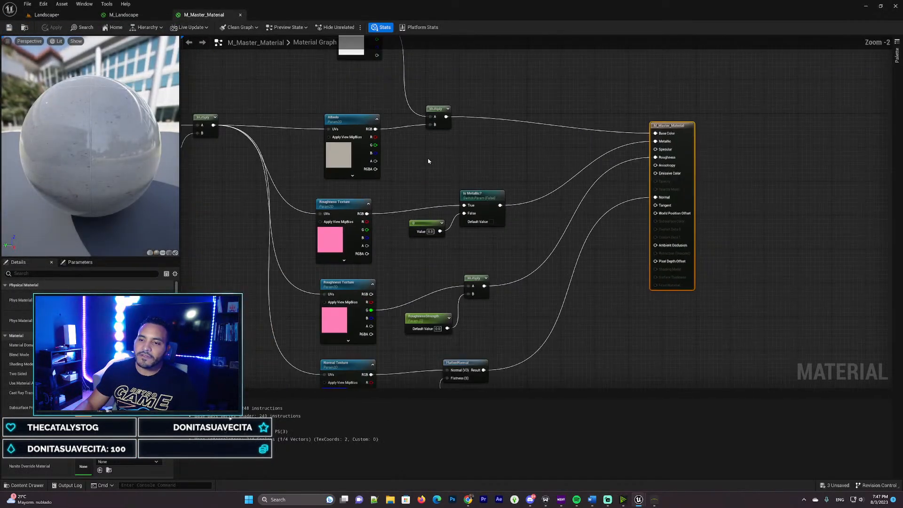
{"action": "scroll", "coordinate": [428, 161], "scroll_direction": "down", "scroll_amount": 5}
{"action": "scroll", "coordinate": [344, 229], "scroll_direction": "up", "scroll_amount": 4}
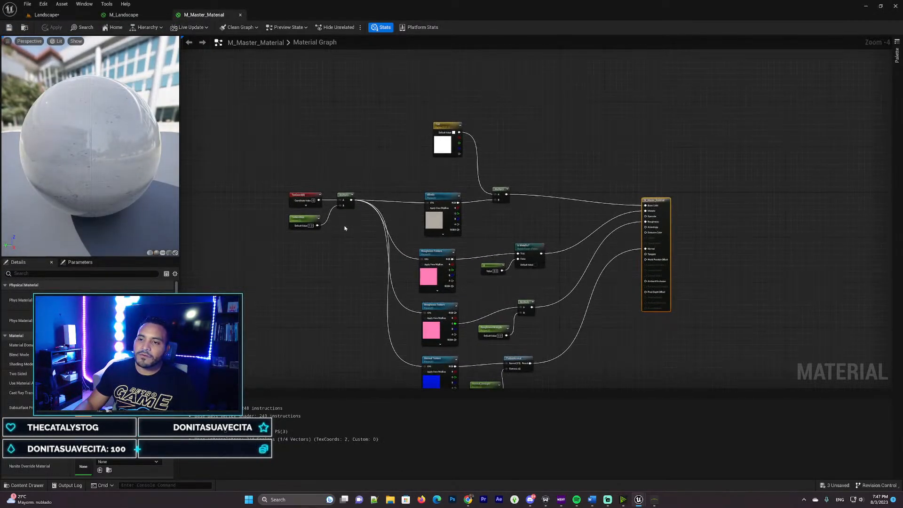
{"action": "scroll", "coordinate": [345, 229], "scroll_direction": "up", "scroll_amount": 2}
{"action": "right_click_drag", "start_coordinate": [280, 143], "coordinate": [261, 118]}
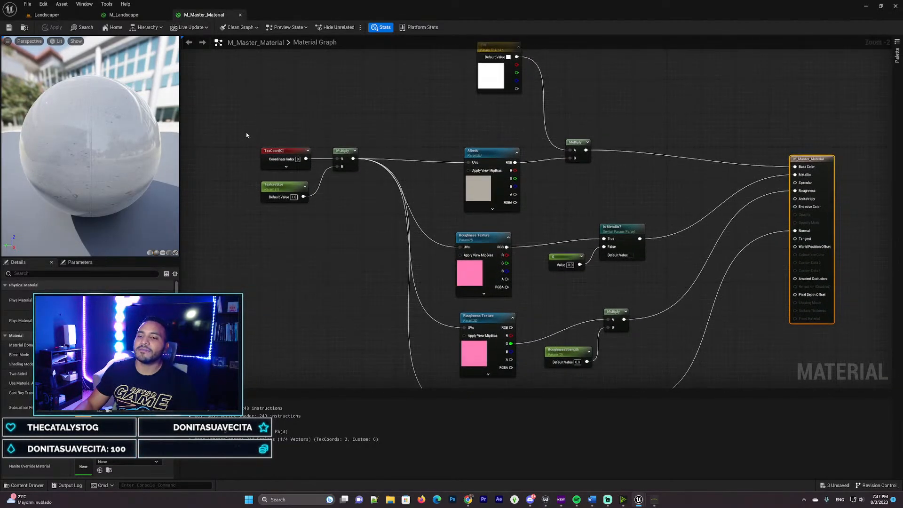
{"action": "left_click_drag", "start_coordinate": [225, 123], "coordinate": [394, 226]}
{"action": "left_click", "coordinate": [406, 81]}
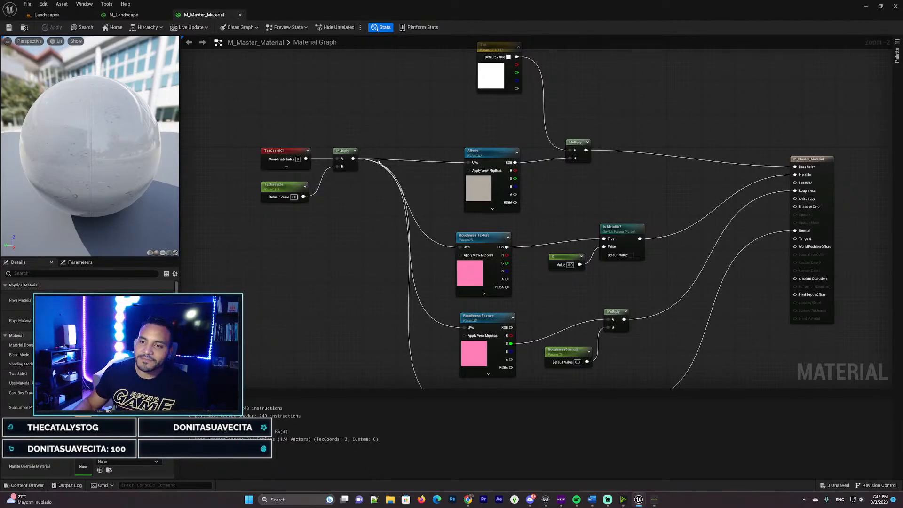
Step: Select the TexCoord, texture size parameter and Multiply nodes in M_Master_Material, and return to the M_Landscape graph
{"action": "right_click_drag", "start_coordinate": [369, 134], "coordinate": [403, 156]}
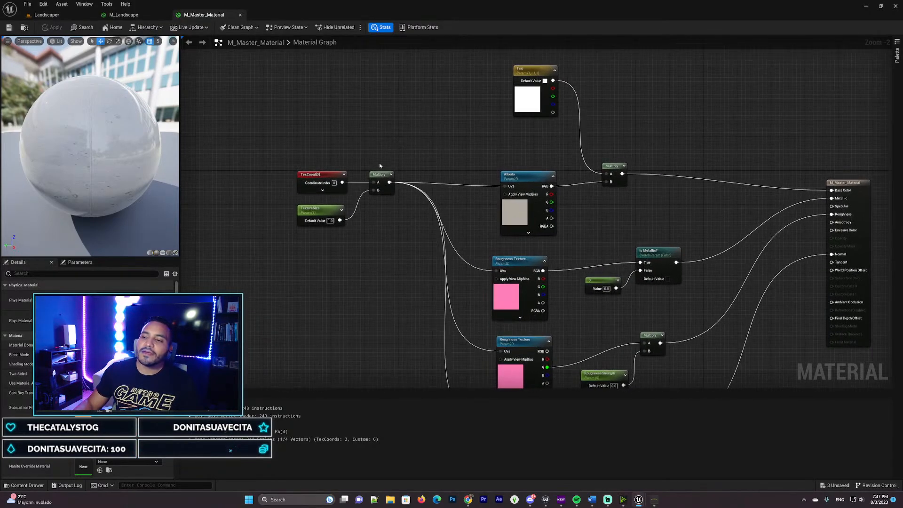
{"action": "left_click_drag", "start_coordinate": [265, 134], "coordinate": [404, 228]}
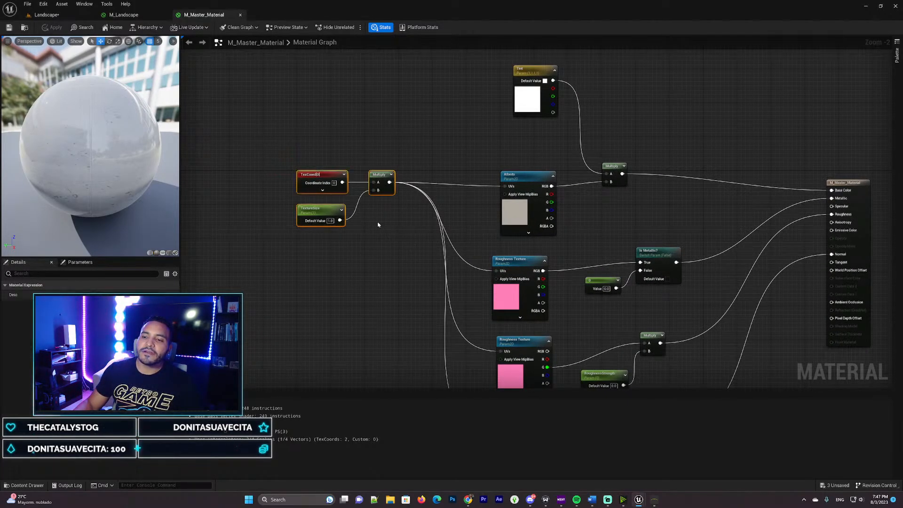
{"action": "left_click", "coordinate": [144, 16]}
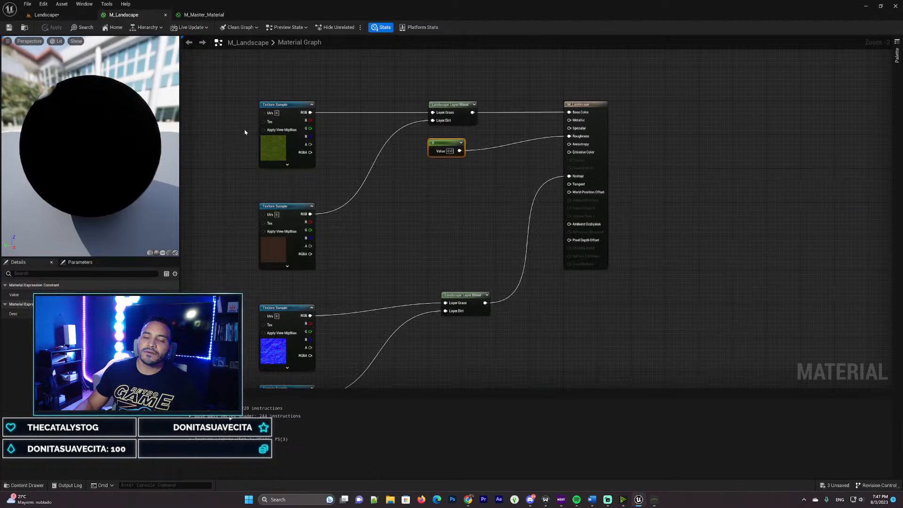
Step: Copy the TexCoord, TextureSize and Multiply nodes from M_Master_Material into M_Landscape and place them beside the grass Texture Sample
{"action": "right_click_drag", "start_coordinate": [203, 129], "coordinate": [338, 156]}
{"action": "left_click", "coordinate": [204, 15]}
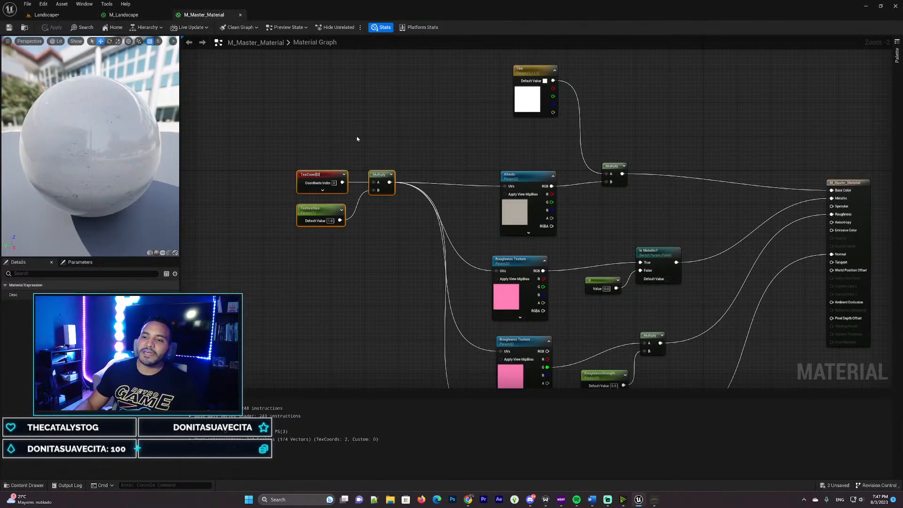
{"action": "left_click_drag", "start_coordinate": [243, 117], "coordinate": [388, 249]}
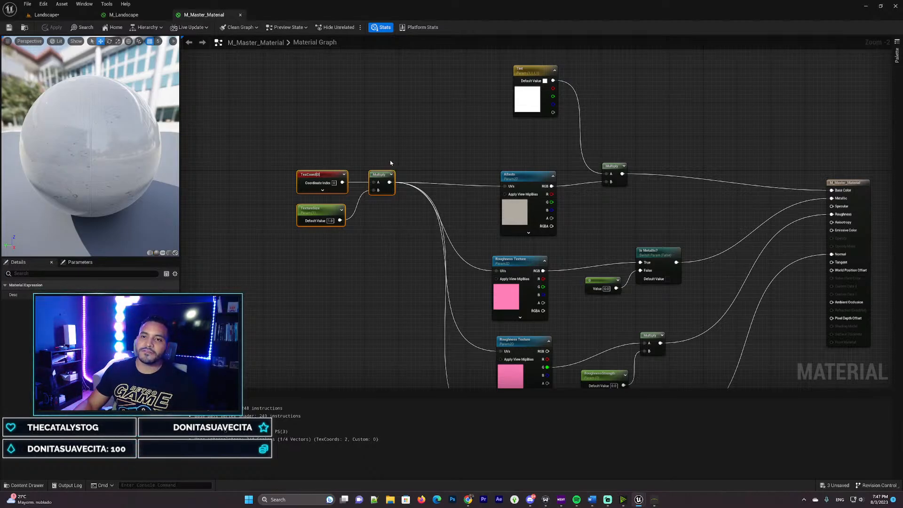
{"action": "left_click", "coordinate": [127, 14]}
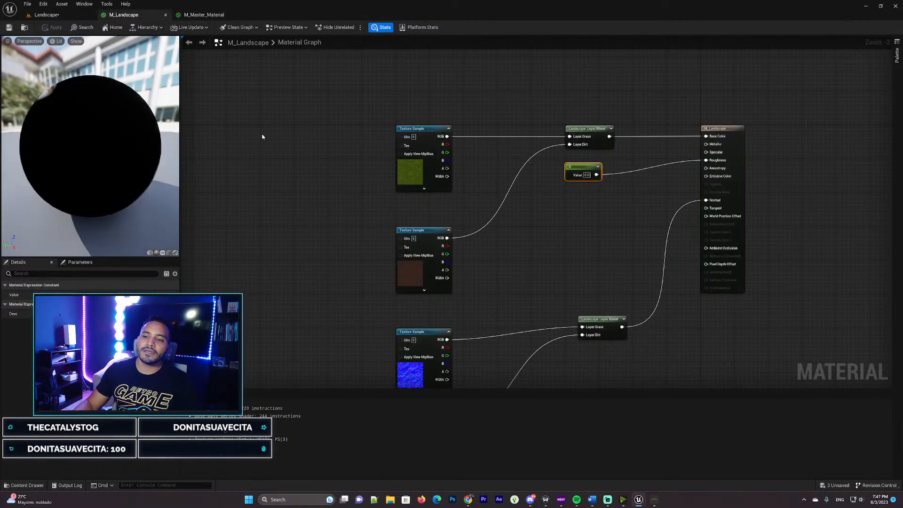
{"action": "right_click_drag", "start_coordinate": [271, 156], "coordinate": [331, 164]}
{"action": "key", "text": "ctrl+v"}
{"action": "left_click_drag", "start_coordinate": [384, 176], "coordinate": [287, 146]}
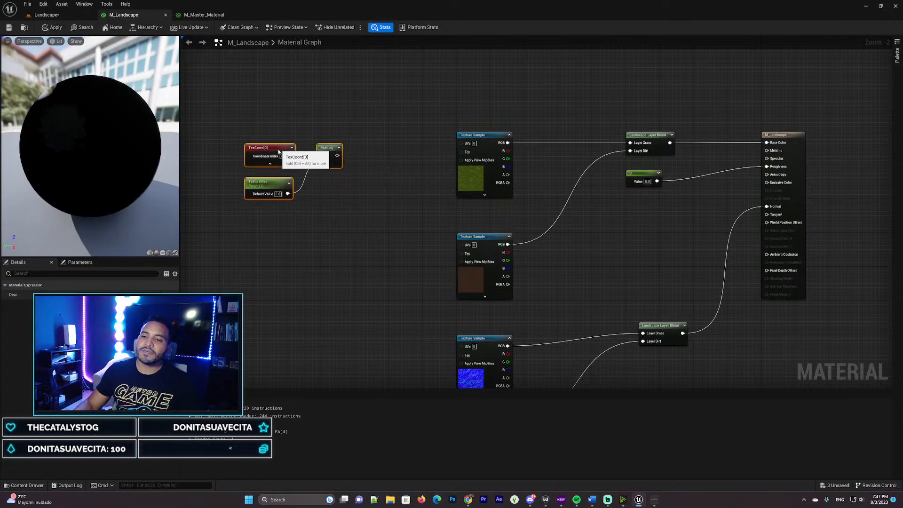
{"action": "left_click", "coordinate": [364, 160]}
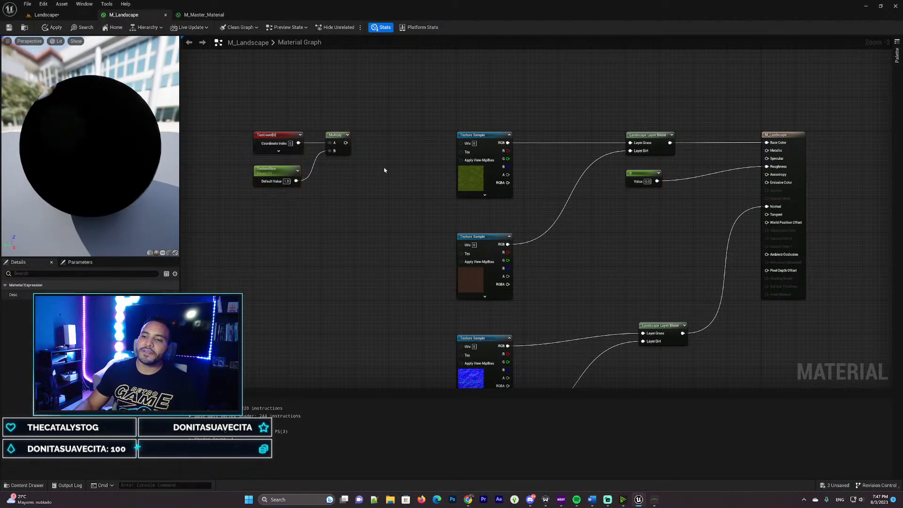
{"action": "right_click_drag", "start_coordinate": [364, 160], "coordinate": [375, 183]}
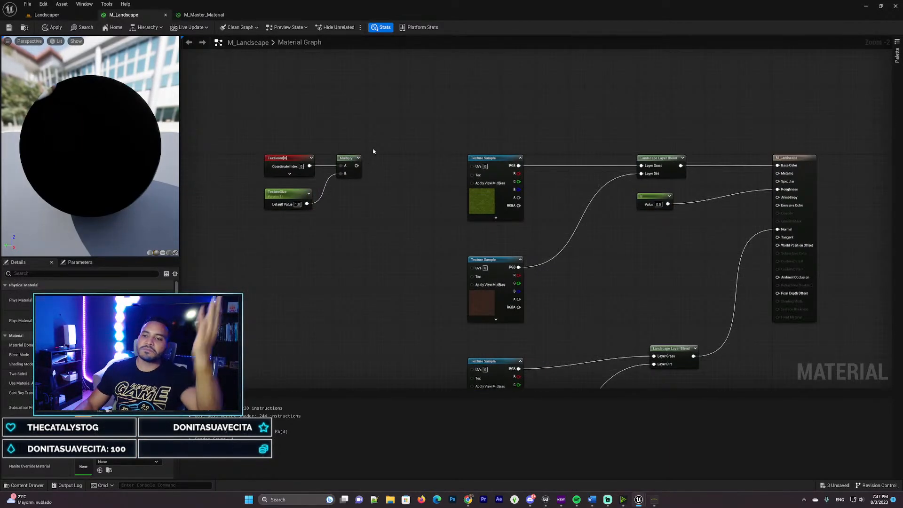
Step: Connect the Multiply output to the UVs of the grass color Texture Sample and the upper normal map Texture Sample
{"action": "left_click_drag", "start_coordinate": [356, 166], "coordinate": [472, 165]}
{"action": "left_click_drag", "start_coordinate": [357, 165], "coordinate": [379, 165]}
{"action": "left_click", "coordinate": [345, 248]}
{"action": "right_click_drag", "start_coordinate": [387, 259], "coordinate": [360, 180]}
{"action": "left_click_drag", "start_coordinate": [329, 84], "coordinate": [443, 288]}
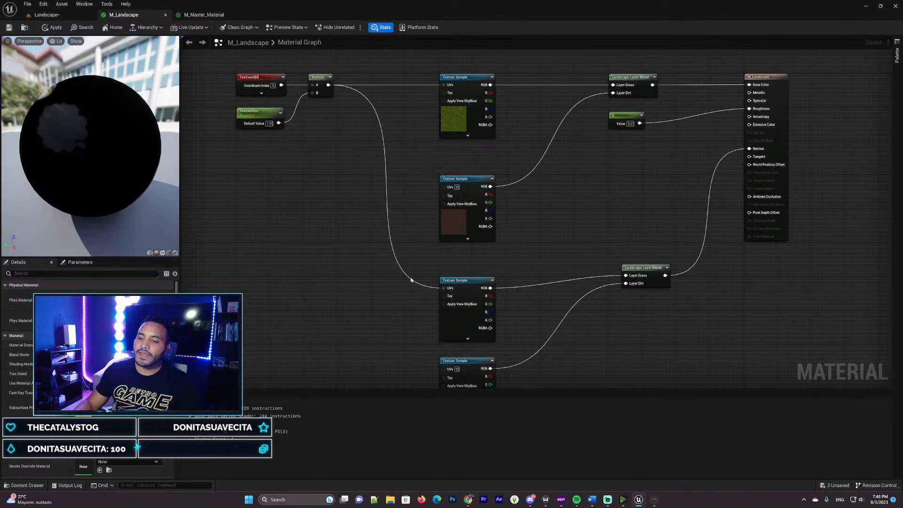
{"action": "right_click_drag", "start_coordinate": [313, 208], "coordinate": [341, 231]}
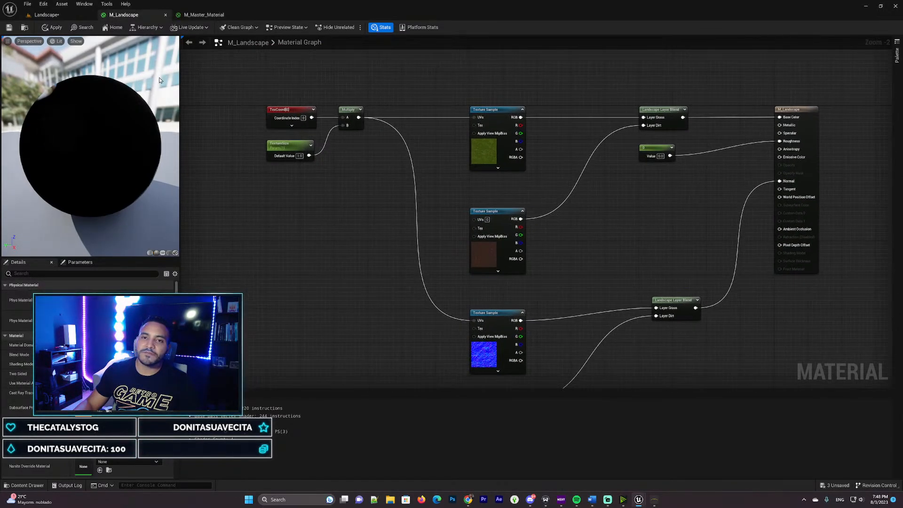
Step: Apply and save the M_Landscape material, and check the grass and dirt tiling in the Landscape level
{"action": "left_click", "coordinate": [52, 27]}
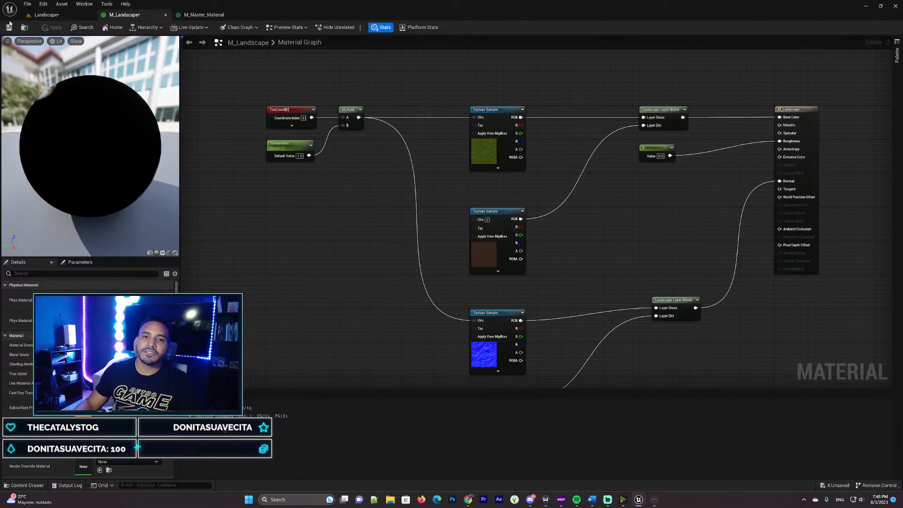
{"action": "left_click", "coordinate": [9, 27]}
{"action": "left_click", "coordinate": [46, 15]}
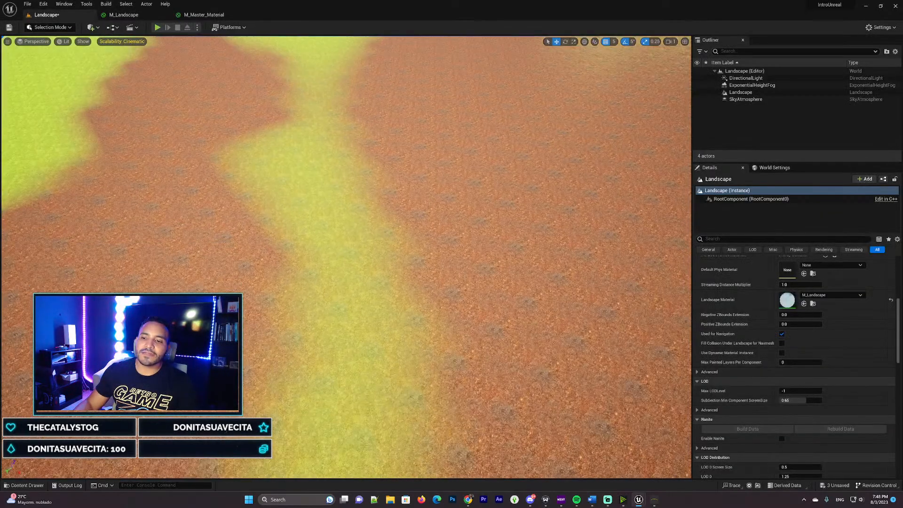
{"action": "right_click_drag", "start_coordinate": [346, 257], "coordinate": [349, 213]}
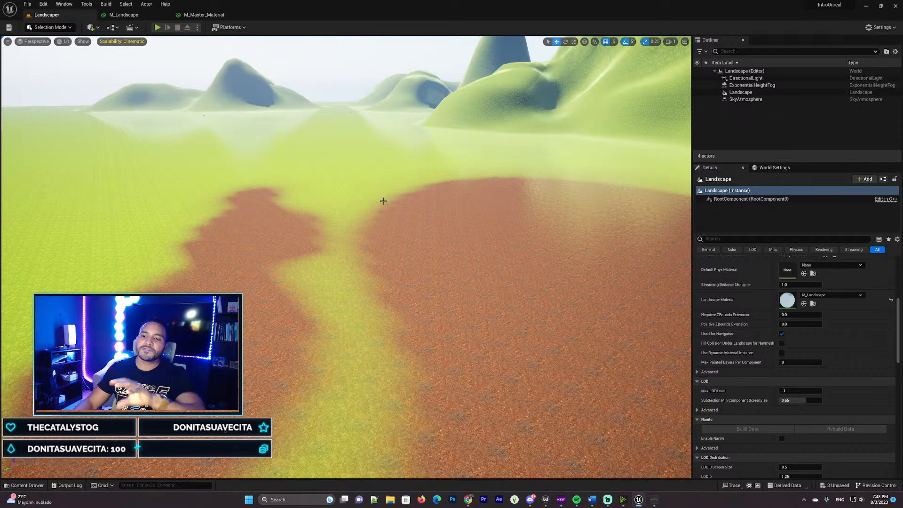
{"action": "right_click_drag", "start_coordinate": [348, 235], "coordinate": [355, 256]}
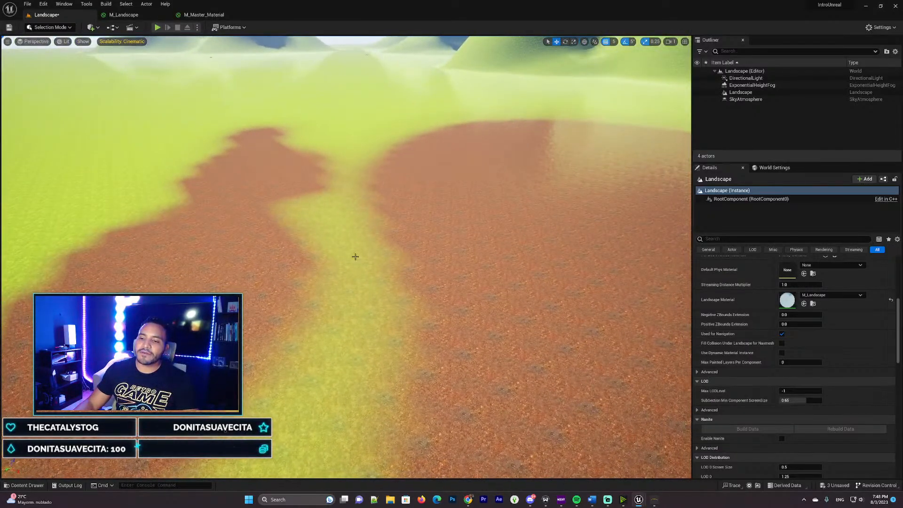
{"action": "right_click_drag", "start_coordinate": [395, 291], "coordinate": [354, 287]}
Step: Browse the project content to the Meshes folder of the Mannequins characters
{"action": "left_click", "coordinate": [34, 484]}
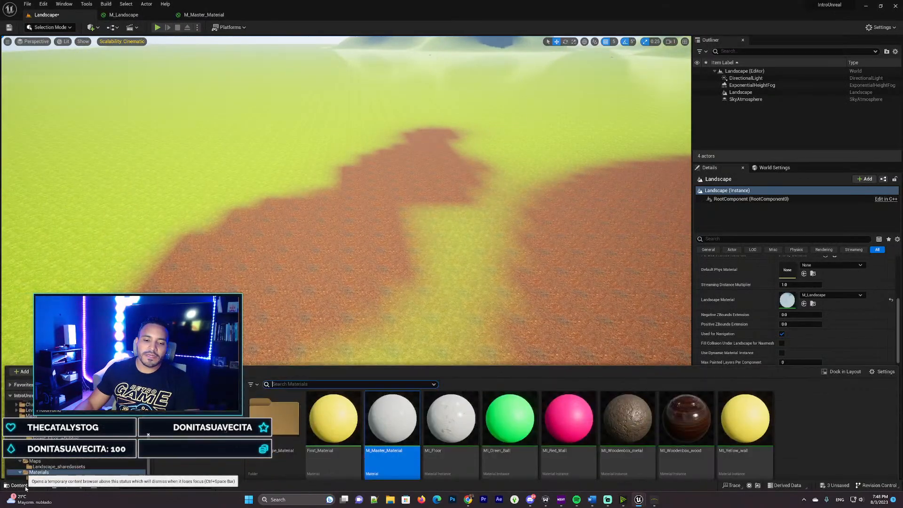
{"action": "scroll", "coordinate": [80, 414], "scroll_direction": "up", "scroll_amount": 3}
{"action": "scroll", "coordinate": [80, 414], "scroll_direction": "down", "scroll_amount": 4}
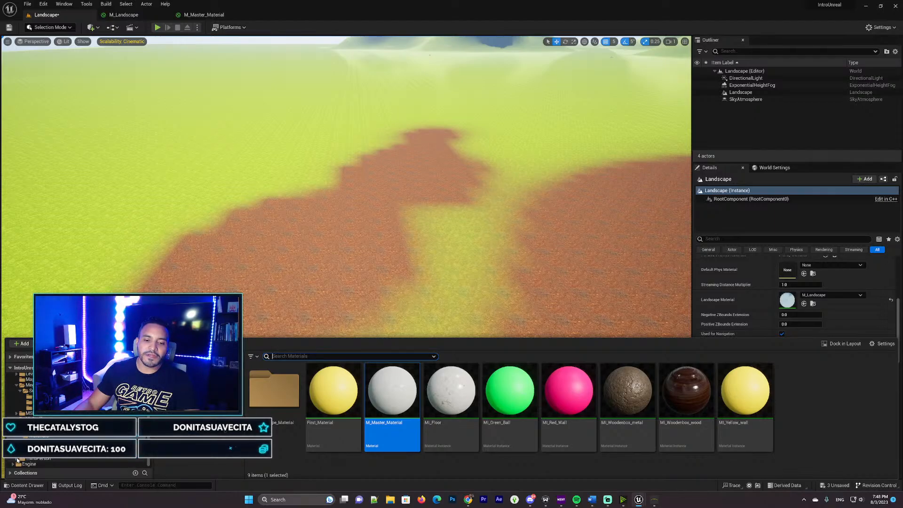
{"action": "left_click", "coordinate": [17, 459]}
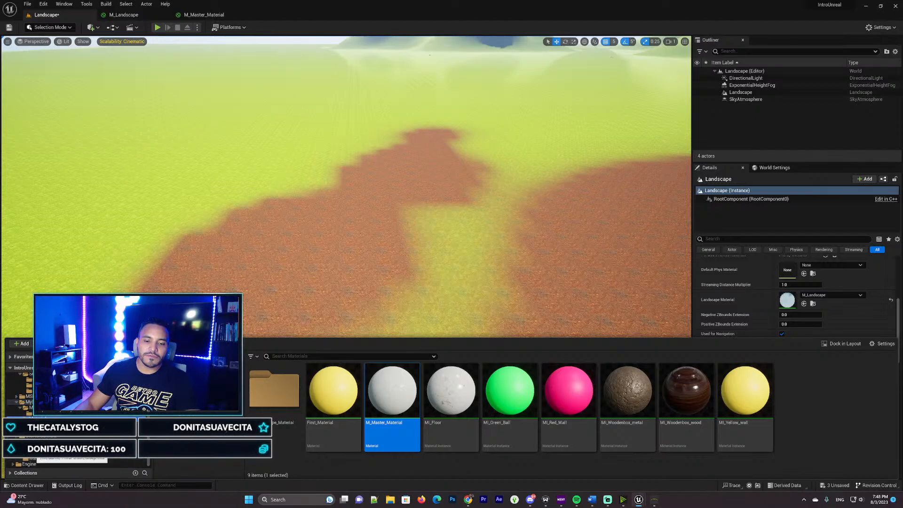
{"action": "scroll", "coordinate": [32, 450], "scroll_direction": "up", "scroll_amount": 5}
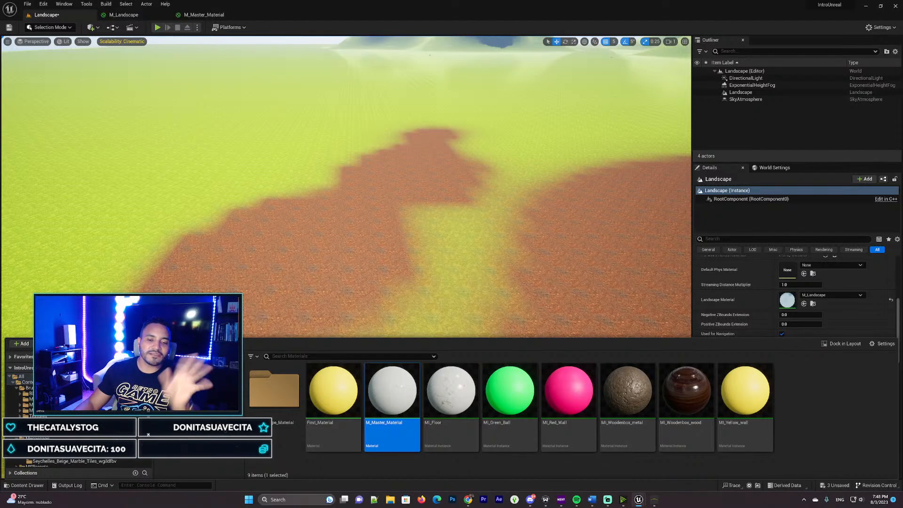
{"action": "left_click", "coordinate": [16, 422]}
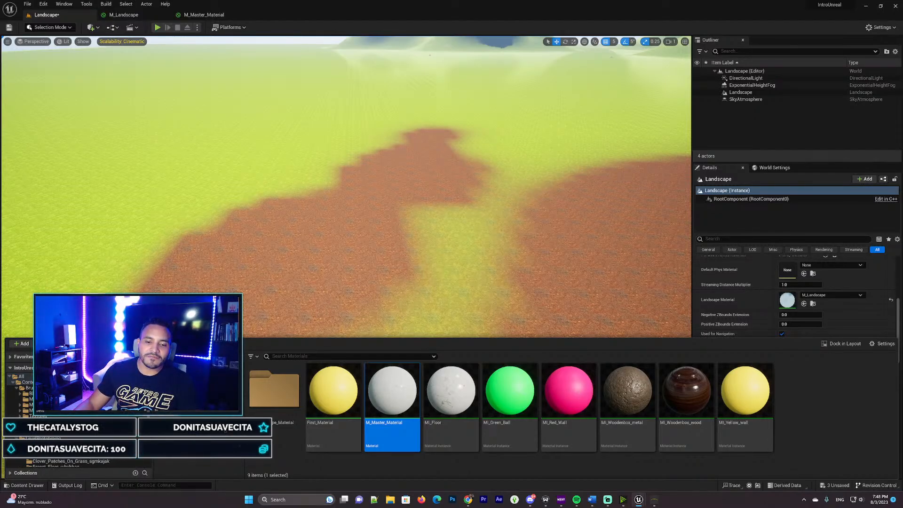
{"action": "left_click", "coordinate": [39, 432]}
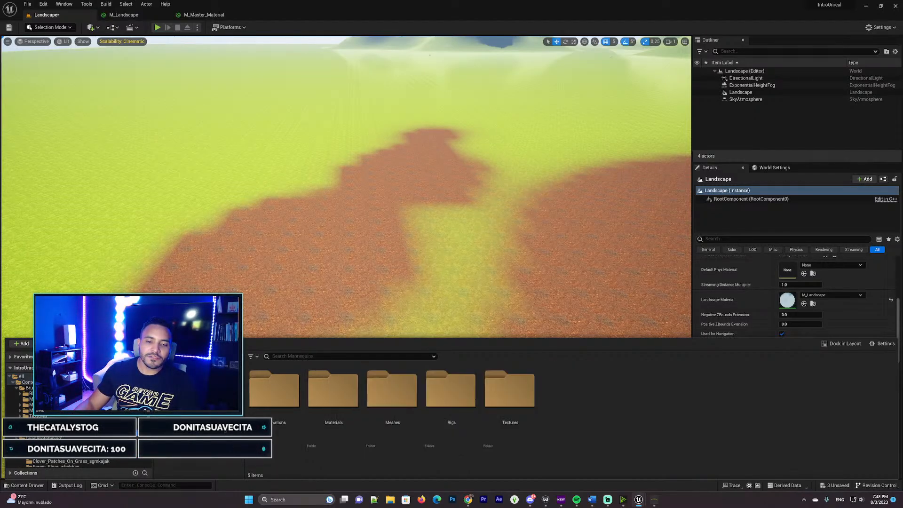
{"action": "left_click", "coordinate": [19, 433]}
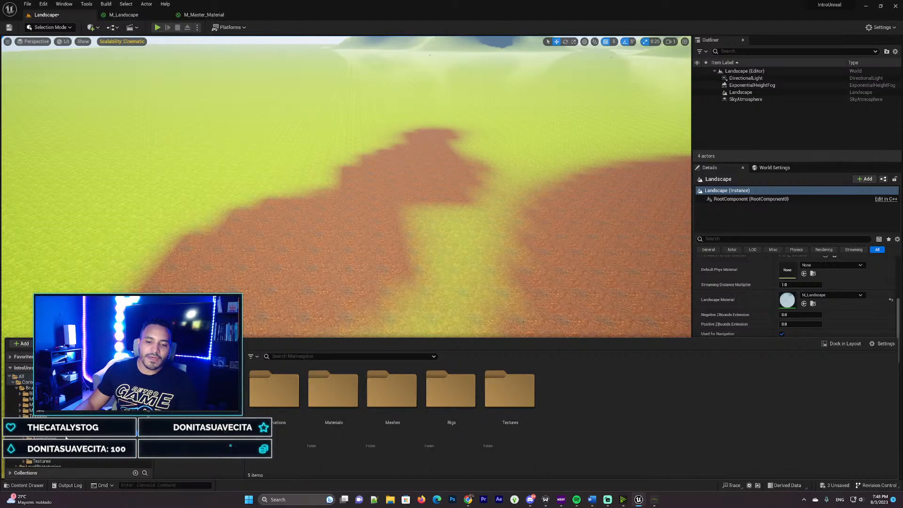
{"action": "scroll", "coordinate": [66, 438], "scroll_direction": "down", "scroll_amount": 2}
{"action": "left_click", "coordinate": [39, 428]}
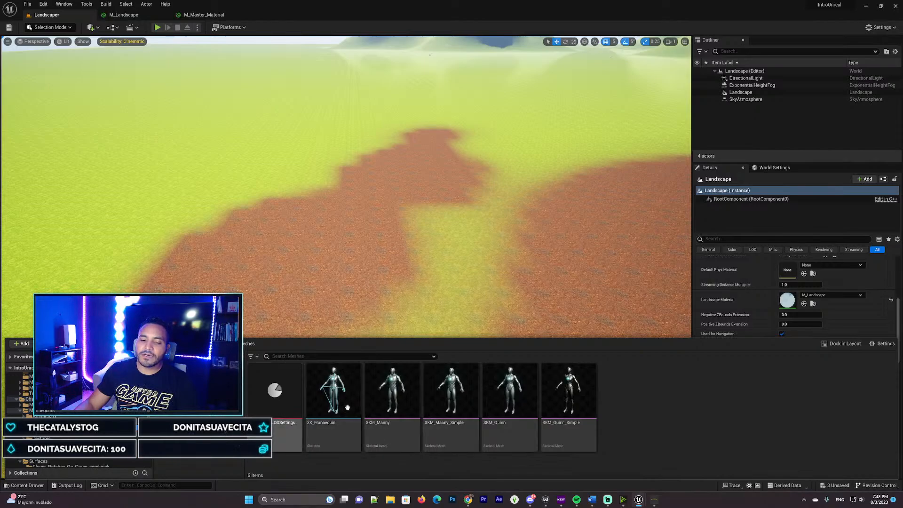
Step: Place the SKM_Manny skeletal mesh in the level on the grass beside the dirt area
{"action": "left_click", "coordinate": [407, 402]}
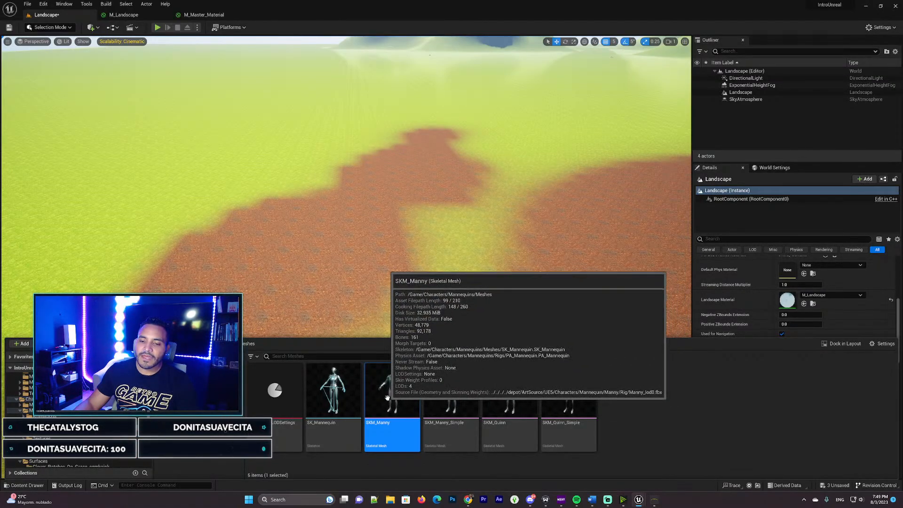
{"action": "left_click_drag", "start_coordinate": [437, 302], "coordinate": [450, 297]}
{"action": "key", "text": "w"}
{"action": "right_click_drag", "start_coordinate": [482, 314], "coordinate": [379, 282]}
{"action": "key", "text": "w"}
{"action": "key", "text": "s"}
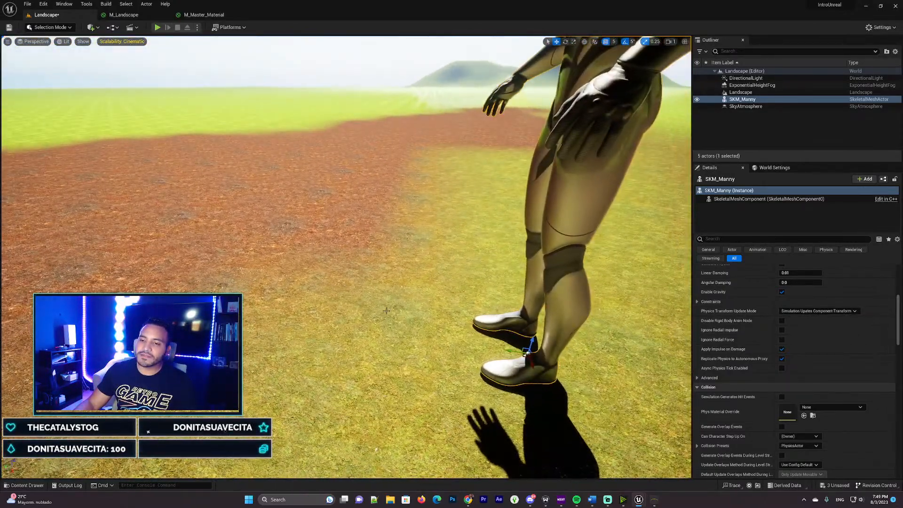
Step: Examine the ground texture scale around the mannequin's feet from close up and from farther away
{"action": "mouse_move", "coordinate": [455, 290]}
{"action": "right_mouse_down"}
{"action": "mouse_move", "coordinate": [470, 301]}
{"action": "mouse_move", "coordinate": [465, 273]}
{"action": "mouse_move", "coordinate": [456, 275]}
{"action": "mouse_move", "coordinate": [461, 306]}
{"action": "mouse_move", "coordinate": [465, 283]}
{"action": "right_mouse_up"}
{"action": "key", "text": "s"}
{"action": "key", "text": "w"}
{"action": "right_click_drag", "start_coordinate": [384, 260], "coordinate": [382, 262]}
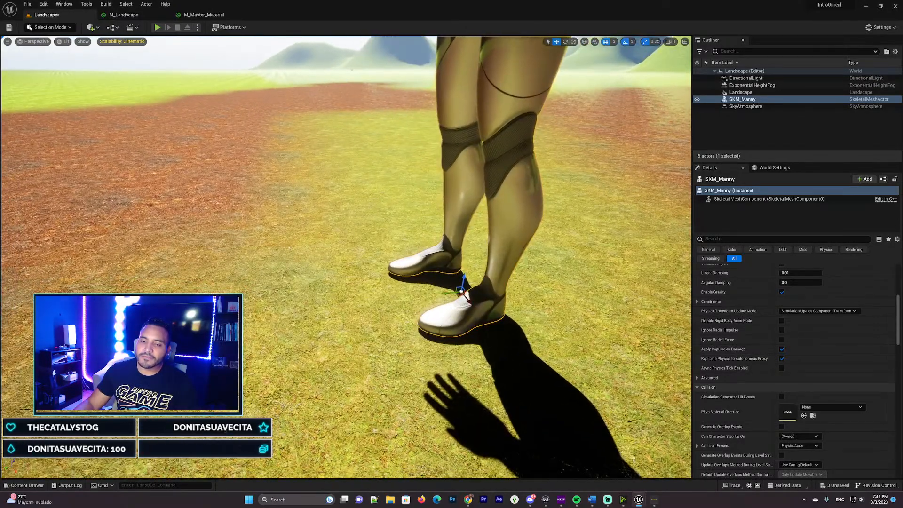
{"action": "scroll", "coordinate": [385, 260], "scroll_direction": "down", "scroll_amount": 2}
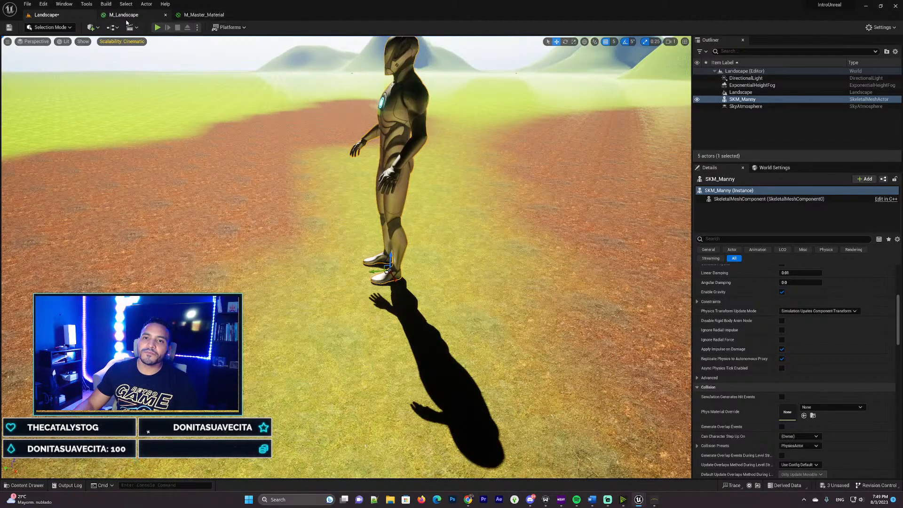
Step: Review the TexCoord, TextureSize and Multiply nodes in M_Master_Material, and return to the Landscape level
{"action": "left_click", "coordinate": [203, 14]}
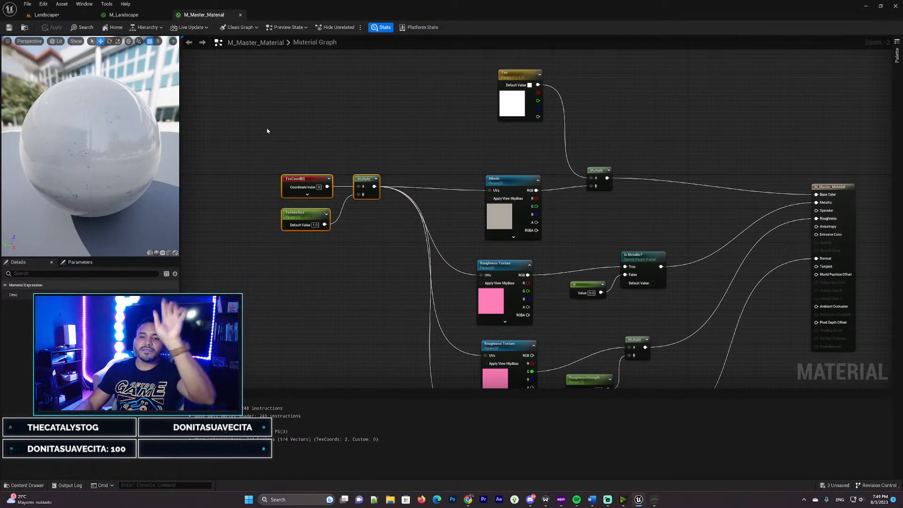
{"action": "right_click_drag", "start_coordinate": [286, 140], "coordinate": [290, 149]}
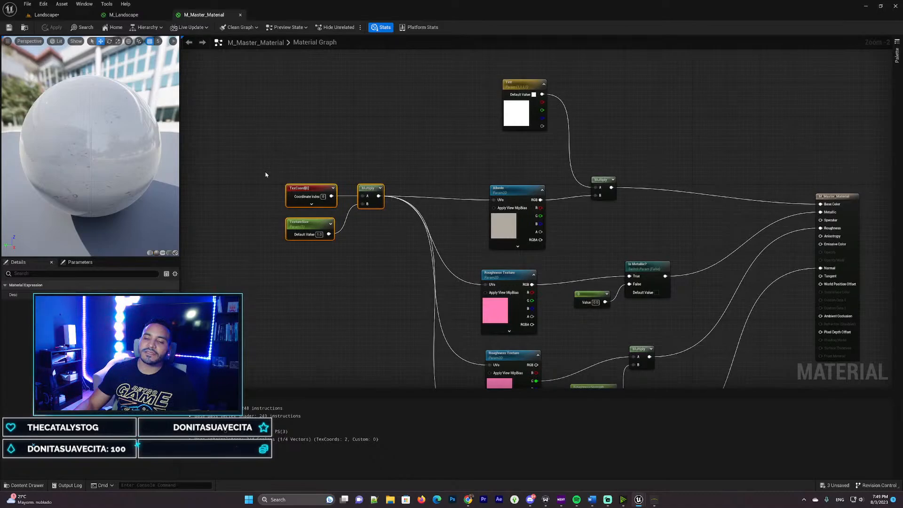
{"action": "left_click", "coordinate": [307, 225]}
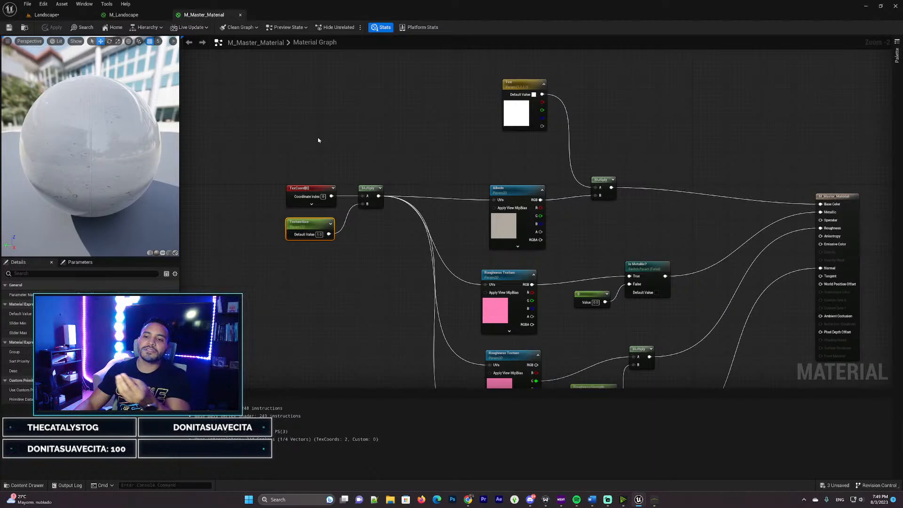
{"action": "left_click_drag", "start_coordinate": [254, 156], "coordinate": [399, 280]}
{"action": "left_click", "coordinate": [378, 126]}
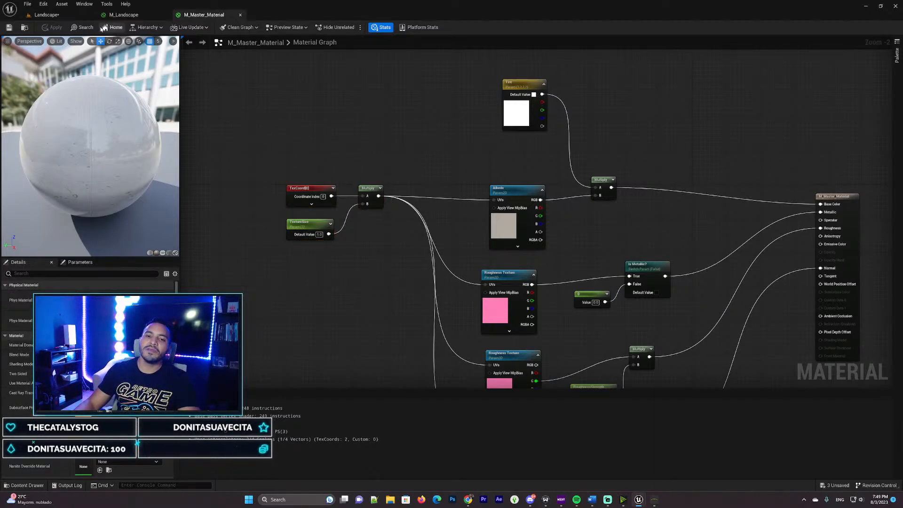
{"action": "left_click", "coordinate": [47, 14]}
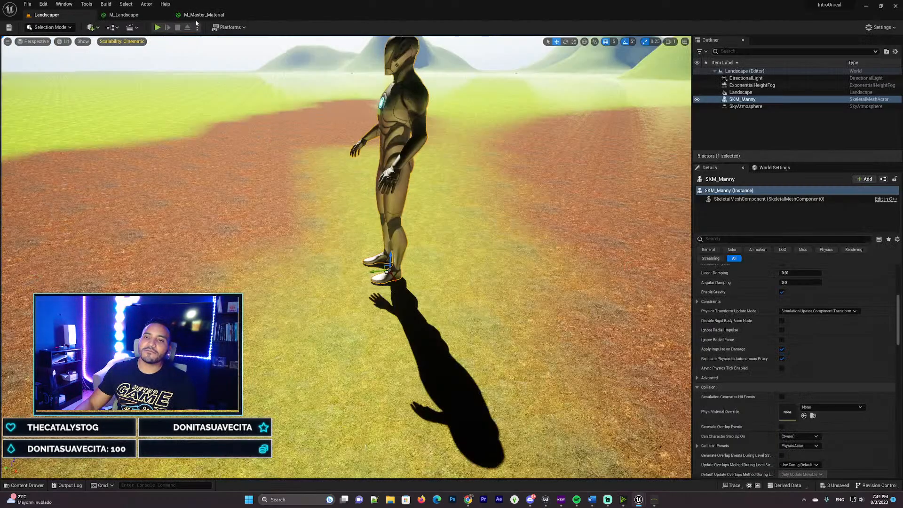
{"action": "left_click", "coordinate": [197, 18]}
{"action": "left_click", "coordinate": [61, 17]}
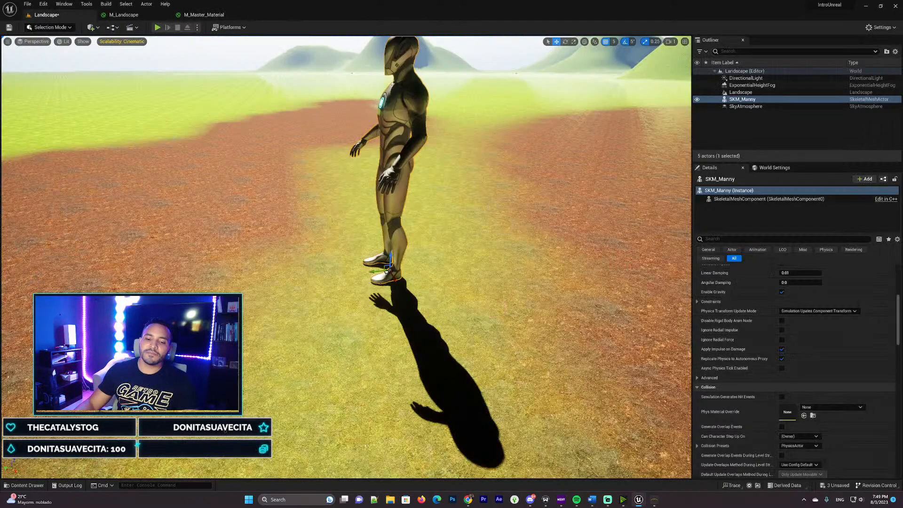
Step: Browse the project content to the Landscape_Material folder inside the MyStuff Materials folder
{"action": "key", "text": "ctrl+b"}
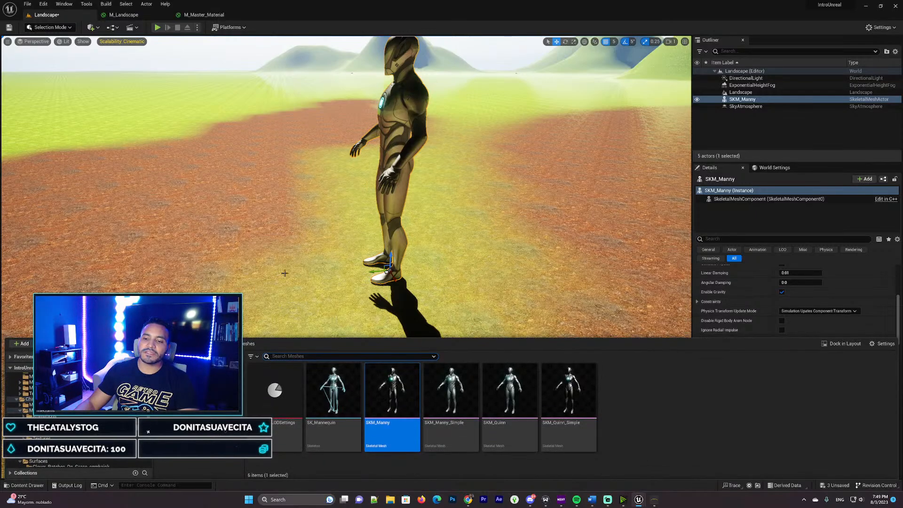
{"action": "scroll", "coordinate": [78, 417], "scroll_direction": "down", "scroll_amount": 5}
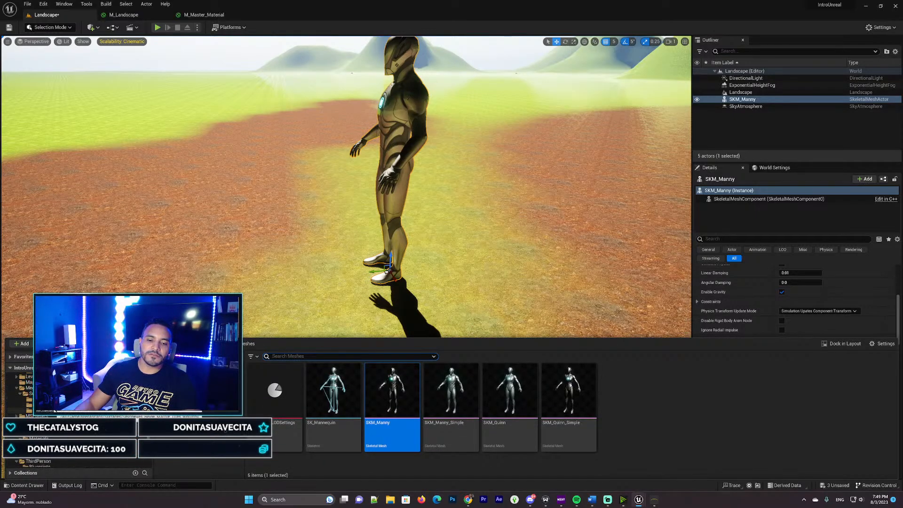
{"action": "left_click", "coordinate": [40, 422]}
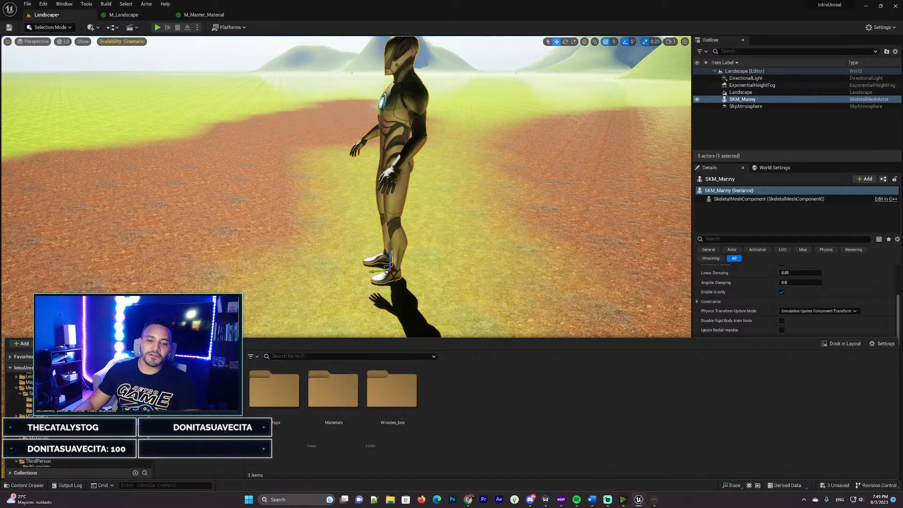
{"action": "scroll", "coordinate": [40, 423], "scroll_direction": "down", "scroll_amount": 2}
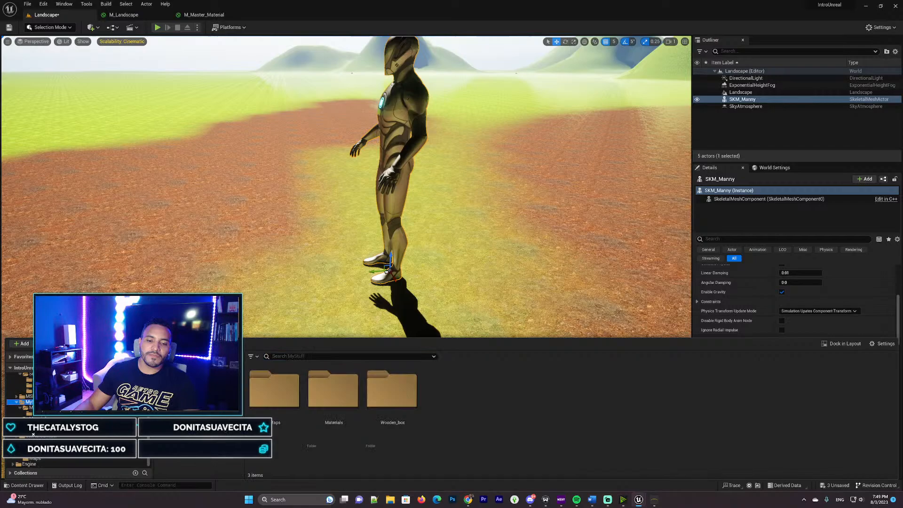
{"action": "double_click", "coordinate": [350, 423]}
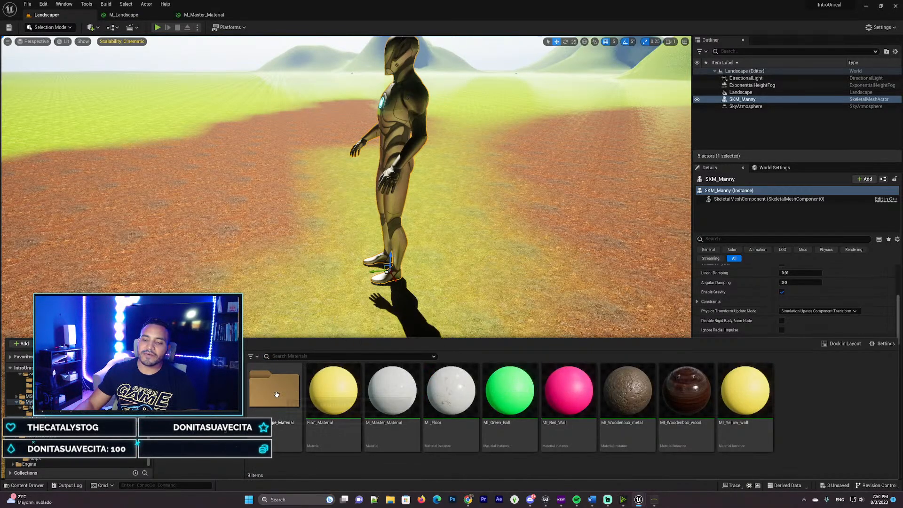
{"action": "double_click", "coordinate": [277, 394]}
Step: Create a material instance of M_Landscape and name it MI_Landscape_main
{"action": "left_click", "coordinate": [277, 397]}
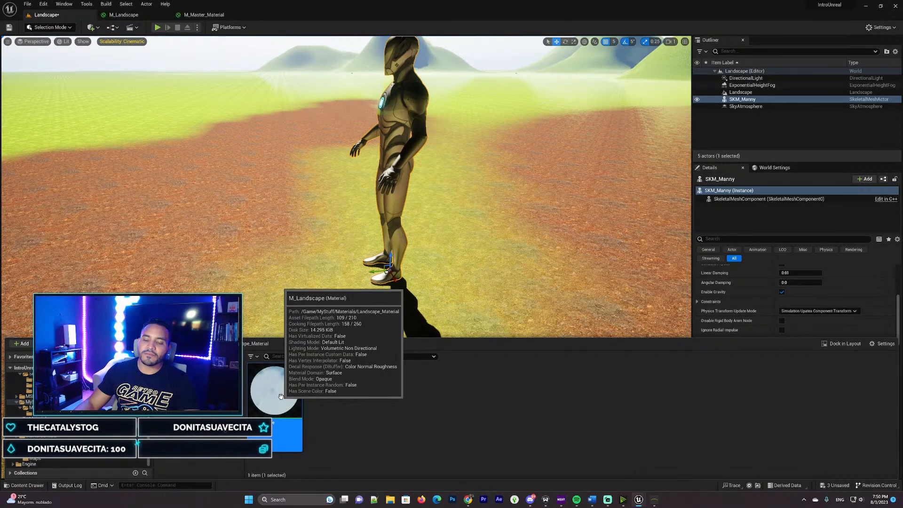
{"action": "right_click", "coordinate": [277, 396]}
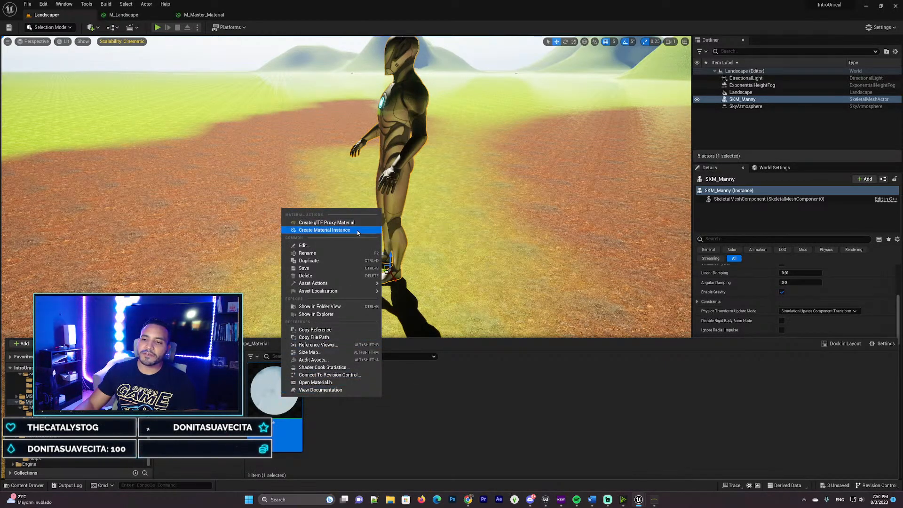
{"action": "left_click", "coordinate": [314, 230]}
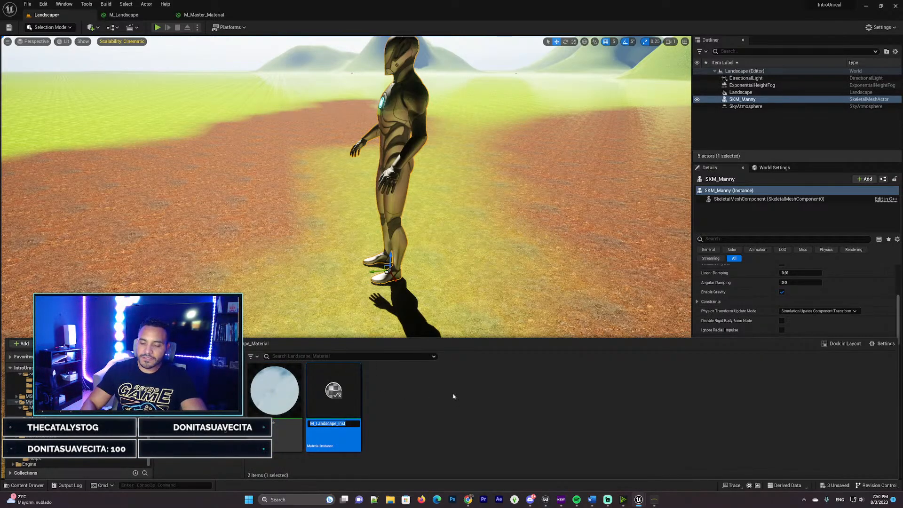
{"action": "key", "text": "End"}
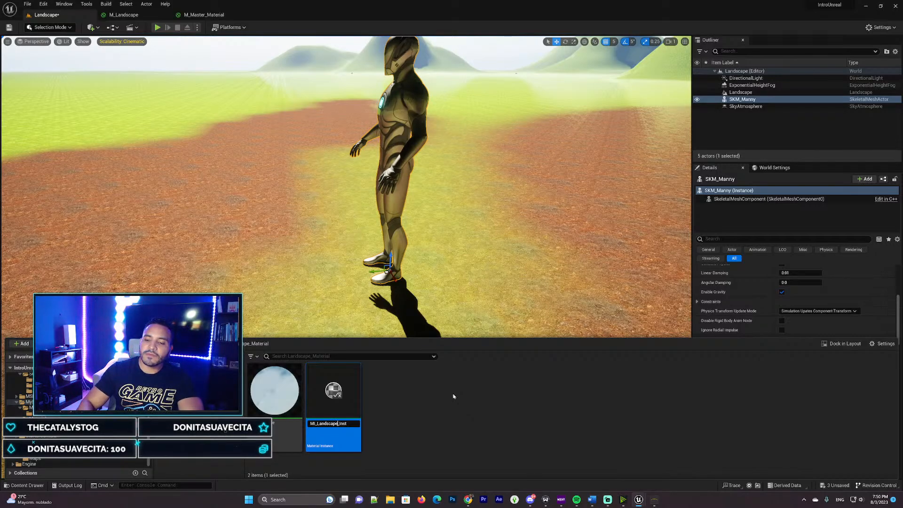
{"action": "key", "text": "BackSpace"}
{"action": "key", "text": "BackSpace"}
{"action": "key", "text": "BackSpace"}
{"action": "key", "text": "BackSpace"}
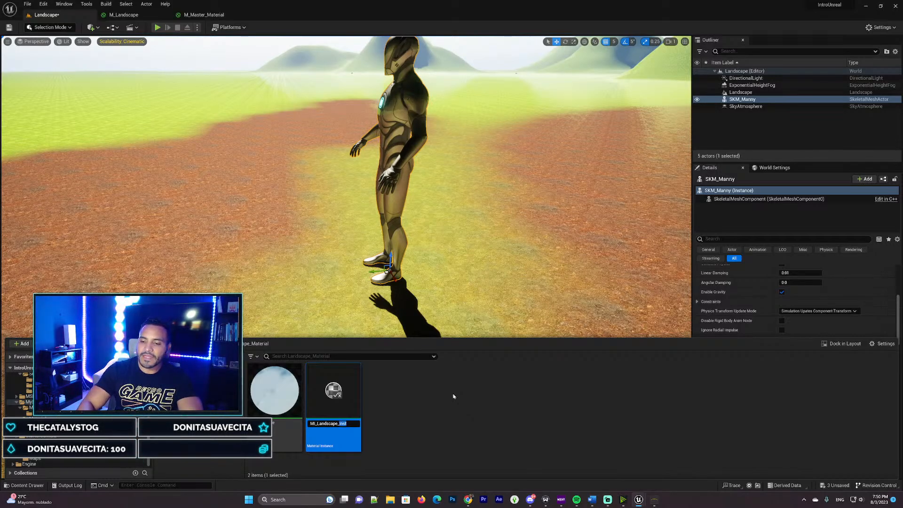
{"action": "type", "text": "mai"}
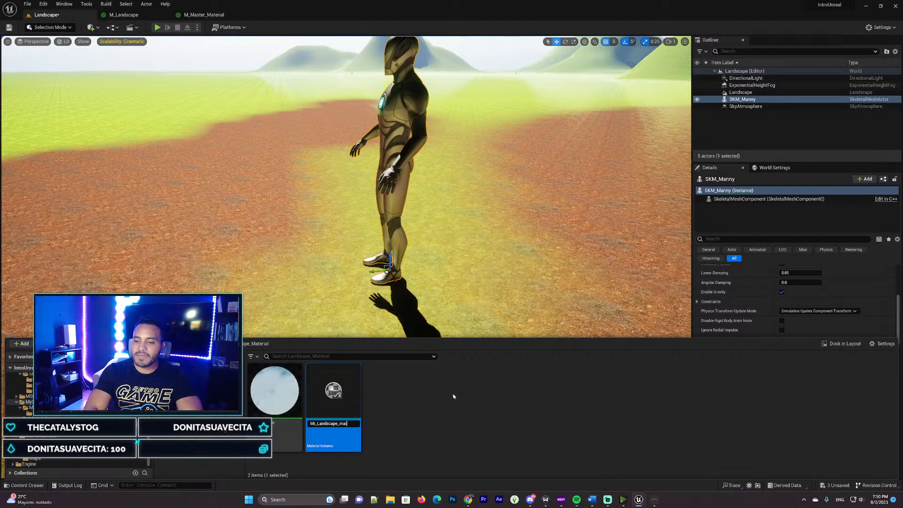
{"action": "type", "text": "n"}
{"action": "key", "text": "Return"}
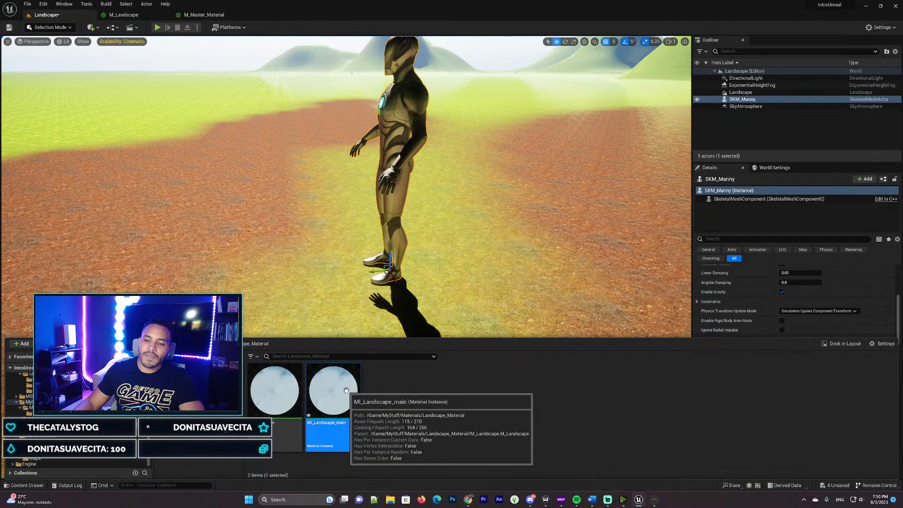
Step: Assign MI_Landscape_main as the Landscape Material of the landscape actor
{"action": "left_click", "coordinate": [234, 131]}
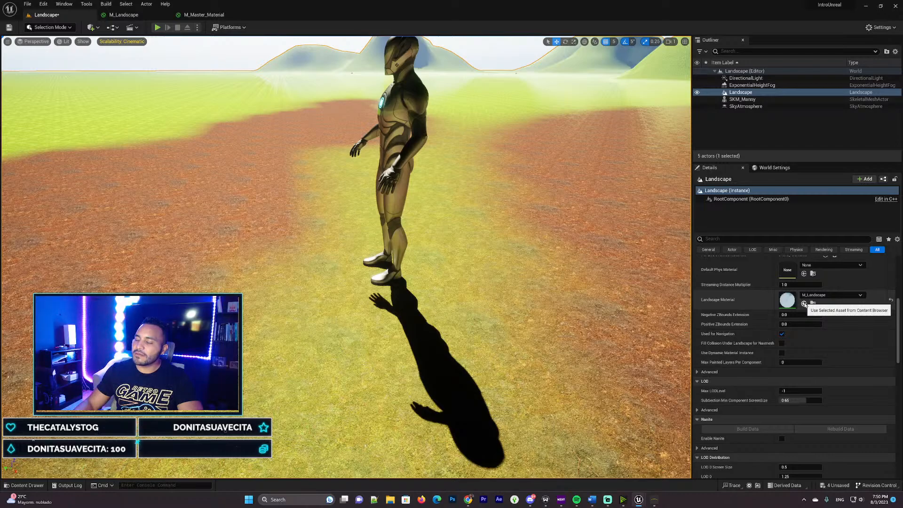
{"action": "left_click", "coordinate": [27, 485]}
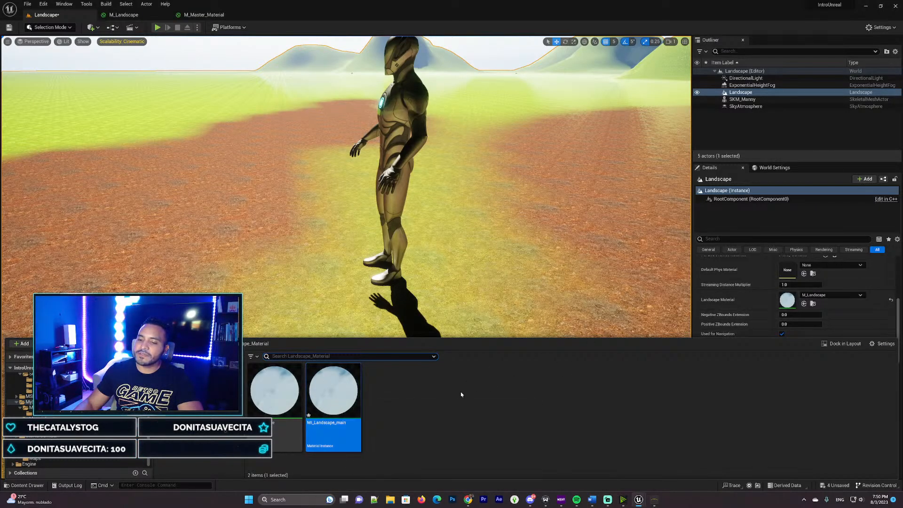
{"action": "left_click_drag", "start_coordinate": [344, 411], "coordinate": [784, 300]}
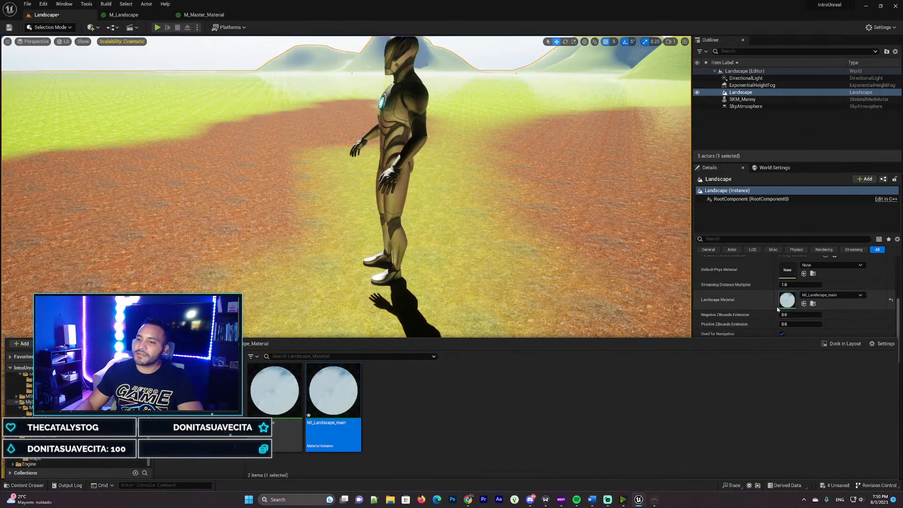
Step: Open MI_Landscape_main in a separate, taller floating window over the Landscape level
{"action": "double_click", "coordinate": [343, 392]}
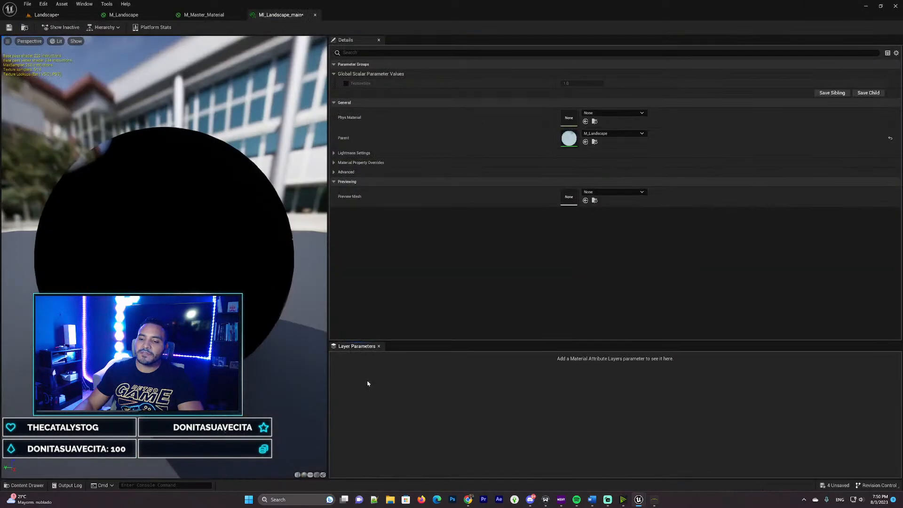
{"action": "left_click_drag", "start_coordinate": [283, 16], "coordinate": [324, 144]}
{"action": "left_click", "coordinate": [71, 15]}
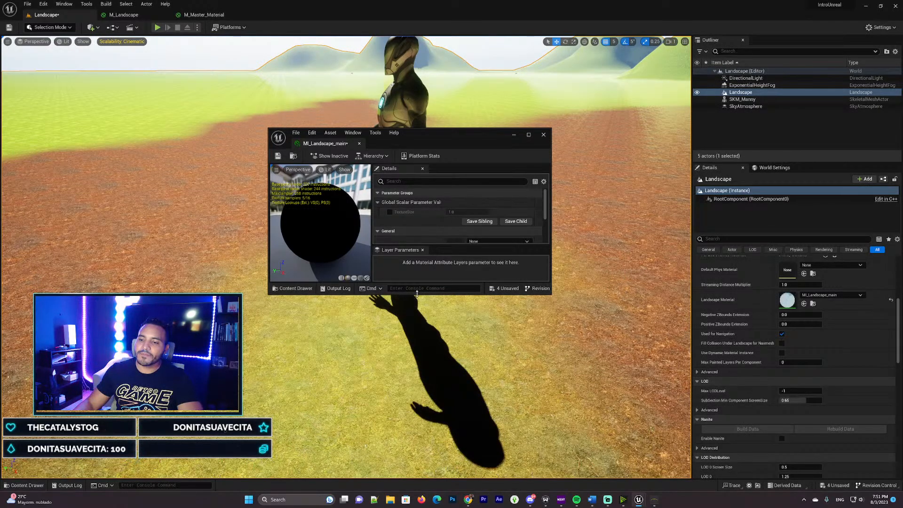
{"action": "left_click_drag", "start_coordinate": [417, 293], "coordinate": [416, 393]}
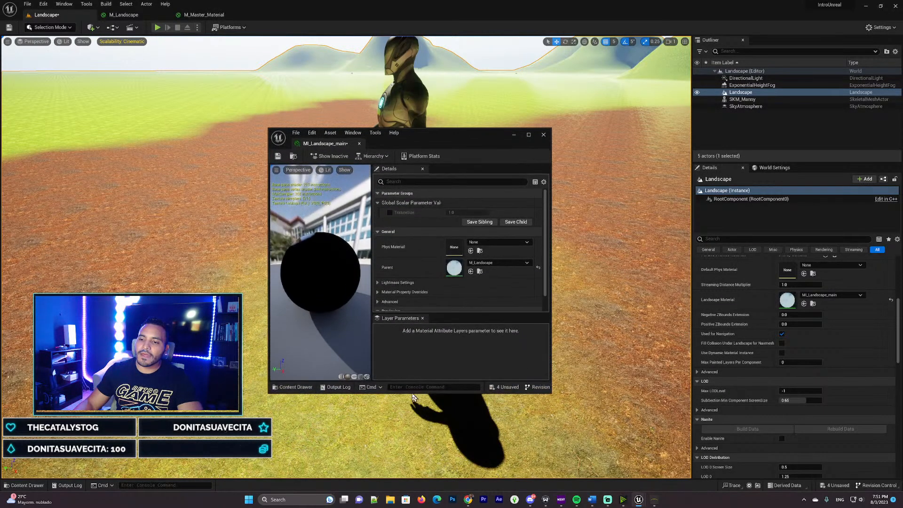
Step: Override the TextureSize parameter of MI_Landscape_main with about 0.365 while watching the ground, and minimize the instance window
{"action": "left_click", "coordinate": [390, 212]}
{"action": "left_click_drag", "start_coordinate": [447, 147], "coordinate": [202, 110]}
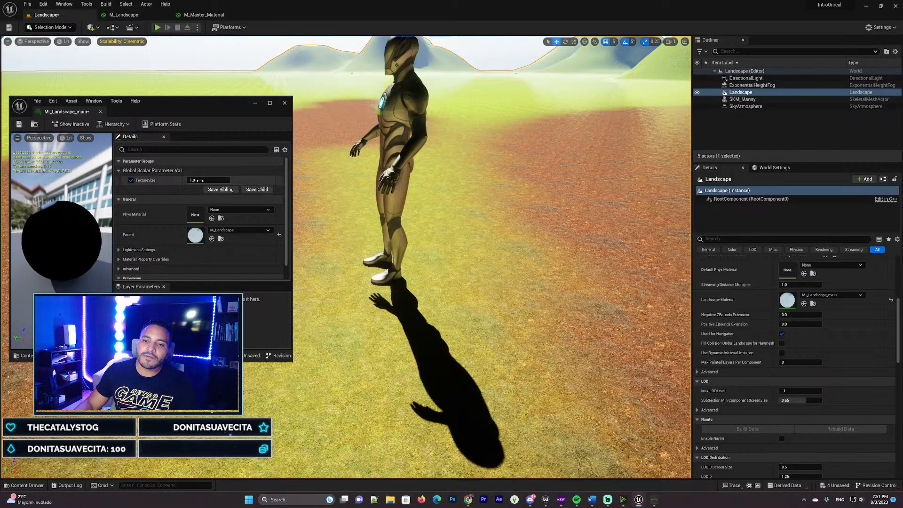
{"action": "mouse_move", "coordinate": [200, 180]}
{"action": "left_mouse_down"}
{"action": "mouse_move", "coordinate": [188, 180]}
{"action": "mouse_move", "coordinate": [203, 181]}
{"action": "left_mouse_up"}
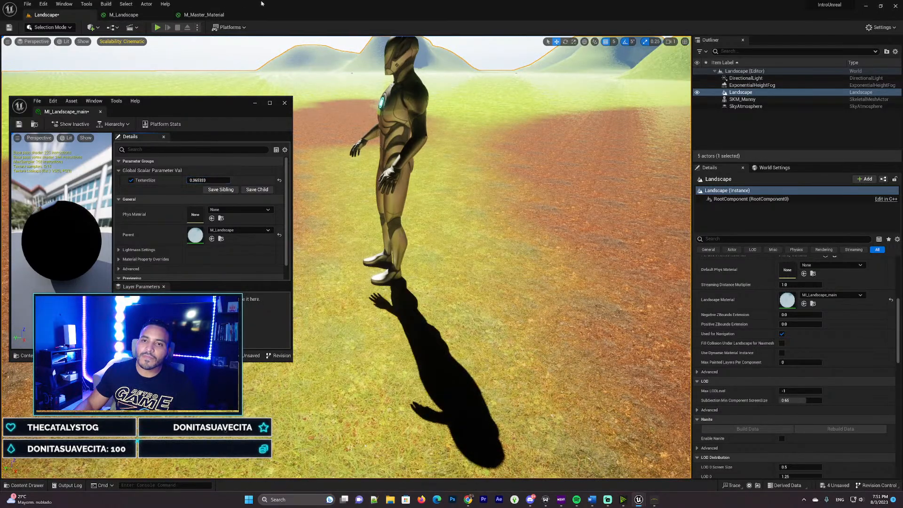
{"action": "left_click_drag", "start_coordinate": [219, 106], "coordinate": [312, 115]}
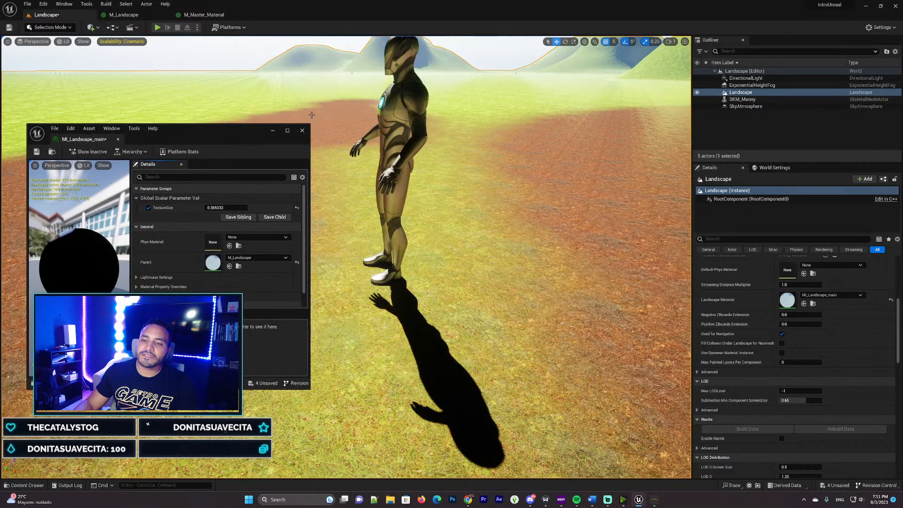
{"action": "left_click", "coordinate": [273, 132]}
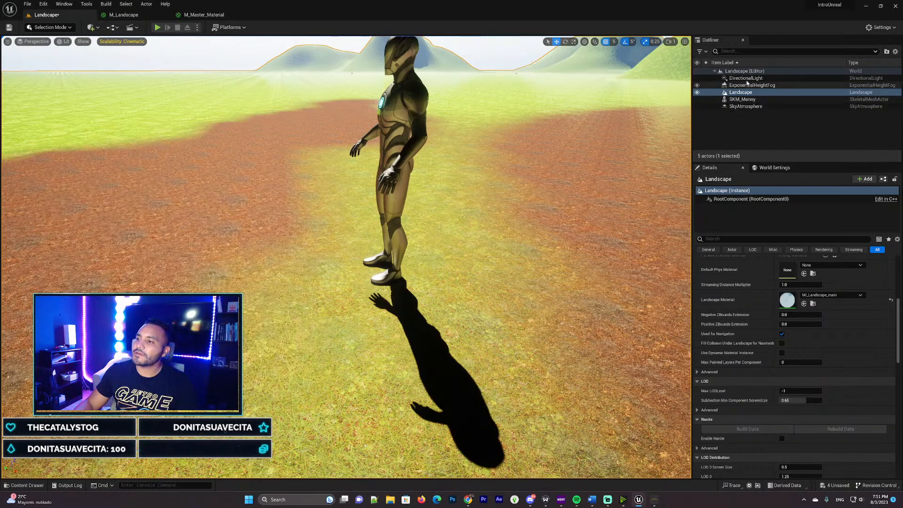
Step: Select the DirectionalLight and examine the rescaled ground texture around the mannequin from several distances
{"action": "left_click", "coordinate": [771, 78]}
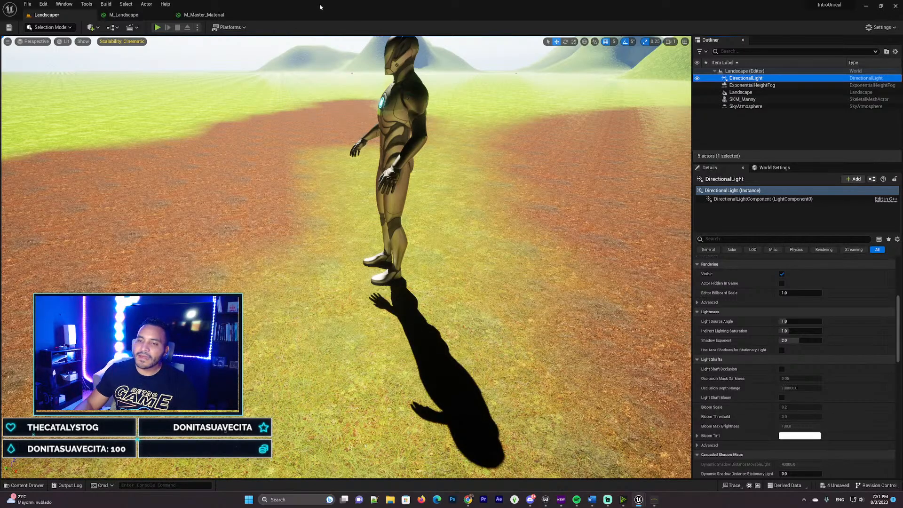
{"action": "right_click_drag", "start_coordinate": [318, 203], "coordinate": [309, 201]}
{"action": "key", "text": "s"}
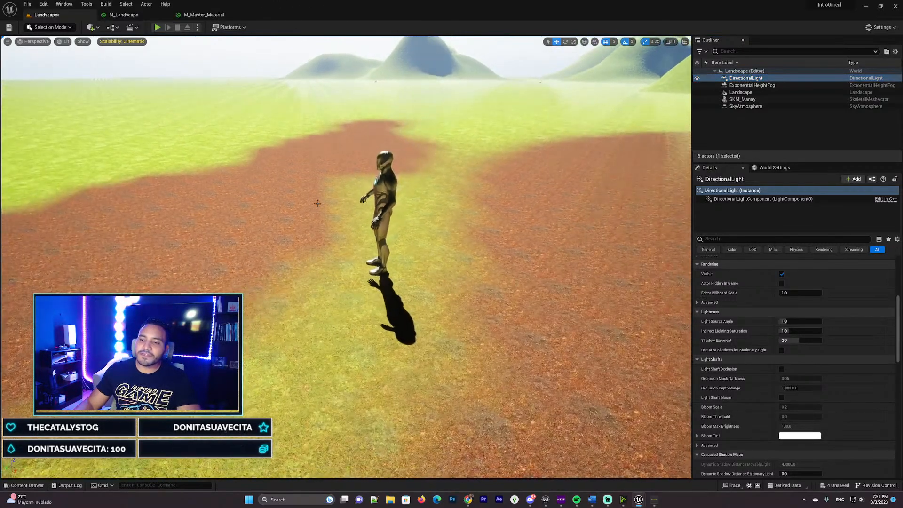
{"action": "right_click_drag", "start_coordinate": [390, 279], "coordinate": [356, 259]}
{"action": "key", "text": "w"}
{"action": "key", "text": "d"}
{"action": "key", "text": "s"}
{"action": "right_click_drag", "start_coordinate": [355, 311], "coordinate": [348, 351]}
{"action": "key", "text": "w"}
{"action": "key", "text": "s"}
{"action": "key", "text": "w"}
{"action": "right_click_drag", "start_coordinate": [291, 287], "coordinate": [285, 257]}
{"action": "key", "text": "s"}
Step: Add a cube to the level and position it beside the mannequin near the edge of the dirt area
{"action": "left_click", "coordinate": [91, 27]}
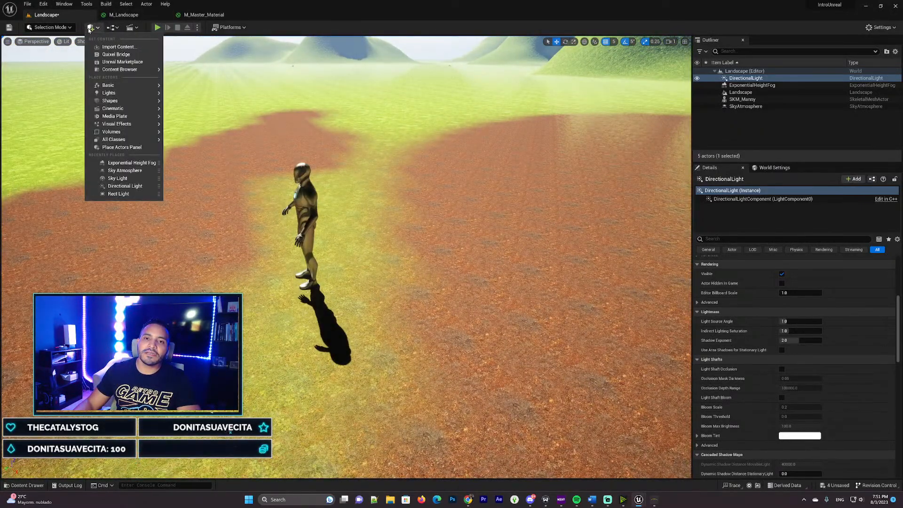
{"action": "mouse_move", "coordinate": [143, 96]}
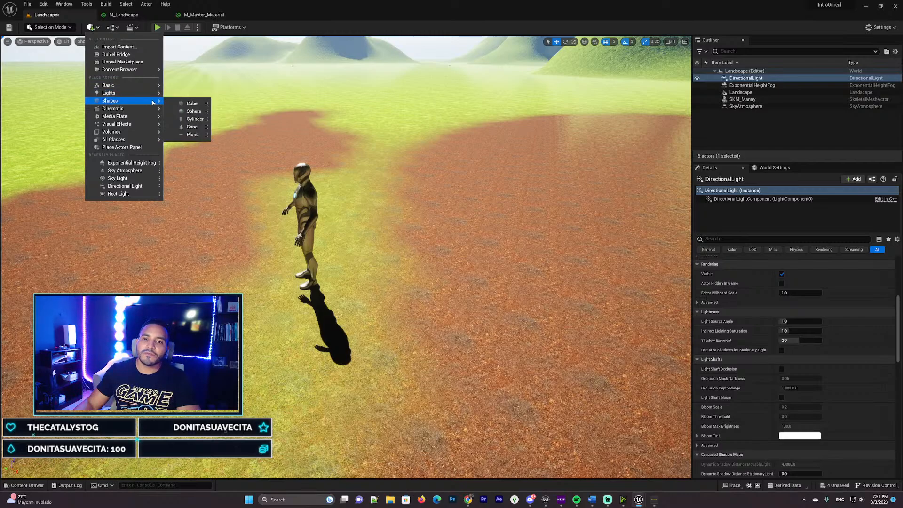
{"action": "left_click", "coordinate": [195, 104]}
{"action": "key", "text": "d"}
{"action": "mouse_move", "coordinate": [293, 237]}
{"action": "right_mouse_down"}
{"action": "mouse_move", "coordinate": [268, 230]}
{"action": "mouse_move", "coordinate": [294, 237]}
{"action": "right_mouse_up"}
{"action": "left_click_drag", "start_coordinate": [277, 272], "coordinate": [275, 191]}
{"action": "left_click_drag", "start_coordinate": [318, 162], "coordinate": [309, 193]}
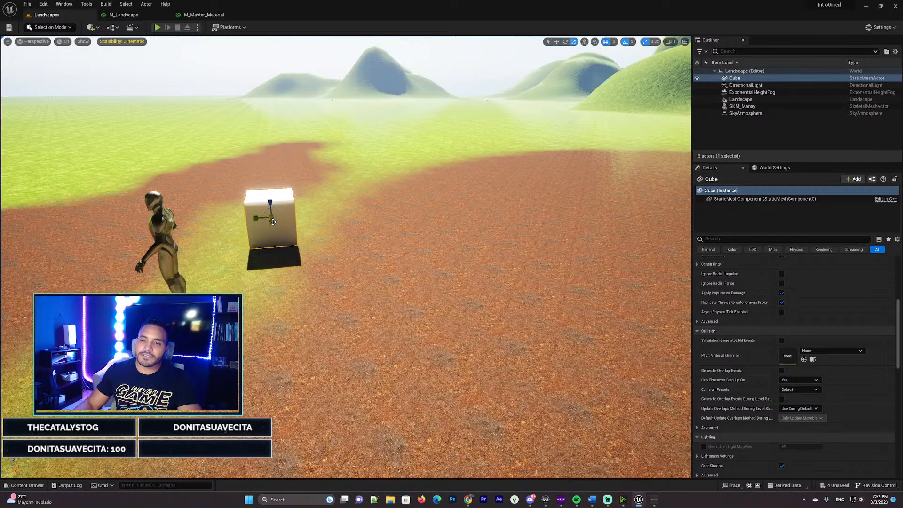
Step: Scale the cube up uniformly to about twice its size, snap it to the ground and shift it onto the dirt
{"action": "mouse_move", "coordinate": [271, 218]}
{"action": "left_mouse_down"}
{"action": "mouse_move", "coordinate": [270, 202]}
{"action": "mouse_move", "coordinate": [265, 215]}
{"action": "mouse_move", "coordinate": [286, 208]}
{"action": "left_mouse_up"}
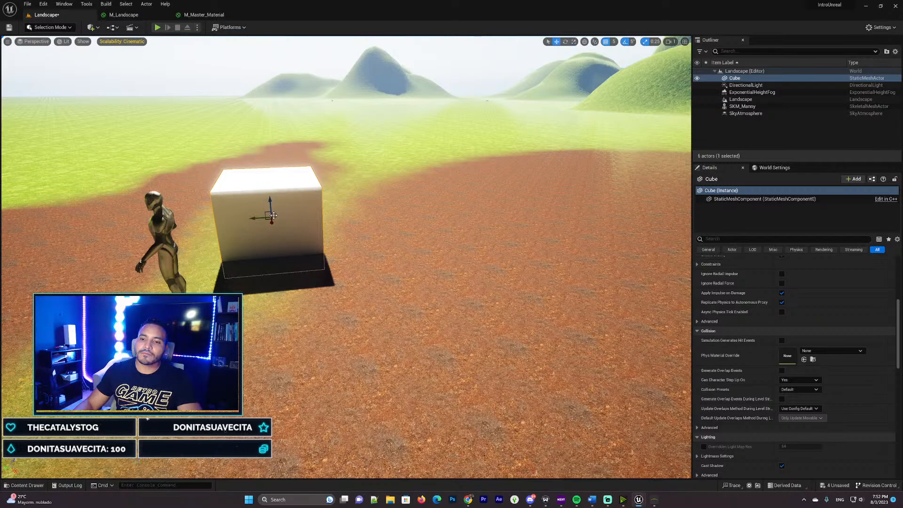
{"action": "left_click_drag", "start_coordinate": [269, 200], "coordinate": [266, 136]}
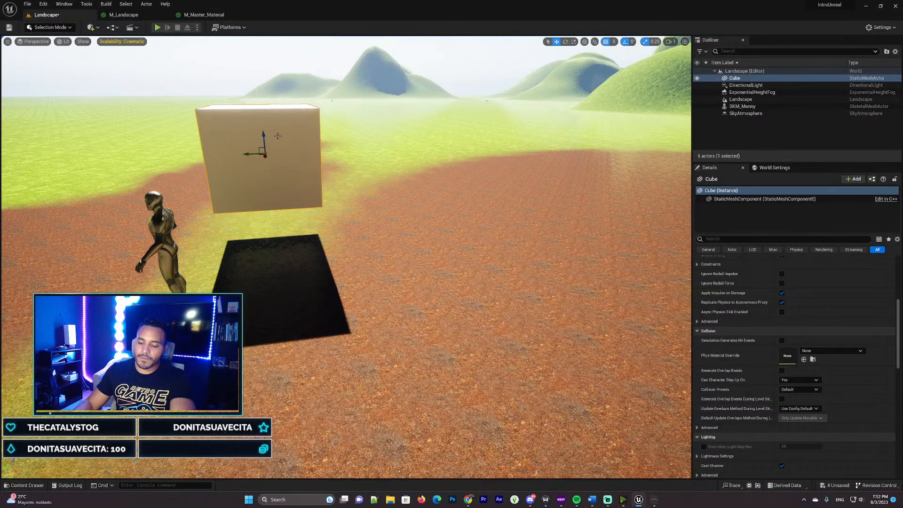
{"action": "key", "text": "End"}
{"action": "left_click_drag", "start_coordinate": [259, 201], "coordinate": [304, 210]}
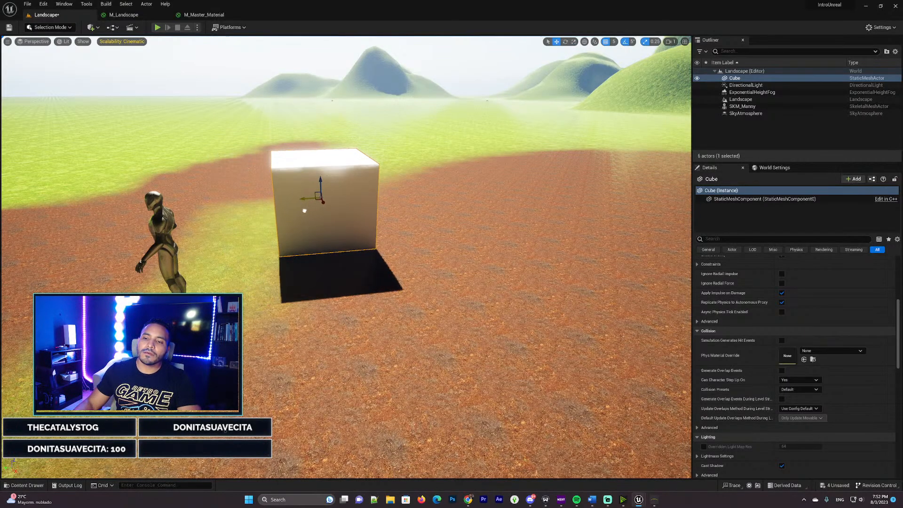
Step: Examine the shadow that the cube casts on the ground from farther away and close up
{"action": "right_click_drag", "start_coordinate": [305, 210], "coordinate": [315, 283]}
{"action": "key", "text": "w"}
{"action": "mouse_move", "coordinate": [440, 243]}
{"action": "right_mouse_down"}
{"action": "mouse_move", "coordinate": [433, 181]}
{"action": "mouse_move", "coordinate": [445, 241]}
{"action": "right_mouse_up"}
{"action": "key", "text": "s"}
{"action": "key", "text": "s"}
{"action": "right_click_drag", "start_coordinate": [328, 186], "coordinate": [311, 160]}
{"action": "key", "text": "w"}
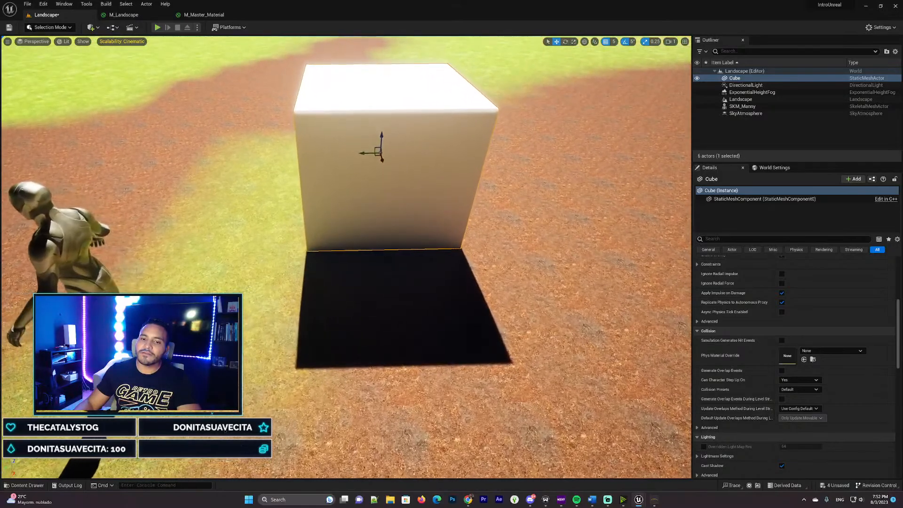
{"action": "right_click_drag", "start_coordinate": [322, 193], "coordinate": [322, 210]}
{"action": "key", "text": "w"}
Step: Place a Sky Light on the grass beside the cube and inspect the cube's shadow
{"action": "left_click", "coordinate": [100, 27]}
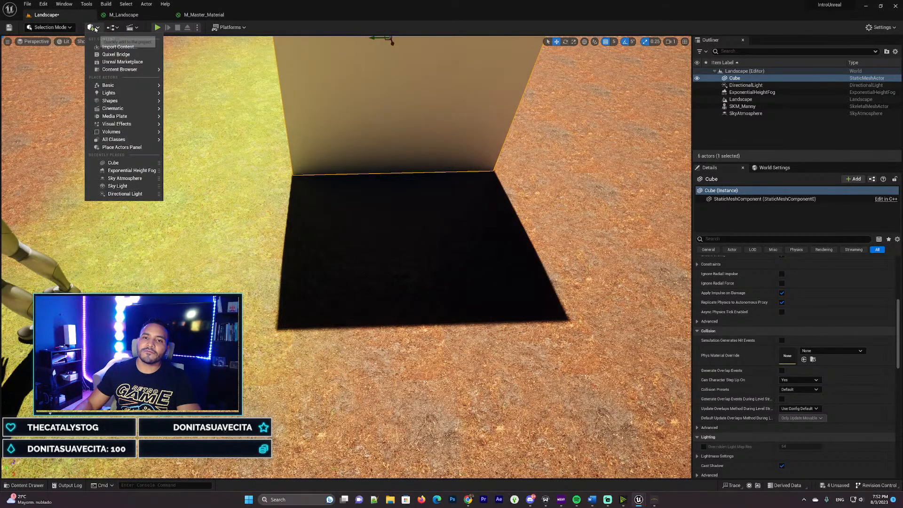
{"action": "mouse_move", "coordinate": [148, 97]}
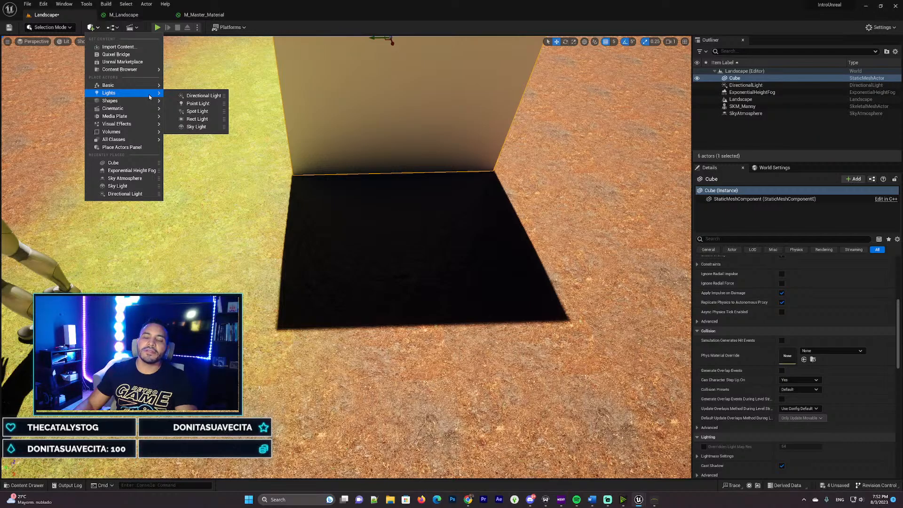
{"action": "left_click_drag", "start_coordinate": [196, 127], "coordinate": [219, 156]}
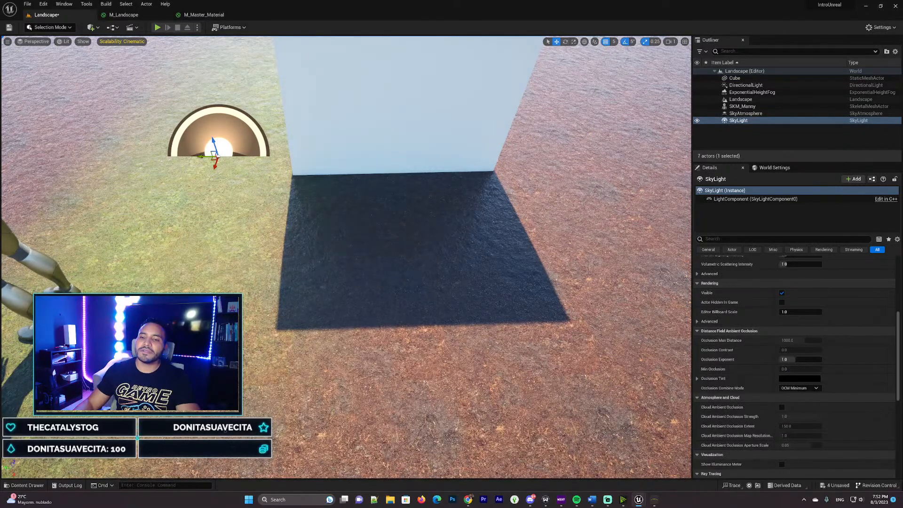
{"action": "right_click_drag", "start_coordinate": [446, 228], "coordinate": [475, 207]}
{"action": "right_click", "coordinate": [415, 234]}
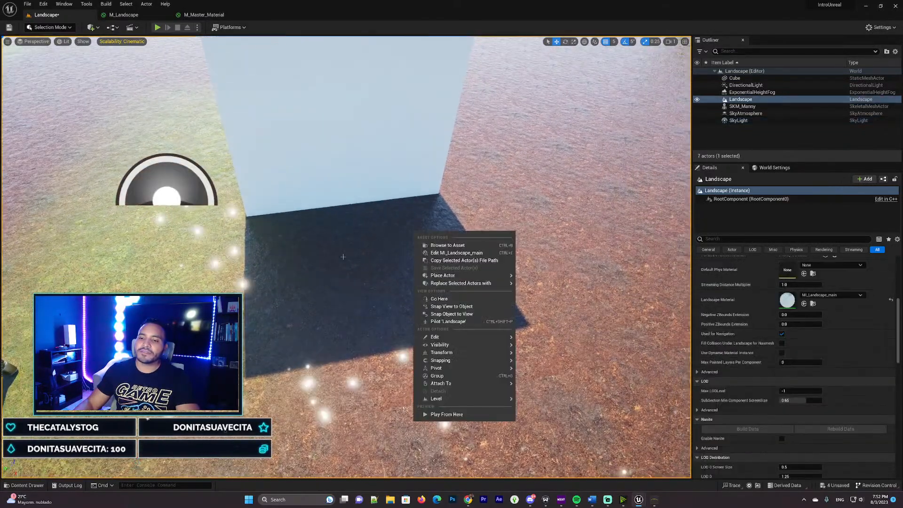
Step: Inspect the cube and its shadow from farther away and from a lower angle facing the hills
{"action": "left_click", "coordinate": [321, 152]}
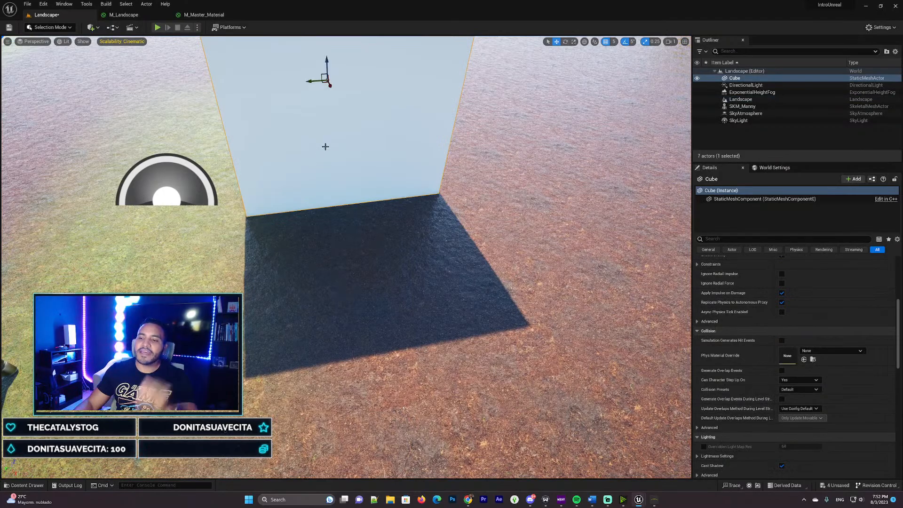
{"action": "scroll", "coordinate": [326, 153], "scroll_direction": "down", "scroll_amount": 5}
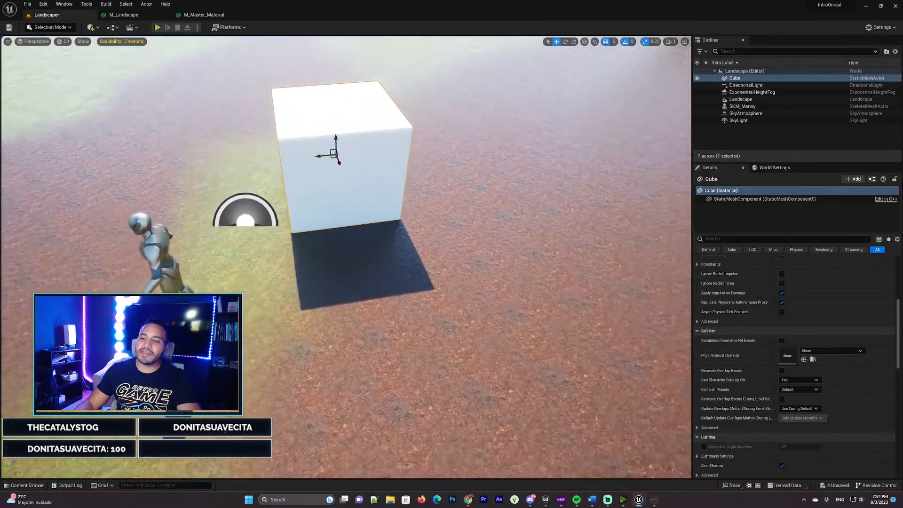
{"action": "right_click_drag", "start_coordinate": [325, 153], "coordinate": [245, 95]}
{"action": "key", "text": "w"}
{"action": "key", "text": "s"}
{"action": "right_click_drag", "start_coordinate": [377, 262], "coordinate": [445, 250]}
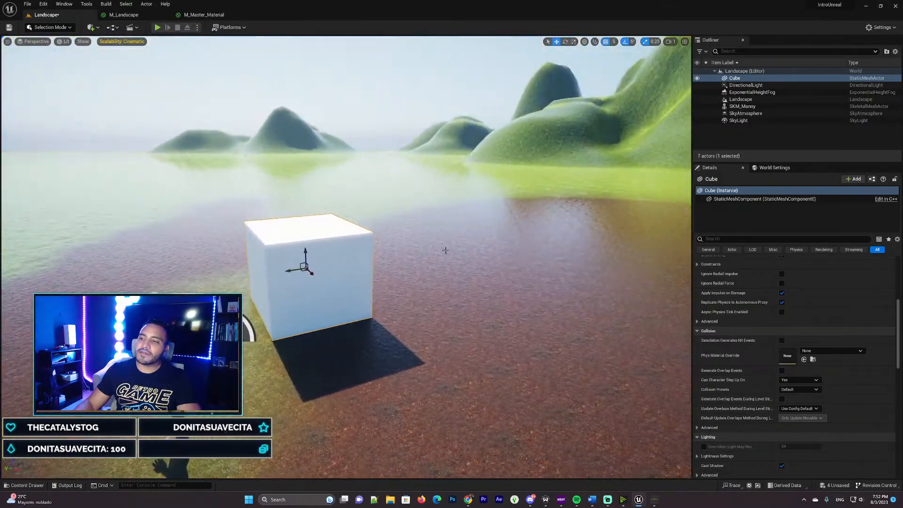
Step: Set the mobility of both the DirectionalLight and the SkyLight to Movable
{"action": "left_click", "coordinate": [748, 86]}
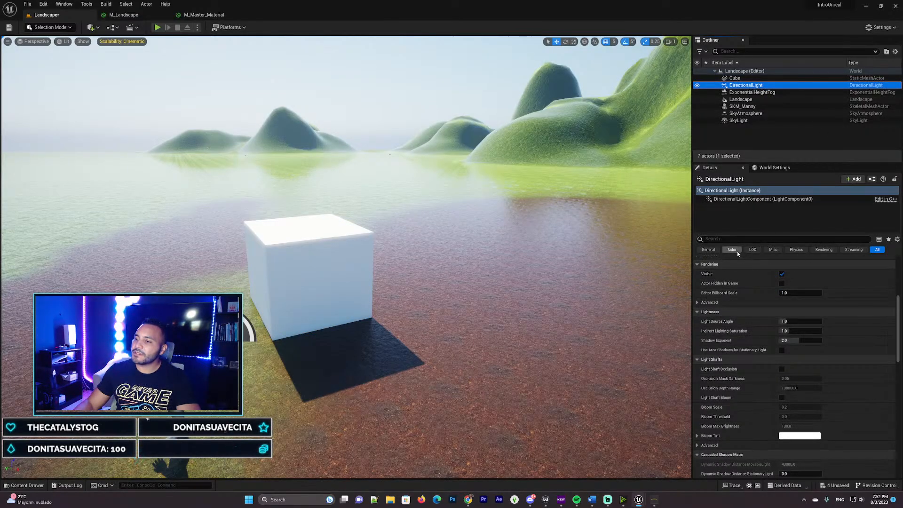
{"action": "scroll", "coordinate": [732, 275], "scroll_direction": "up", "scroll_amount": 7}
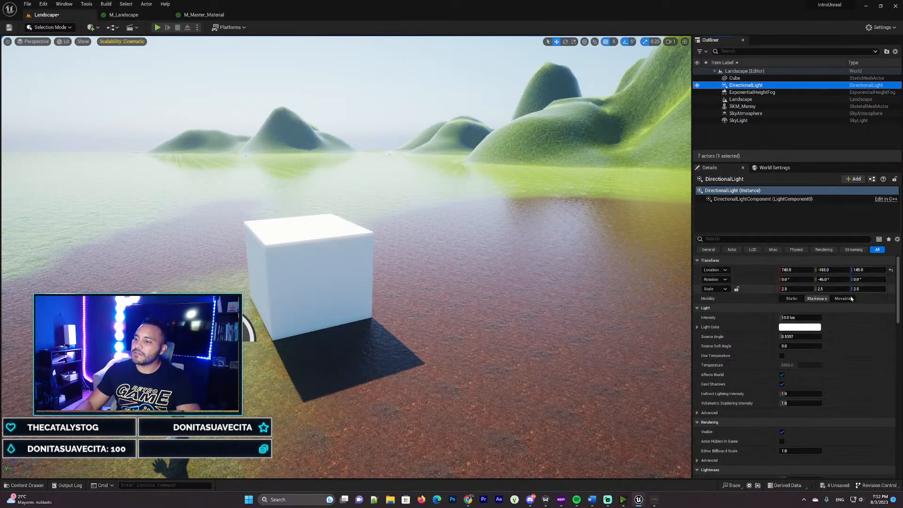
{"action": "left_click", "coordinate": [849, 298]}
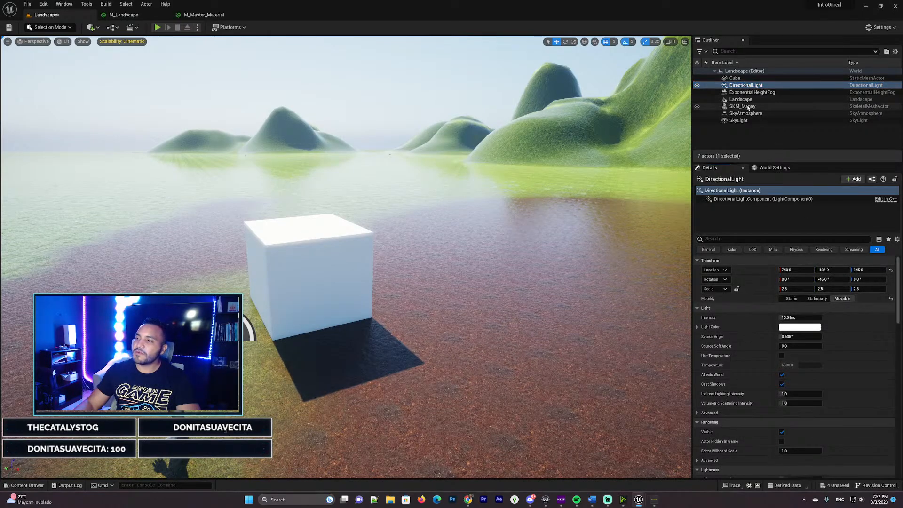
{"action": "left_click", "coordinate": [739, 120]}
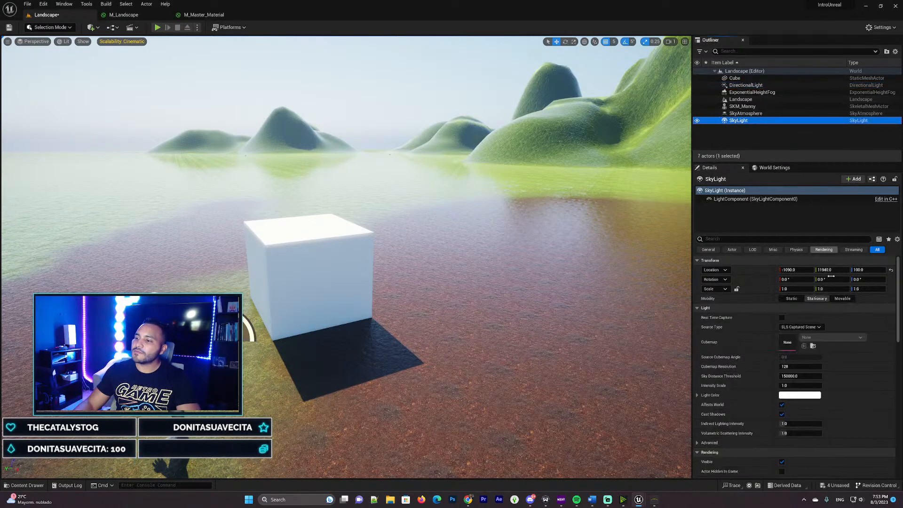
{"action": "left_click", "coordinate": [845, 299]}
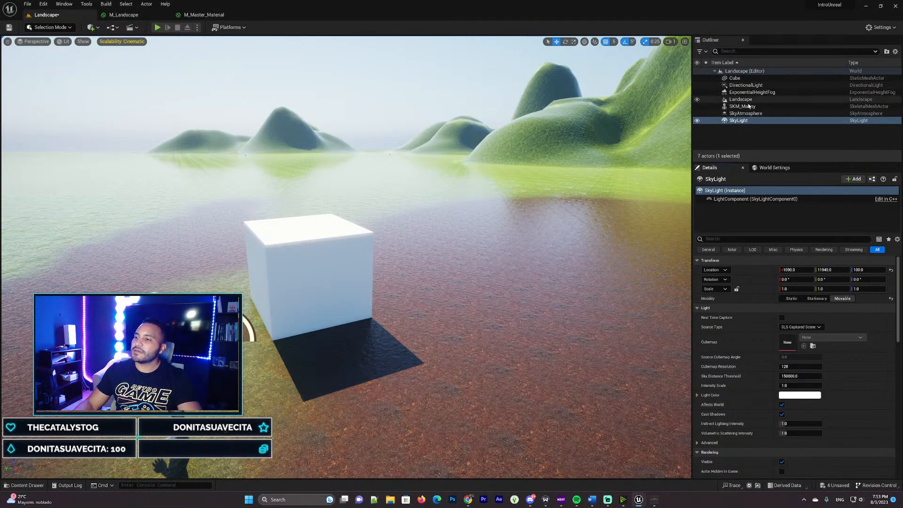
Step: Enable Real Time Capture on the SkyLight and check the cube's shadow from around the scene
{"action": "left_click", "coordinate": [758, 114]}
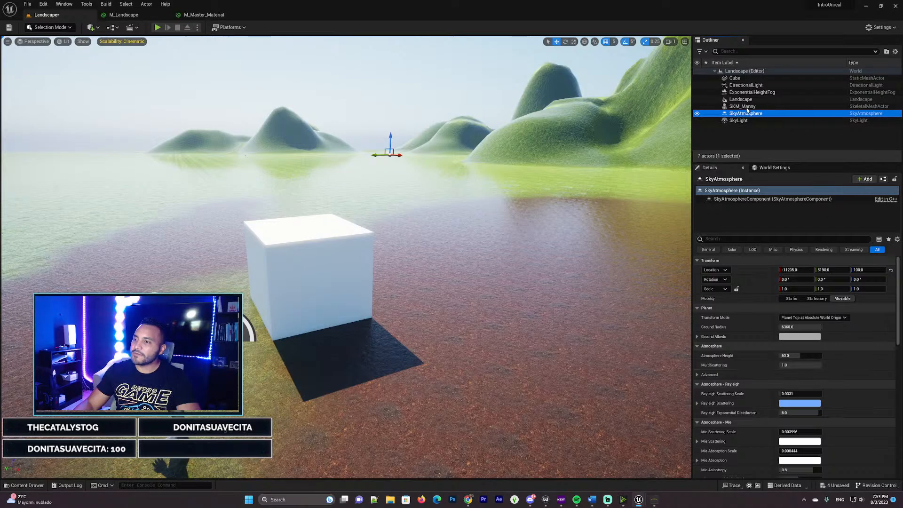
{"action": "left_click", "coordinate": [742, 121]}
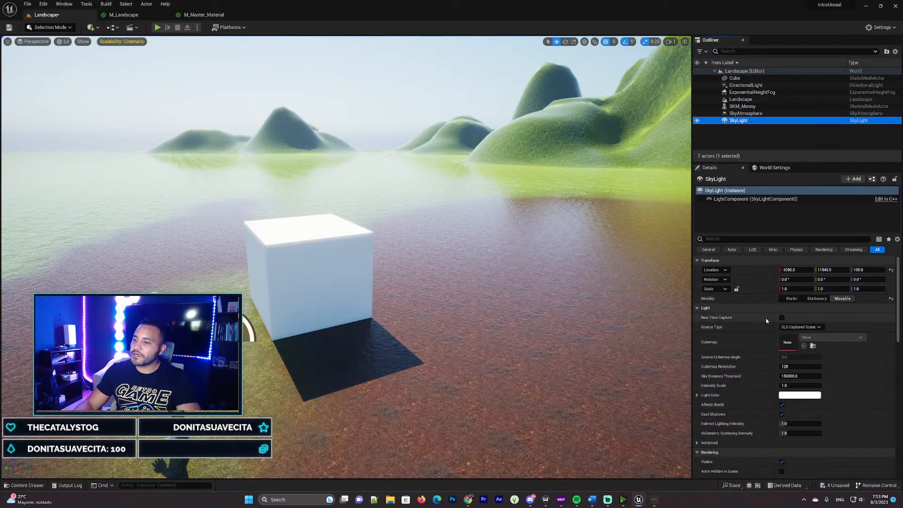
{"action": "left_click", "coordinate": [782, 318]}
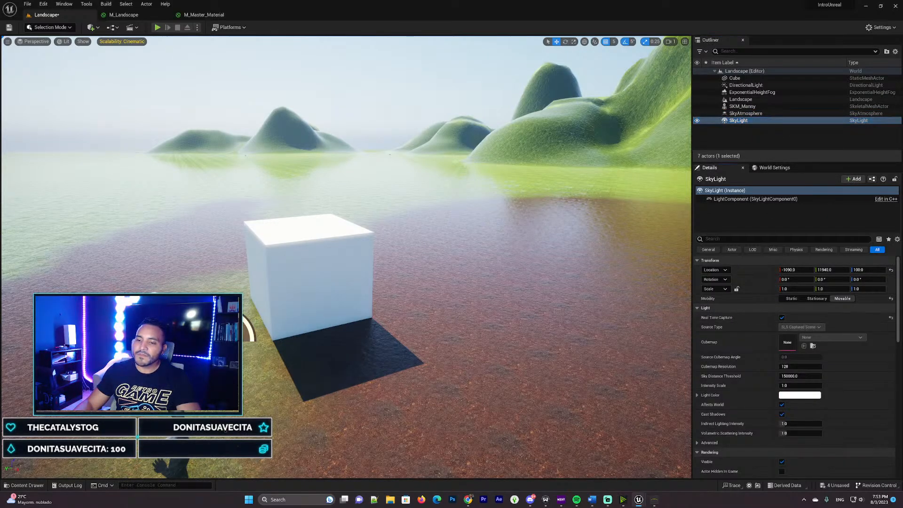
{"action": "right_click_drag", "start_coordinate": [486, 210], "coordinate": [469, 208]}
{"action": "key", "text": "d"}
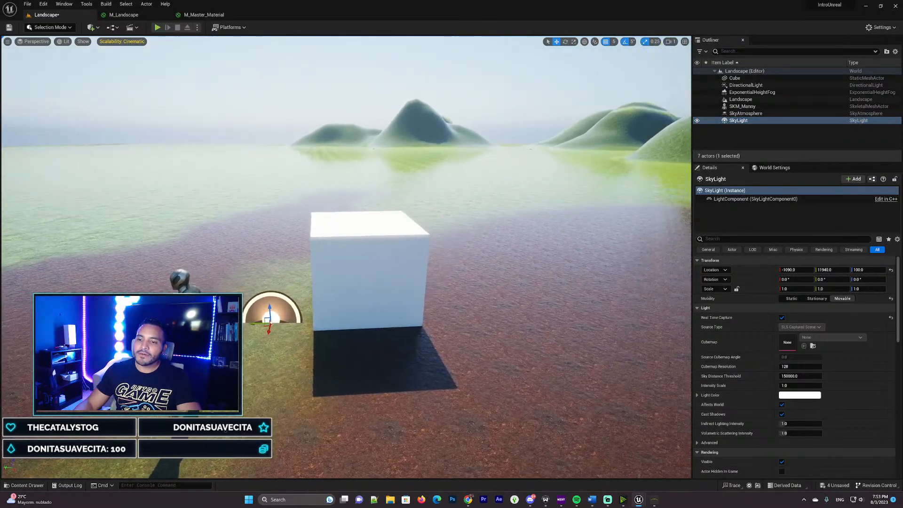
{"action": "key", "text": "s"}
{"action": "key", "text": "s"}
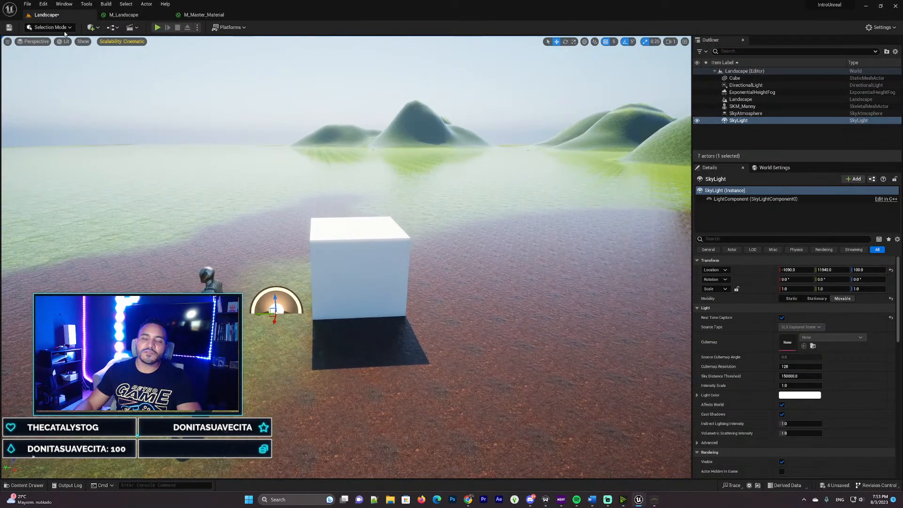
{"action": "right_click_drag", "start_coordinate": [285, 197], "coordinate": [270, 191]}
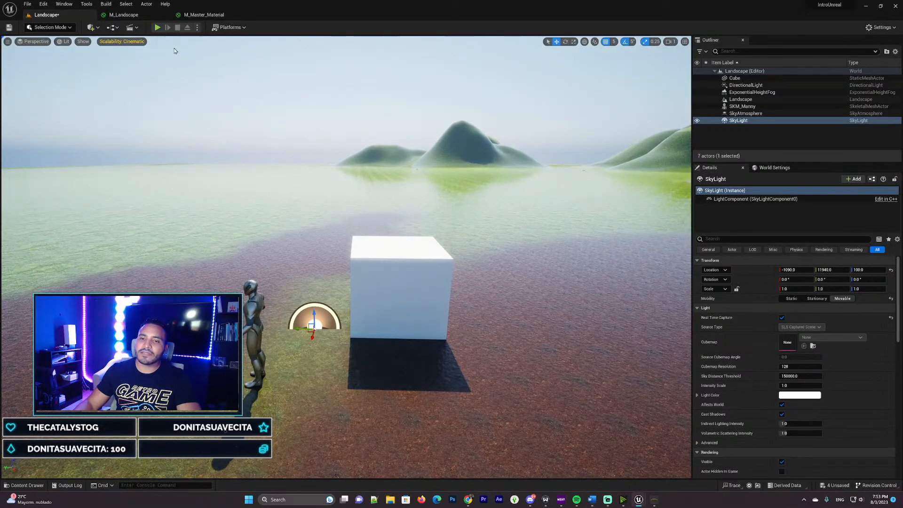
Step: Place a Post Process Volume on the dirt area beside the cube
{"action": "left_click", "coordinate": [53, 27]}
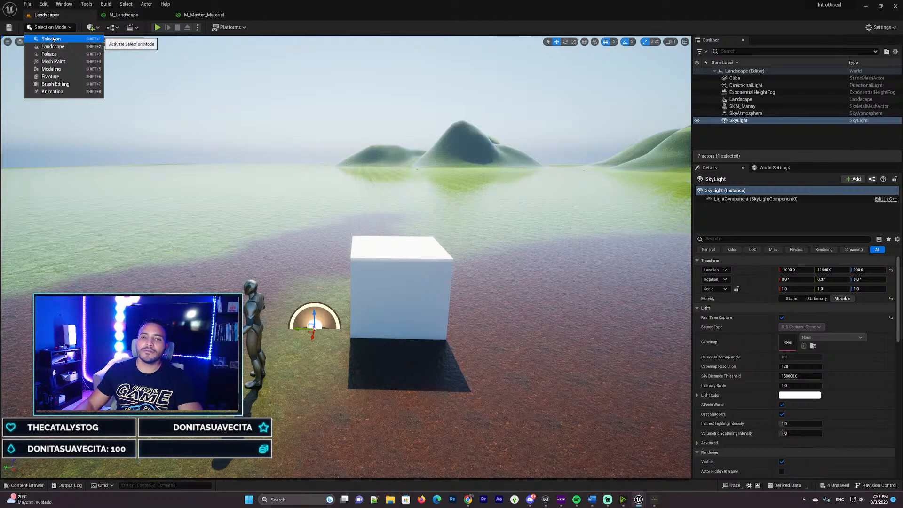
{"action": "left_click", "coordinate": [92, 28]}
{"action": "mouse_move", "coordinate": [140, 109]}
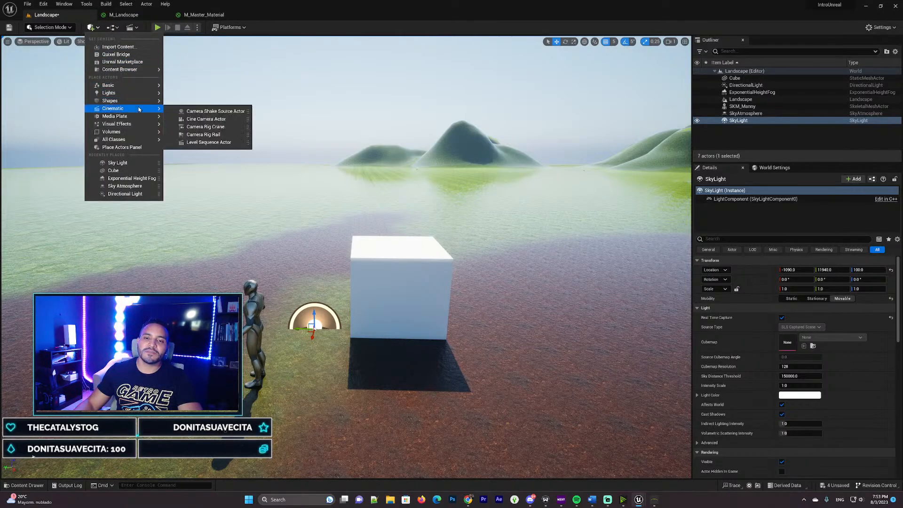
{"action": "mouse_move", "coordinate": [144, 133]}
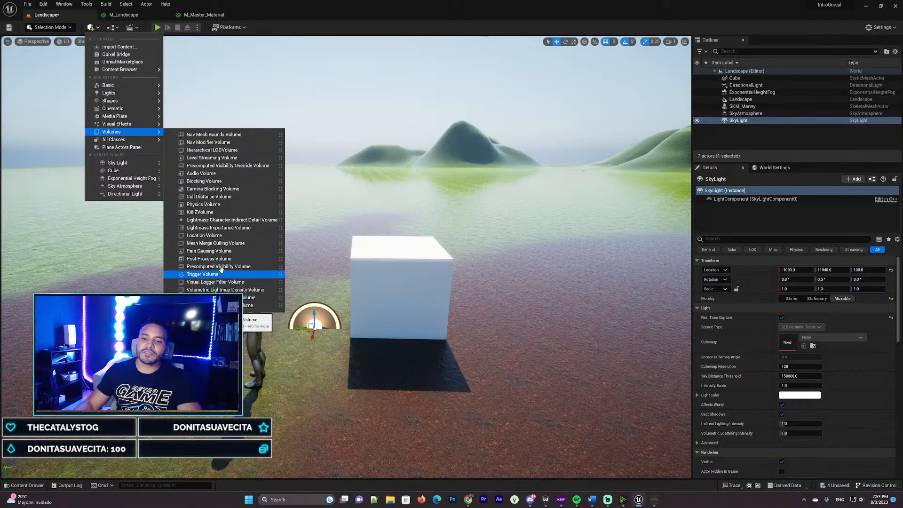
{"action": "left_click_drag", "start_coordinate": [227, 265], "coordinate": [534, 311]}
{"action": "key", "text": "d"}
{"action": "right_click_drag", "start_coordinate": [535, 333], "coordinate": [536, 333]}
{"action": "key", "text": "a"}
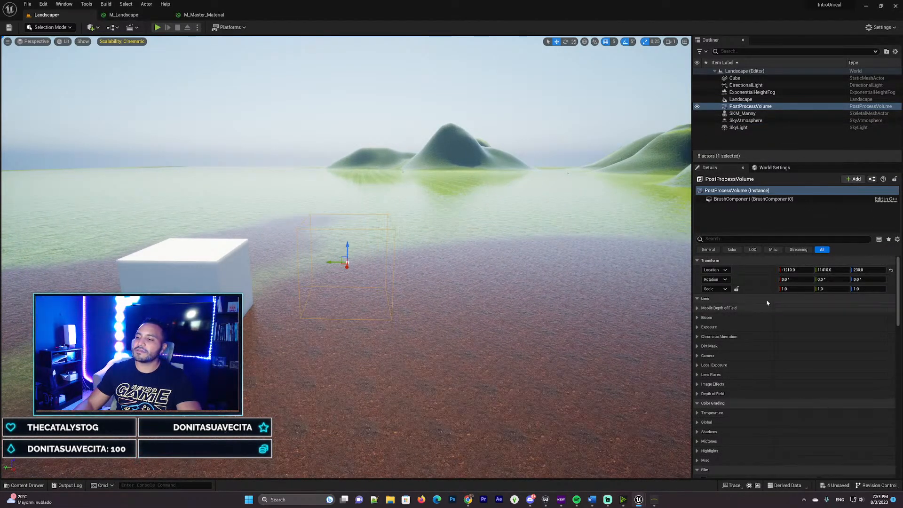
Step: Override the Post Process Volume's exposure Metering Mode with Manual and enable the Exposure Compensation override
{"action": "scroll", "coordinate": [759, 346], "scroll_direction": "down", "scroll_amount": 1}
{"action": "scroll", "coordinate": [759, 346], "scroll_direction": "down", "scroll_amount": 2}
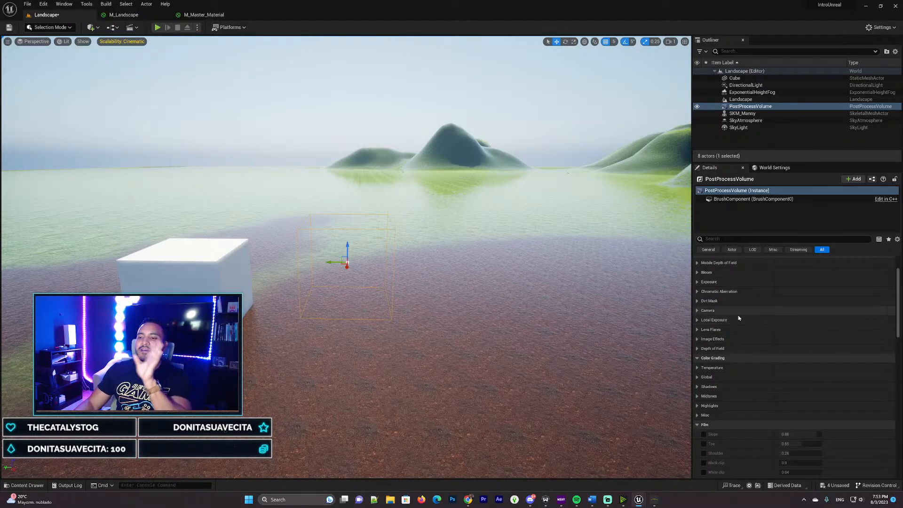
{"action": "scroll", "coordinate": [747, 308], "scroll_direction": "down", "scroll_amount": 4}
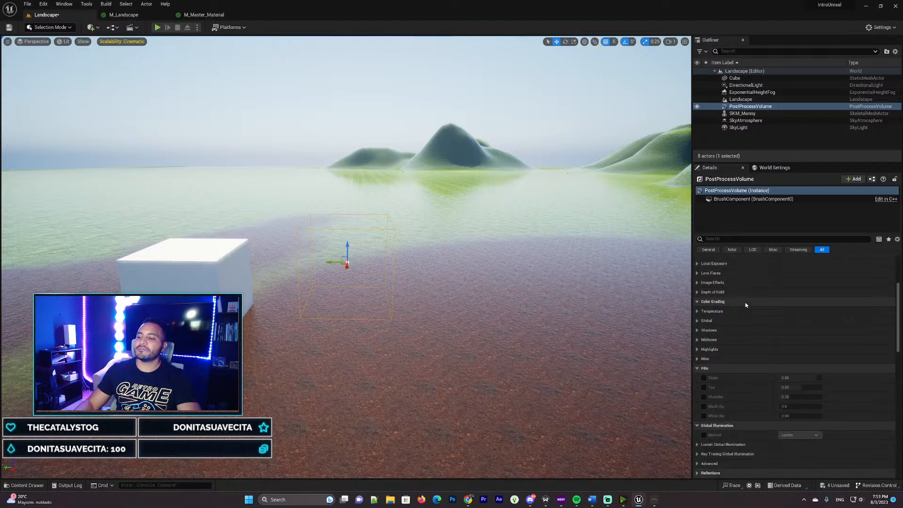
{"action": "scroll", "coordinate": [748, 308], "scroll_direction": "down", "scroll_amount": 4}
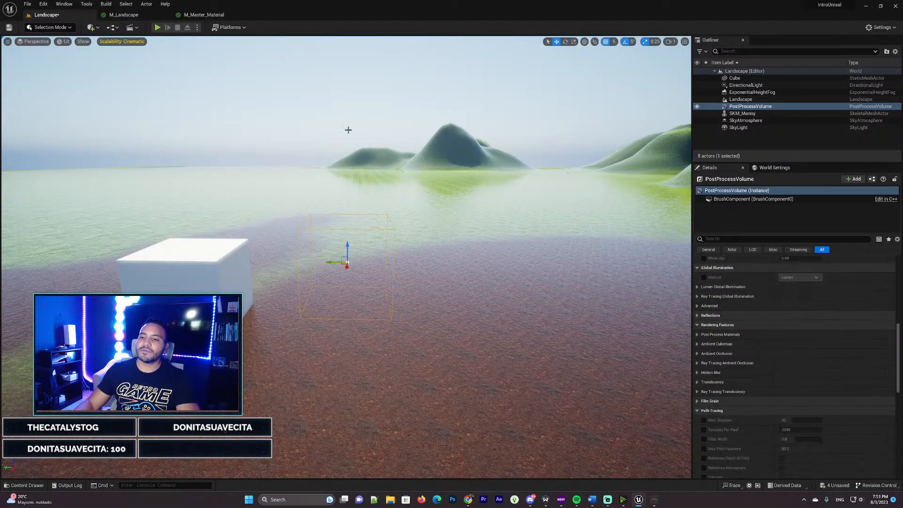
{"action": "scroll", "coordinate": [795, 372], "scroll_direction": "down", "scroll_amount": 10}
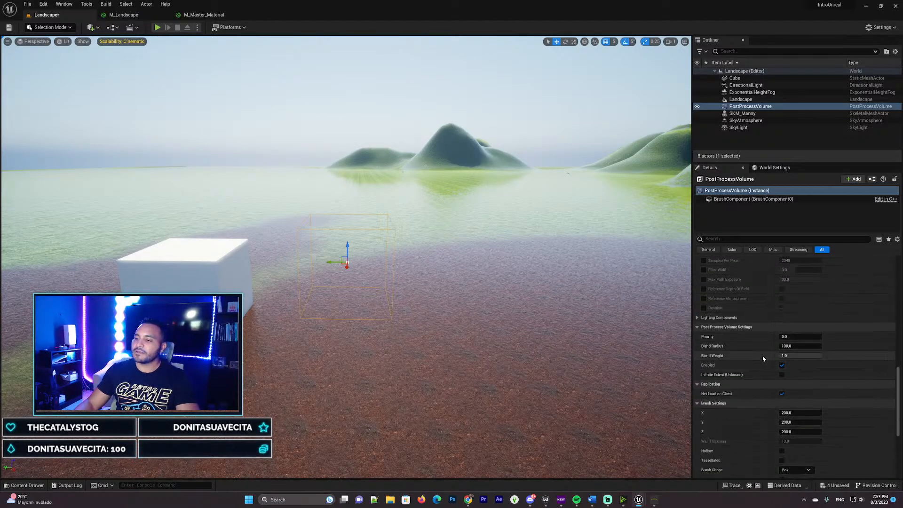
{"action": "scroll", "coordinate": [760, 356], "scroll_direction": "up", "scroll_amount": 8}
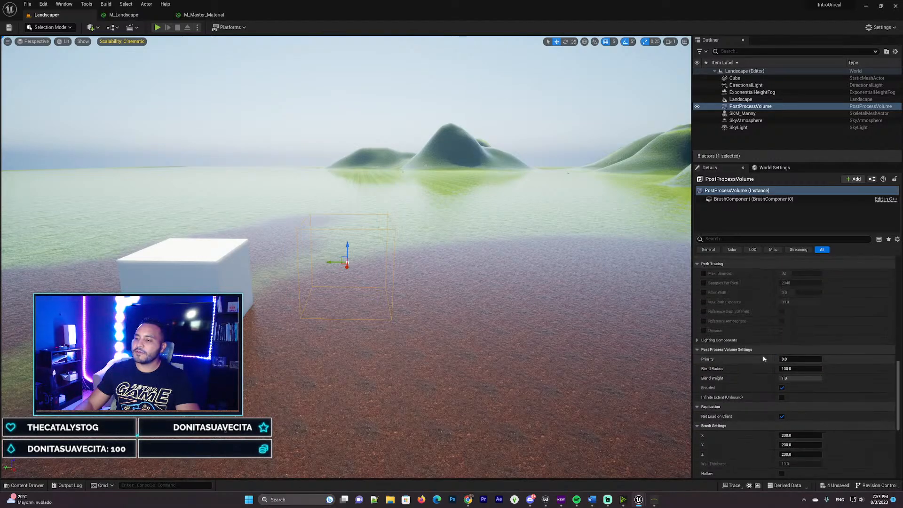
{"action": "scroll", "coordinate": [766, 357], "scroll_direction": "up", "scroll_amount": 10}
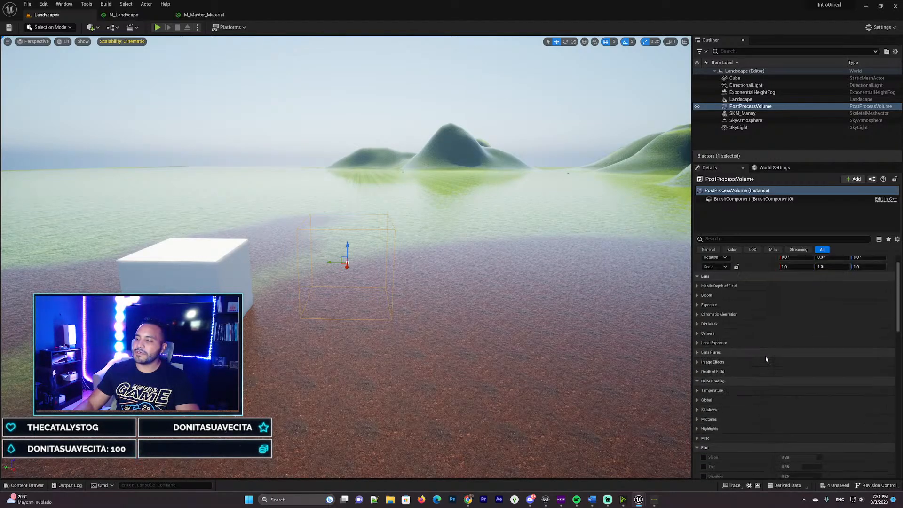
{"action": "left_click", "coordinate": [712, 327]}
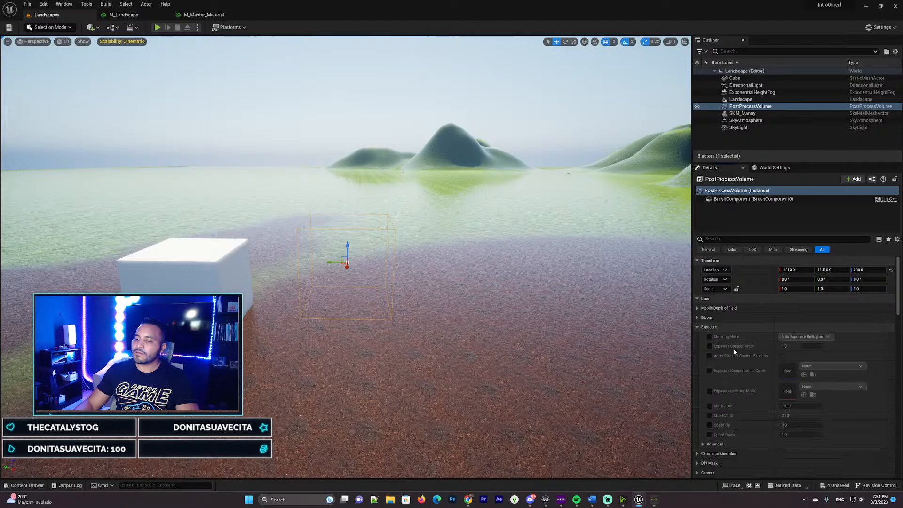
{"action": "left_click", "coordinate": [710, 337]}
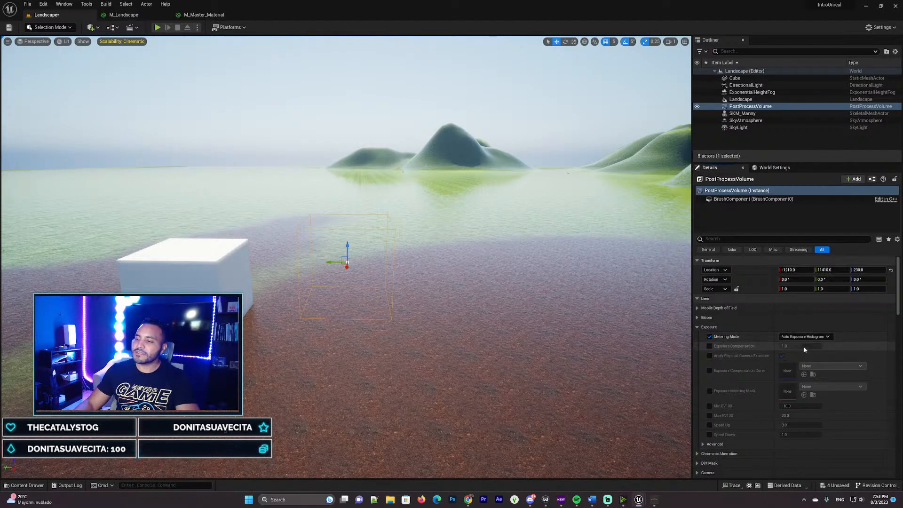
{"action": "left_click", "coordinate": [804, 336]}
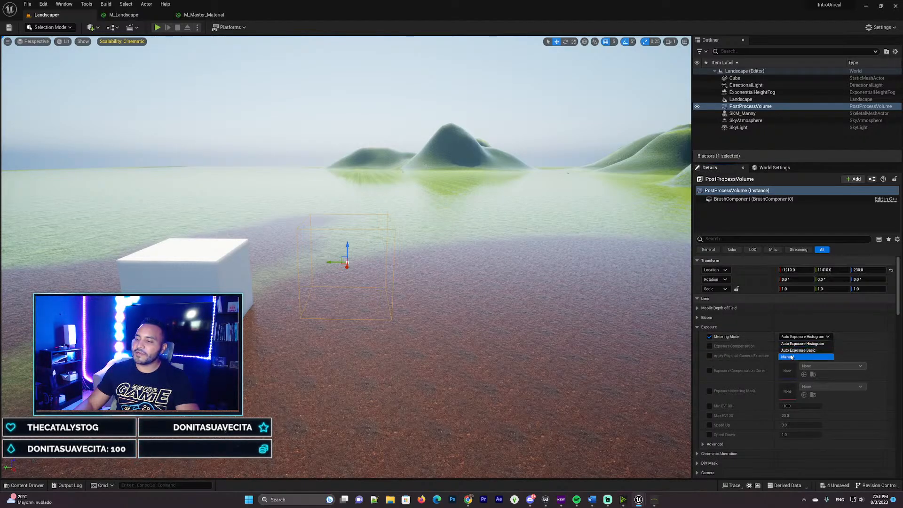
{"action": "left_click", "coordinate": [788, 356]}
{"action": "left_click", "coordinate": [710, 345]}
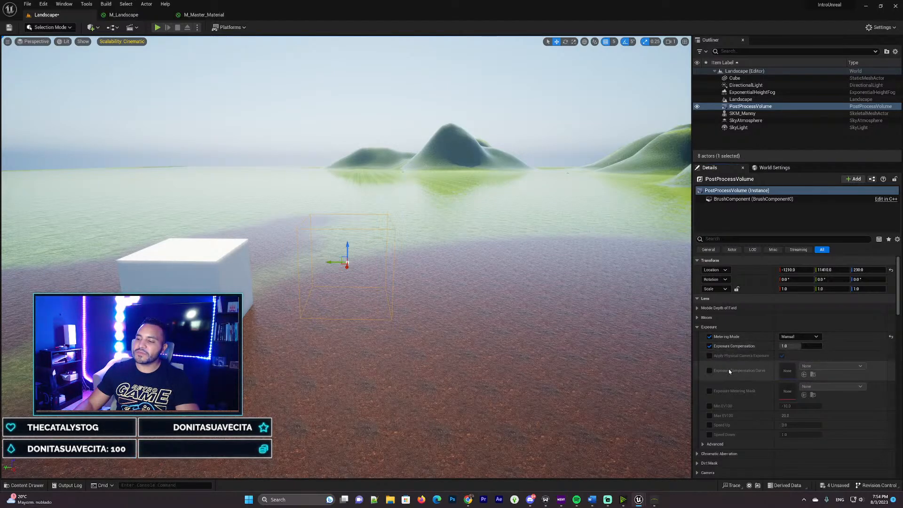
Step: Make the Post Process Volume affect the whole level by enabling Infinite Extent (Unbound)
{"action": "right_click_drag", "start_coordinate": [461, 205], "coordinate": [424, 196]}
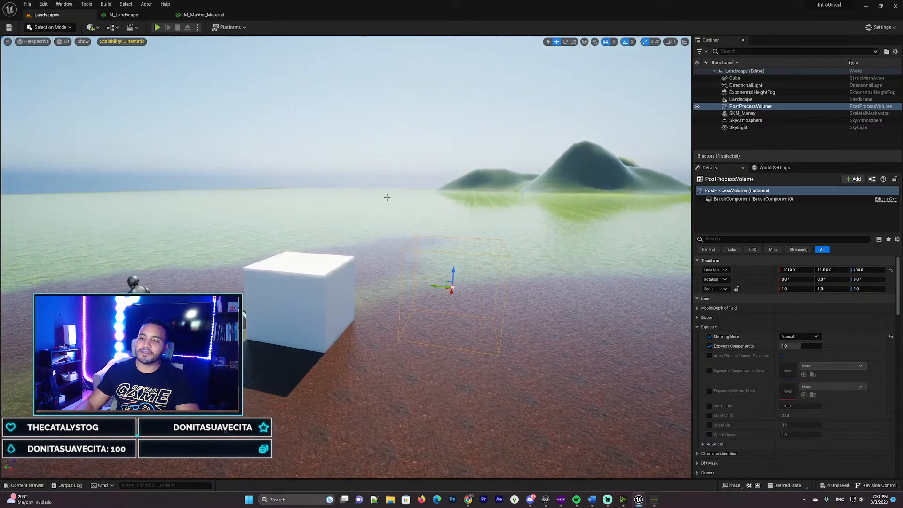
{"action": "scroll", "coordinate": [755, 376], "scroll_direction": "down", "scroll_amount": 2}
{"action": "scroll", "coordinate": [754, 375], "scroll_direction": "down", "scroll_amount": 15}
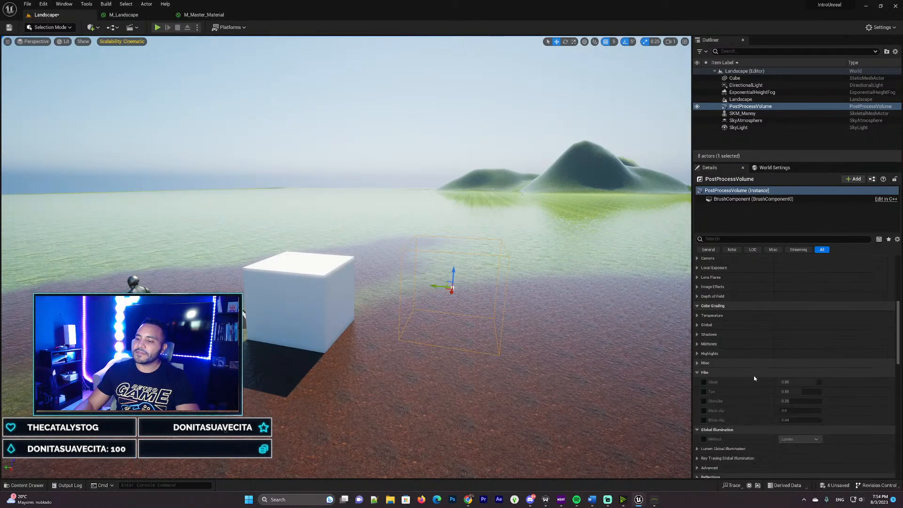
{"action": "scroll", "coordinate": [737, 371], "scroll_direction": "down", "scroll_amount": 15}
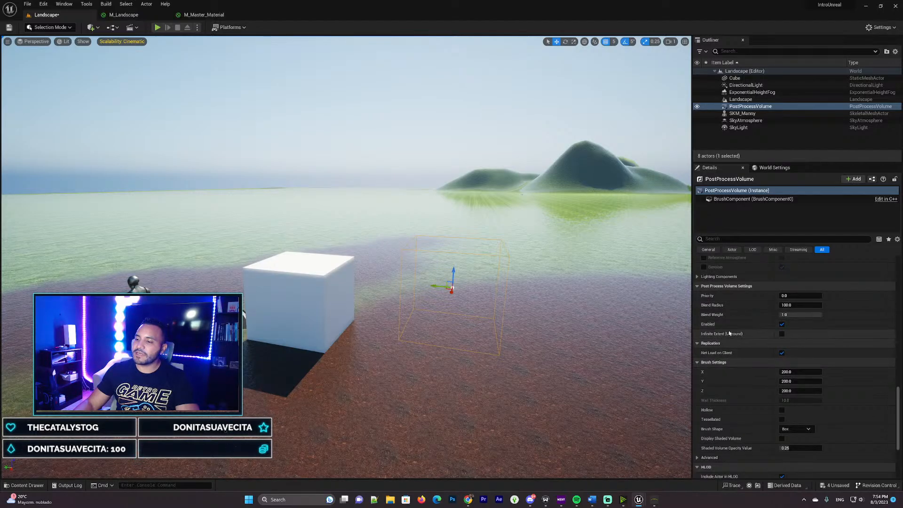
{"action": "left_click", "coordinate": [782, 333]}
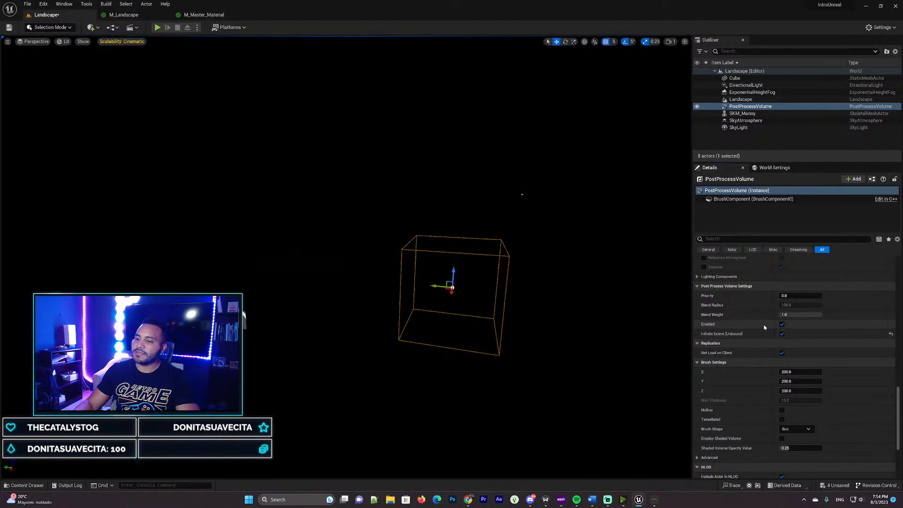
Step: Set the Post Process Volume's Exposure Compensation to 10.5
{"action": "scroll", "coordinate": [765, 328], "scroll_direction": "up", "scroll_amount": 10}
{"action": "scroll", "coordinate": [765, 328], "scroll_direction": "up", "scroll_amount": 10}
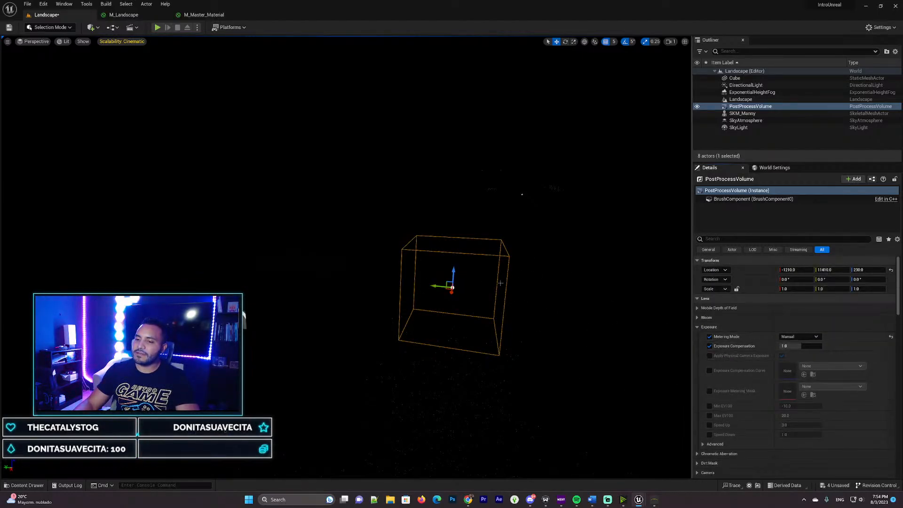
{"action": "left_click", "coordinate": [792, 346]}
{"action": "left_click", "coordinate": [860, 347]}
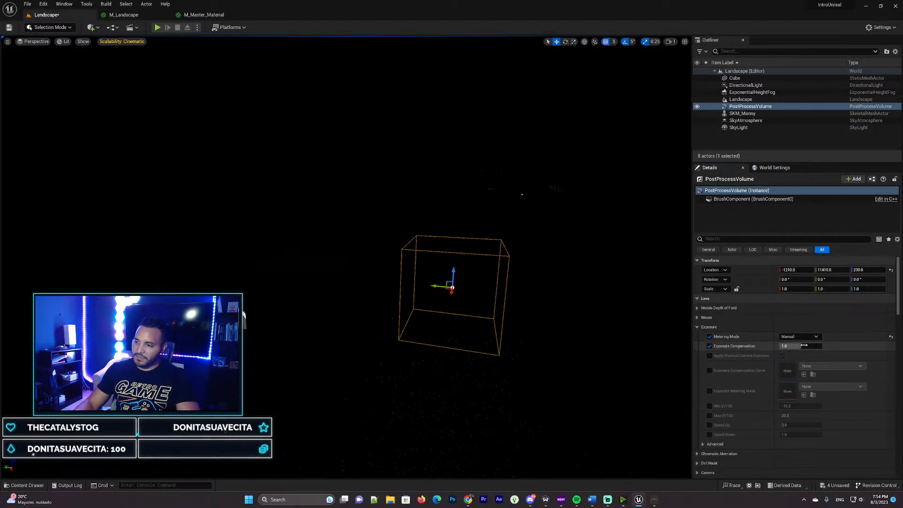
{"action": "mouse_move", "coordinate": [804, 345]}
{"action": "left_mouse_down"}
{"action": "mouse_move", "coordinate": [818, 346]}
{"action": "mouse_move", "coordinate": [792, 346]}
{"action": "left_mouse_up"}
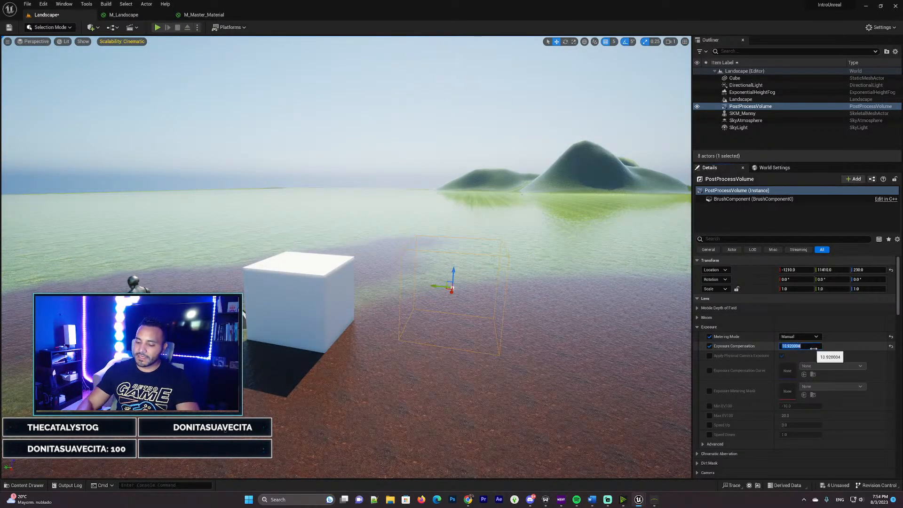
{"action": "type", "text": ".5"}
{"action": "key", "text": "Return"}
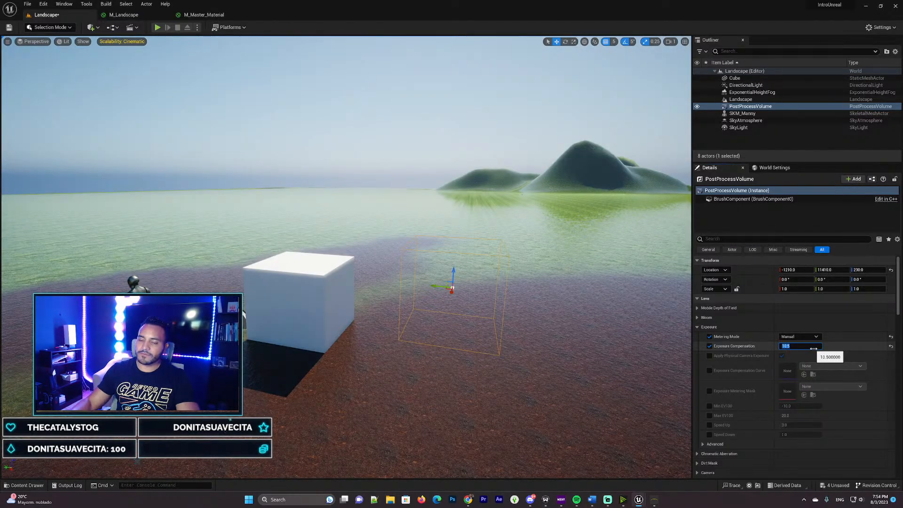
Step: Check the new exposure across the cube, terrain and hills, and save the level
{"action": "right_click_drag", "start_coordinate": [464, 236], "coordinate": [469, 278]}
{"action": "key", "text": "a"}
{"action": "key", "text": "a"}
{"action": "key", "text": "w"}
{"action": "key", "text": "s"}
{"action": "mouse_move", "coordinate": [397, 191]}
{"action": "right_mouse_down"}
{"action": "mouse_move", "coordinate": [399, 207]}
{"action": "mouse_move", "coordinate": [412, 205]}
{"action": "mouse_move", "coordinate": [410, 190]}
{"action": "right_mouse_up"}
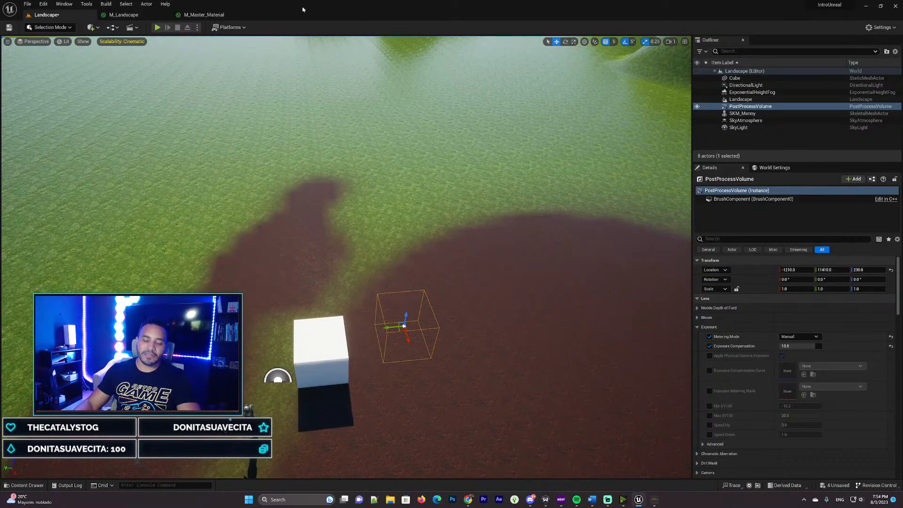
{"action": "key", "text": "ctrl+s"}
{"action": "right_click_drag", "start_coordinate": [369, 165], "coordinate": [381, 121]}
{"action": "key", "text": "s"}
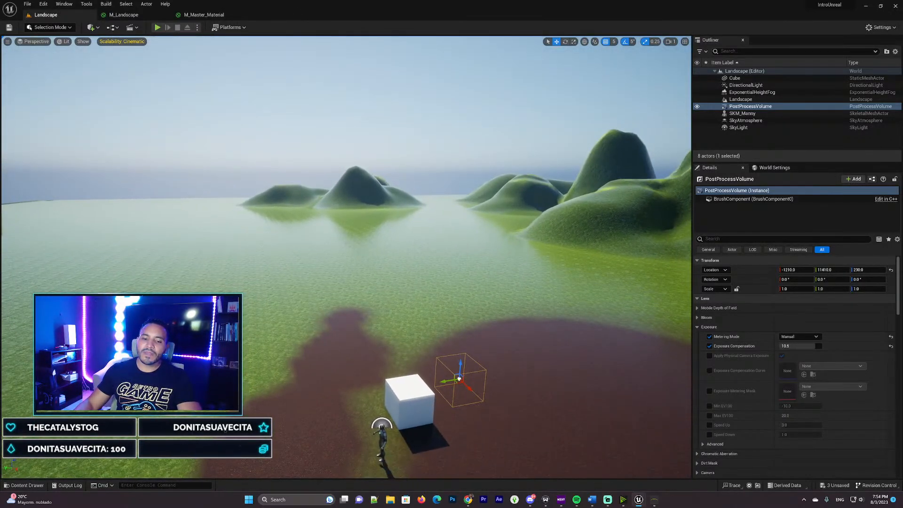
Step: Convert the roughness constant in M_Landscape to a parameter named Roughness, and save the material
{"action": "left_click", "coordinate": [26, 486]}
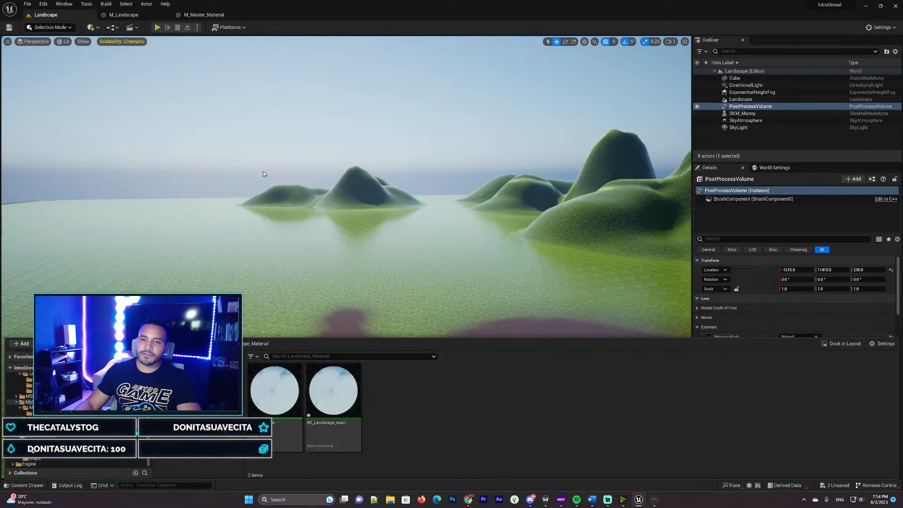
{"action": "left_click", "coordinate": [137, 14]}
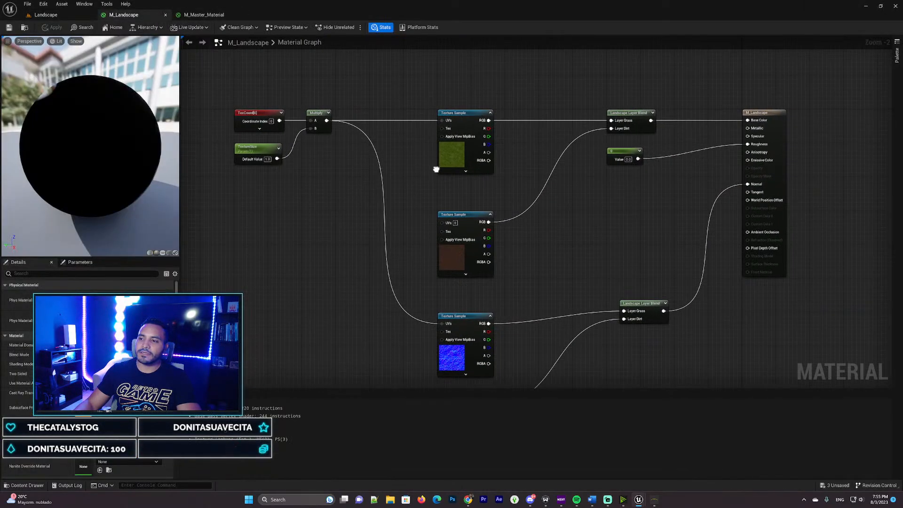
{"action": "scroll", "coordinate": [516, 174], "scroll_direction": "up", "scroll_amount": 2}
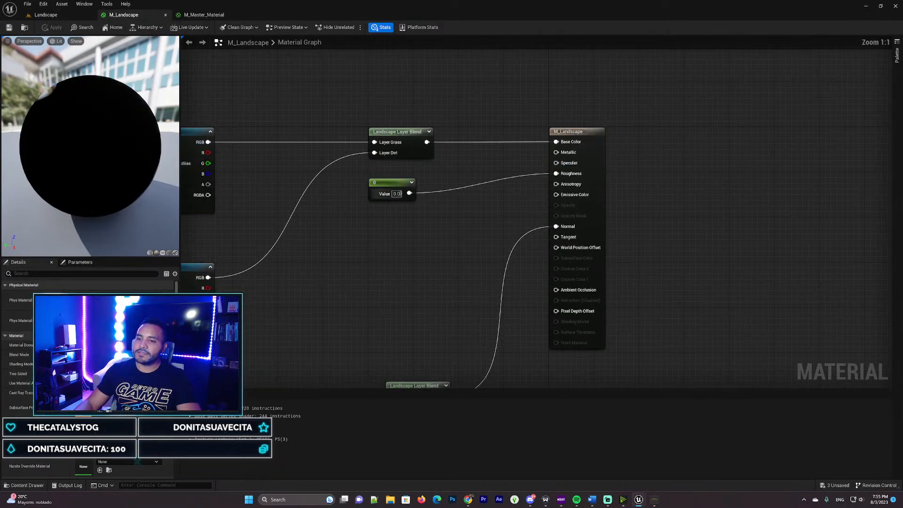
{"action": "left_click", "coordinate": [392, 186]}
{"action": "right_click", "coordinate": [391, 183]}
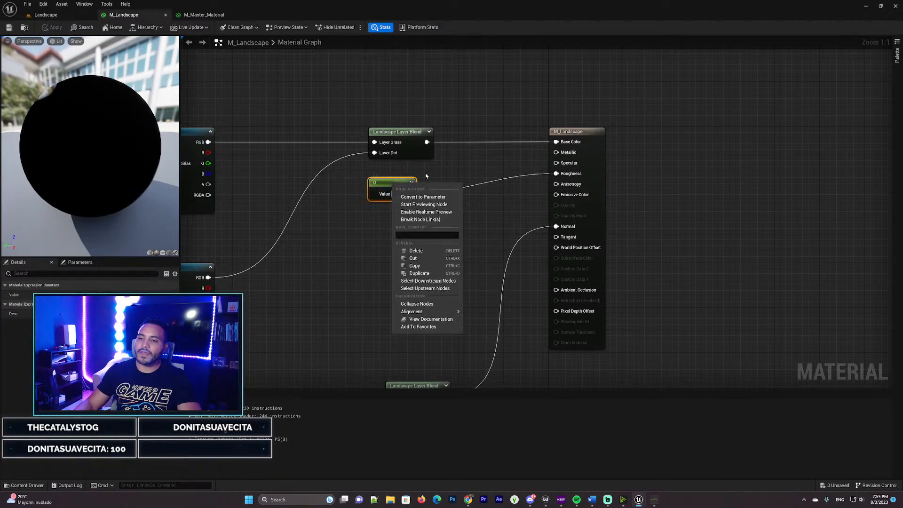
{"action": "left_click", "coordinate": [423, 197]}
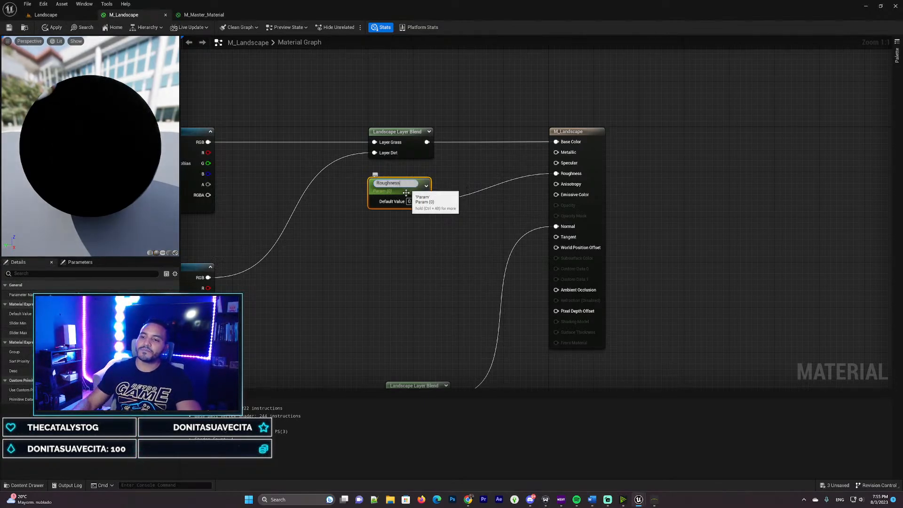
{"action": "left_click", "coordinate": [414, 236]}
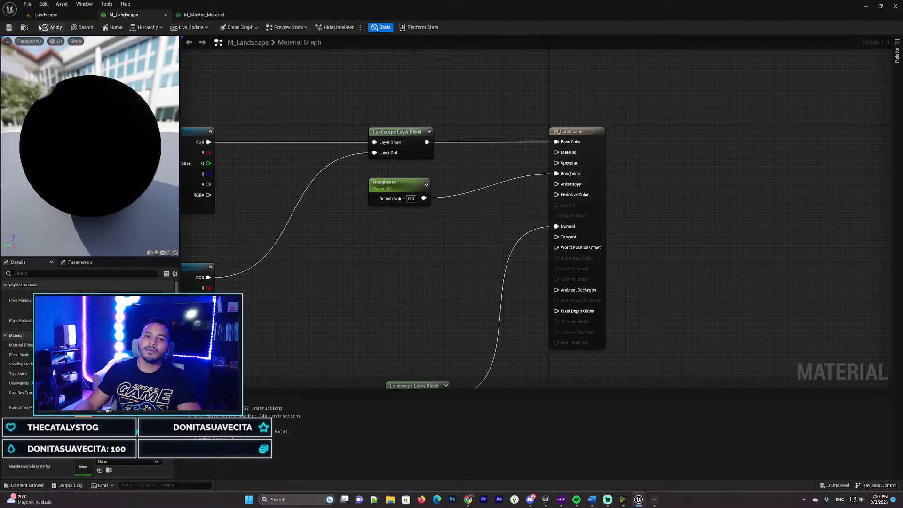
{"action": "left_click", "coordinate": [10, 28]}
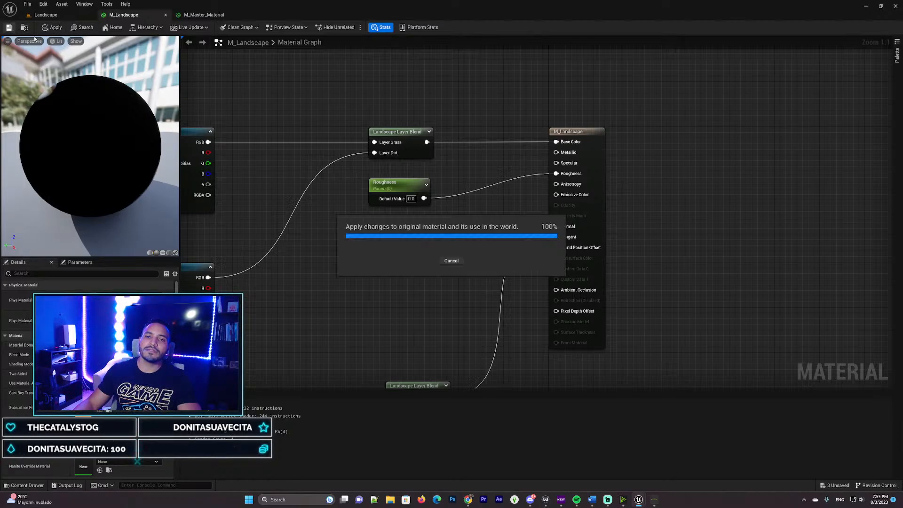
Step: Open the landscape's material instance MI_Landscape_main and enable its Roughness parameter override
{"action": "left_click", "coordinate": [58, 18]}
{"action": "right_click_drag", "start_coordinate": [348, 160], "coordinate": [350, 216]}
{"action": "right_click_drag", "start_coordinate": [174, 53], "coordinate": [175, 53]}
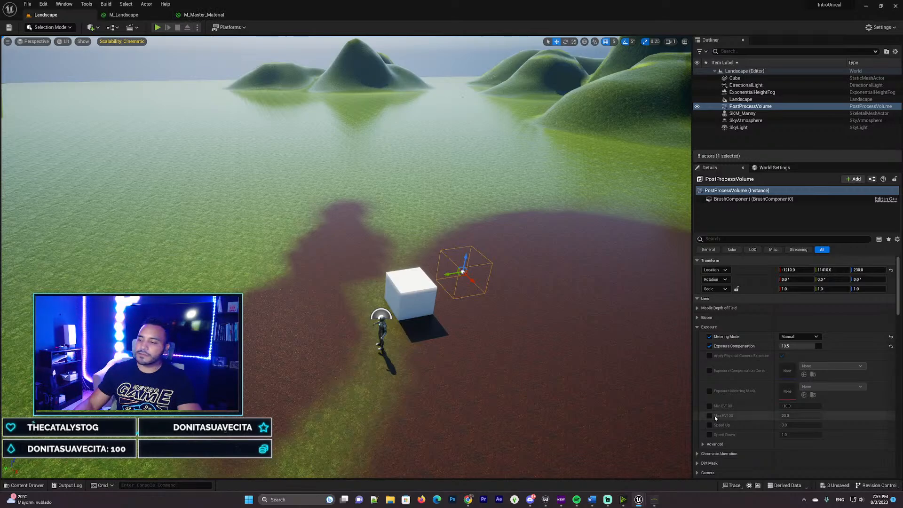
{"action": "left_click", "coordinate": [405, 169]}
{"action": "double_click", "coordinate": [797, 458]}
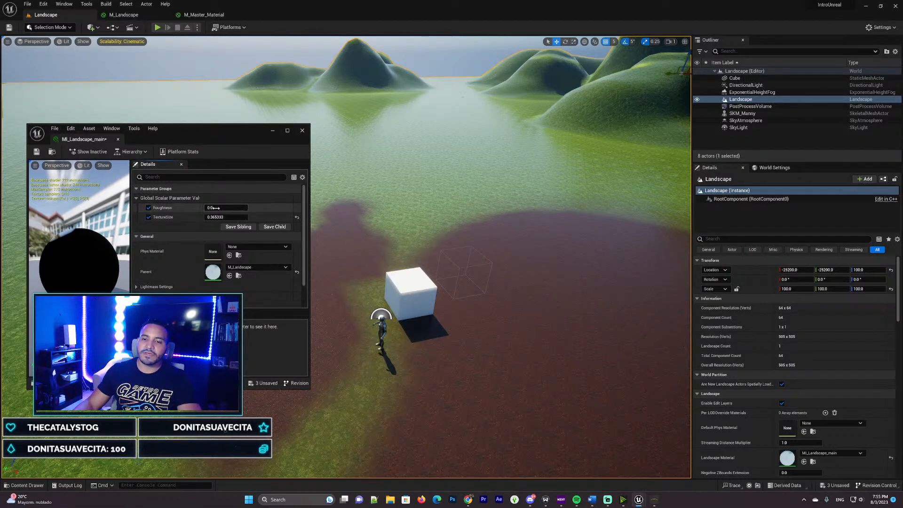
Step: Try a Roughness of about -16.45 on the landscape's material instance, inspect the ground, and set it back to 0.0
{"action": "left_click_drag", "start_coordinate": [214, 208], "coordinate": [227, 208]}
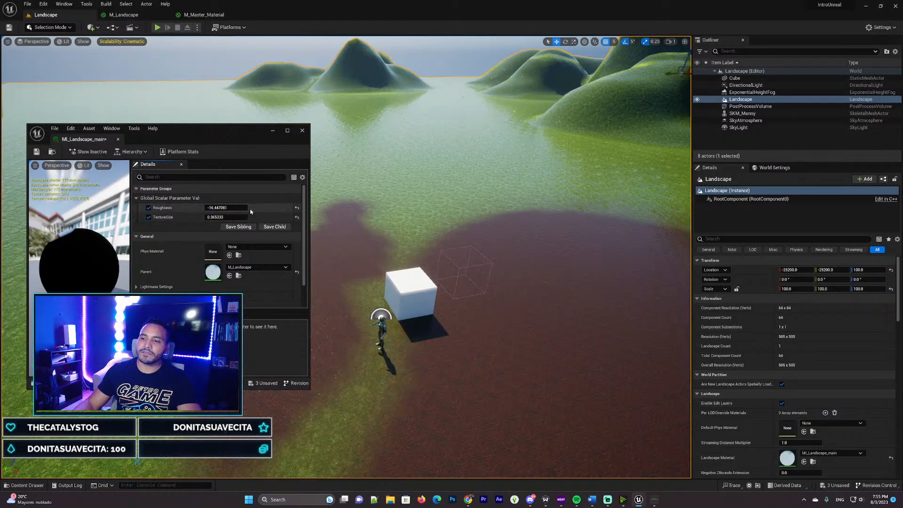
{"action": "mouse_move", "coordinate": [376, 216]}
{"action": "right_mouse_down"}
{"action": "mouse_move", "coordinate": [371, 264]}
{"action": "mouse_move", "coordinate": [370, 226]}
{"action": "mouse_move", "coordinate": [360, 228]}
{"action": "mouse_move", "coordinate": [370, 210]}
{"action": "right_mouse_up"}
{"action": "key", "text": "w"}
{"action": "key", "text": "s"}
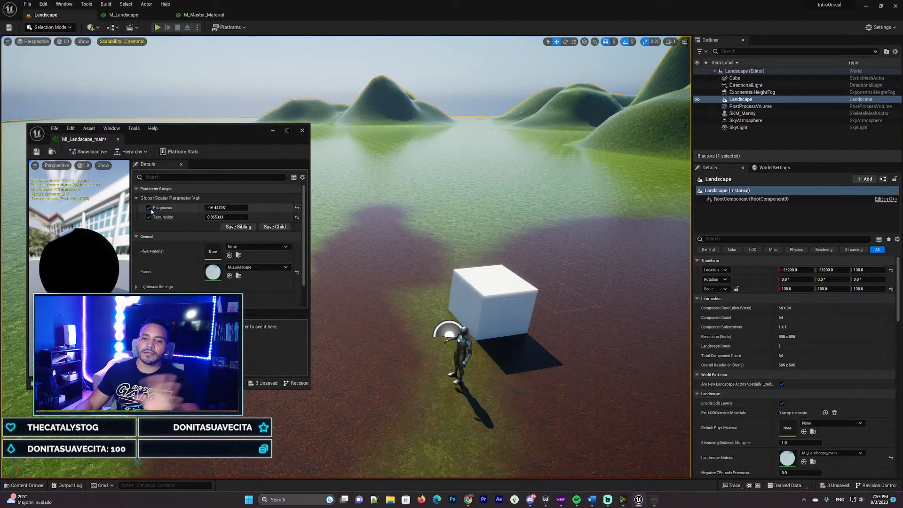
{"action": "left_click", "coordinate": [214, 207]}
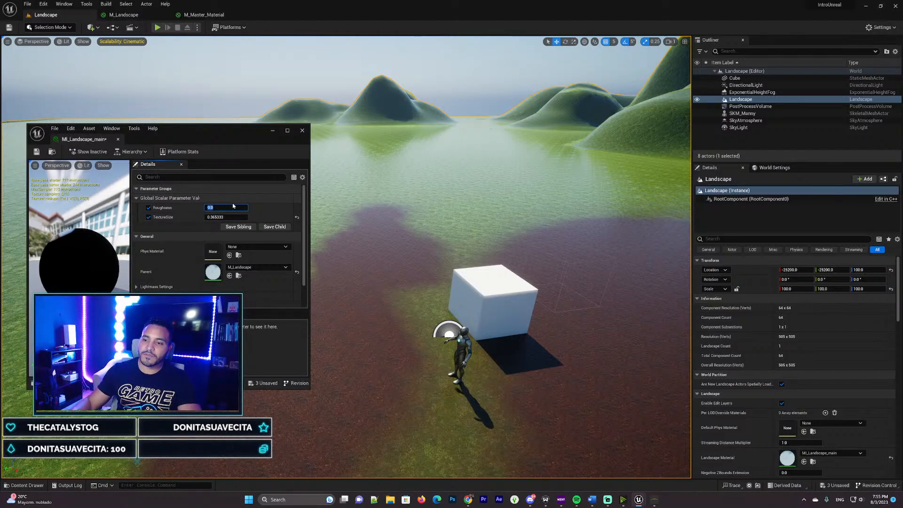
Step: Close the material instance and examine the ground reflections around the cube and mannequin from several viewpoints
{"action": "left_click", "coordinate": [303, 132]}
{"action": "key", "text": "w"}
{"action": "right_click_drag", "start_coordinate": [367, 189], "coordinate": [333, 127]}
{"action": "key", "text": "s"}
{"action": "right_click_drag", "start_coordinate": [322, 244], "coordinate": [341, 213]}
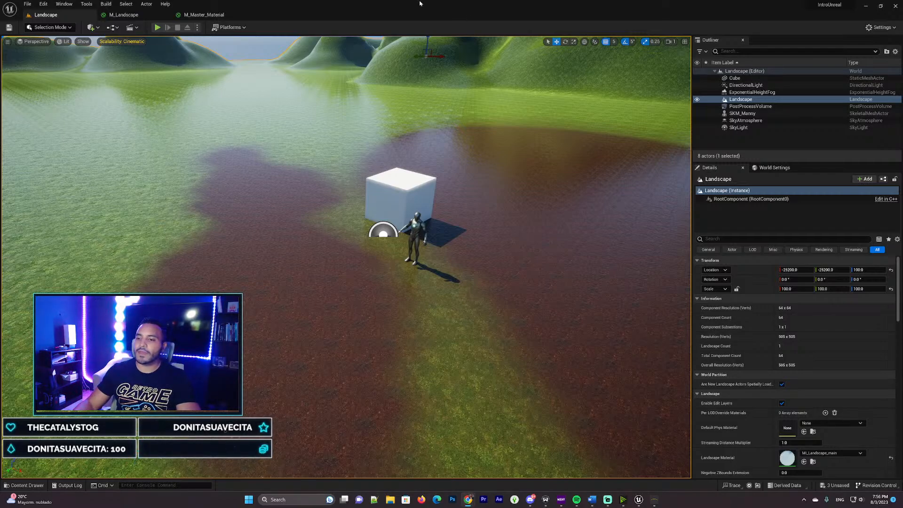
{"action": "mouse_move", "coordinate": [439, 247]}
{"action": "right_mouse_down"}
{"action": "mouse_move", "coordinate": [388, 248]}
{"action": "mouse_move", "coordinate": [442, 242]}
{"action": "right_mouse_up"}
{"action": "key", "text": "w"}
{"action": "key", "text": "s"}
{"action": "key", "text": "d"}
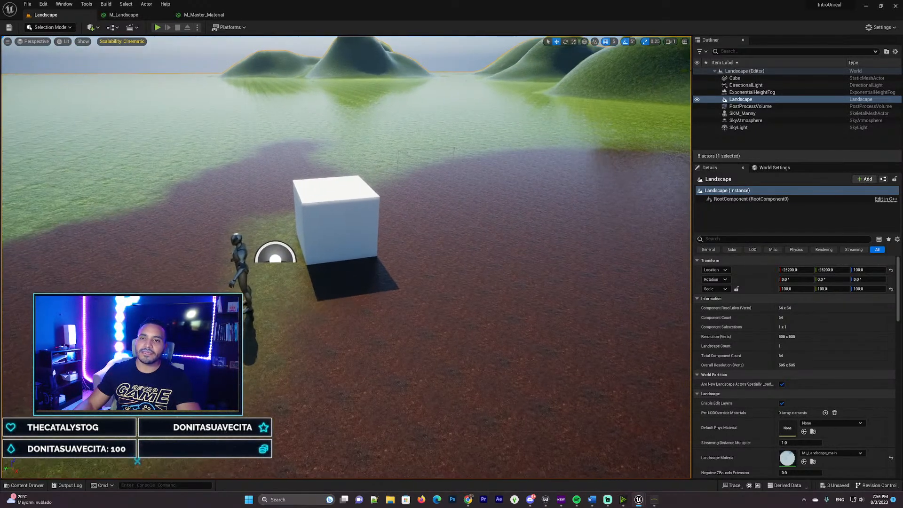
{"action": "right_click_drag", "start_coordinate": [423, 209], "coordinate": [405, 207]}
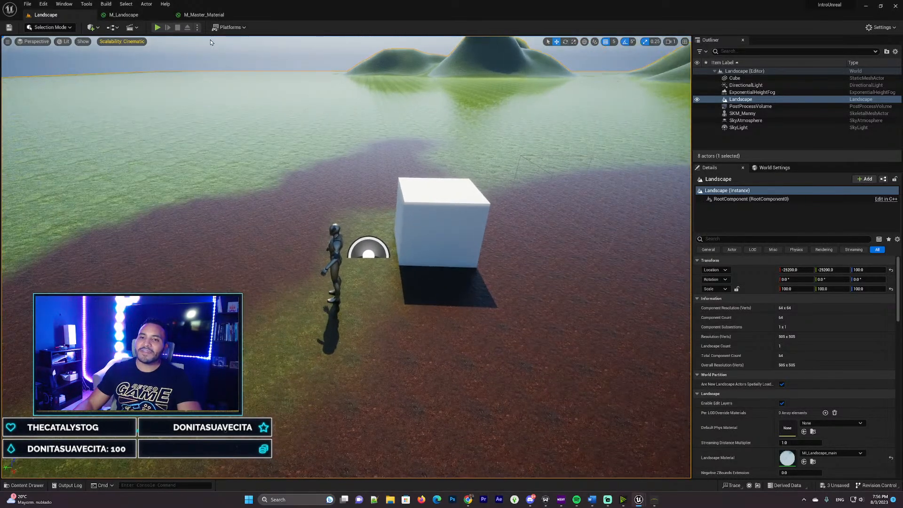
Step: Review the node graph of M_Master_Material and return to the landscape level
{"action": "left_click", "coordinate": [204, 14]}
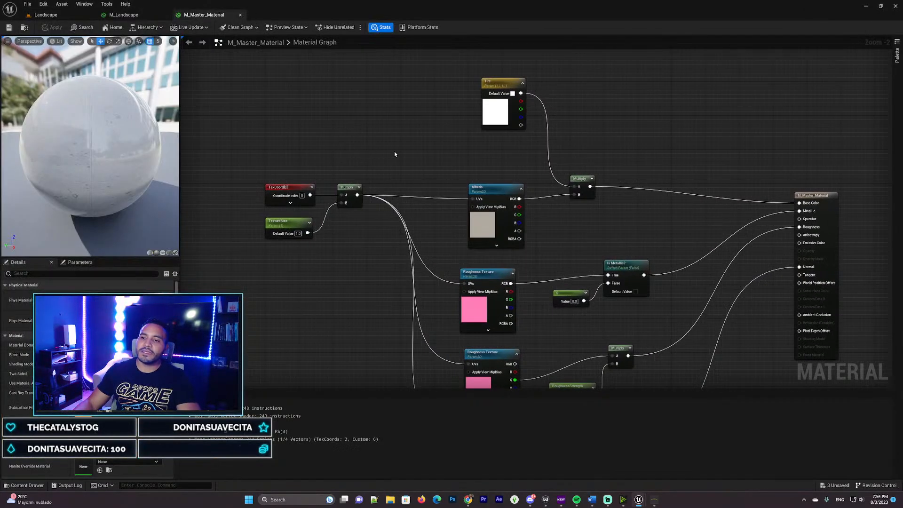
{"action": "right_click_drag", "start_coordinate": [394, 154], "coordinate": [362, 146]}
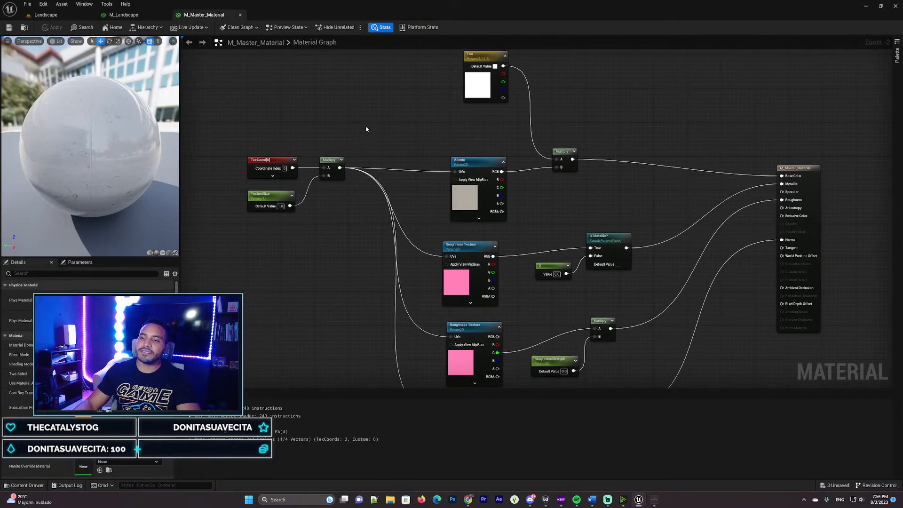
{"action": "left_click", "coordinate": [73, 19]}
Step: Examine the grass and dirt texture scale up close around the mannequin's feet and shadow
{"action": "scroll", "coordinate": [346, 256], "scroll_direction": "up", "scroll_amount": 5}
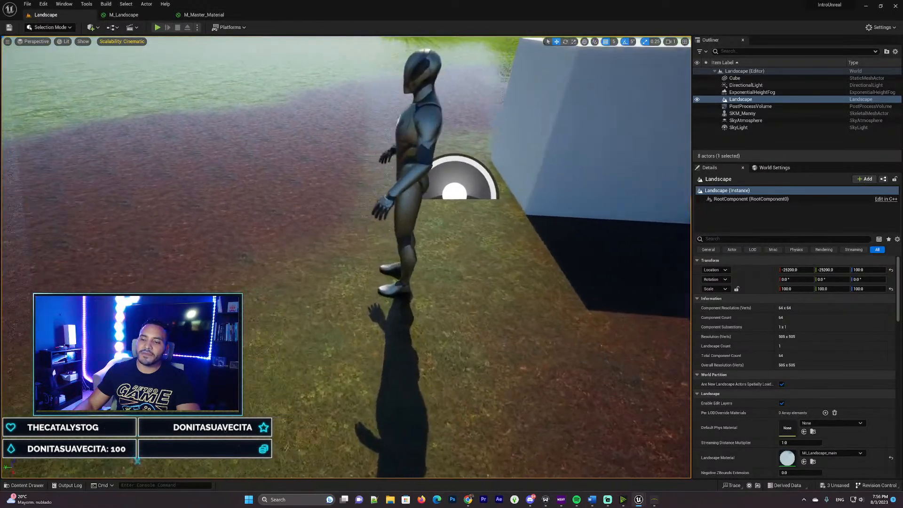
{"action": "scroll", "coordinate": [346, 257], "scroll_direction": "up", "scroll_amount": 8}
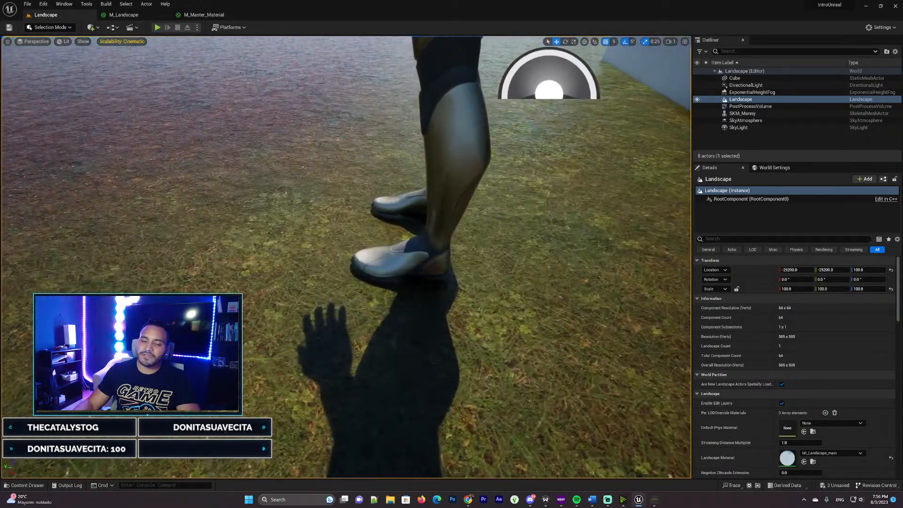
{"action": "mouse_move", "coordinate": [412, 212]}
{"action": "right_mouse_down"}
{"action": "mouse_move", "coordinate": [329, 207]}
{"action": "mouse_move", "coordinate": [412, 212]}
{"action": "right_mouse_up"}
{"action": "key", "text": "s"}
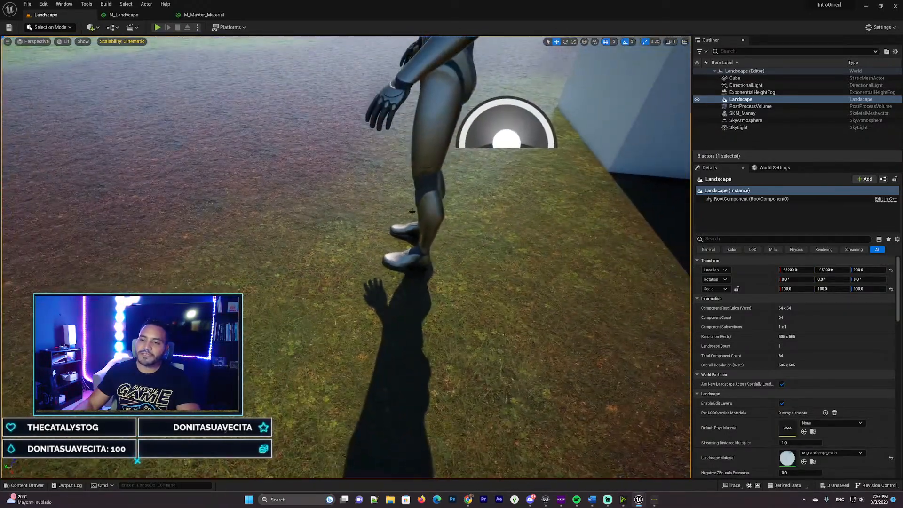
{"action": "scroll", "coordinate": [325, 208], "scroll_direction": "down", "scroll_amount": 4}
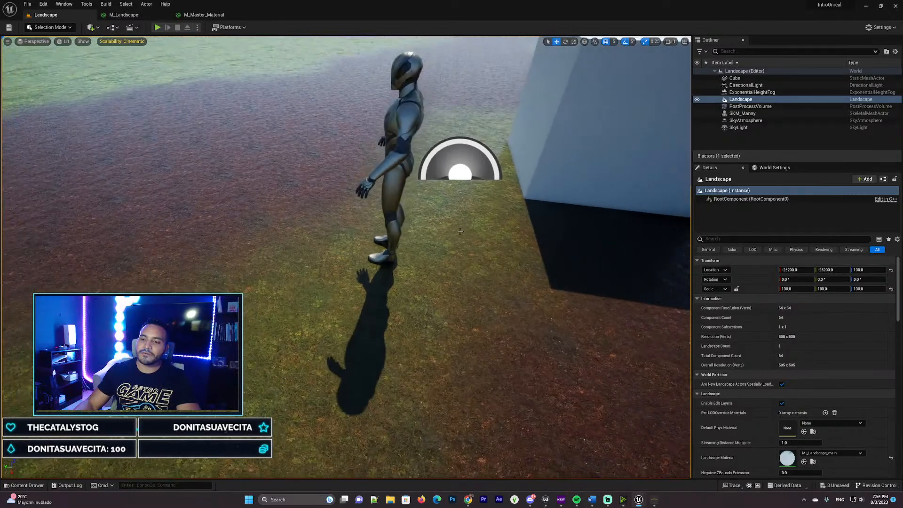
{"action": "scroll", "coordinate": [382, 254], "scroll_direction": "up", "scroll_amount": 3}
{"action": "right_click_drag", "start_coordinate": [382, 255], "coordinate": [337, 245]}
{"action": "key", "text": "s"}
{"action": "key", "text": "w"}
{"action": "key", "text": "s"}
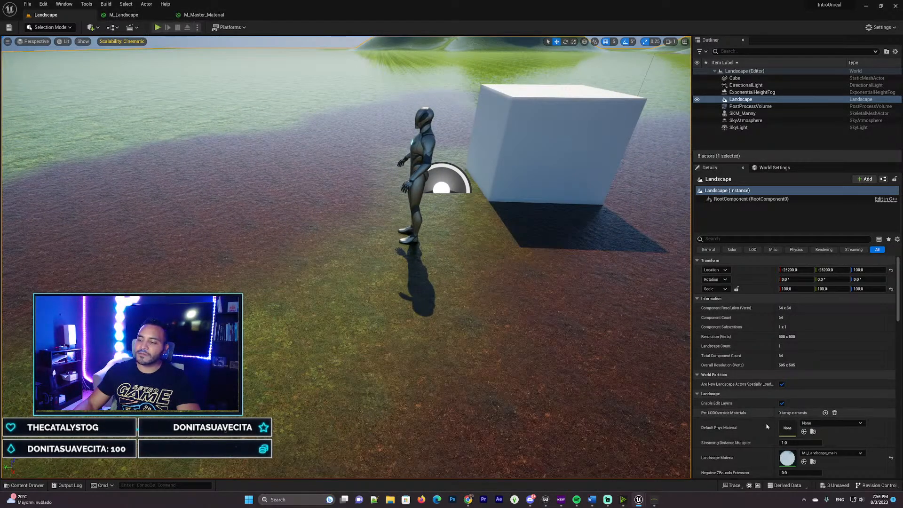
Step: Reopen MI_Landscape_main in a floating window beside the mannequin and lower its TextureSize parameter
{"action": "double_click", "coordinate": [787, 457]}
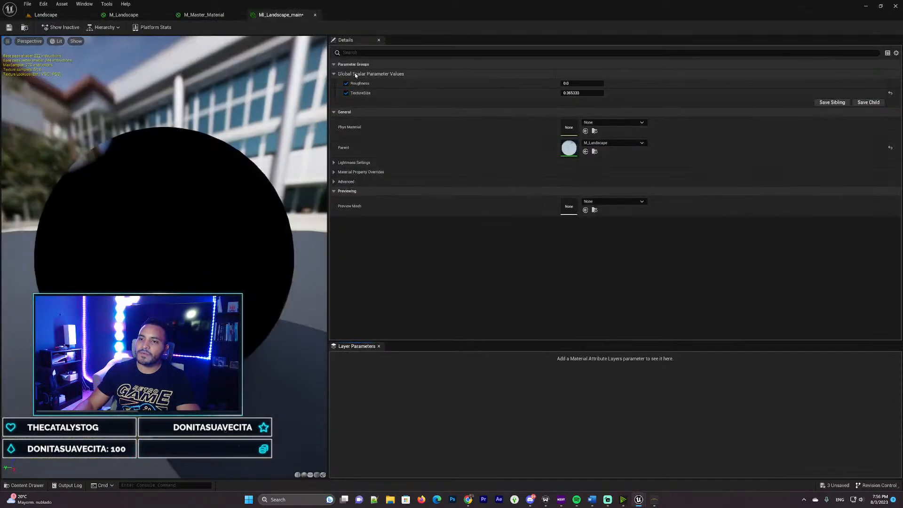
{"action": "left_click_drag", "start_coordinate": [282, 17], "coordinate": [333, 93]}
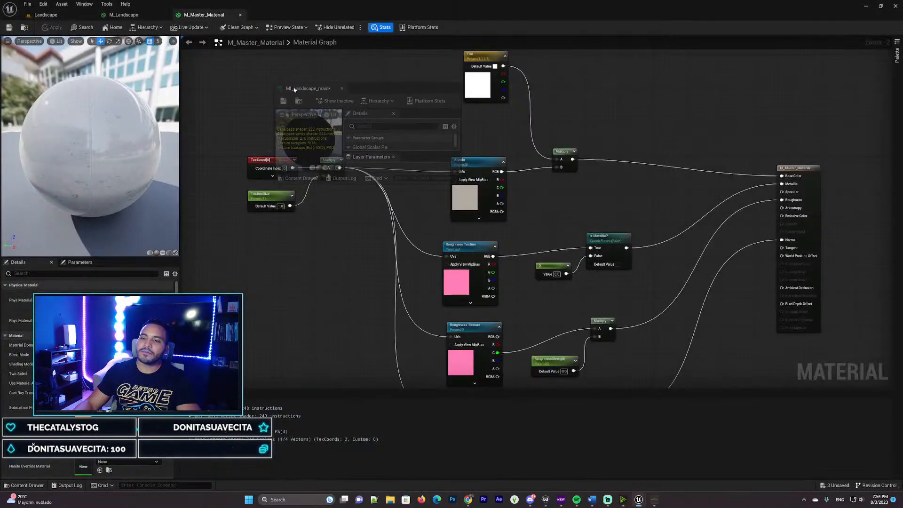
{"action": "left_click", "coordinate": [75, 15]}
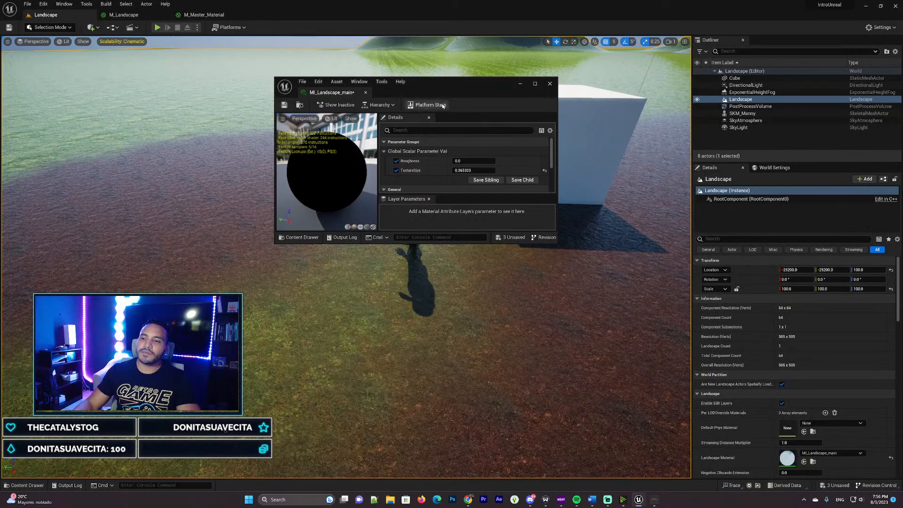
{"action": "left_click_drag", "start_coordinate": [423, 85], "coordinate": [232, 122]}
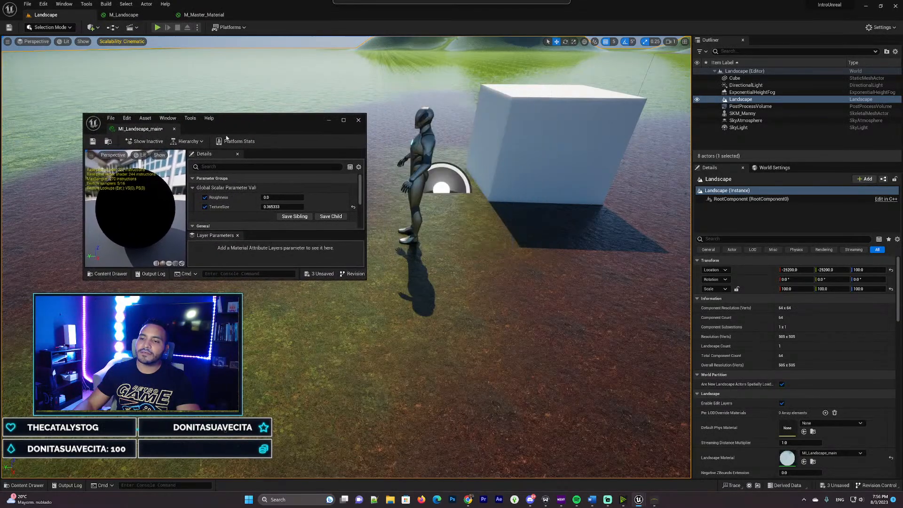
{"action": "left_click", "coordinate": [276, 207]}
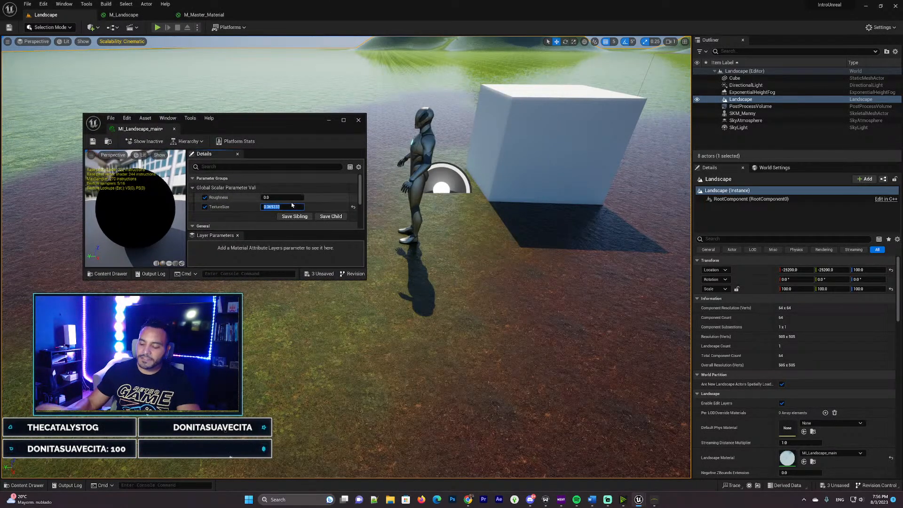
{"action": "key", "text": "Return"}
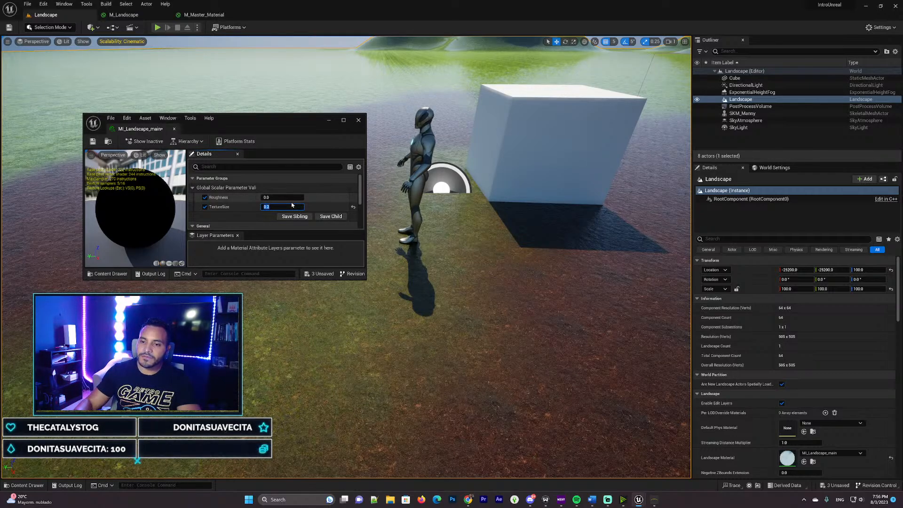
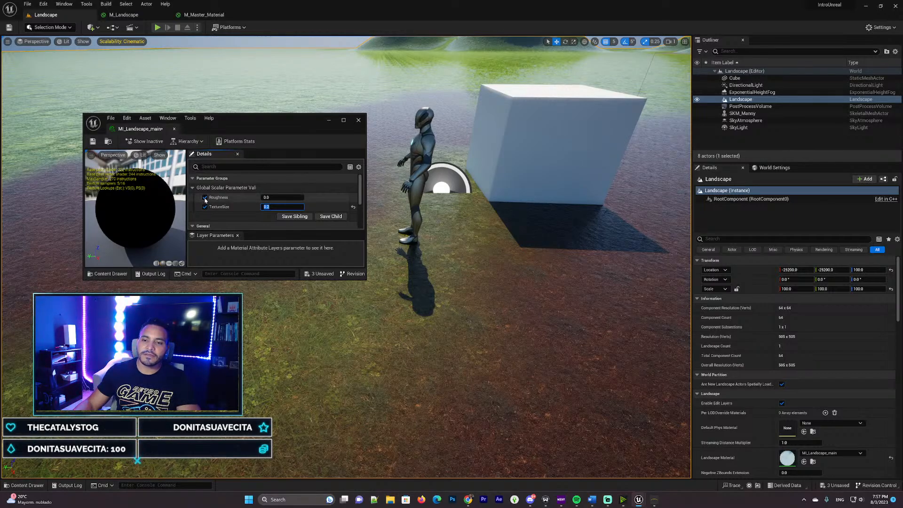
Step: Save MI_Landscape_main, switch to the M_Landscape graph and minimise the floating material instance window
{"action": "left_click_drag", "start_coordinate": [288, 119], "coordinate": [237, 95]}
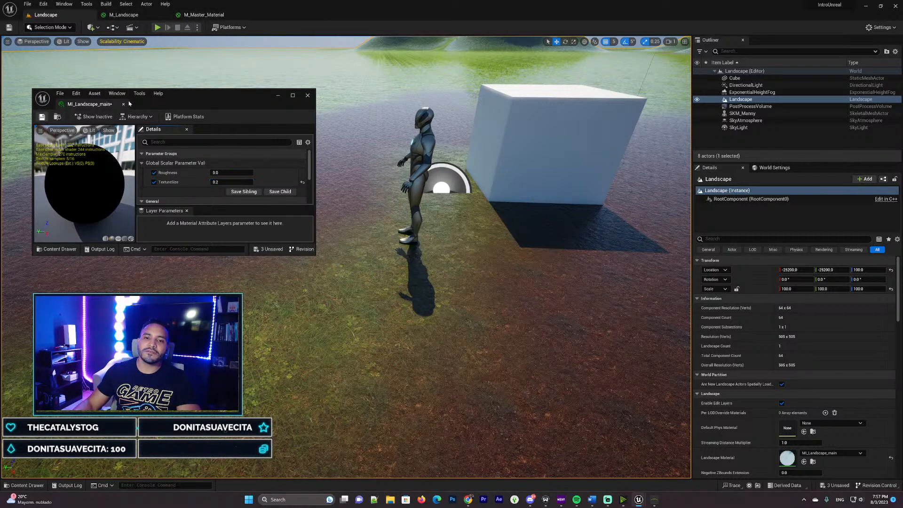
{"action": "key", "text": "ctrl+s"}
{"action": "left_click", "coordinate": [124, 14]}
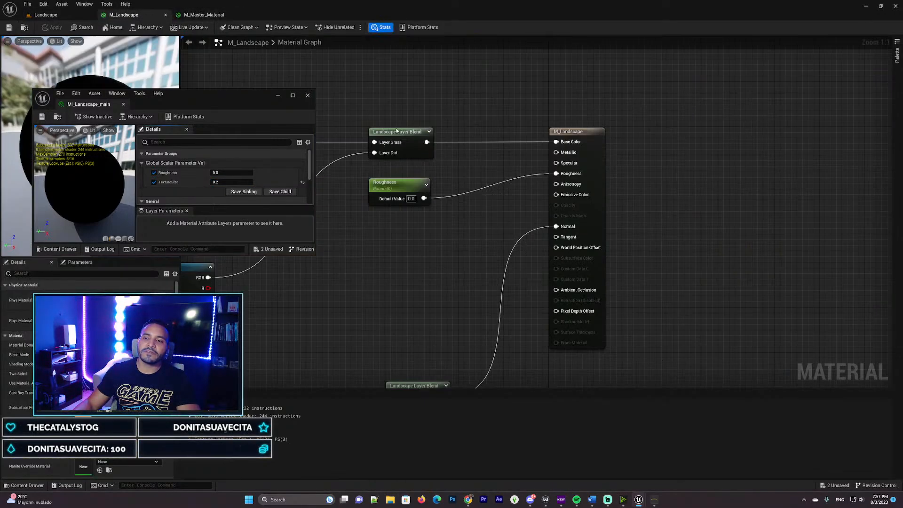
{"action": "left_click", "coordinate": [278, 96]}
Step: Examine how the TexCoord, TextureSize and Multiply nodes feed the texture samples in the M_Landscape graph
{"action": "right_click_drag", "start_coordinate": [337, 104], "coordinate": [469, 135]}
{"action": "scroll", "coordinate": [334, 121], "scroll_direction": "down", "scroll_amount": 1}
{"action": "right_click_drag", "start_coordinate": [289, 116], "coordinate": [436, 145]}
{"action": "scroll", "coordinate": [343, 137], "scroll_direction": "down", "scroll_amount": 1}
{"action": "mouse_move", "coordinate": [325, 130]}
{"action": "right_mouse_down"}
{"action": "mouse_move", "coordinate": [440, 135]}
{"action": "mouse_move", "coordinate": [395, 69]}
{"action": "mouse_move", "coordinate": [349, 83]}
{"action": "right_mouse_up"}
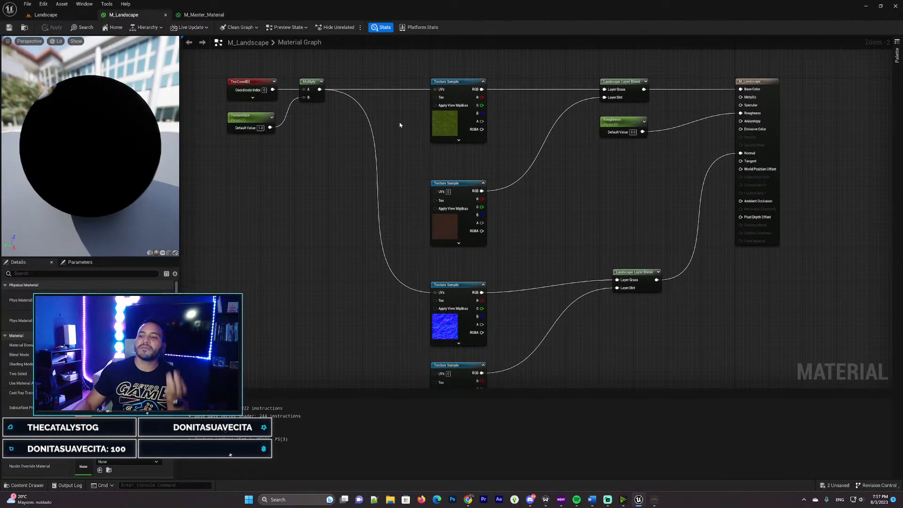
{"action": "right_click_drag", "start_coordinate": [332, 154], "coordinate": [315, 156]}
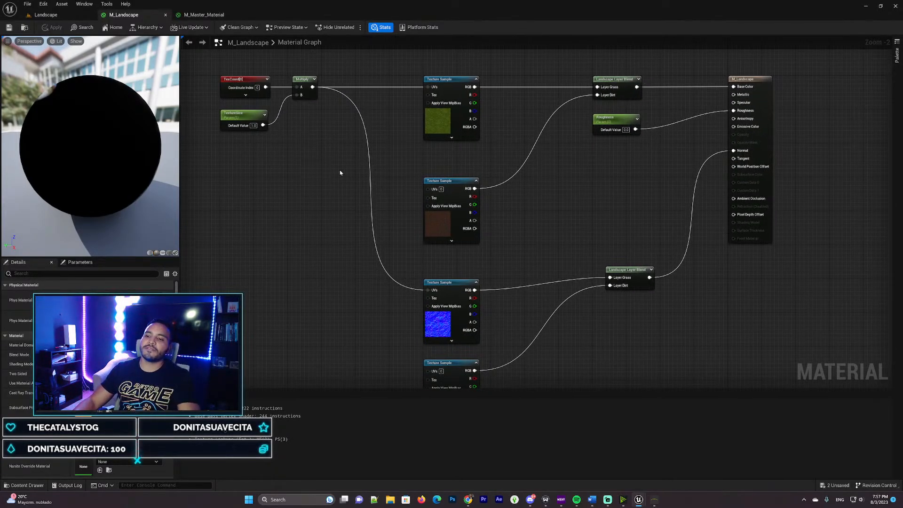
{"action": "left_click_drag", "start_coordinate": [313, 87], "coordinate": [310, 132]}
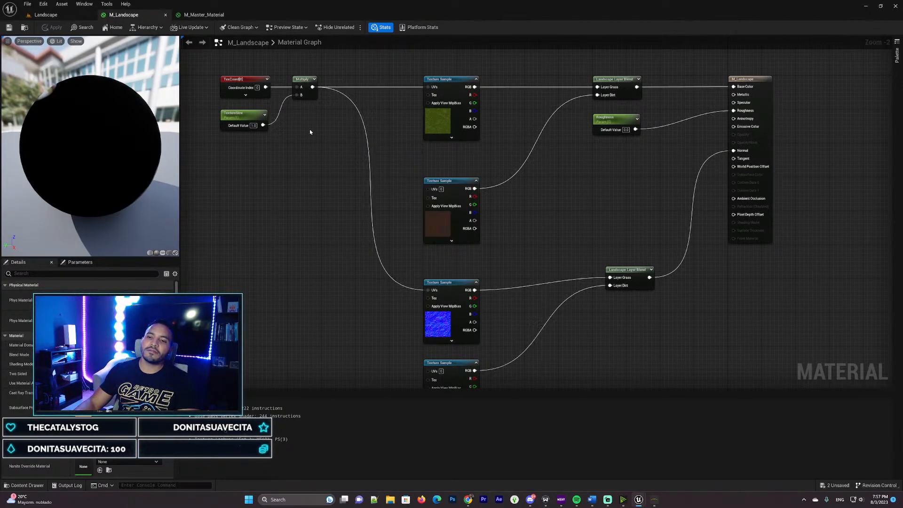
{"action": "left_click_drag", "start_coordinate": [204, 55], "coordinate": [303, 210]}
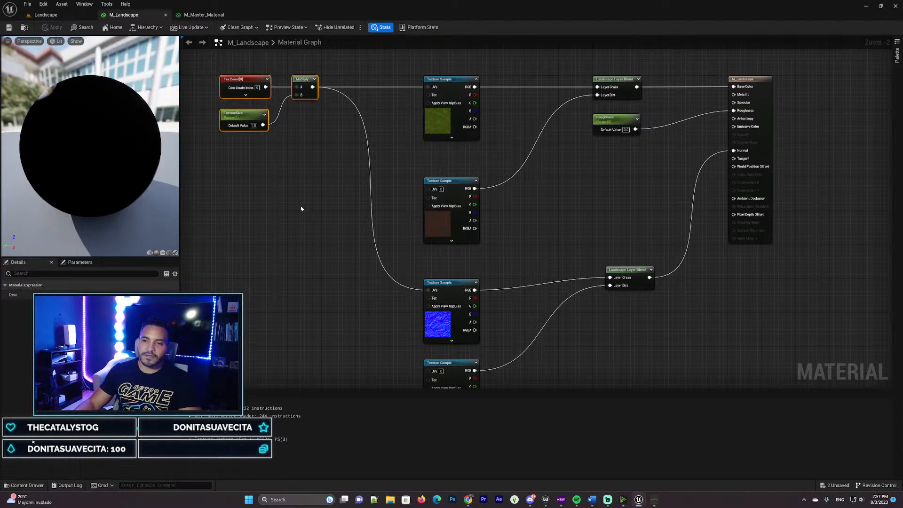
{"action": "left_click", "coordinate": [314, 113]}
Step: Connect the Multiply output to the UVs of the dirt texture and dirt normal samples, and apply and save the material
{"action": "left_click_drag", "start_coordinate": [312, 87], "coordinate": [429, 188]}
{"action": "right_click_drag", "start_coordinate": [384, 264], "coordinate": [365, 145]}
{"action": "right_click_drag", "start_coordinate": [310, 120], "coordinate": [359, 262]}
{"action": "left_click_drag", "start_coordinate": [346, 112], "coordinate": [456, 305]}
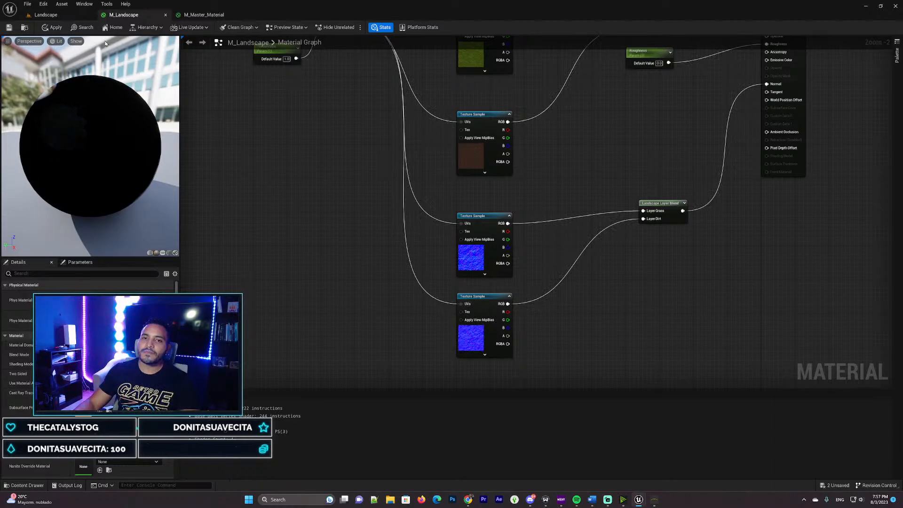
{"action": "left_click", "coordinate": [53, 27]}
{"action": "left_click", "coordinate": [9, 28]}
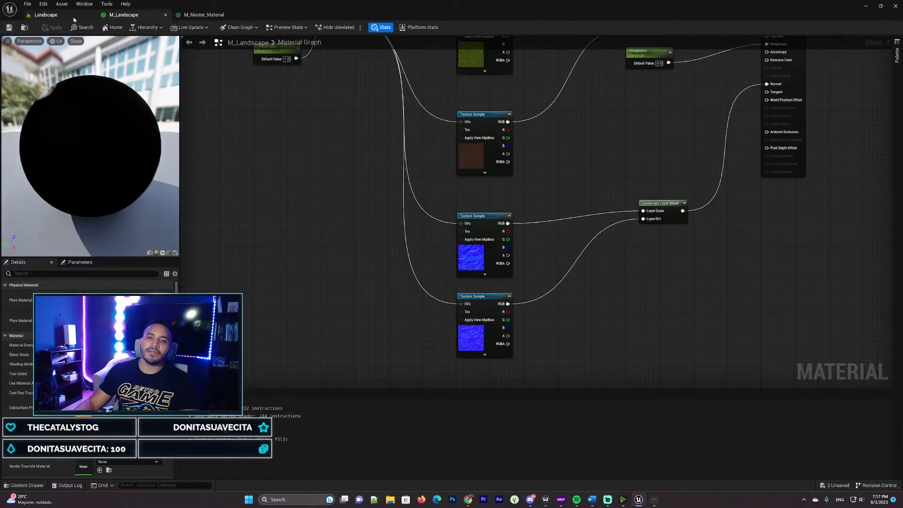
Step: Return to the Landscape level, reopen MI_Landscape_main, try TextureSize at 0.4 and restore it to 0.2
{"action": "left_click", "coordinate": [46, 15]}
{"action": "key", "text": "s"}
{"action": "right_click_drag", "start_coordinate": [346, 257], "coordinate": [332, 272]}
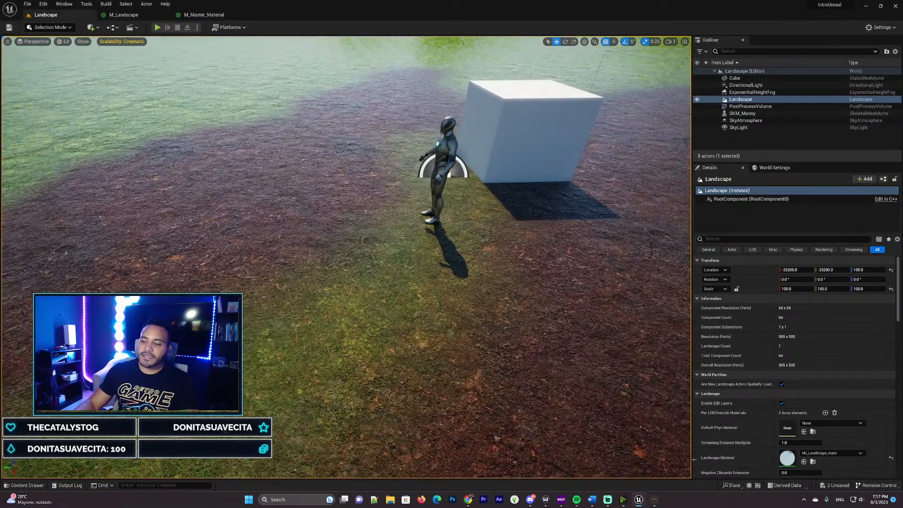
{"action": "double_click", "coordinate": [794, 462]}
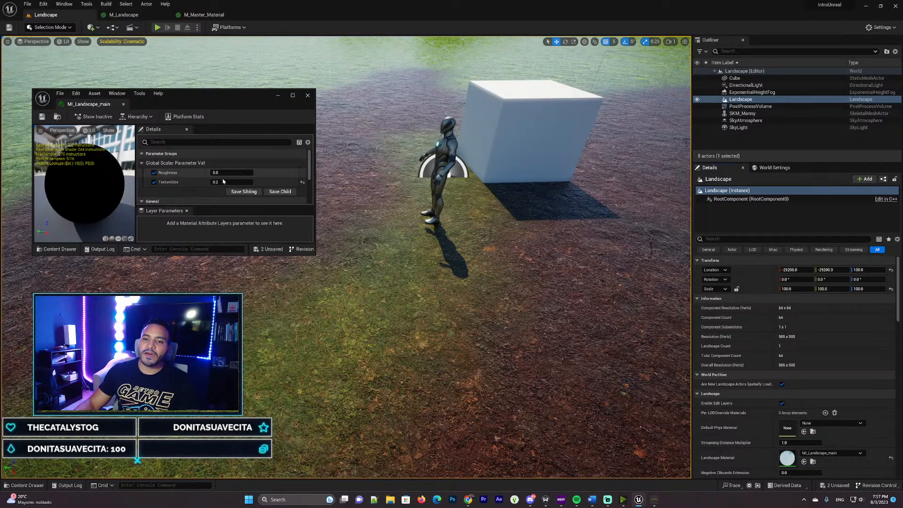
{"action": "left_click", "coordinate": [219, 182]}
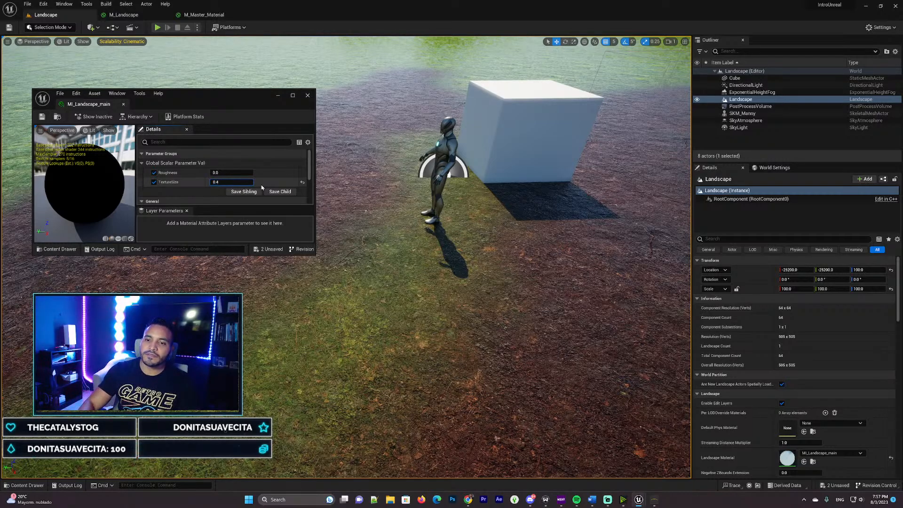
{"action": "key", "text": "Return"}
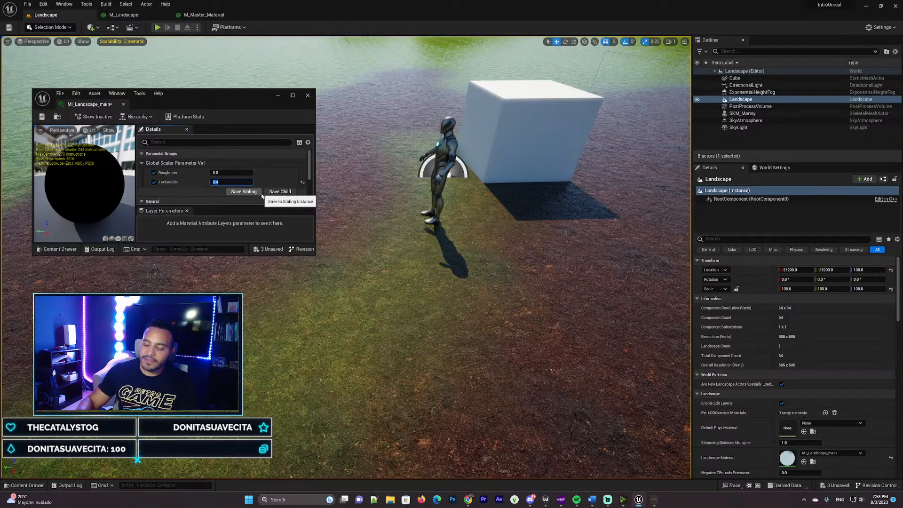
{"action": "type", "text": "0.2"}
{"action": "key", "text": "Return"}
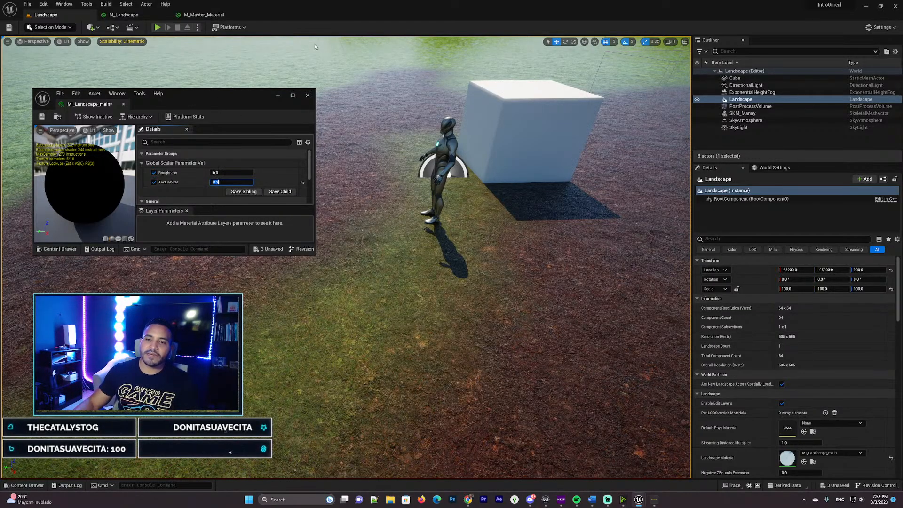
Step: Duplicate the TexCoord, TextureSize and Multiply nodes in M_Landscape and place the copies below the originals
{"action": "left_click", "coordinate": [123, 15]}
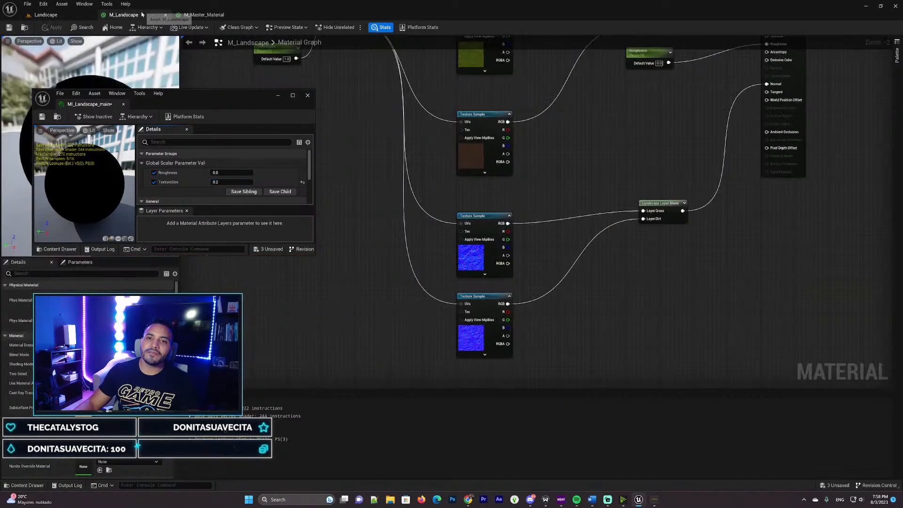
{"action": "left_click", "coordinate": [277, 97]}
{"action": "left_click_drag", "start_coordinate": [232, 129], "coordinate": [369, 265]}
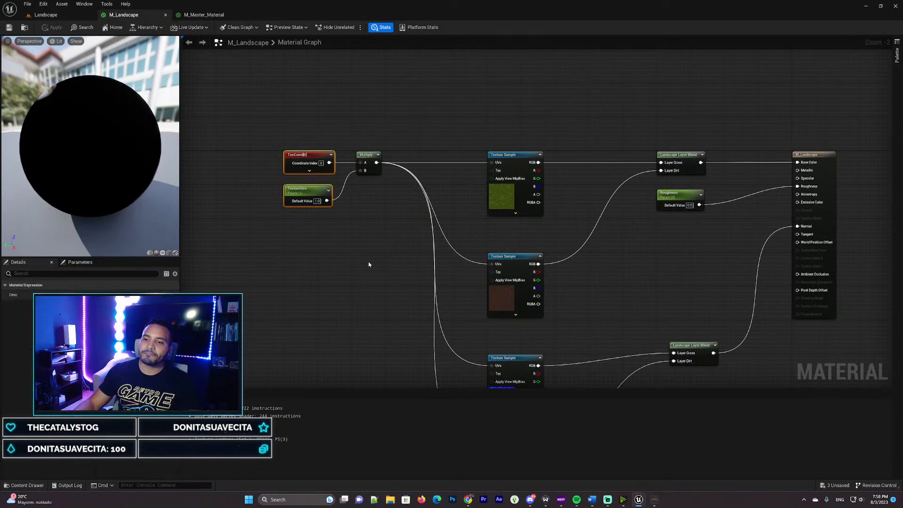
{"action": "left_click_drag", "start_coordinate": [230, 107], "coordinate": [389, 288]}
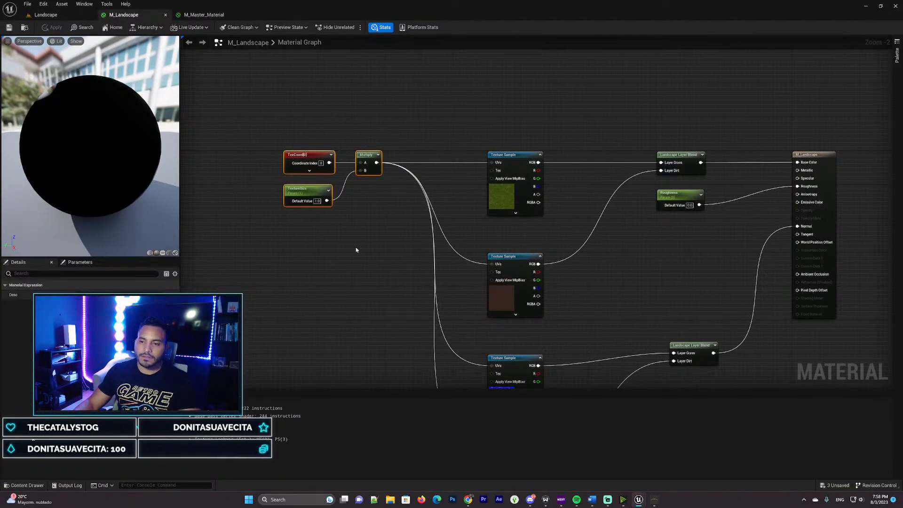
{"action": "key", "text": "ctrl+c"}
{"action": "key", "text": "ctrl+v"}
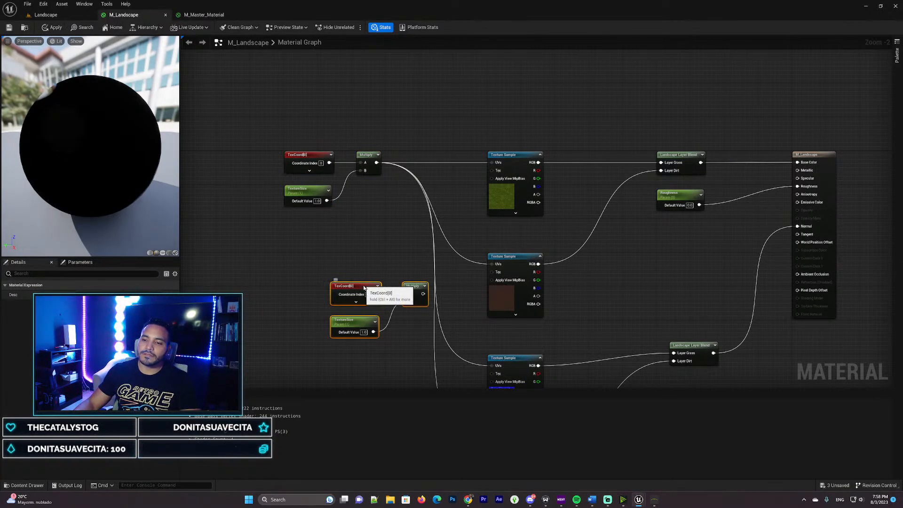
{"action": "left_click_drag", "start_coordinate": [366, 287], "coordinate": [306, 287]}
{"action": "right_click_drag", "start_coordinate": [417, 290], "coordinate": [386, 232]}
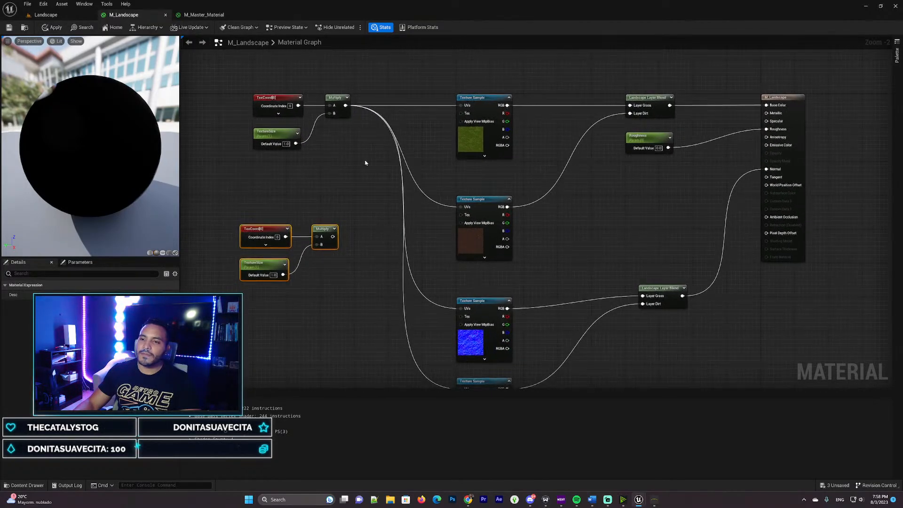
Step: Rewire the original Multiply to the grass texture and normal UVs, the copied Multiply to the dirt ones, and apply the material
{"action": "left_click", "coordinate": [346, 105], "text": "alt"}
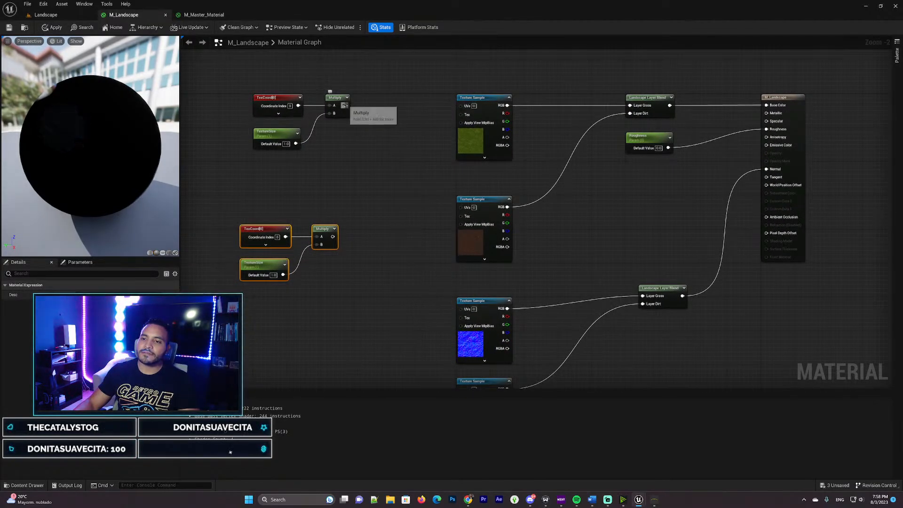
{"action": "left_click_drag", "start_coordinate": [346, 106], "coordinate": [460, 312]}
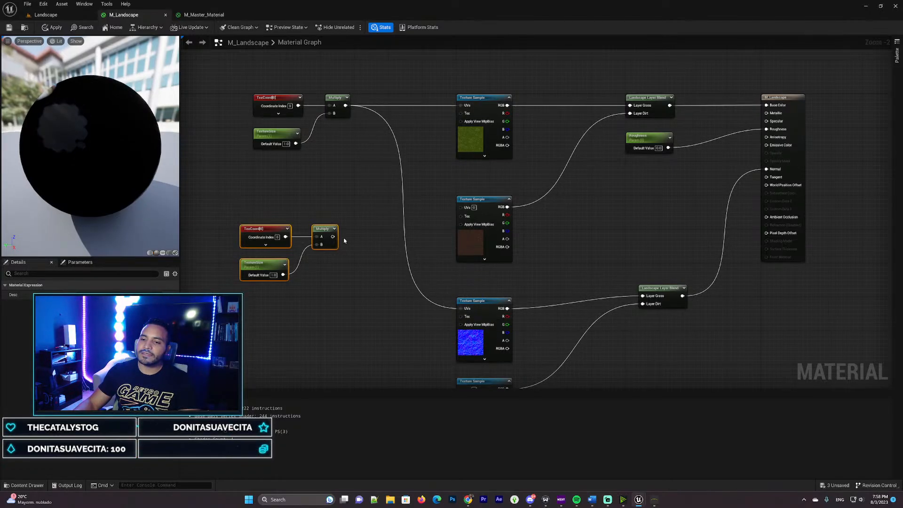
{"action": "left_click_drag", "start_coordinate": [333, 237], "coordinate": [459, 211]}
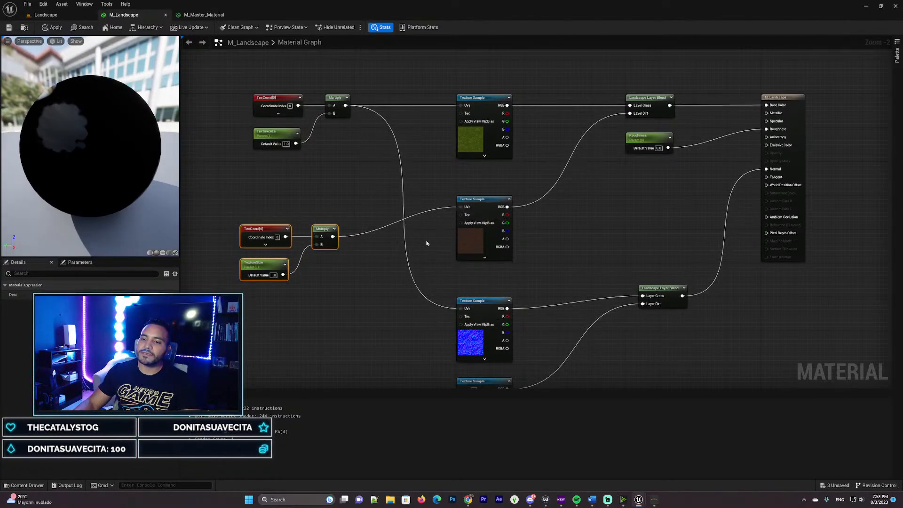
{"action": "right_click_drag", "start_coordinate": [394, 285], "coordinate": [381, 178]}
{"action": "left_click_drag", "start_coordinate": [319, 129], "coordinate": [454, 282]}
{"action": "right_click_drag", "start_coordinate": [208, 102], "coordinate": [247, 154]}
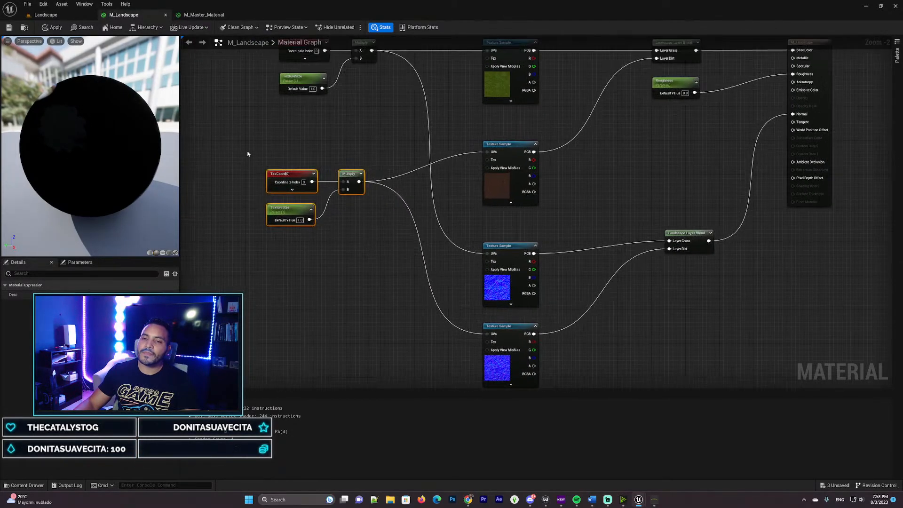
{"action": "left_click", "coordinate": [43, 27]}
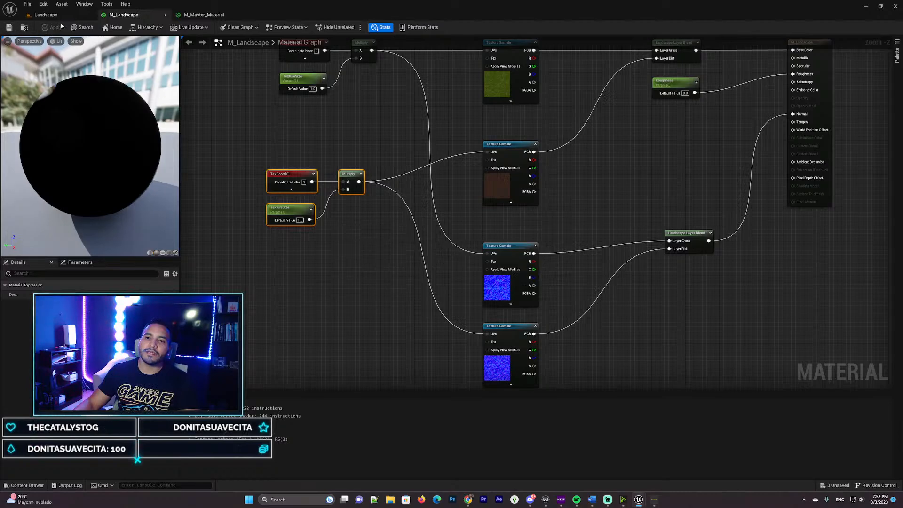
Step: Check the scalar parameters of MI_Landscape_main from the Landscape level and return to the M_Landscape graph
{"action": "left_click", "coordinate": [46, 15]}
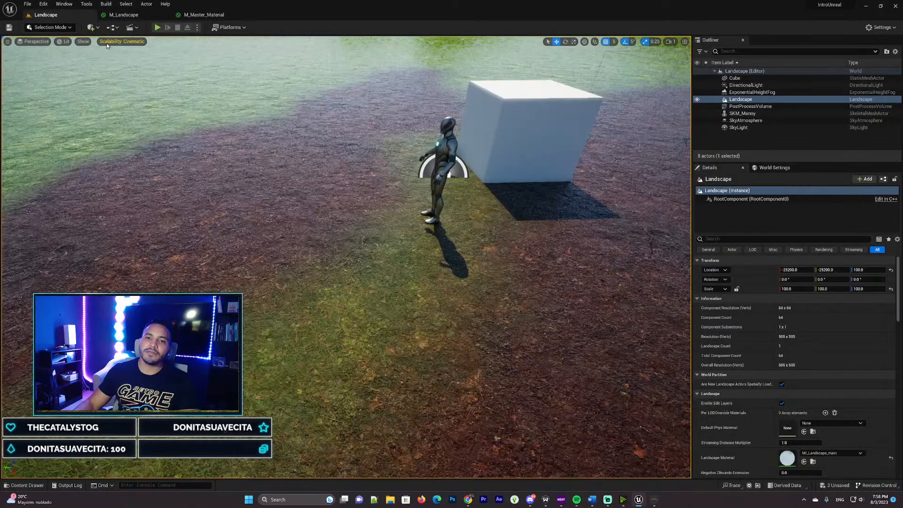
{"action": "double_click", "coordinate": [787, 458]}
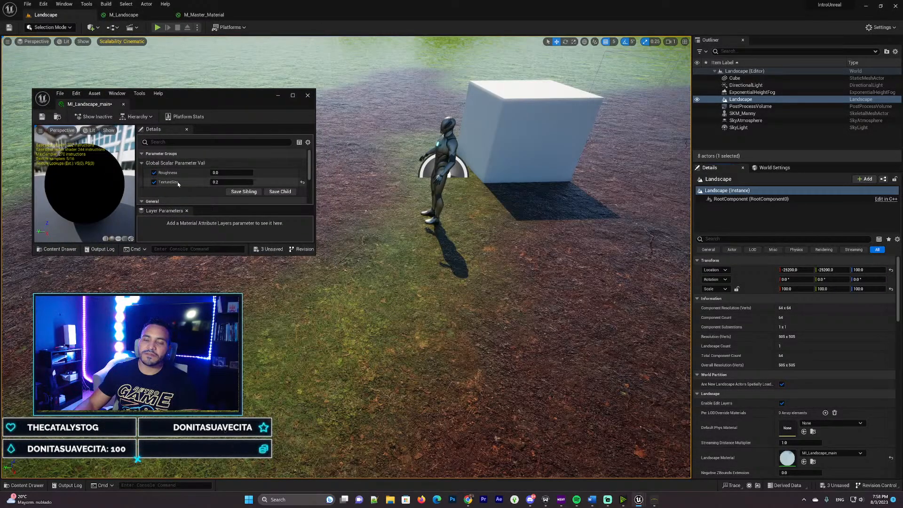
{"action": "left_click_drag", "start_coordinate": [218, 182], "coordinate": [214, 182]}
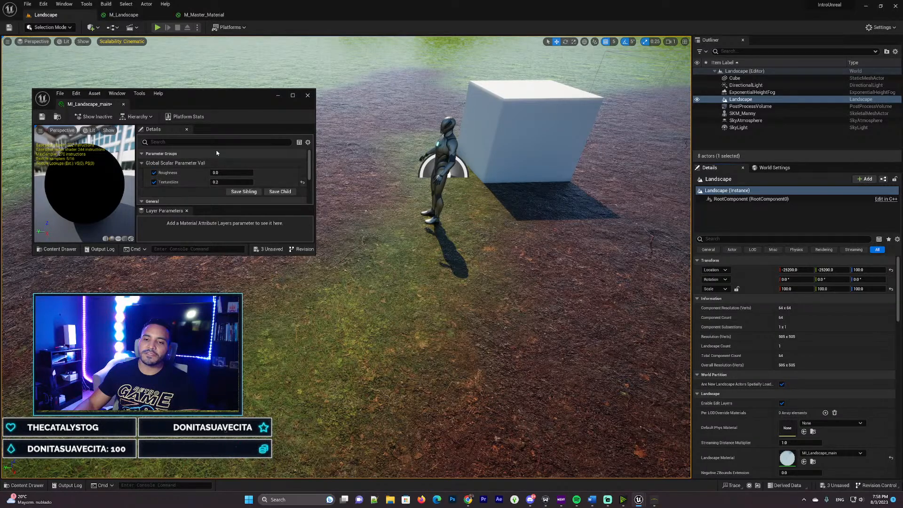
{"action": "left_click", "coordinate": [123, 15]}
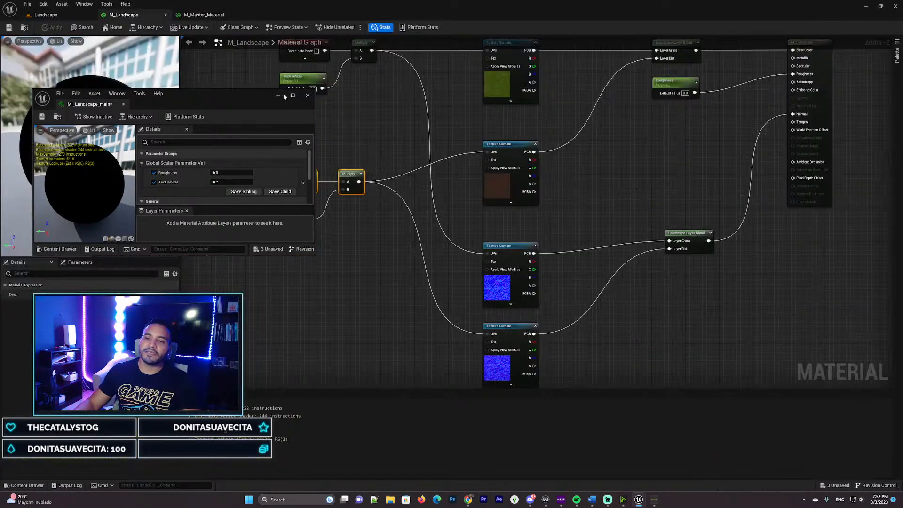
Step: Align the copied TexCoord, TextureSize and Multiply nodes under the originals, level with the dirt texture sample
{"action": "left_click", "coordinate": [359, 142]}
{"action": "right_click_drag", "start_coordinate": [359, 142], "coordinate": [514, 193]}
{"action": "left_click_drag", "start_coordinate": [383, 196], "coordinate": [480, 278]}
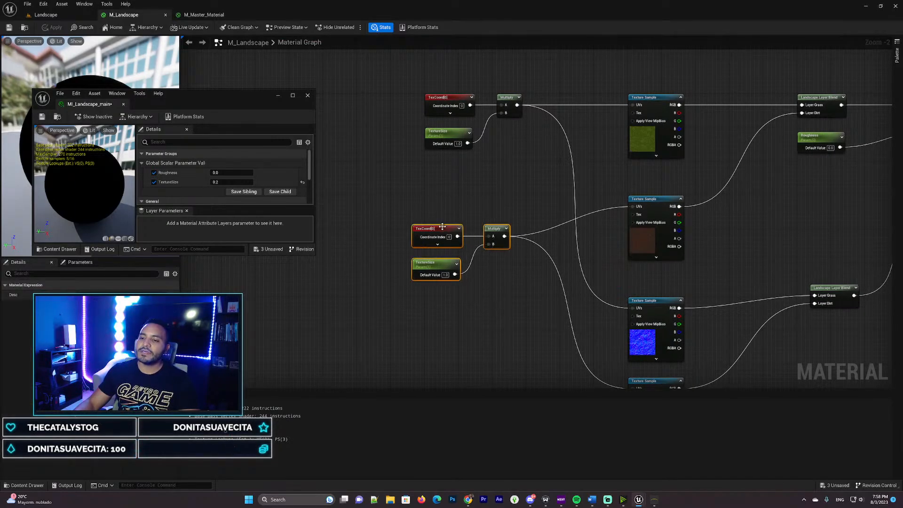
{"action": "left_click_drag", "start_coordinate": [442, 227], "coordinate": [456, 200]}
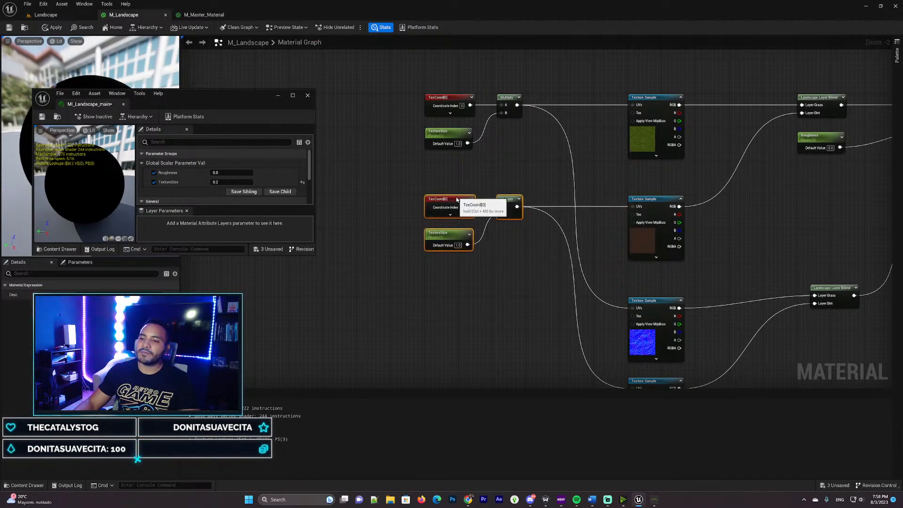
{"action": "mouse_move", "coordinate": [504, 160]}
{"action": "right_mouse_down"}
{"action": "mouse_move", "coordinate": [472, 155]}
{"action": "mouse_move", "coordinate": [485, 159]}
{"action": "right_mouse_up"}
{"action": "left_click", "coordinate": [496, 151]}
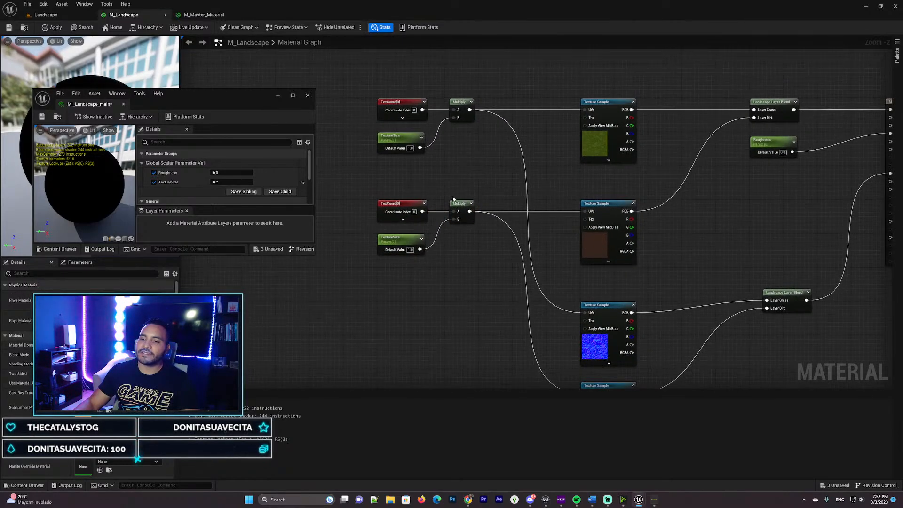
Step: Rename the TextureSize parameter feeding the grass textures to Texture Size Grass, minimizing the material instance window
{"action": "left_click", "coordinate": [407, 138]}
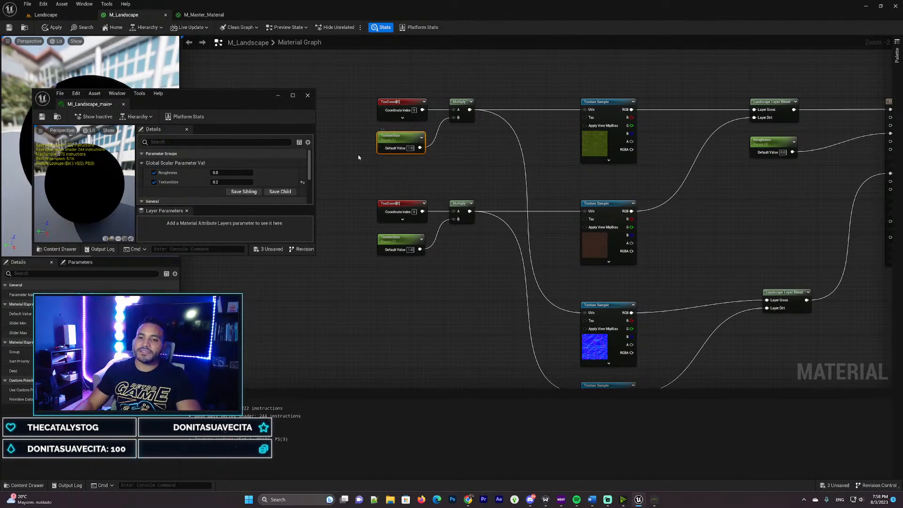
{"action": "left_click", "coordinate": [279, 96]}
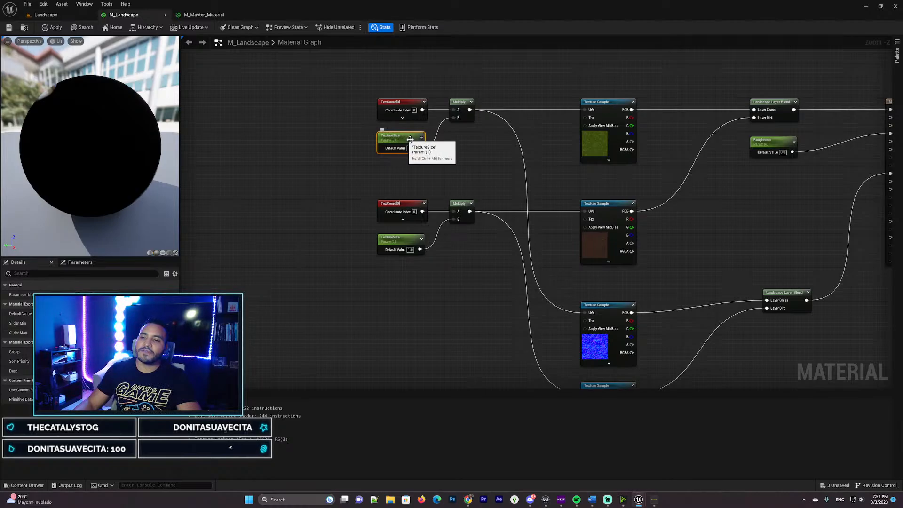
{"action": "left_click", "coordinate": [460, 158]}
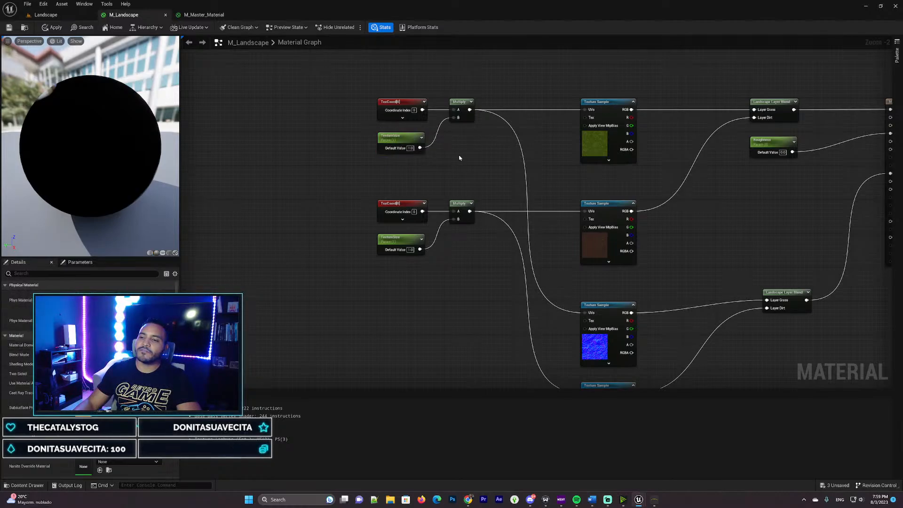
{"action": "left_click", "coordinate": [411, 133]}
{"action": "left_click", "coordinate": [405, 238]}
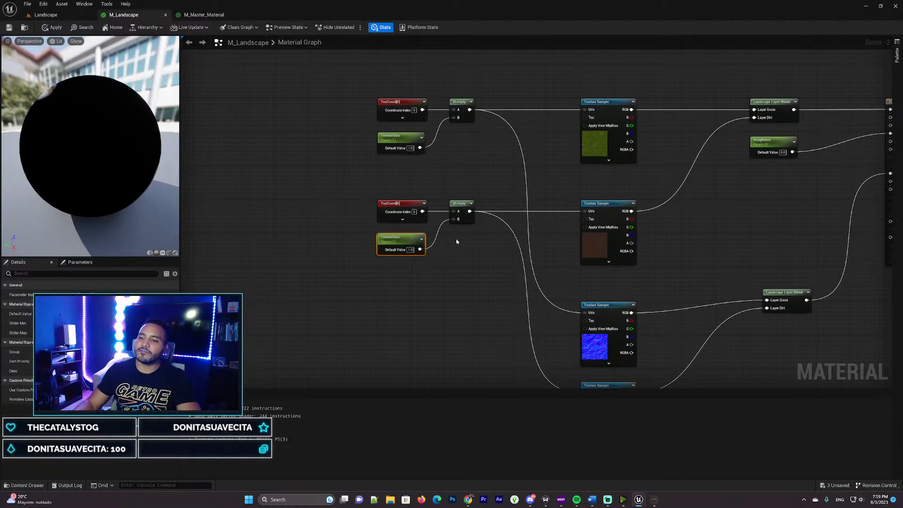
{"action": "left_click", "coordinate": [403, 137]}
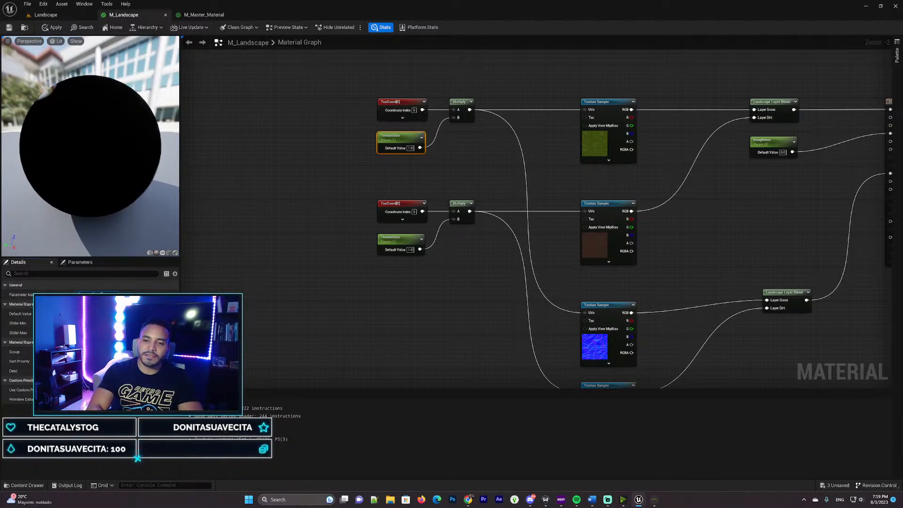
{"action": "left_click", "coordinate": [284, 323]}
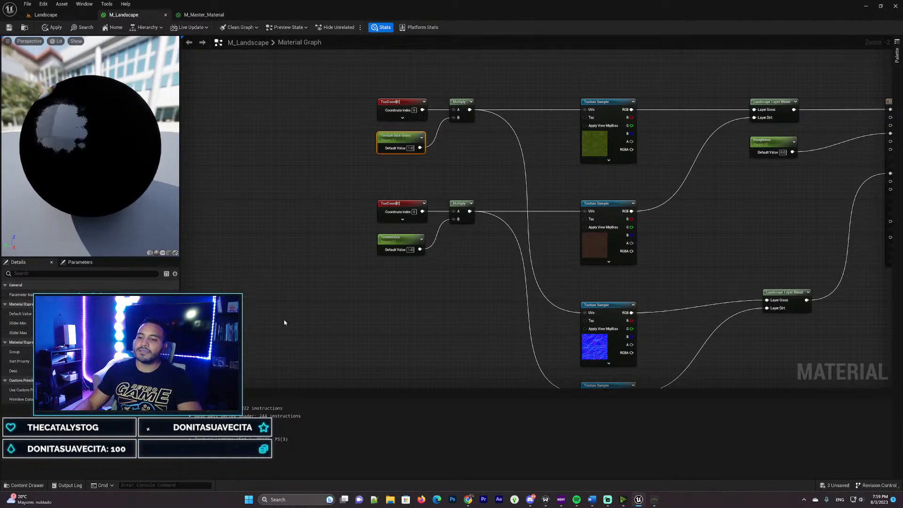
Step: Rename the TextureSize parameter feeding the dirt textures to Texture Size Dirt and save M_Landscape
{"action": "left_click", "coordinate": [395, 237]}
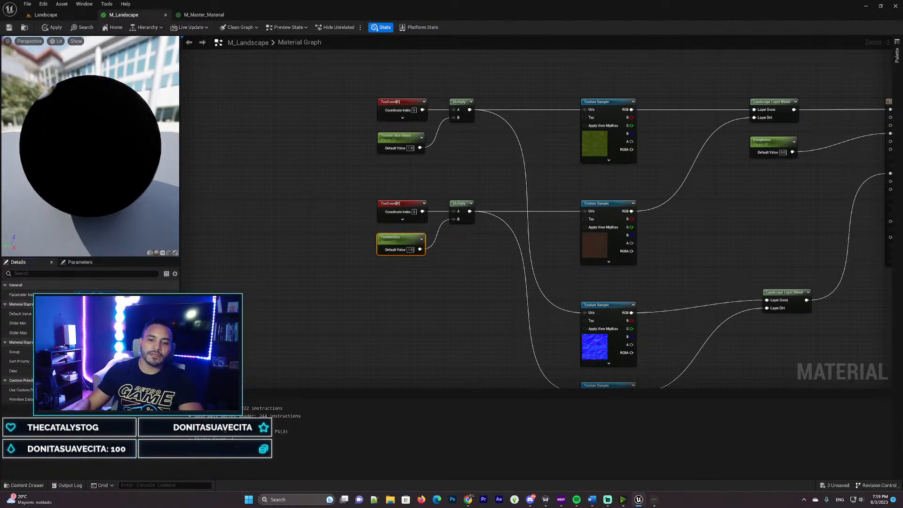
{"action": "left_click", "coordinate": [325, 254]}
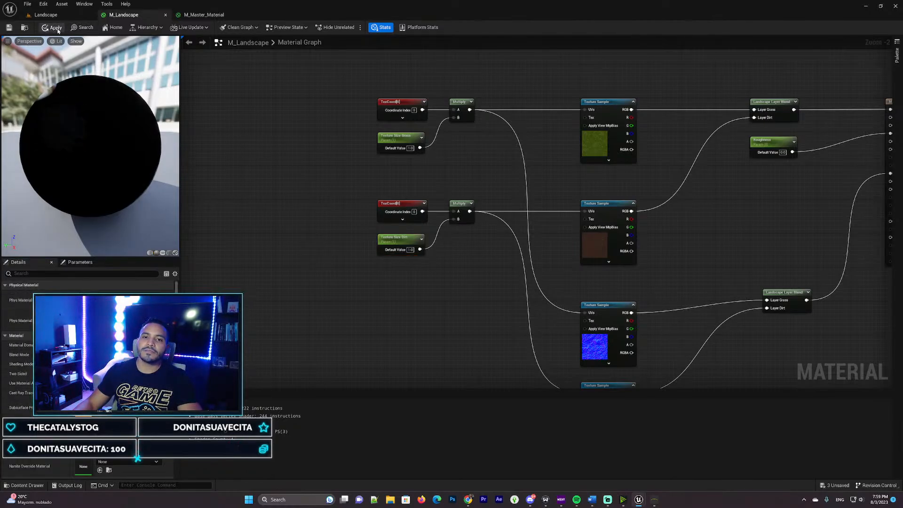
{"action": "left_click", "coordinate": [9, 27]}
Step: Open MI_Landscape_main from the landscape's details in the Landscape level and enable its Texture Size Dirt parameter
{"action": "left_click", "coordinate": [45, 15]}
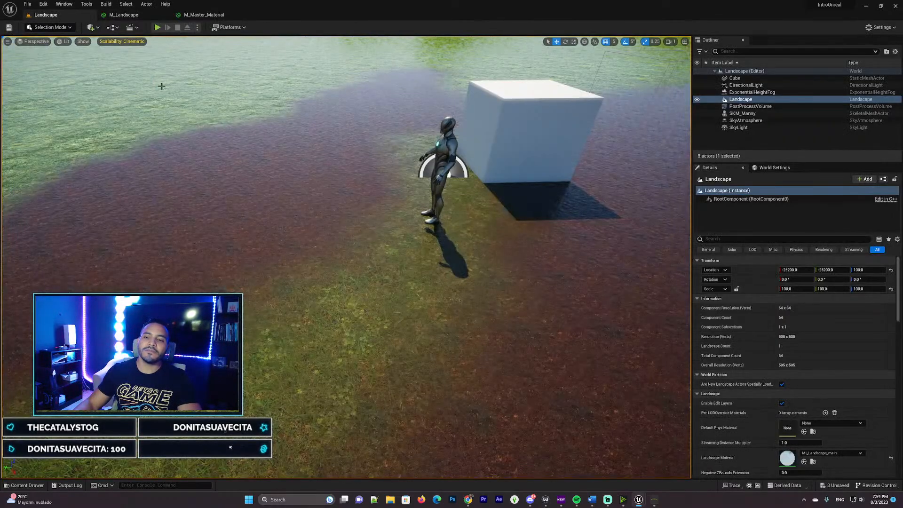
{"action": "double_click", "coordinate": [788, 457]}
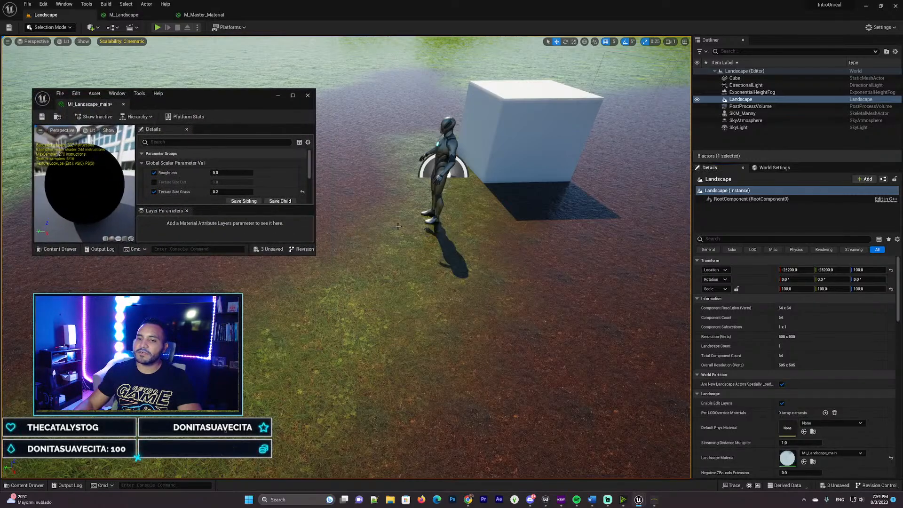
{"action": "left_click", "coordinate": [154, 182]}
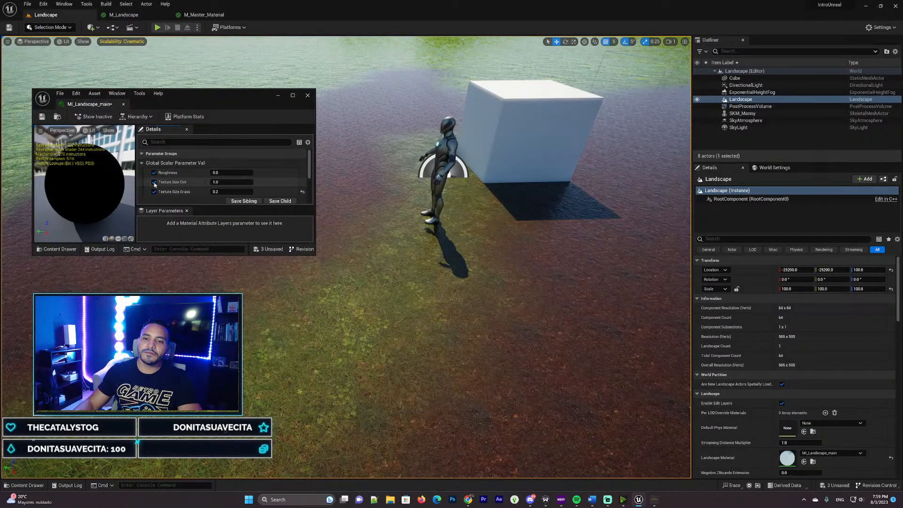
Step: Try Texture Size Dirt values of 0.1 and 0.2 in MI_Landscape_main
{"action": "left_click", "coordinate": [226, 183]}
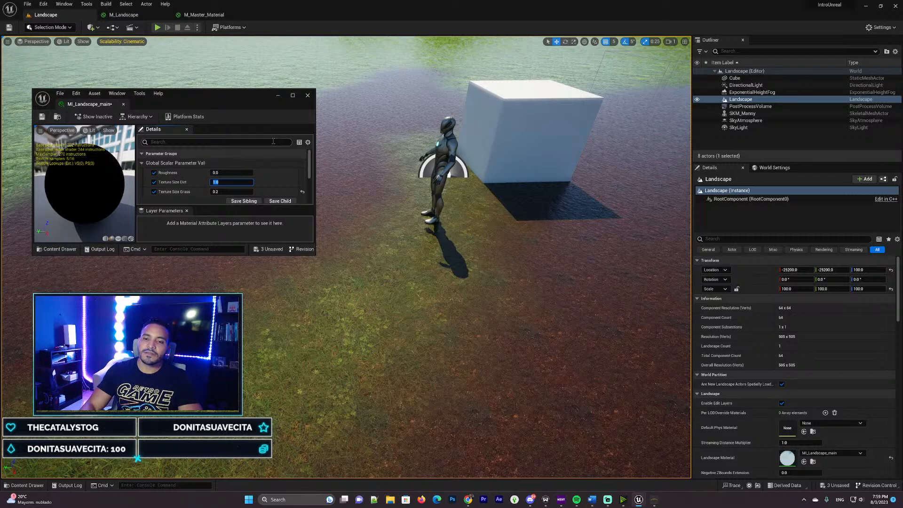
{"action": "type", "text": "0"}
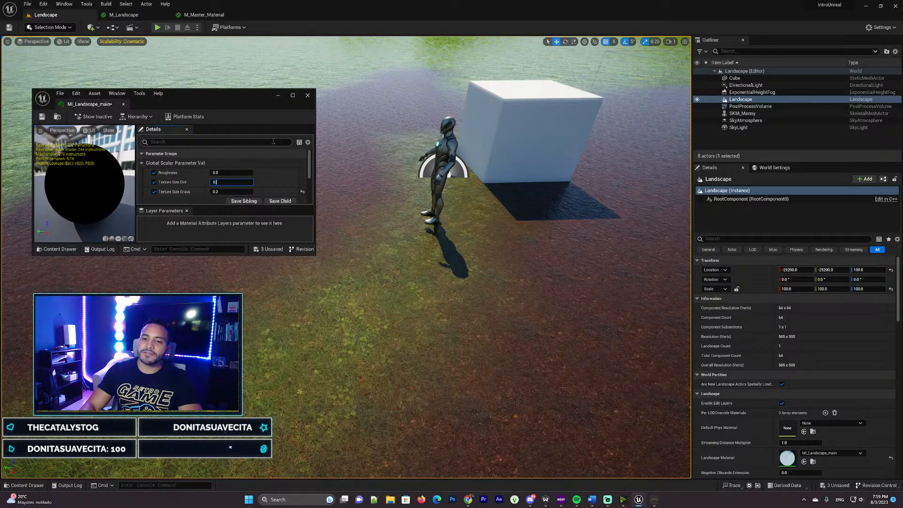
{"action": "type", "text": ".1"}
{"action": "key", "text": "Return"}
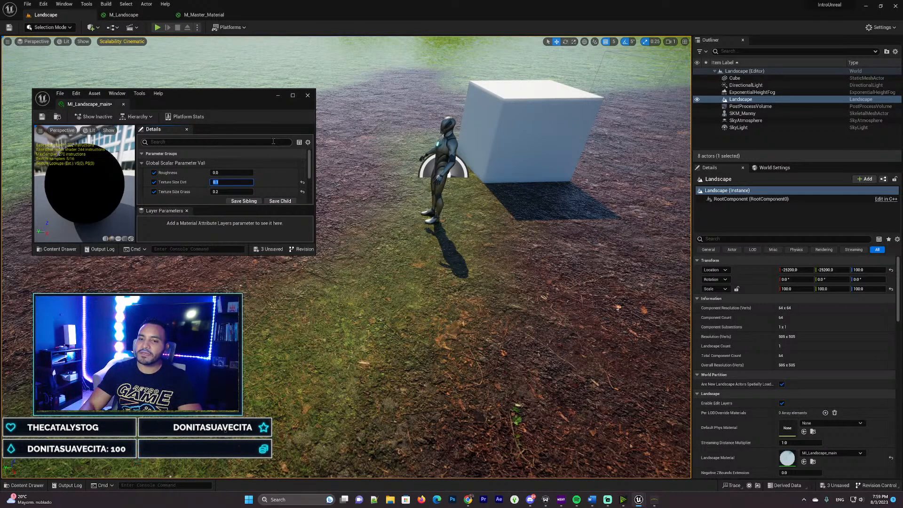
{"action": "type", "text": "0.2"}
{"action": "key", "text": "Return"}
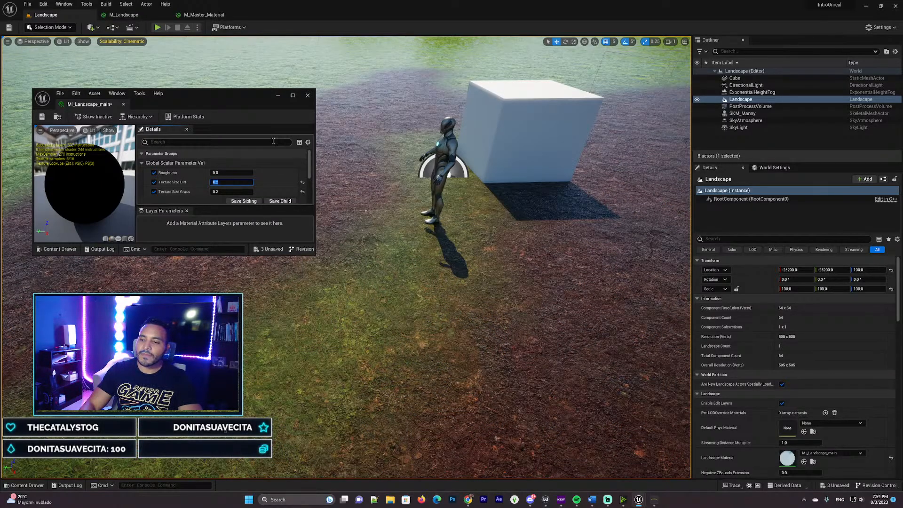
Step: Check the dirt texture near the character and set Texture Size Dirt to 0.15
{"action": "right_click_drag", "start_coordinate": [494, 228], "coordinate": [418, 186]}
{"action": "key", "text": "w"}
{"action": "key", "text": "d"}
{"action": "key", "text": "d"}
{"action": "right_click_drag", "start_coordinate": [415, 265], "coordinate": [400, 262]}
{"action": "key", "text": "a"}
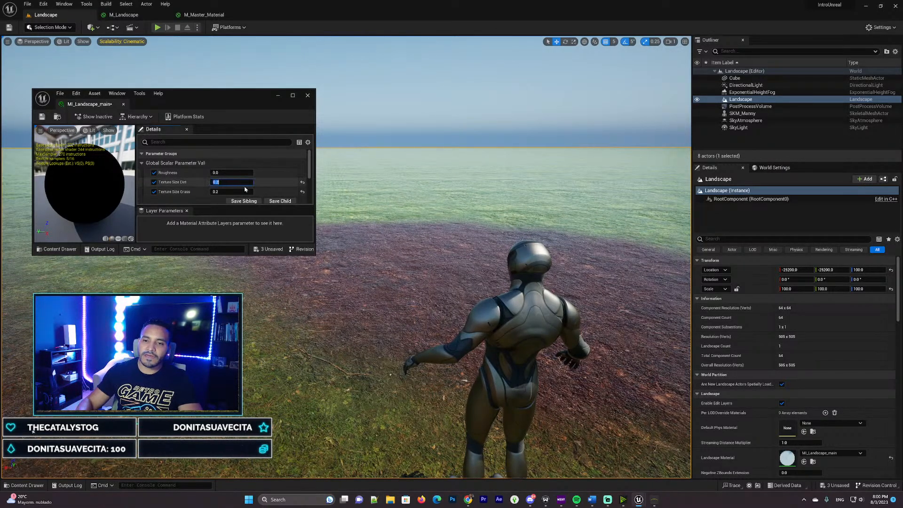
{"action": "type", "text": ".15"}
{"action": "key", "text": "Return"}
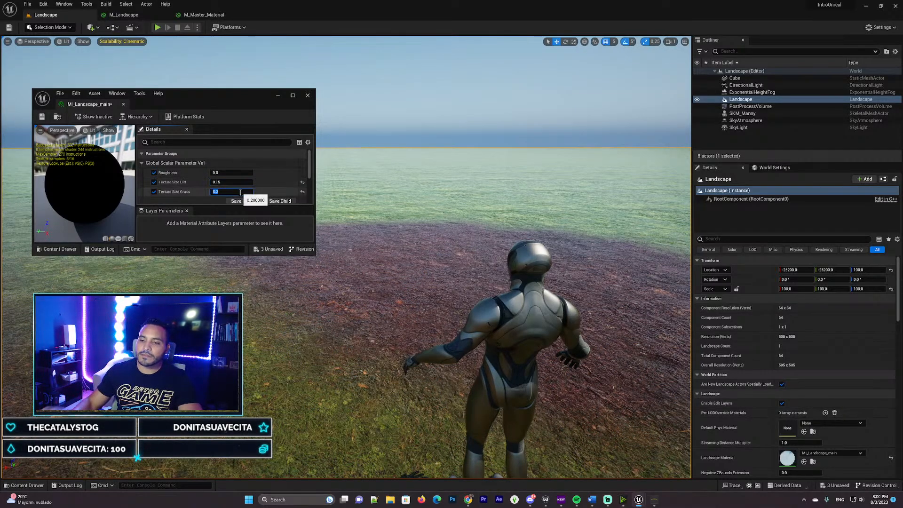
Step: Try Texture Size Grass at 0.15, then set it to 0.25 in MI_Landscape_main
{"action": "left_click", "coordinate": [240, 193]}
{"action": "type", "text": "0."}
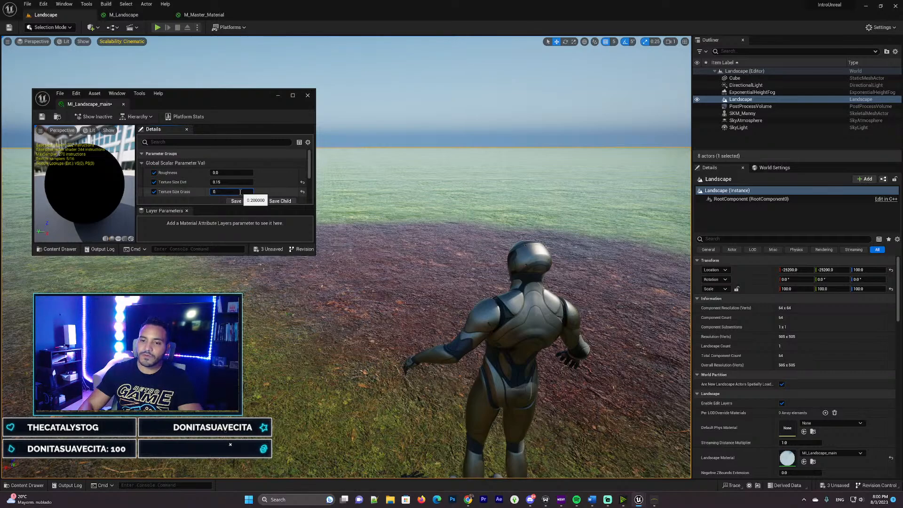
{"action": "type", "text": "15"}
{"action": "key", "text": "Return"}
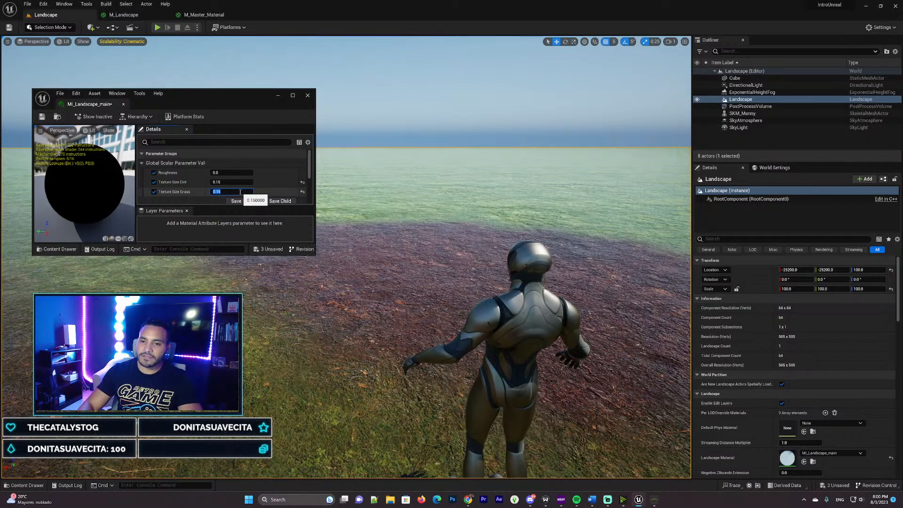
{"action": "type", "text": "0.25"}
{"action": "key", "text": "Return"}
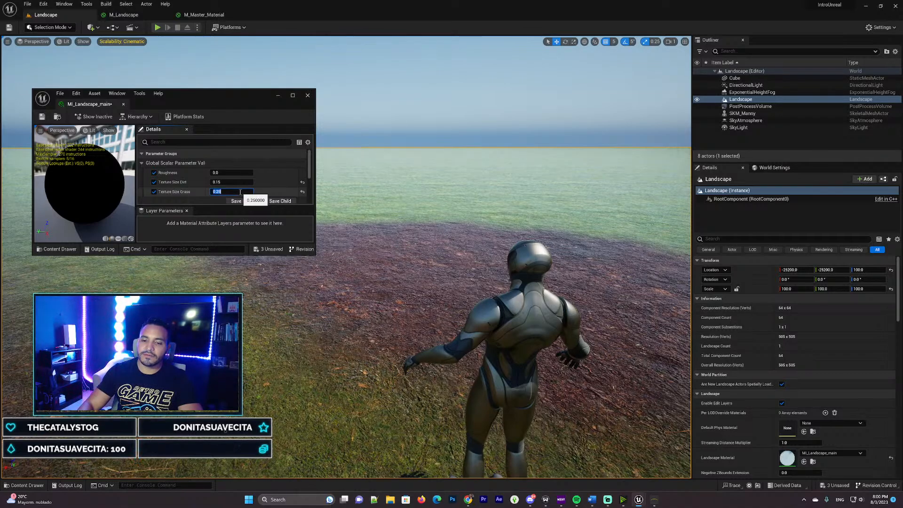
{"action": "left_click", "coordinate": [276, 176]}
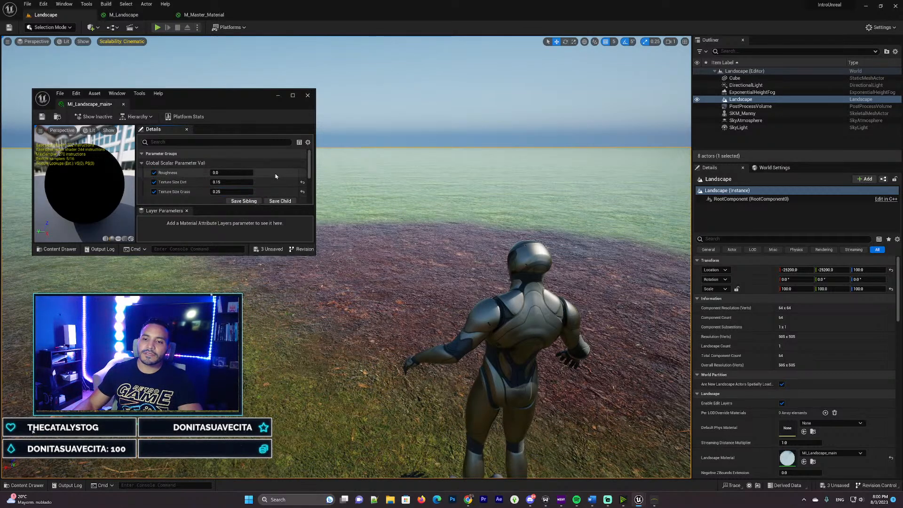
Step: Inspect the terrain around the character and cube, then minimize the MI_Landscape_main window
{"action": "key", "text": "s"}
{"action": "right_click_drag", "start_coordinate": [451, 282], "coordinate": [552, 264]}
{"action": "key", "text": "a"}
{"action": "key", "text": "s"}
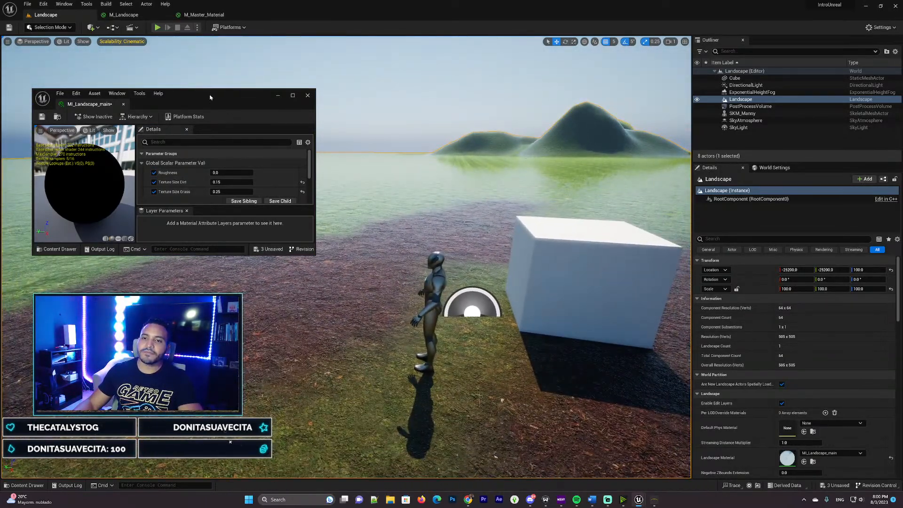
{"action": "left_click_drag", "start_coordinate": [258, 95], "coordinate": [324, 145]}
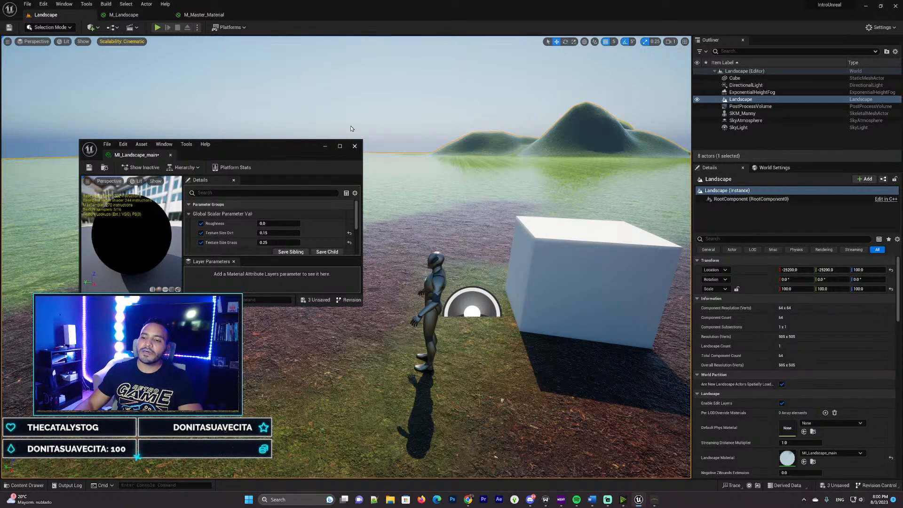
{"action": "left_click", "coordinate": [325, 148]}
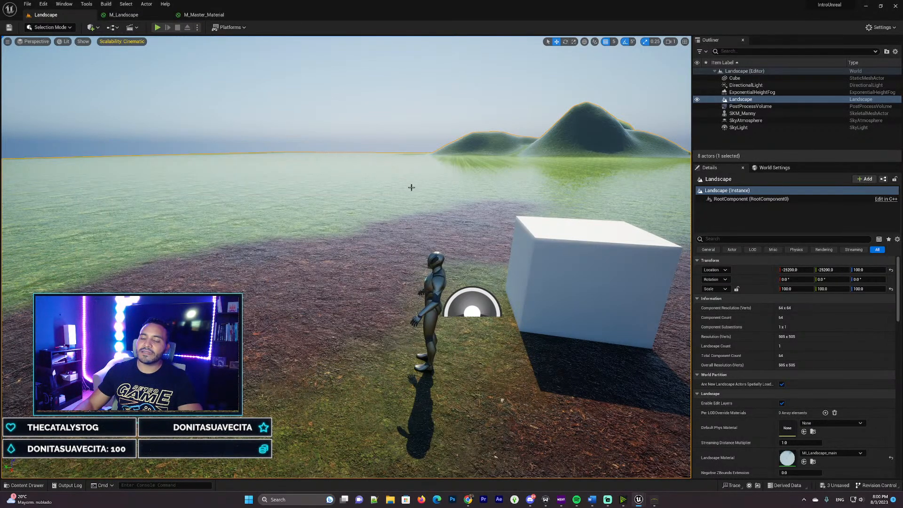
Step: Switch to Landscape mode and fill the whole landscape with the Grass layer
{"action": "right_click_drag", "start_coordinate": [412, 187], "coordinate": [372, 227]}
{"action": "key", "text": "a"}
{"action": "key", "text": "d"}
{"action": "left_click", "coordinate": [49, 27]}
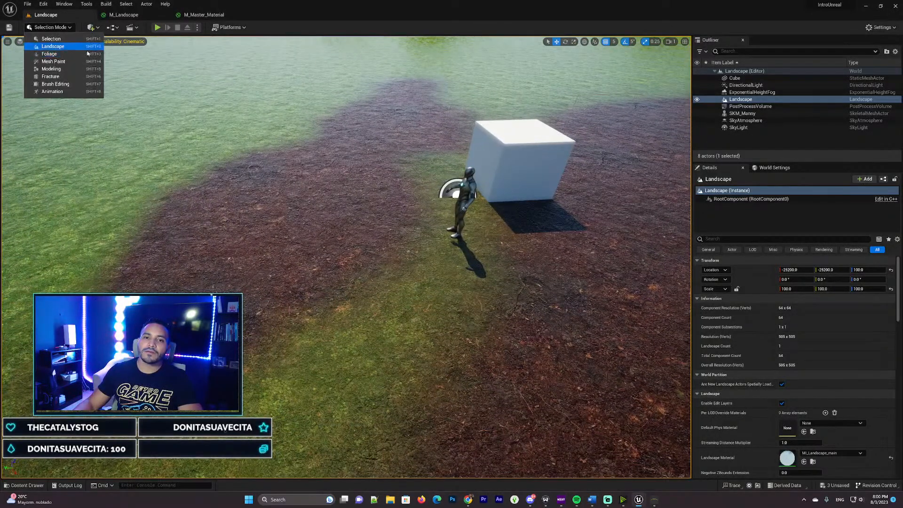
{"action": "left_click", "coordinate": [53, 46]}
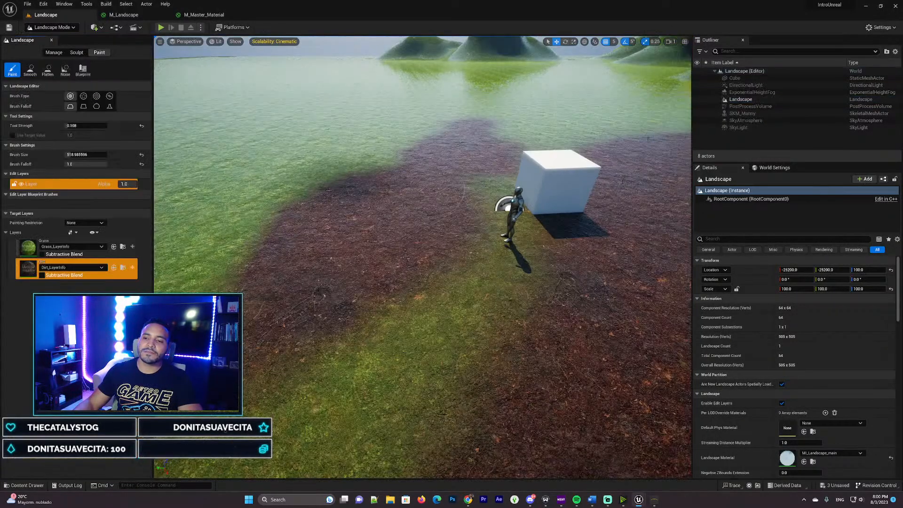
{"action": "right_click_drag", "start_coordinate": [350, 176], "coordinate": [293, 195]}
{"action": "key", "text": "s"}
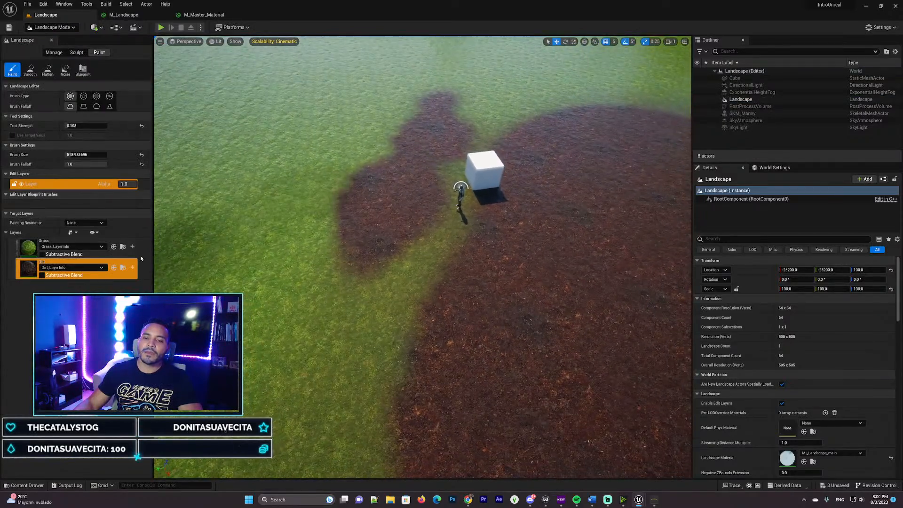
{"action": "left_click", "coordinate": [44, 274]}
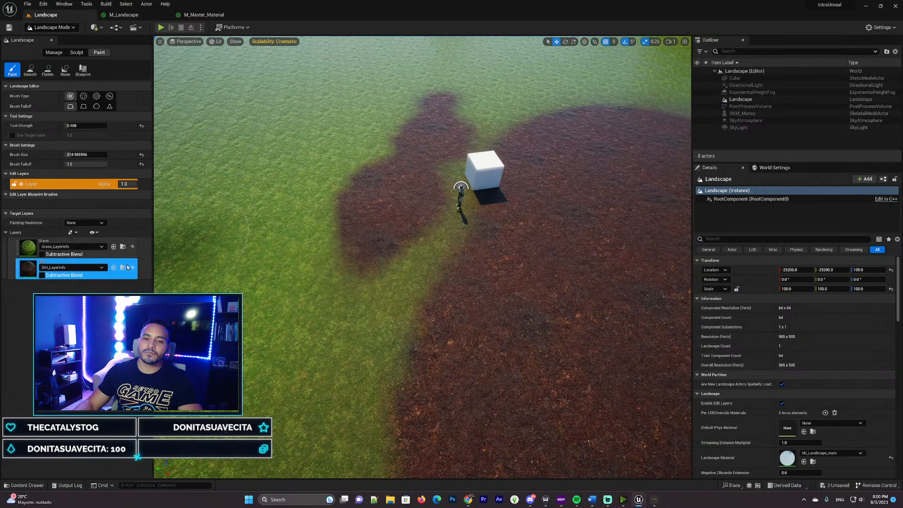
{"action": "right_click", "coordinate": [111, 243]}
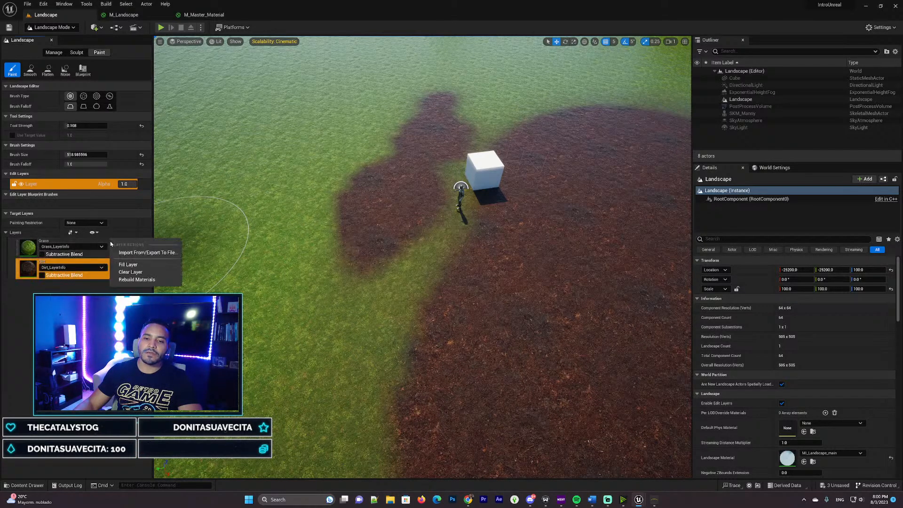
{"action": "left_click", "coordinate": [128, 265]}
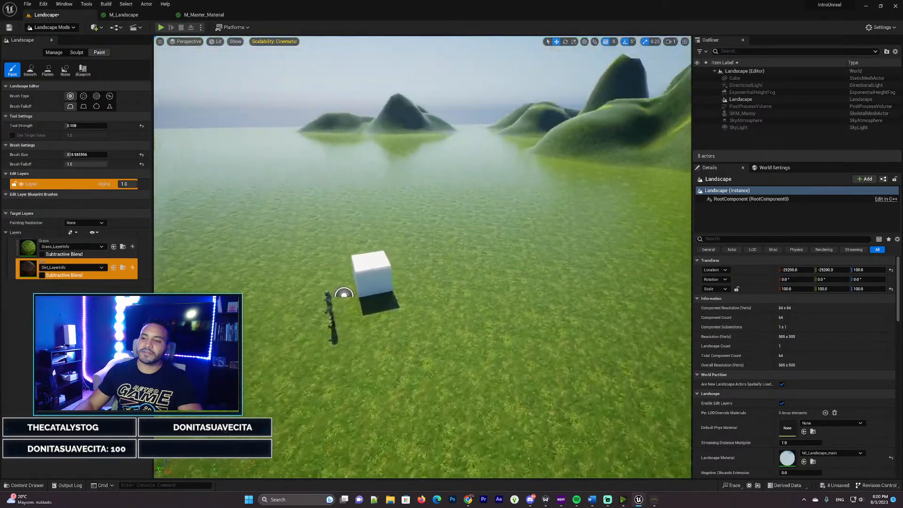
Step: Select the Dirt layer for painting and lower the paint tool strength to about 0.07
{"action": "key", "text": "w"}
{"action": "mouse_move", "coordinate": [423, 256]}
{"action": "right_mouse_down"}
{"action": "mouse_move", "coordinate": [513, 231]}
{"action": "mouse_move", "coordinate": [565, 230]}
{"action": "mouse_move", "coordinate": [621, 254]}
{"action": "mouse_move", "coordinate": [446, 302]}
{"action": "mouse_move", "coordinate": [456, 273]}
{"action": "mouse_move", "coordinate": [425, 271]}
{"action": "right_mouse_up"}
{"action": "key", "text": "w"}
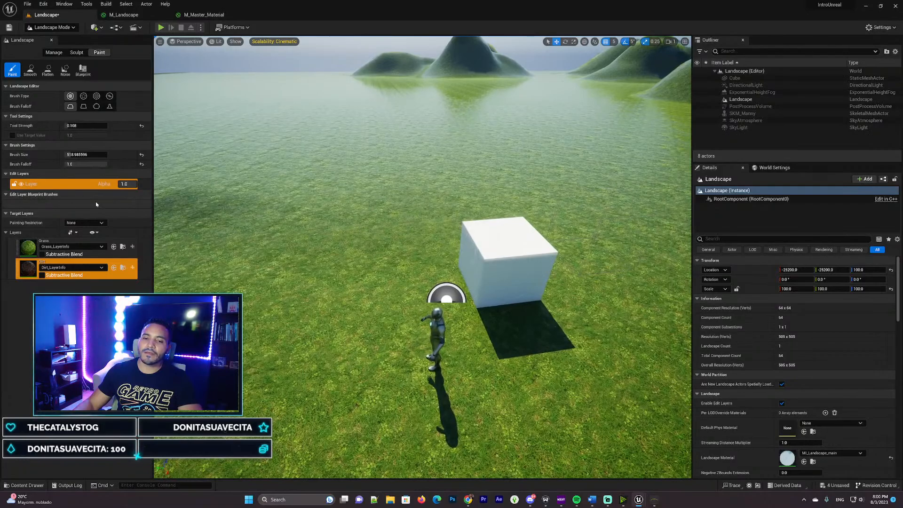
{"action": "left_click", "coordinate": [27, 248]}
{"action": "left_click", "coordinate": [25, 269]}
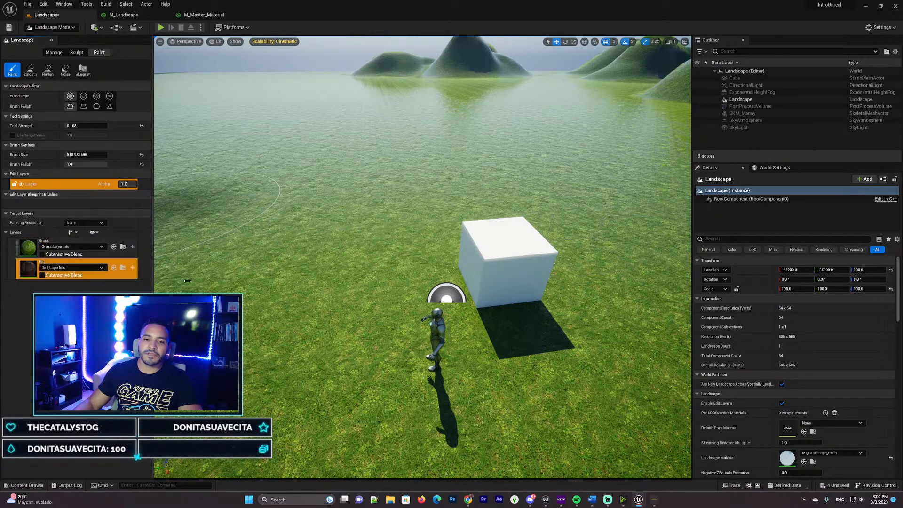
{"action": "right_click_drag", "start_coordinate": [254, 283], "coordinate": [301, 322]}
{"action": "key", "text": "a"}
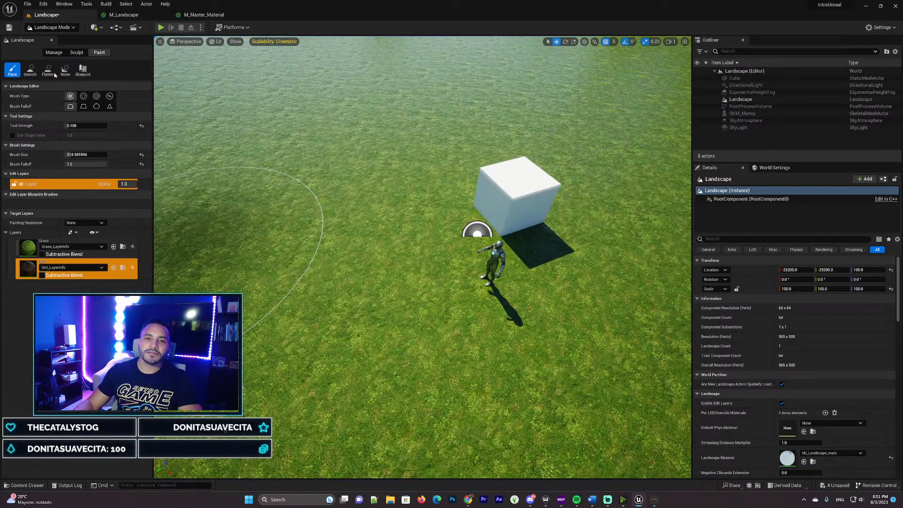
{"action": "left_click", "coordinate": [71, 126]}
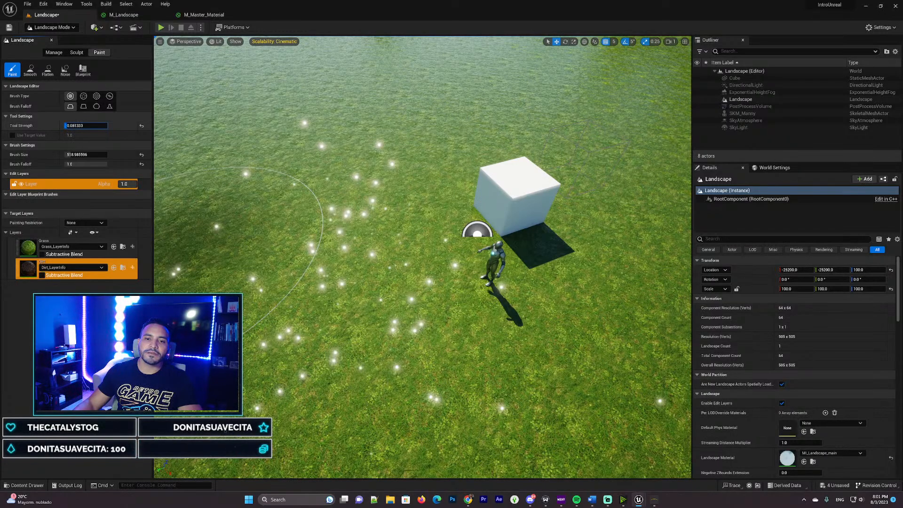
{"action": "left_click_drag", "start_coordinate": [70, 126], "coordinate": [68, 126]}
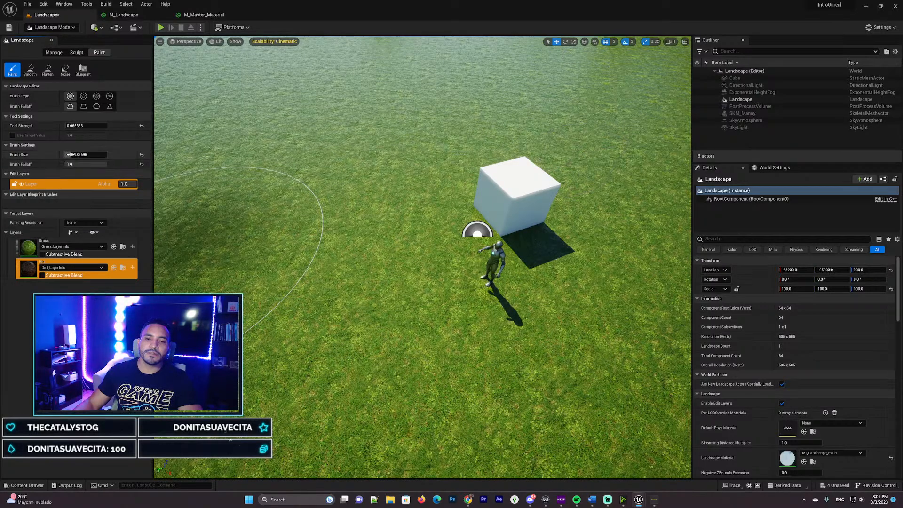
Step: Lower the paint brush size to about 309, try a dirt stroke beside the character, and undo it
{"action": "left_click_drag", "start_coordinate": [78, 154], "coordinate": [66, 154]}
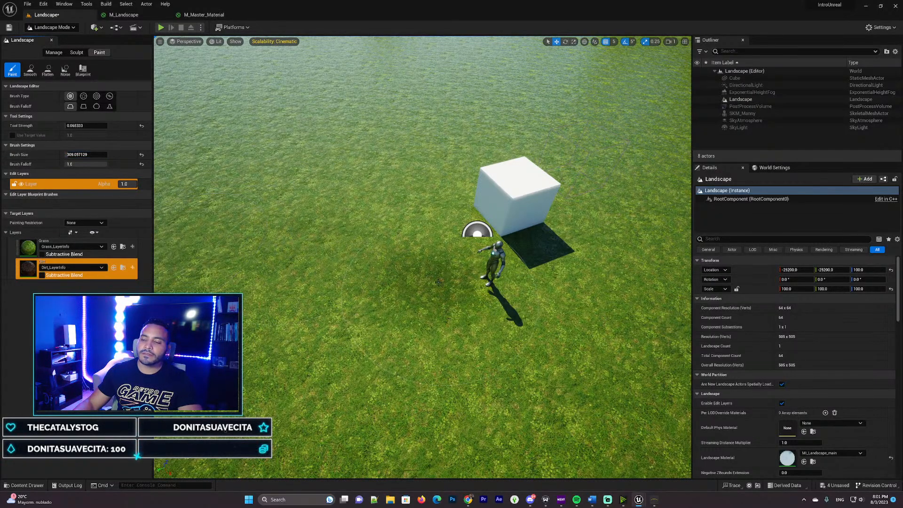
{"action": "key", "text": "s"}
{"action": "mouse_move", "coordinate": [418, 278]}
{"action": "right_mouse_down"}
{"action": "mouse_move", "coordinate": [363, 245]}
{"action": "mouse_move", "coordinate": [302, 257]}
{"action": "mouse_move", "coordinate": [349, 267]}
{"action": "right_mouse_up"}
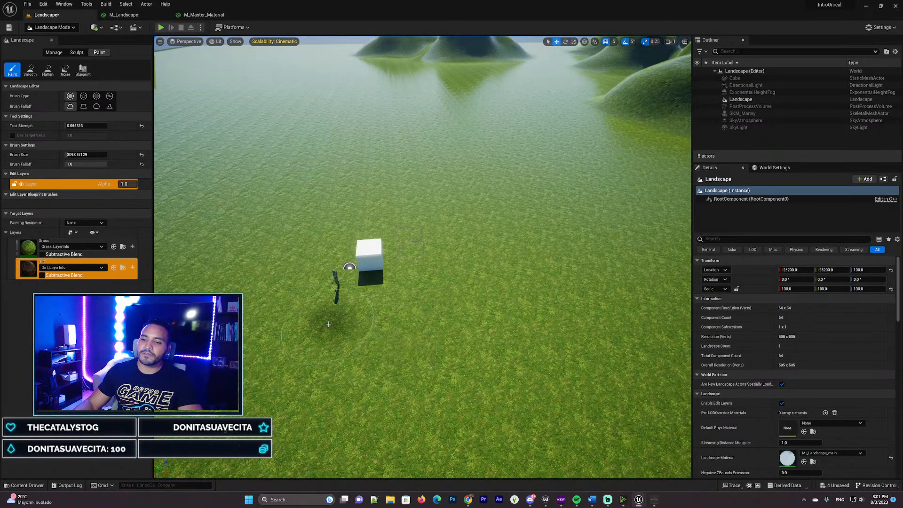
{"action": "mouse_move", "coordinate": [328, 325]}
{"action": "left_mouse_down"}
{"action": "mouse_move", "coordinate": [329, 341]}
{"action": "mouse_move", "coordinate": [490, 327]}
{"action": "mouse_move", "coordinate": [320, 341]}
{"action": "mouse_move", "coordinate": [469, 360]}
{"action": "left_mouse_up"}
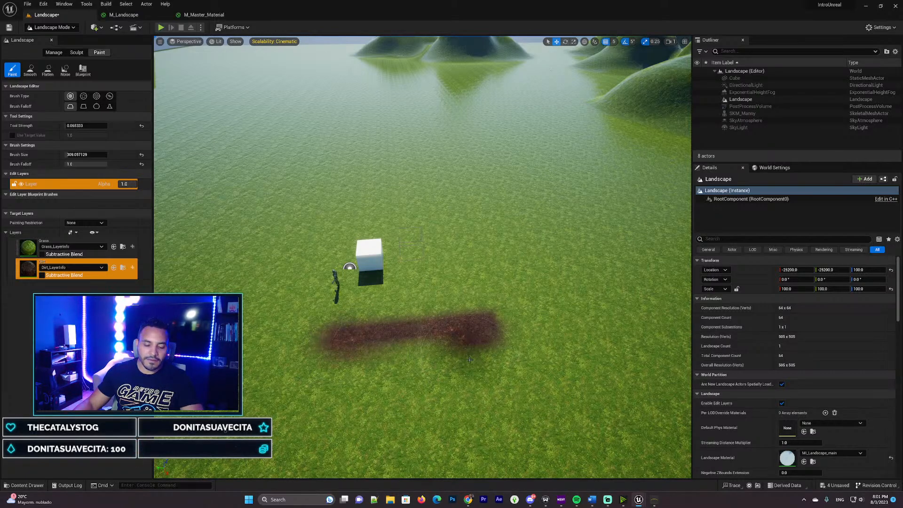
{"action": "key", "text": "ctrl+z"}
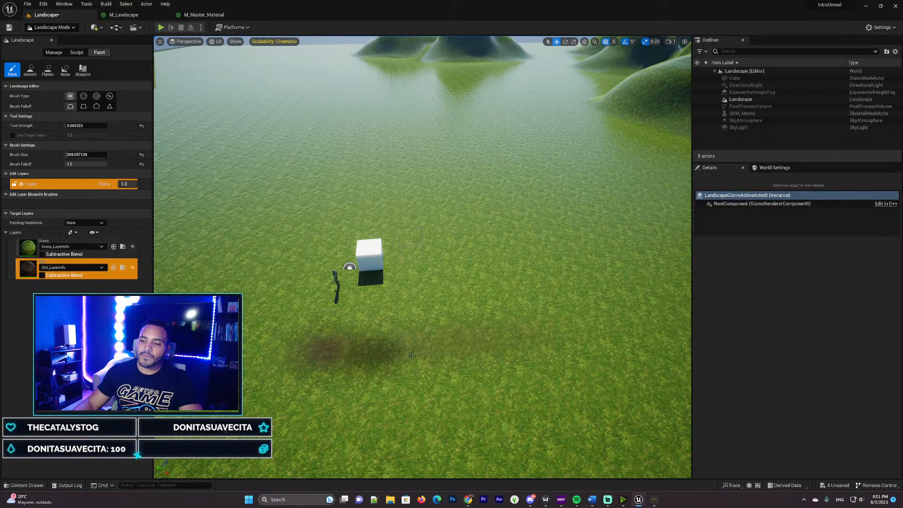
Step: Paint a narrow, winding dirt path past the character and cube toward the base of the mountains
{"action": "mouse_move", "coordinate": [413, 355]}
{"action": "left_mouse_down"}
{"action": "mouse_move", "coordinate": [511, 339]}
{"action": "mouse_move", "coordinate": [323, 352]}
{"action": "mouse_move", "coordinate": [522, 338]}
{"action": "mouse_move", "coordinate": [425, 341]}
{"action": "mouse_move", "coordinate": [532, 325]}
{"action": "mouse_move", "coordinate": [558, 296]}
{"action": "mouse_move", "coordinate": [554, 312]}
{"action": "mouse_move", "coordinate": [555, 297]}
{"action": "mouse_move", "coordinate": [534, 324]}
{"action": "mouse_move", "coordinate": [577, 294]}
{"action": "mouse_move", "coordinate": [572, 304]}
{"action": "mouse_move", "coordinate": [617, 231]}
{"action": "mouse_move", "coordinate": [584, 266]}
{"action": "mouse_move", "coordinate": [365, 354]}
{"action": "mouse_move", "coordinate": [528, 327]}
{"action": "mouse_move", "coordinate": [505, 345]}
{"action": "left_mouse_up"}
{"action": "mouse_move", "coordinate": [388, 349]}
{"action": "left_mouse_down"}
{"action": "mouse_move", "coordinate": [285, 335]}
{"action": "mouse_move", "coordinate": [252, 288]}
{"action": "left_mouse_up"}
{"action": "right_click_drag", "start_coordinate": [263, 307], "coordinate": [487, 282]}
{"action": "key", "text": "s"}
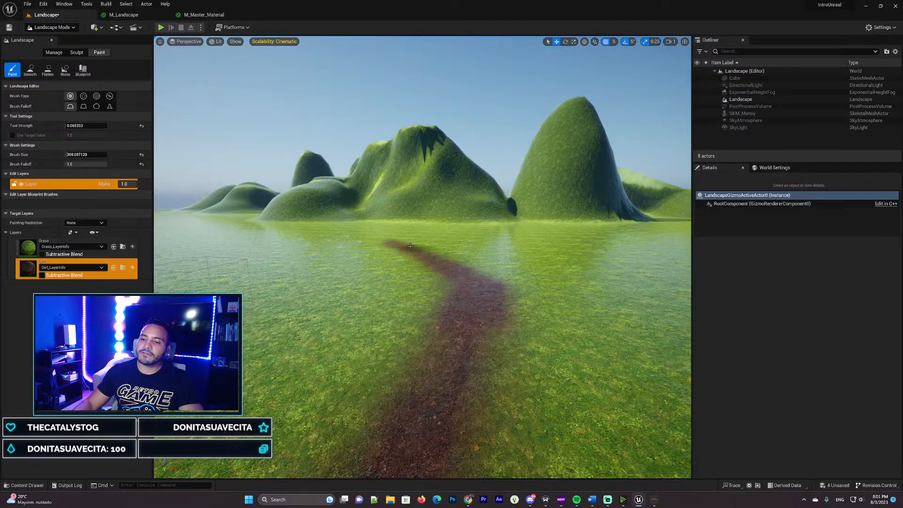
{"action": "mouse_move", "coordinate": [416, 254]}
{"action": "right_mouse_down"}
{"action": "mouse_move", "coordinate": [419, 301]}
{"action": "mouse_move", "coordinate": [393, 238]}
{"action": "mouse_move", "coordinate": [378, 243]}
{"action": "mouse_move", "coordinate": [388, 301]}
{"action": "mouse_move", "coordinate": [395, 259]}
{"action": "mouse_move", "coordinate": [408, 257]}
{"action": "right_mouse_up"}
{"action": "key", "text": "s"}
{"action": "key", "text": "w"}
{"action": "key", "text": "s"}
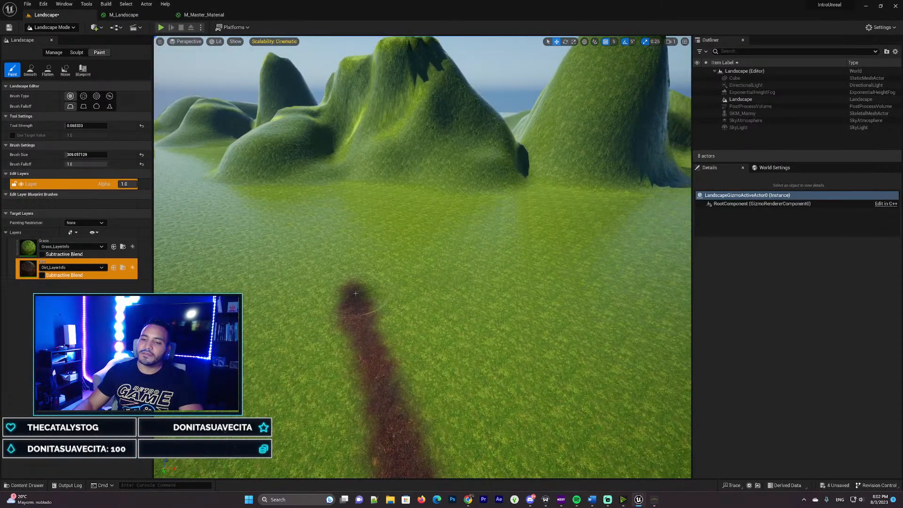
{"action": "mouse_move", "coordinate": [378, 243]}
{"action": "left_mouse_down"}
{"action": "mouse_move", "coordinate": [355, 289]}
{"action": "mouse_move", "coordinate": [405, 217]}
{"action": "mouse_move", "coordinate": [379, 254]}
{"action": "mouse_move", "coordinate": [398, 232]}
{"action": "left_mouse_up"}
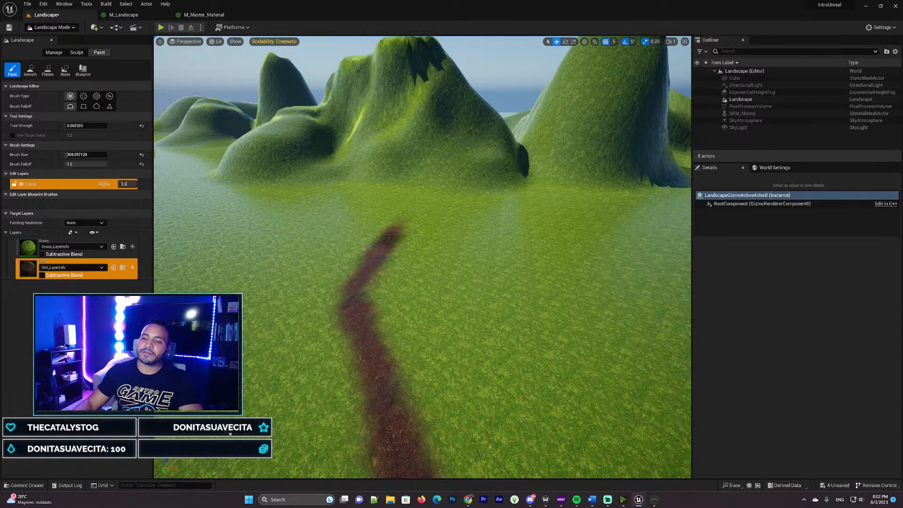
Step: Paint a wide dirt clearing where the path meets the mountains, using tool strength about 0.26 and brush size about 741
{"action": "right_click_drag", "start_coordinate": [391, 216], "coordinate": [401, 231]}
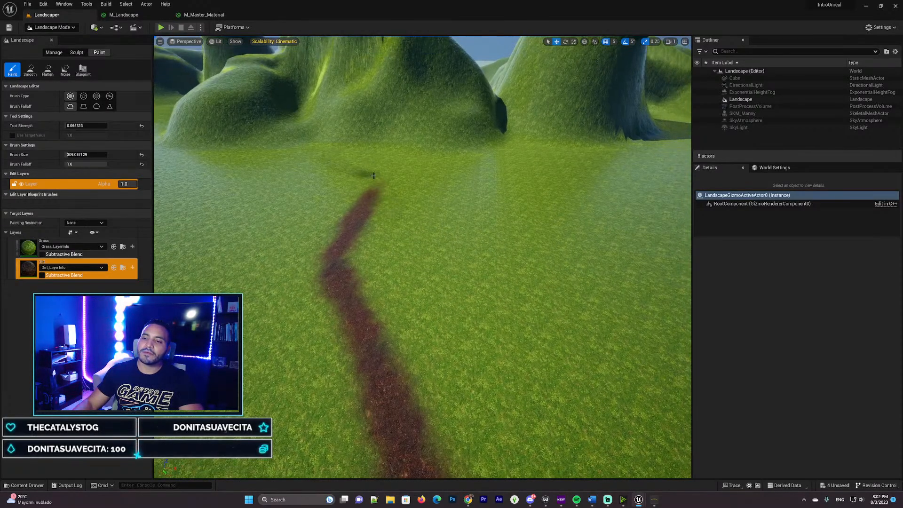
{"action": "left_click_drag", "start_coordinate": [74, 125], "coordinate": [82, 125]}
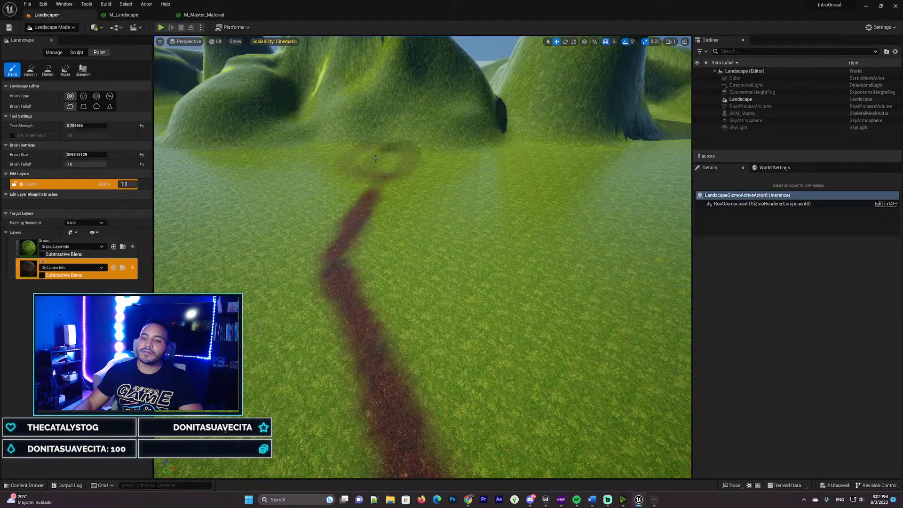
{"action": "mouse_move", "coordinate": [371, 168]}
{"action": "left_mouse_down"}
{"action": "mouse_move", "coordinate": [397, 161]}
{"action": "mouse_move", "coordinate": [385, 183]}
{"action": "left_mouse_up"}
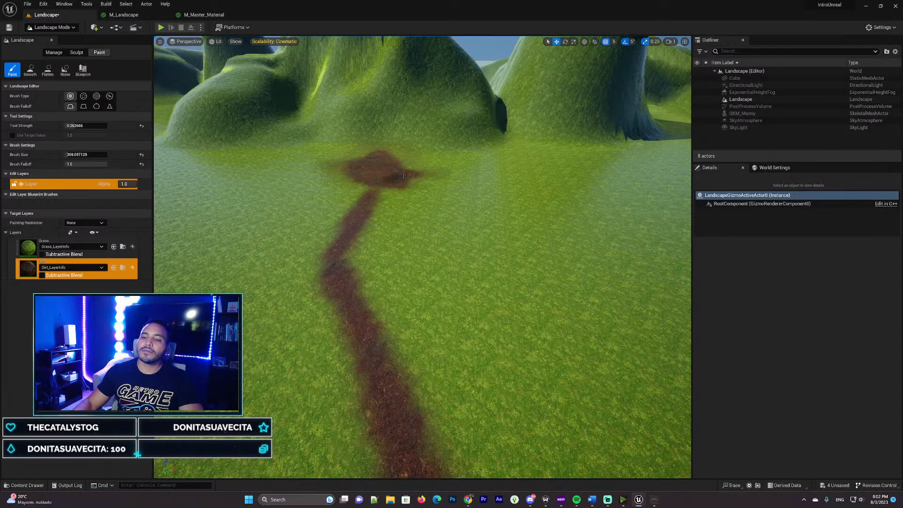
{"action": "left_click_drag", "start_coordinate": [83, 158], "coordinate": [136, 159]}
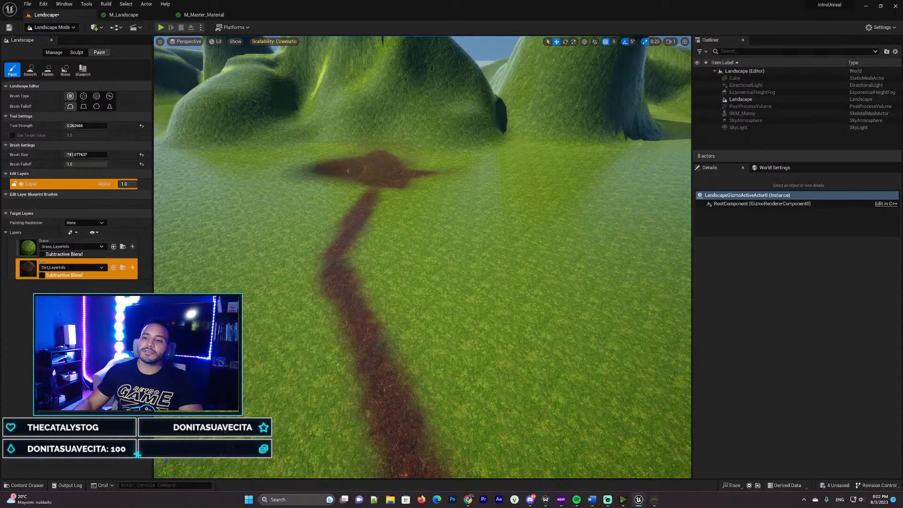
{"action": "right_click_drag", "start_coordinate": [348, 170], "coordinate": [308, 223]}
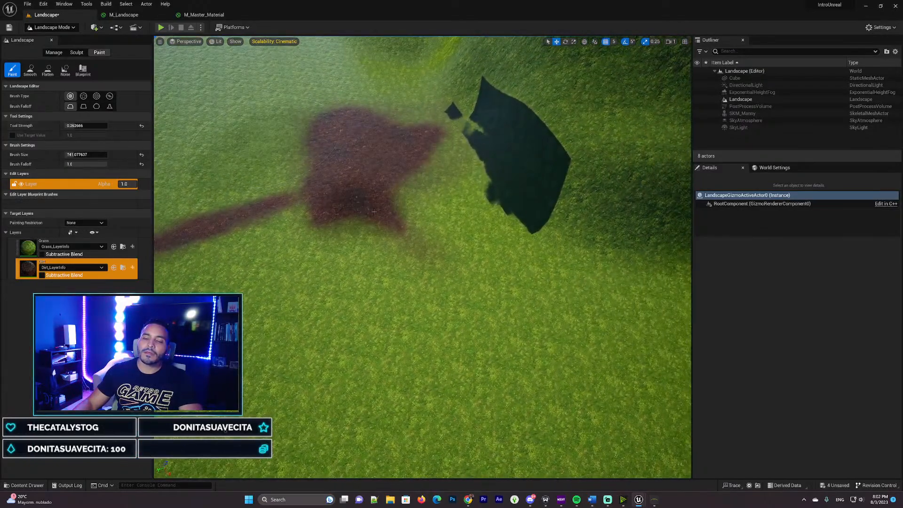
{"action": "mouse_move", "coordinate": [374, 211]}
{"action": "left_mouse_down"}
{"action": "mouse_move", "coordinate": [369, 221]}
{"action": "mouse_move", "coordinate": [437, 189]}
{"action": "mouse_move", "coordinate": [423, 167]}
{"action": "mouse_move", "coordinate": [369, 160]}
{"action": "mouse_move", "coordinate": [376, 193]}
{"action": "left_mouse_up"}
Step: Examine the painted dirt path and clearing, and how they blend with the surrounding grass
{"action": "mouse_move", "coordinate": [377, 193]}
{"action": "right_mouse_down"}
{"action": "mouse_move", "coordinate": [346, 190]}
{"action": "mouse_move", "coordinate": [263, 142]}
{"action": "mouse_move", "coordinate": [376, 141]}
{"action": "mouse_move", "coordinate": [374, 188]}
{"action": "mouse_move", "coordinate": [345, 202]}
{"action": "mouse_move", "coordinate": [350, 195]}
{"action": "mouse_move", "coordinate": [348, 207]}
{"action": "mouse_move", "coordinate": [341, 186]}
{"action": "mouse_move", "coordinate": [276, 126]}
{"action": "right_mouse_up"}
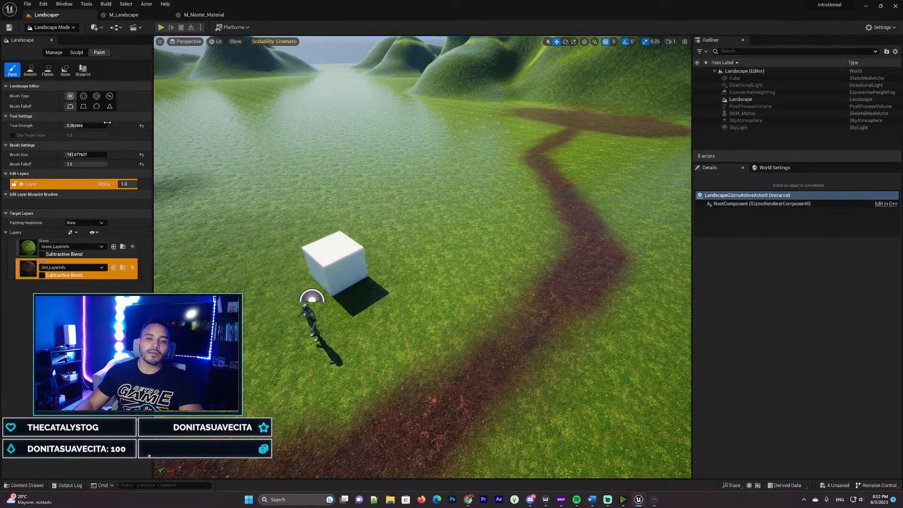
{"action": "mouse_move", "coordinate": [421, 173]}
{"action": "right_mouse_down"}
{"action": "mouse_move", "coordinate": [400, 164]}
{"action": "mouse_move", "coordinate": [421, 173]}
{"action": "right_mouse_up"}
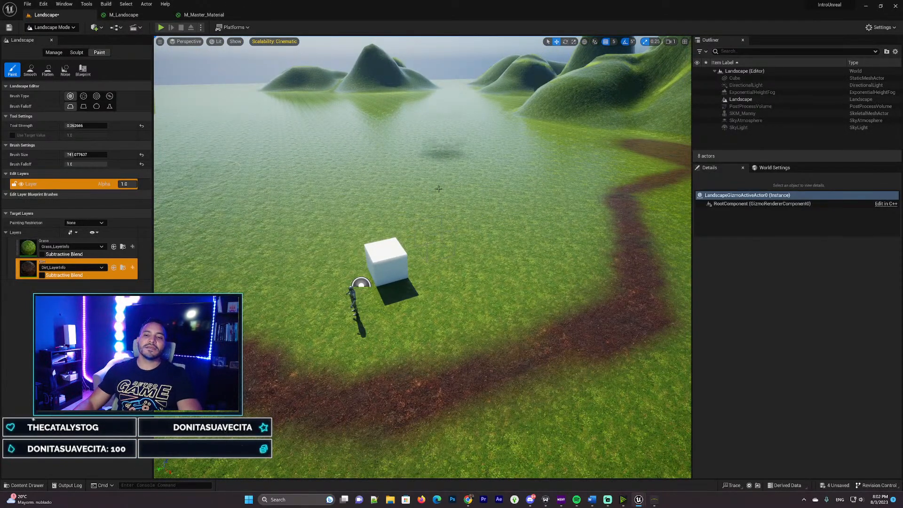
{"action": "key", "text": "w"}
{"action": "mouse_move", "coordinate": [438, 198]}
{"action": "right_mouse_down"}
{"action": "mouse_move", "coordinate": [491, 165]}
{"action": "mouse_move", "coordinate": [514, 191]}
{"action": "mouse_move", "coordinate": [451, 178]}
{"action": "right_mouse_up"}
{"action": "key", "text": "s"}
{"action": "key", "text": "d"}
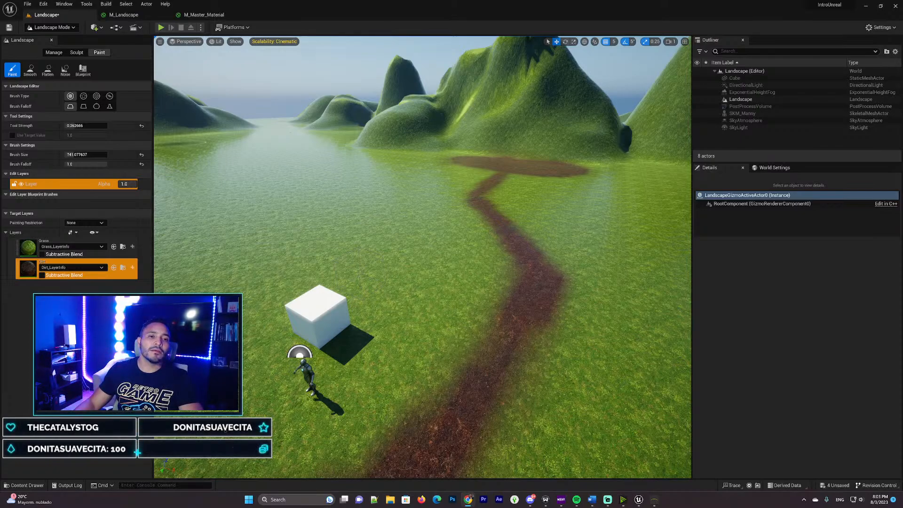
{"action": "right_click_drag", "start_coordinate": [422, 257], "coordinate": [466, 236]}
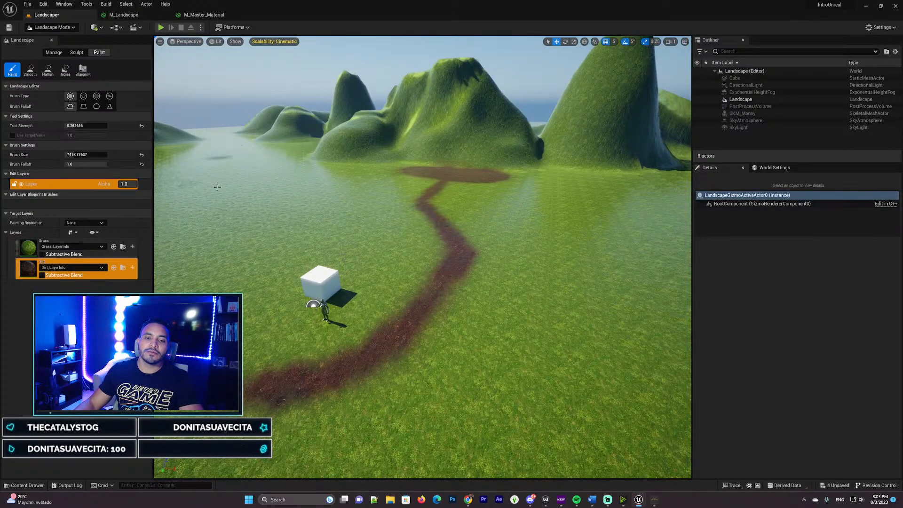
{"action": "right_click_drag", "start_coordinate": [405, 252], "coordinate": [376, 256]}
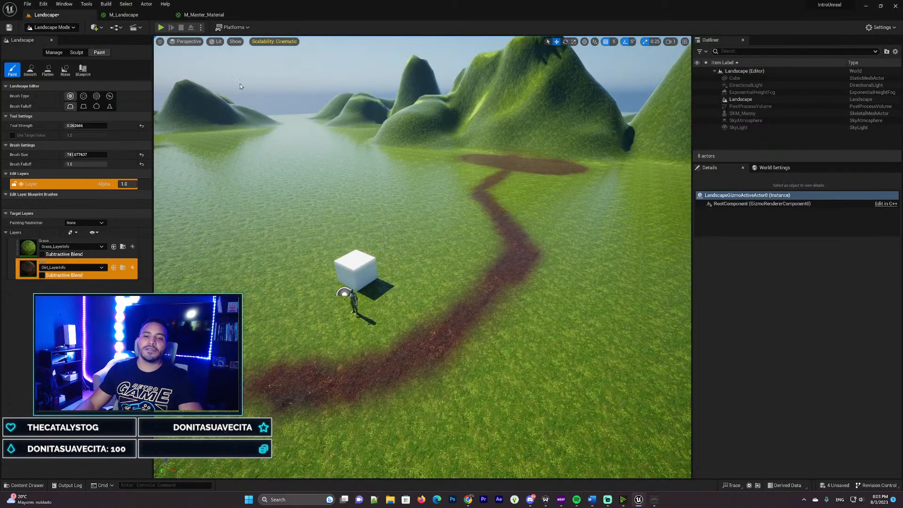
{"action": "right_click_drag", "start_coordinate": [487, 184], "coordinate": [483, 161]}
Step: Open the M_Landscape material graph, review its nodes, and look through the project's content folders
{"action": "left_click", "coordinate": [140, 15]}
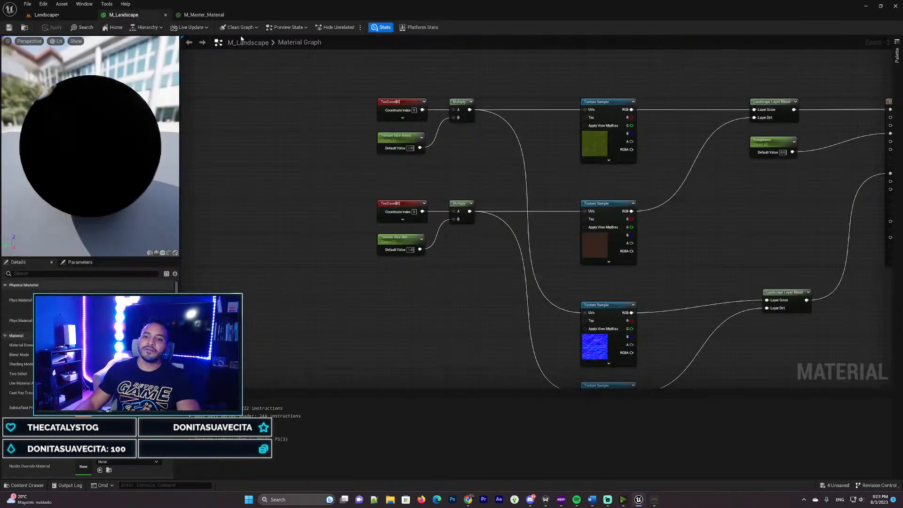
{"action": "scroll", "coordinate": [480, 108], "scroll_direction": "down", "scroll_amount": 1}
{"action": "right_click_drag", "start_coordinate": [480, 108], "coordinate": [495, 176]}
{"action": "right_click_drag", "start_coordinate": [609, 167], "coordinate": [363, 142]}
{"action": "left_click", "coordinate": [27, 485]}
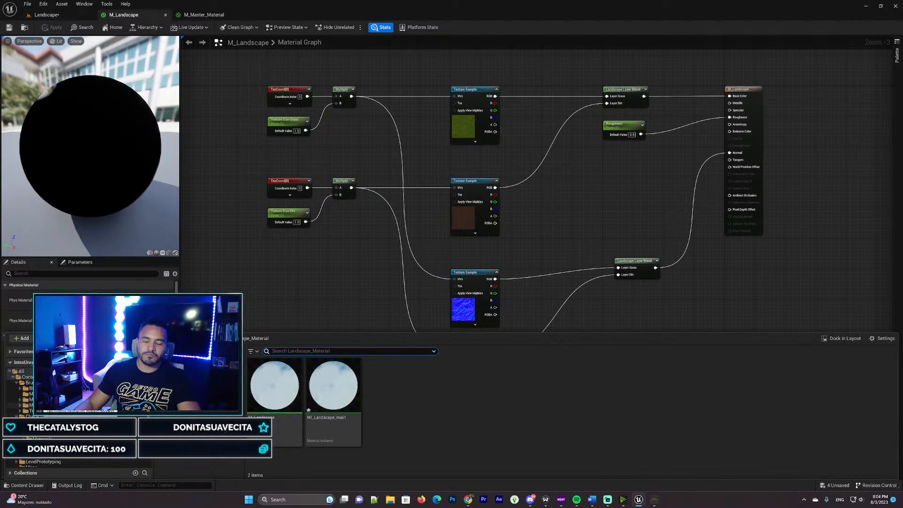
{"action": "scroll", "coordinate": [33, 450], "scroll_direction": "down", "scroll_amount": 1}
{"action": "scroll", "coordinate": [33, 450], "scroll_direction": "down", "scroll_amount": 5}
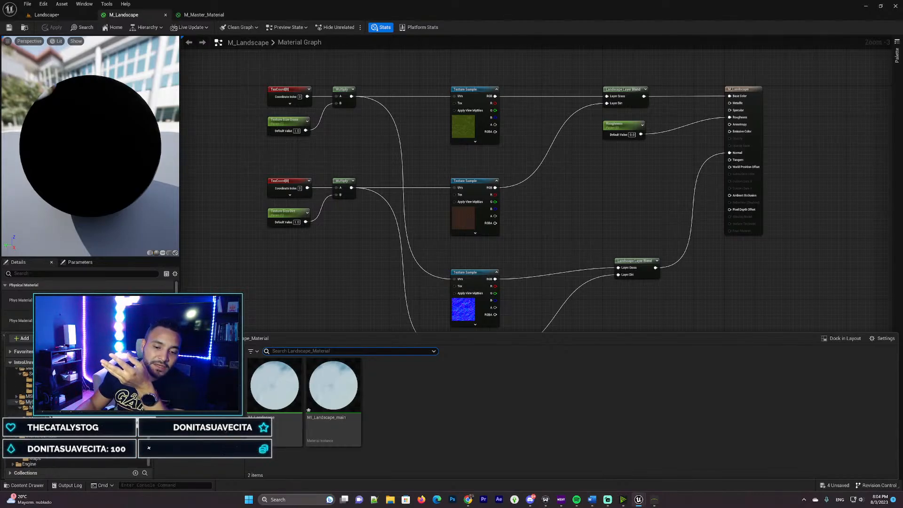
{"action": "scroll", "coordinate": [53, 438], "scroll_direction": "up", "scroll_amount": 1}
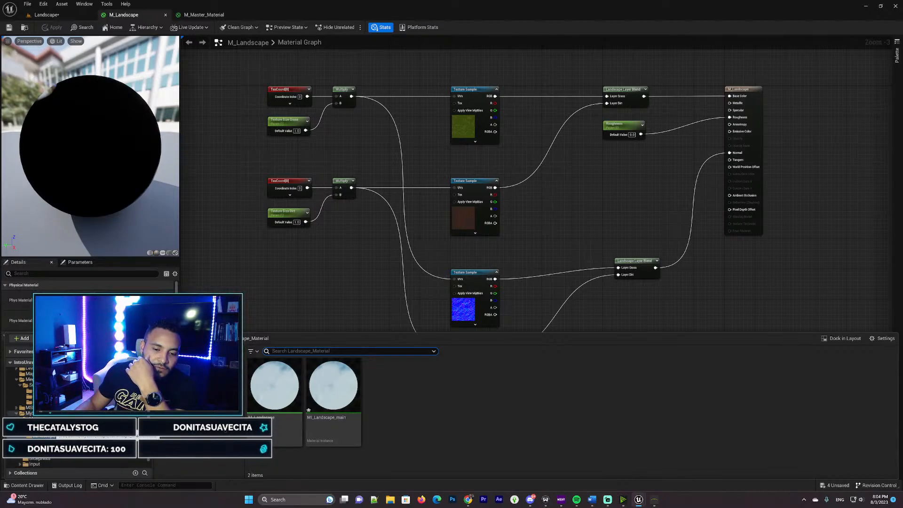
{"action": "scroll", "coordinate": [21, 423], "scroll_direction": "down", "scroll_amount": 1}
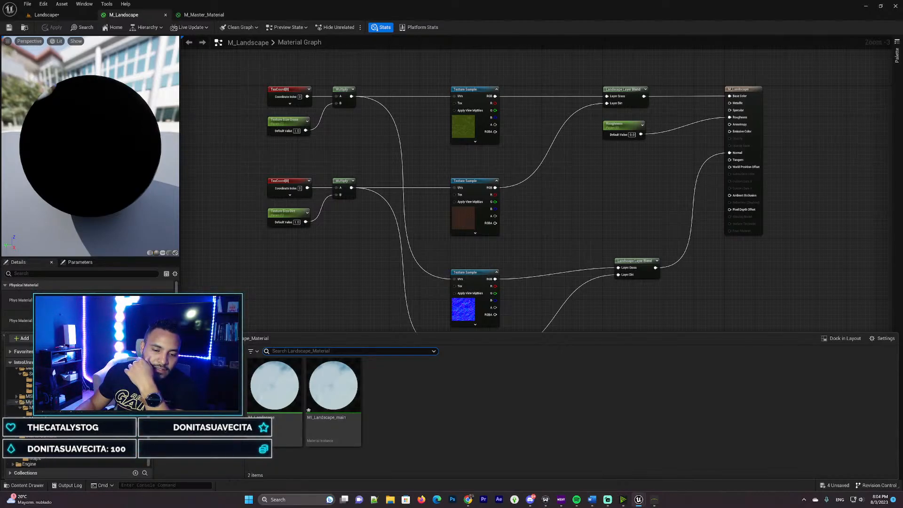
{"action": "scroll", "coordinate": [34, 436], "scroll_direction": "up", "scroll_amount": 3}
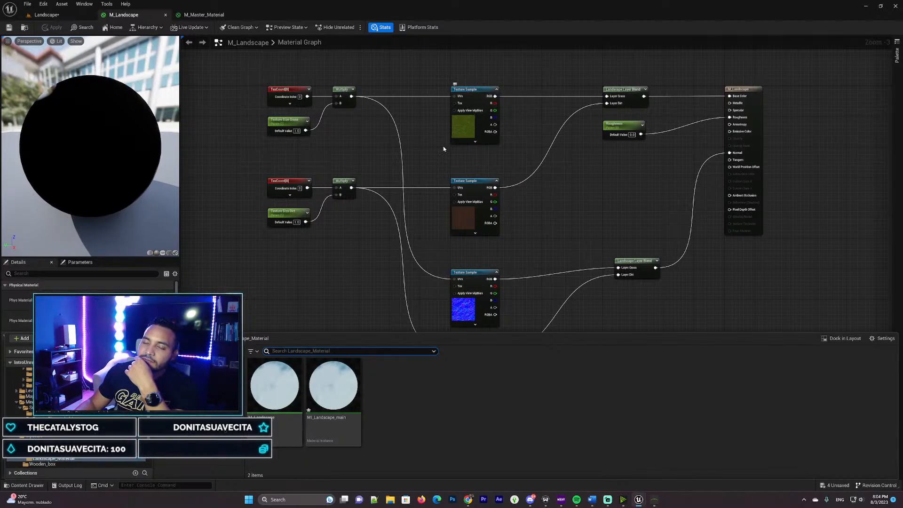
{"action": "right_click_drag", "start_coordinate": [532, 160], "coordinate": [504, 127]}
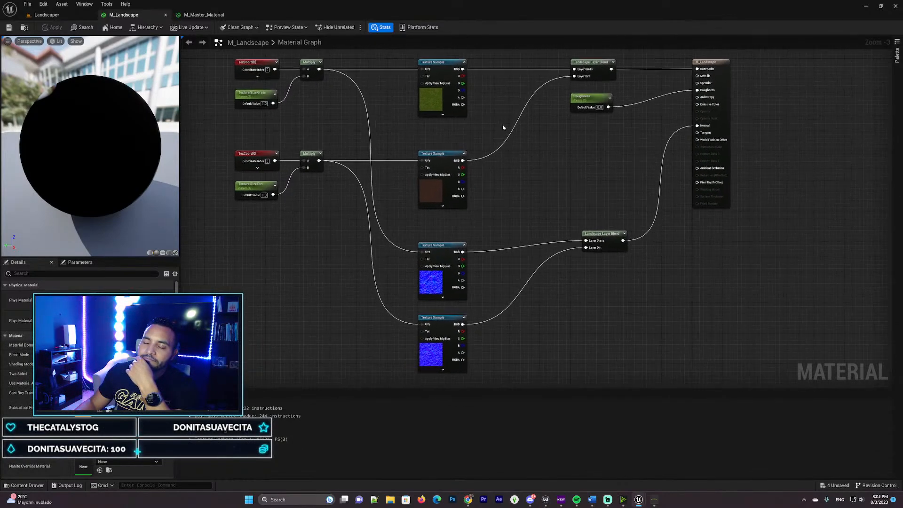
Step: Add the T_CloverPatchesOnGrass_sgmkajak_2K_ORDp texture from the Clover_Patches_On_Grass_sgmkajak folder to the M_Landscape graph
{"action": "left_click", "coordinate": [40, 485]}
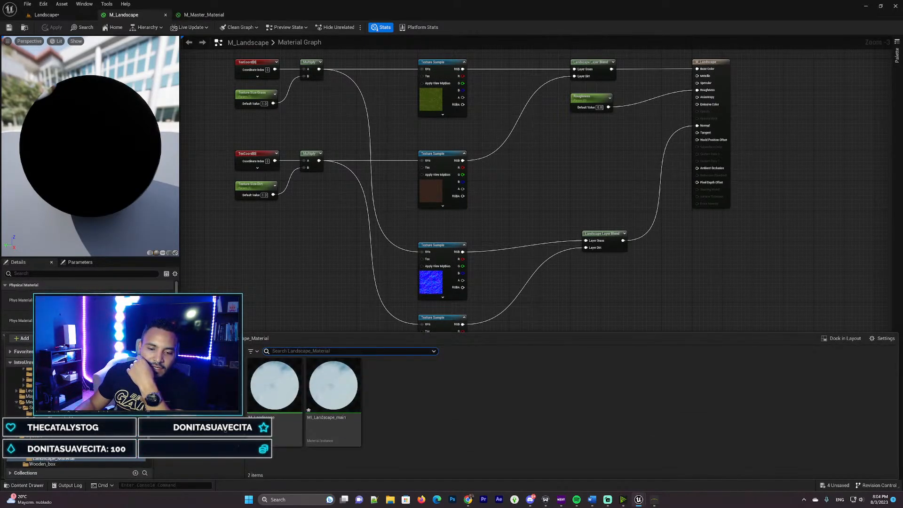
{"action": "scroll", "coordinate": [77, 414], "scroll_direction": "up", "scroll_amount": 3}
{"action": "scroll", "coordinate": [78, 414], "scroll_direction": "down", "scroll_amount": 2}
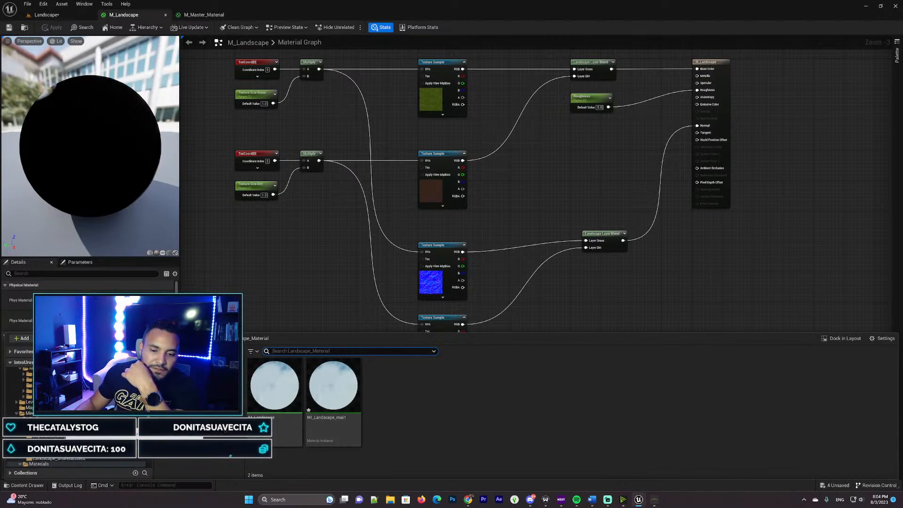
{"action": "left_click", "coordinate": [64, 425]}
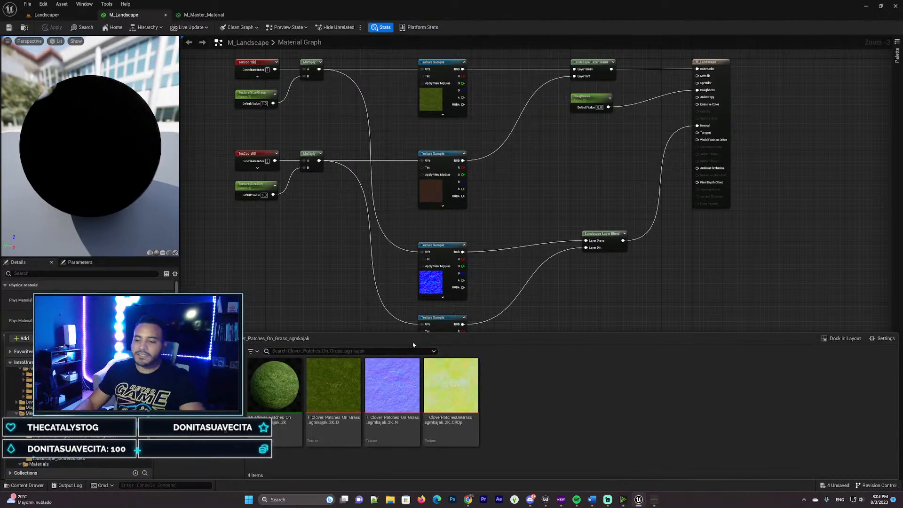
{"action": "mouse_move", "coordinate": [473, 417]}
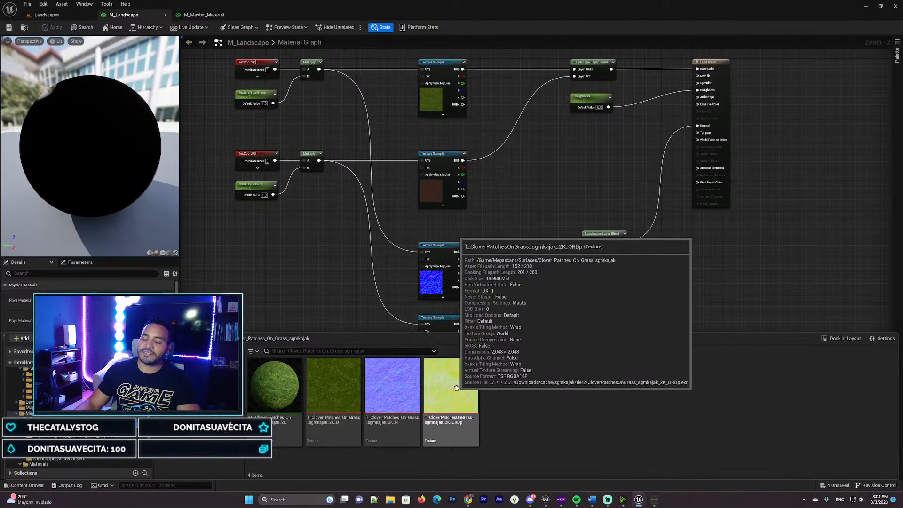
{"action": "left_click_drag", "start_coordinate": [458, 386], "coordinate": [310, 254]}
Step: Delete the Roughness parameter node from the material graph
{"action": "right_click_drag", "start_coordinate": [584, 147], "coordinate": [536, 165]}
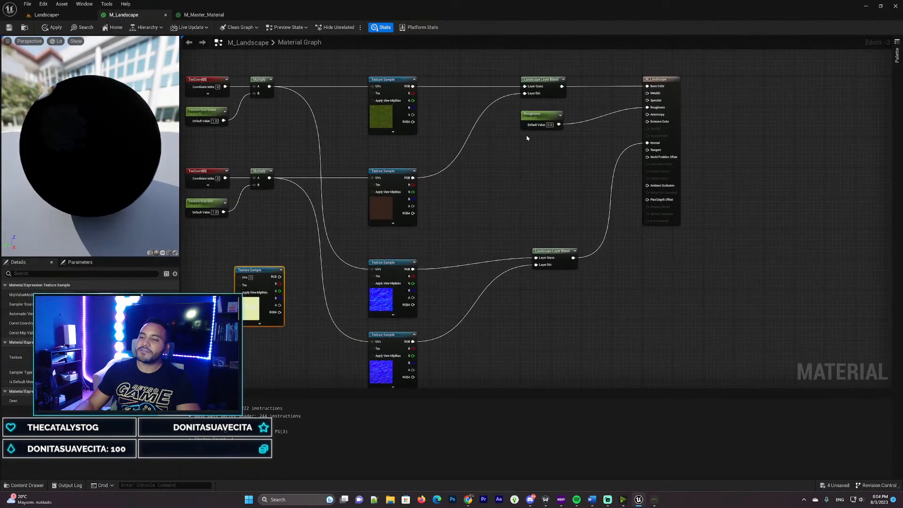
{"action": "left_click", "coordinate": [540, 125]}
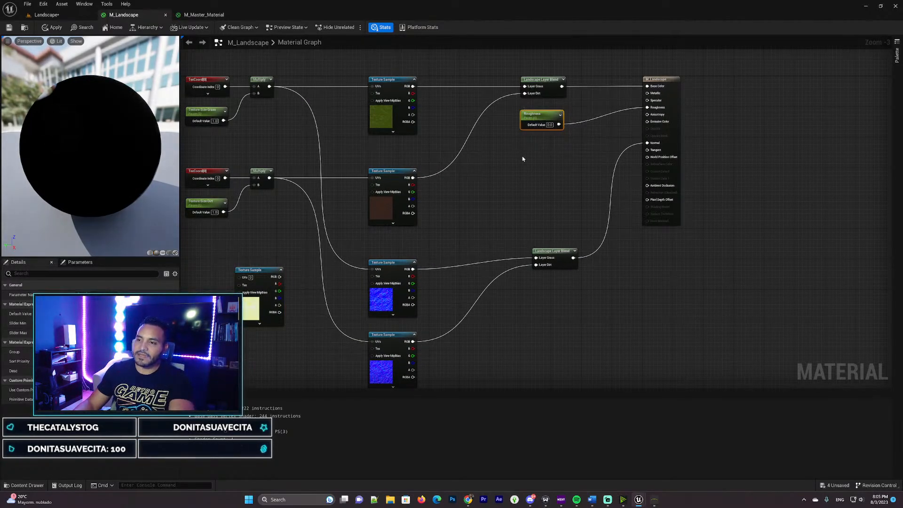
{"action": "key", "text": "Delete"}
{"action": "right_click_drag", "start_coordinate": [517, 151], "coordinate": [536, 145]}
Step: Duplicate the Base Color's Landscape Layer Blend node and place the copy directly below the original
{"action": "right_click", "coordinate": [552, 135]}
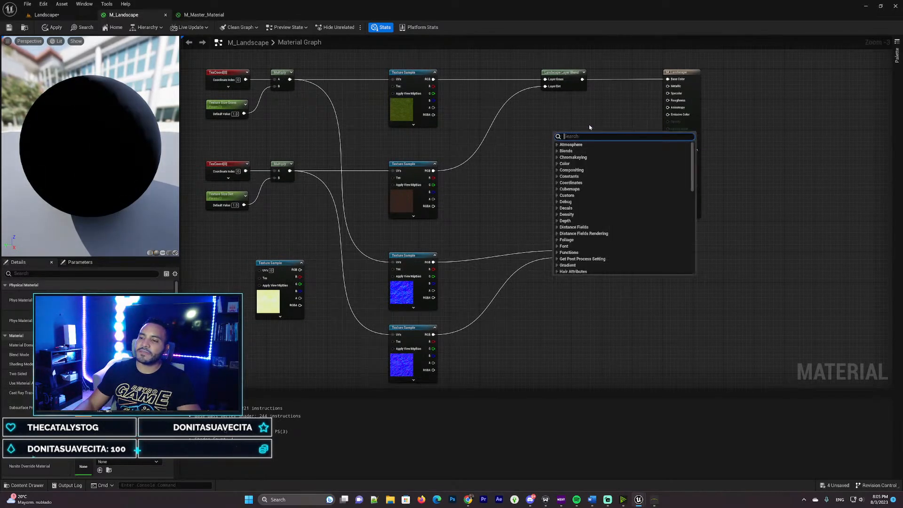
{"action": "left_click", "coordinate": [562, 73]}
{"action": "key", "text": "ctrl+c"}
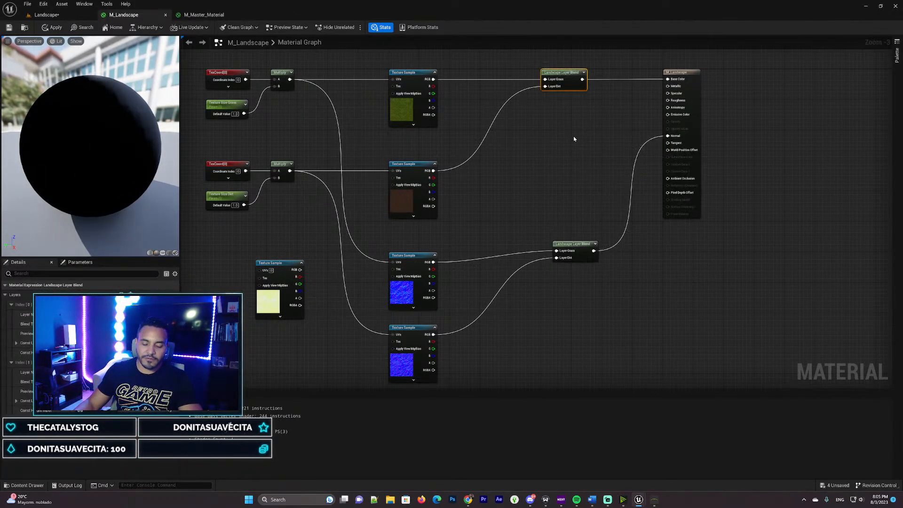
{"action": "key", "text": "ctrl+v"}
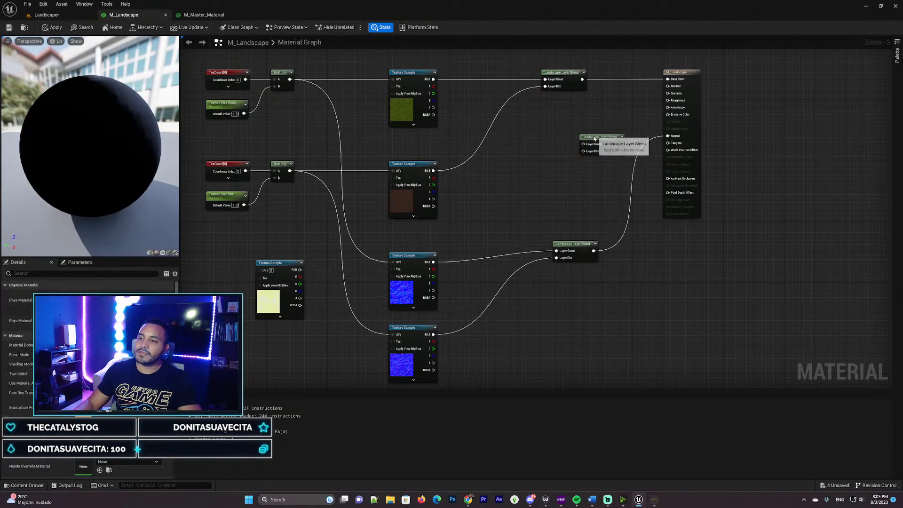
{"action": "left_click_drag", "start_coordinate": [599, 136], "coordinate": [560, 132]}
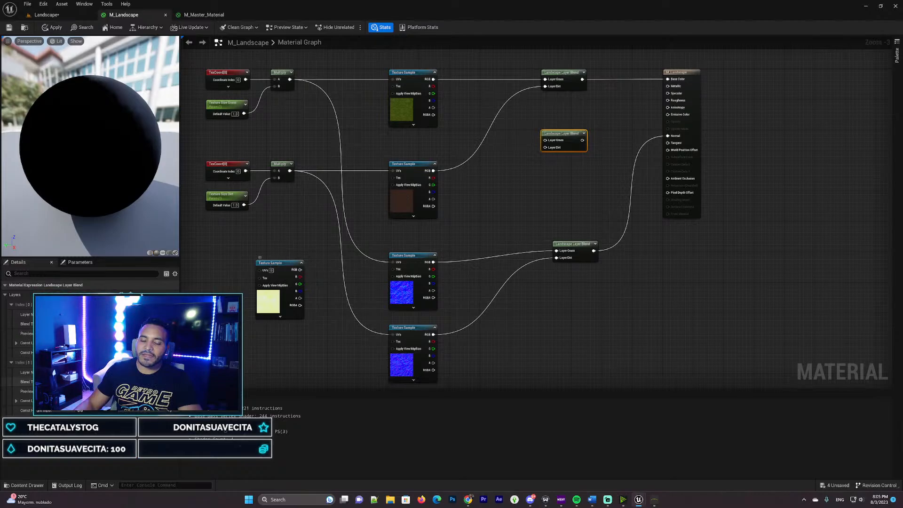
Step: Open the T_CloverPatchesOnGrass_sgmkajak_2K_ORDp texture, examine its red, green and blue channels one at a time, and close it
{"action": "left_click", "coordinate": [27, 485]}
{"action": "double_click", "coordinate": [450, 390]}
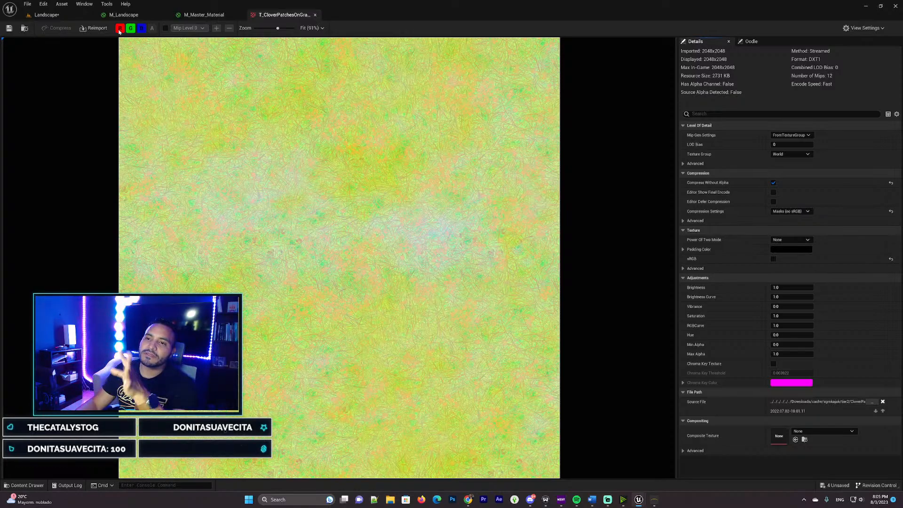
{"action": "left_click", "coordinate": [143, 28]}
{"action": "left_click", "coordinate": [131, 29]}
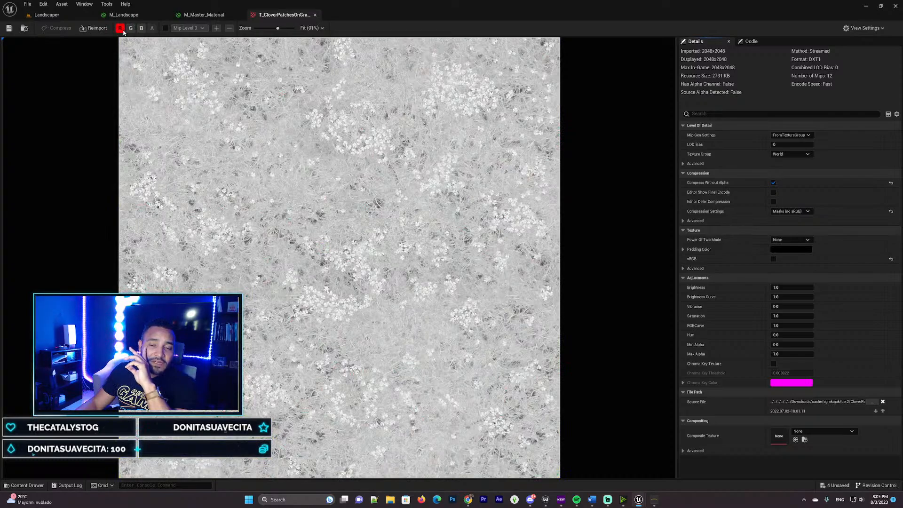
{"action": "left_click", "coordinate": [120, 29]}
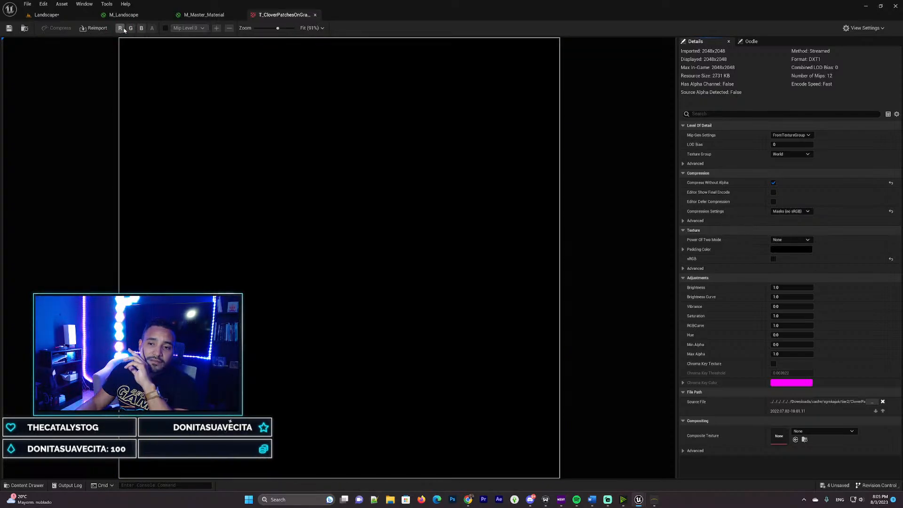
{"action": "left_click", "coordinate": [131, 29]}
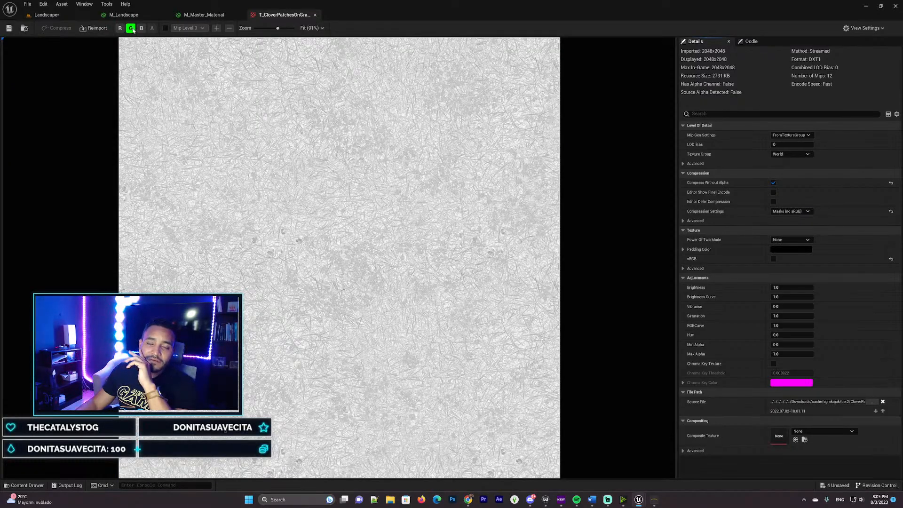
{"action": "left_click", "coordinate": [132, 28]}
{"action": "left_click", "coordinate": [141, 29]}
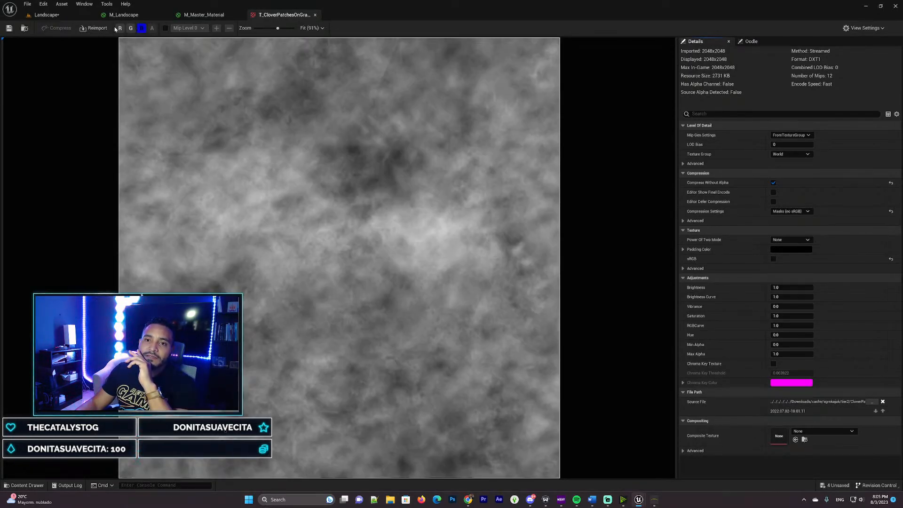
{"action": "left_click", "coordinate": [120, 28]}
{"action": "left_click", "coordinate": [131, 29]}
{"action": "left_click", "coordinate": [315, 15]}
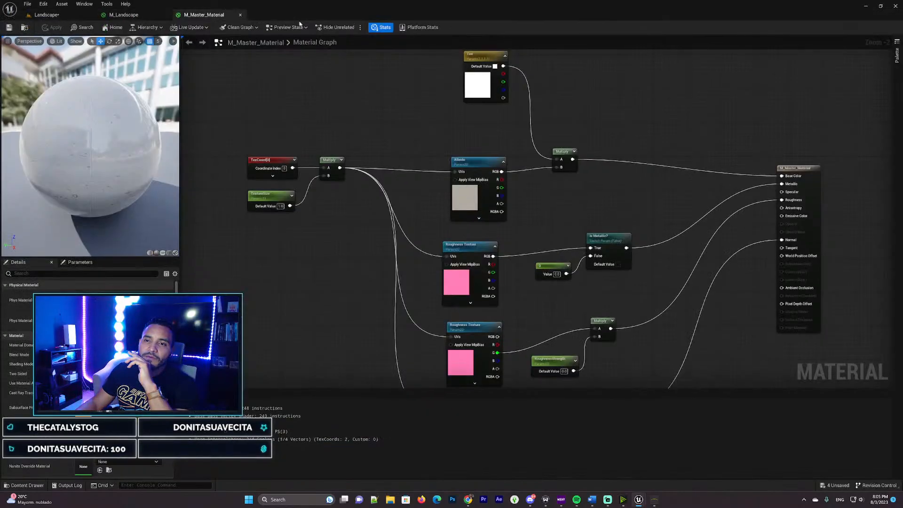
Step: Switch to the browser's "What is an ORDp texture" forum post and read the abbreviations and channel order used for packed texture maps
{"action": "left_click", "coordinate": [27, 485]}
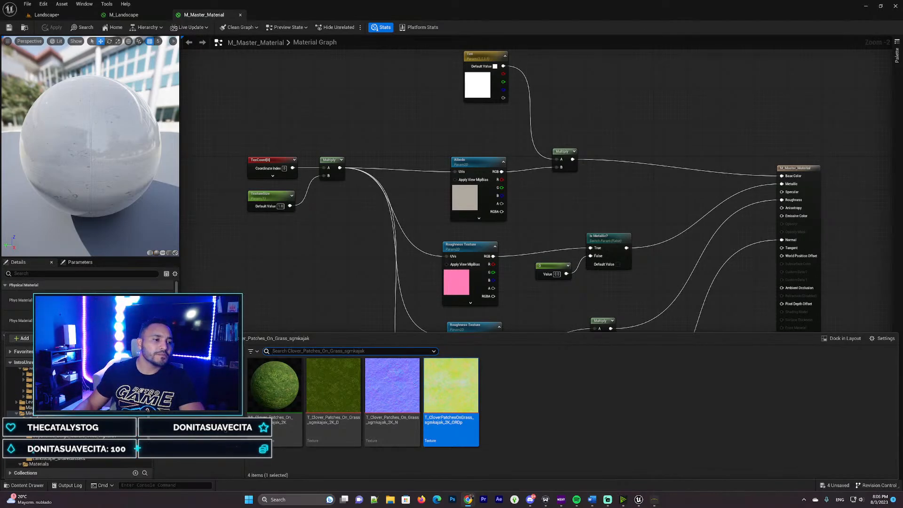
{"action": "left_click_drag", "start_coordinate": [0, 151], "coordinate": [477, 4]}
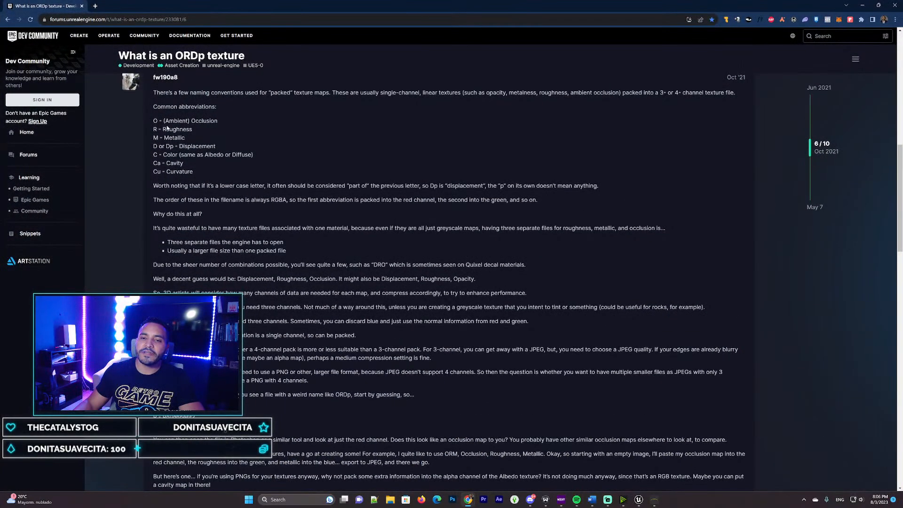
{"action": "left_click_drag", "start_coordinate": [154, 120], "coordinate": [224, 165]}
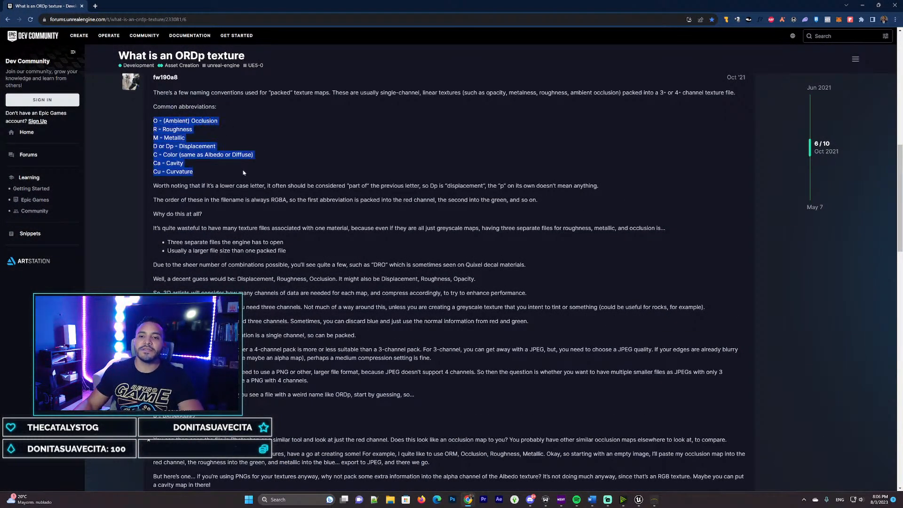
{"action": "left_click", "coordinate": [208, 143]}
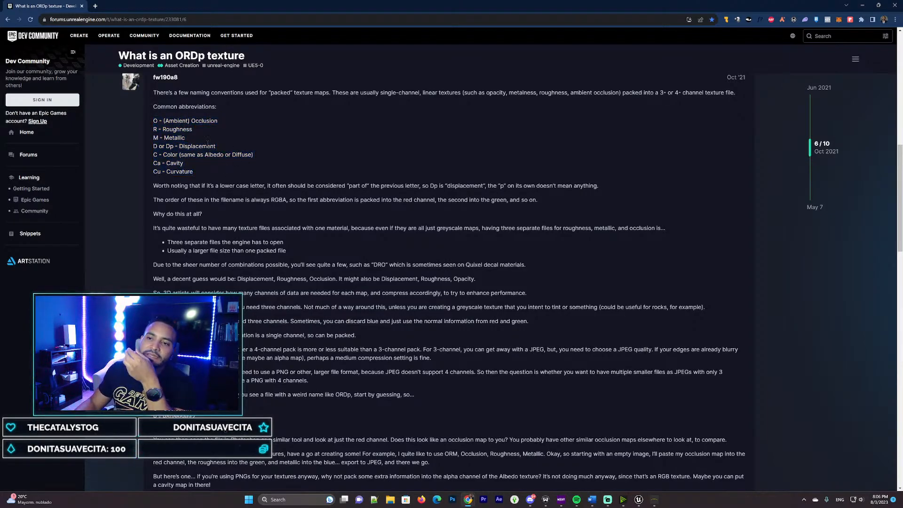
{"action": "left_click_drag", "start_coordinate": [152, 120], "coordinate": [238, 125]}
{"action": "left_click", "coordinate": [219, 127]}
{"action": "left_click_drag", "start_coordinate": [159, 121], "coordinate": [212, 146]}
{"action": "left_click", "coordinate": [225, 120]}
{"action": "left_click", "coordinate": [158, 122]}
{"action": "left_click", "coordinate": [179, 131]}
{"action": "left_click", "coordinate": [212, 146]}
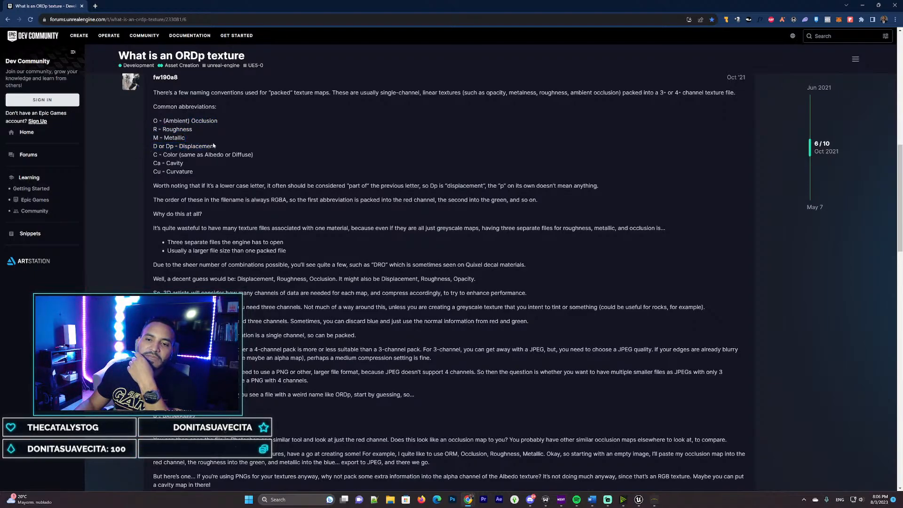
{"action": "left_click_drag", "start_coordinate": [155, 138], "coordinate": [185, 163]}
{"action": "left_click", "coordinate": [185, 140]}
{"action": "left_click", "coordinate": [185, 164]}
{"action": "left_click", "coordinate": [186, 173]}
{"action": "left_click", "coordinate": [183, 163]}
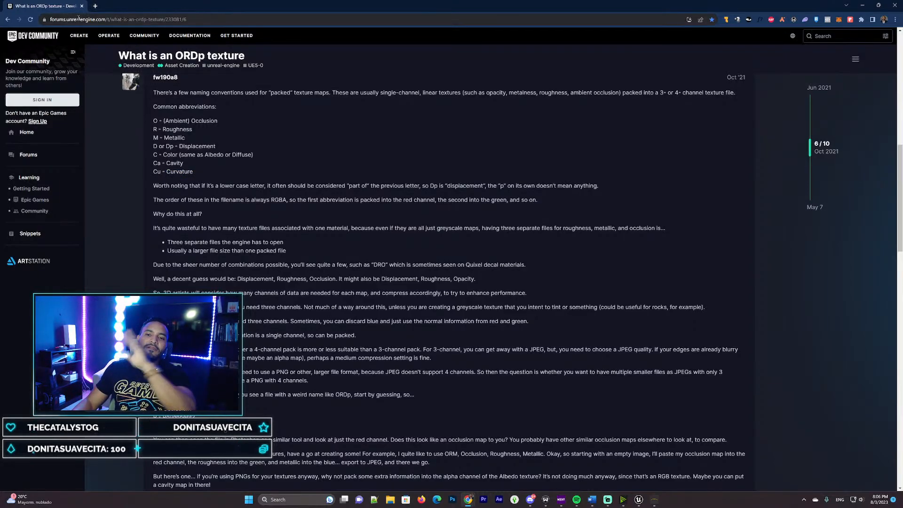
{"action": "mouse_move", "coordinate": [109, 36]}
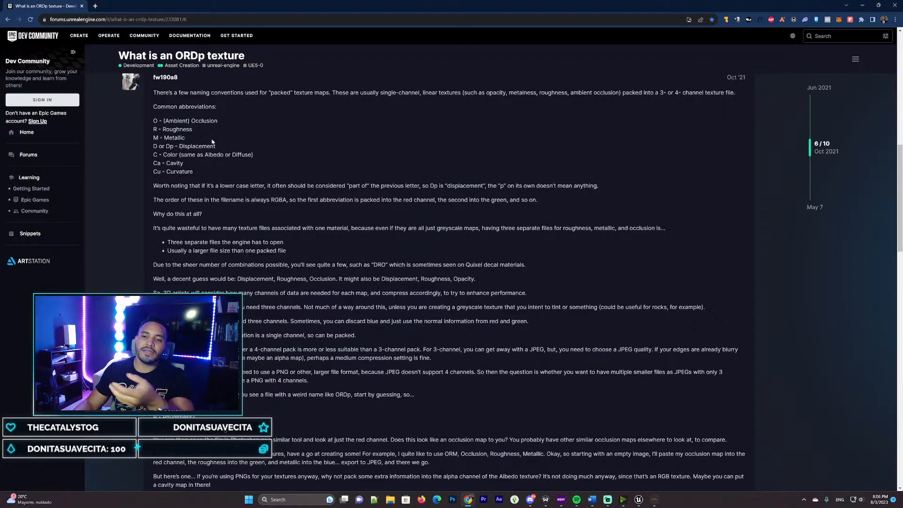
{"action": "left_click_drag", "start_coordinate": [161, 121], "coordinate": [197, 173]}
{"action": "left_click", "coordinate": [199, 131]}
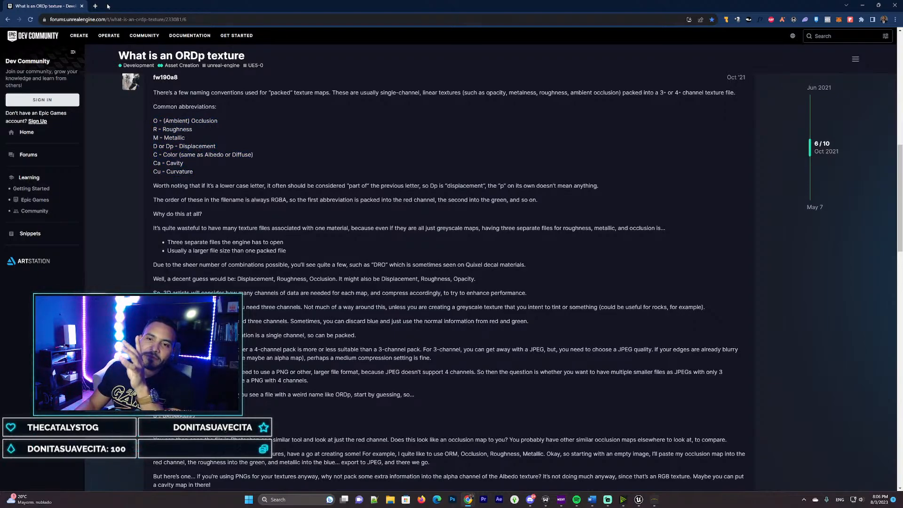
{"action": "left_click_drag", "start_coordinate": [154, 120], "coordinate": [238, 200]}
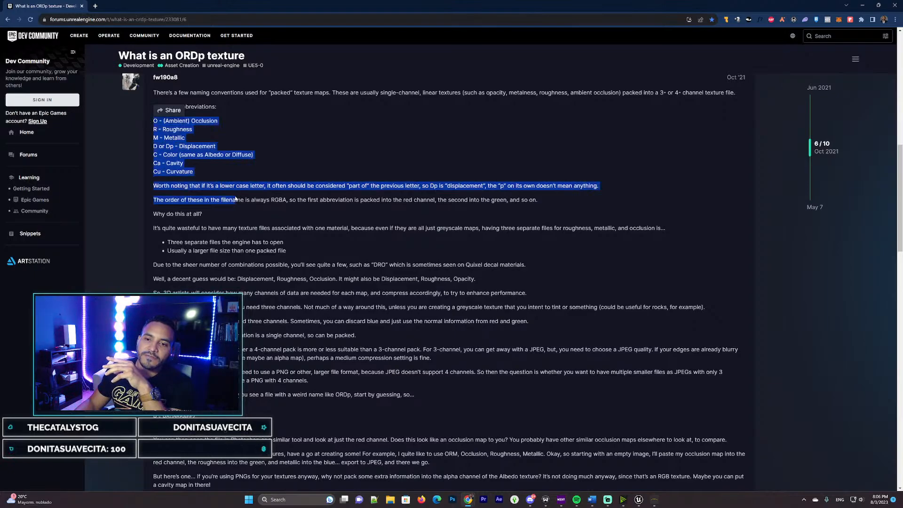
{"action": "left_click", "coordinate": [204, 175]}
{"action": "left_click_drag", "start_coordinate": [204, 174], "coordinate": [189, 105]}
{"action": "left_click", "coordinate": [280, 96]}
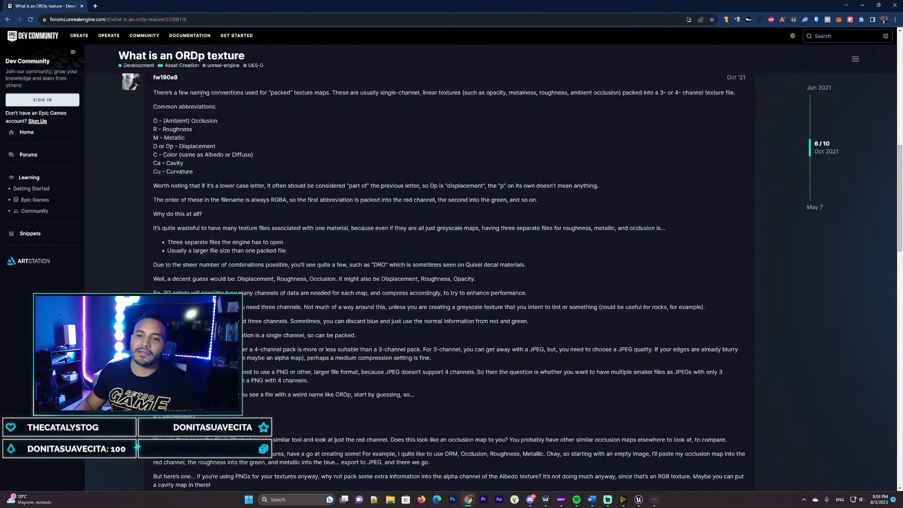
Step: Return to Unreal Editor and review how the roughness and metallic textures are wired in the M_Master_Material graph
{"action": "key", "text": "alt+Tab"}
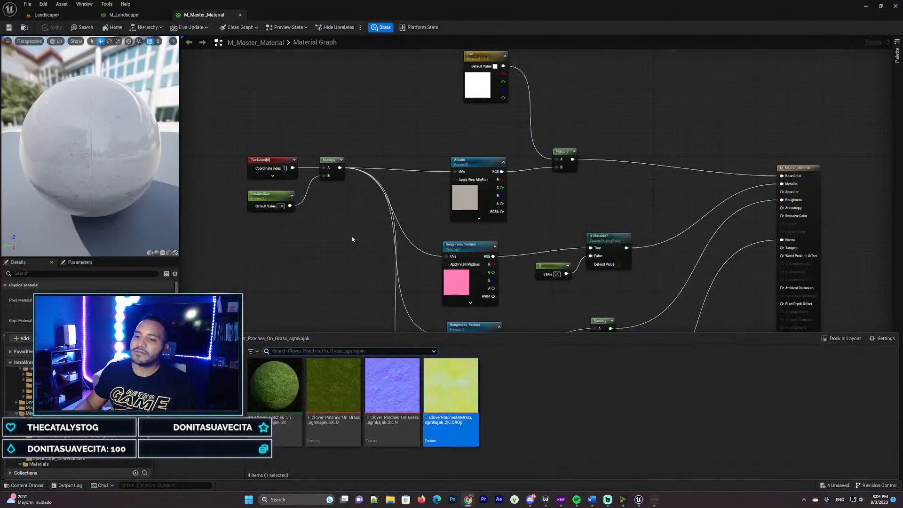
{"action": "right_click_drag", "start_coordinate": [323, 219], "coordinate": [451, 189]}
{"action": "right_click_drag", "start_coordinate": [374, 206], "coordinate": [348, 163]}
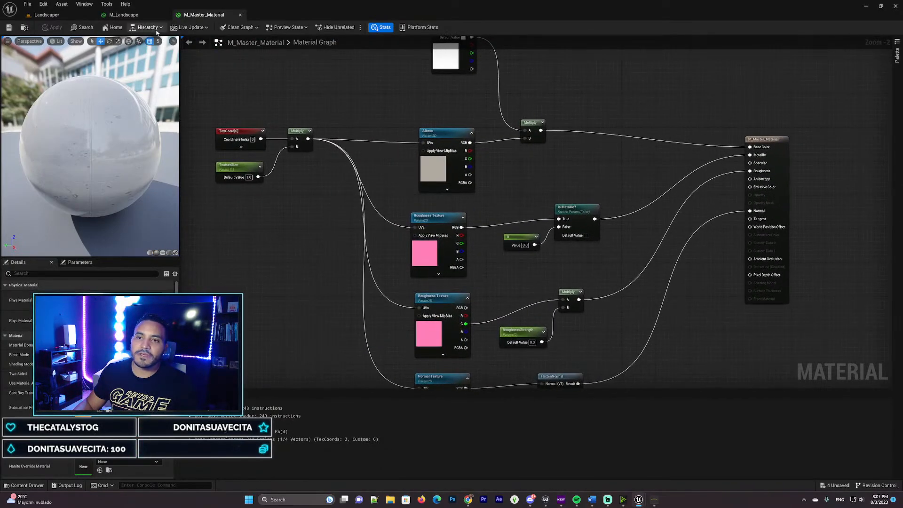
Step: In the M_Landscape graph, move both normal map Texture Sample nodes further down to free space below the dirt base color sample
{"action": "left_click", "coordinate": [123, 15]}
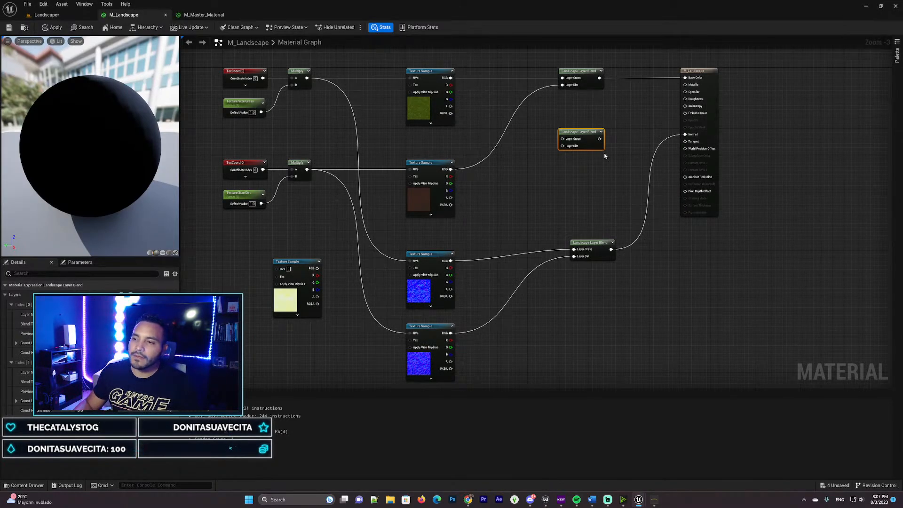
{"action": "right_click_drag", "start_coordinate": [522, 233], "coordinate": [377, 149]}
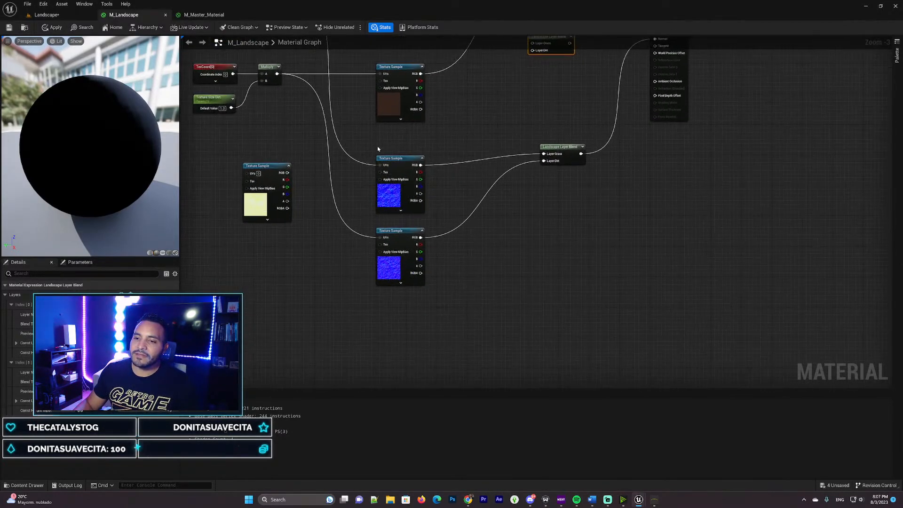
{"action": "right_click_drag", "start_coordinate": [568, 91], "coordinate": [523, 181]}
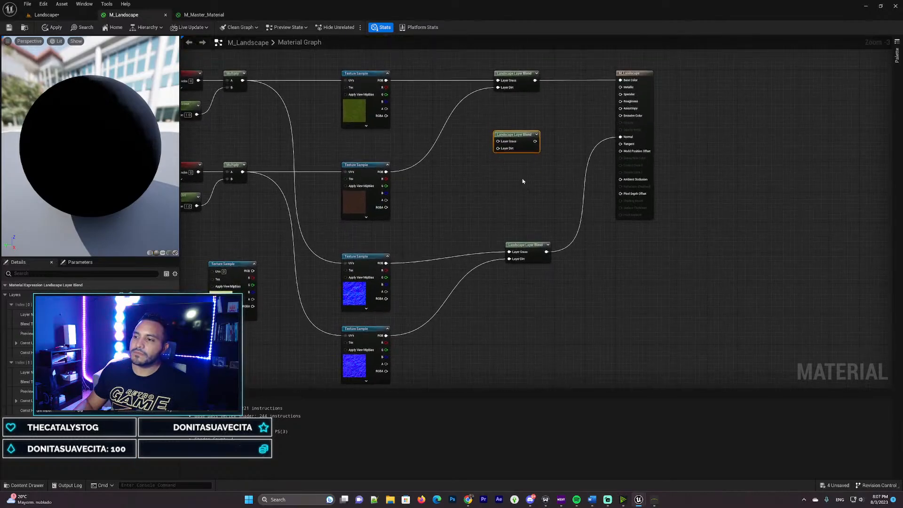
{"action": "right_click_drag", "start_coordinate": [456, 224], "coordinate": [486, 117]}
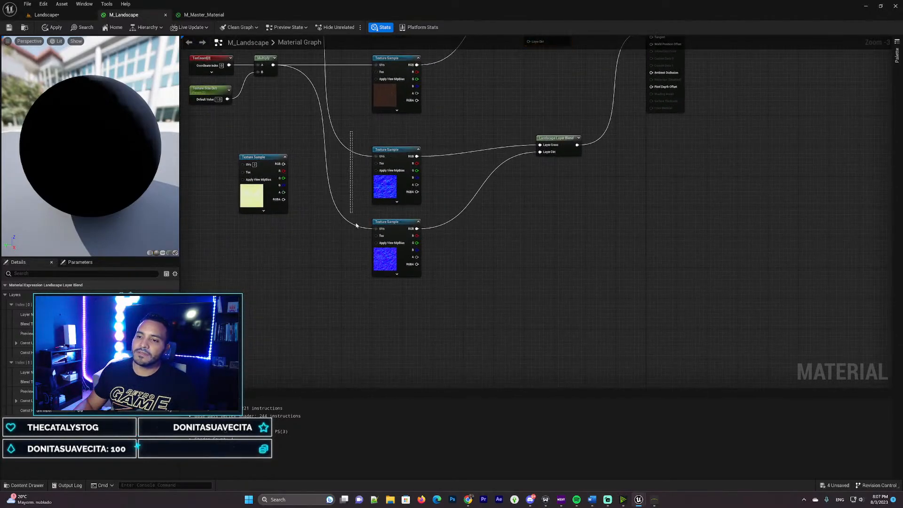
{"action": "left_click_drag", "start_coordinate": [357, 226], "coordinate": [379, 228]}
{"action": "left_click_drag", "start_coordinate": [401, 154], "coordinate": [409, 264]}
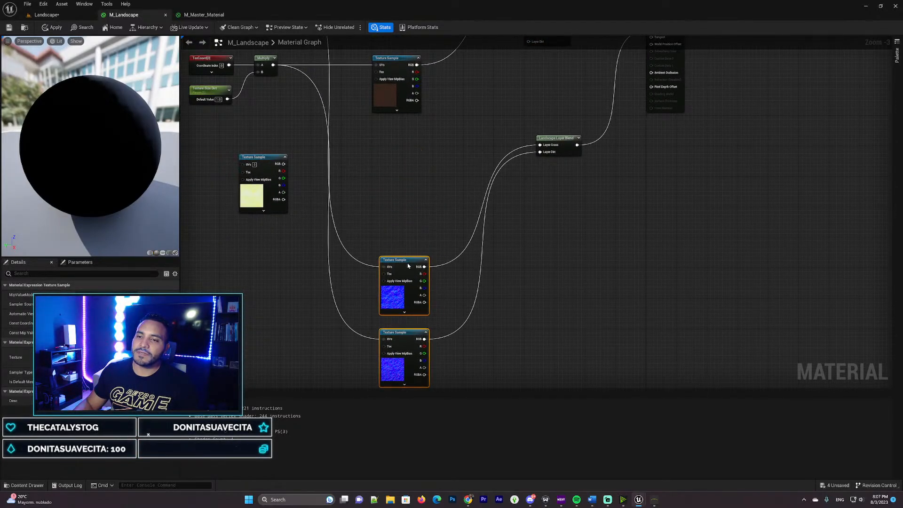
Step: Set the clover ORDp Texture Sample aside and move the dirt TexCoord, texture size and Multiply nodes down near the normal map samples
{"action": "right_click_drag", "start_coordinate": [357, 162], "coordinate": [436, 206]}
{"action": "left_click_drag", "start_coordinate": [354, 203], "coordinate": [216, 203]}
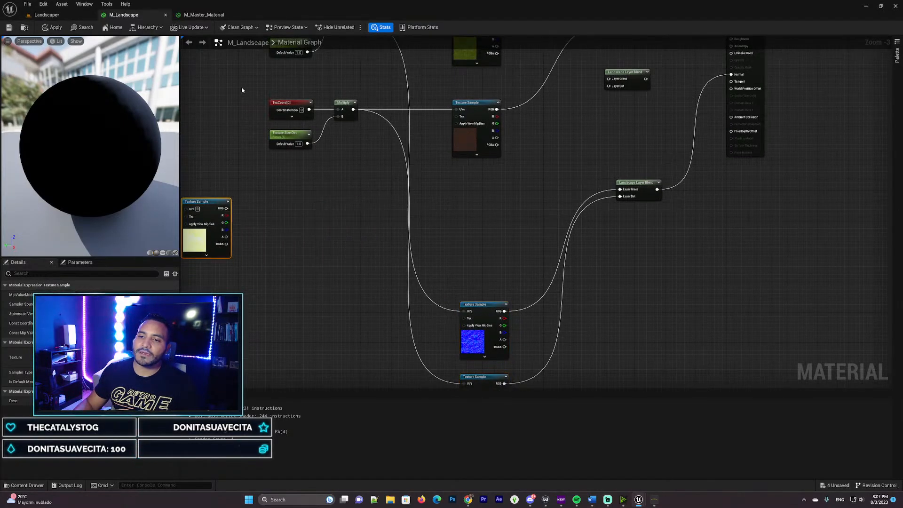
{"action": "left_click_drag", "start_coordinate": [241, 87], "coordinate": [360, 179]}
{"action": "left_click_drag", "start_coordinate": [350, 106], "coordinate": [319, 323]}
Step: Place the clover ORDp Texture Sample directly below the dirt base color Texture Sample
{"action": "left_click_drag", "start_coordinate": [224, 213], "coordinate": [287, 177]}
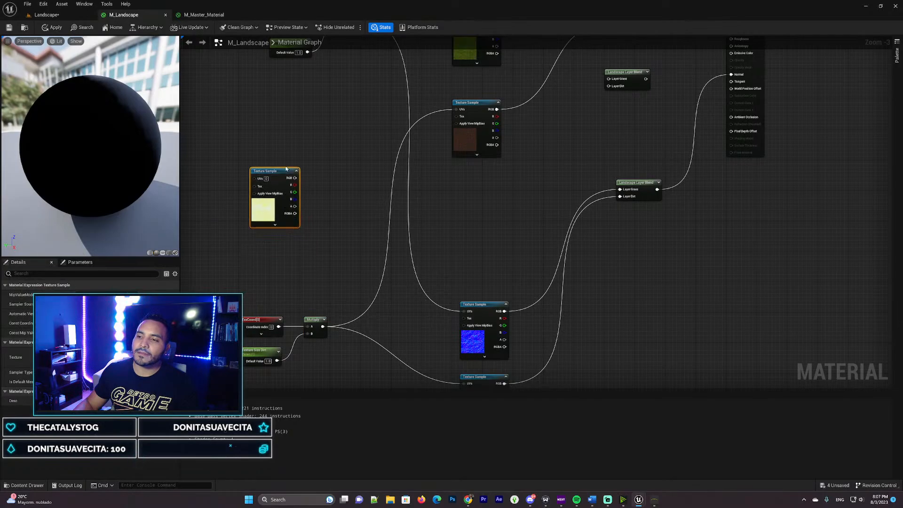
{"action": "right_click_drag", "start_coordinate": [287, 177], "coordinate": [223, 216]}
{"action": "left_click_drag", "start_coordinate": [213, 213], "coordinate": [418, 224]}
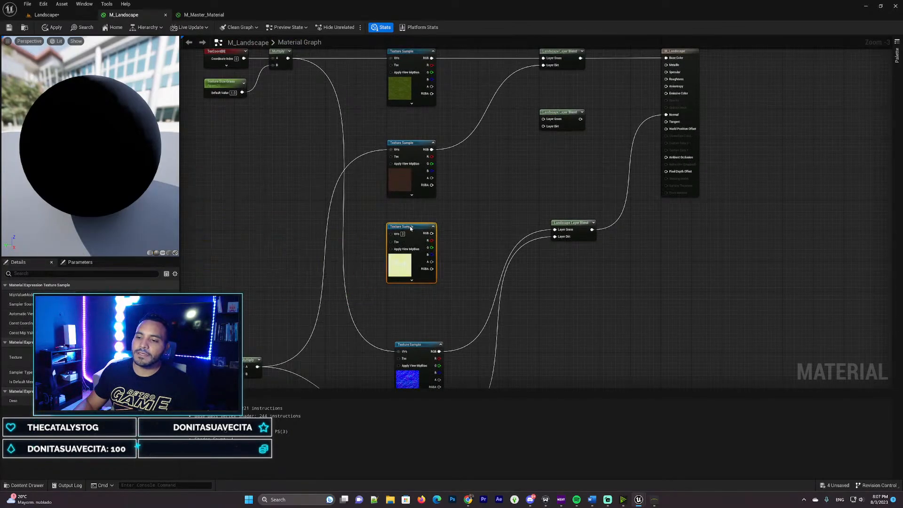
{"action": "right_click_drag", "start_coordinate": [455, 234], "coordinate": [465, 241]}
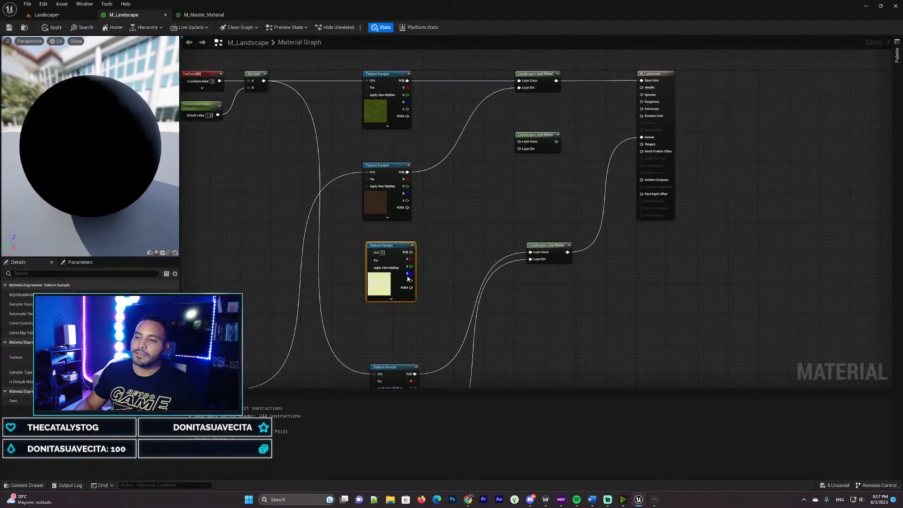
Step: Wire the clover ORDp sample's green channel into Layer Grass of the duplicated Landscape Layer Blend, and the blend's output into Roughness
{"action": "left_click_drag", "start_coordinate": [544, 137], "coordinate": [546, 139]}
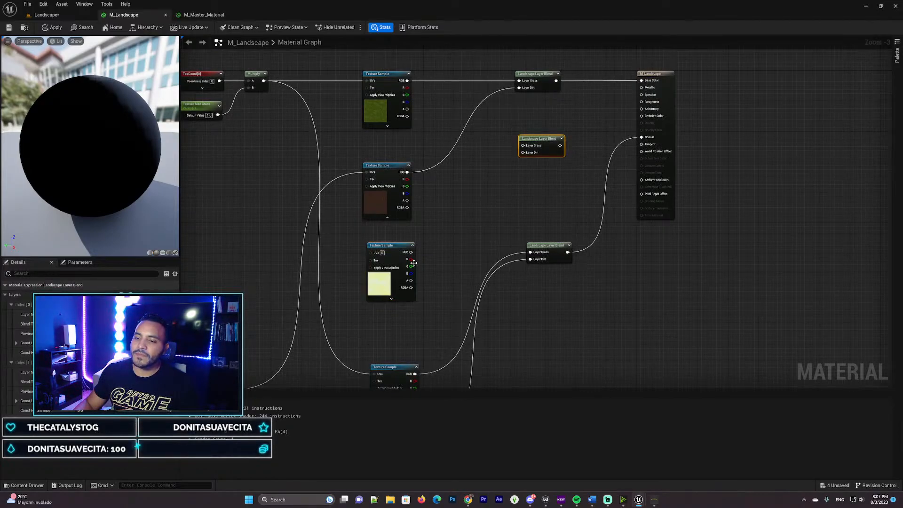
{"action": "left_click", "coordinate": [395, 251]}
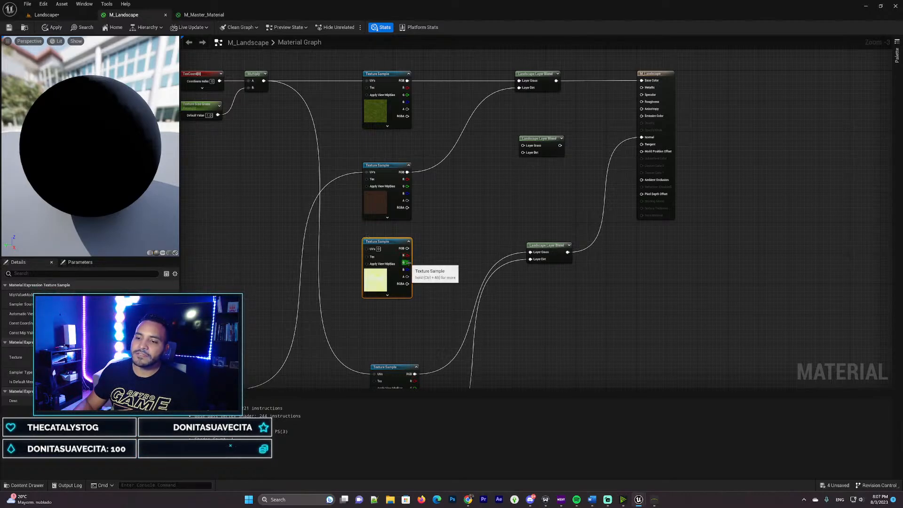
{"action": "left_click_drag", "start_coordinate": [408, 263], "coordinate": [642, 102]}
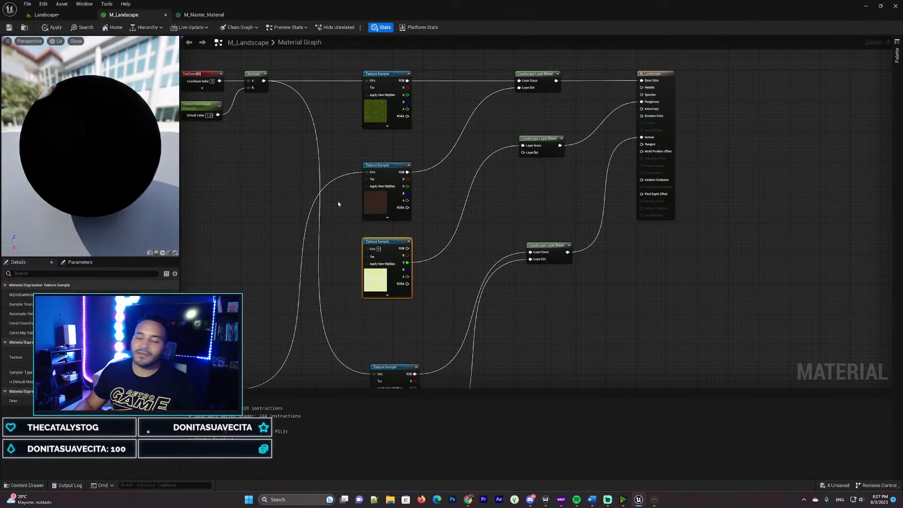
Step: Add the T_ForestFloor_whvbbac_2K_ORDp texture from Forest_Floor_whvbbac below the clover ORDp sample, and move the grass normal map sample beneath it
{"action": "right_click_drag", "start_coordinate": [477, 250], "coordinate": [425, 226]}
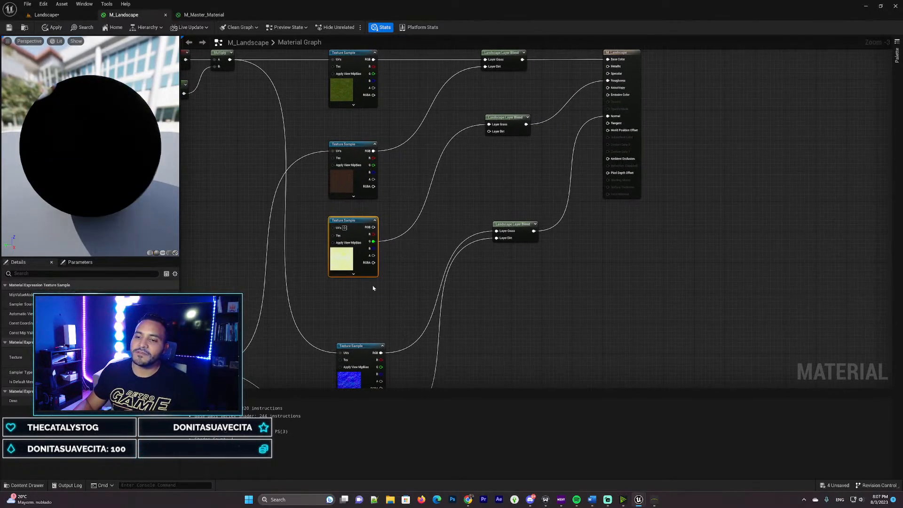
{"action": "right_click_drag", "start_coordinate": [373, 288], "coordinate": [379, 200]}
{"action": "left_click", "coordinate": [42, 483]}
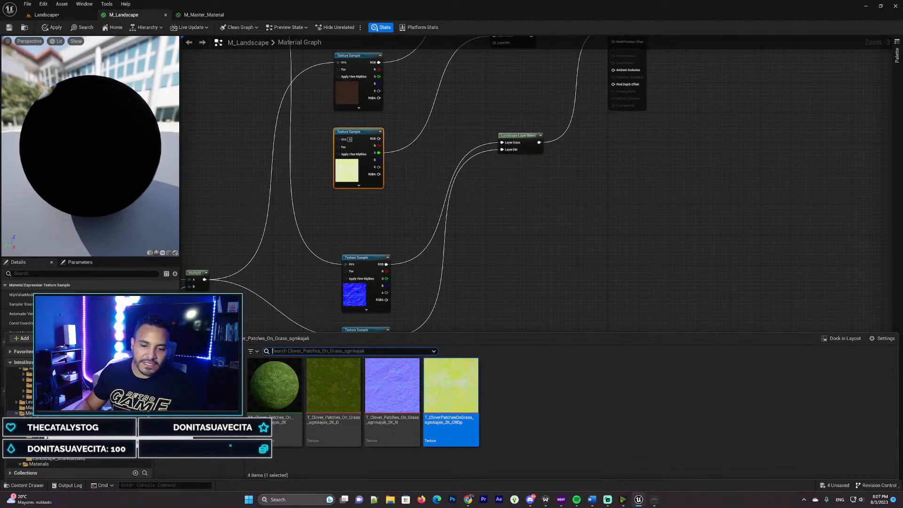
{"action": "right_click_drag", "start_coordinate": [353, 200], "coordinate": [344, 246]}
{"action": "left_click", "coordinate": [27, 485]}
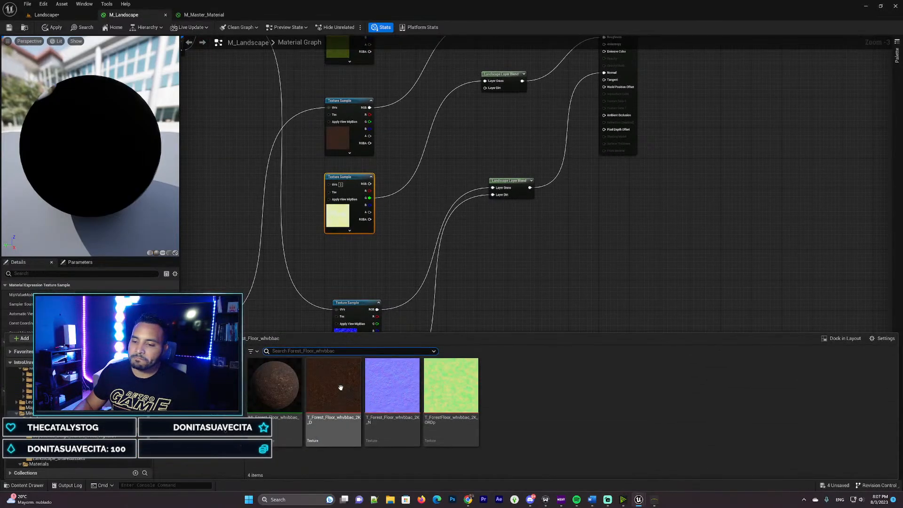
{"action": "left_click", "coordinate": [451, 383]}
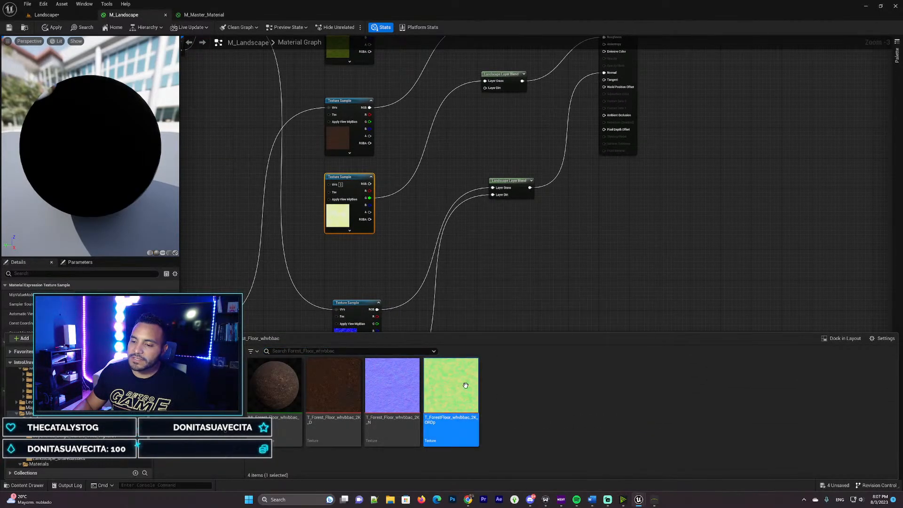
{"action": "left_click_drag", "start_coordinate": [455, 382], "coordinate": [348, 248]}
{"action": "left_click_drag", "start_coordinate": [360, 305], "coordinate": [348, 320]}
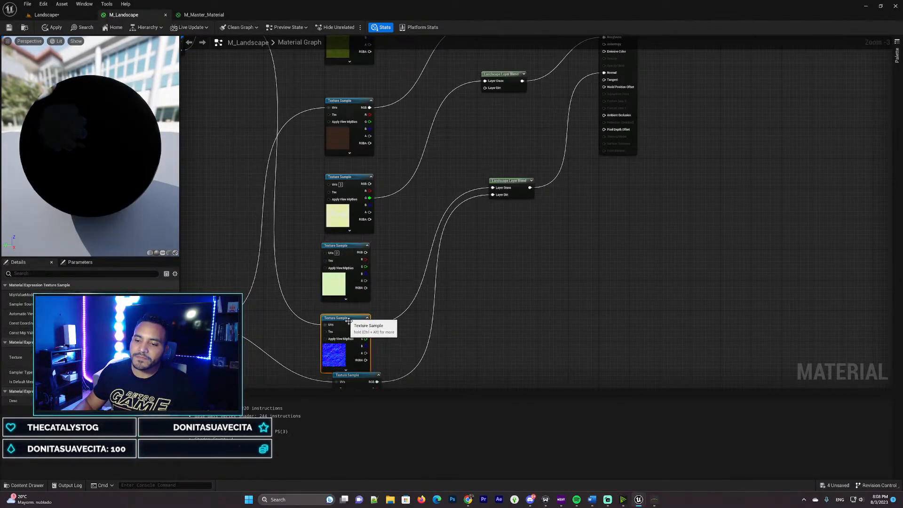
Step: Tidy the Texture Samples' spacing and wire the forest floor ORDp sample's green channel into Layer Dirt of the roughness Landscape Layer Blend
{"action": "right_click_drag", "start_coordinate": [395, 356], "coordinate": [373, 269]}
{"action": "left_click_drag", "start_coordinate": [337, 292], "coordinate": [324, 305]}
{"action": "right_click_drag", "start_coordinate": [393, 233], "coordinate": [395, 365]}
{"action": "right_click_drag", "start_coordinate": [374, 311], "coordinate": [354, 309]}
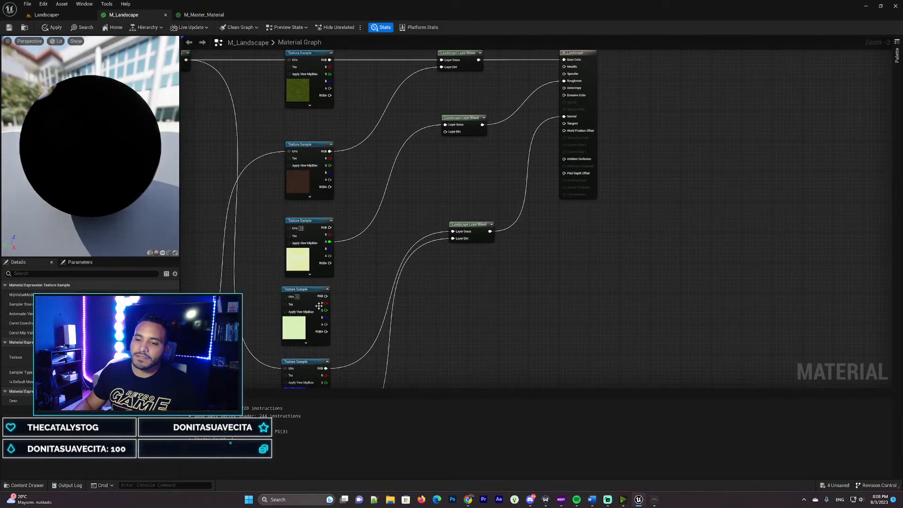
{"action": "left_click_drag", "start_coordinate": [324, 310], "coordinate": [445, 133]}
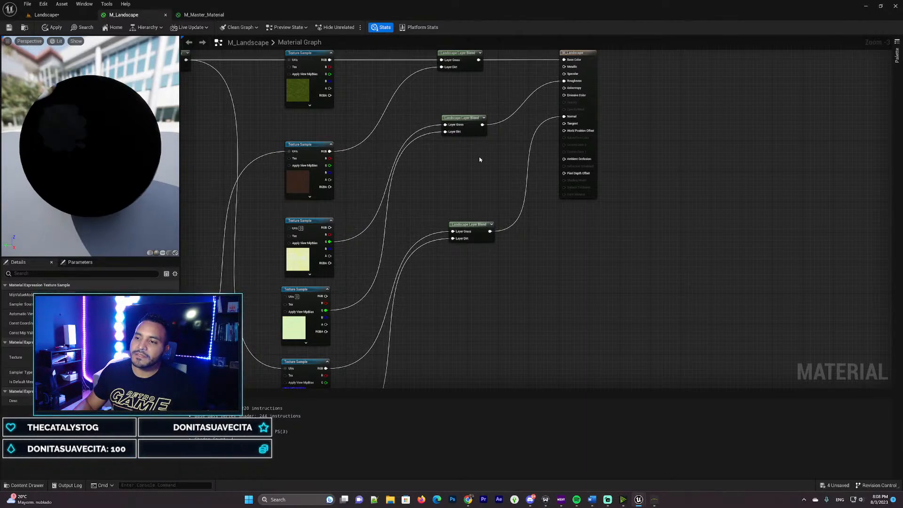
Step: Apply and save the M_Landscape material, and return to the Landscape level
{"action": "right_click_drag", "start_coordinate": [479, 131], "coordinate": [502, 168]}
{"action": "right_click_drag", "start_coordinate": [484, 132], "coordinate": [521, 142]}
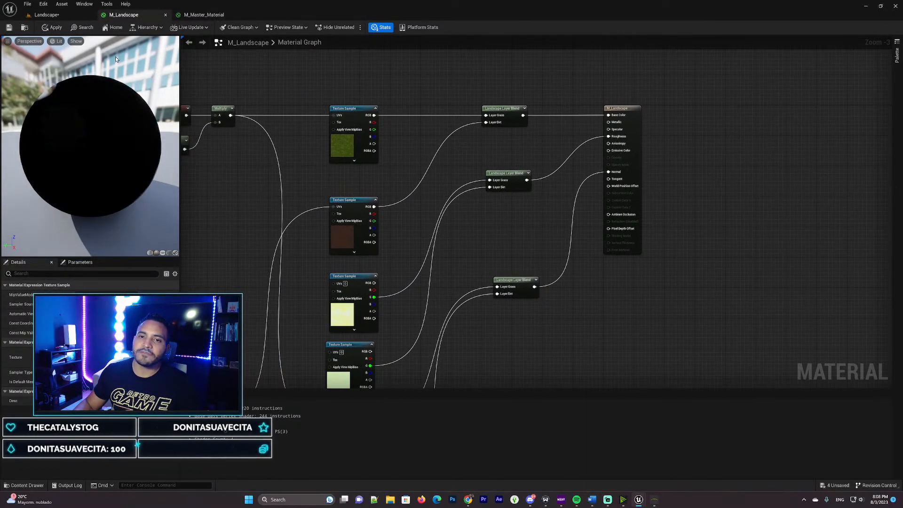
{"action": "left_click", "coordinate": [50, 28]}
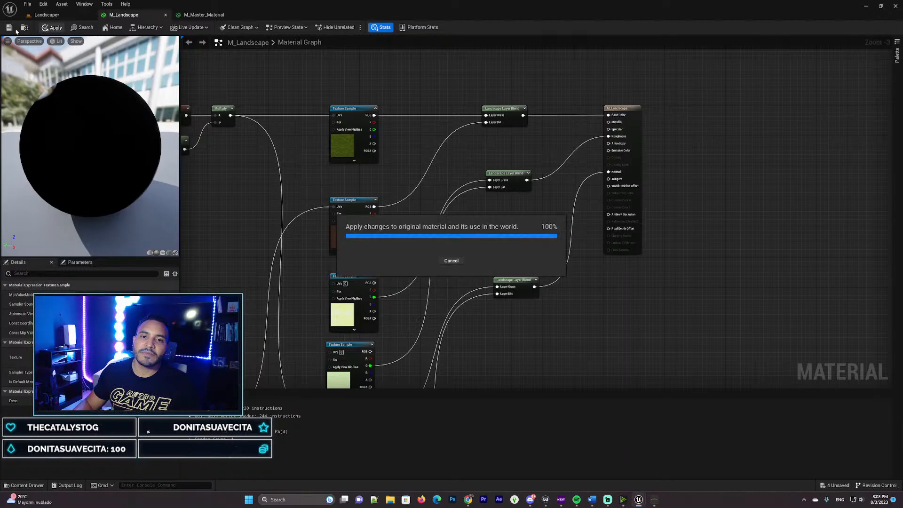
{"action": "left_click", "coordinate": [10, 28]}
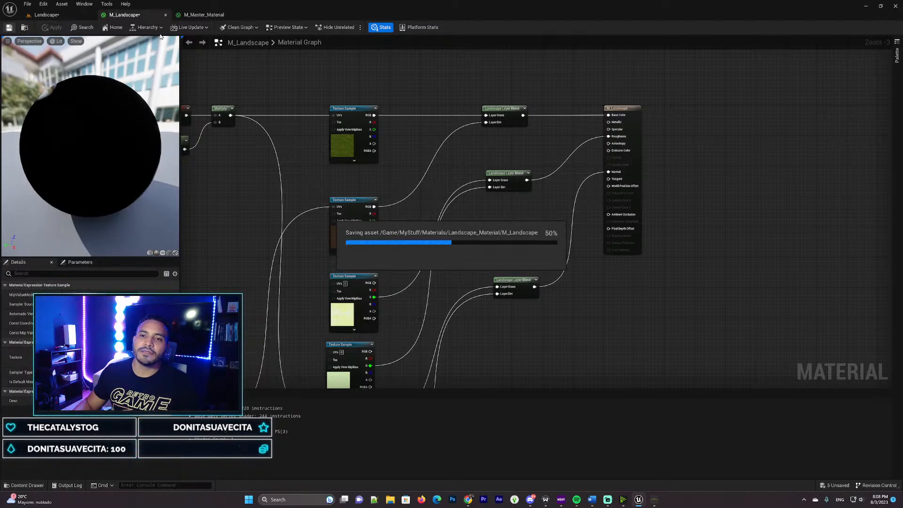
{"action": "left_click", "coordinate": [47, 14]}
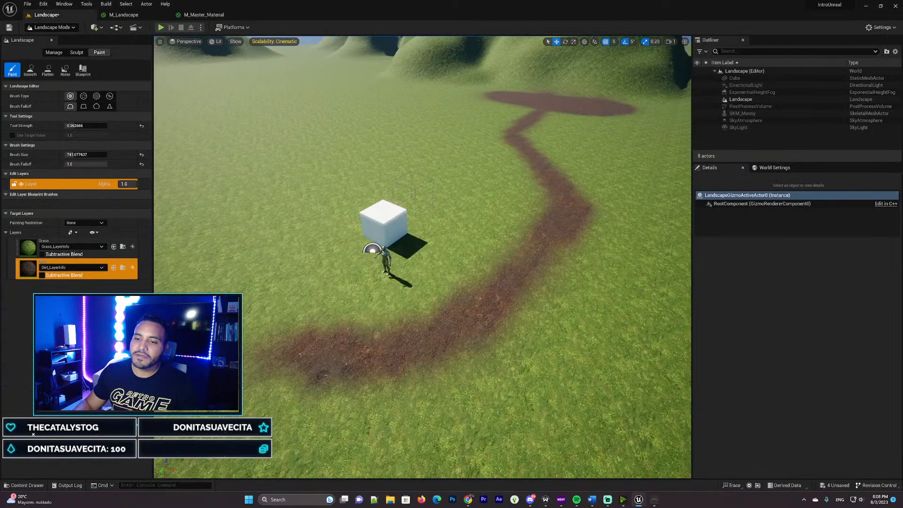
Step: Inspect the grass and dirt path in the level from close up and afar to judge the new roughness
{"action": "key", "text": "w"}
{"action": "right_click_drag", "start_coordinate": [422, 257], "coordinate": [414, 157]}
{"action": "key", "text": "a"}
{"action": "key", "text": "w"}
{"action": "key", "text": "d"}
{"action": "key", "text": "d"}
{"action": "key", "text": "w"}
{"action": "key", "text": "s"}
{"action": "right_click_drag", "start_coordinate": [469, 238], "coordinate": [425, 285]}
{"action": "key", "text": "w"}
{"action": "key", "text": "s"}
{"action": "key", "text": "d"}
{"action": "key", "text": "s"}
{"action": "key", "text": "a"}
{"action": "key", "text": "w"}
{"action": "key", "text": "w"}
{"action": "key", "text": "s"}
{"action": "key", "text": "w"}
{"action": "key", "text": "a"}
{"action": "key", "text": "s"}
{"action": "key", "text": "w"}
{"action": "key", "text": "w"}
{"action": "key", "text": "w"}
{"action": "key", "text": "s"}
{"action": "key", "text": "w"}
{"action": "key", "text": "s"}
{"action": "key", "text": "d"}
{"action": "key", "text": "d"}
{"action": "right_click_drag", "start_coordinate": [408, 221], "coordinate": [408, 221]}
{"action": "key", "text": "a"}
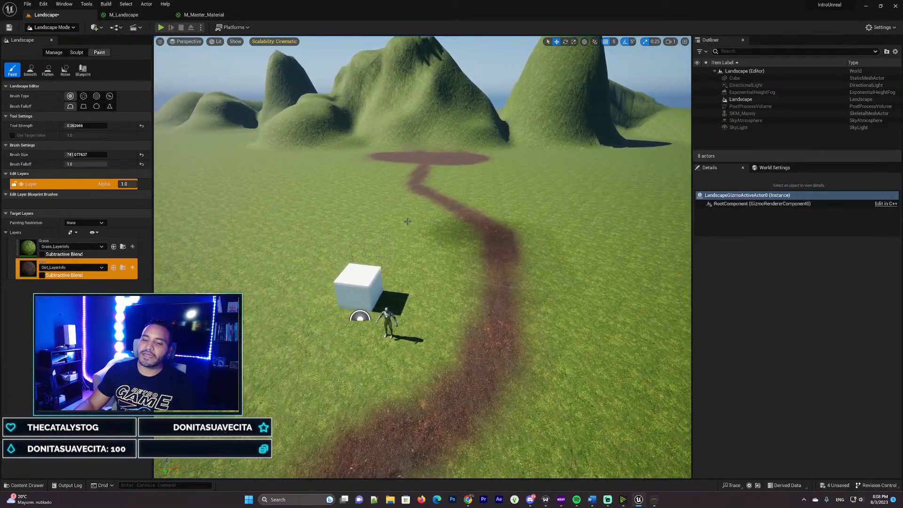
{"action": "key", "text": "w"}
{"action": "right_click_drag", "start_coordinate": [486, 248], "coordinate": [485, 248]}
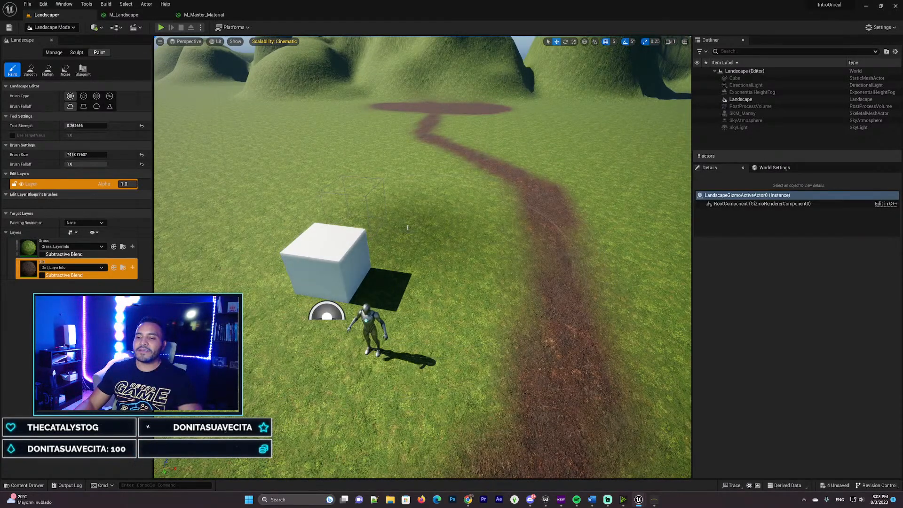
{"action": "right_click_drag", "start_coordinate": [408, 228], "coordinate": [408, 228]}
{"action": "key", "text": "w"}
{"action": "key", "text": "s"}
{"action": "key", "text": "w"}
{"action": "key", "text": "s"}
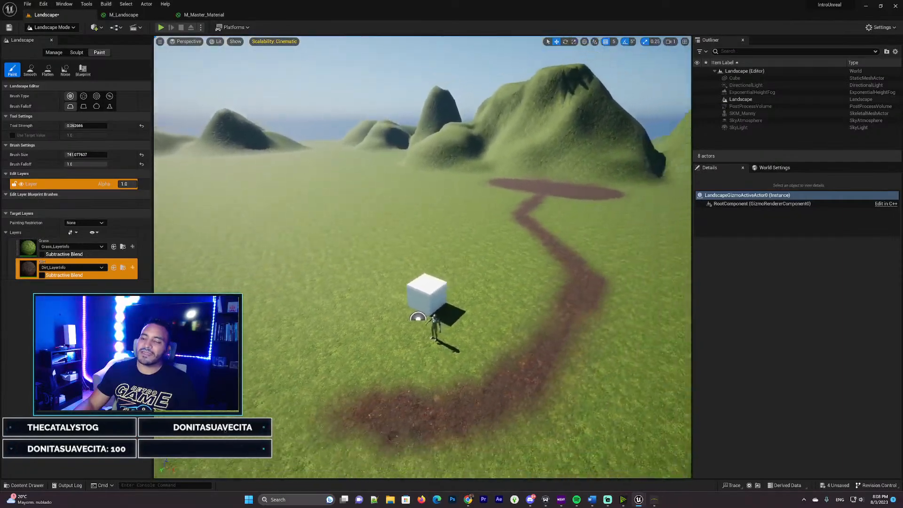
{"action": "key", "text": "w"}
{"action": "right_click_drag", "start_coordinate": [418, 318], "coordinate": [418, 318]}
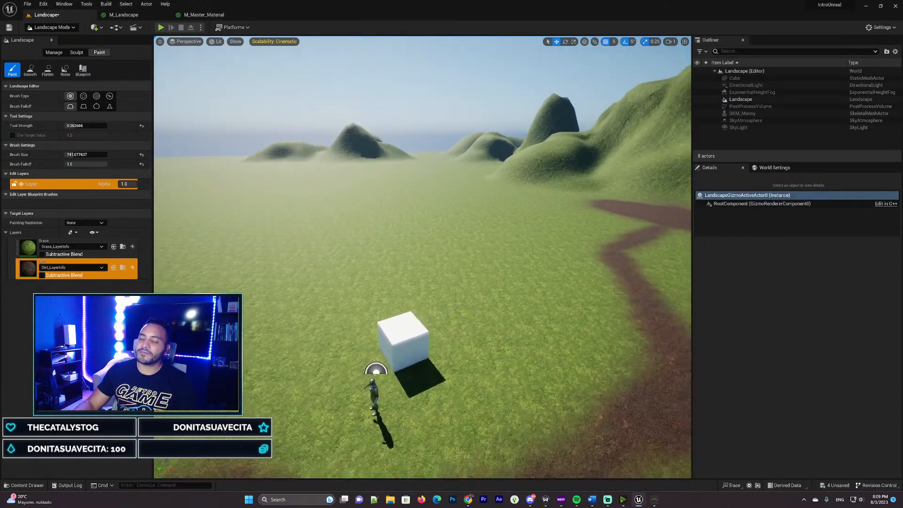
{"action": "right_click_drag", "start_coordinate": [210, 193], "coordinate": [209, 193]}
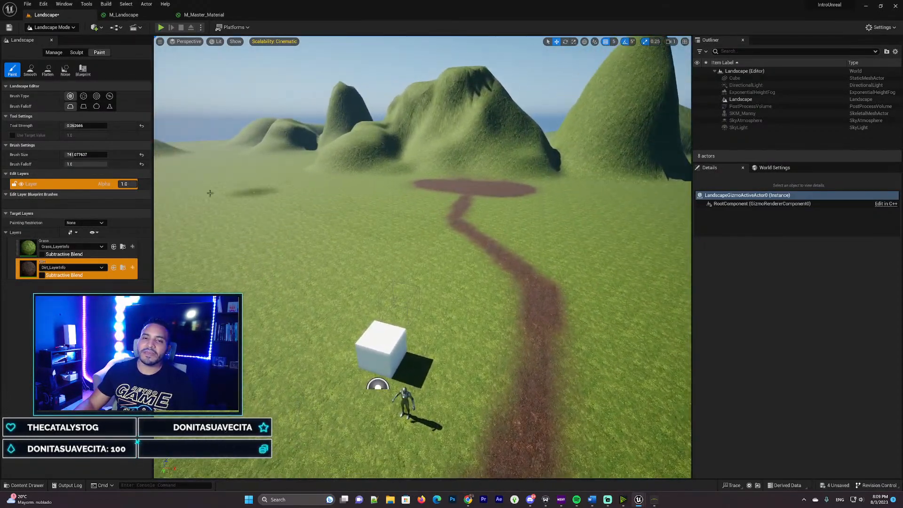
Step: Switch the editor from Landscape Mode to Selection Mode and survey the hills and dirt path across the landscape
{"action": "left_click", "coordinate": [53, 28]}
{"action": "left_click", "coordinate": [47, 38]}
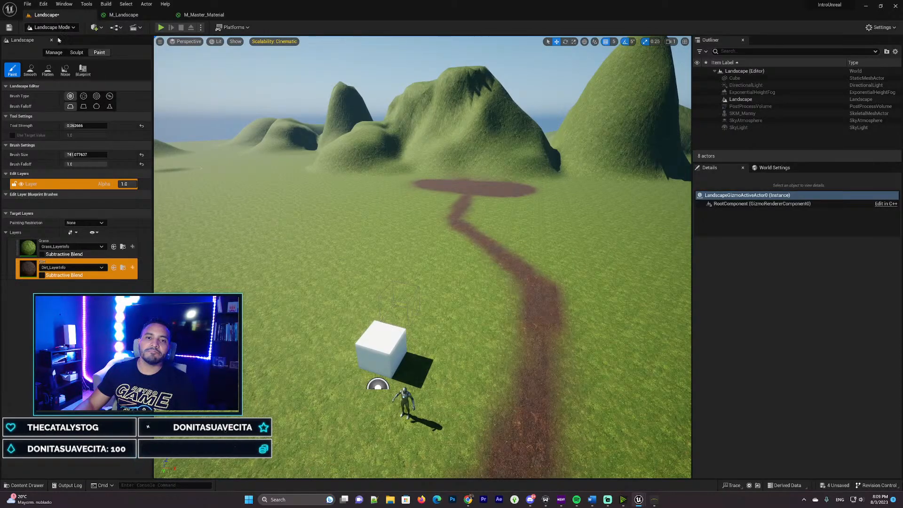
{"action": "right_click_drag", "start_coordinate": [361, 188], "coordinate": [361, 188]}
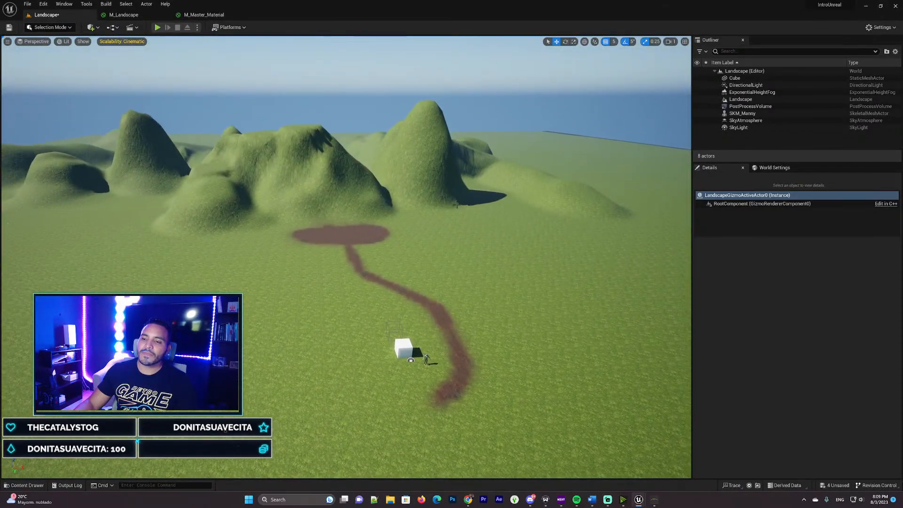
{"action": "right_click_drag", "start_coordinate": [456, 205], "coordinate": [457, 205]}
{"action": "right_click_drag", "start_coordinate": [361, 188], "coordinate": [362, 188]}
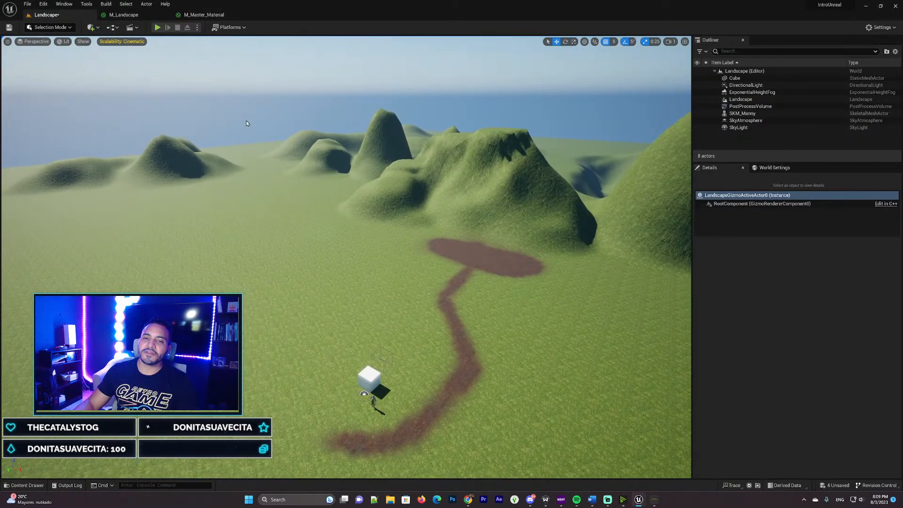
{"action": "right_click_drag", "start_coordinate": [246, 123], "coordinate": [253, 133]}
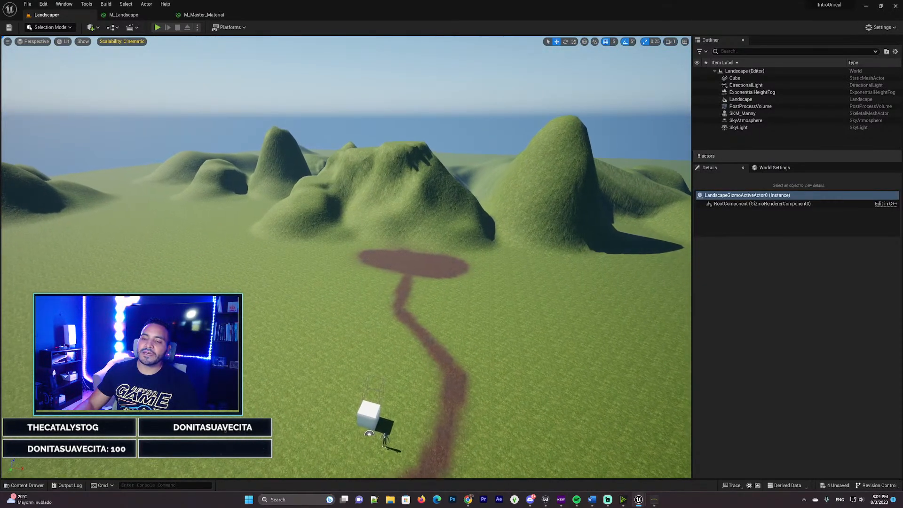
{"action": "right_click_drag", "start_coordinate": [253, 132], "coordinate": [253, 132]}
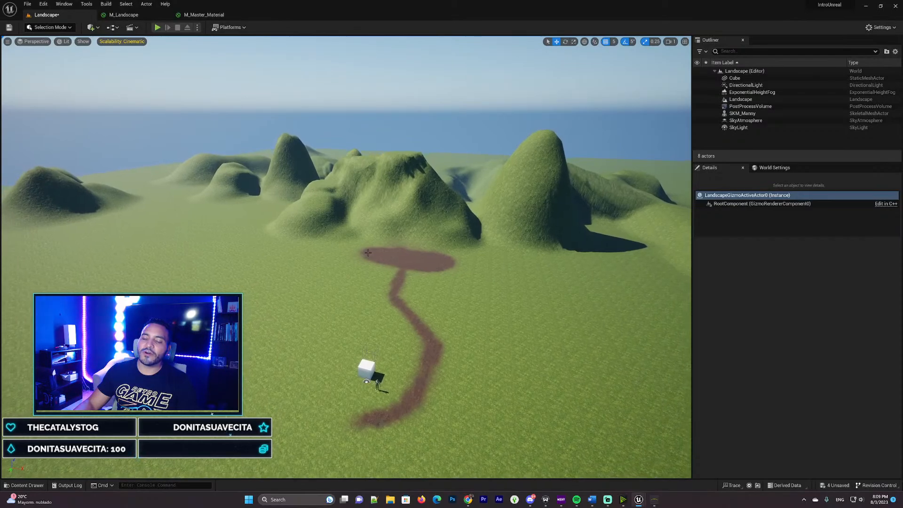
{"action": "right_click_drag", "start_coordinate": [367, 253], "coordinate": [407, 274]}
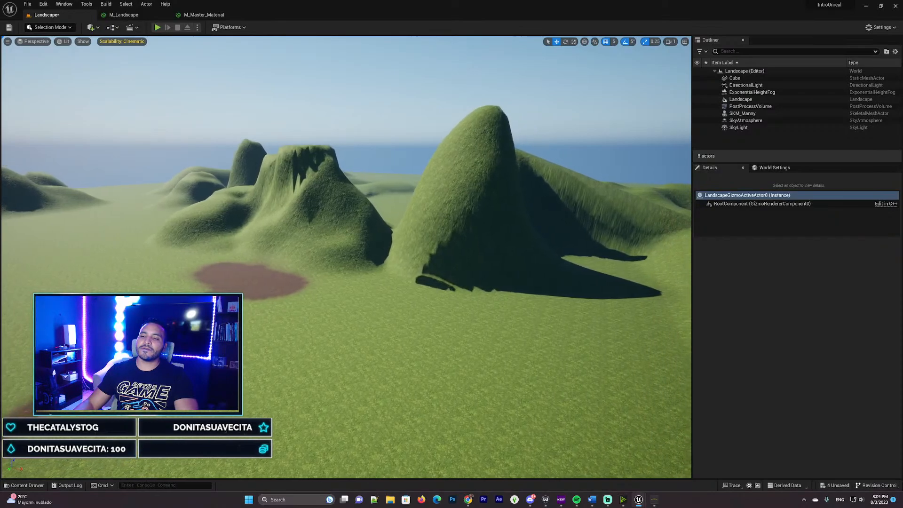
{"action": "right_click_drag", "start_coordinate": [395, 205], "coordinate": [357, 200]}
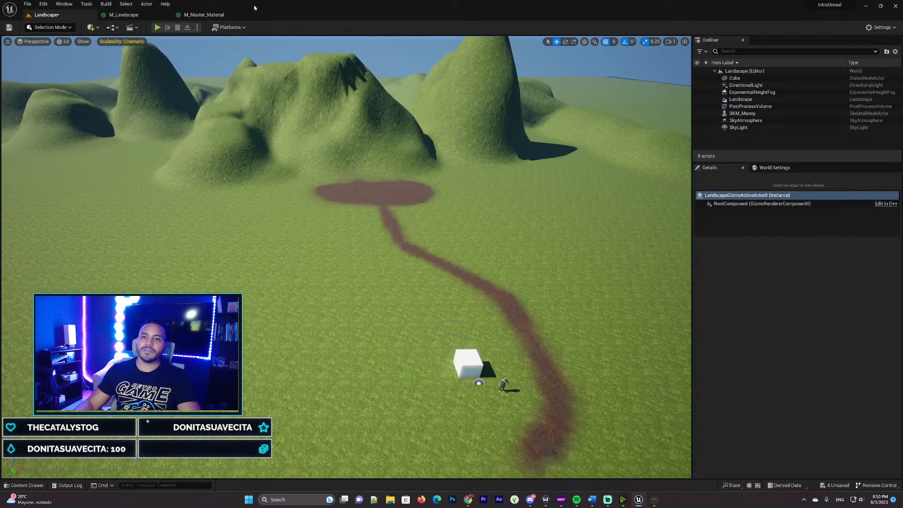
{"action": "right_click_drag", "start_coordinate": [357, 200], "coordinate": [357, 200]}
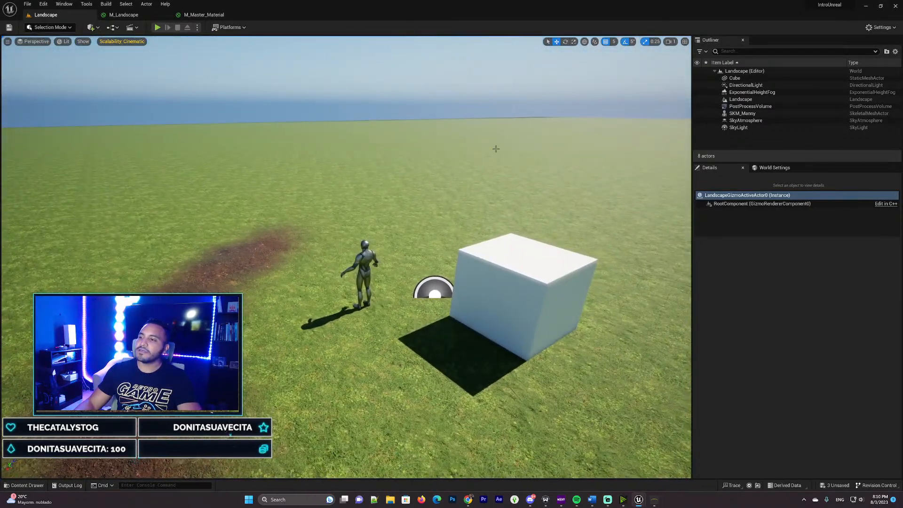
Step: Review the ExponentialHeightFog, Landscape, SKM_Manny, SkyAtmosphere and SkyLight actors one after another, focusing the view on the mannequin and its surroundings
{"action": "left_click", "coordinate": [751, 86]}
{"action": "left_click", "coordinate": [753, 93]}
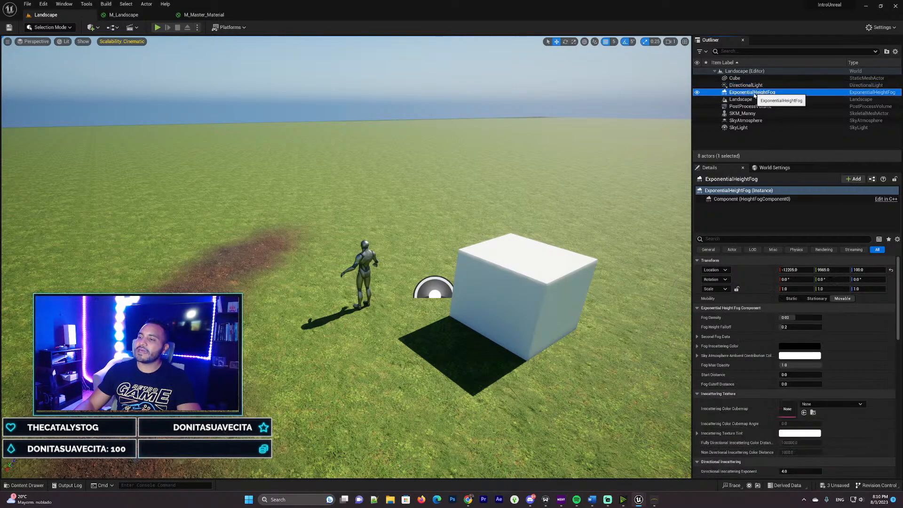
{"action": "left_click", "coordinate": [747, 100]}
{"action": "double_click", "coordinate": [747, 99]}
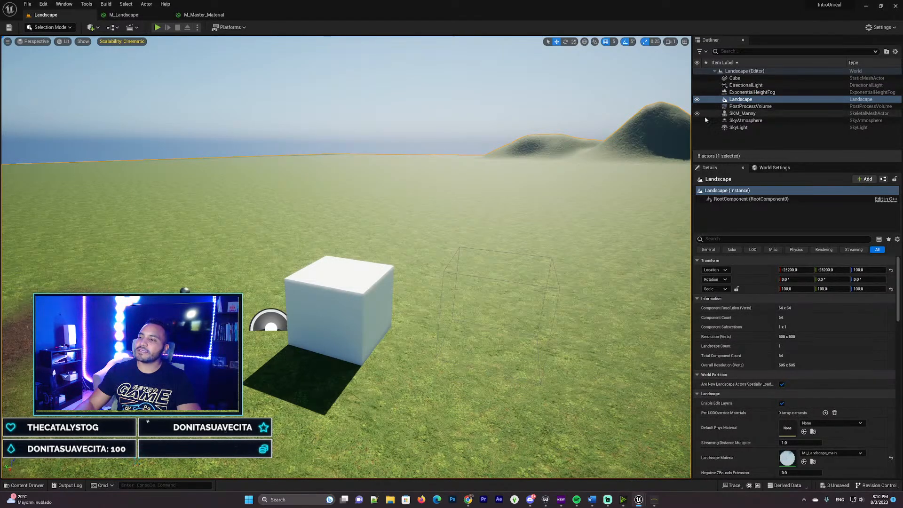
{"action": "right_click", "coordinate": [528, 229]}
{"action": "key", "text": "Escape"}
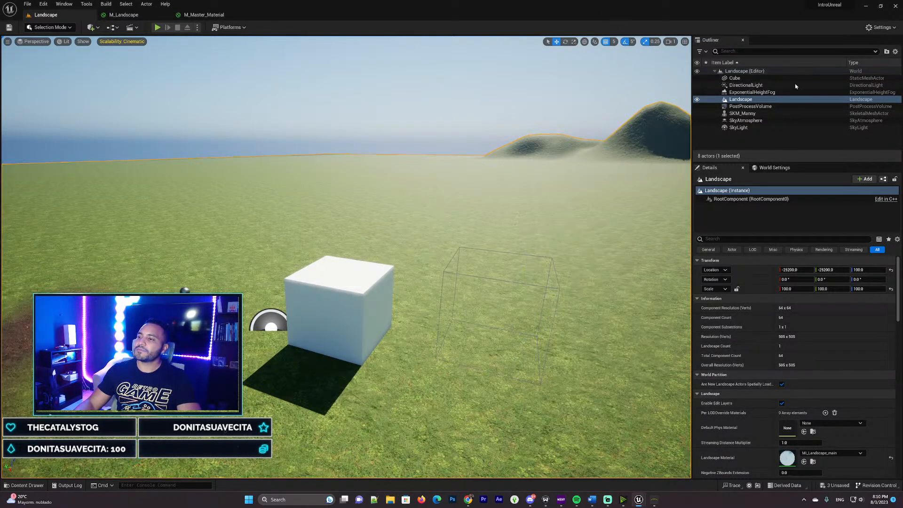
{"action": "left_click", "coordinate": [750, 106]}
{"action": "double_click", "coordinate": [742, 114]}
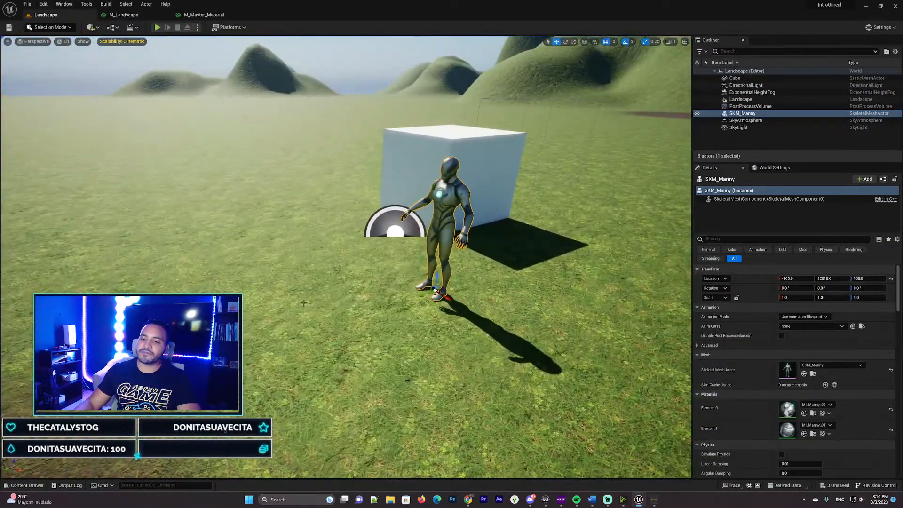
{"action": "right_click_drag", "start_coordinate": [303, 303], "coordinate": [200, 307]}
{"action": "scroll", "coordinate": [258, 329], "scroll_direction": "down", "scroll_amount": 5}
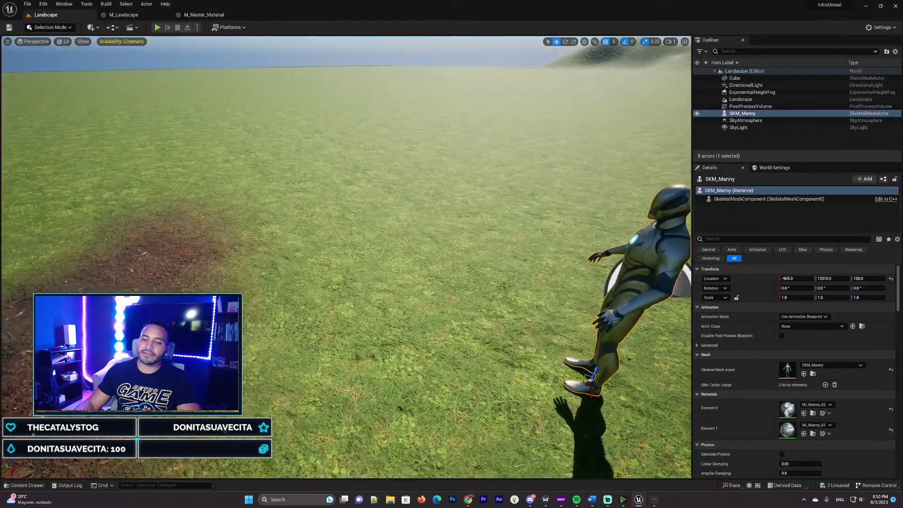
{"action": "right_click_drag", "start_coordinate": [259, 328], "coordinate": [200, 354]}
{"action": "right_click_drag", "start_coordinate": [470, 306], "coordinate": [516, 252]}
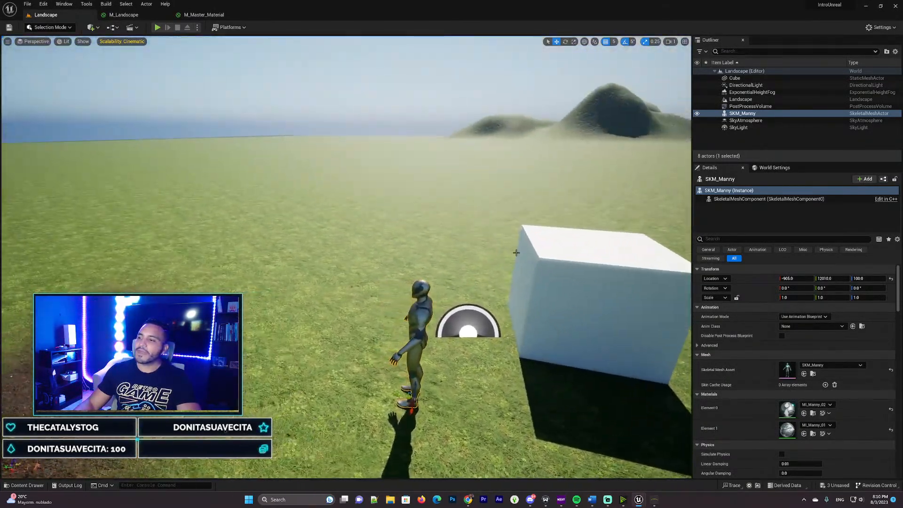
{"action": "left_click", "coordinate": [747, 120]}
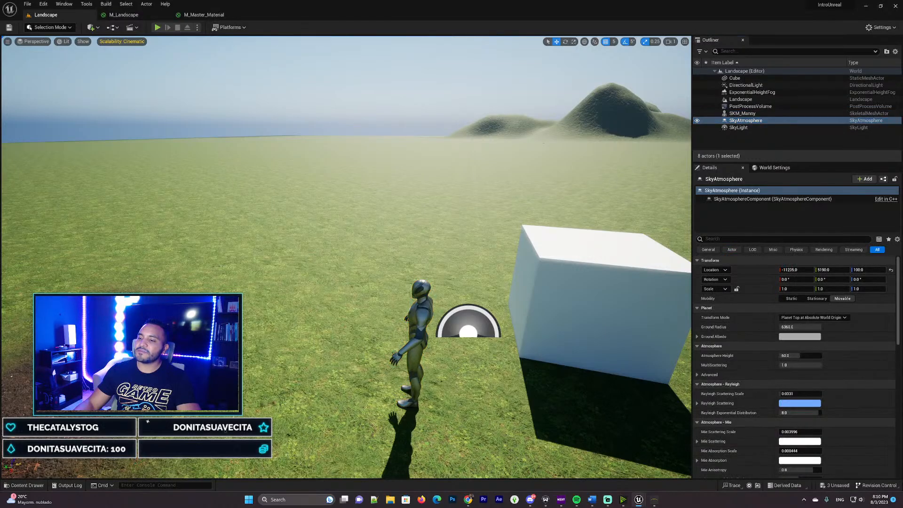
{"action": "double_click", "coordinate": [748, 120]}
{"action": "left_click", "coordinate": [745, 128]}
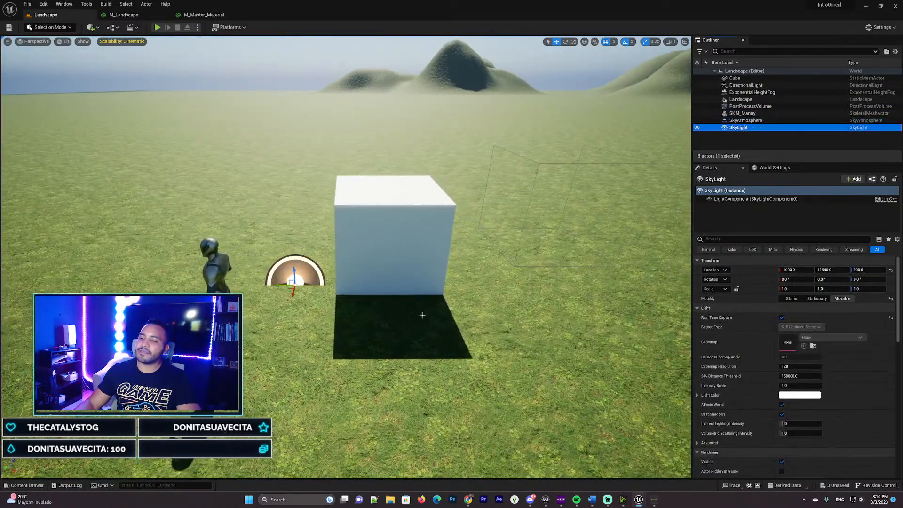
Step: Examine the dirt path, the grass around the cube and the sculpted hills from several angles with the Landscape actor selected
{"action": "key", "text": "w"}
{"action": "right_click_drag", "start_coordinate": [426, 309], "coordinate": [542, 323]}
{"action": "key", "text": "s"}
{"action": "key", "text": "a"}
{"action": "key", "text": "d"}
{"action": "key", "text": "s"}
{"action": "key", "text": "a"}
{"action": "key", "text": "w"}
{"action": "key", "text": "s"}
{"action": "key", "text": "d"}
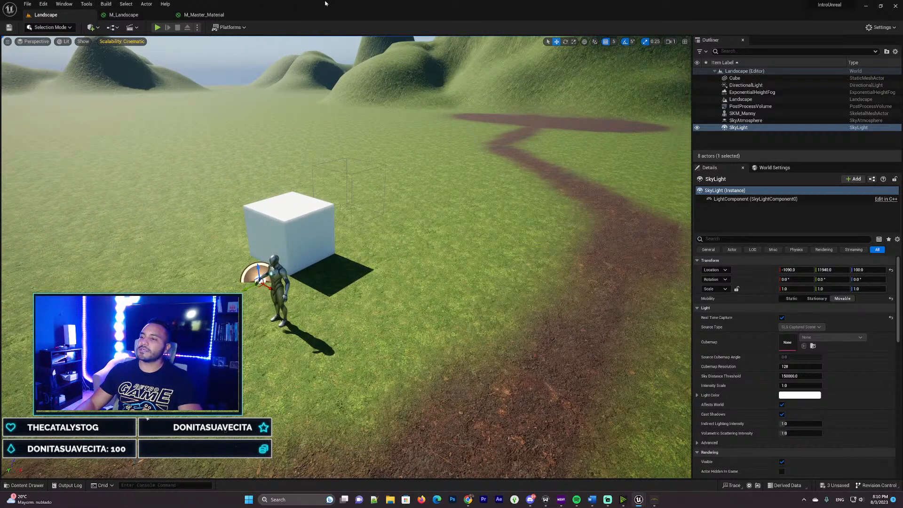
{"action": "right_click_drag", "start_coordinate": [398, 179], "coordinate": [421, 247]}
{"action": "left_click", "coordinate": [432, 272]}
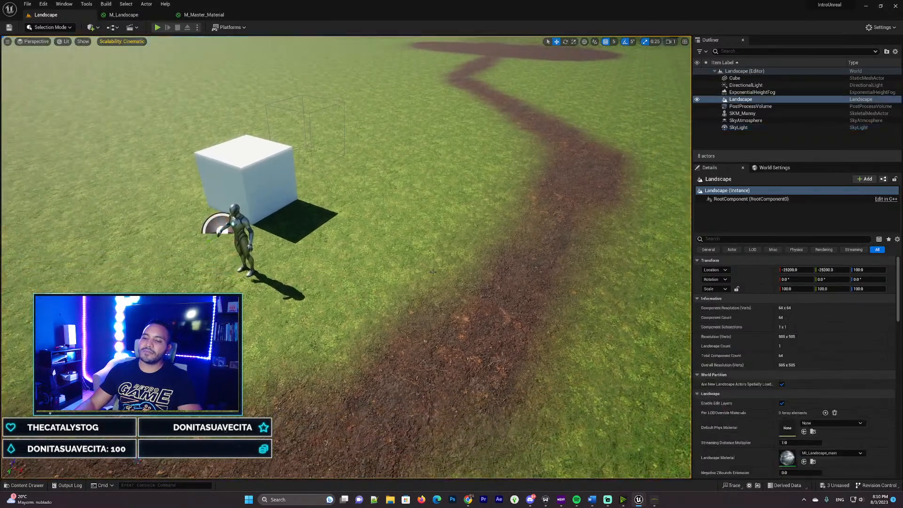
{"action": "right_click_drag", "start_coordinate": [301, 197], "coordinate": [292, 94]}
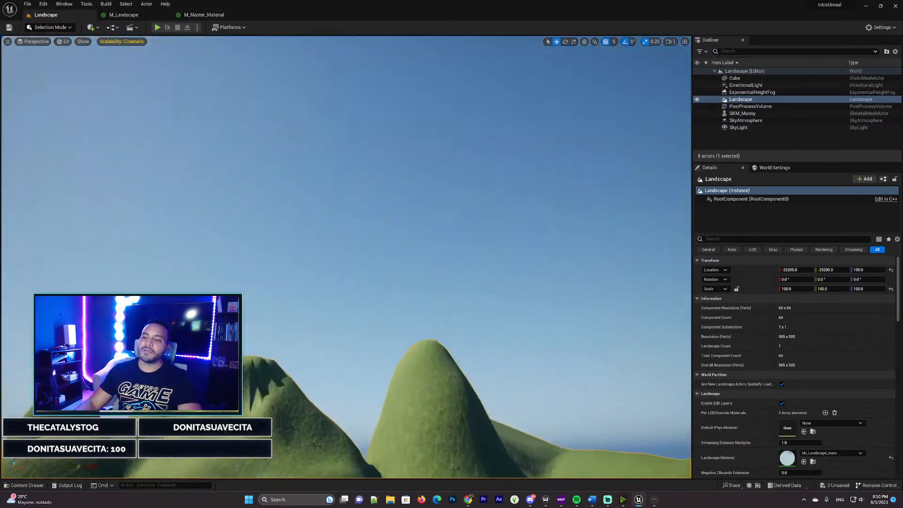
{"action": "mouse_move", "coordinate": [292, 141]}
{"action": "right_mouse_down"}
{"action": "mouse_move", "coordinate": [274, 263]}
{"action": "mouse_move", "coordinate": [332, 322]}
{"action": "mouse_move", "coordinate": [327, 268]}
{"action": "mouse_move", "coordinate": [494, 315]}
{"action": "mouse_move", "coordinate": [487, 278]}
{"action": "mouse_move", "coordinate": [494, 325]}
{"action": "mouse_move", "coordinate": [437, 319]}
{"action": "mouse_move", "coordinate": [444, 316]}
{"action": "mouse_move", "coordinate": [435, 308]}
{"action": "mouse_move", "coordinate": [475, 329]}
{"action": "mouse_move", "coordinate": [497, 319]}
{"action": "mouse_move", "coordinate": [431, 302]}
{"action": "mouse_move", "coordinate": [407, 144]}
{"action": "right_mouse_up"}
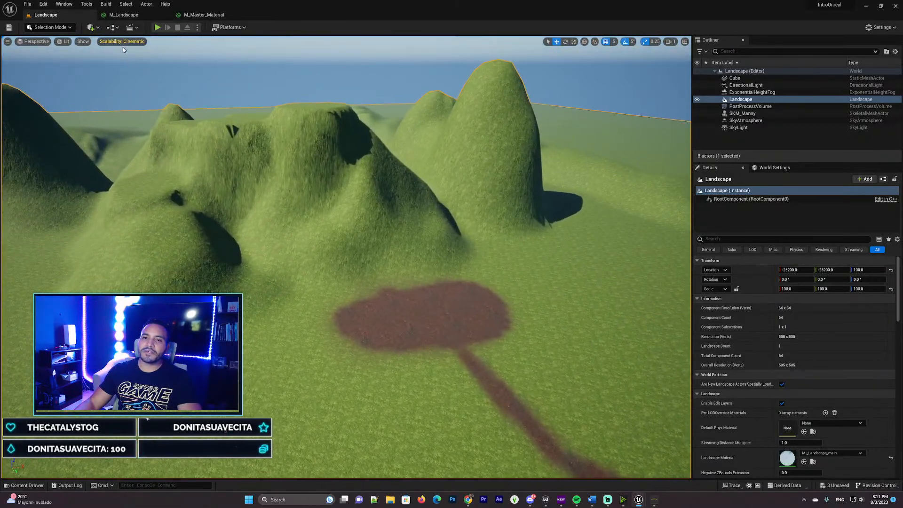
Step: Open Quixel Bridge in a maximized window and browse its 3D Assets category
{"action": "left_click", "coordinate": [78, 4]}
{"action": "mouse_move", "coordinate": [64, 4]}
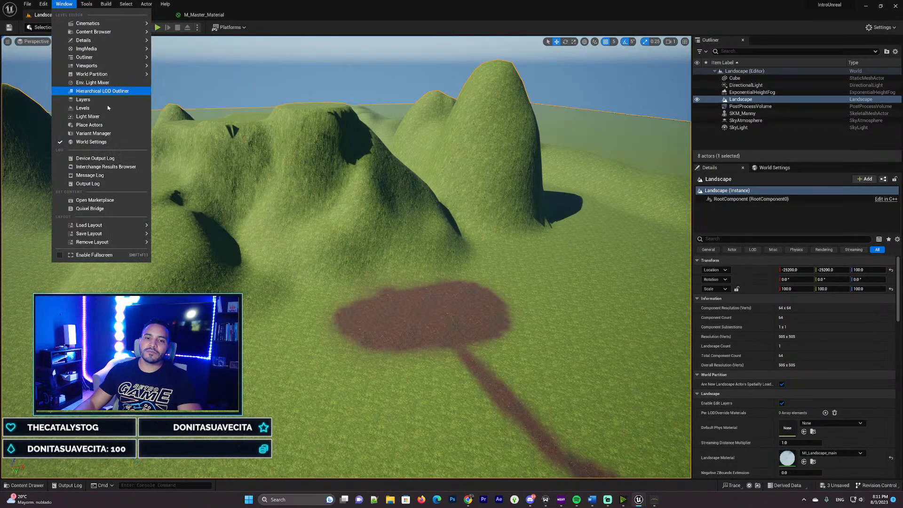
{"action": "left_click", "coordinate": [119, 207]}
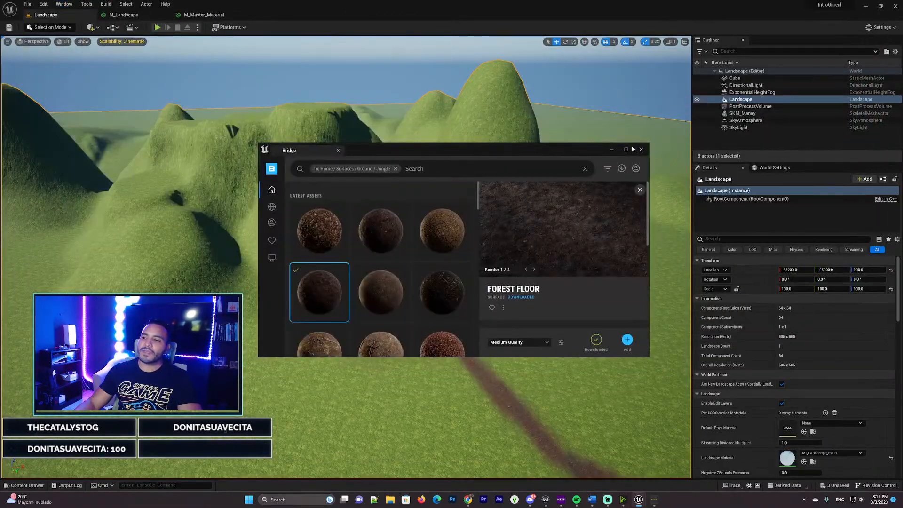
{"action": "left_click", "coordinate": [626, 149]}
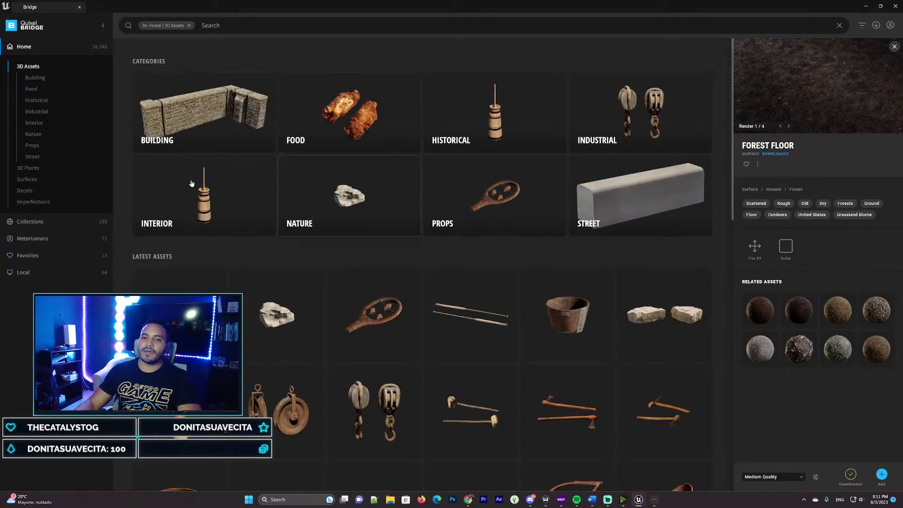
{"action": "scroll", "coordinate": [226, 194], "scroll_direction": "down", "scroll_amount": 3}
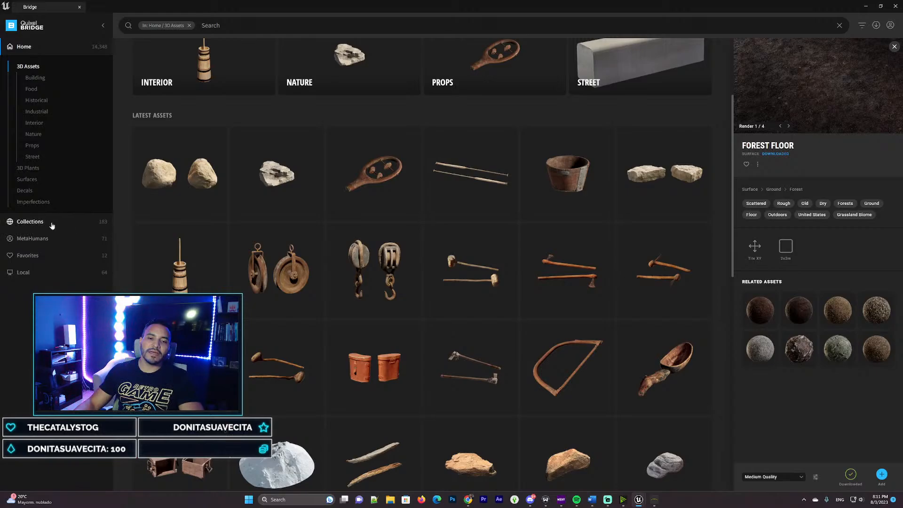
Step: Place the Huge Nordic Coastal Cliff from the Quixel Bridge favorites on the grass in the level
{"action": "left_click", "coordinate": [27, 256]}
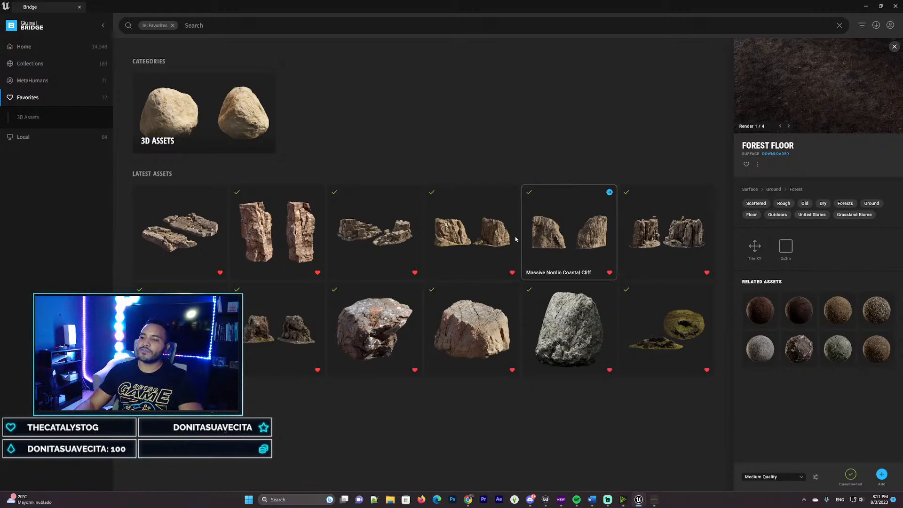
{"action": "left_click", "coordinate": [882, 6]}
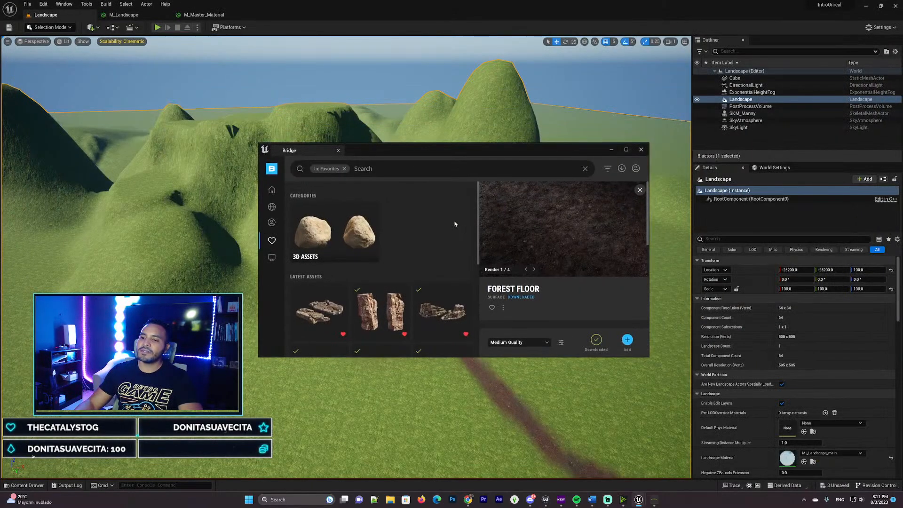
{"action": "scroll", "coordinate": [400, 288], "scroll_direction": "down", "scroll_amount": 5}
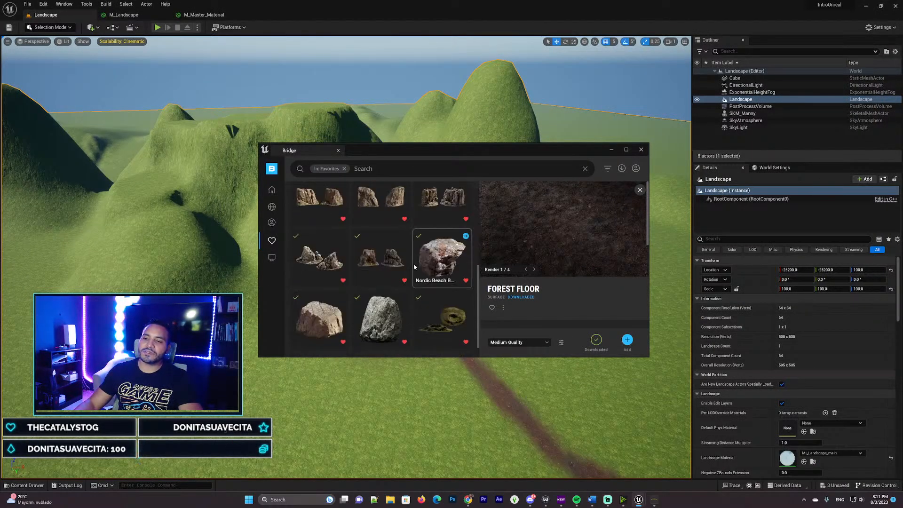
{"action": "left_click_drag", "start_coordinate": [416, 227], "coordinate": [200, 393]}
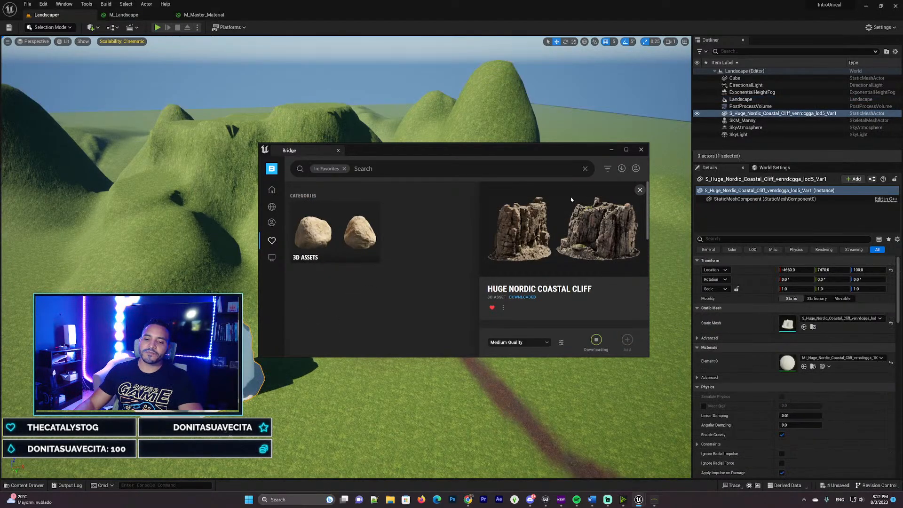
Step: Minimize Bridge and focus the view on the newly placed cliff to examine it up close
{"action": "left_click", "coordinate": [611, 149]}
{"action": "key", "text": "w"}
{"action": "right_click_drag", "start_coordinate": [376, 245], "coordinate": [381, 294]}
{"action": "key", "text": "f"}
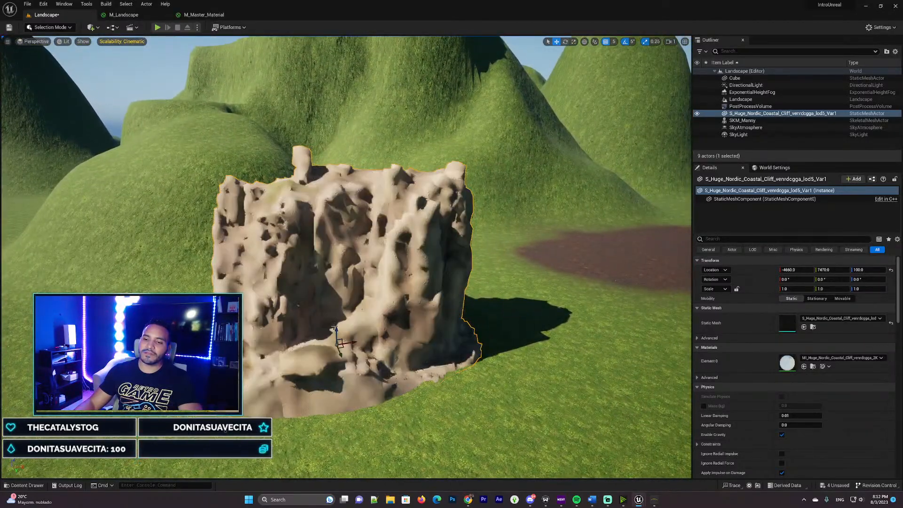
{"action": "mouse_move", "coordinate": [345, 300]}
{"action": "right_mouse_down"}
{"action": "mouse_move", "coordinate": [325, 339]}
{"action": "mouse_move", "coordinate": [329, 351]}
{"action": "mouse_move", "coordinate": [346, 301]}
{"action": "right_mouse_up"}
{"action": "key", "text": "w"}
{"action": "key", "text": "s"}
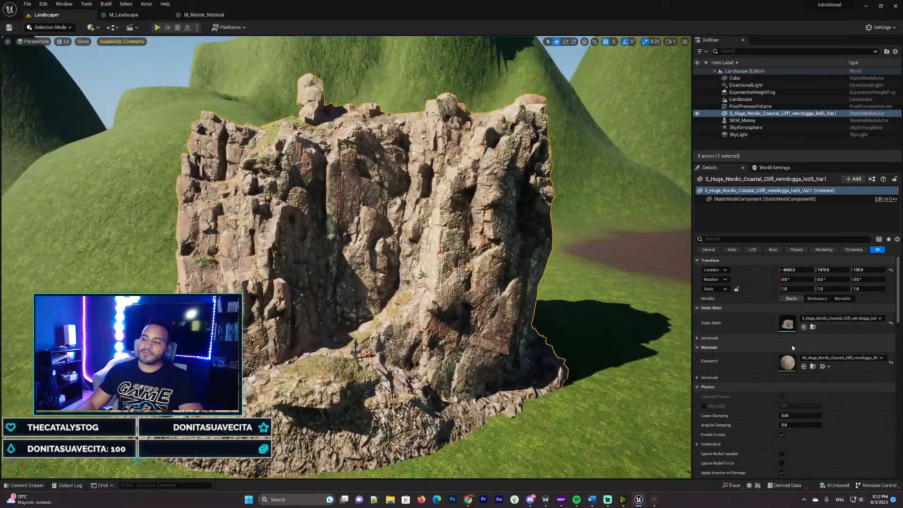
Step: Open the cliff's material instance, enable its Tiling/Offset parameter and float its editor window over the Landscape level
{"action": "double_click", "coordinate": [787, 363]}
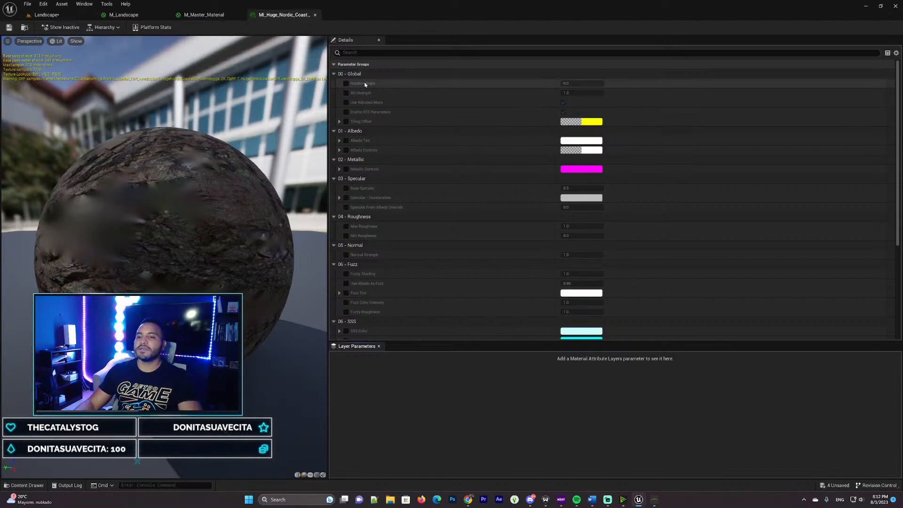
{"action": "scroll", "coordinate": [360, 103], "scroll_direction": "down", "scroll_amount": 2}
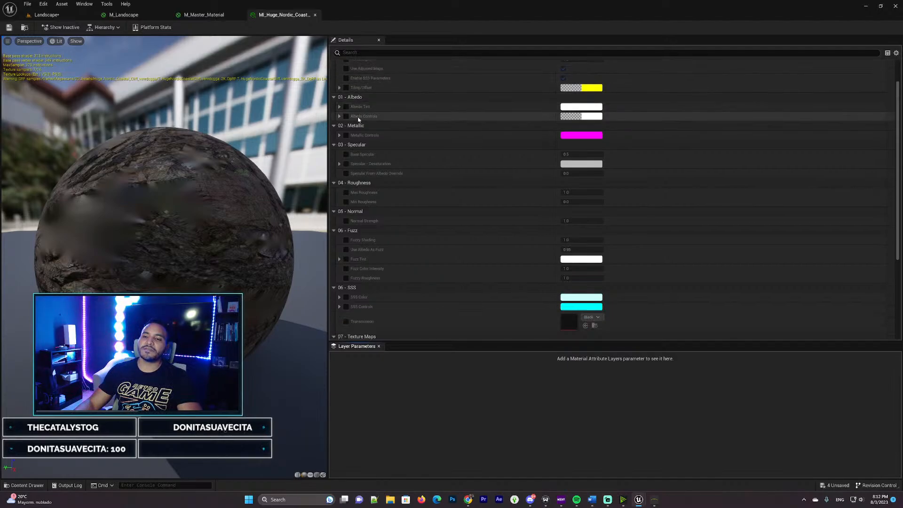
{"action": "scroll", "coordinate": [358, 120], "scroll_direction": "up", "scroll_amount": 2}
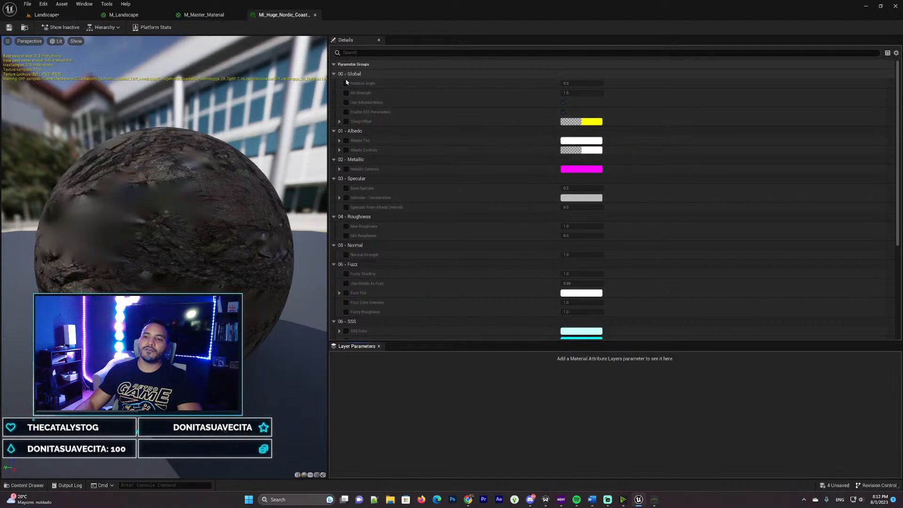
{"action": "left_click", "coordinate": [347, 121]}
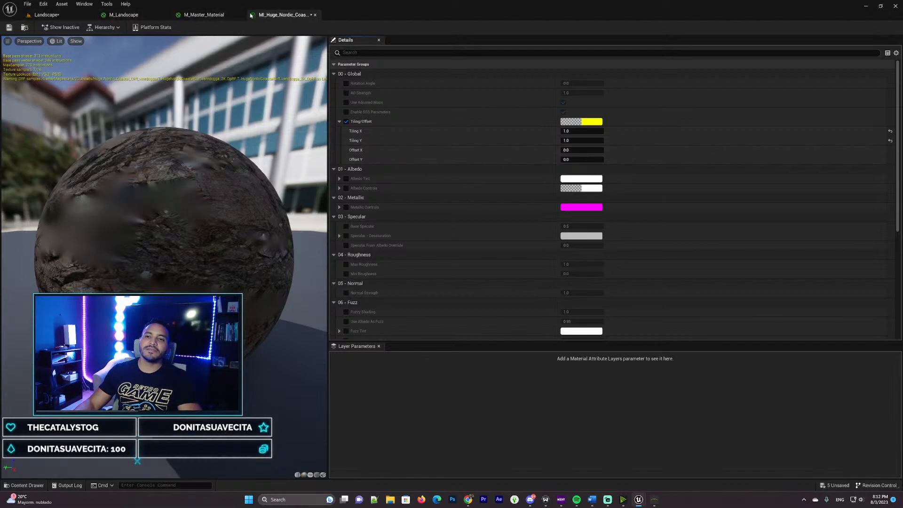
{"action": "left_click_drag", "start_coordinate": [278, 15], "coordinate": [335, 89]}
{"action": "left_click", "coordinate": [52, 15]}
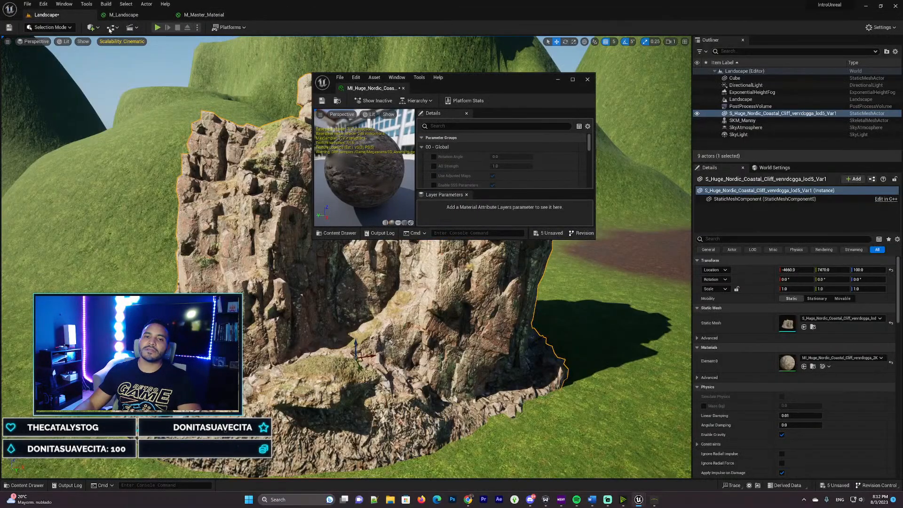
Step: Apply the cliff's material instance MI_Huge_Nordic_Coastal_Cliff to the white cube near the mannequin
{"action": "right_click_drag", "start_coordinate": [255, 241], "coordinate": [389, 299]}
{"action": "key", "text": "w"}
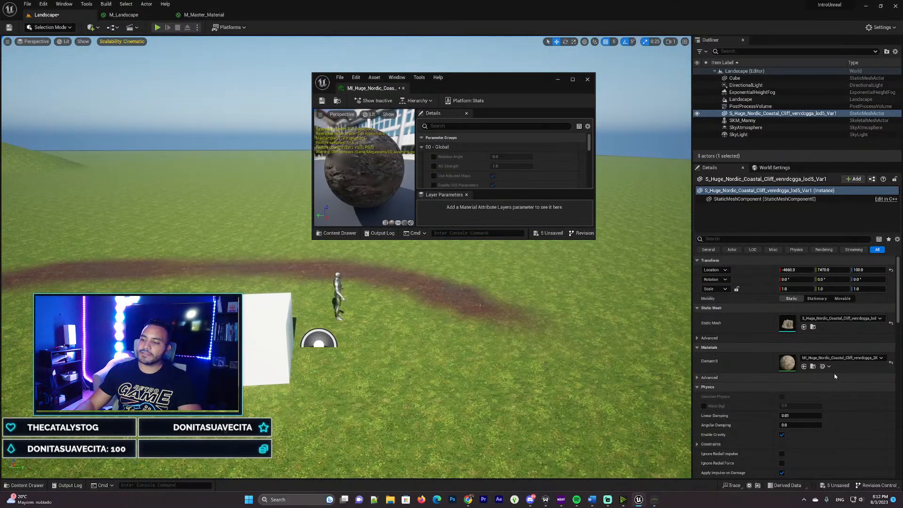
{"action": "left_click", "coordinate": [814, 367]}
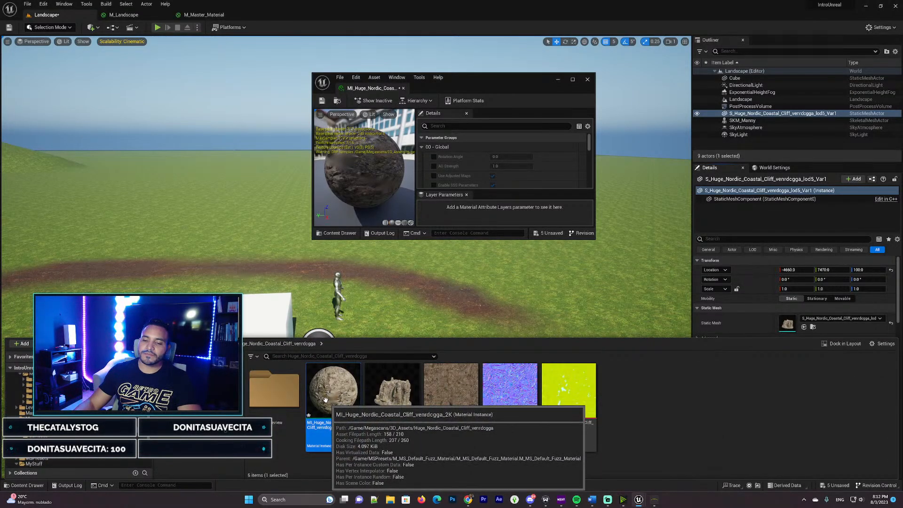
{"action": "left_click_drag", "start_coordinate": [328, 402], "coordinate": [284, 335]}
{"action": "right_click_drag", "start_coordinate": [306, 332], "coordinate": [282, 325]}
{"action": "key", "text": "w"}
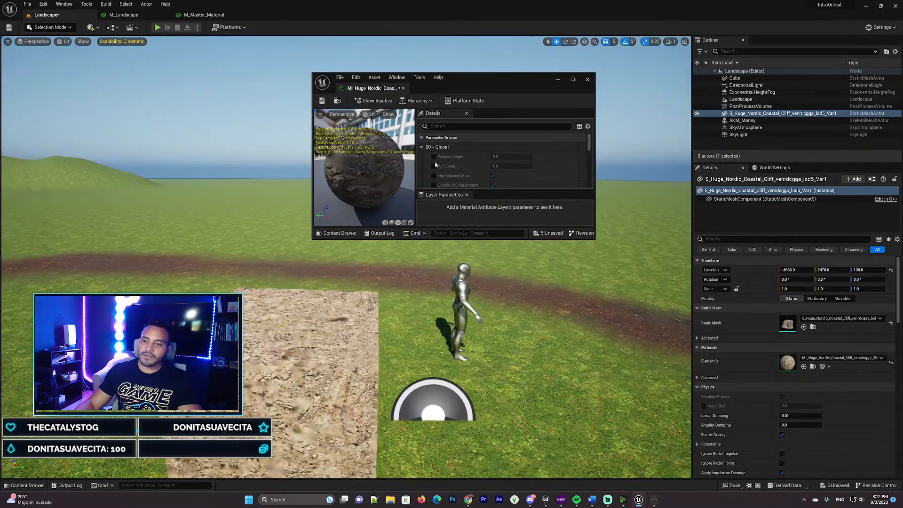
Step: Try different Tiling X and Tiling Y values while watching the cube, and return both to 1.0
{"action": "scroll", "coordinate": [436, 165], "scroll_direction": "down", "scroll_amount": 3}
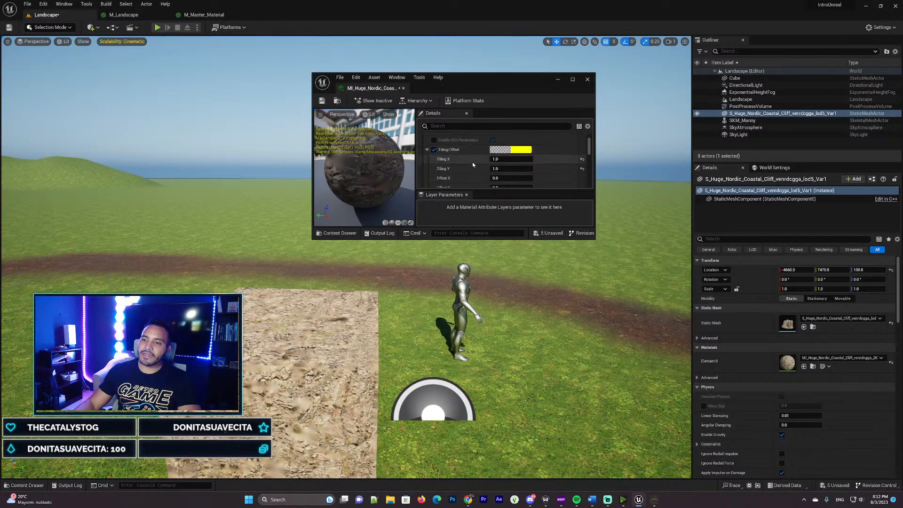
{"action": "scroll", "coordinate": [473, 164], "scroll_direction": "down", "scroll_amount": 1}
{"action": "left_click_drag", "start_coordinate": [511, 148], "coordinate": [484, 150]}
{"action": "left_click", "coordinate": [582, 149]}
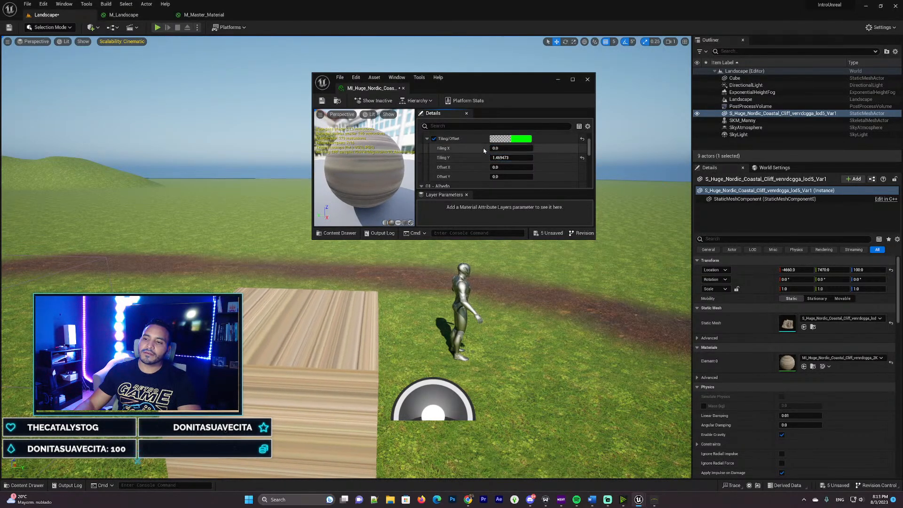
{"action": "type", "text": "1"}
{"action": "key", "text": "Return"}
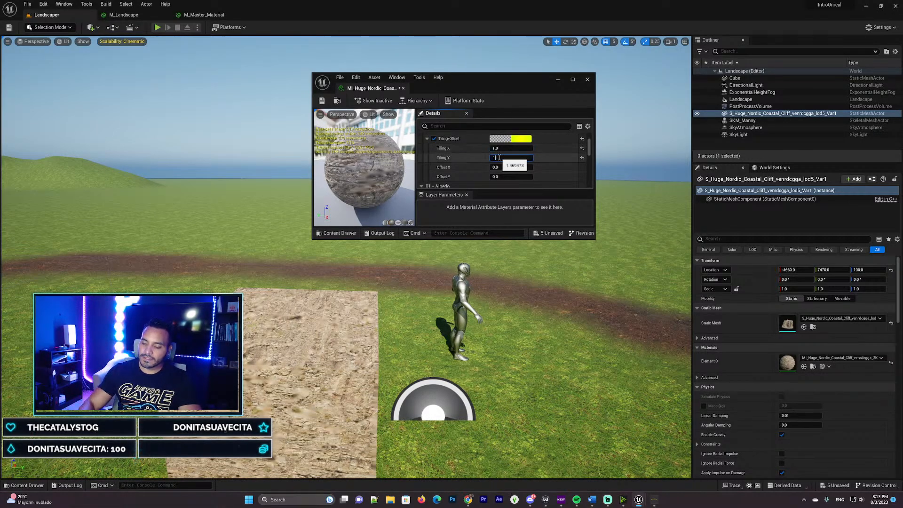
{"action": "left_click", "coordinate": [500, 158]}
{"action": "type", "text": "1"}
{"action": "key", "text": "Return"}
Step: Enable the material instance's Albedo Tint and try a pale blue tint, discarding the colour change
{"action": "scroll", "coordinate": [470, 157], "scroll_direction": "down", "scroll_amount": 3}
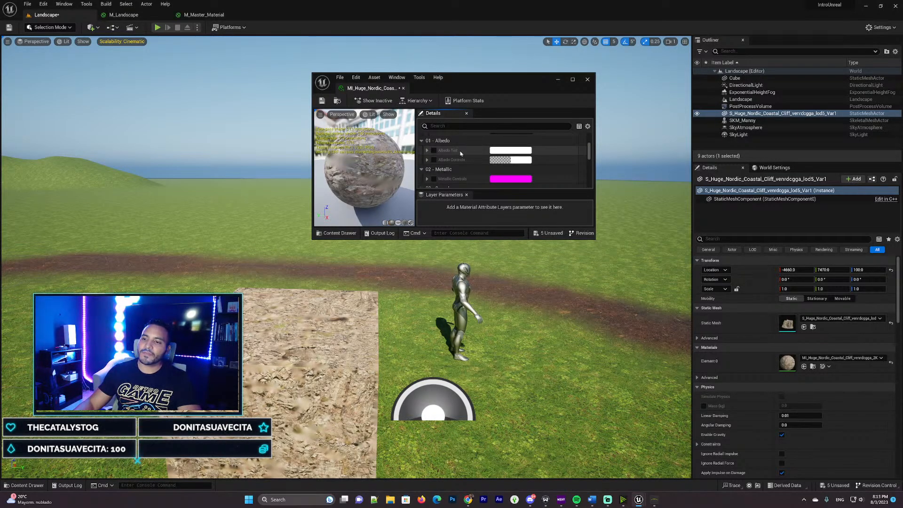
{"action": "left_click", "coordinate": [521, 151]}
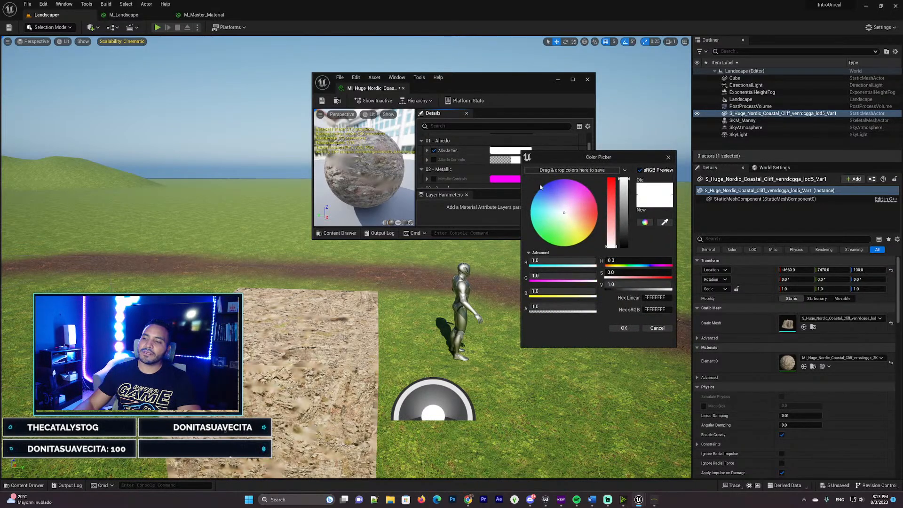
{"action": "left_click", "coordinate": [567, 215]}
{"action": "left_click_drag", "start_coordinate": [568, 214], "coordinate": [557, 213]}
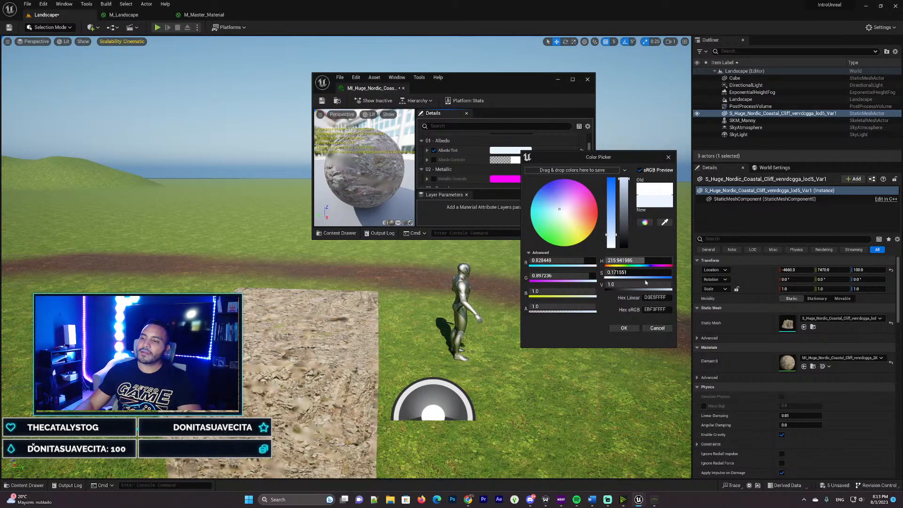
{"action": "left_click", "coordinate": [652, 328]}
Step: Focus on the cliff and set its Albedo Tint to a pale pink, about R 1.0, G 0.788, B 0.785
{"action": "key", "text": "f"}
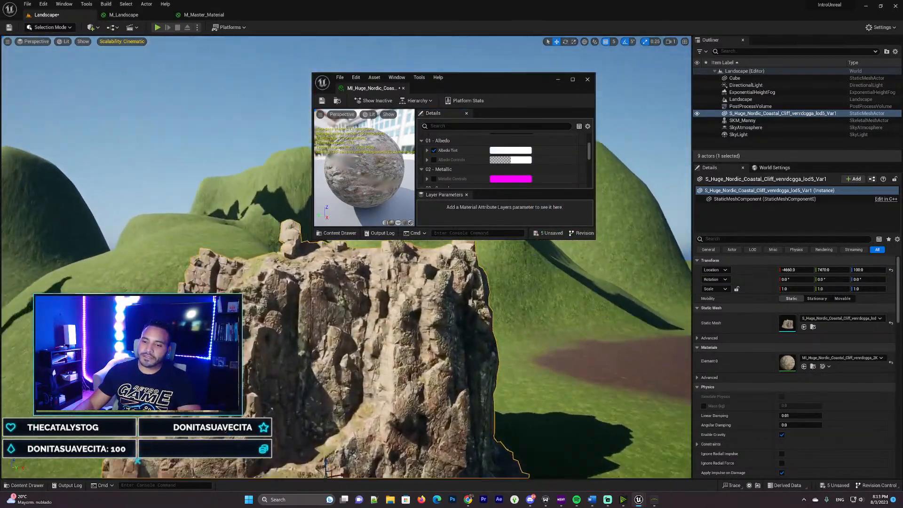
{"action": "left_click", "coordinate": [506, 151]}
{"action": "left_click", "coordinate": [558, 216]}
{"action": "mouse_move", "coordinate": [556, 216]}
{"action": "left_mouse_down"}
{"action": "mouse_move", "coordinate": [550, 223]}
{"action": "mouse_move", "coordinate": [557, 215]}
{"action": "left_mouse_up"}
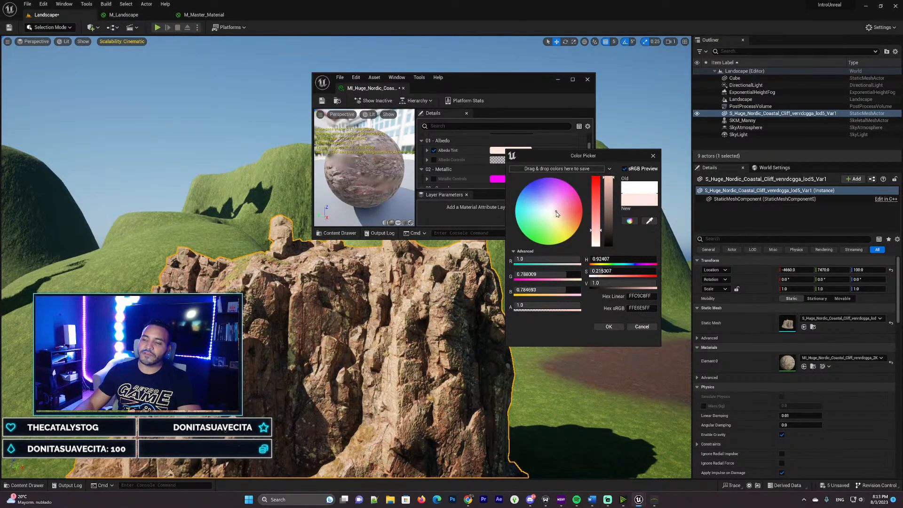
{"action": "left_click", "coordinate": [608, 327]}
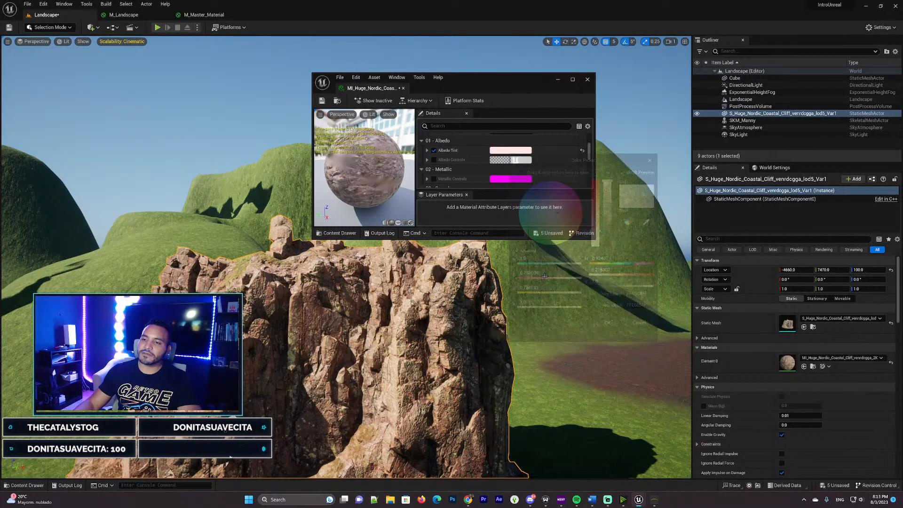
Step: Enable Albedo Controls in the cliff's material instance, test a strong Saturation, and set it to 1.5
{"action": "left_click", "coordinate": [433, 159]}
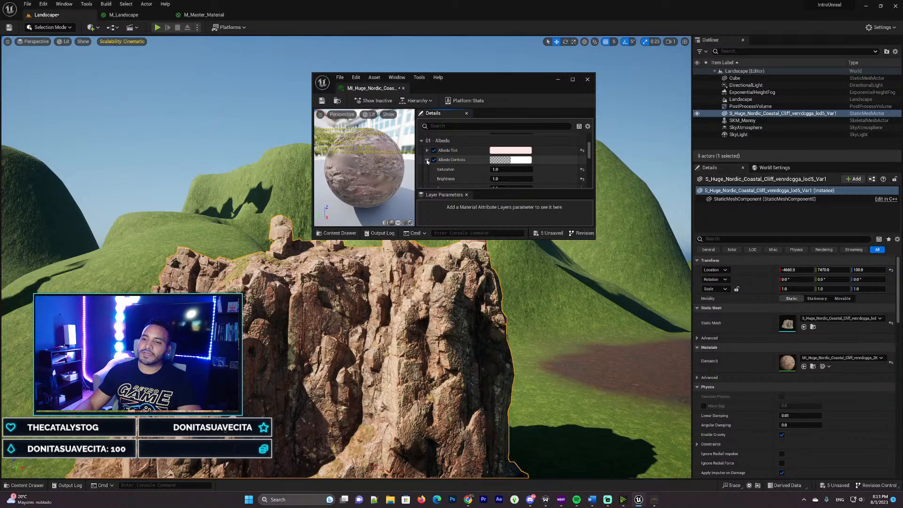
{"action": "left_click", "coordinate": [434, 160]}
{"action": "left_click", "coordinate": [428, 160]}
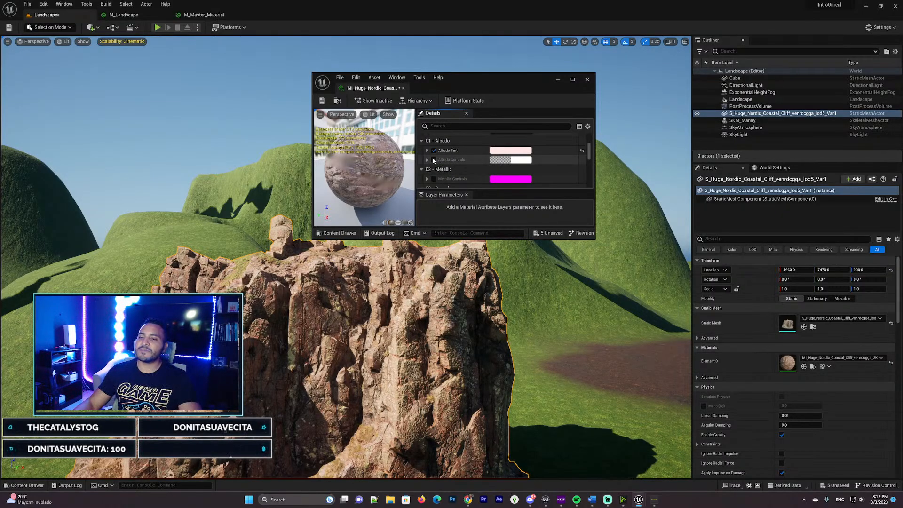
{"action": "left_click", "coordinate": [428, 162]}
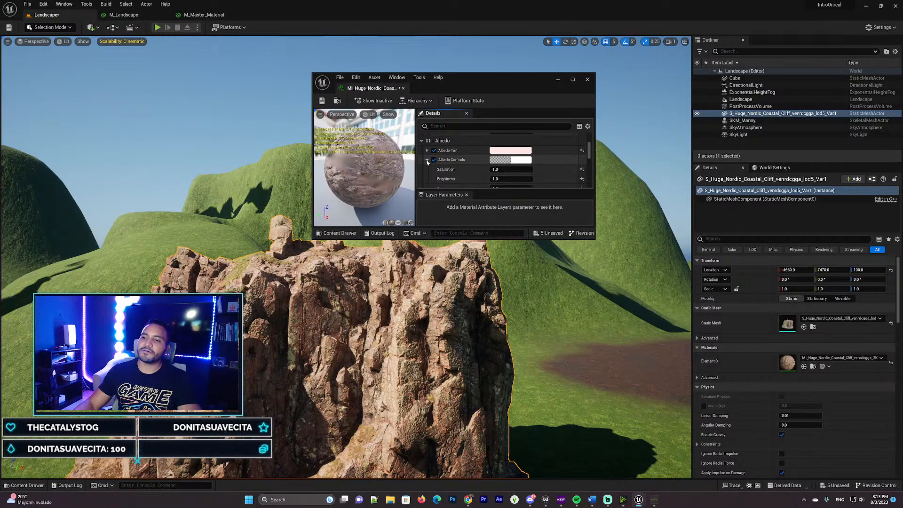
{"action": "scroll", "coordinate": [494, 174], "scroll_direction": "down", "scroll_amount": 2}
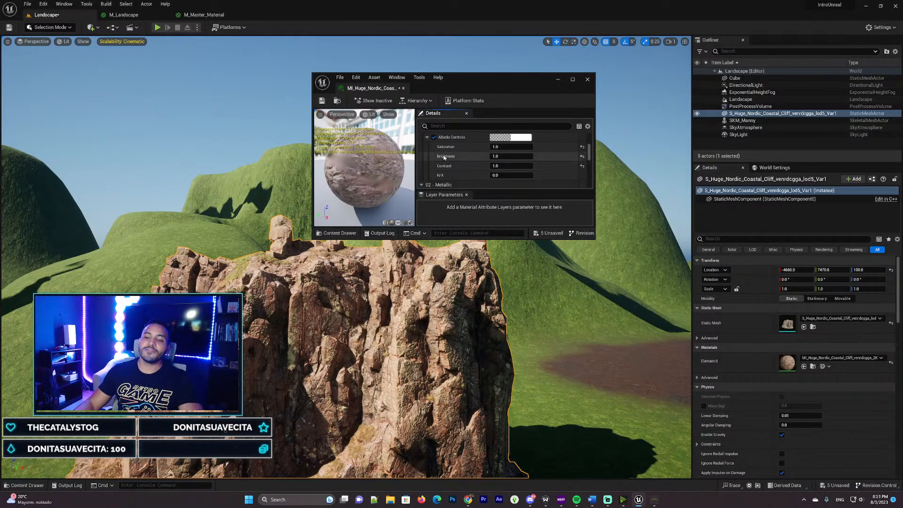
{"action": "mouse_move", "coordinate": [503, 147]}
{"action": "left_mouse_down"}
{"action": "mouse_move", "coordinate": [531, 147]}
{"action": "mouse_move", "coordinate": [497, 154]}
{"action": "left_mouse_up"}
{"action": "left_click", "coordinate": [499, 146]}
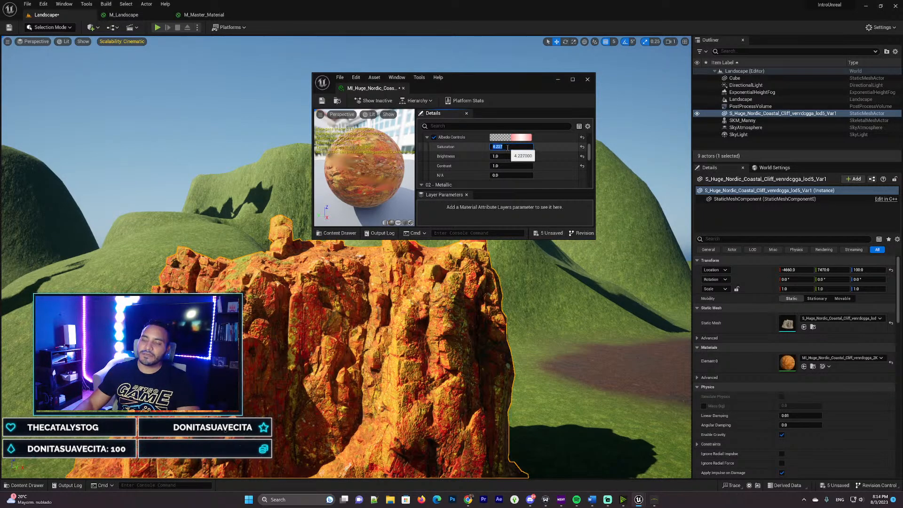
{"action": "type", "text": "1"}
{"action": "key", "text": "Return"}
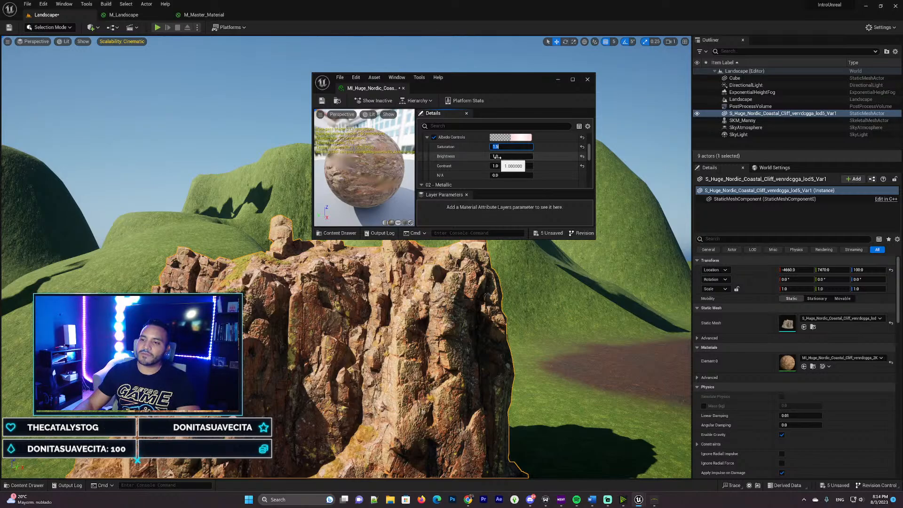
Step: Move the material editor window off the cliff and examine the recoloured rock from several angles and distances
{"action": "key", "text": "d"}
{"action": "right_click_drag", "start_coordinate": [494, 292], "coordinate": [517, 313]}
{"action": "key", "text": "a"}
{"action": "left_click_drag", "start_coordinate": [484, 81], "coordinate": [637, 67]}
{"action": "key", "text": "d"}
{"action": "right_click_drag", "start_coordinate": [531, 283], "coordinate": [485, 290]}
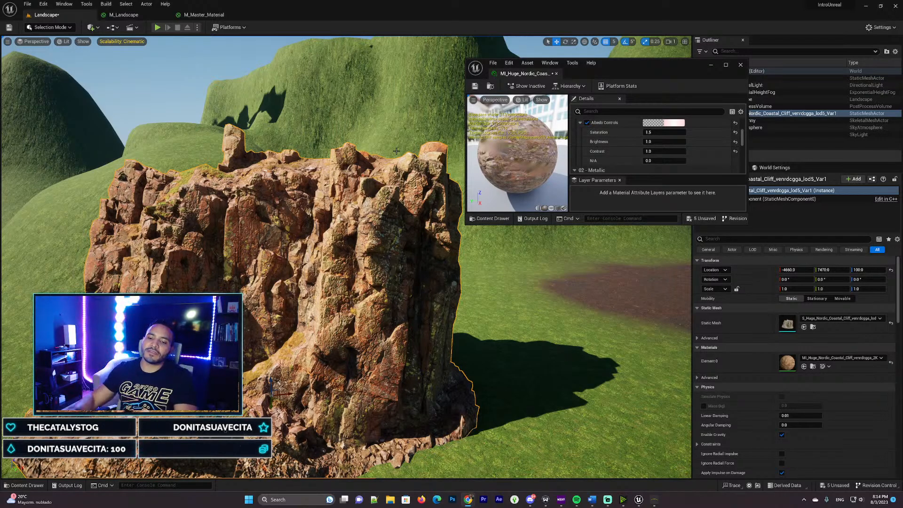
{"action": "key", "text": "s"}
{"action": "right_click_drag", "start_coordinate": [288, 316], "coordinate": [288, 316]}
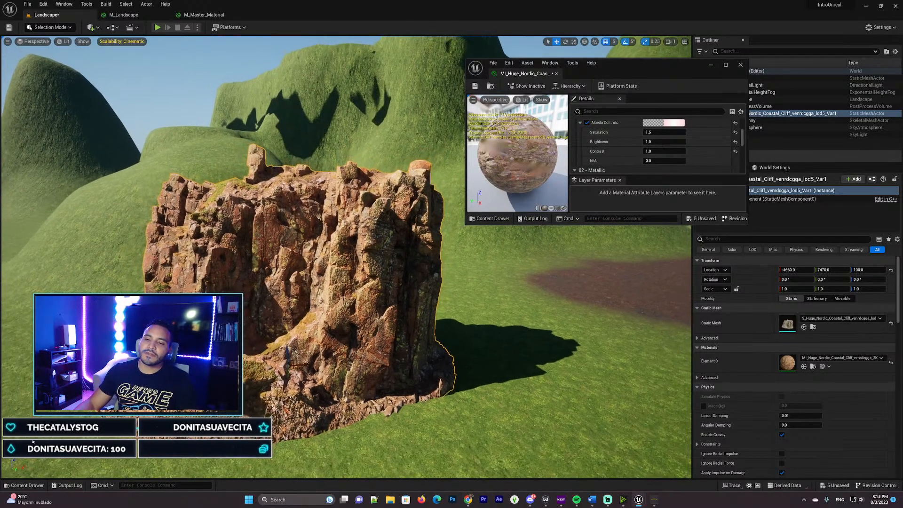
{"action": "scroll", "coordinate": [399, 194], "scroll_direction": "up", "scroll_amount": 5}
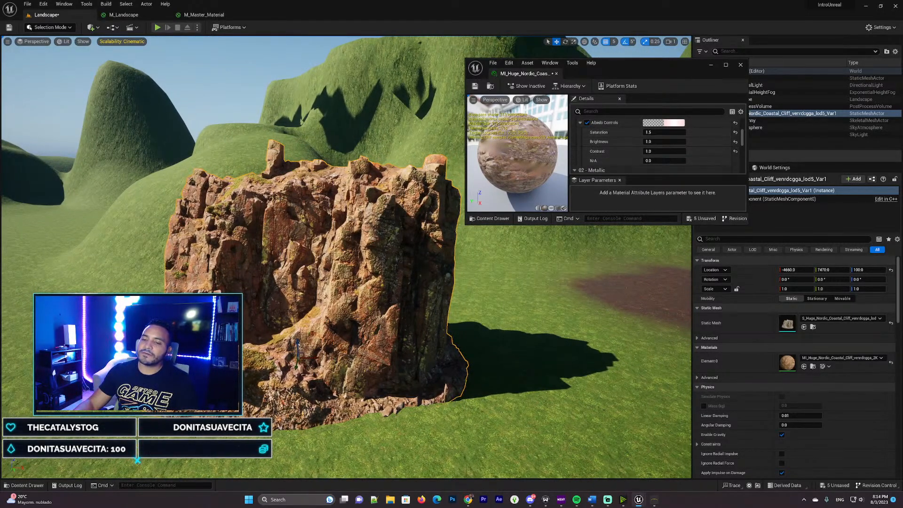
{"action": "key", "text": "w"}
{"action": "right_click_drag", "start_coordinate": [399, 245], "coordinate": [399, 245]}
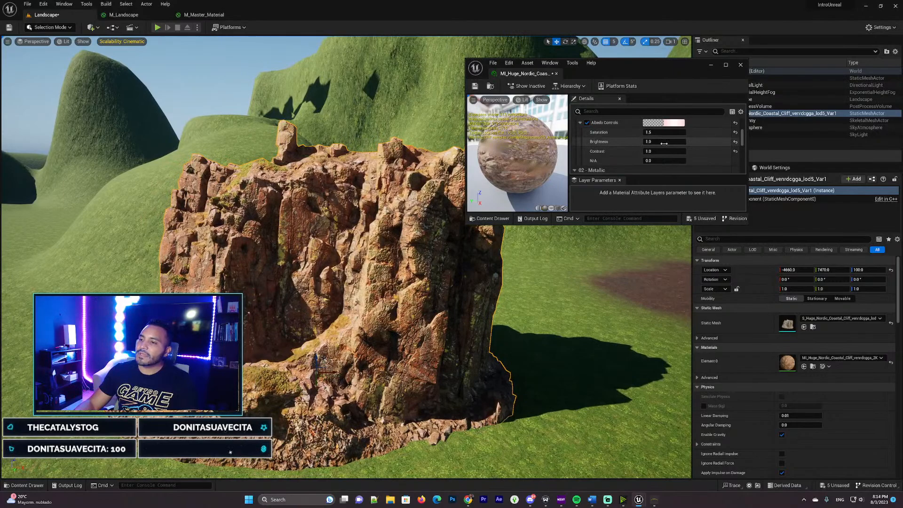
Step: Set the cliff material's albedo Brightness to about 0.876 and Contrast to about 1.14
{"action": "mouse_move", "coordinate": [663, 143]}
{"action": "left_mouse_down"}
{"action": "mouse_move", "coordinate": [651, 143]}
{"action": "mouse_move", "coordinate": [661, 151]}
{"action": "left_mouse_up"}
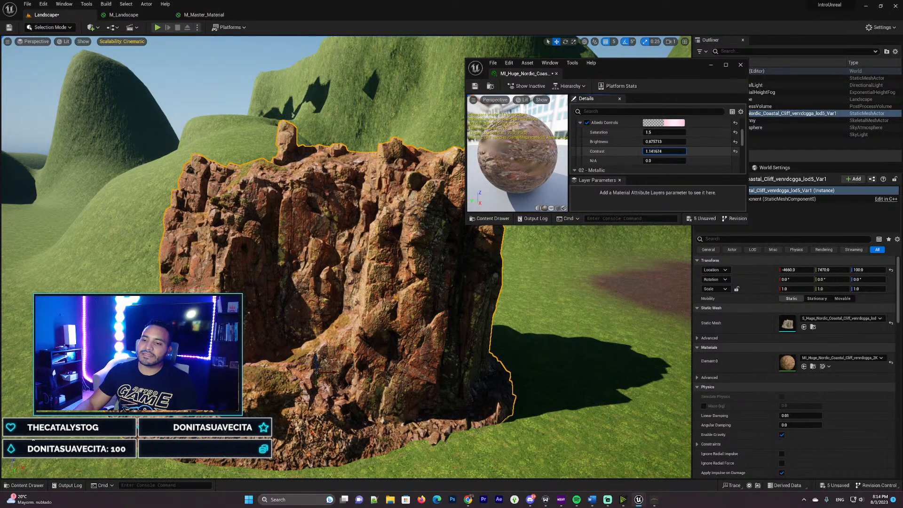
{"action": "right_click_drag", "start_coordinate": [424, 264], "coordinate": [471, 263]}
{"action": "scroll", "coordinate": [622, 129], "scroll_direction": "down", "scroll_amount": 3}
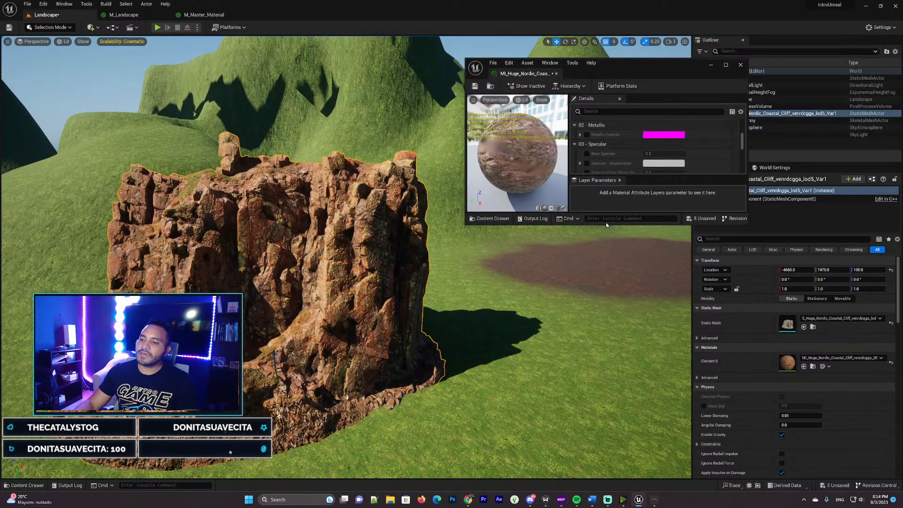
Step: Enlarge the cliff's material instance editor and review its Metallic, Specular and Roughness parameter groups
{"action": "left_click_drag", "start_coordinate": [609, 226], "coordinate": [609, 361]}
{"action": "scroll", "coordinate": [587, 140], "scroll_direction": "up", "scroll_amount": 1}
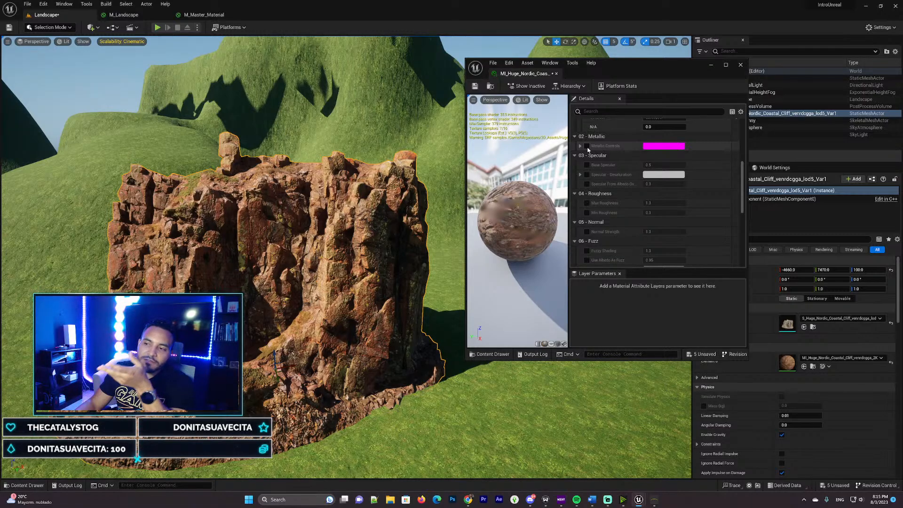
{"action": "scroll", "coordinate": [588, 150], "scroll_direction": "up", "scroll_amount": 1}
{"action": "scroll", "coordinate": [588, 157], "scroll_direction": "down", "scroll_amount": 1}
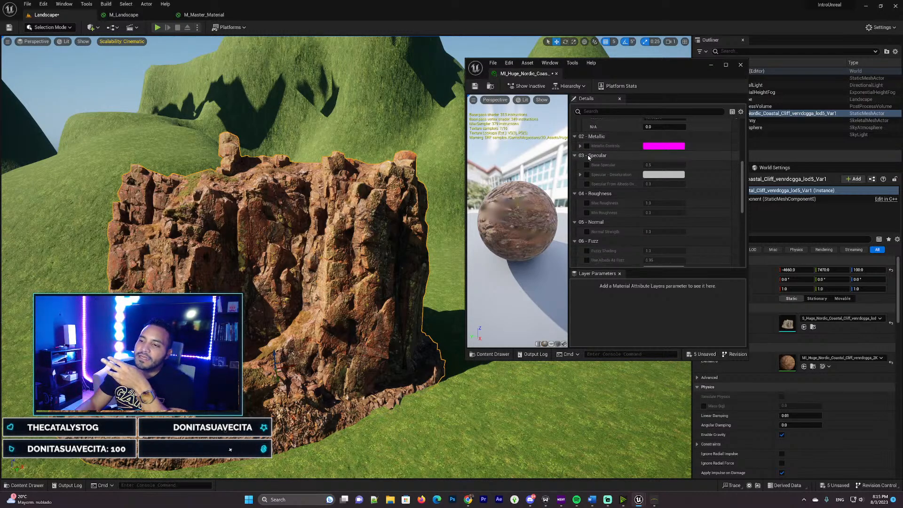
{"action": "left_click", "coordinate": [580, 146]}
{"action": "left_click", "coordinate": [581, 146]}
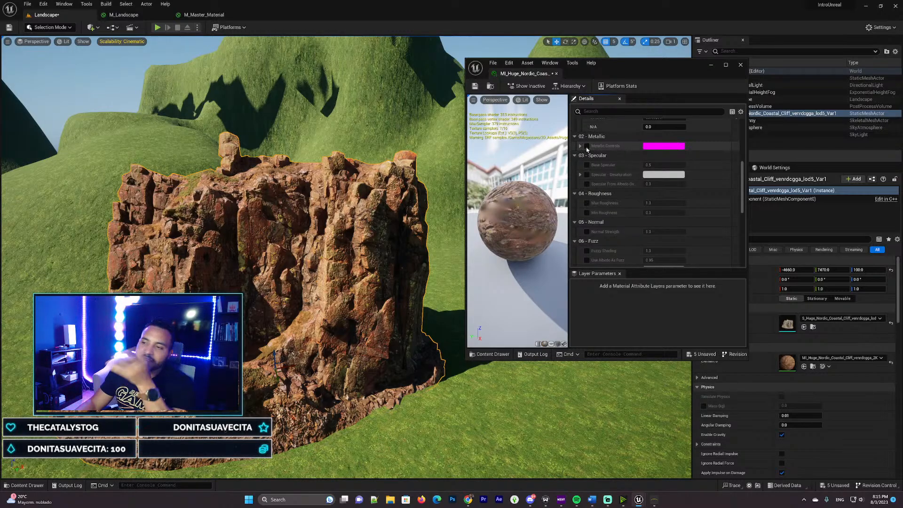
{"action": "scroll", "coordinate": [586, 149], "scroll_direction": "down", "scroll_amount": 2}
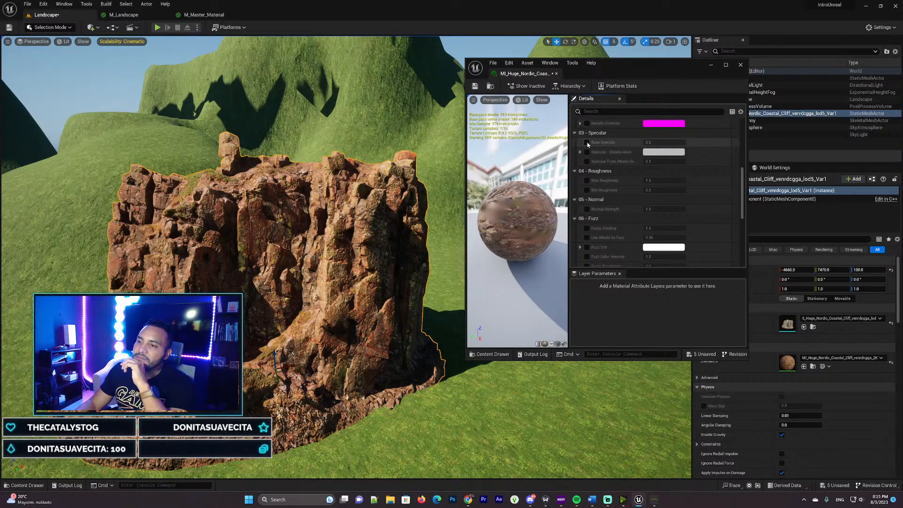
{"action": "scroll", "coordinate": [596, 141], "scroll_direction": "down", "scroll_amount": 3}
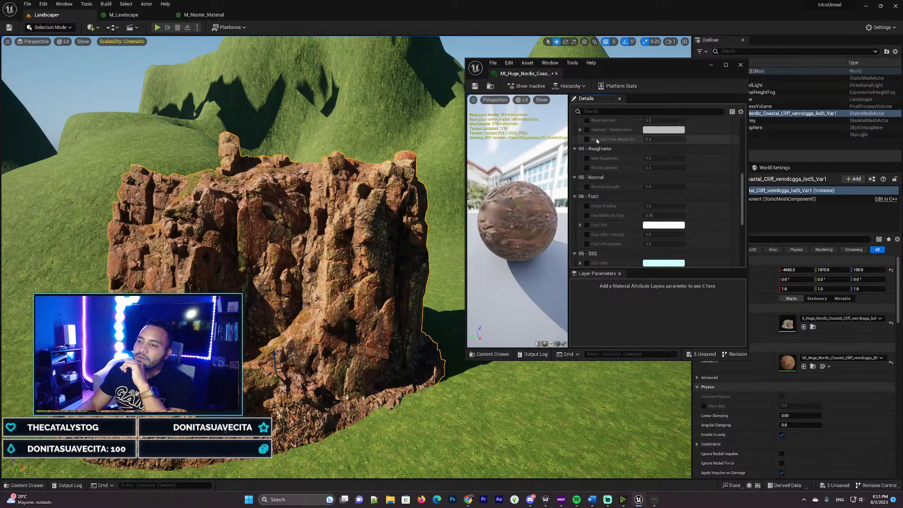
{"action": "scroll", "coordinate": [590, 145], "scroll_direction": "up", "scroll_amount": 3}
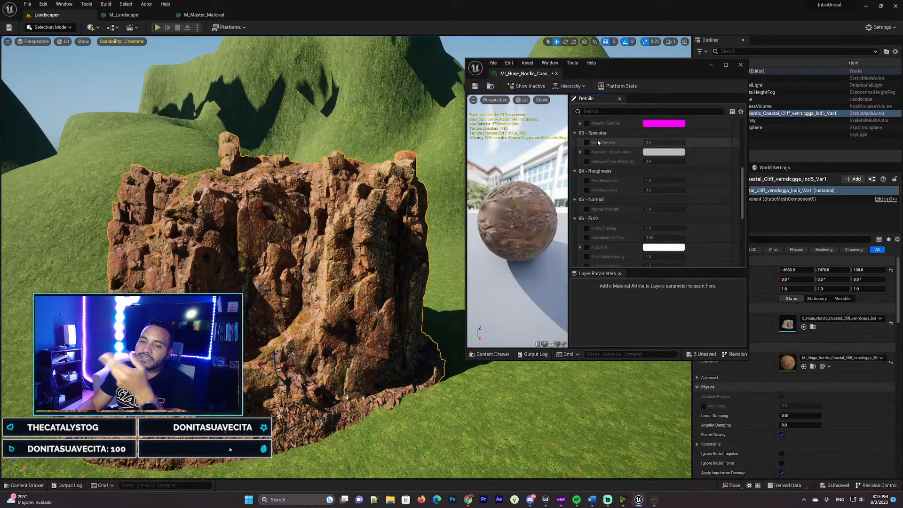
{"action": "scroll", "coordinate": [593, 197], "scroll_direction": "down", "scroll_amount": 3}
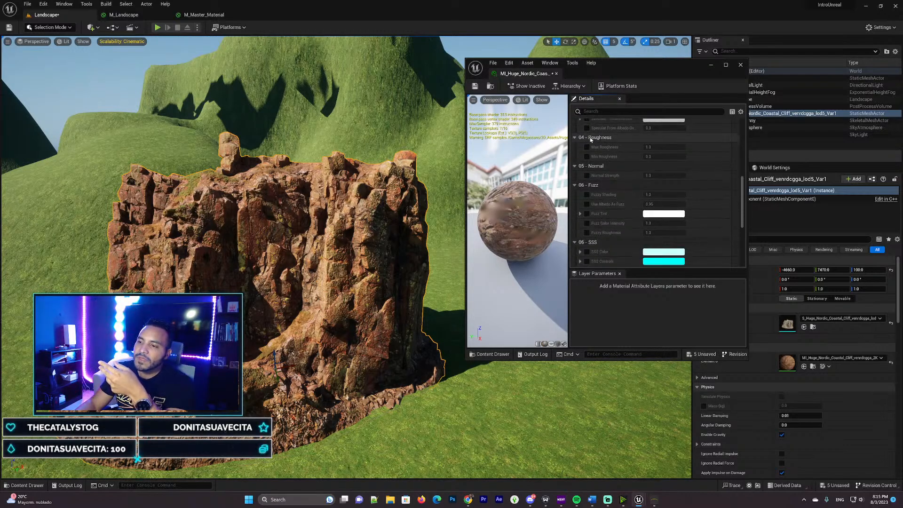
{"action": "scroll", "coordinate": [592, 150], "scroll_direction": "down", "scroll_amount": 3}
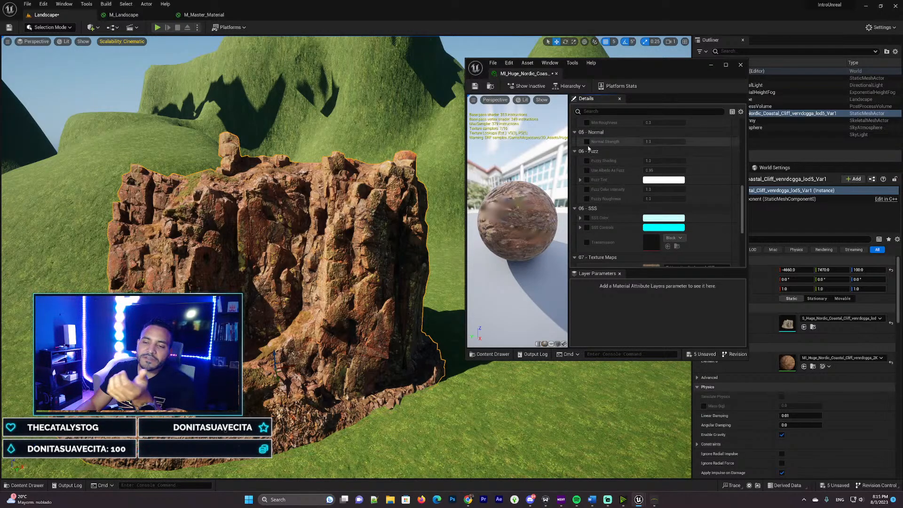
Step: Enable Normal Strength in the cliff's material instance, test negative values such as -0.42 on the rock, and undo the value change
{"action": "left_click", "coordinate": [587, 141]}
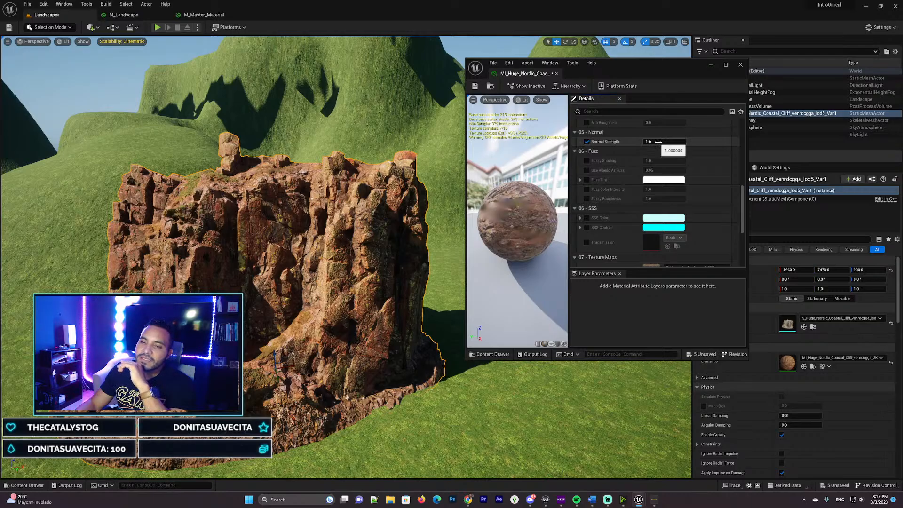
{"action": "mouse_move", "coordinate": [377, 207]}
{"action": "right_mouse_down"}
{"action": "mouse_move", "coordinate": [348, 211]}
{"action": "mouse_move", "coordinate": [372, 218]}
{"action": "right_mouse_up"}
{"action": "key", "text": "w"}
{"action": "key", "text": "w"}
{"action": "mouse_move", "coordinate": [392, 189]}
{"action": "right_mouse_down"}
{"action": "mouse_move", "coordinate": [395, 210]}
{"action": "mouse_move", "coordinate": [392, 188]}
{"action": "right_mouse_up"}
{"action": "key", "text": "s"}
{"action": "mouse_move", "coordinate": [654, 141]}
{"action": "left_mouse_down"}
{"action": "mouse_move", "coordinate": [684, 142]}
{"action": "mouse_move", "coordinate": [655, 142]}
{"action": "left_mouse_up"}
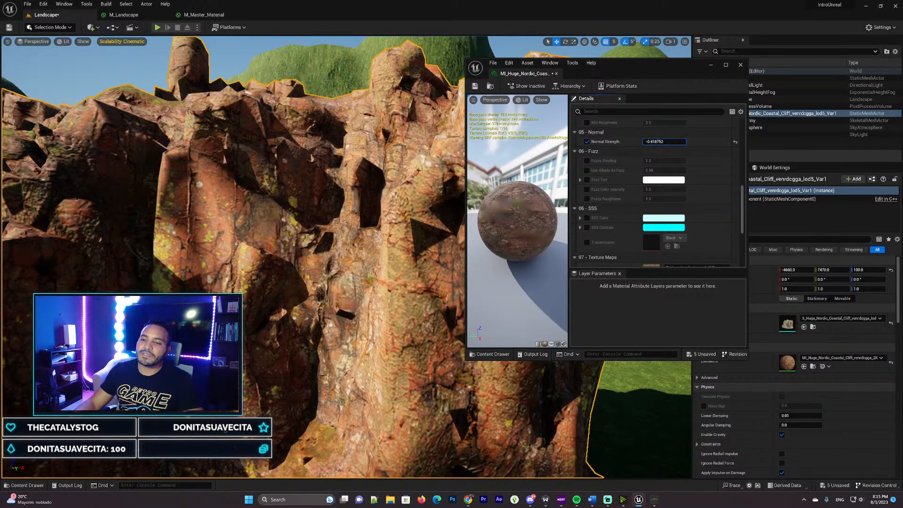
{"action": "right_click_drag", "start_coordinate": [400, 198], "coordinate": [433, 223]}
{"action": "key", "text": "s"}
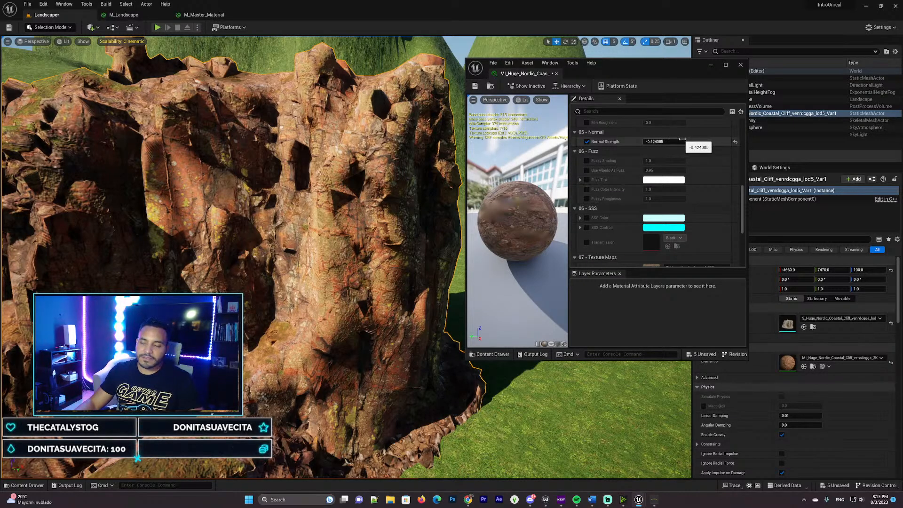
{"action": "key", "text": "ctrl+z"}
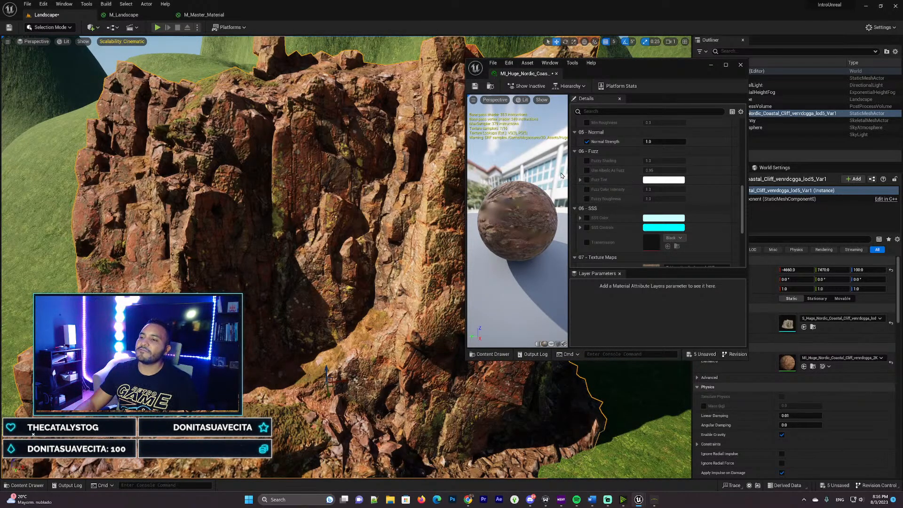
Step: Review the material instance's Fuzz, SSS, Texture Maps and General sections, checking the assigned Albedo and Normal textures
{"action": "scroll", "coordinate": [611, 184], "scroll_direction": "down", "scroll_amount": 3}
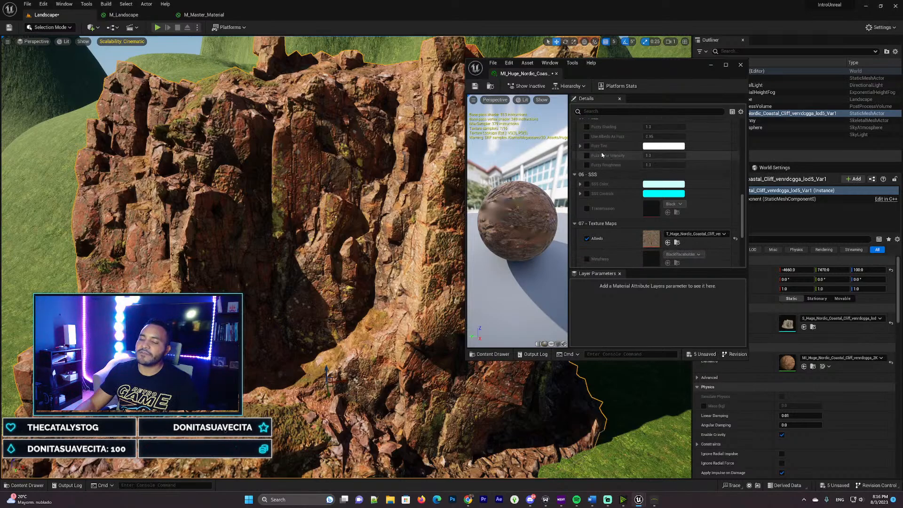
{"action": "scroll", "coordinate": [608, 165], "scroll_direction": "down", "scroll_amount": 1}
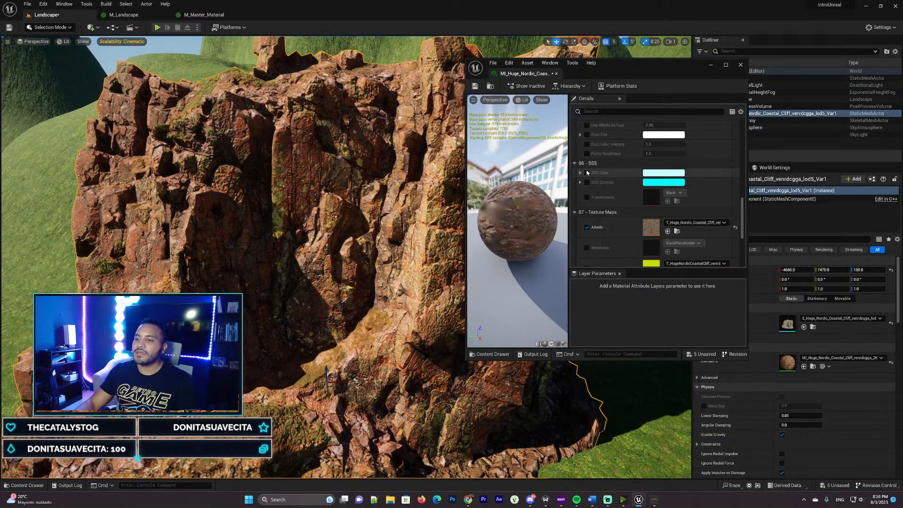
{"action": "right_click_drag", "start_coordinate": [424, 203], "coordinate": [447, 189]}
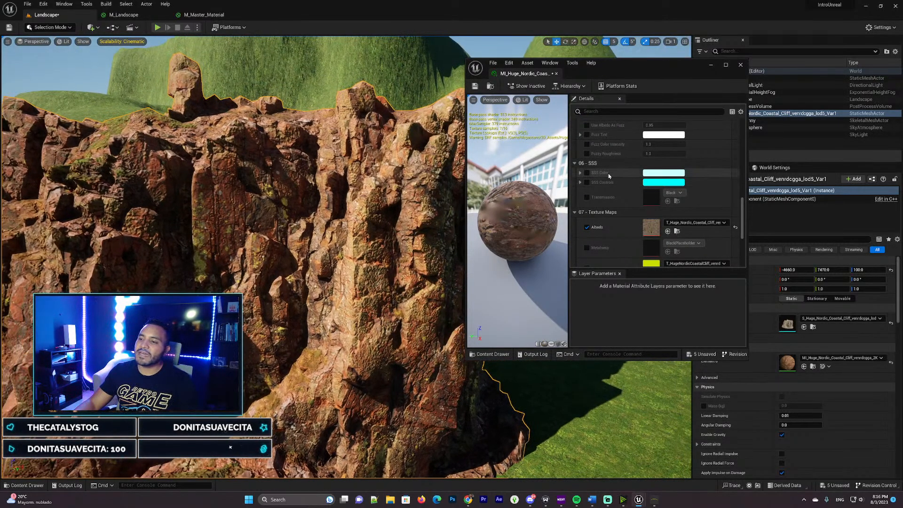
{"action": "scroll", "coordinate": [607, 179], "scroll_direction": "down", "scroll_amount": 4}
{"action": "scroll", "coordinate": [606, 167], "scroll_direction": "up", "scroll_amount": 2}
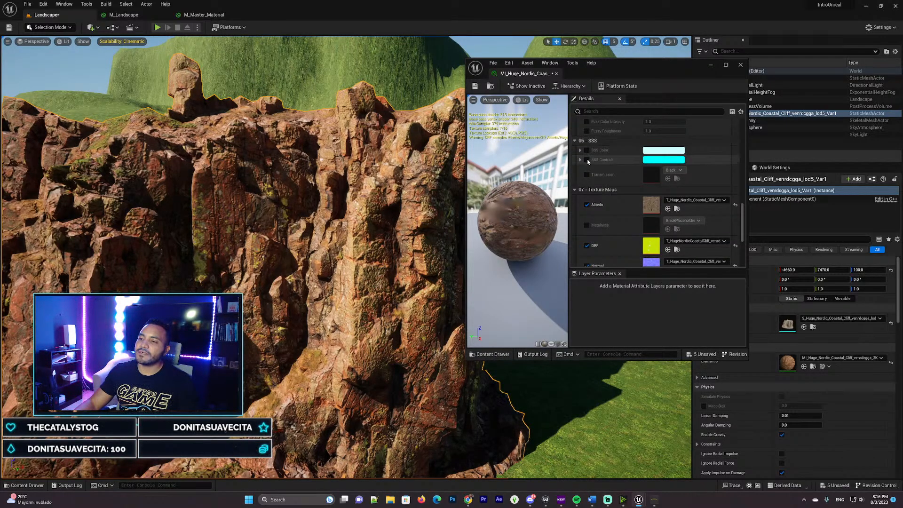
{"action": "scroll", "coordinate": [626, 173], "scroll_direction": "down", "scroll_amount": 1}
{"action": "scroll", "coordinate": [624, 174], "scroll_direction": "down", "scroll_amount": 5}
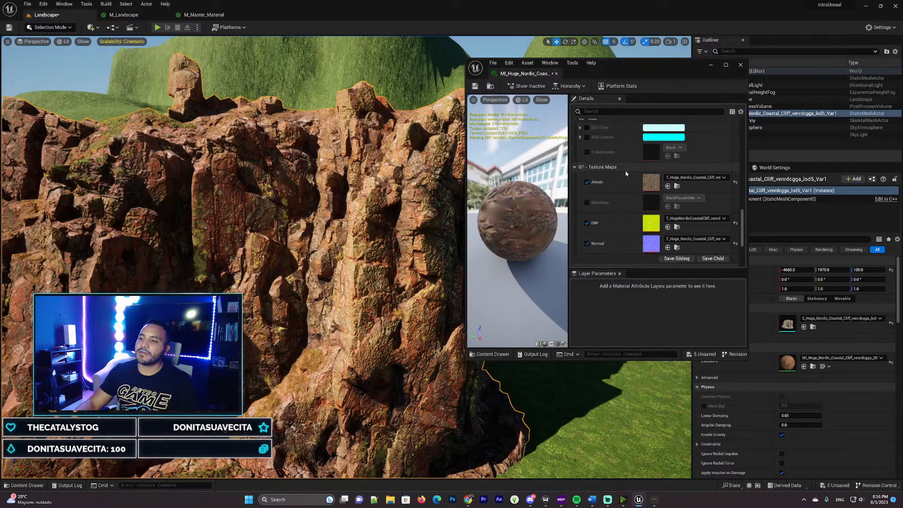
{"action": "scroll", "coordinate": [619, 175], "scroll_direction": "down", "scroll_amount": 3}
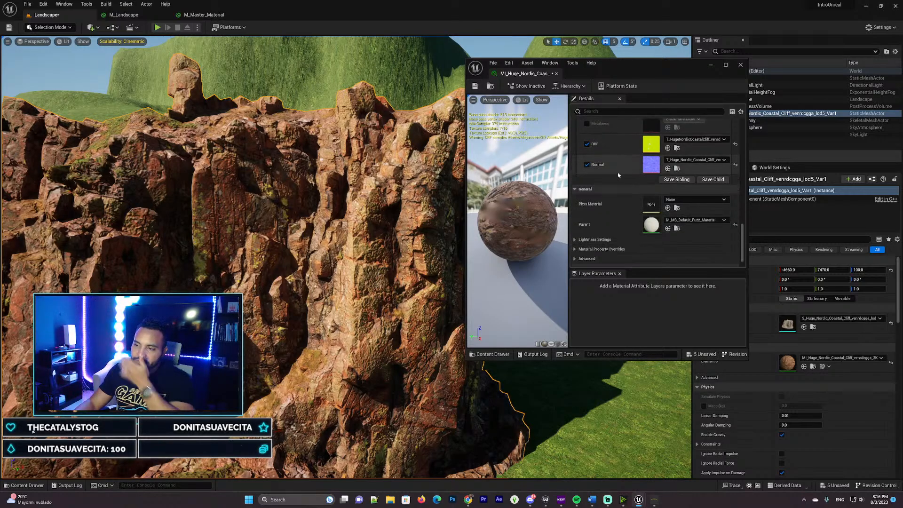
{"action": "scroll", "coordinate": [617, 171], "scroll_direction": "up", "scroll_amount": 2}
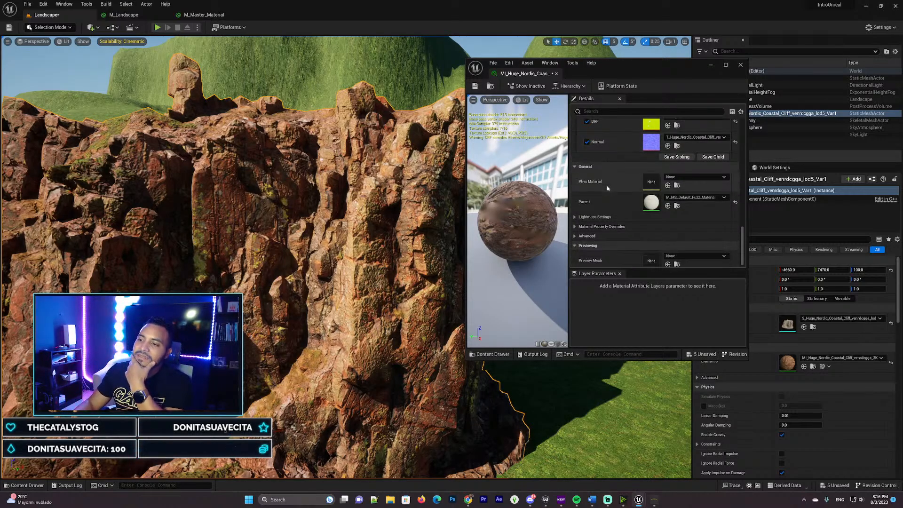
{"action": "scroll", "coordinate": [603, 188], "scroll_direction": "up", "scroll_amount": 2}
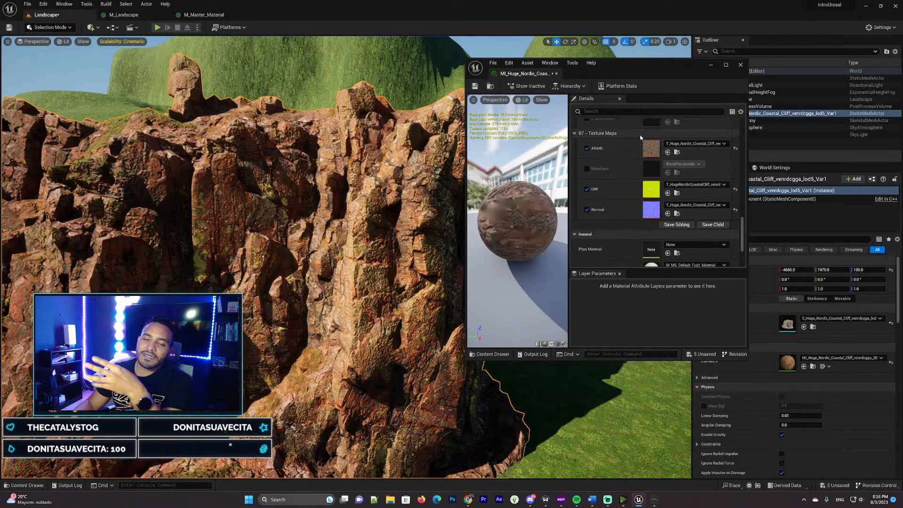
{"action": "scroll", "coordinate": [612, 174], "scroll_direction": "up", "scroll_amount": 15}
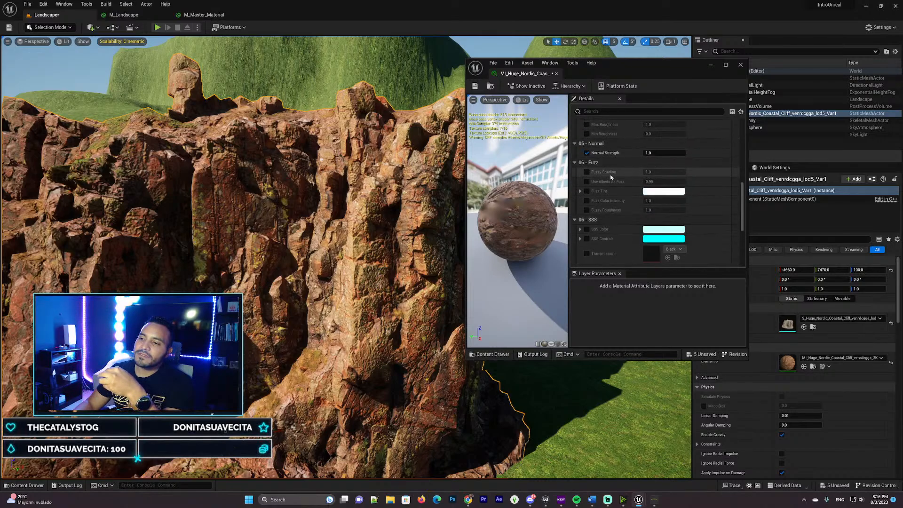
{"action": "scroll", "coordinate": [616, 160], "scroll_direction": "down", "scroll_amount": 15}
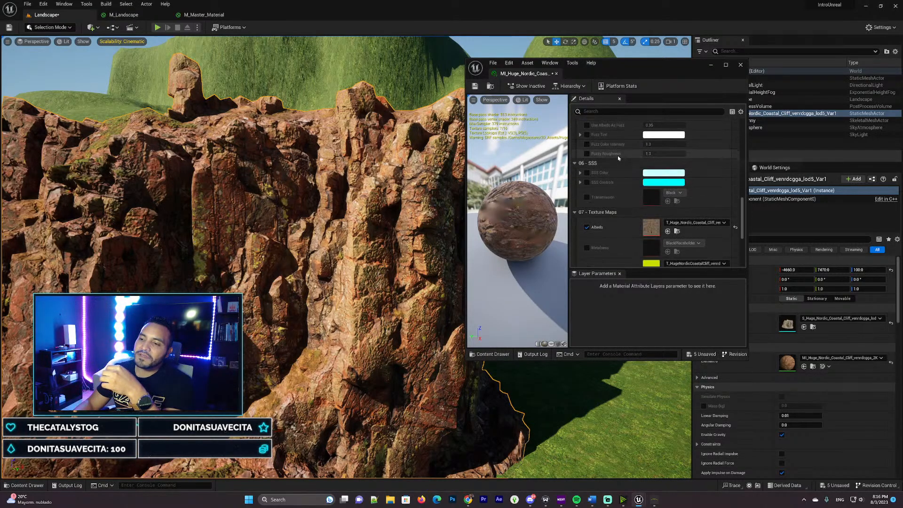
{"action": "scroll", "coordinate": [617, 155], "scroll_direction": "down", "scroll_amount": 2}
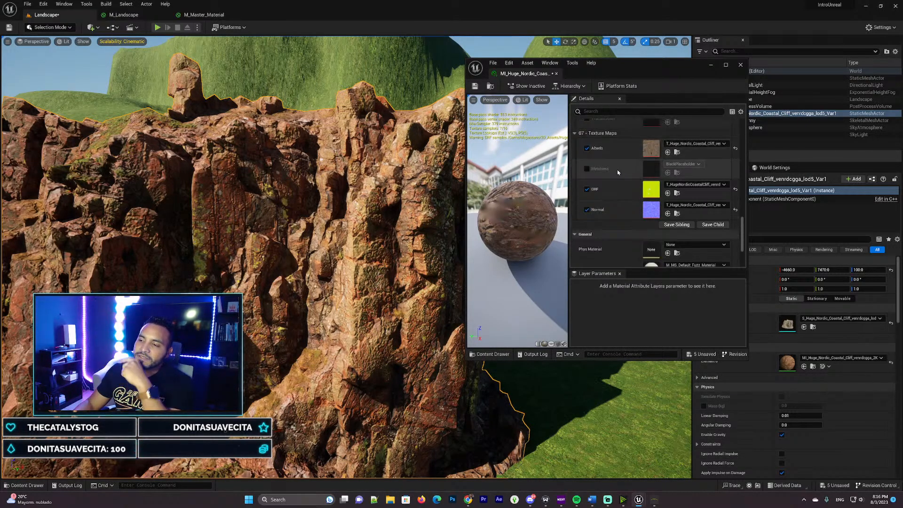
{"action": "scroll", "coordinate": [607, 193], "scroll_direction": "up", "scroll_amount": 1}
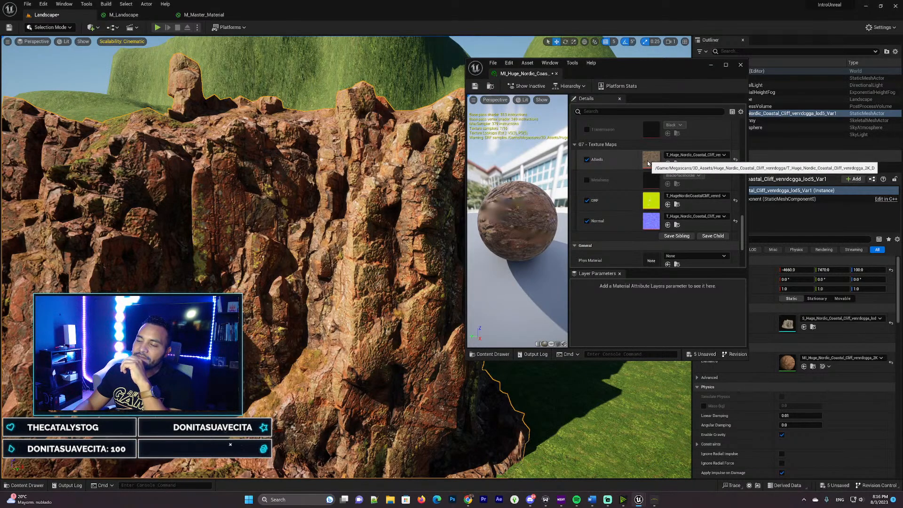
{"action": "scroll", "coordinate": [628, 163], "scroll_direction": "down", "scroll_amount": 2}
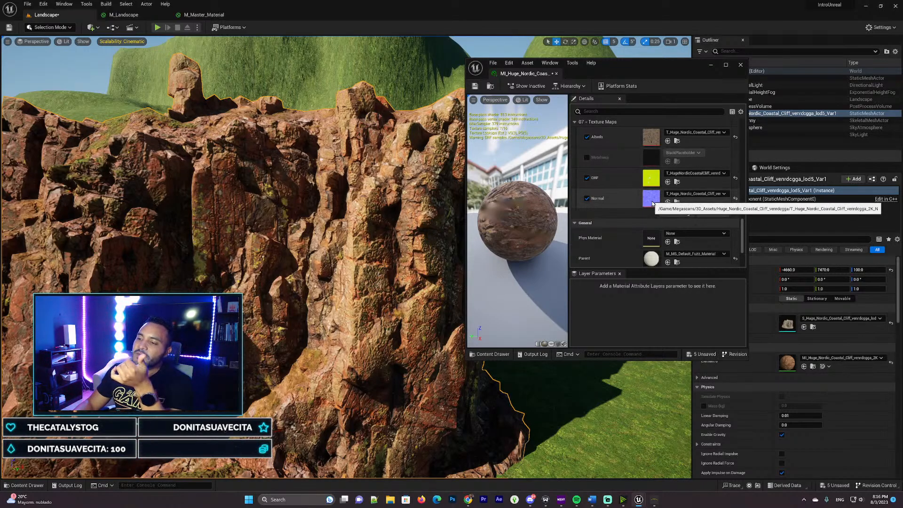
{"action": "scroll", "coordinate": [611, 205], "scroll_direction": "down", "scroll_amount": 5}
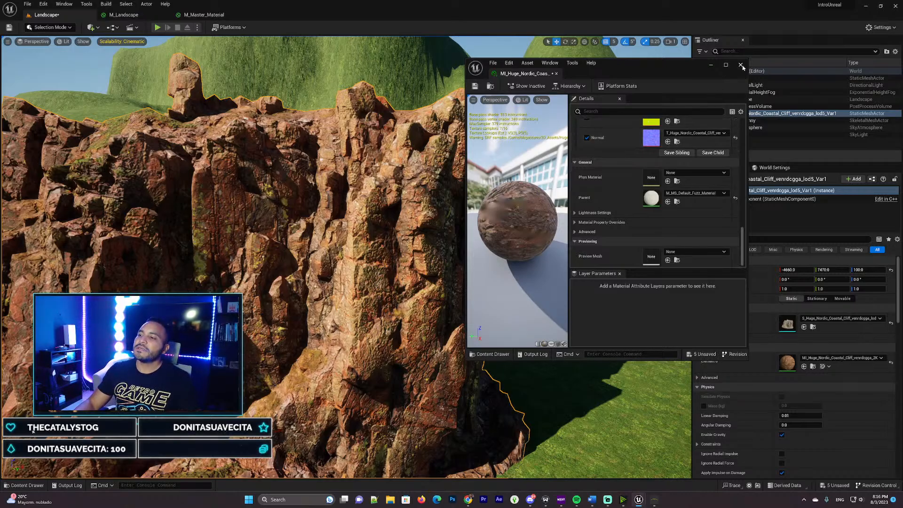
Step: Close the material instance editor and survey the cliff within the whole landscape from a distance
{"action": "right_click_drag", "start_coordinate": [423, 212], "coordinate": [345, 221]}
{"action": "key", "text": "s"}
{"action": "key", "text": "w"}
{"action": "key", "text": "s"}
{"action": "key", "text": "a"}
{"action": "key", "text": "w"}
{"action": "key", "text": "d"}
{"action": "right_click_drag", "start_coordinate": [144, 224], "coordinate": [145, 224]}
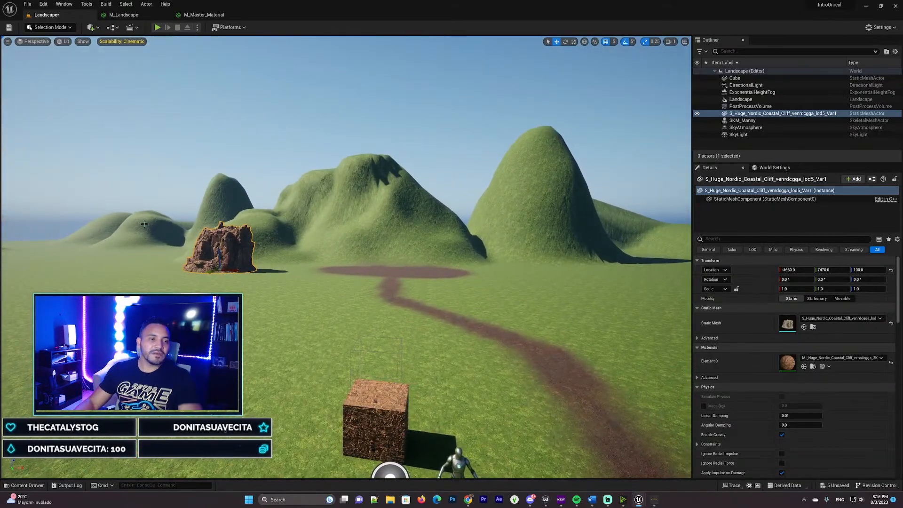